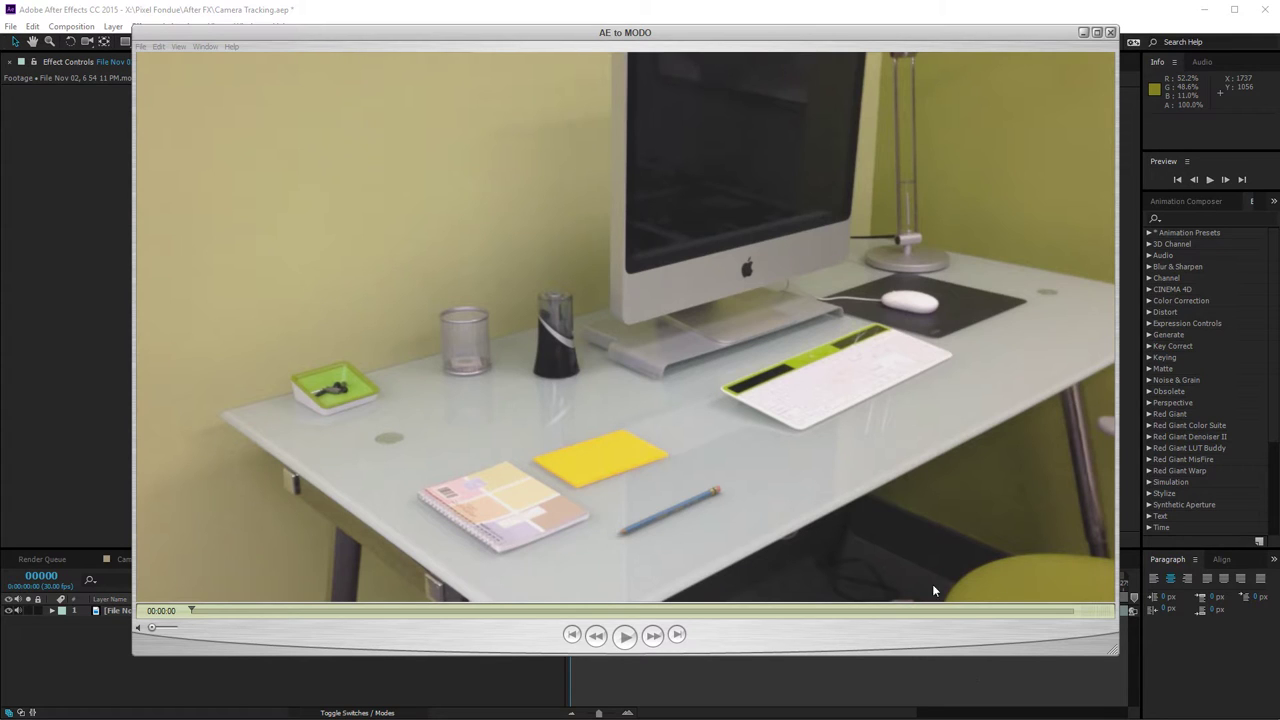
# - Review the AE to MODO clip by playing it and scrubbing through its opening seconds, and minimize the player
pyautogui.click(615, 642)
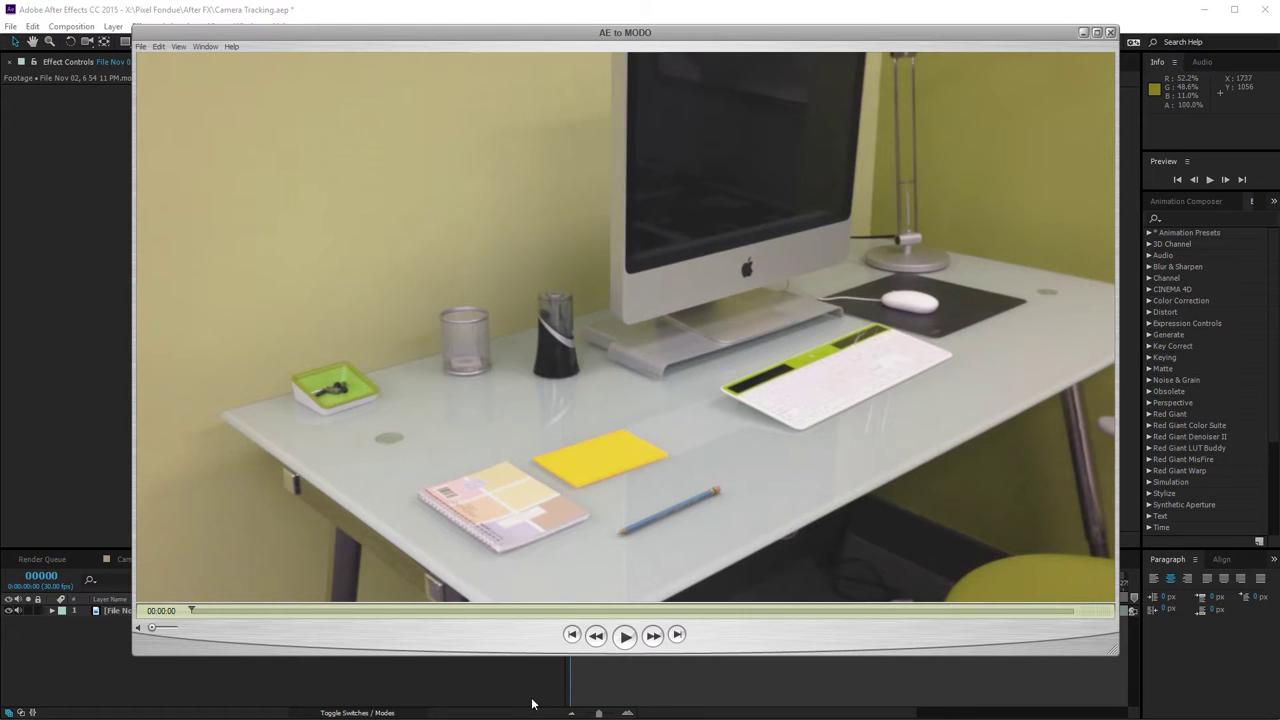
pyautogui.click(622, 642)
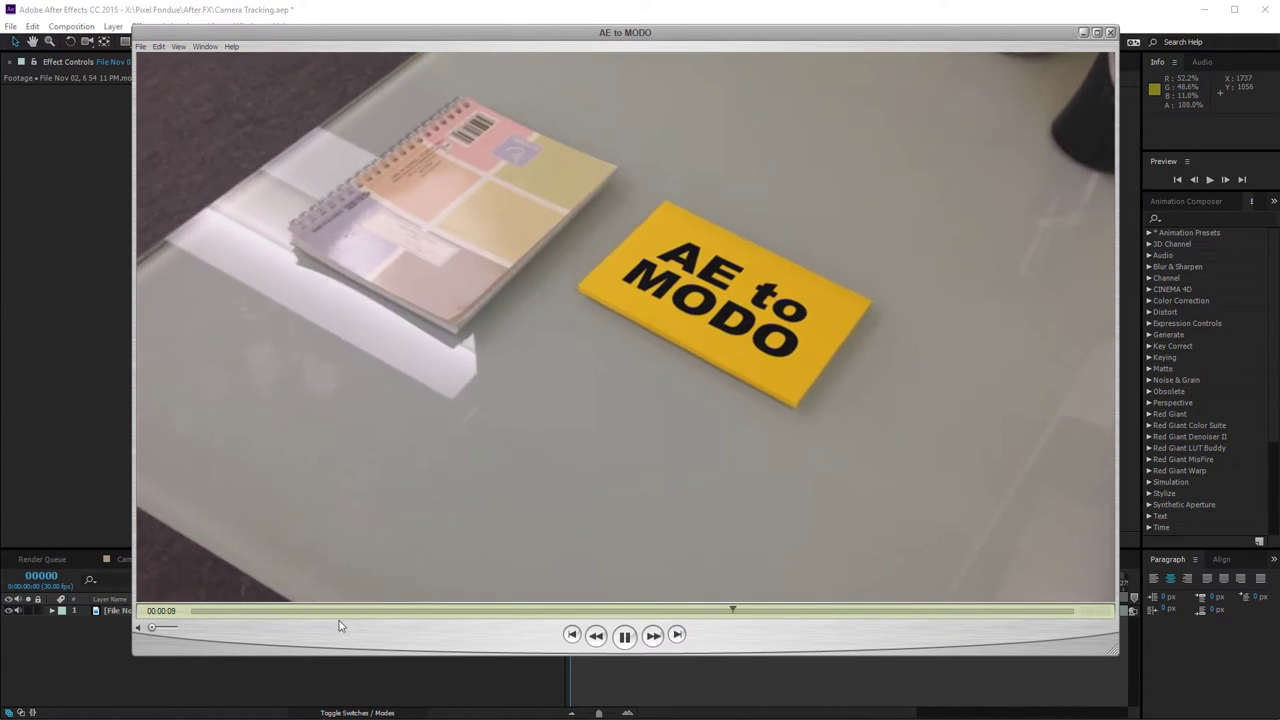
pyautogui.click(572, 636)
pyautogui.click(250, 611)
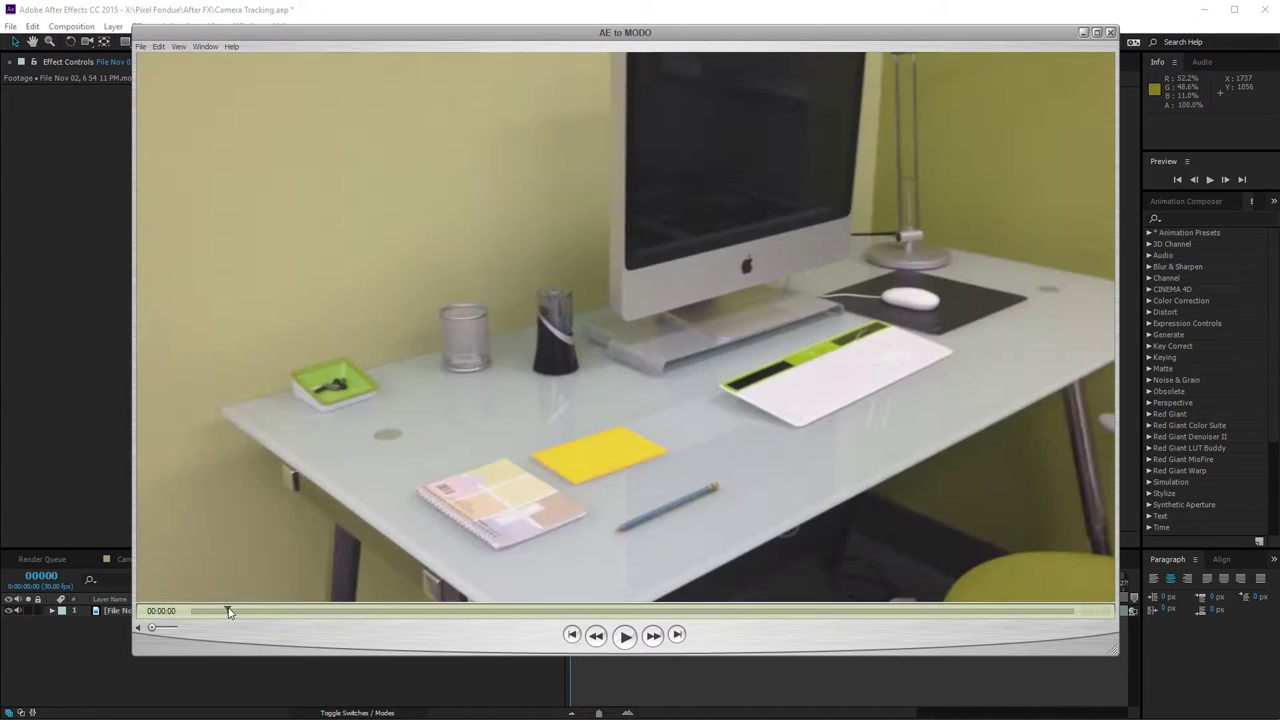
pyautogui.moveTo(247, 612); pyautogui.dragTo(320, 611)
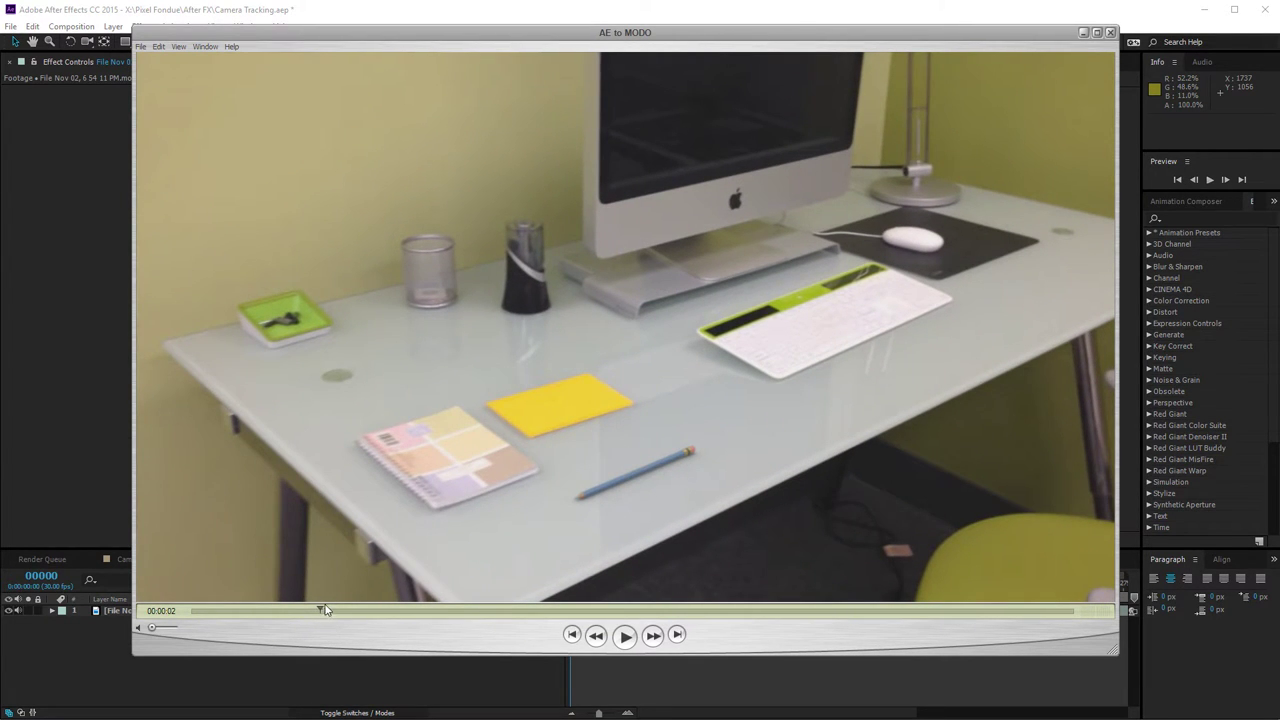
pyautogui.moveTo(323, 609); pyautogui.dragTo(300, 624)
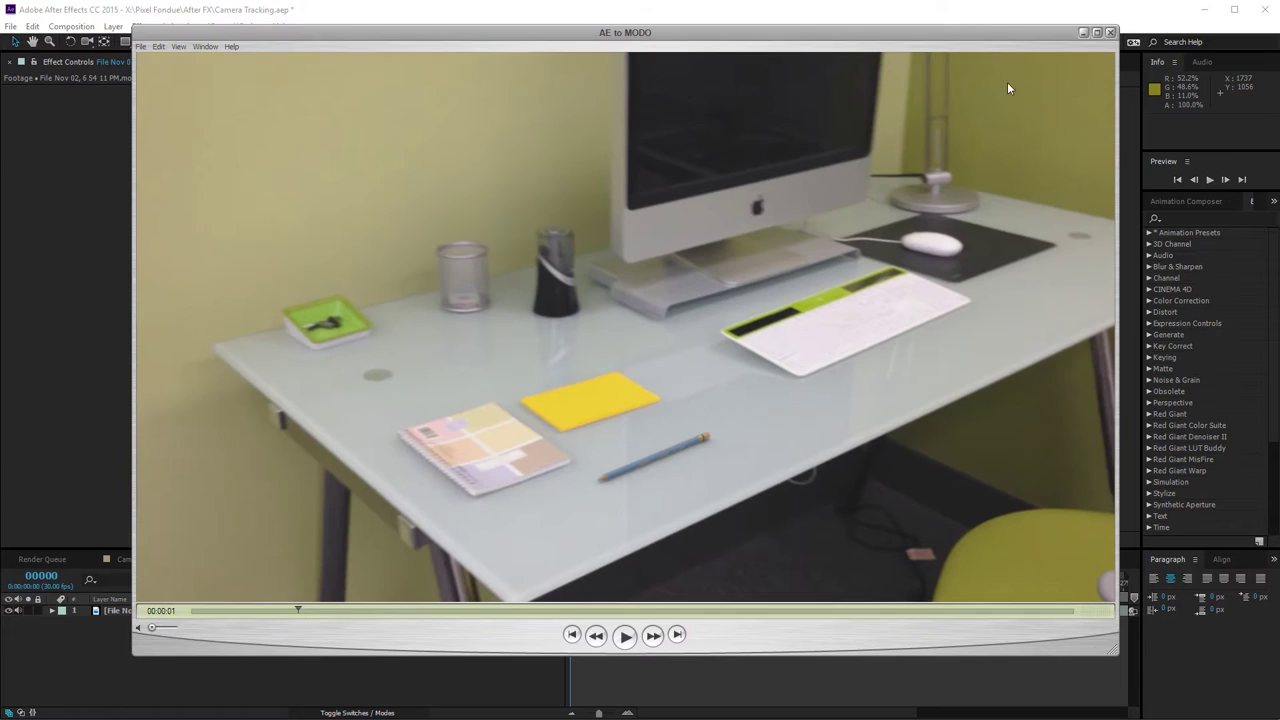
pyautogui.click(1083, 32)
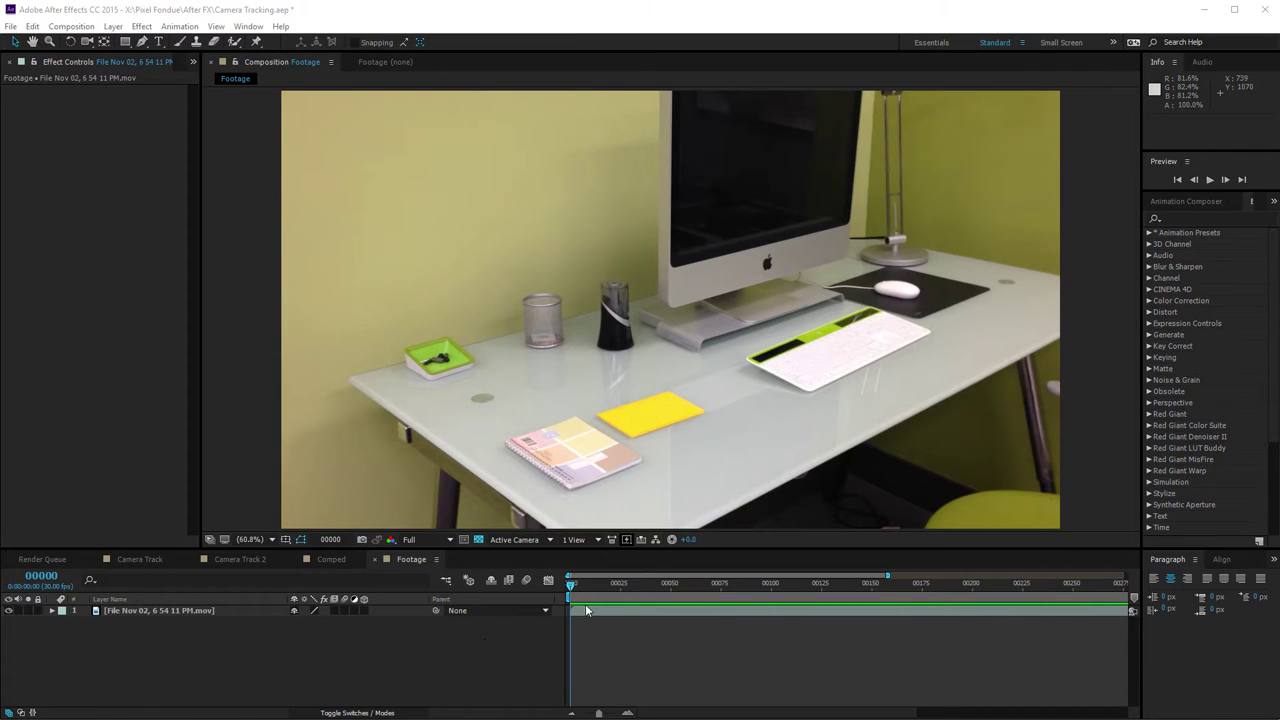
# - Scrub the desk clip in the Footage composition to frame 120 and back to frame 0 to examine the camera movement
pyautogui.moveTo(578, 590); pyautogui.dragTo(543, 590)
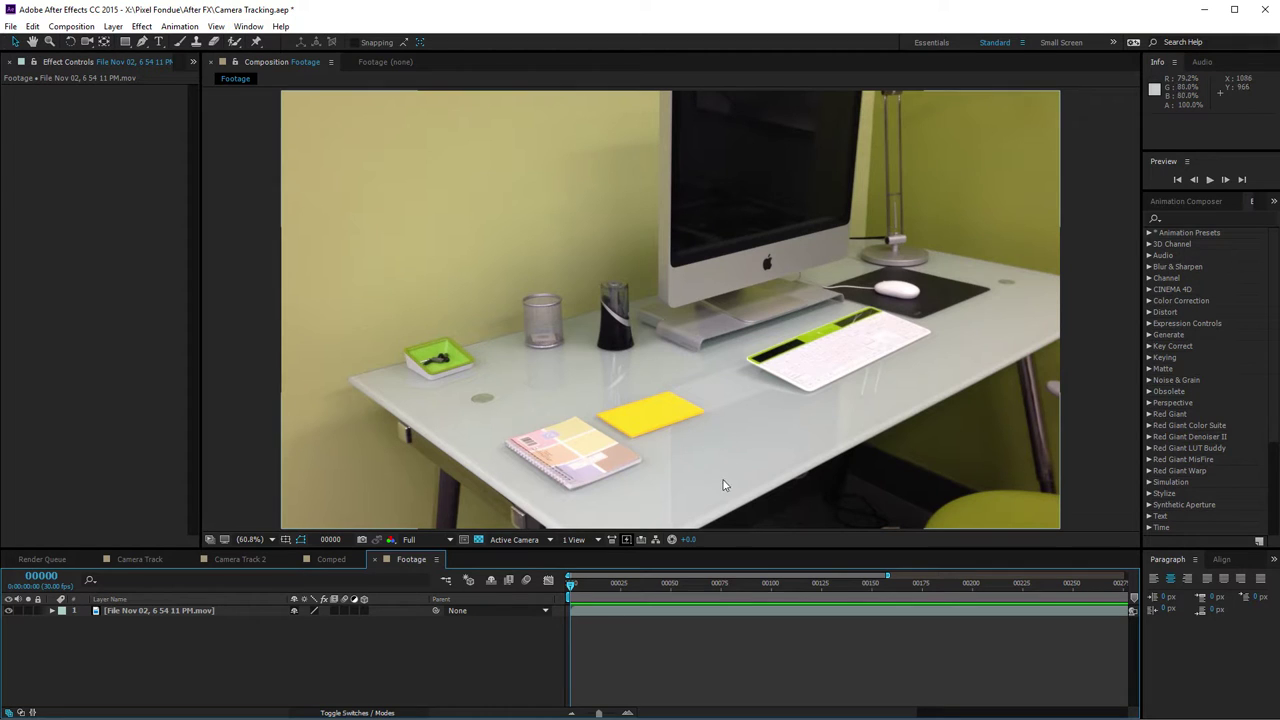
pyautogui.moveTo(571, 585); pyautogui.dragTo(811, 588)
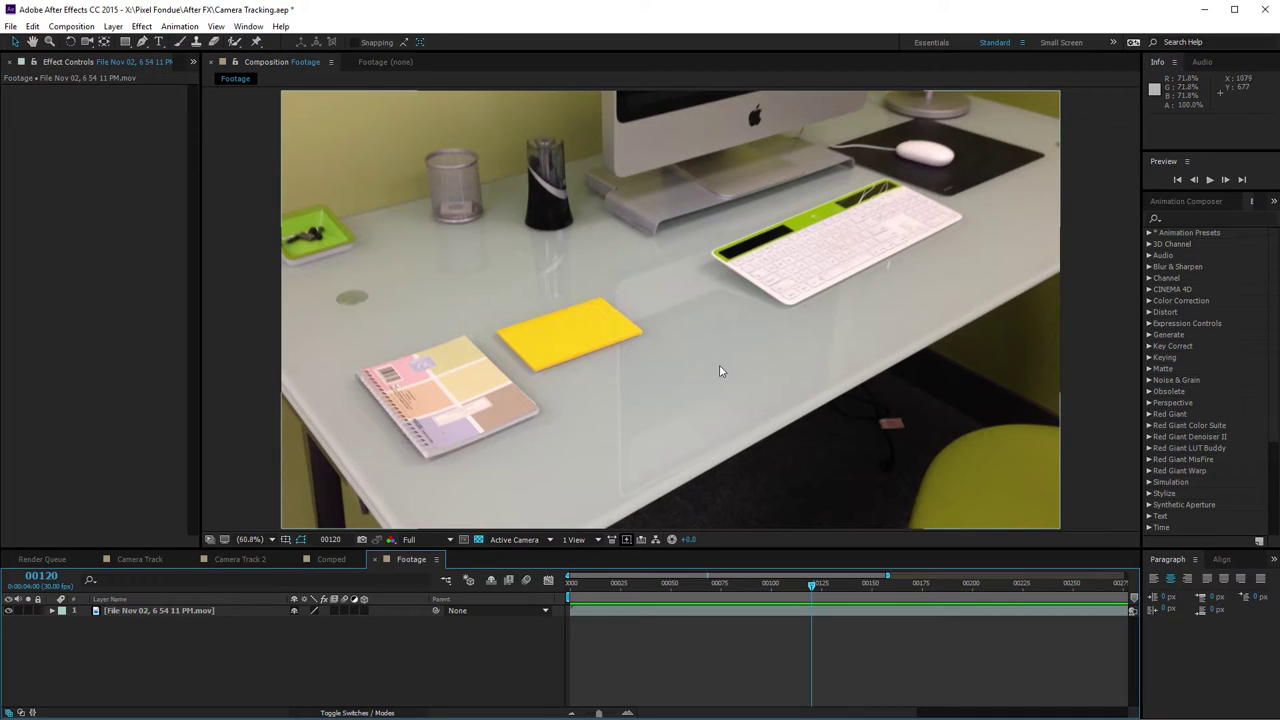
pyautogui.click(592, 586)
pyautogui.moveTo(590, 587); pyautogui.dragTo(535, 594)
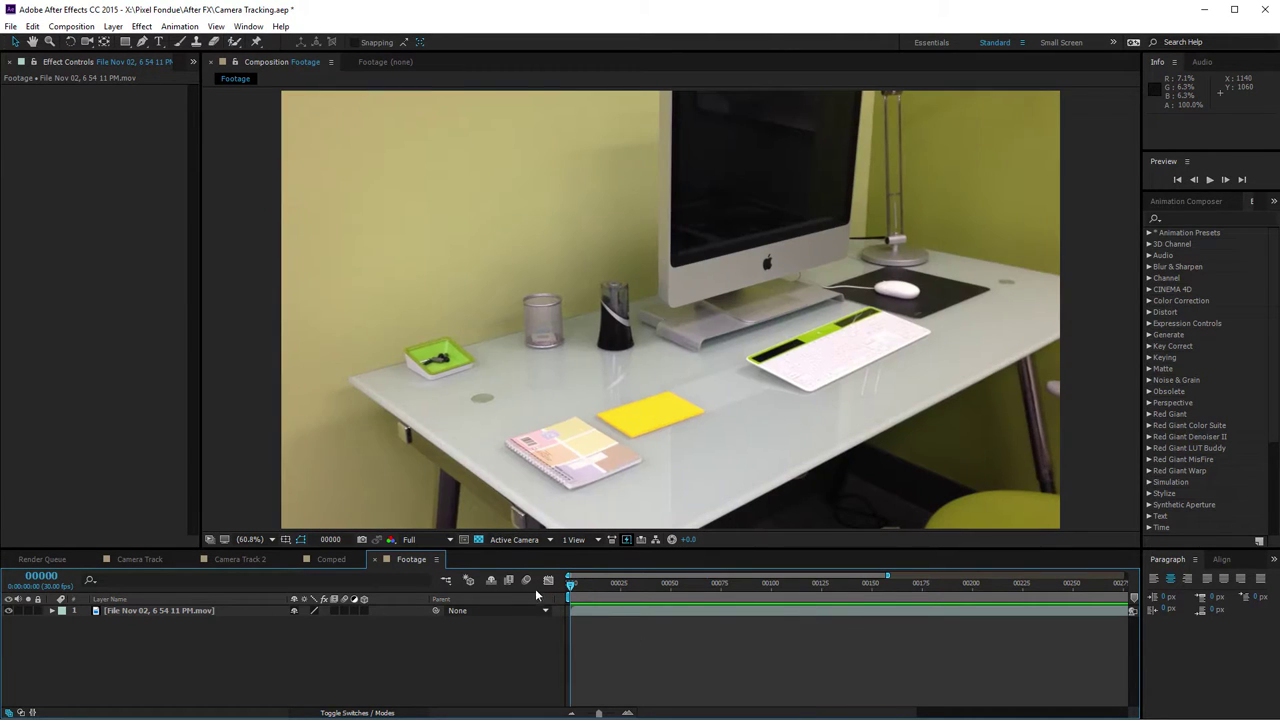
# - Try camera tracking on the footage layer in the Footage composition and undo the applied 3D Camera Tracker
pyautogui.rightClick(177, 611)
pyautogui.click(248, 511)
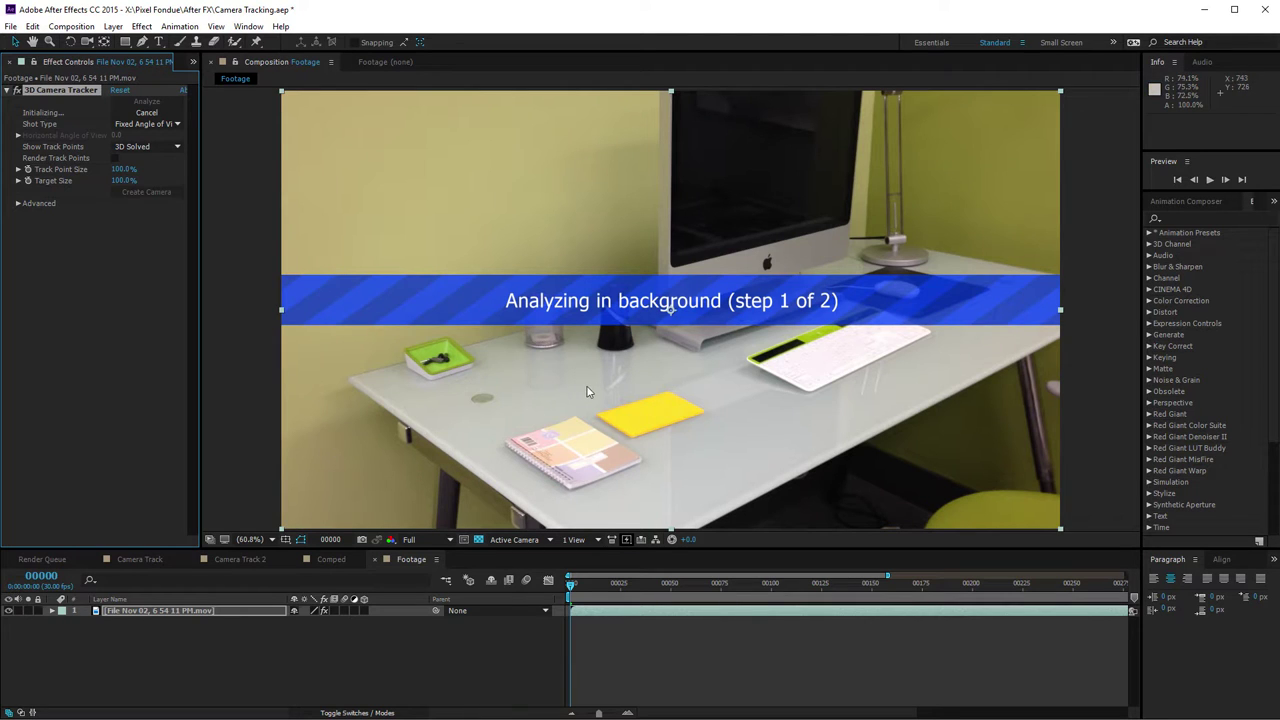
pyautogui.hotkey('ctrl', 'z')
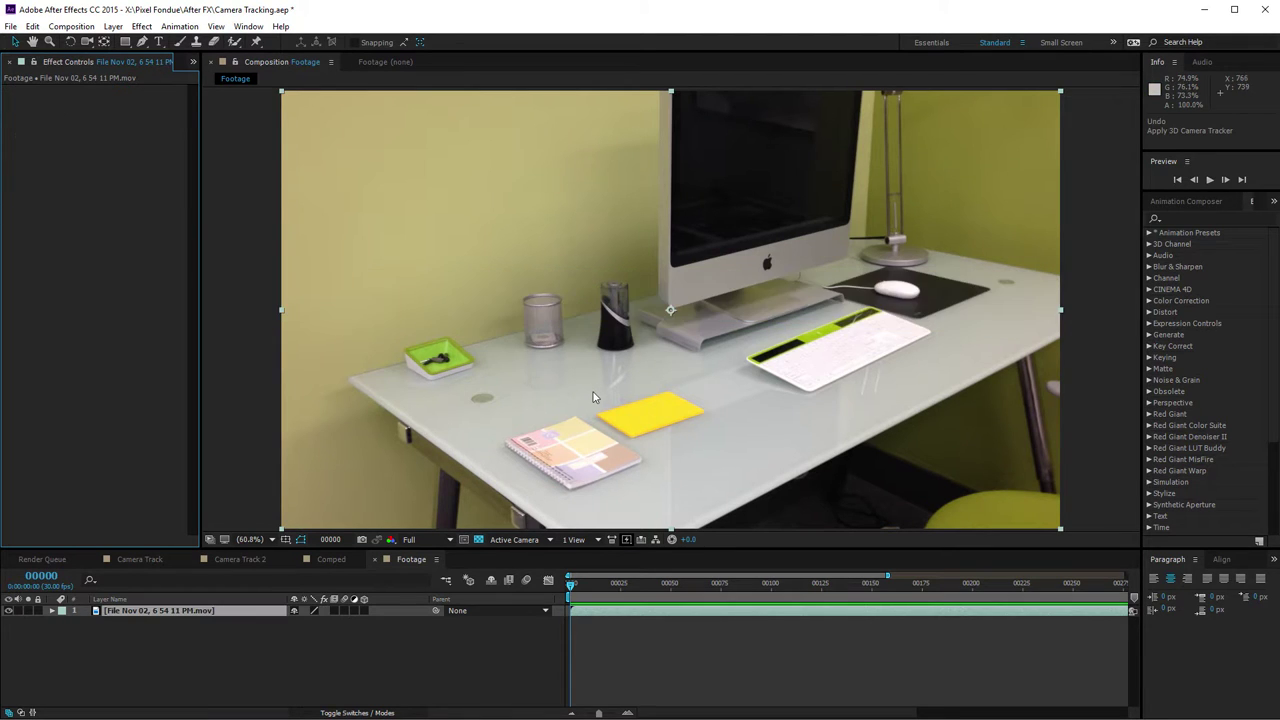
# - Open the Camera Track 2 composition and display the solved track points of the footage layer's 3D Camera Tracker effect
pyautogui.click(252, 564)
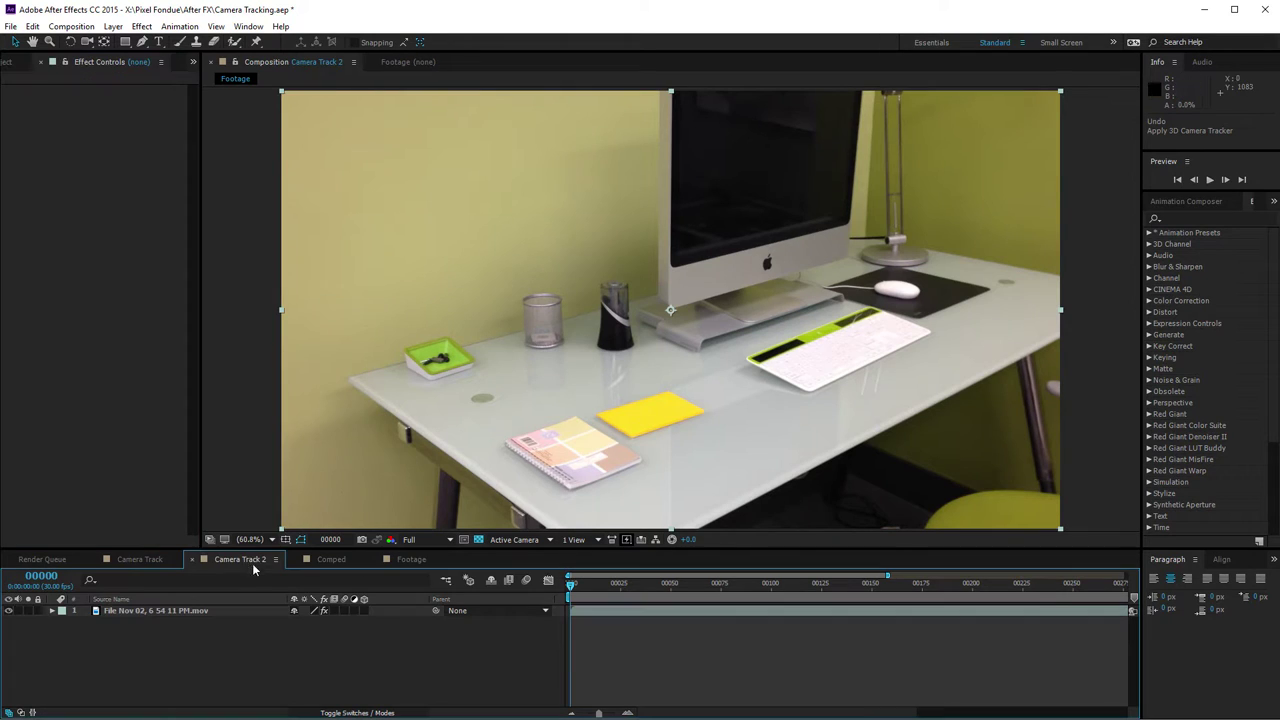
pyautogui.click(180, 610)
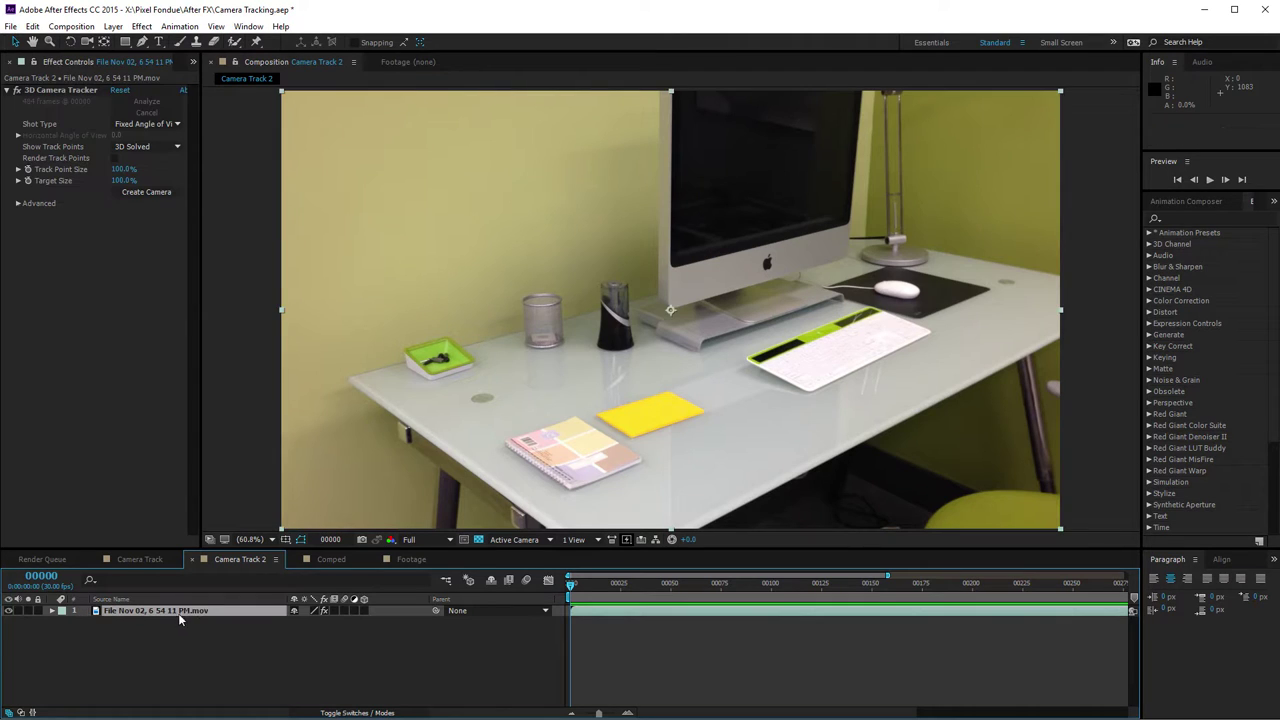
pyautogui.press('e')
pyautogui.click(134, 622)
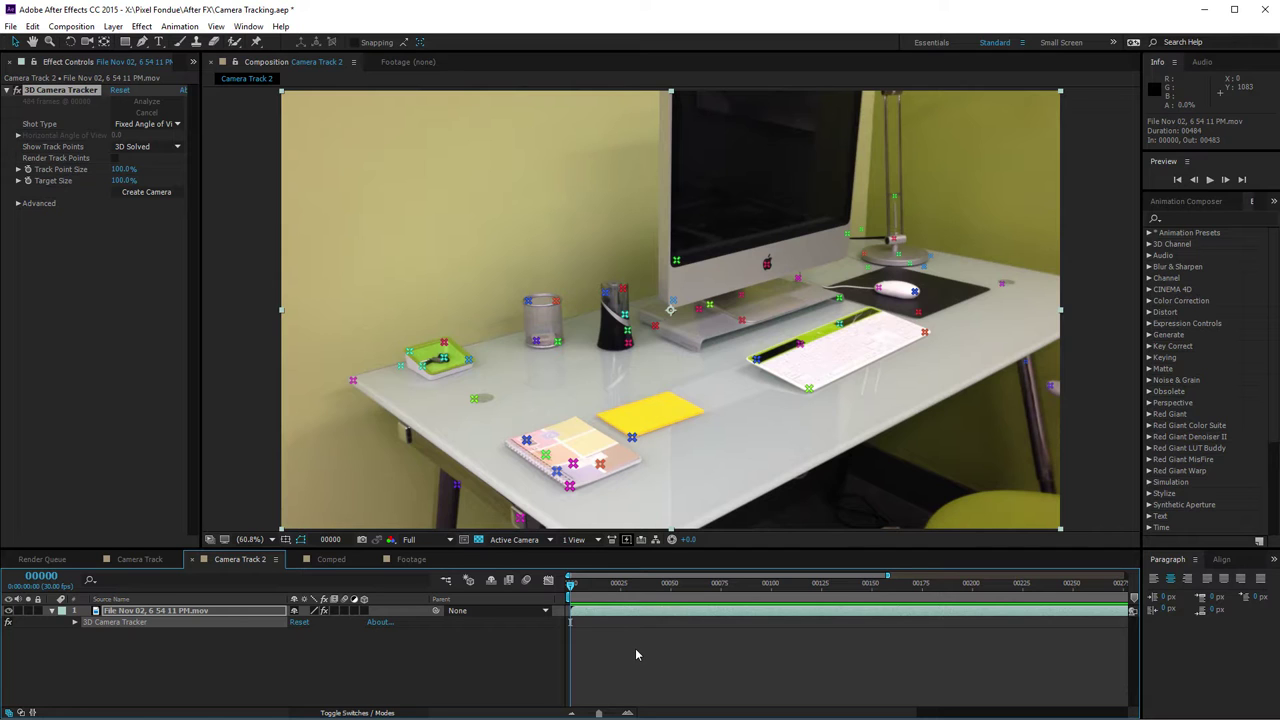
# - Move to frame 129 and reselect the 3D Camera Tracker effect to display its track points there
pyautogui.moveTo(572, 585); pyautogui.dragTo(831, 603)
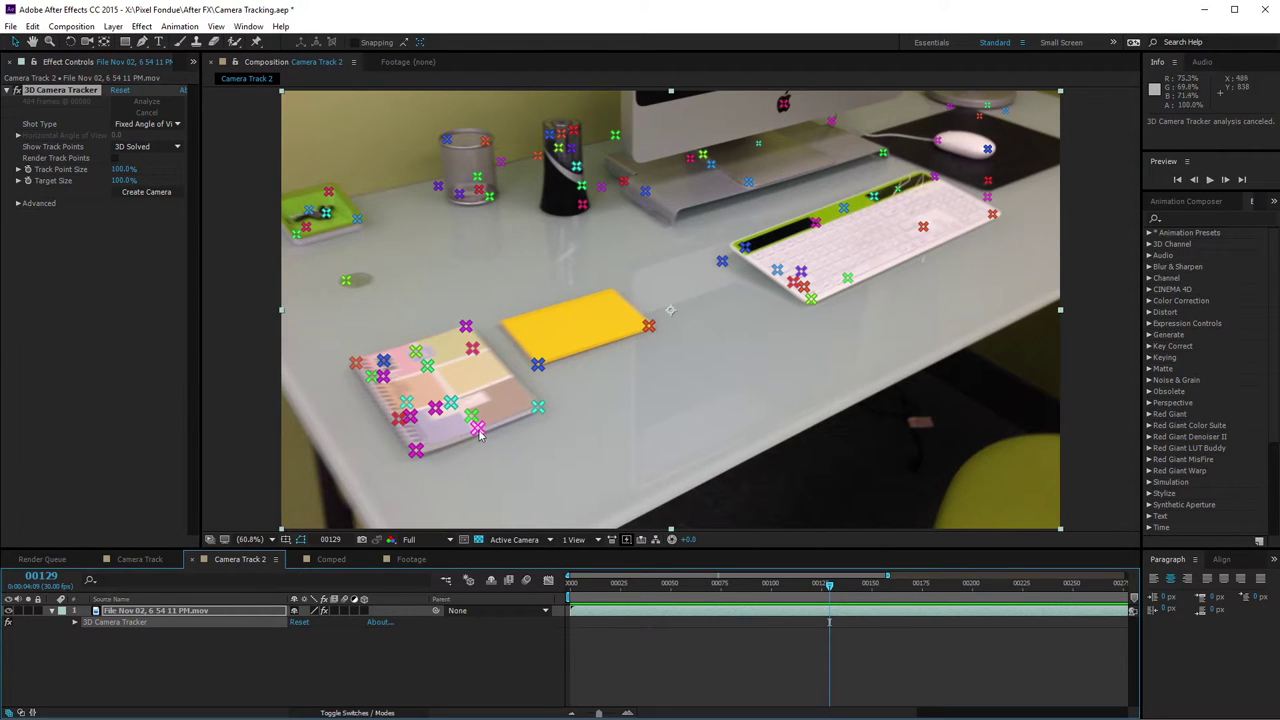
pyautogui.click(114, 633)
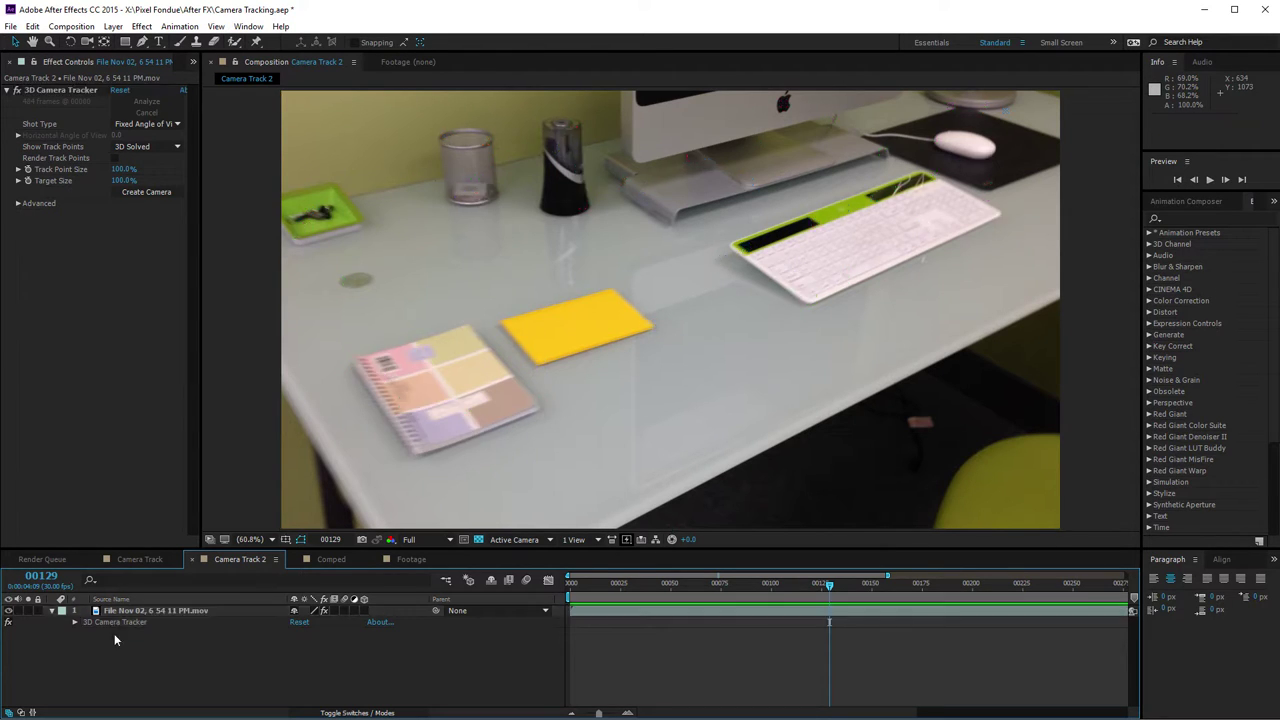
pyautogui.click(122, 623)
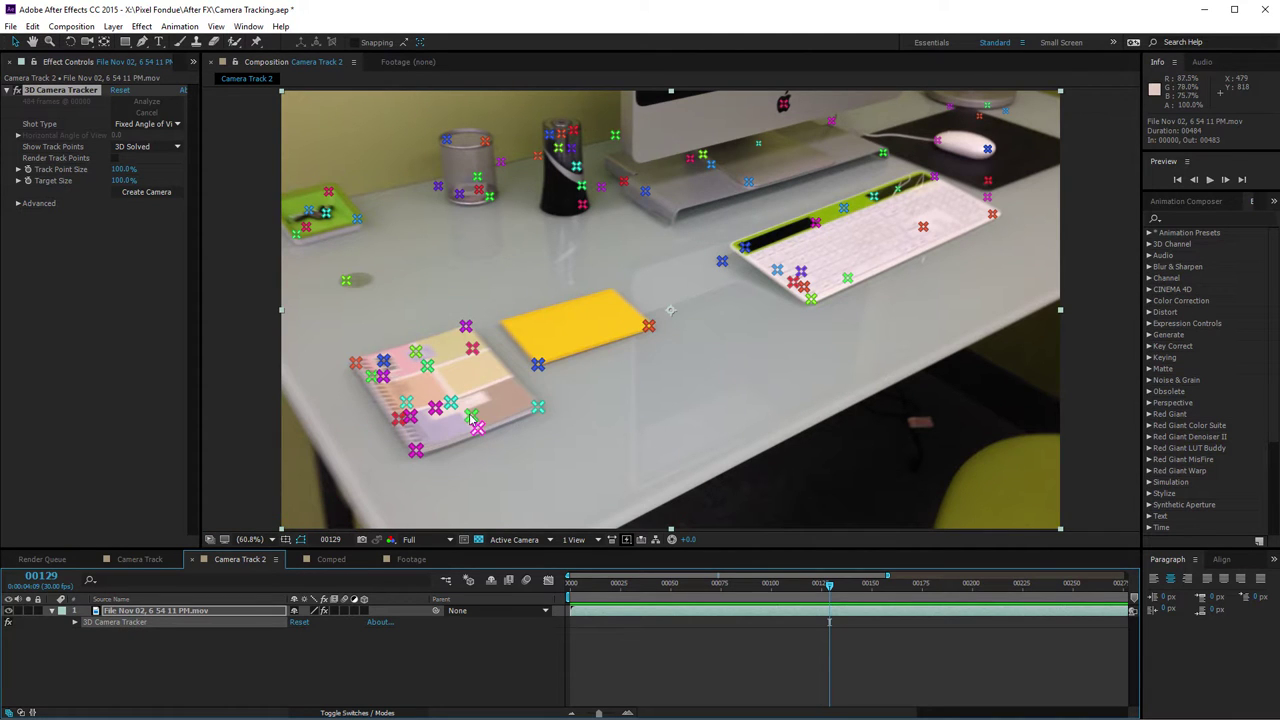
# - Examine how the tracker's target plane aligns with the desk near the notebook and with the keyboard
pyautogui.moveTo(455, 390)
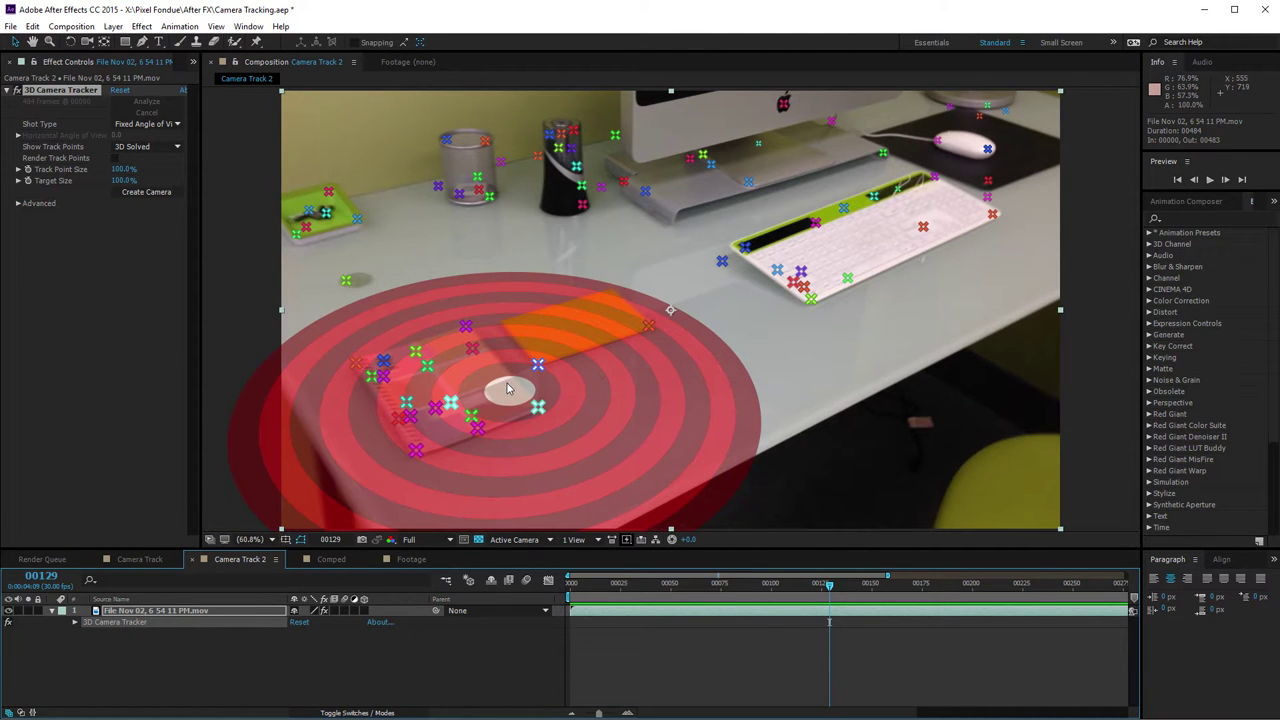
pyautogui.click(586, 369)
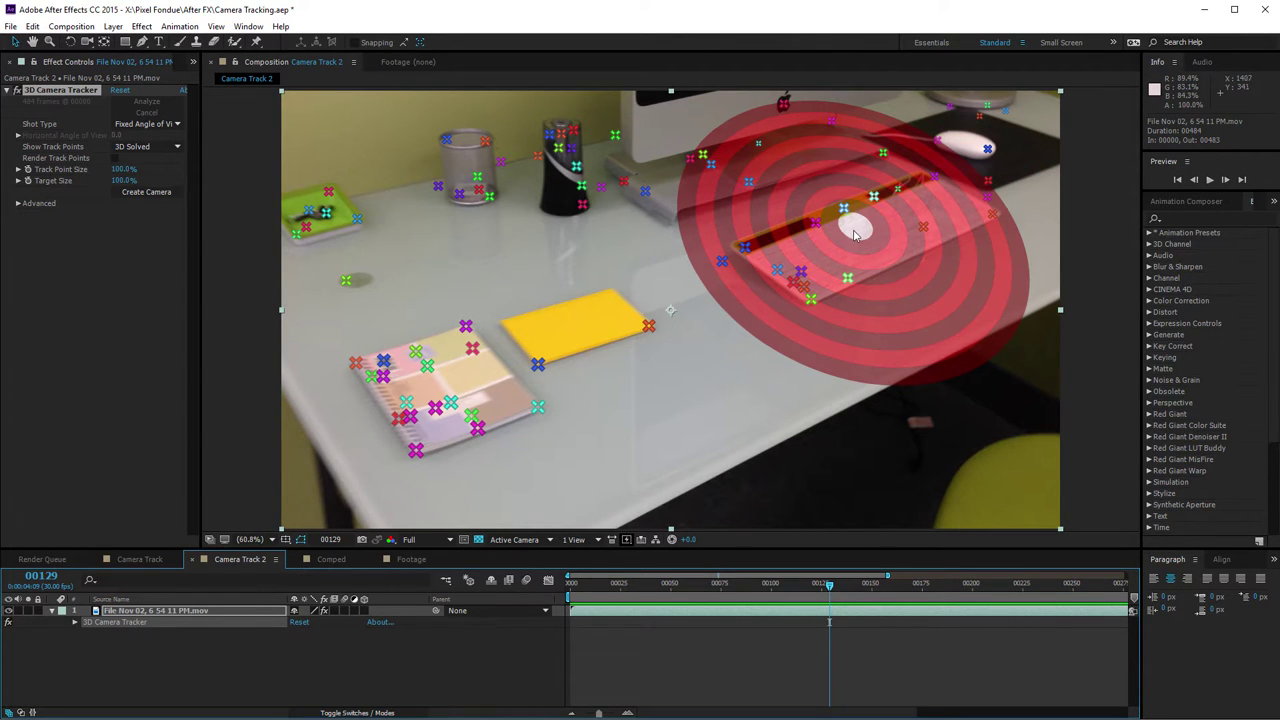
pyautogui.click(855, 235)
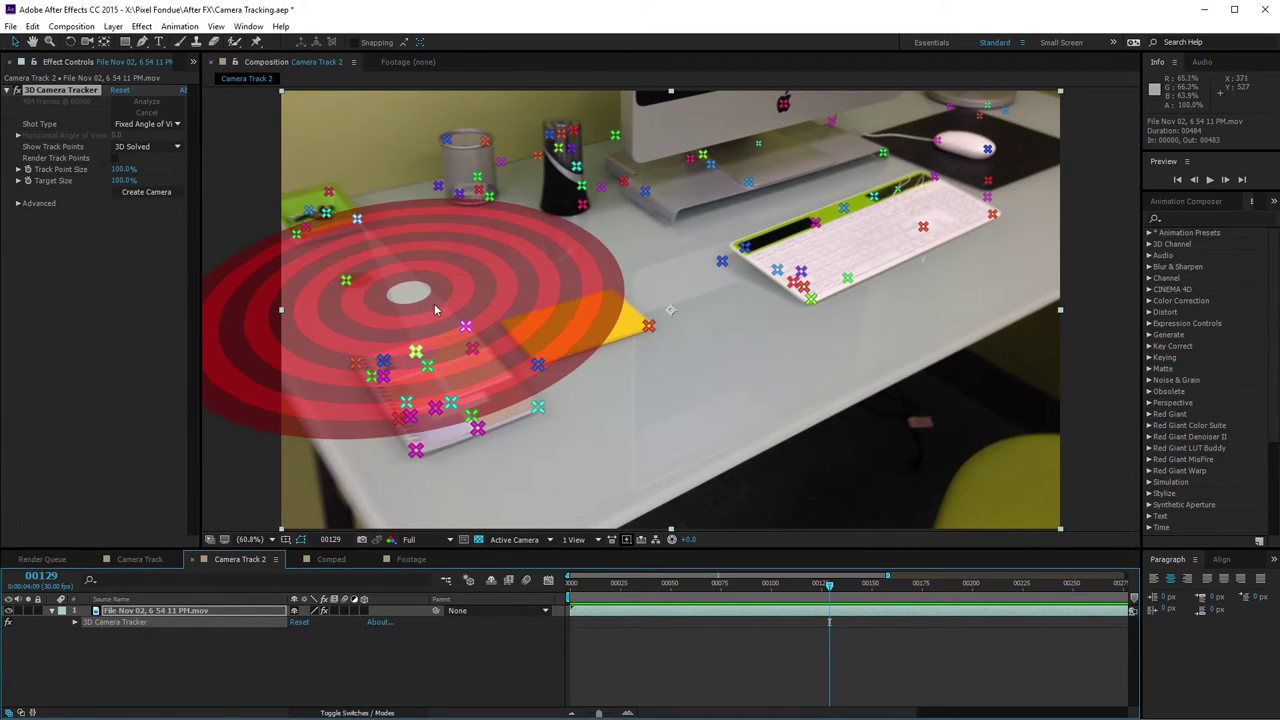
# - Using the notebook's corner point and the two points on the yellow pad's near edge, set the ground plane and origin and create 3 nulls and a camera
pyautogui.click(538, 408)
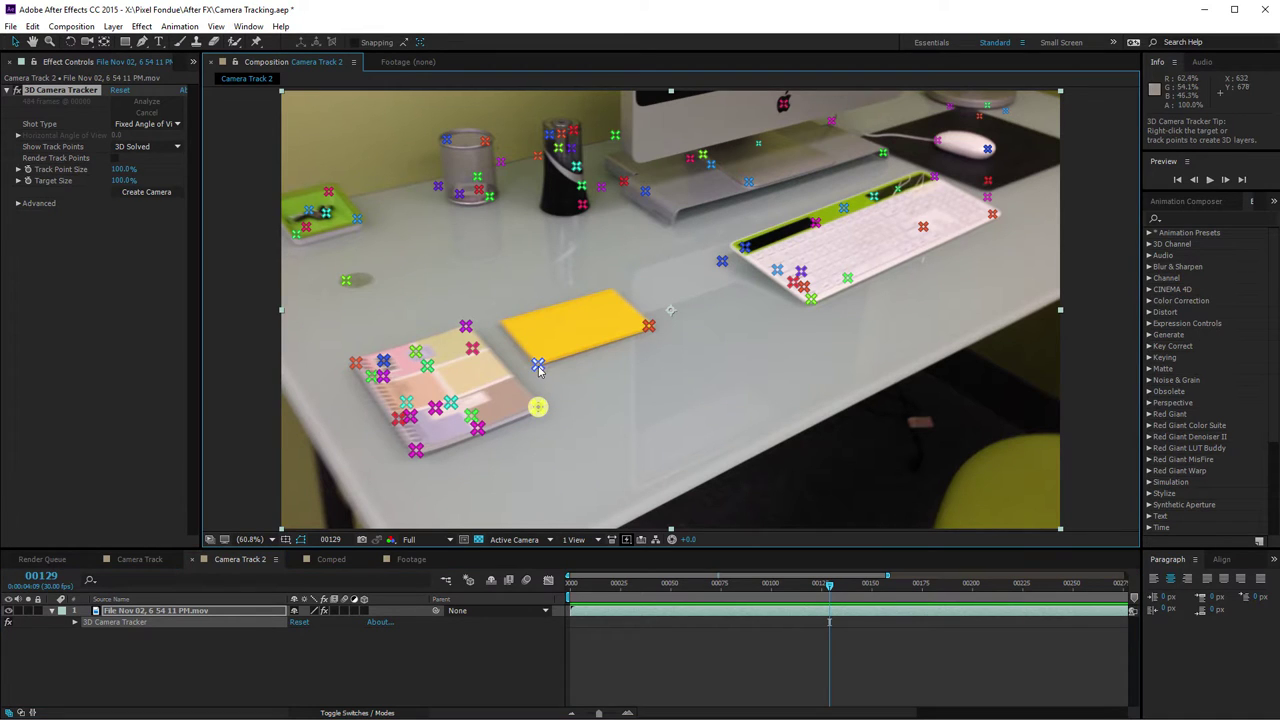
pyautogui.keyDown('shift'); pyautogui.click(538, 366); pyautogui.keyUp('shift')
pyautogui.keyDown('shift'); pyautogui.click(648, 325); pyautogui.keyUp('shift')
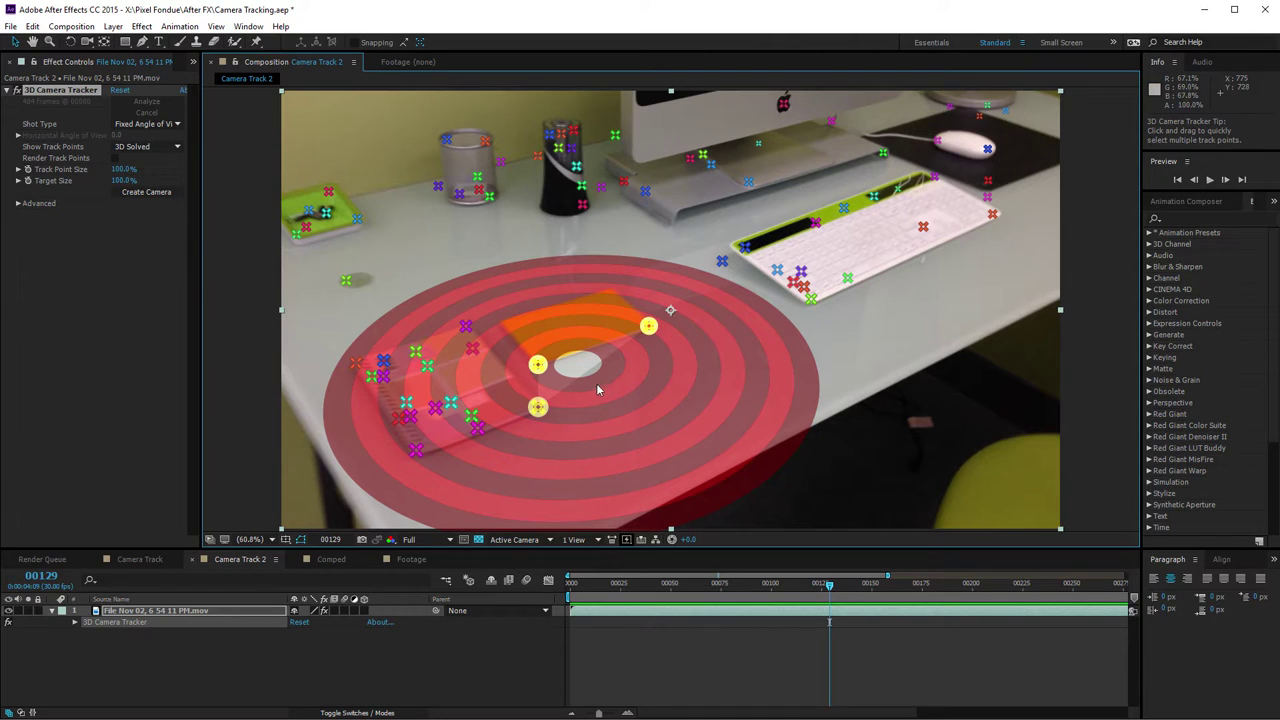
pyautogui.rightClick(572, 366)
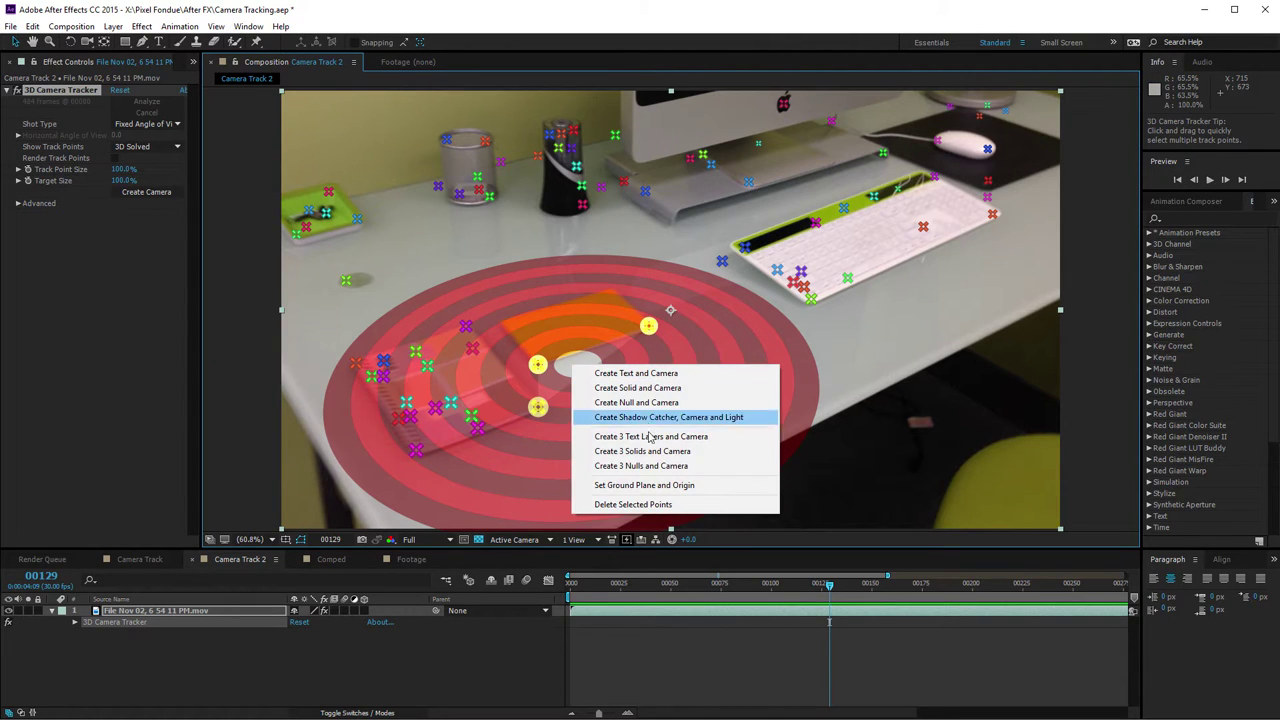
pyautogui.click(641, 486)
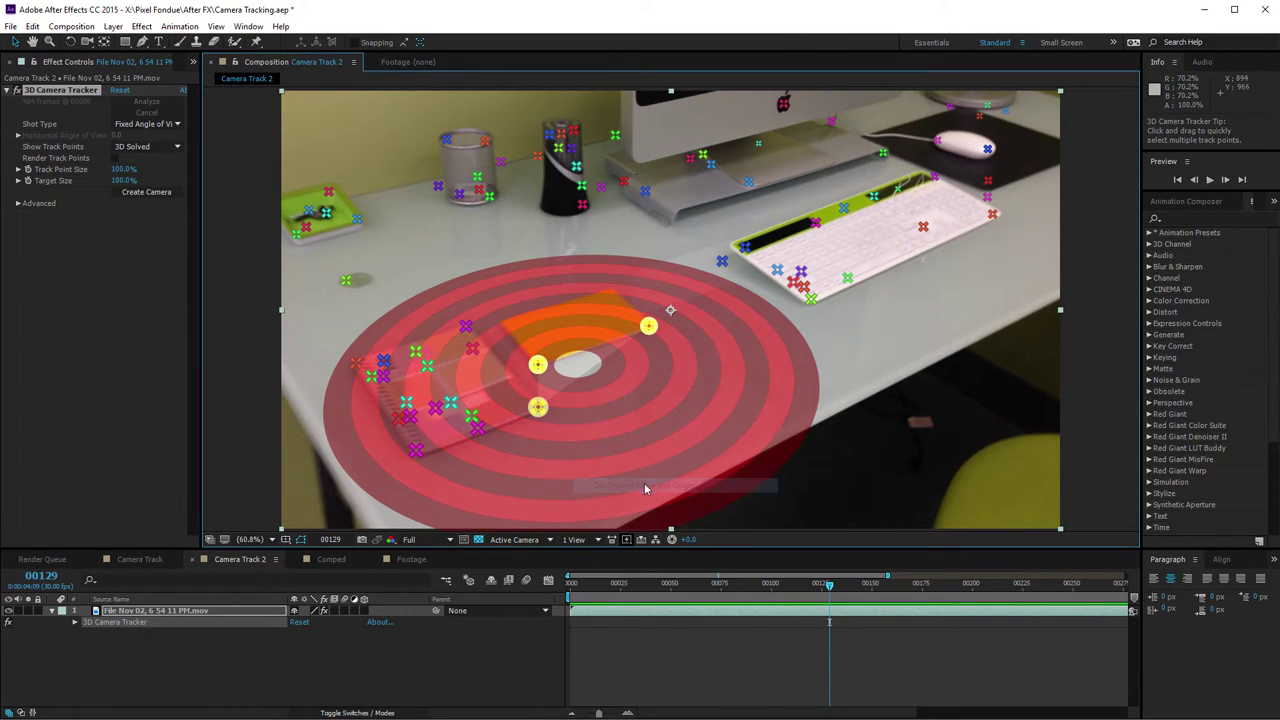
pyautogui.rightClick(566, 367)
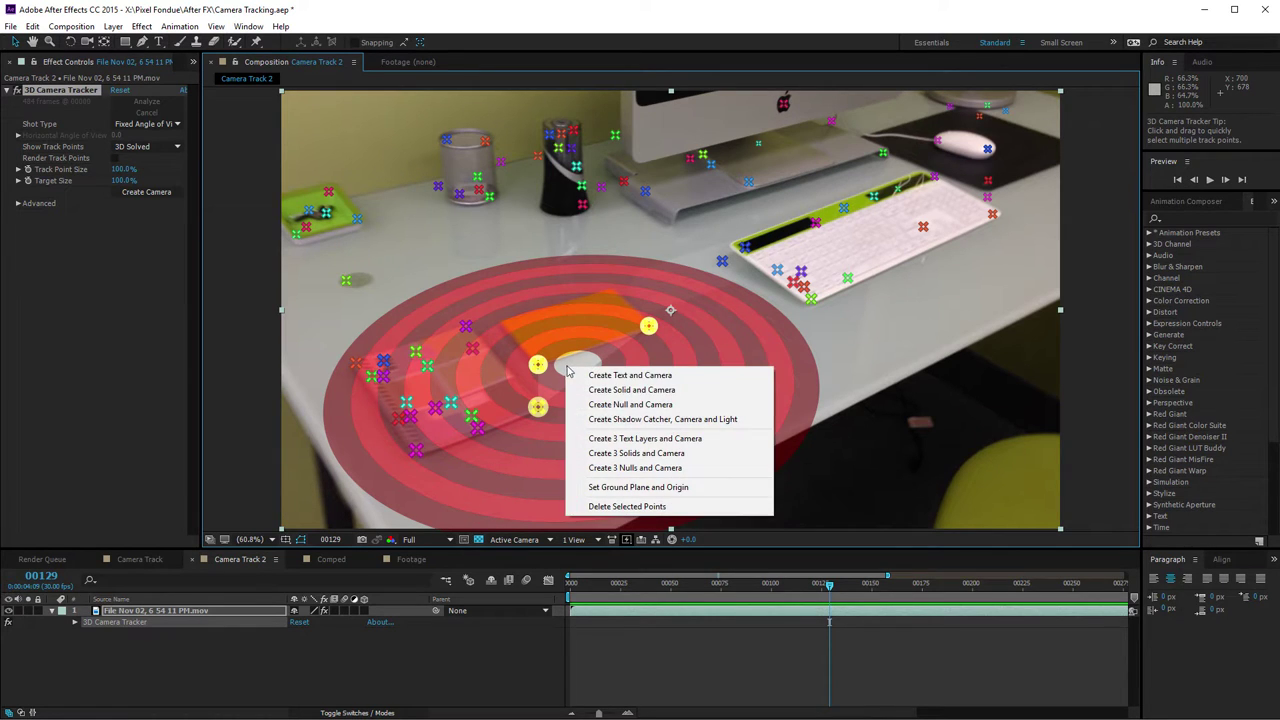
pyautogui.click(675, 470)
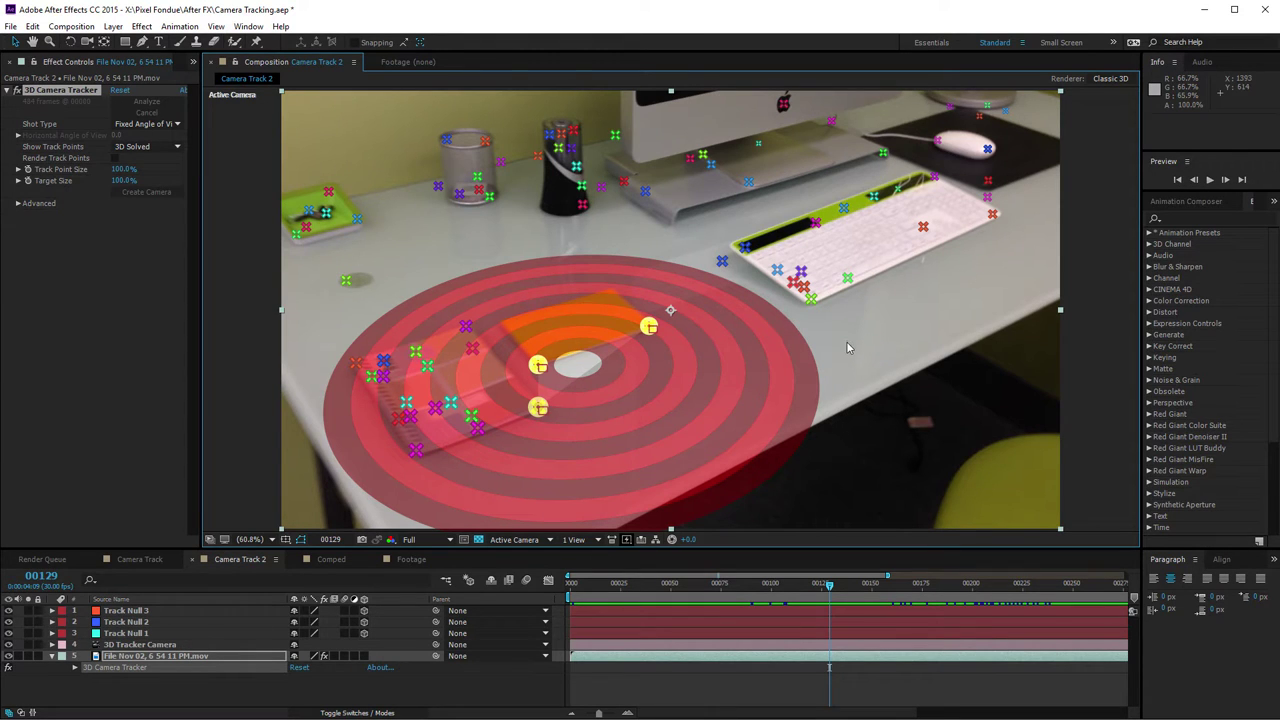
# - Create 4 nulls from the three track points at the keyboard's corners and select the new null layers
pyautogui.click(745, 248)
pyautogui.keyDown('shift'); pyautogui.click(811, 298); pyautogui.keyUp('shift')
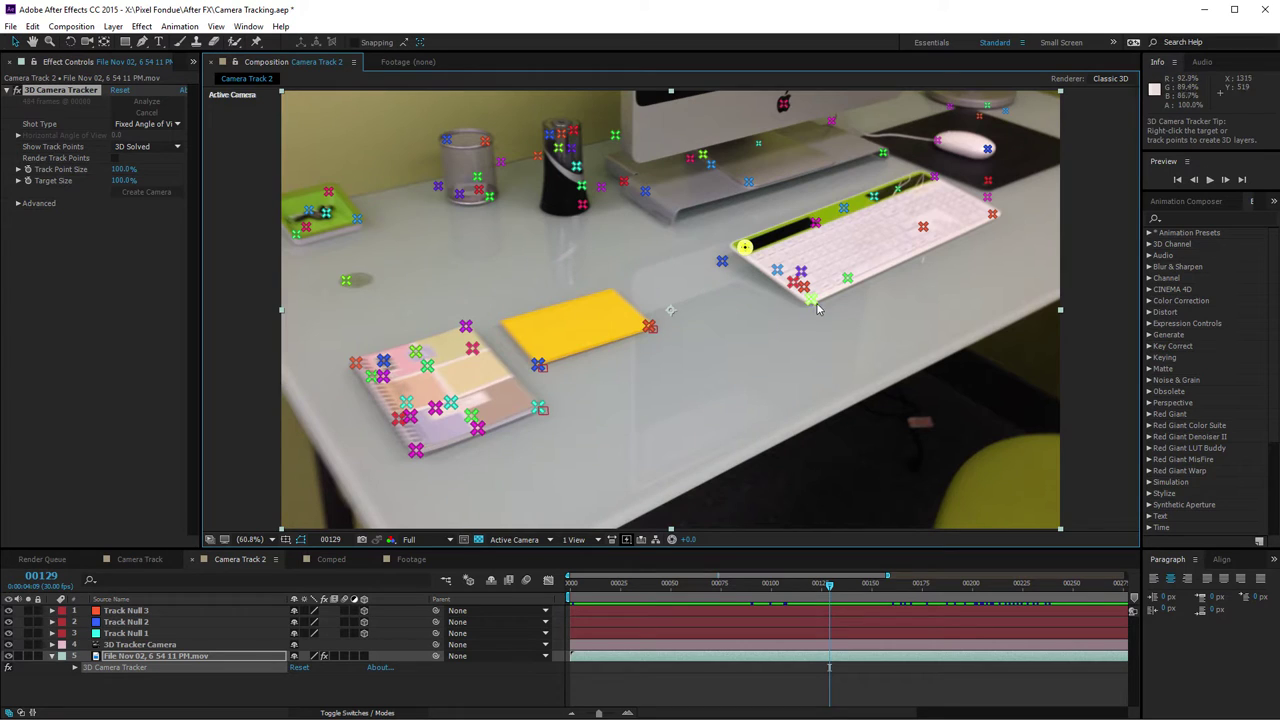
pyautogui.keyDown('shift'); pyautogui.click(993, 217); pyautogui.keyUp('shift')
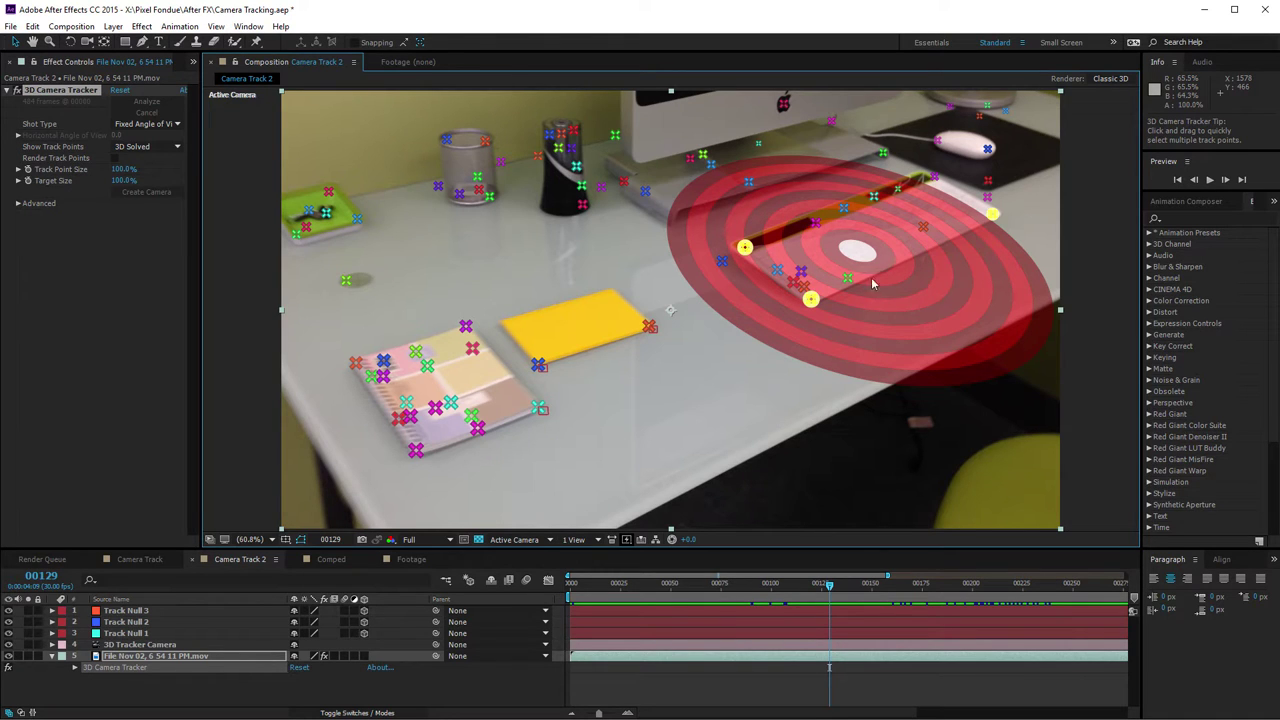
pyautogui.rightClick(811, 300)
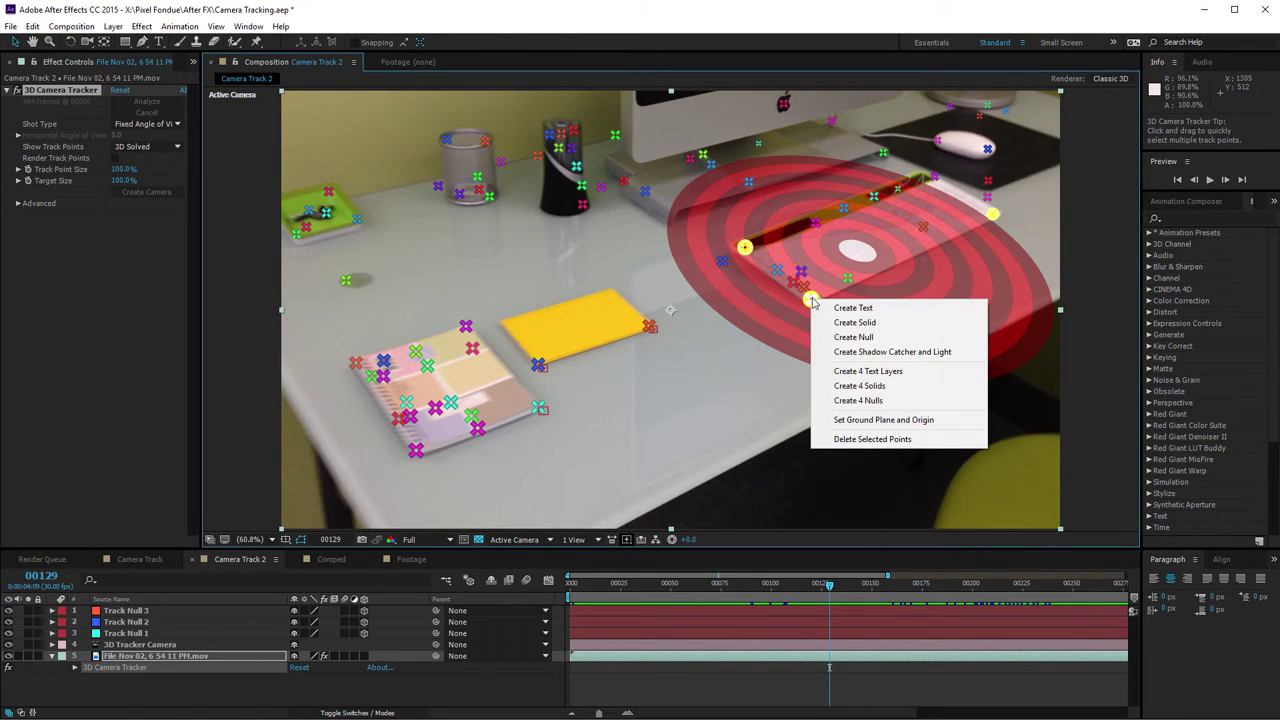
pyautogui.click(854, 403)
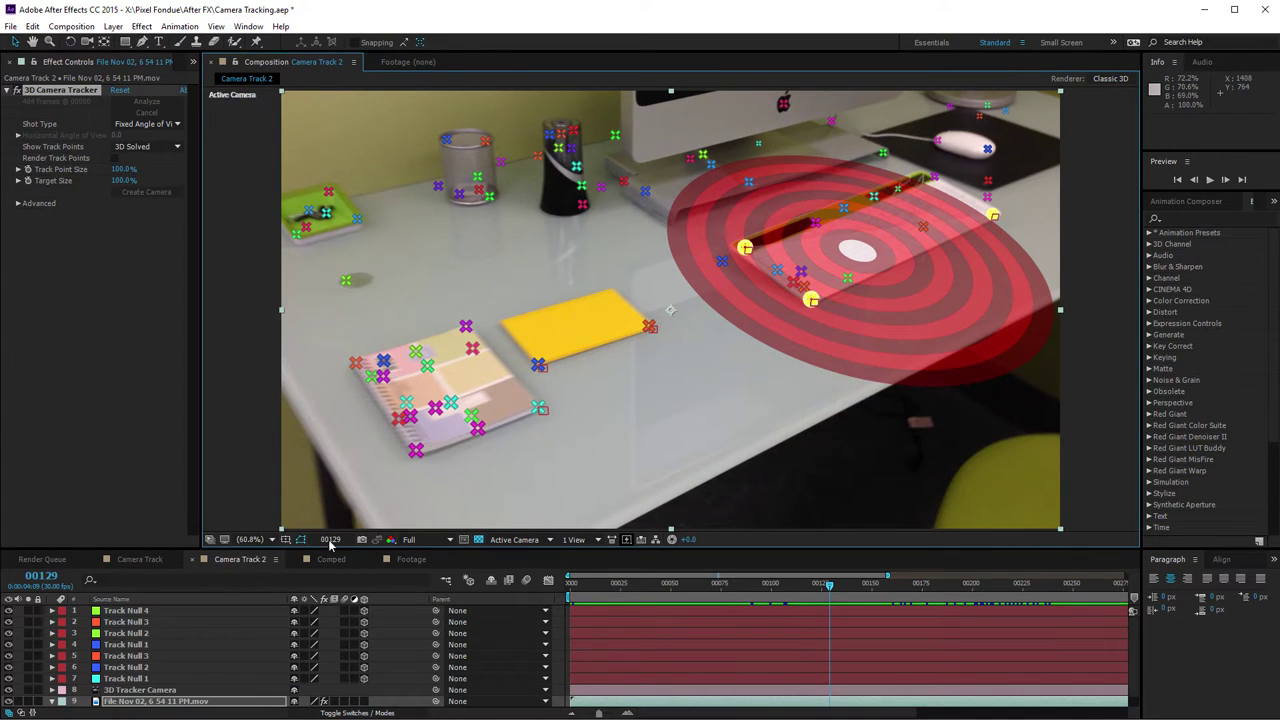
pyautogui.click(147, 616)
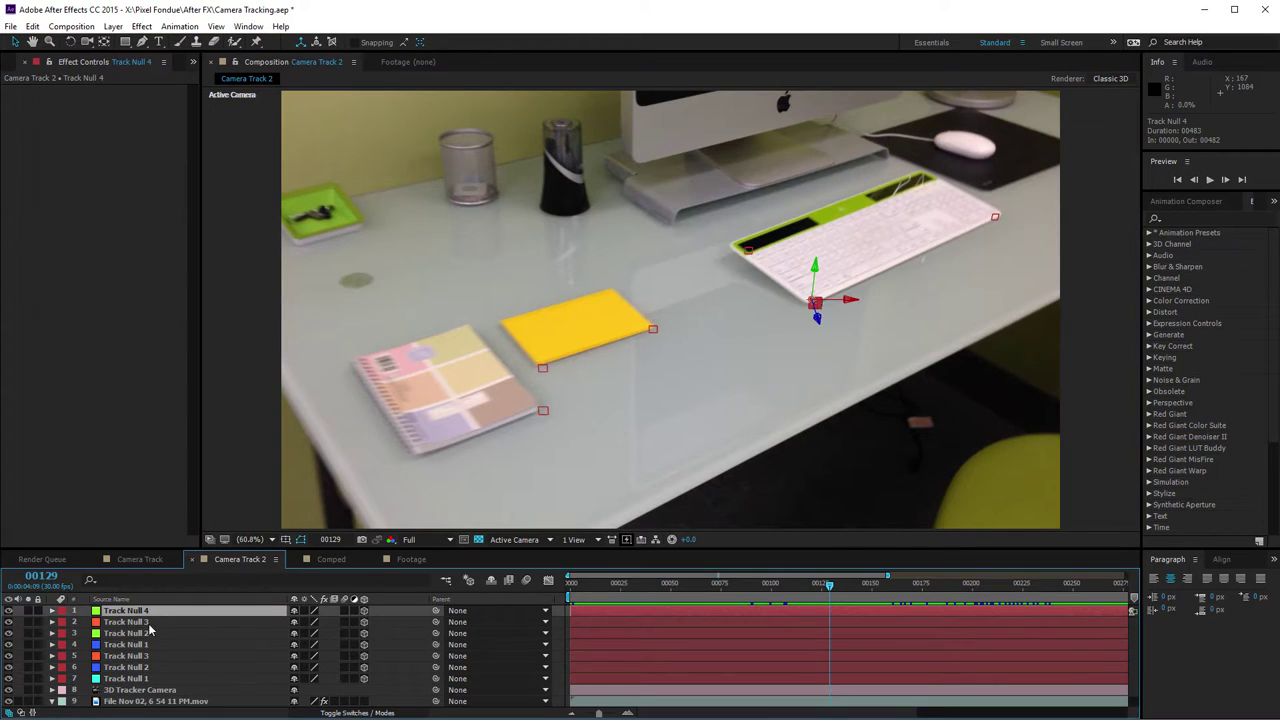
pyautogui.keyDown('shift'); pyautogui.click(146, 644); pyautogui.keyUp('shift')
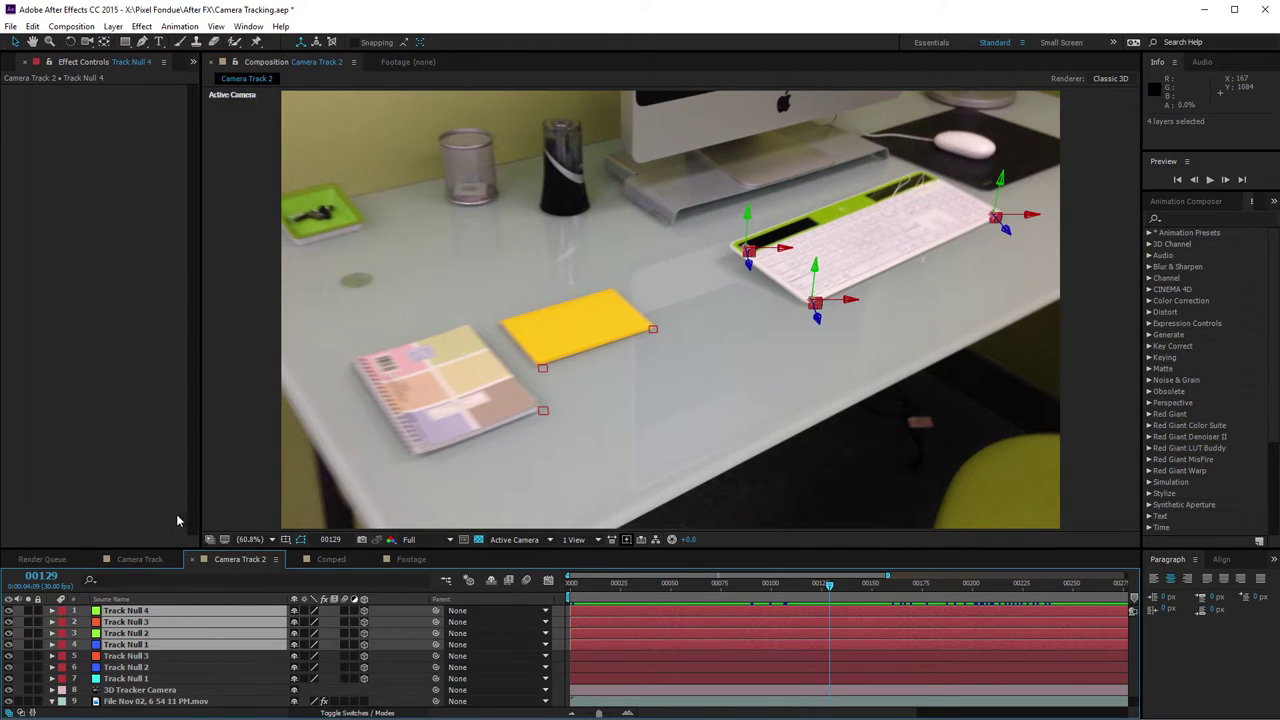
# - Rename the Track Null 1 layer at the notebook's corner as home null 1
pyautogui.click(143, 679)
pyautogui.press('Return')
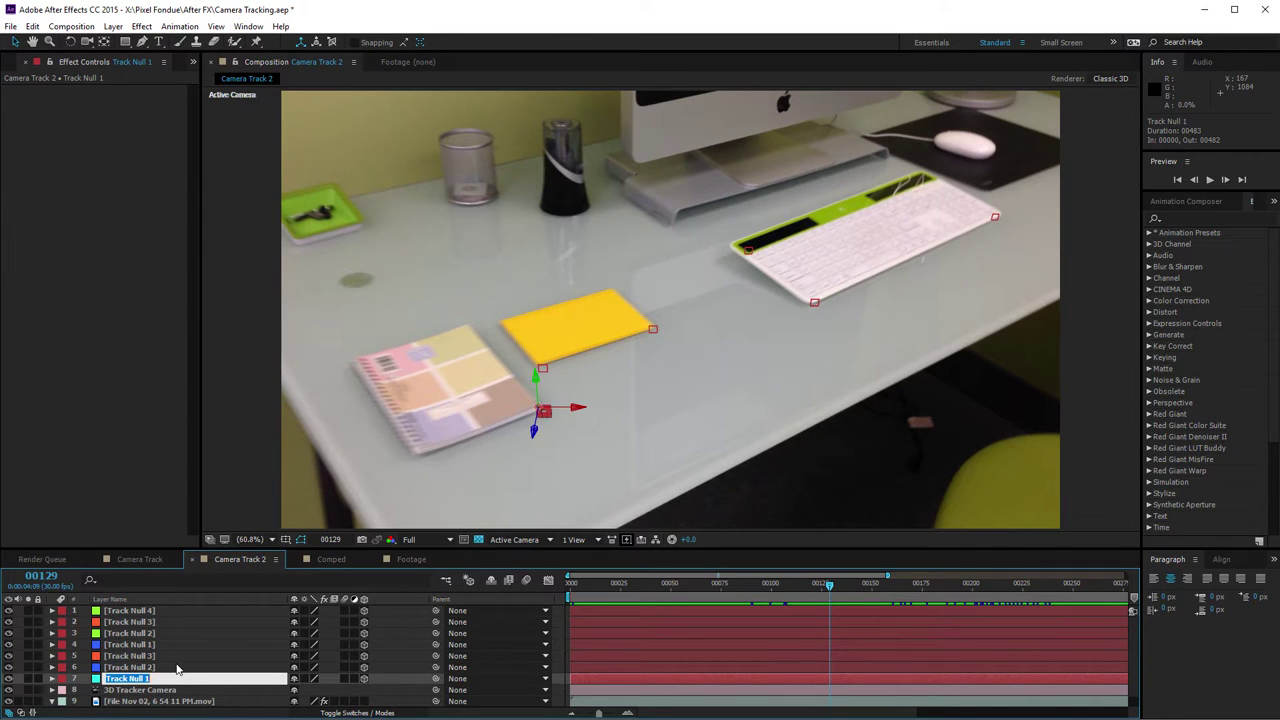
pyautogui.write('N')
pyautogui.write('ome null 1')
pyautogui.press('Return')
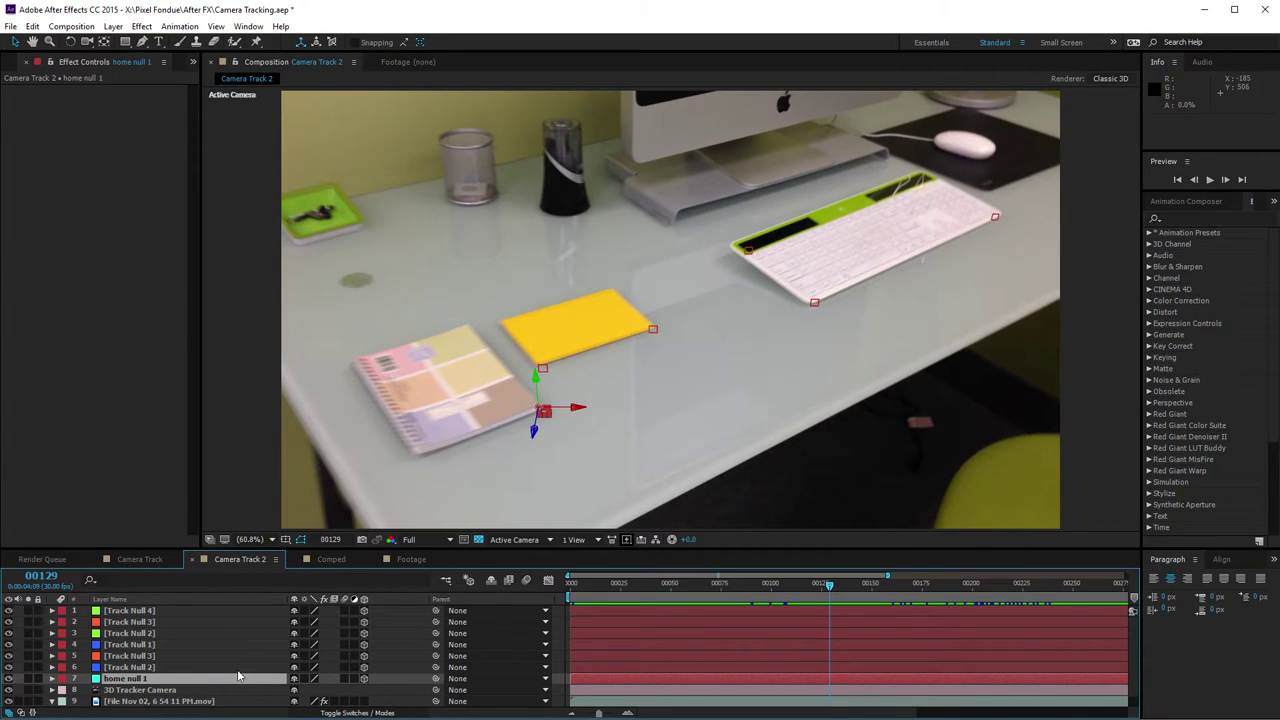
# - Copy the home null 1 layer's name and rename the null at the yellow pad's corner nearest the notebook as home null 2
pyautogui.press('Return')
pyautogui.hotkey('ctrl', 'c')
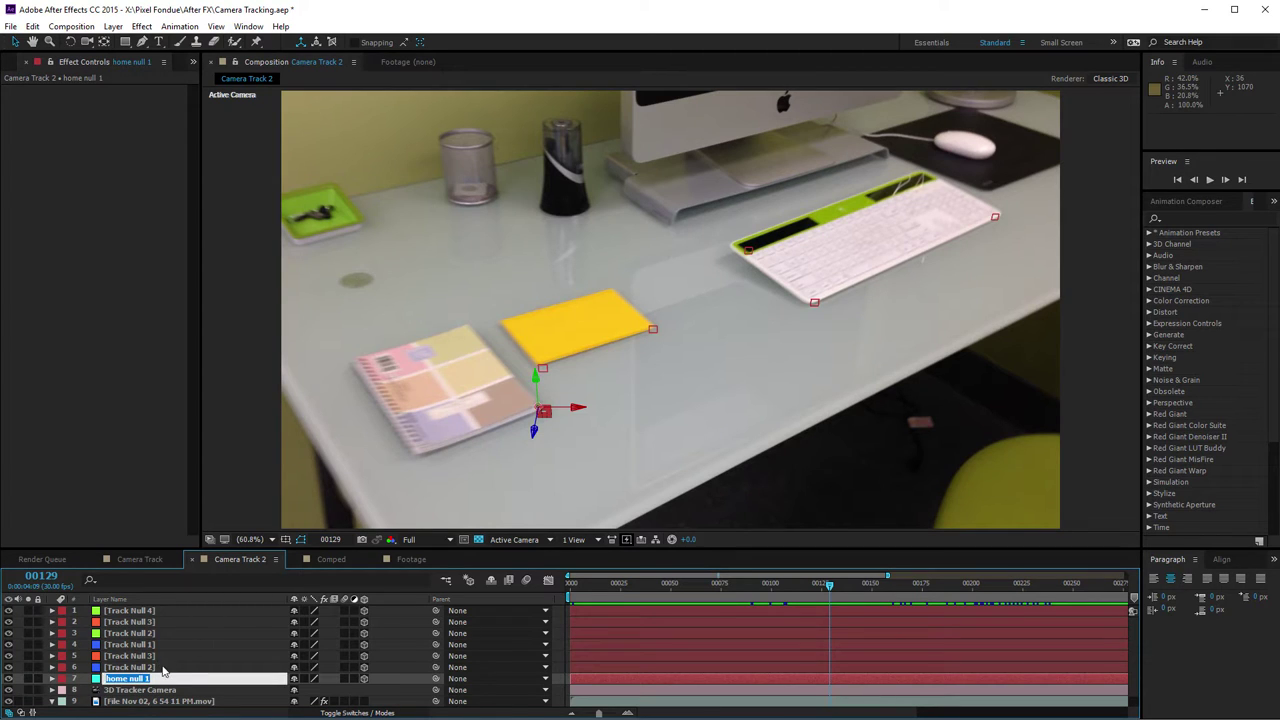
pyautogui.click(176, 667)
pyautogui.press('Return')
pyautogui.hotkey('ctrl', 'v')
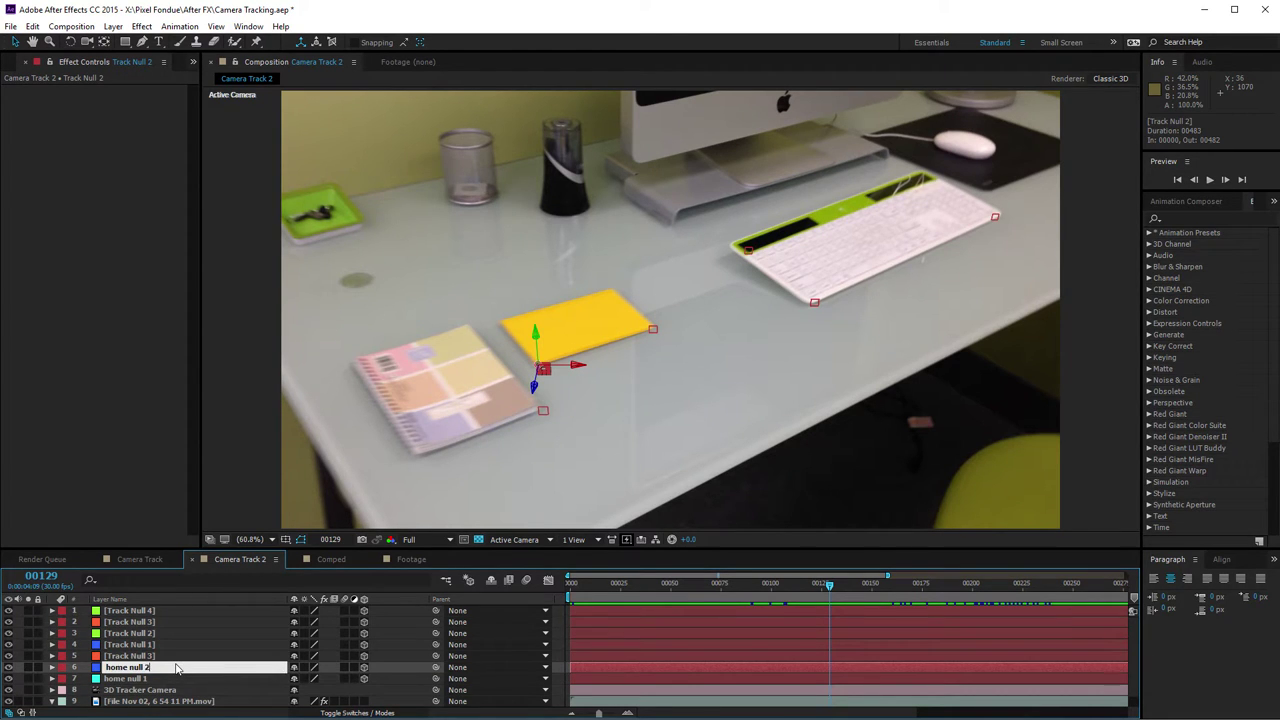
pyautogui.press('Return')
# - Rename the Track Null 3 layer at the yellow pad's other near corner as home null 3
pyautogui.click(145, 655)
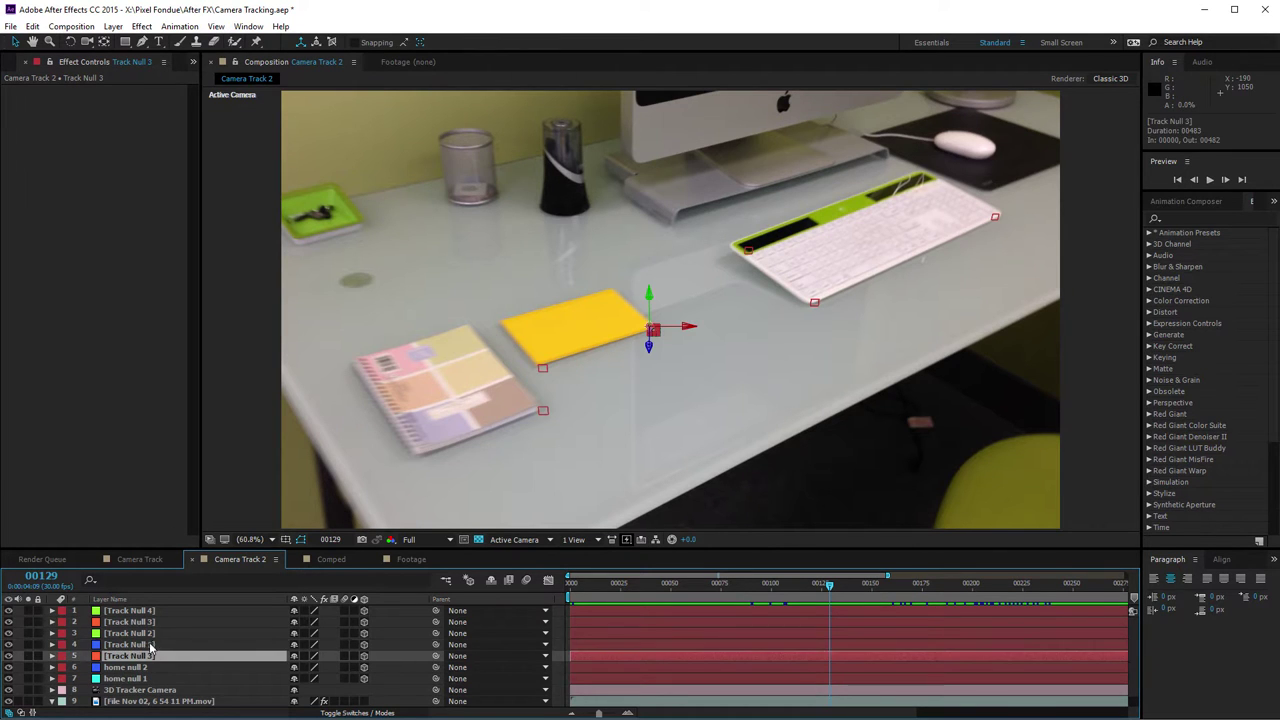
pyautogui.keyDown('ctrl'); pyautogui.click(145, 645); pyautogui.keyUp('ctrl')
pyautogui.rightClick(145, 645)
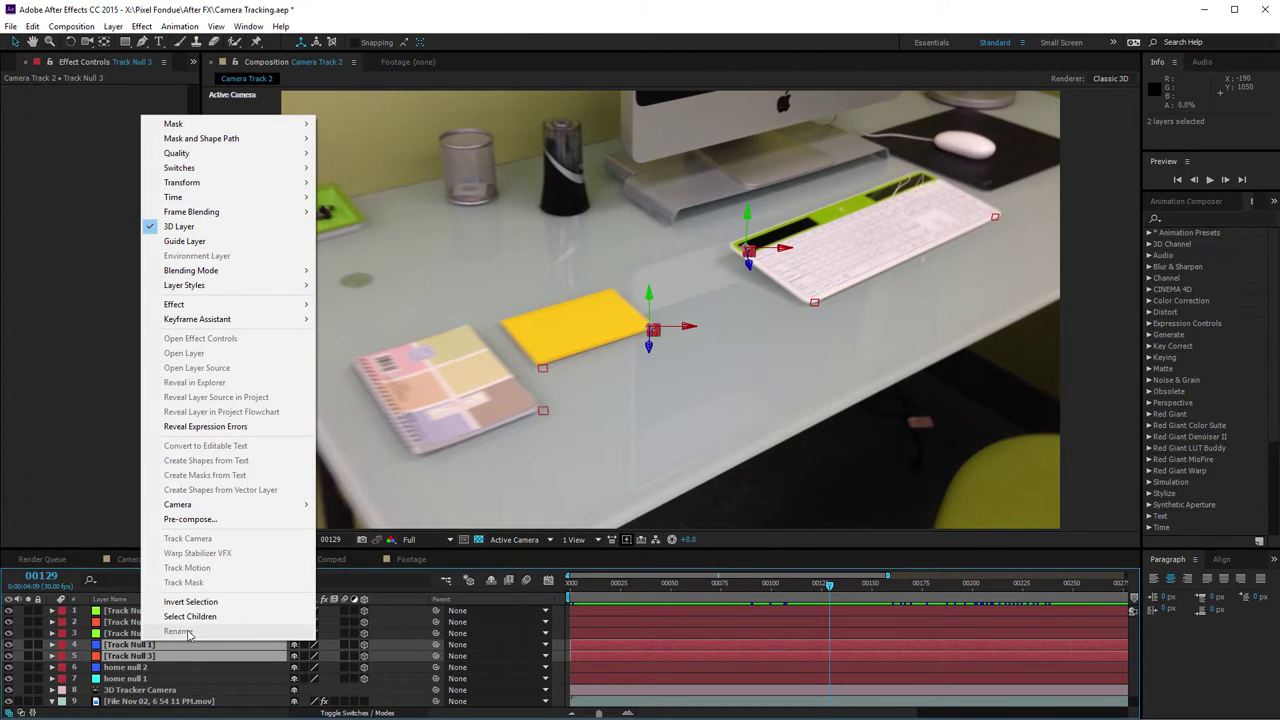
pyautogui.click(148, 667)
pyautogui.click(170, 656)
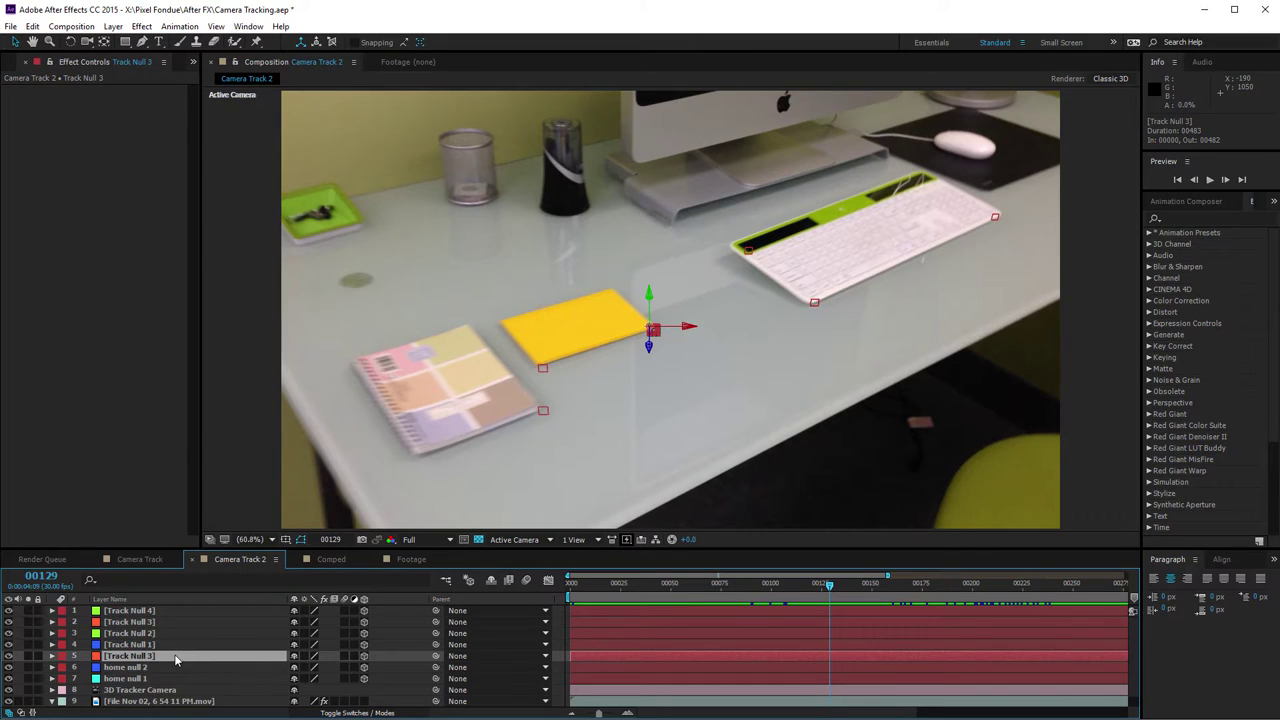
pyautogui.press('Return')
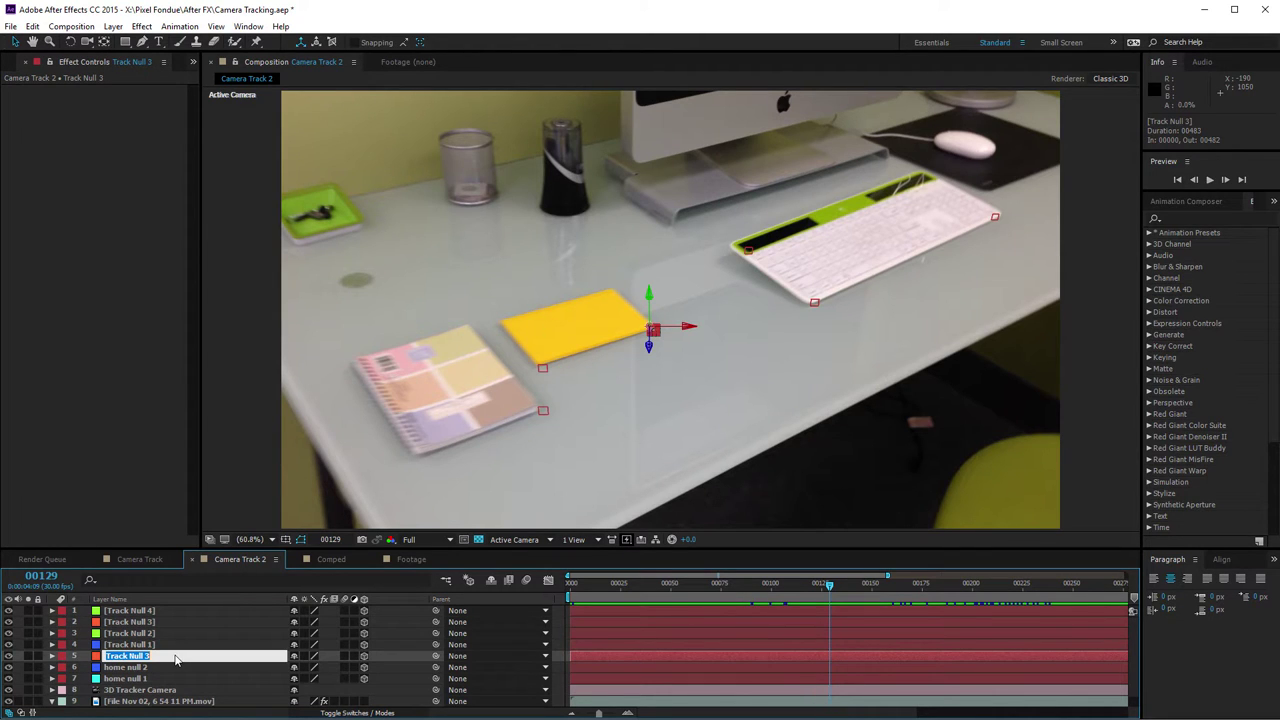
pyautogui.write('home')
pyautogui.press('Return')
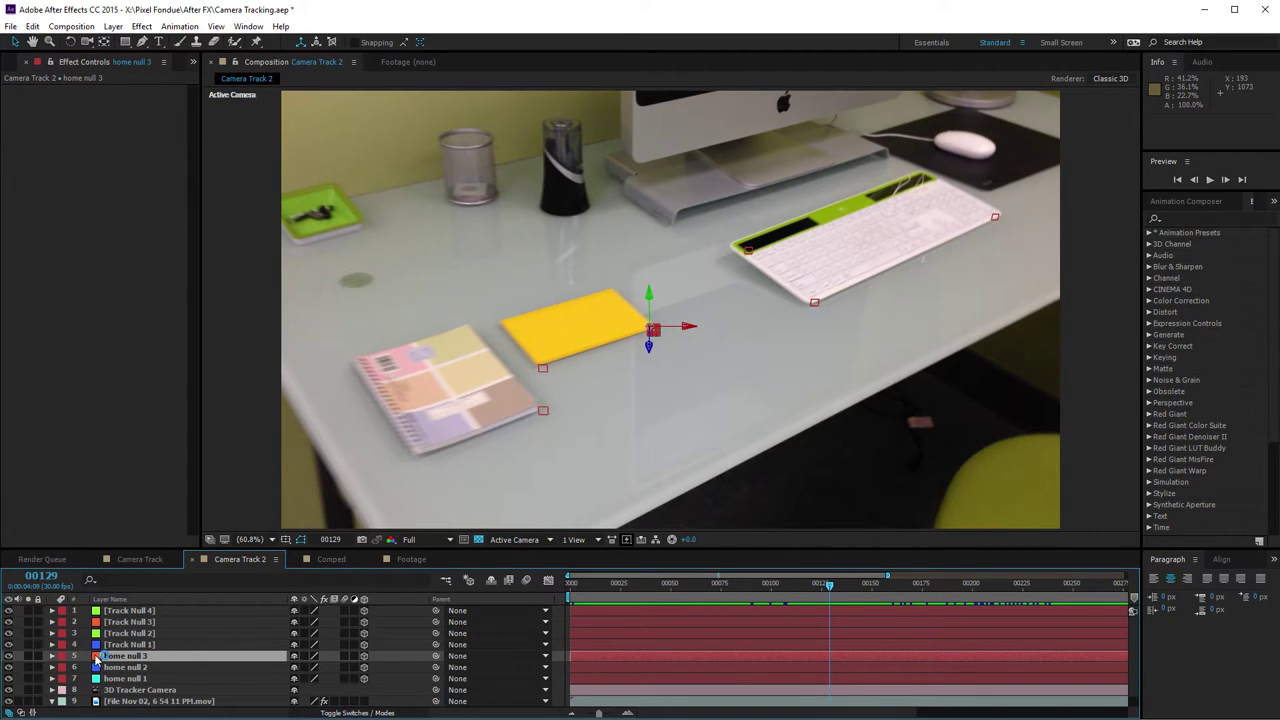
pyautogui.press('Return')
# - Add a text layer reading HELLO above the yellow pad and place it first in the layer stack
pyautogui.rightClick(84, 612)
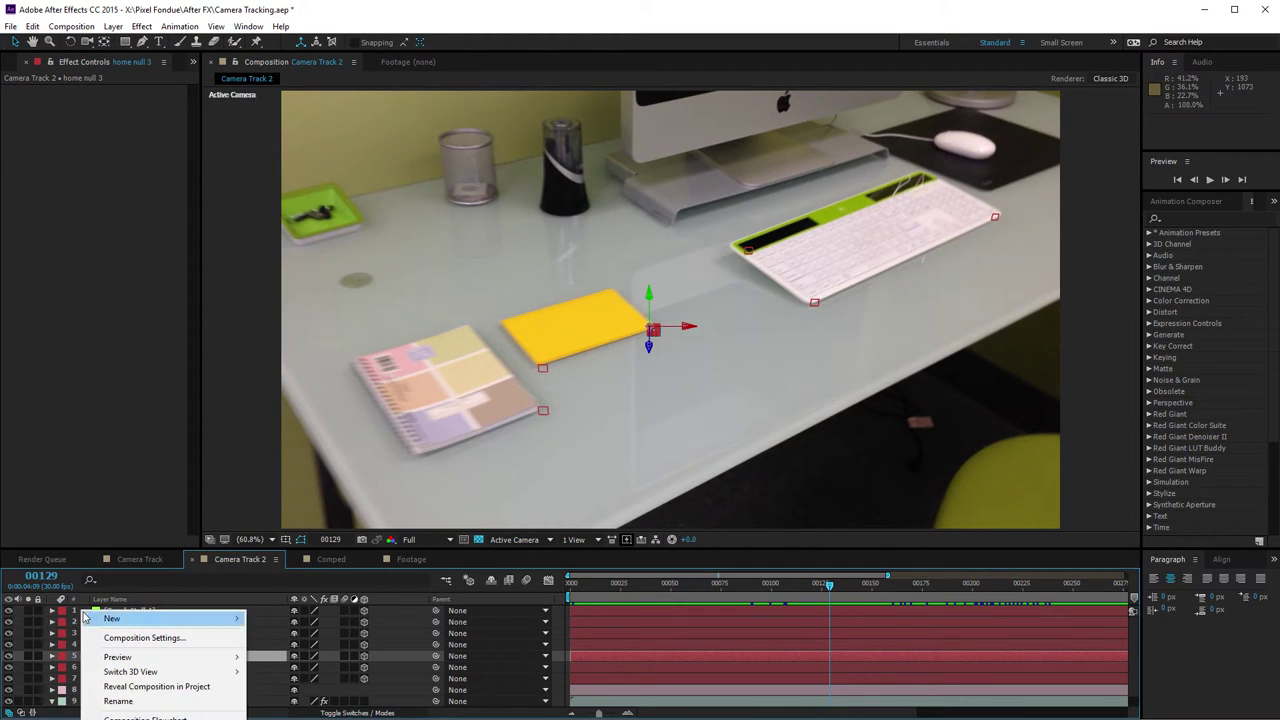
pyautogui.click(159, 42)
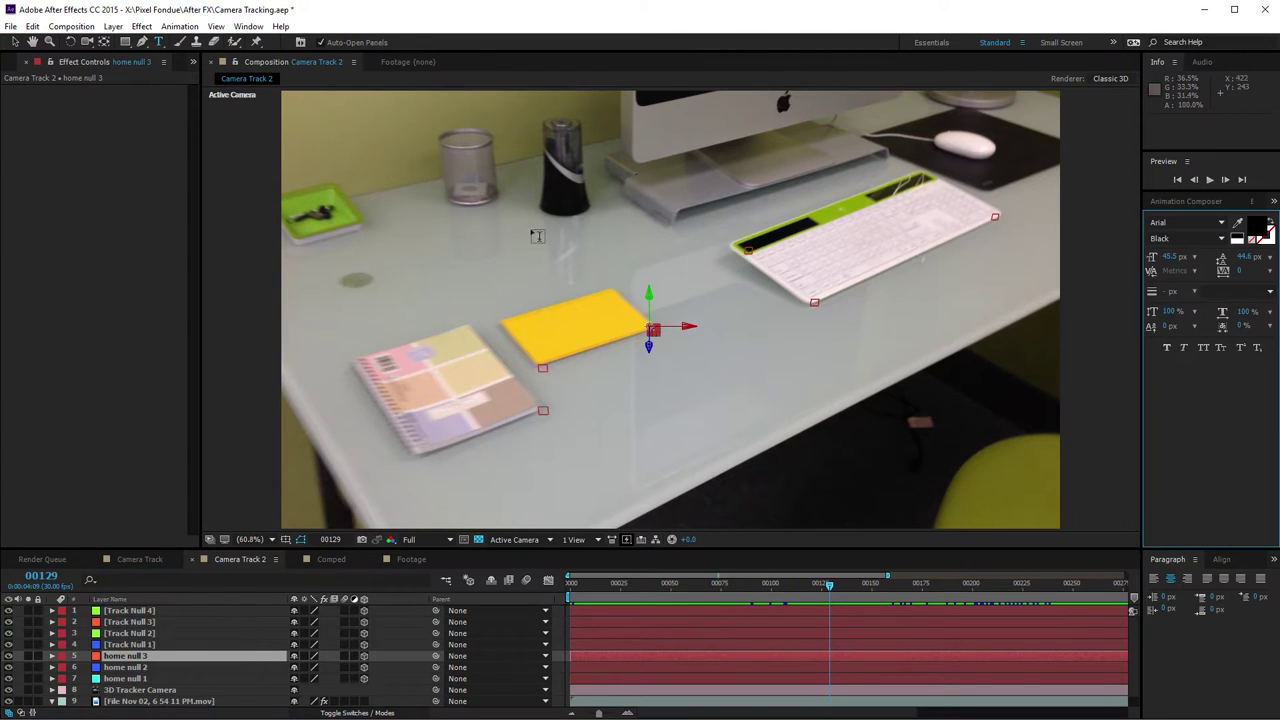
pyautogui.click(541, 285)
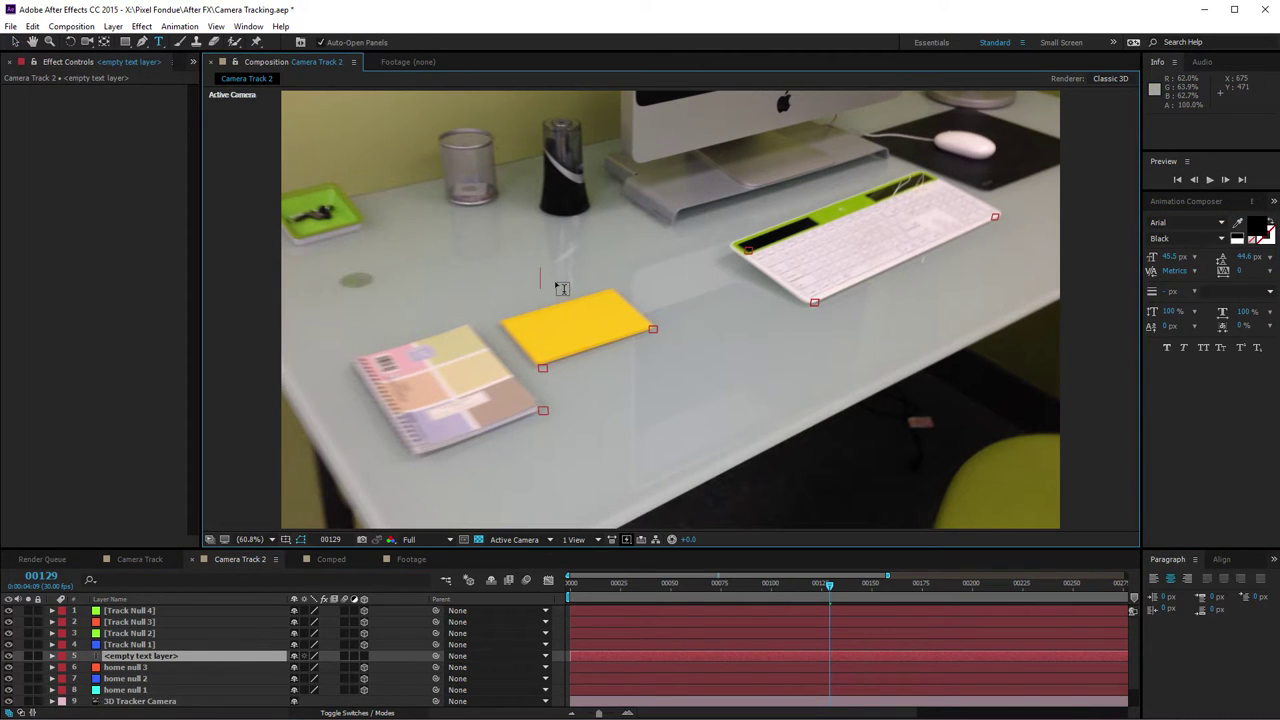
pyautogui.write('HELLO')
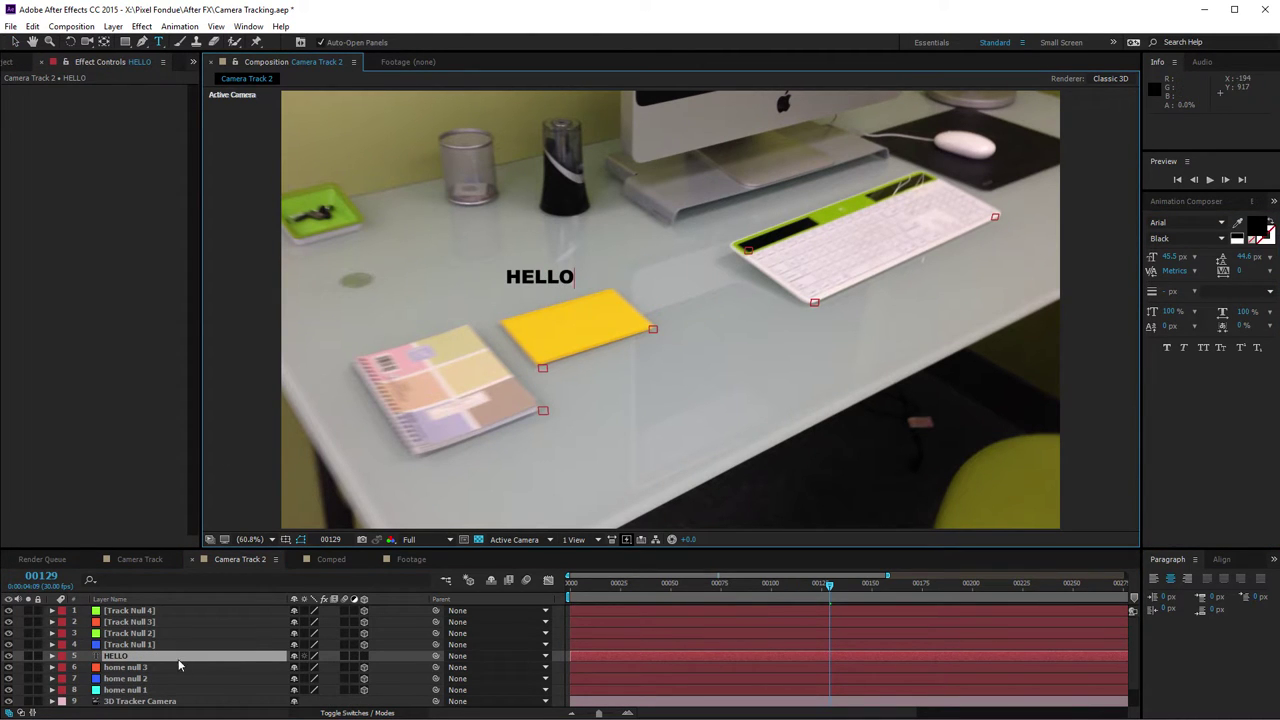
pyautogui.moveTo(134, 656); pyautogui.dragTo(164, 612)
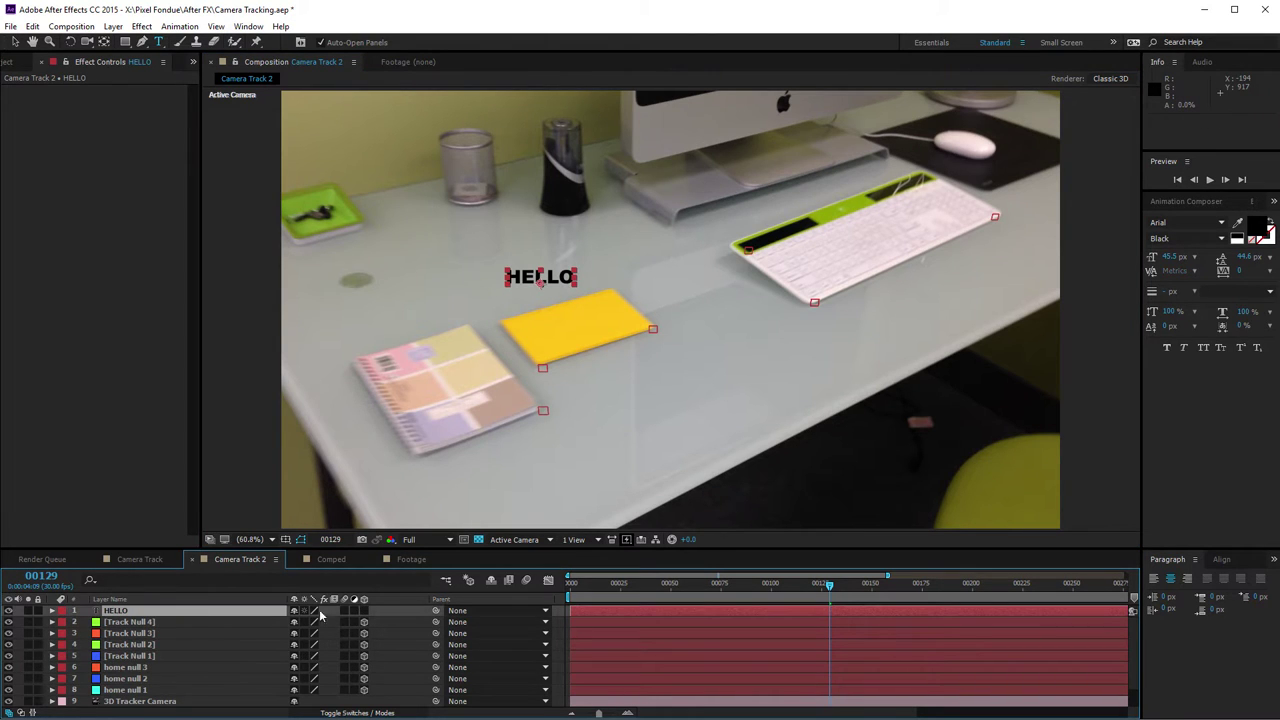
# - Make the HELLO text a 3D layer and set its position to 0, 0, 0
pyautogui.click(364, 611)
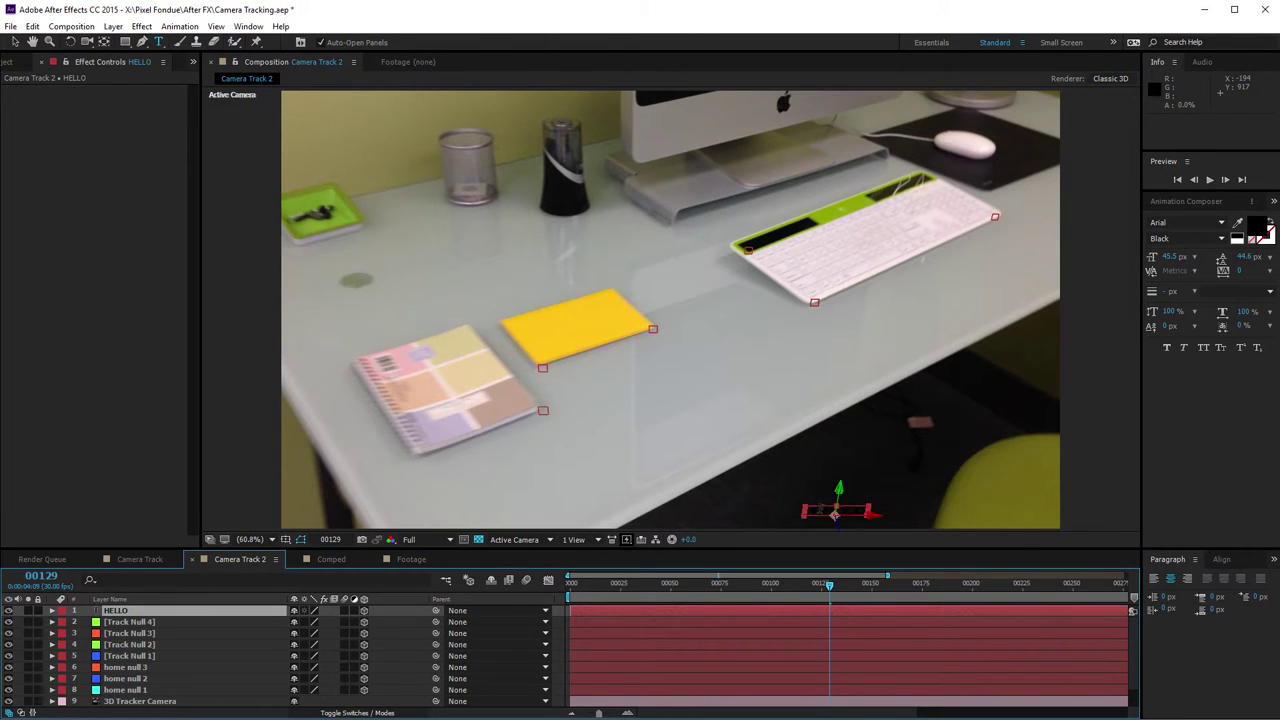
pyautogui.click(15, 41)
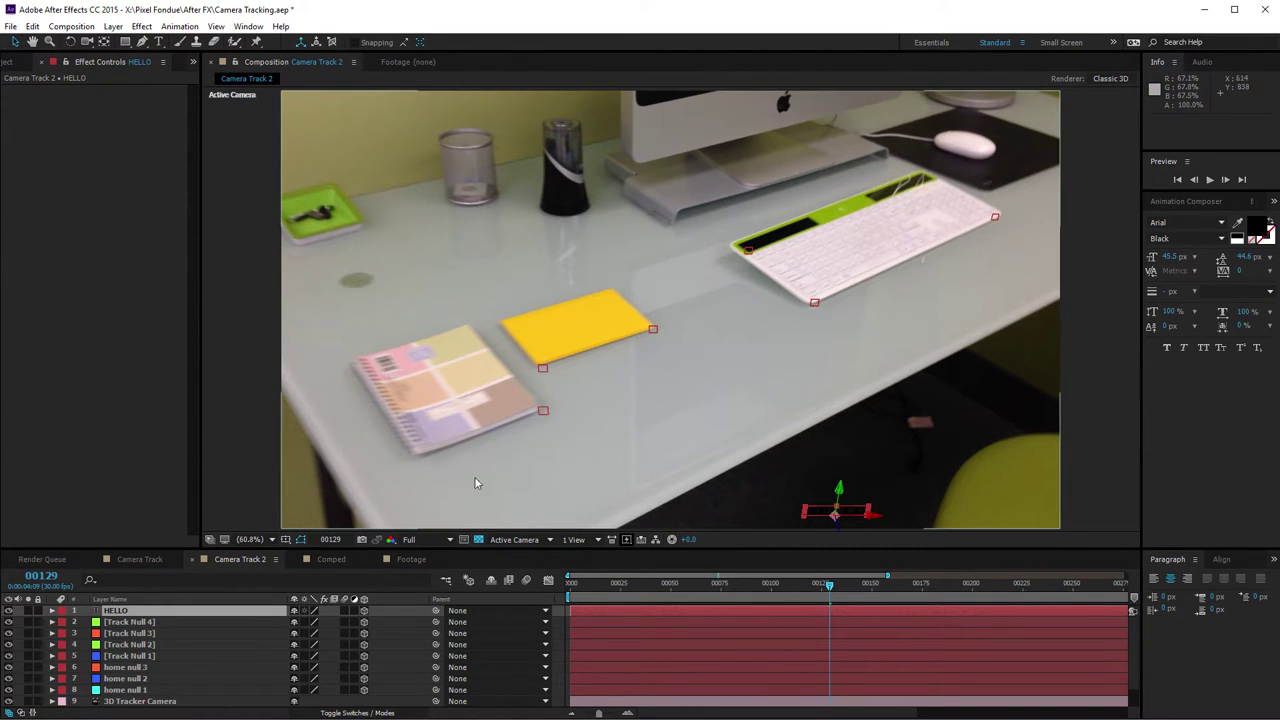
pyautogui.press('p')
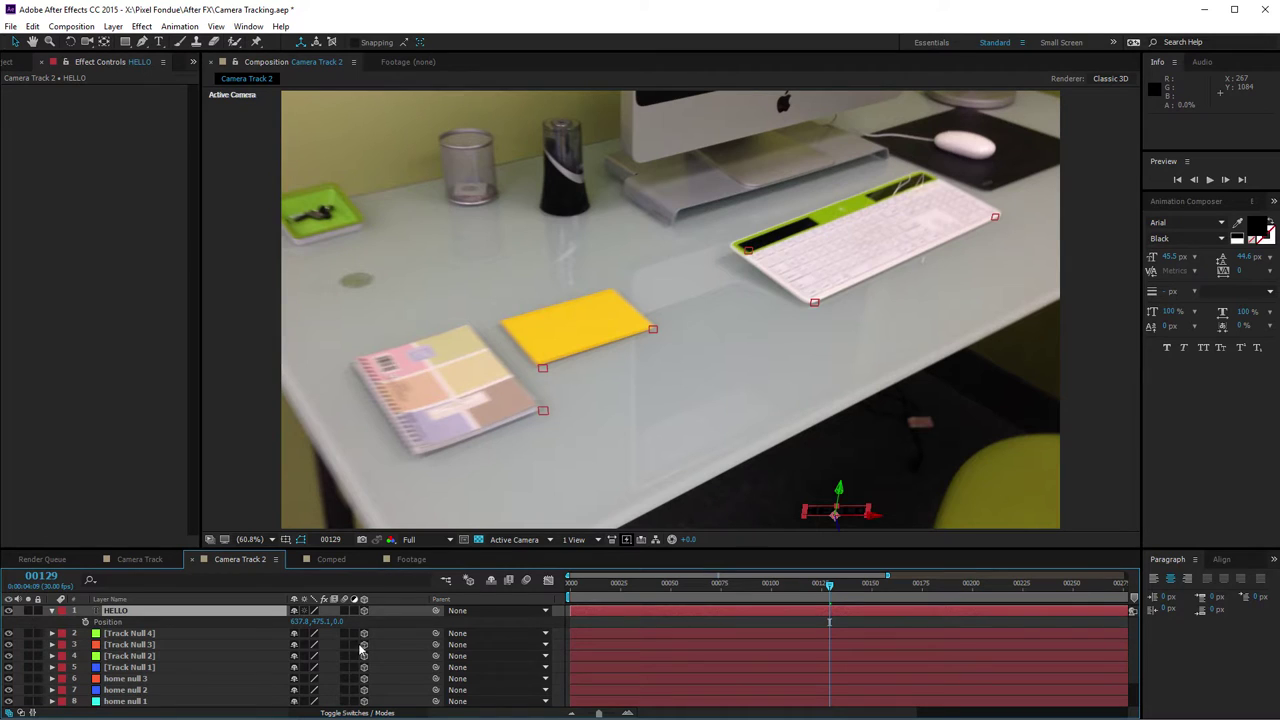
pyautogui.click(301, 621)
pyautogui.write('0')
pyautogui.press('Tab')
pyautogui.write('0')
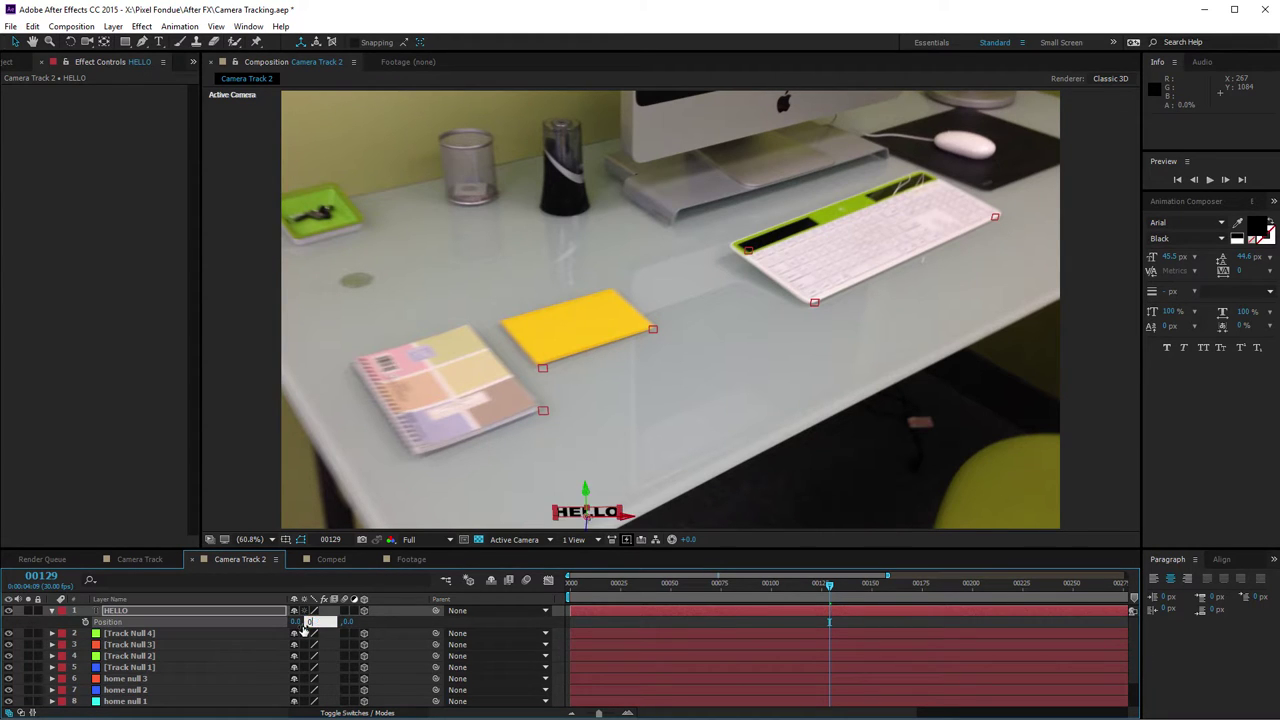
pyautogui.press('Return')
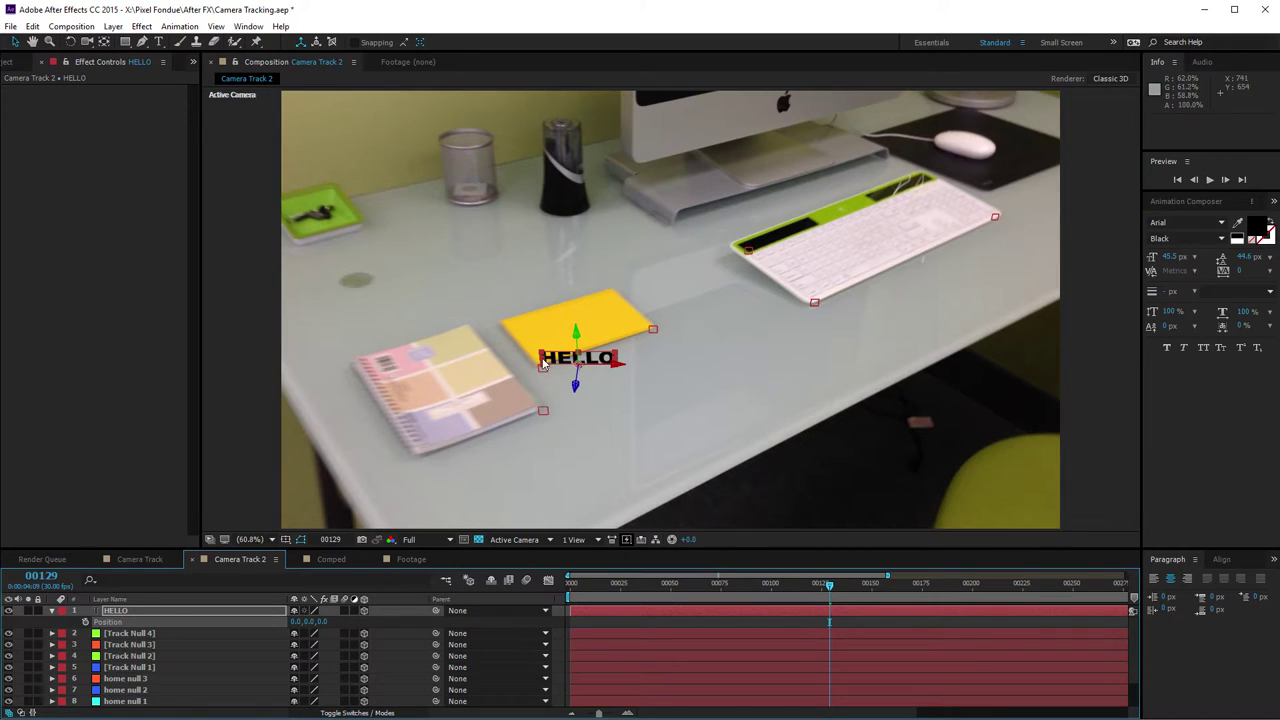
# - Set the HELLO layer's X rotation to -90° so the text lies flat on the desk
pyautogui.press('r')
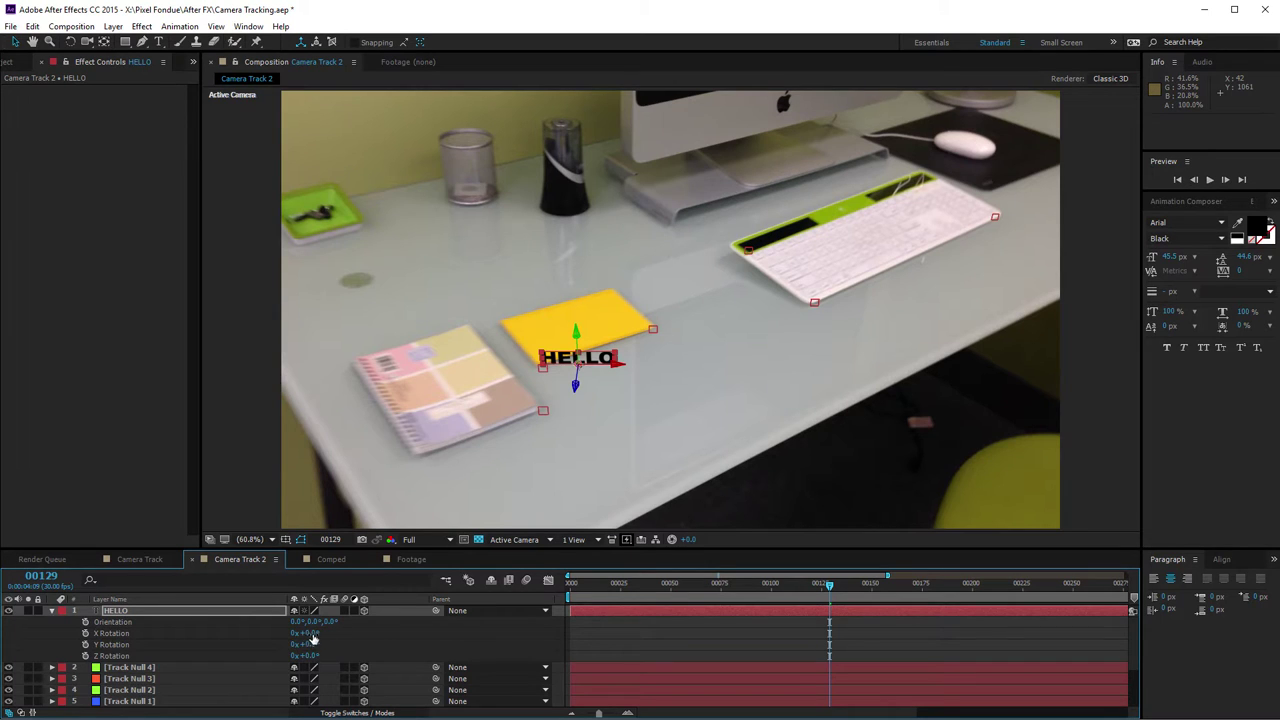
pyautogui.moveTo(313, 636); pyautogui.dragTo(252, 636)
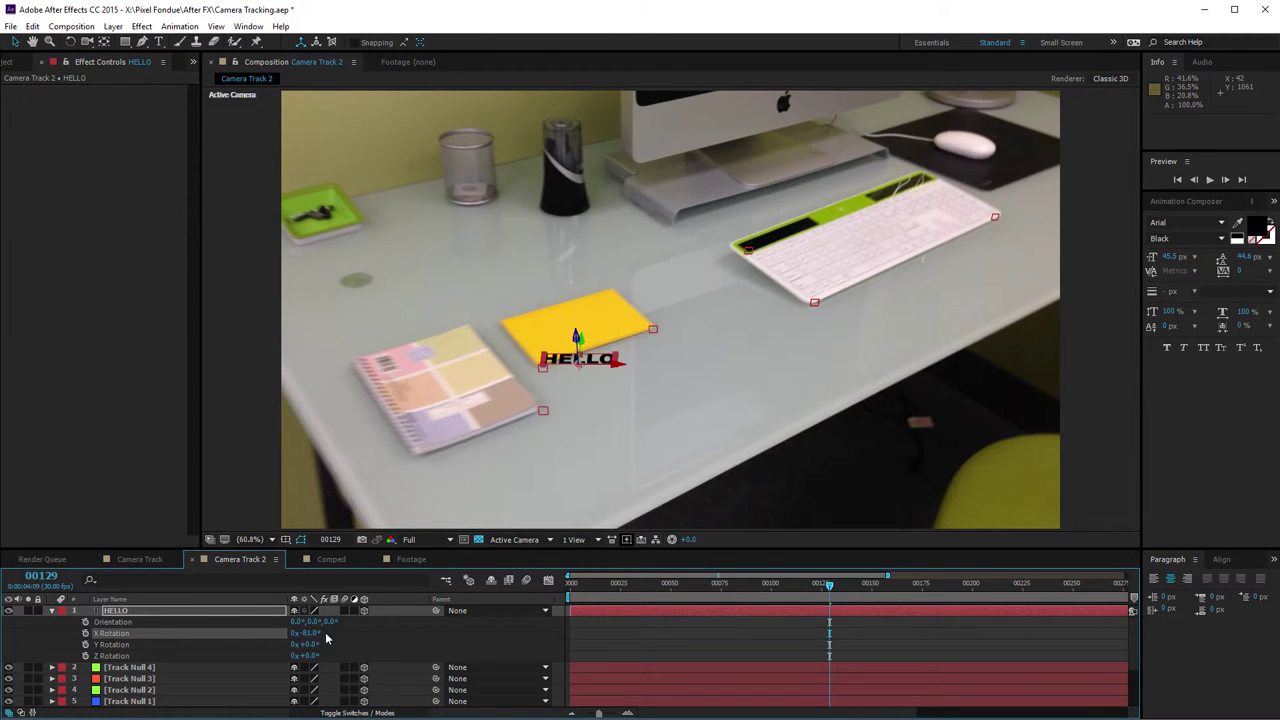
pyautogui.click(310, 633)
pyautogui.write('-90')
pyautogui.press('Return')
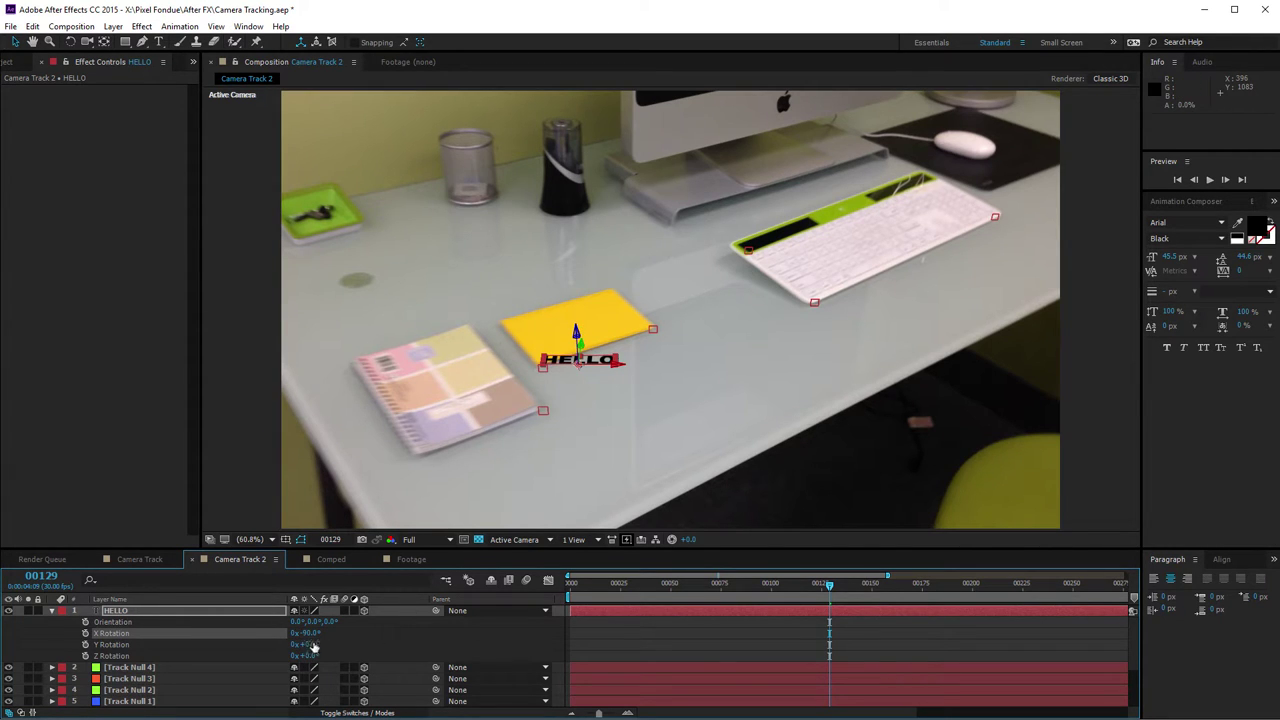
# - Set the HELLO layer's Z rotation to about -31.5° and move the text along its own axes onto the yellow pad
pyautogui.press('/')
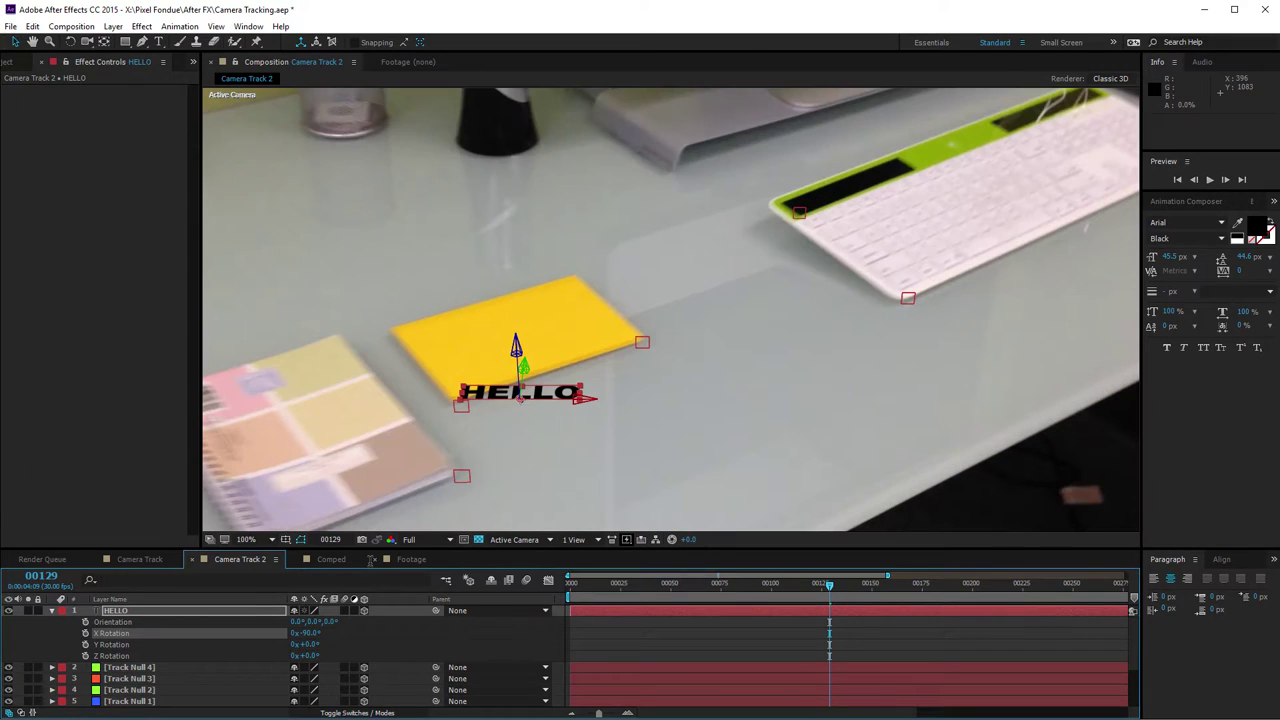
pyautogui.moveTo(306, 656); pyautogui.dragTo(183, 658)
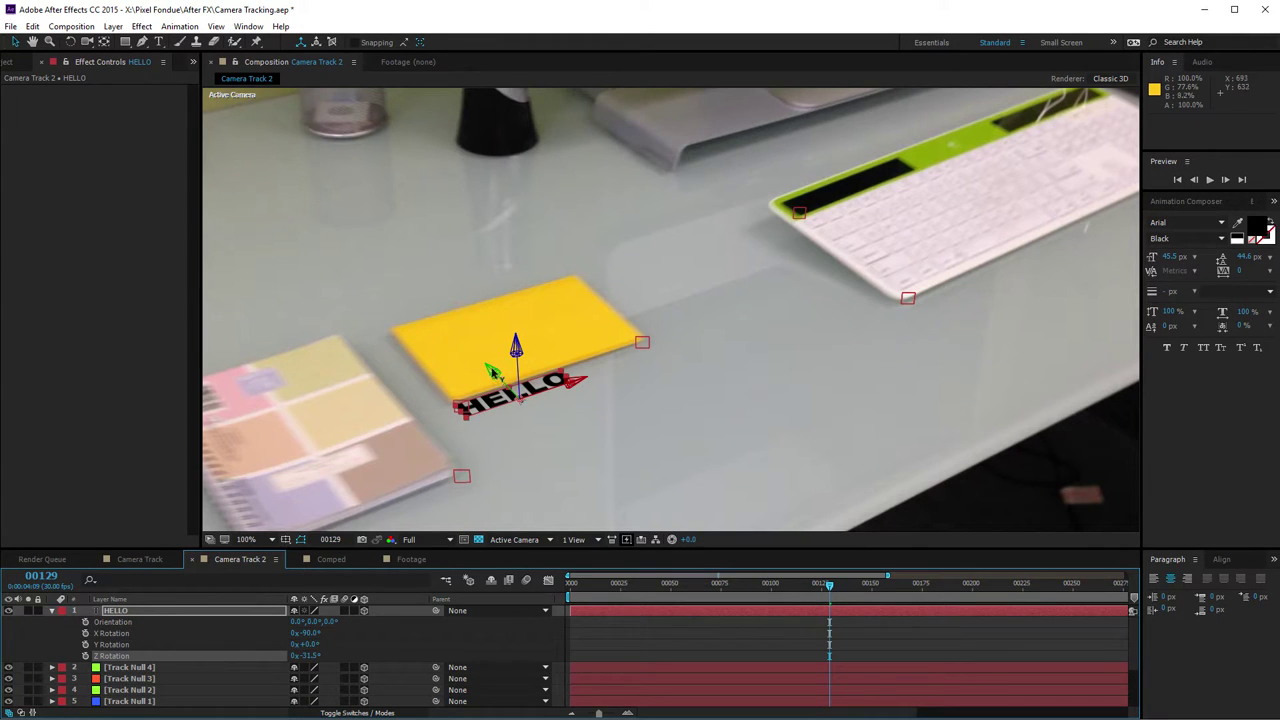
pyautogui.moveTo(492, 372); pyautogui.dragTo(455, 320)
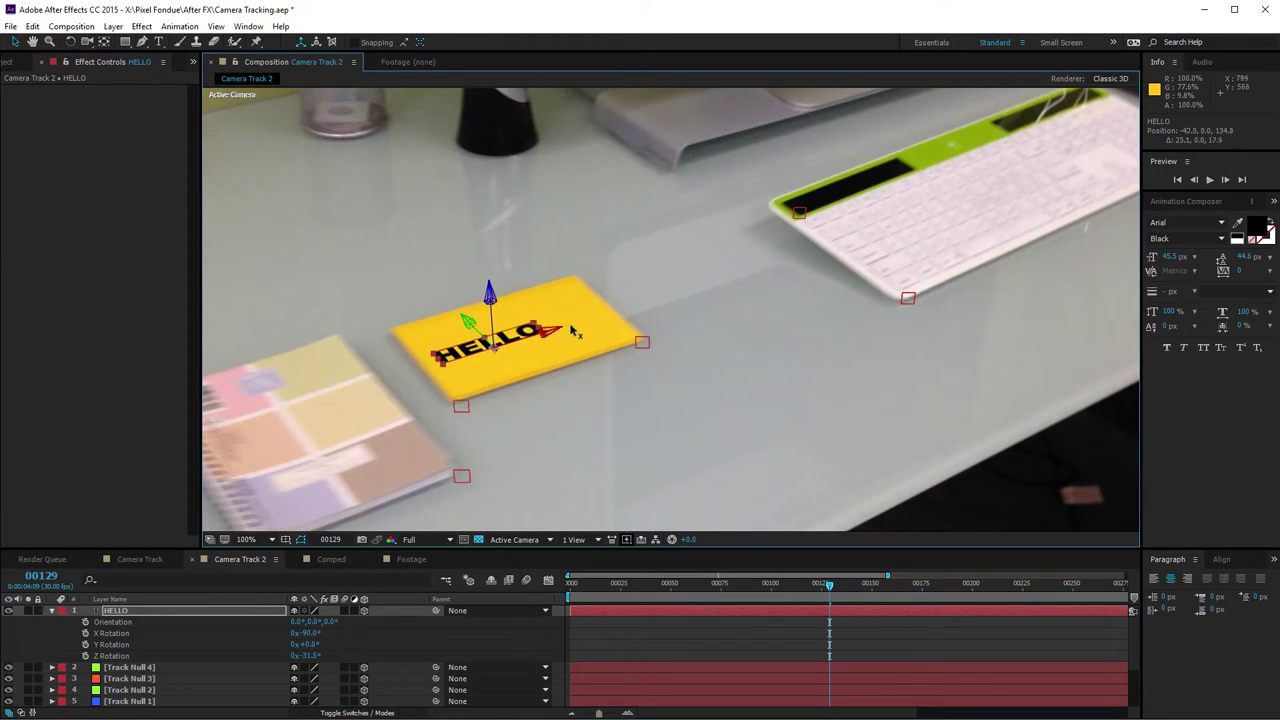
pyautogui.moveTo(572, 331); pyautogui.dragTo(610, 326)
# - Enlarge the HELLO text's font size to 67.2 px, collapse its rotation properties and deselect all layers
pyautogui.press(',')
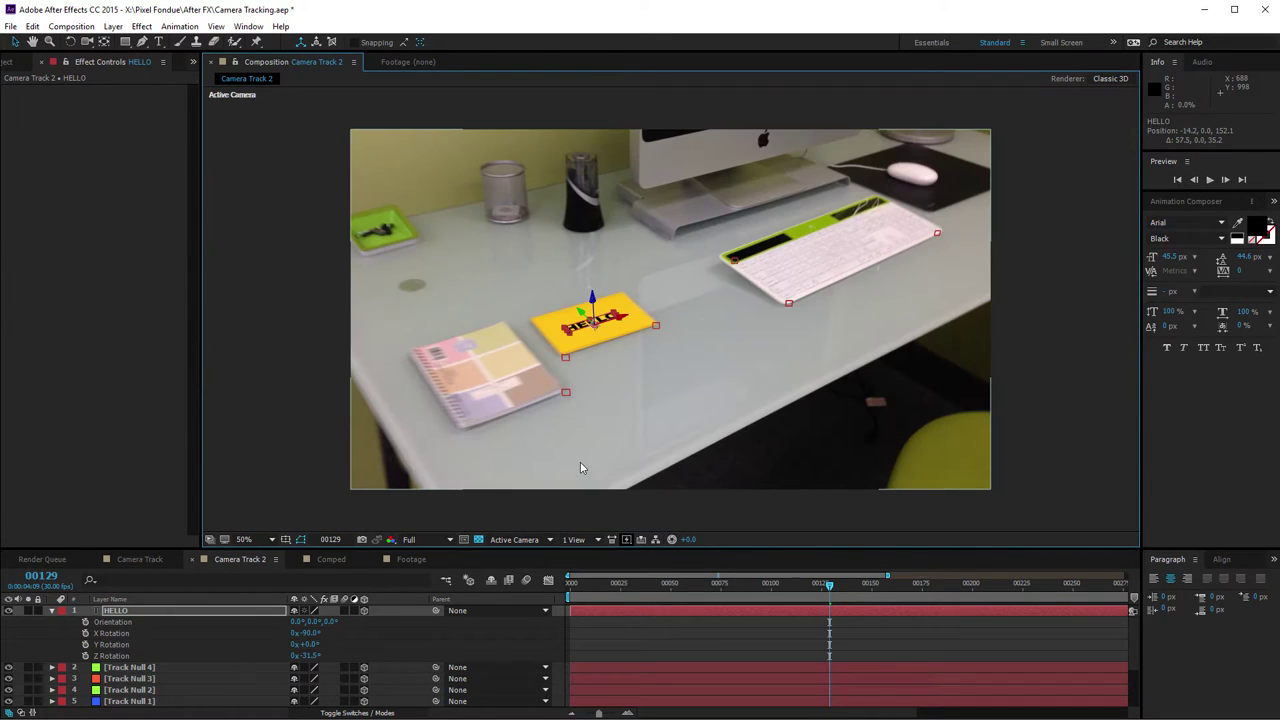
pyautogui.click(1170, 256)
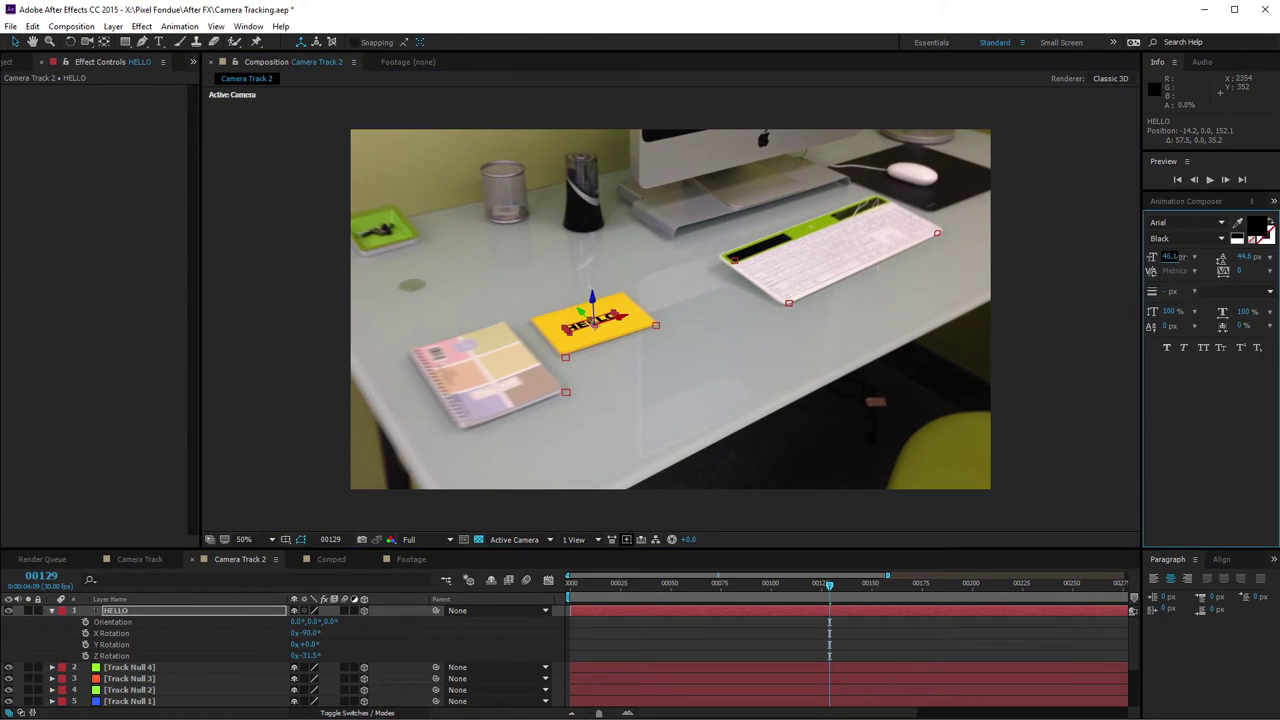
pyautogui.press('Up')
pyautogui.press('Up')
pyautogui.press('Up')
pyautogui.press('Up')
pyautogui.press('Up')
pyautogui.press('Up')
pyautogui.press('Up')
pyautogui.press('Up')
pyautogui.press('Up')
pyautogui.press('Up')
pyautogui.press('Up')
pyautogui.press('Up')
pyautogui.press('Up')
pyautogui.press('Up')
pyautogui.press('Up')
pyautogui.press('Up')
pyautogui.press('Up')
pyautogui.press('Up')
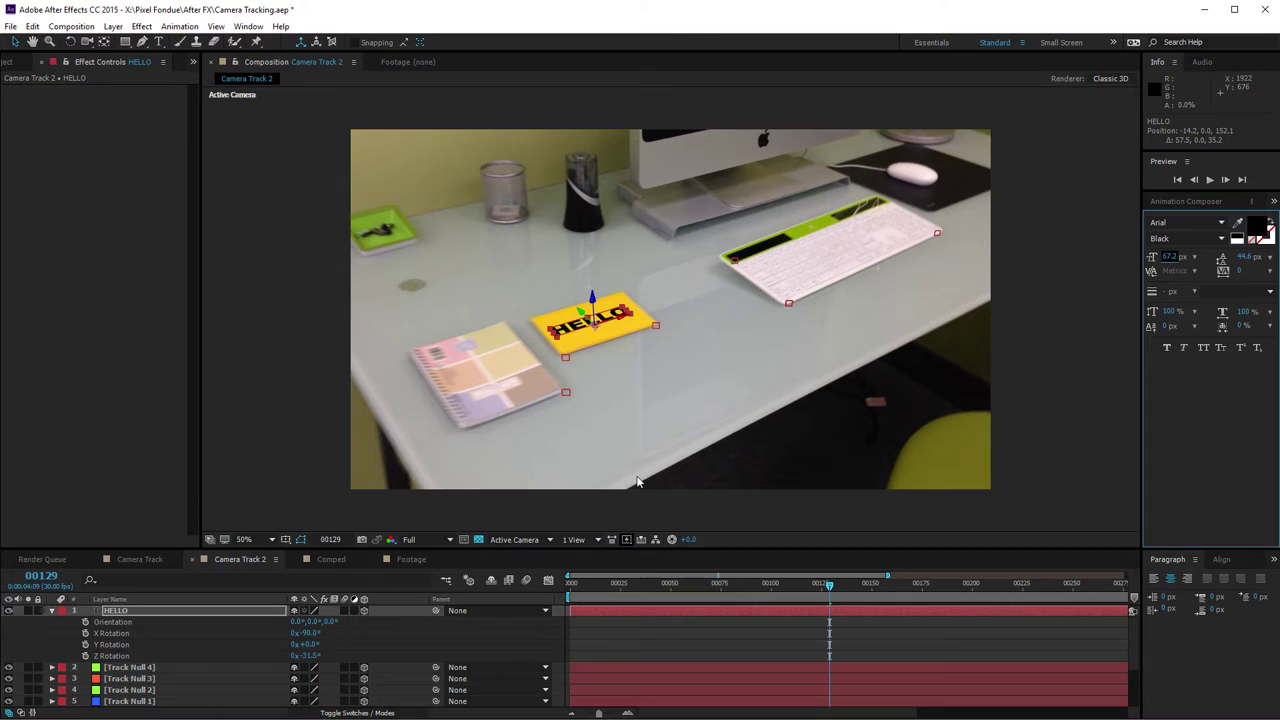
pyautogui.click(168, 609)
pyautogui.press('r')
pyautogui.press('F2')
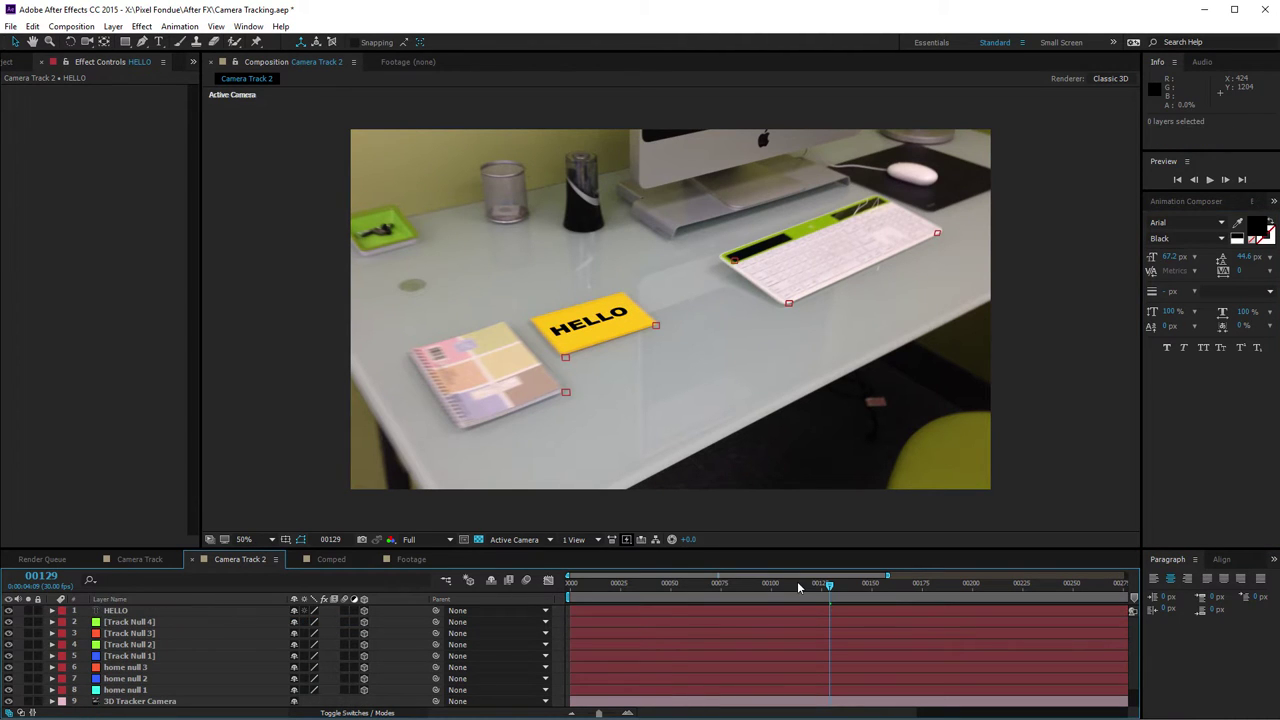
# - Fit the composition in the viewer and move the current time to frame 0 to check the text's tracking
pyautogui.moveTo(703, 331); pyautogui.dragTo(654, 360)
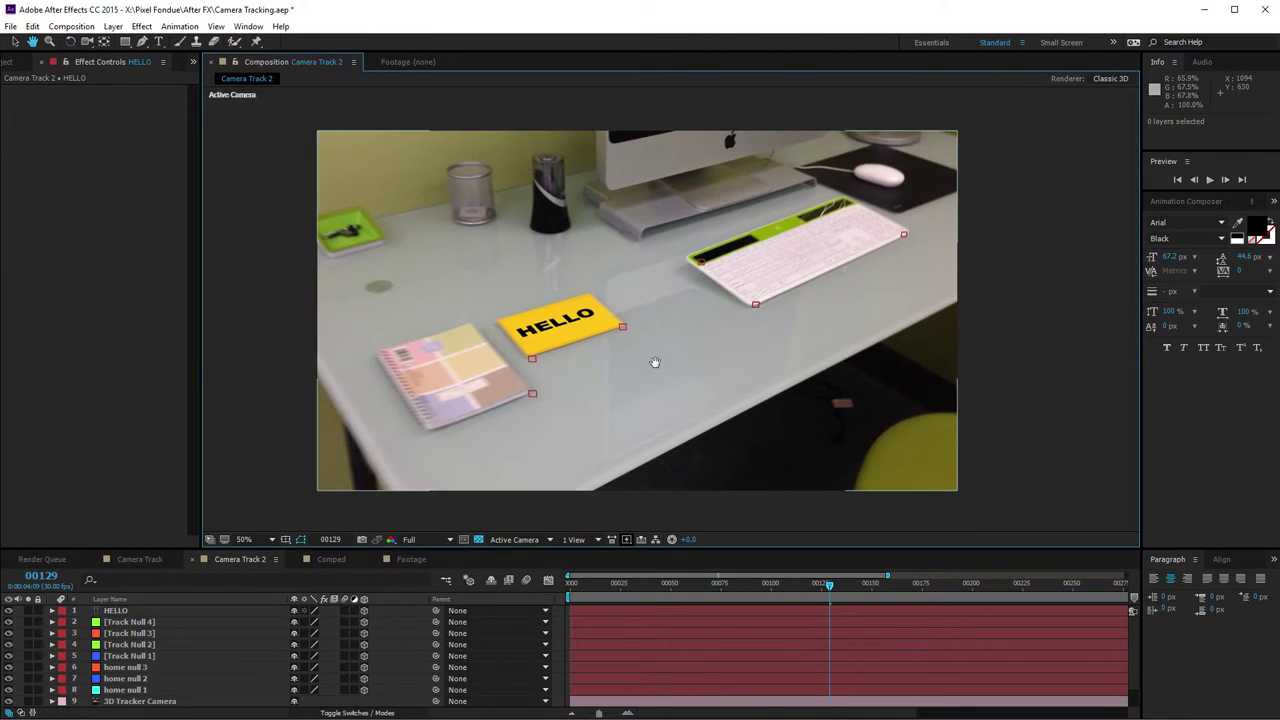
pyautogui.click(246, 540)
pyautogui.click(281, 570)
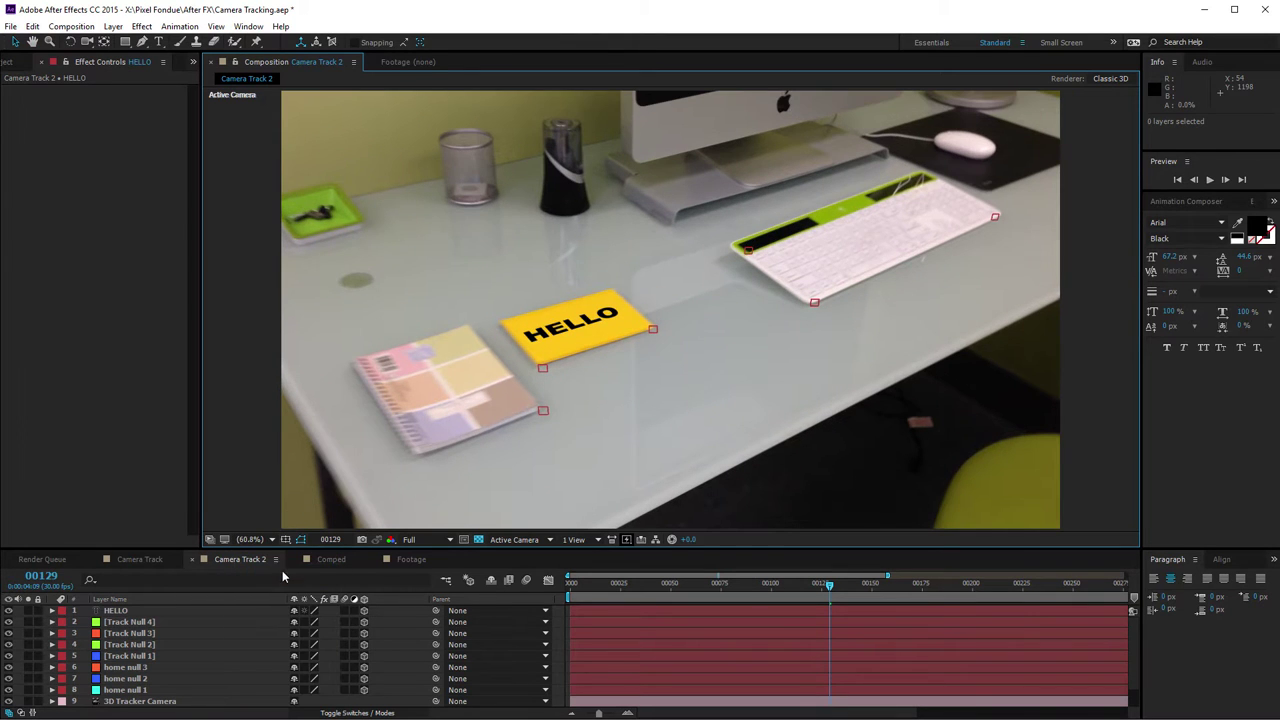
pyautogui.moveTo(584, 591); pyautogui.dragTo(563, 575)
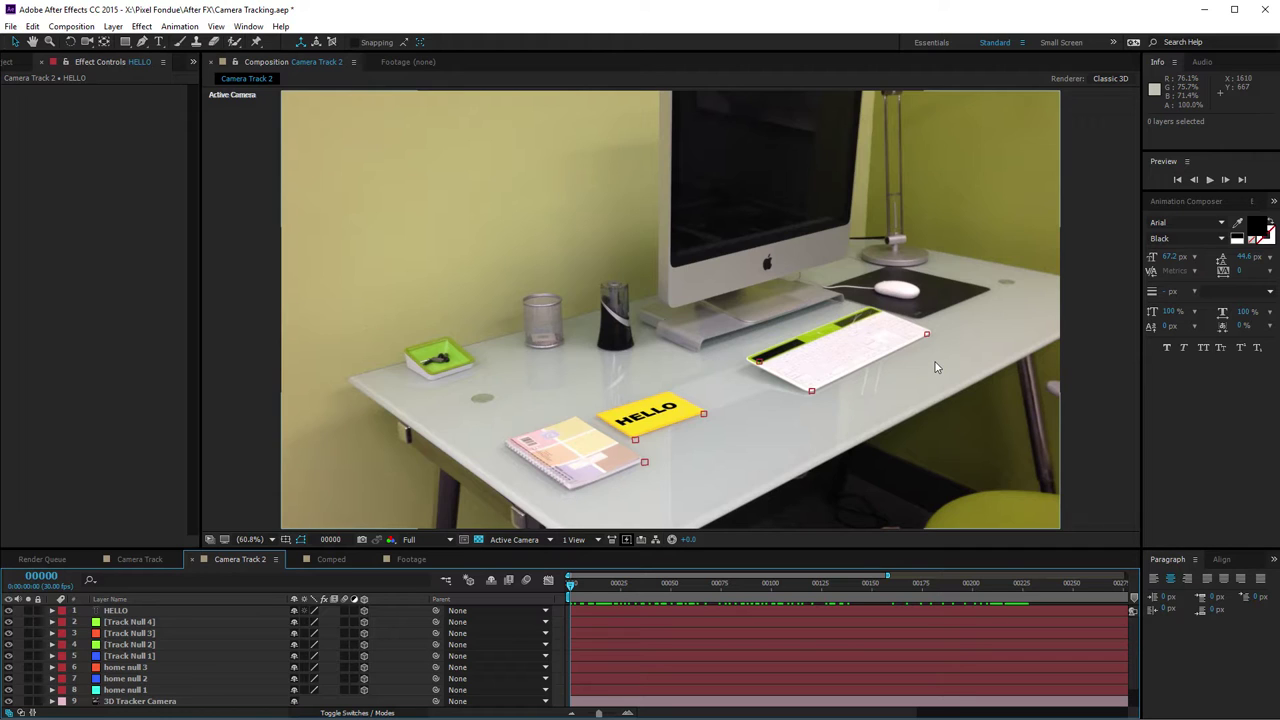
# - Create a blue 1920 x 1080 px solid layer named table
pyautogui.rightClick(22, 664)
pyautogui.moveTo(80, 670)
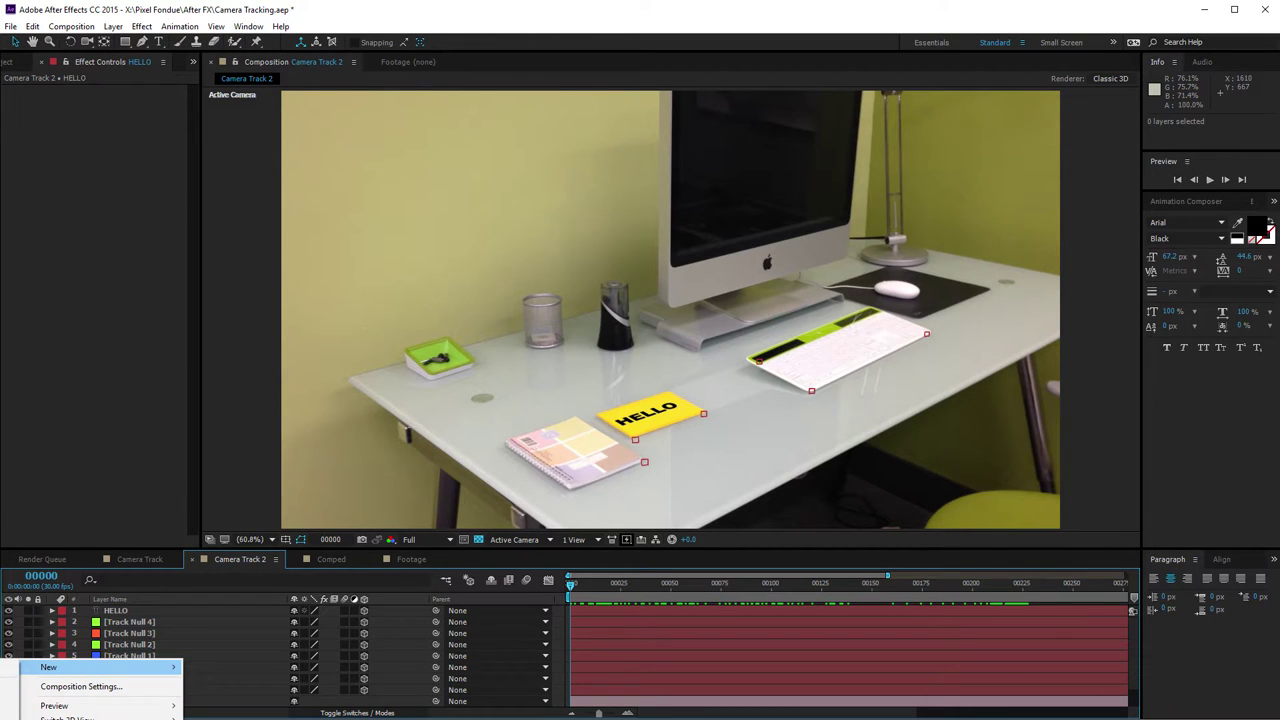
pyautogui.click(8, 701)
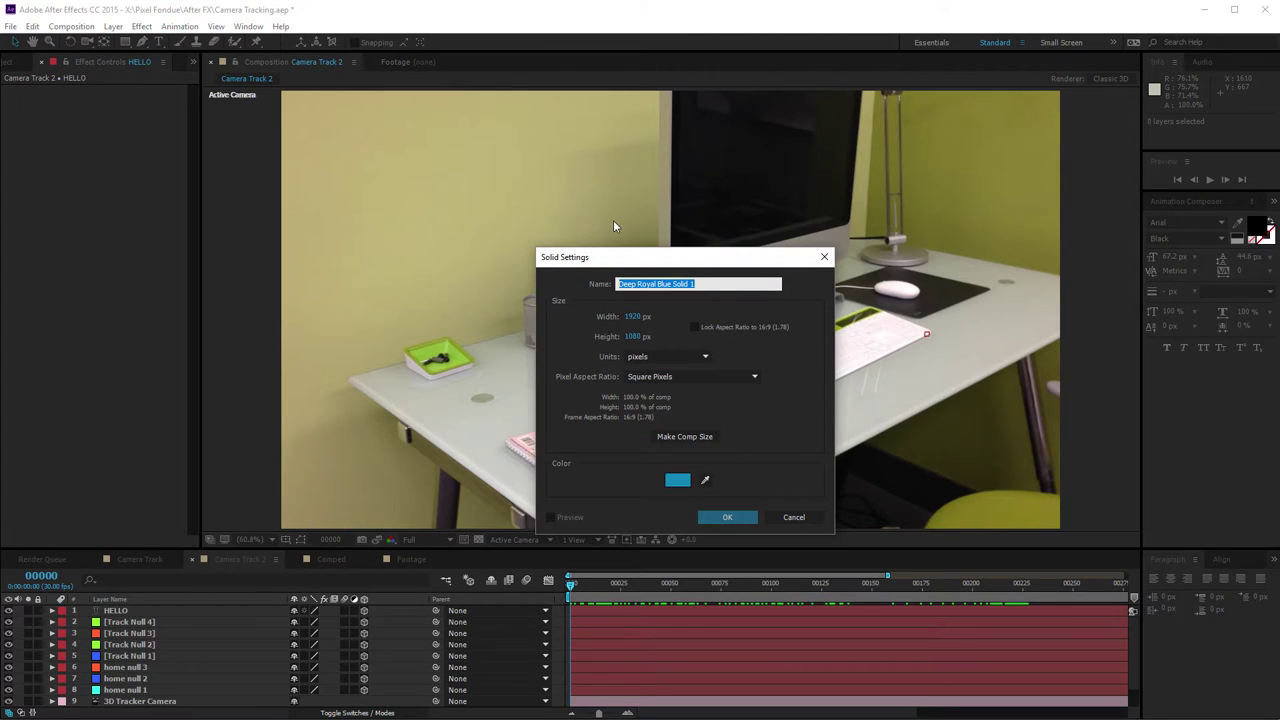
pyautogui.write('table')
pyautogui.click(729, 517)
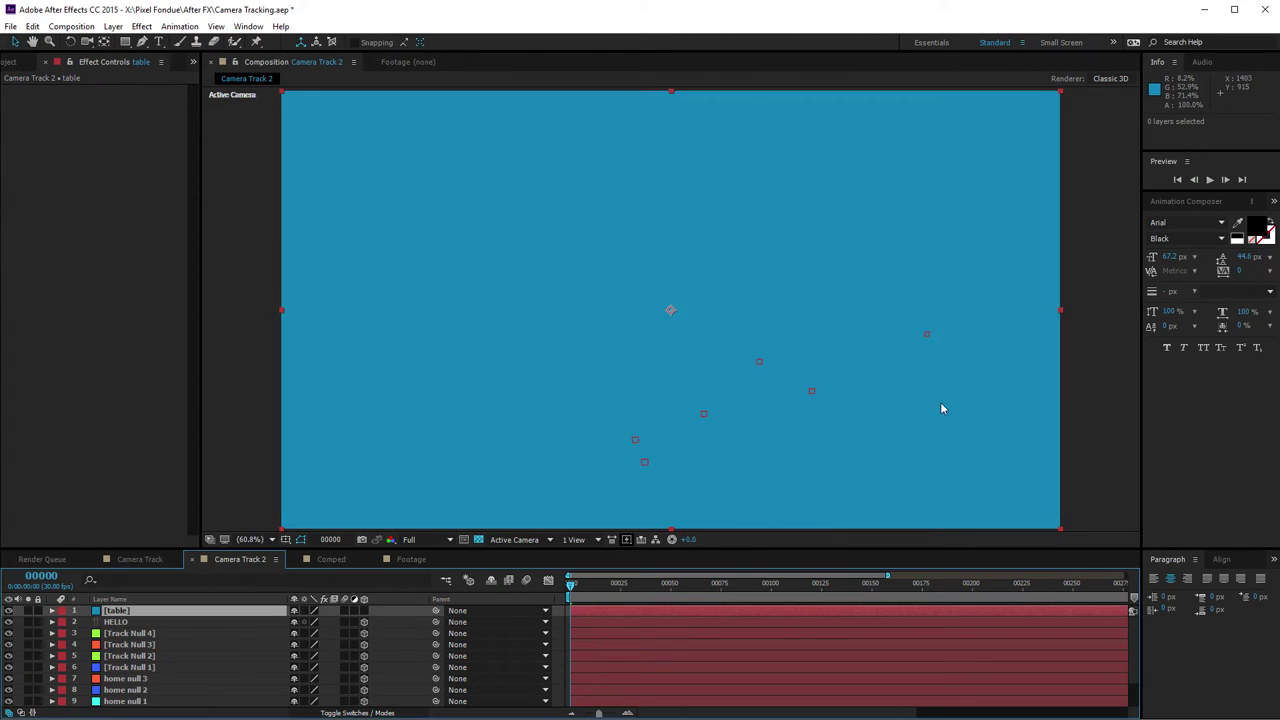
# - Make the table solid a 3D layer and lower its opacity to about 74%
pyautogui.click(364, 610)
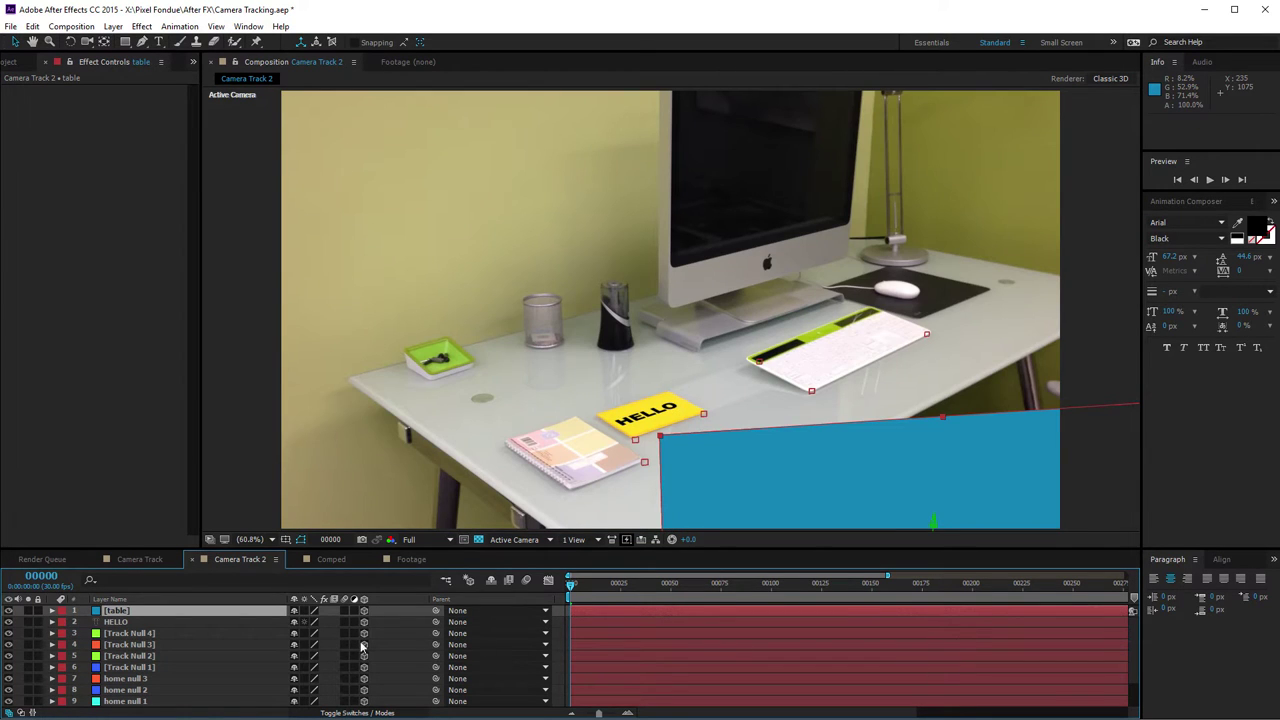
pyautogui.press('t')
pyautogui.moveTo(298, 621); pyautogui.dragTo(286, 621)
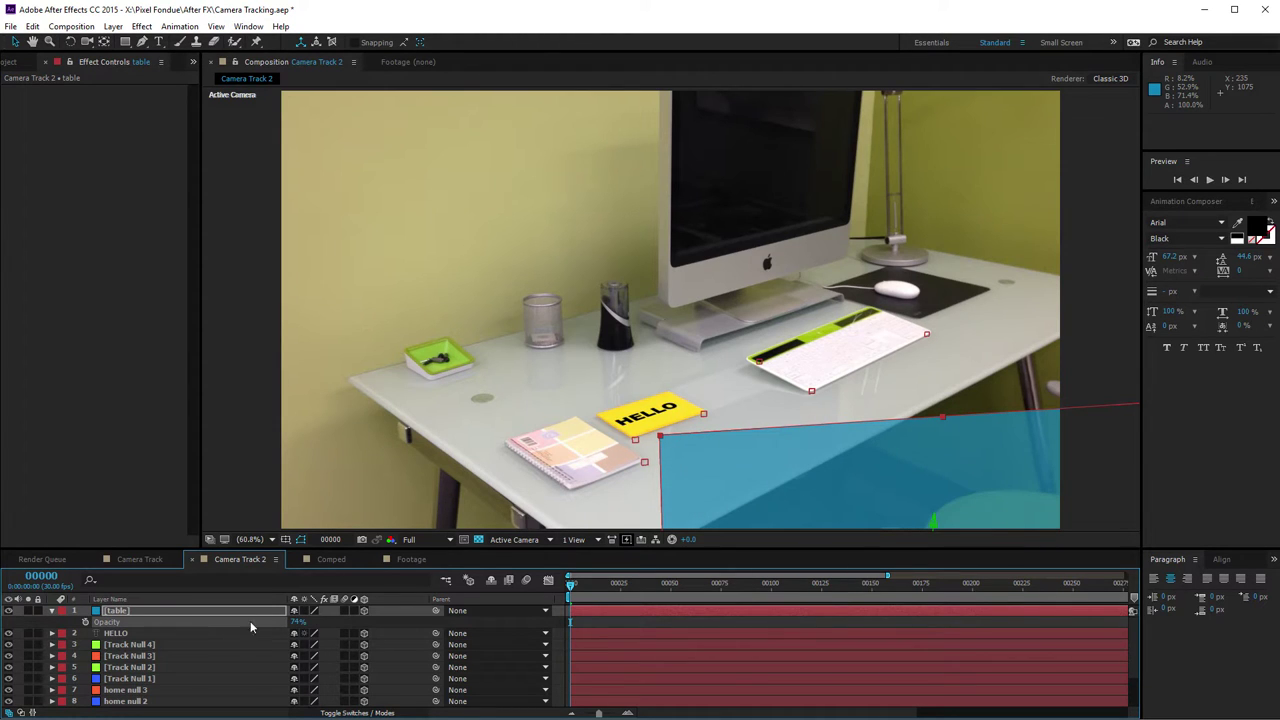
# - Set the table solid's position to 0, 0, 0
pyautogui.press('p')
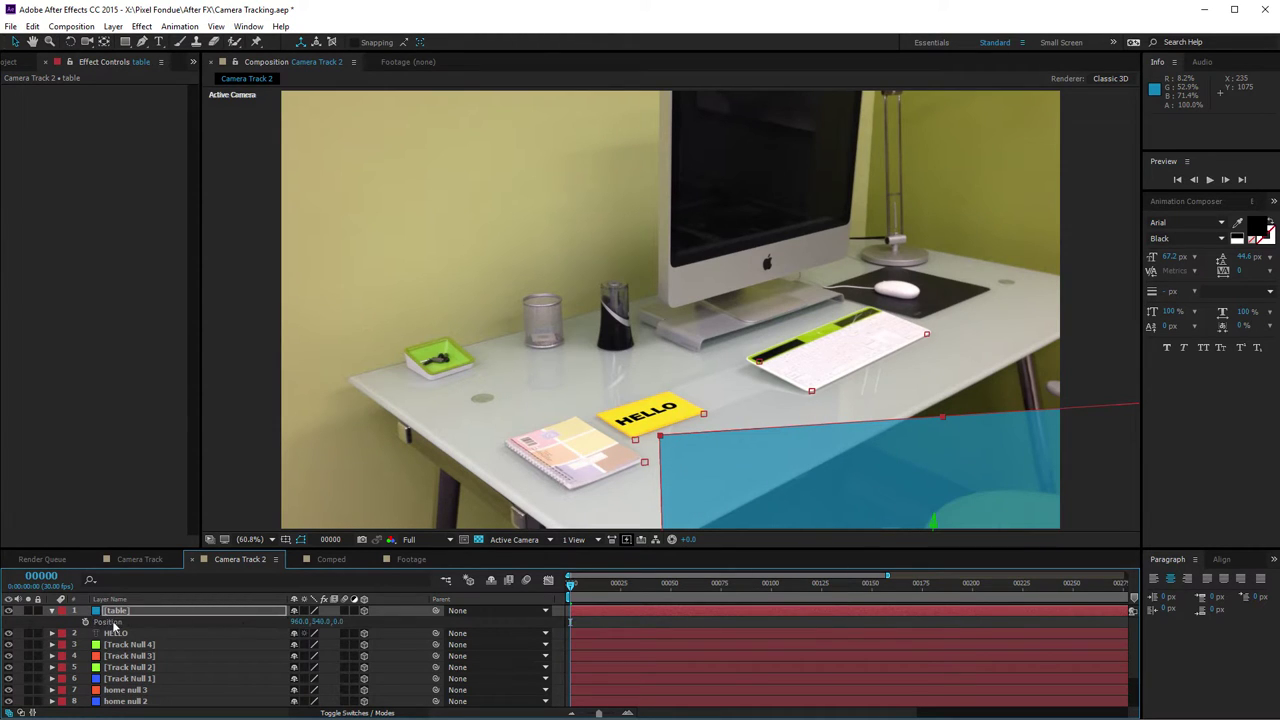
pyautogui.click(300, 621)
pyautogui.write('0')
pyautogui.press('Tab')
pyautogui.write('0')
pyautogui.press('Return')
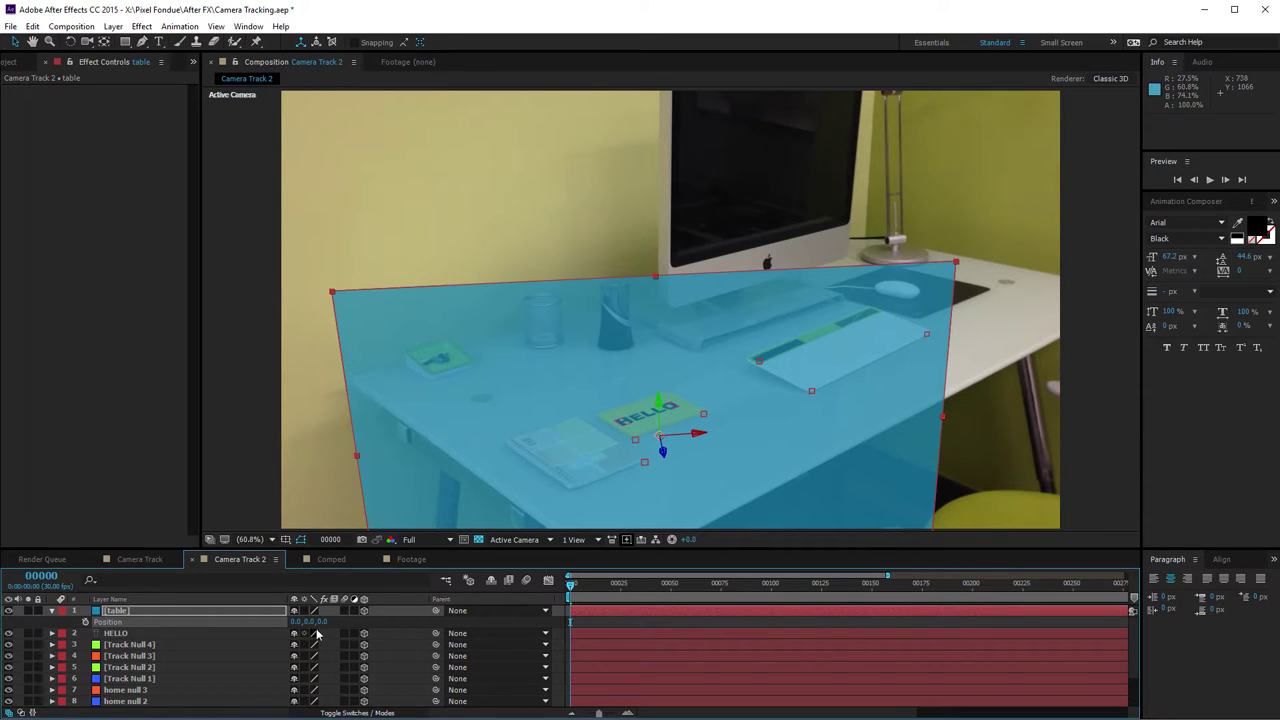
# - Rotate the table solid 270° on X and about -33° on Z to lie flat along the desk
pyautogui.press('r')
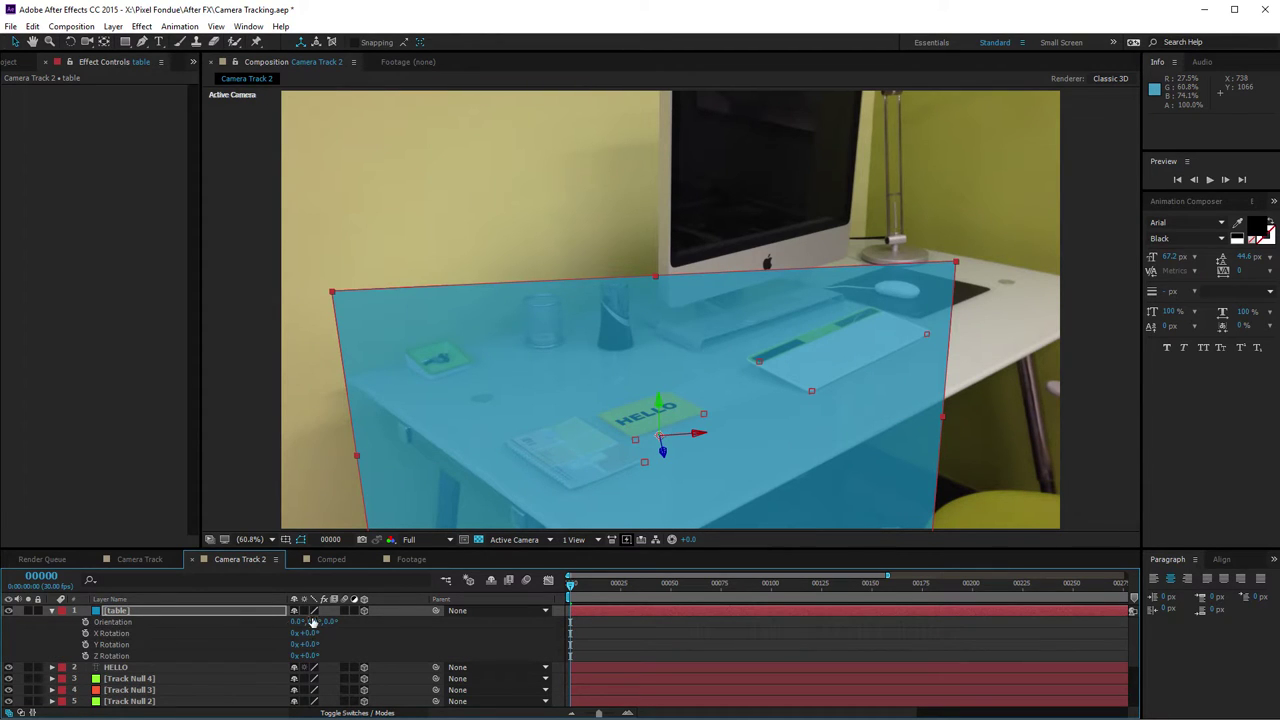
pyautogui.click(310, 637)
pyautogui.write('270')
pyautogui.press('Return')
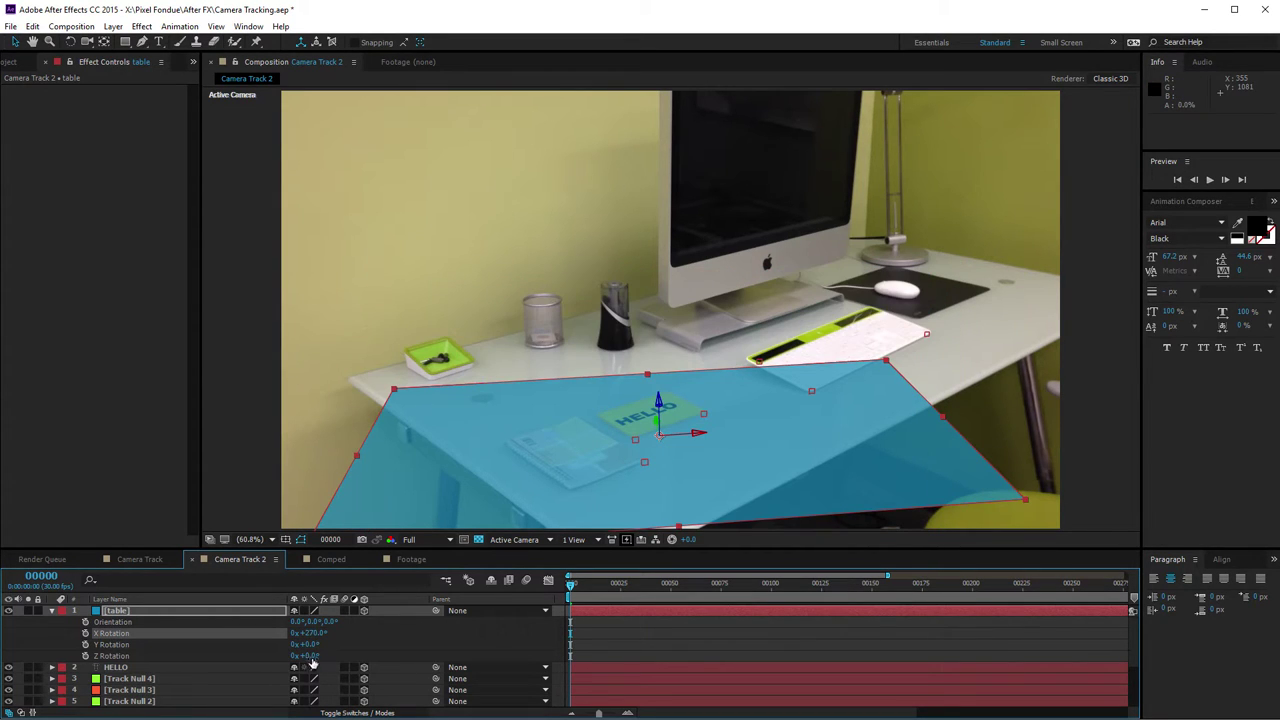
pyautogui.moveTo(306, 656); pyautogui.dragTo(273, 656)
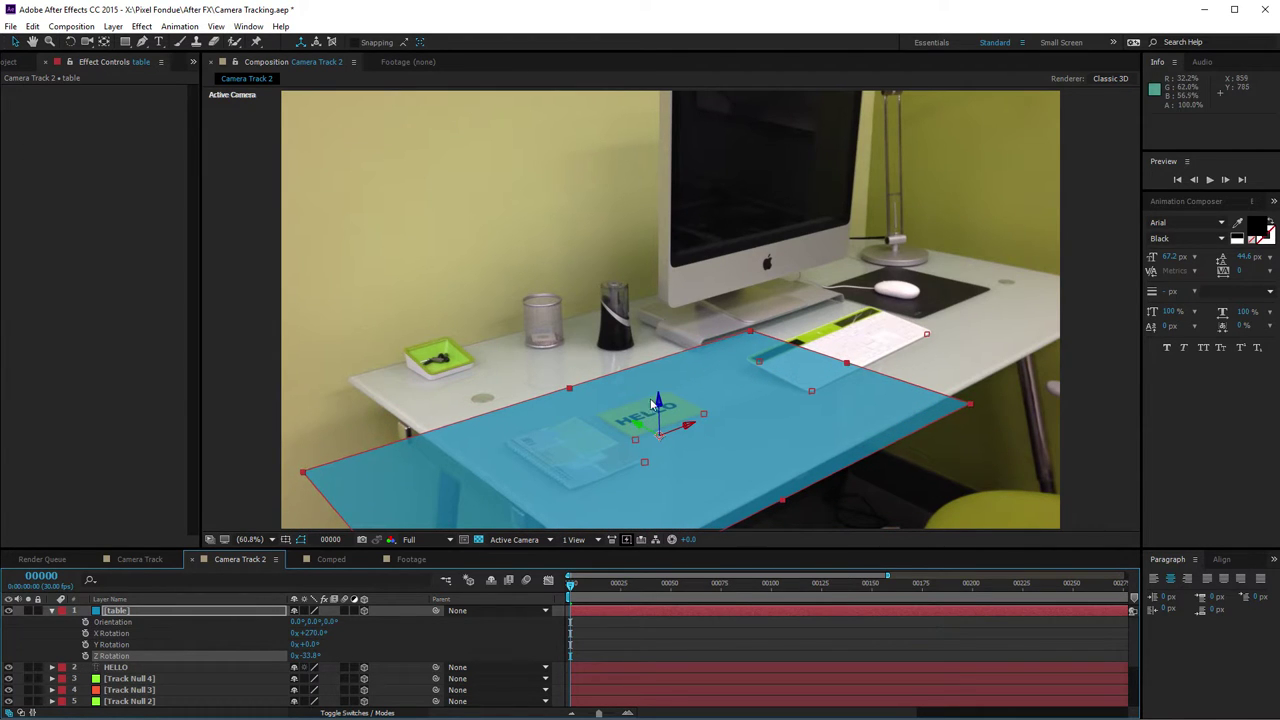
# - Slide the table solid to about 284.6, 0, 268.4 and adjust its Z rotation to about -34.9° to follow the desk edges
pyautogui.moveTo(688, 428); pyautogui.dragTo(828, 355)
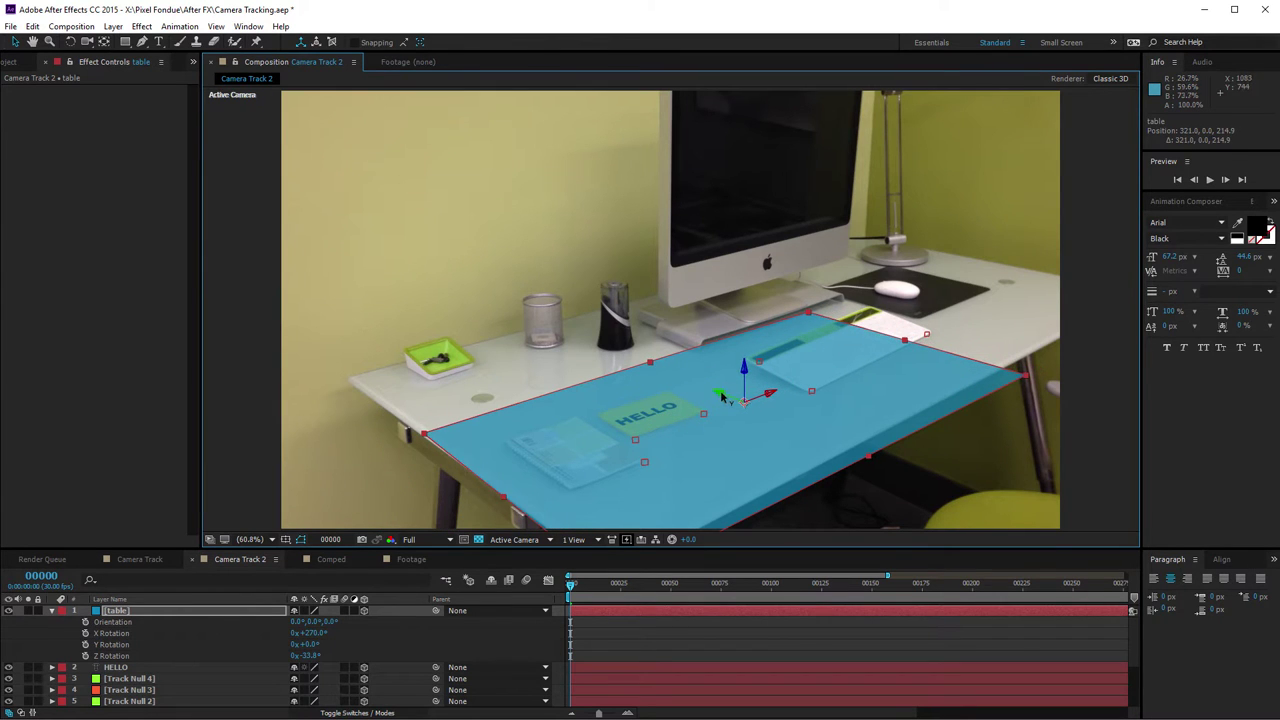
pyautogui.moveTo(725, 390); pyautogui.dragTo(710, 386)
pyautogui.moveTo(305, 655)
pyautogui.mouseDown()
pyautogui.moveTo(282, 655)
pyautogui.moveTo(323, 655)
pyautogui.mouseUp()
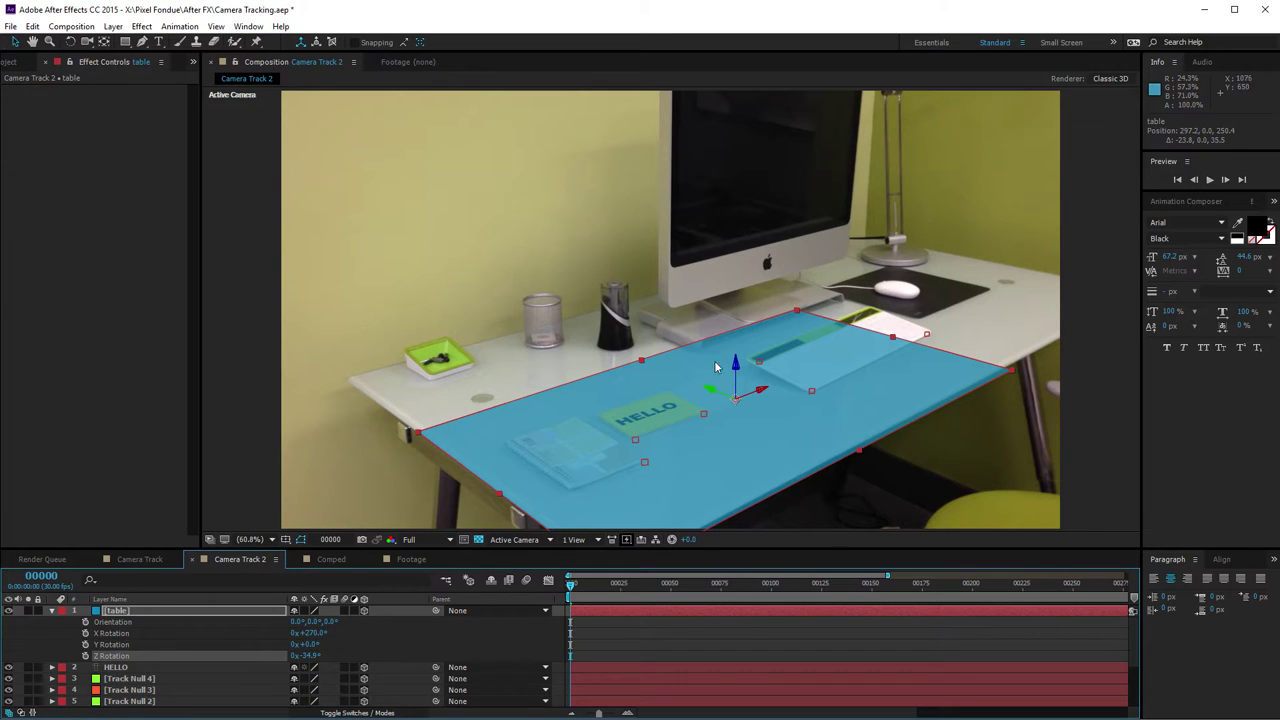
pyautogui.moveTo(712, 392); pyautogui.dragTo(703, 478)
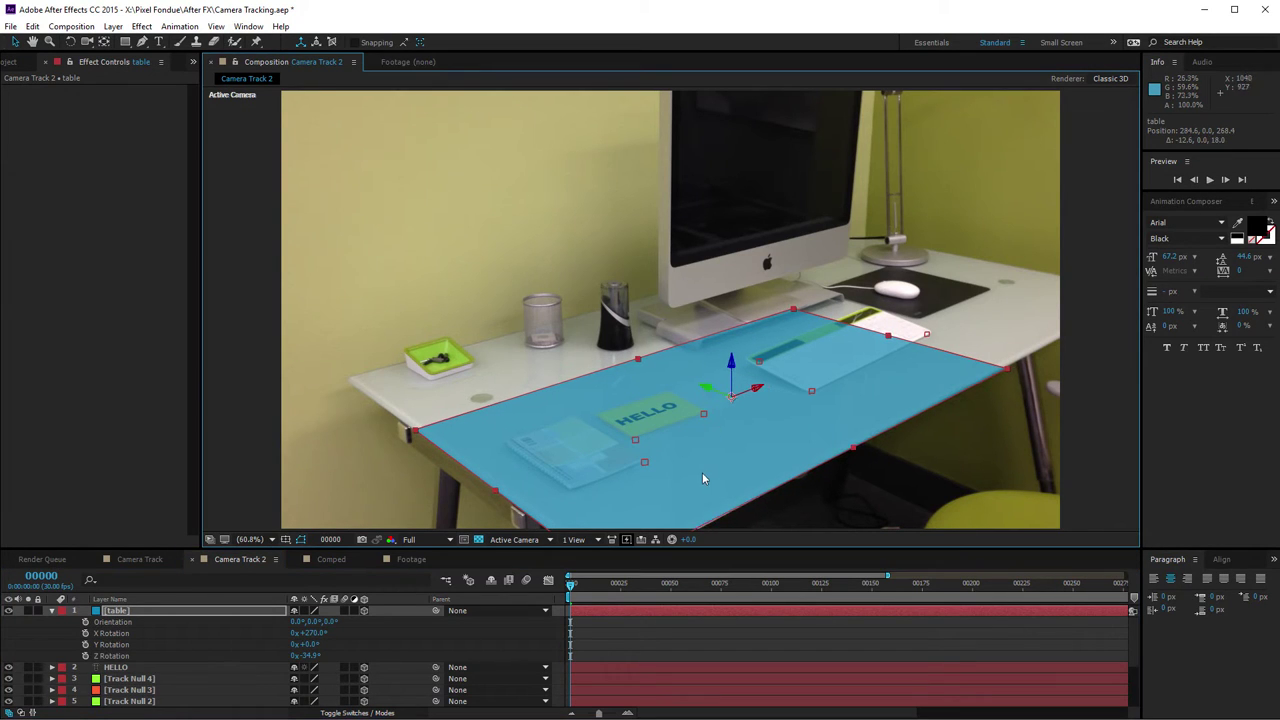
# - Scale the table solid uniformly to 175%
pyautogui.press('s')
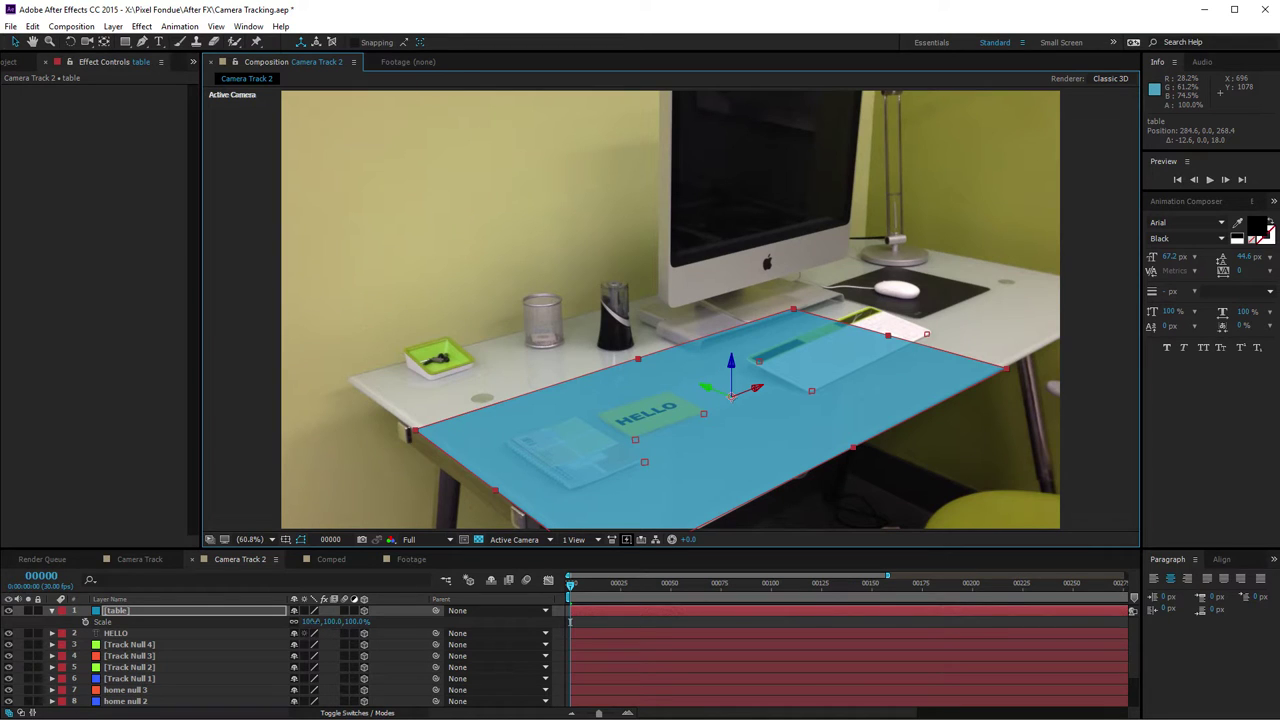
pyautogui.moveTo(316, 622); pyautogui.dragTo(597, 631)
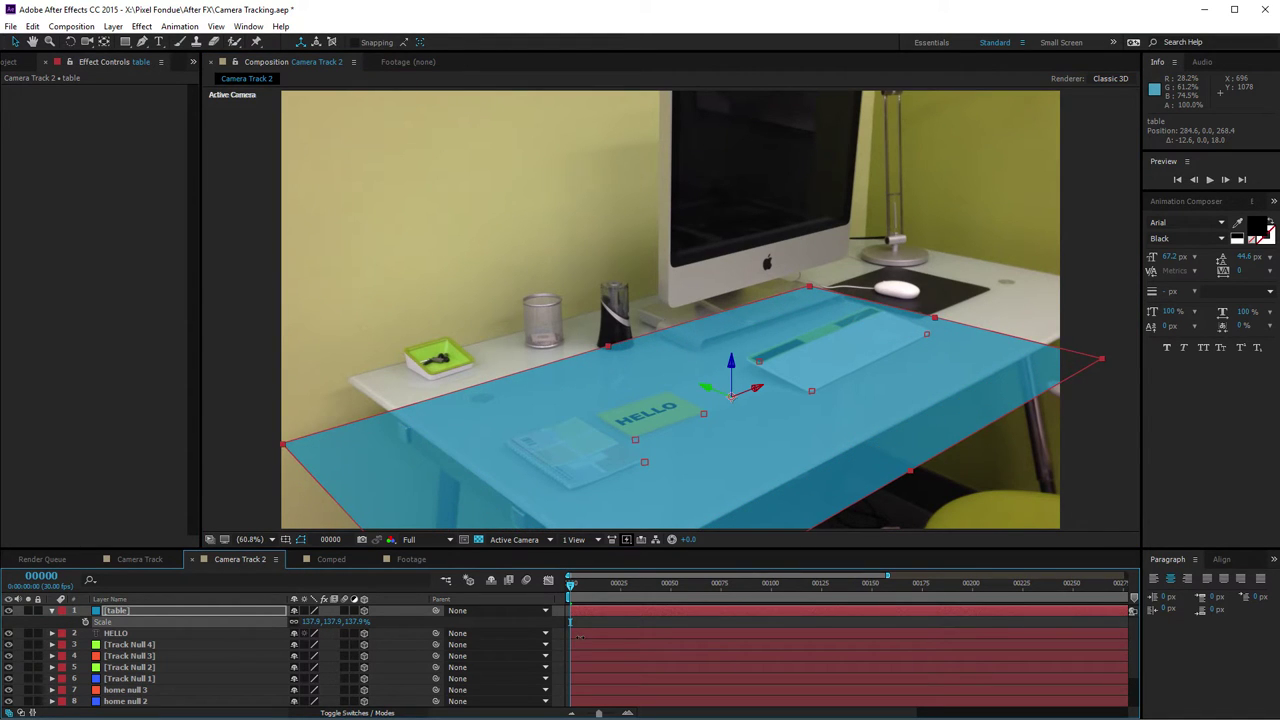
pyautogui.click(312, 622)
pyautogui.write('175')
pyautogui.press('Return')
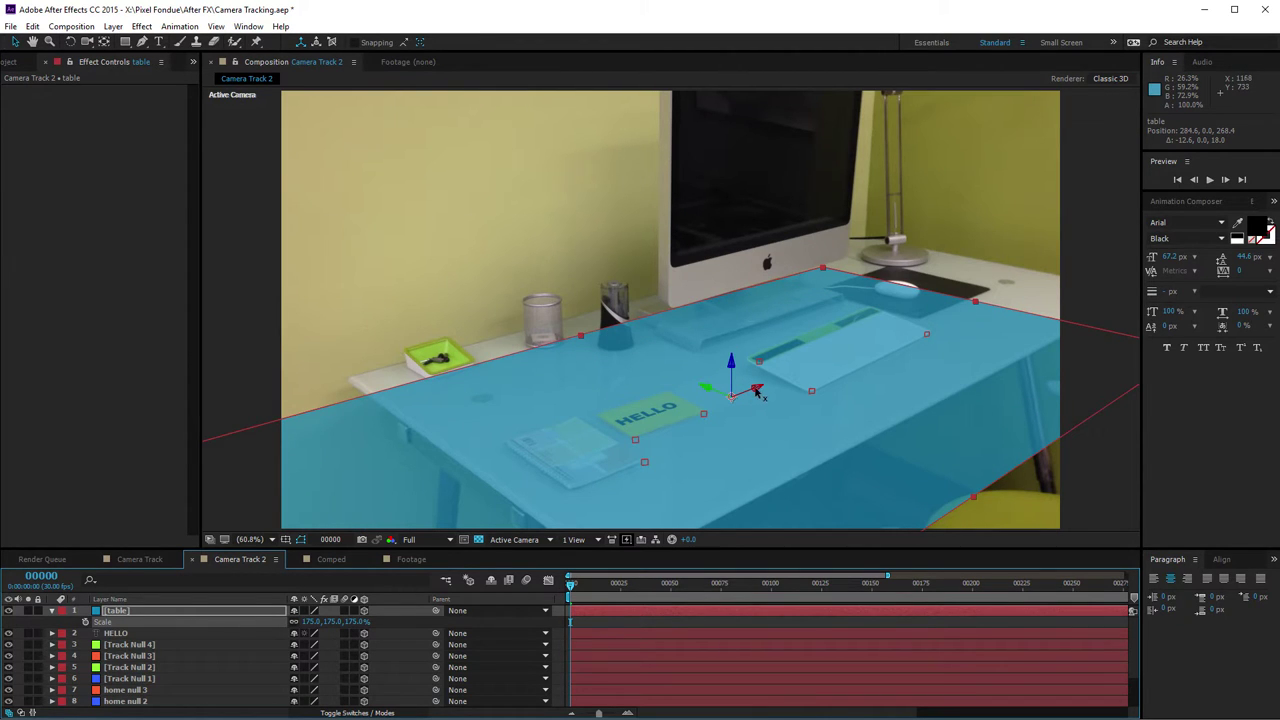
# - Move the table solid to about 642.1, 0, 1020 over the desktop and fine-tune its Z rotation to about -35°
pyautogui.moveTo(757, 392); pyautogui.dragTo(995, 272)
pyautogui.moveTo(852, 348); pyautogui.dragTo(685, 235)
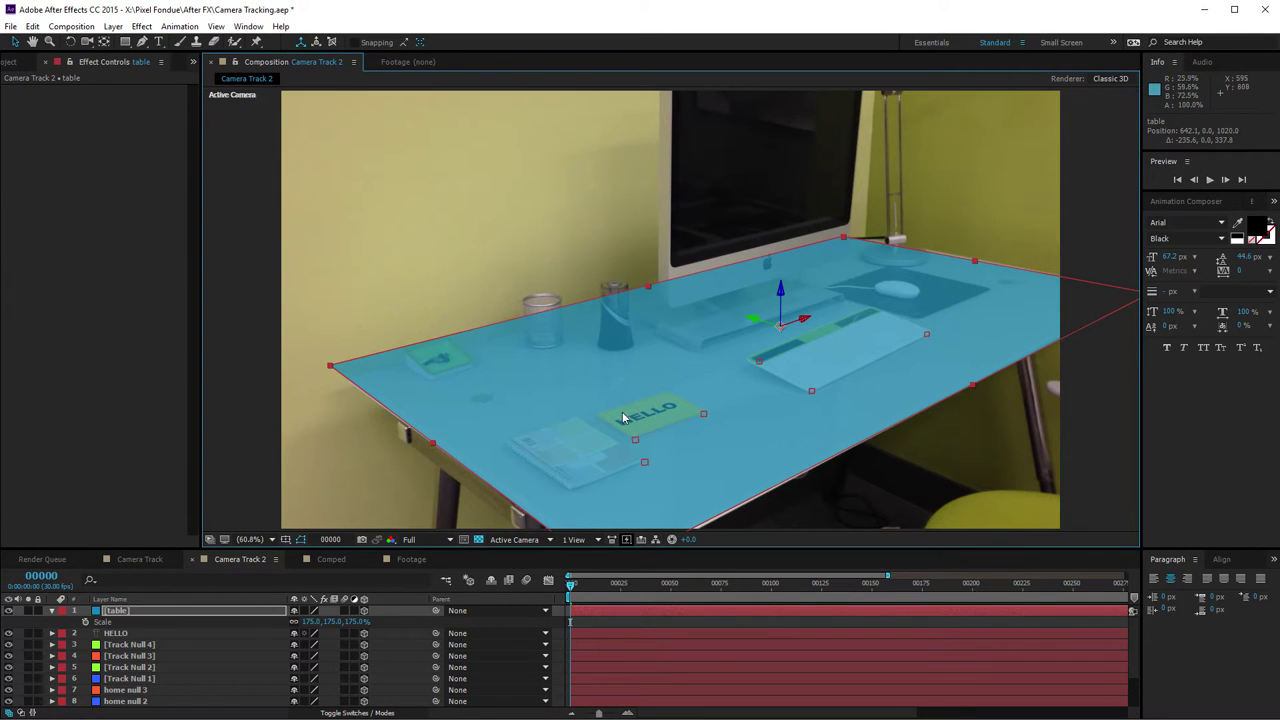
pyautogui.press('s')
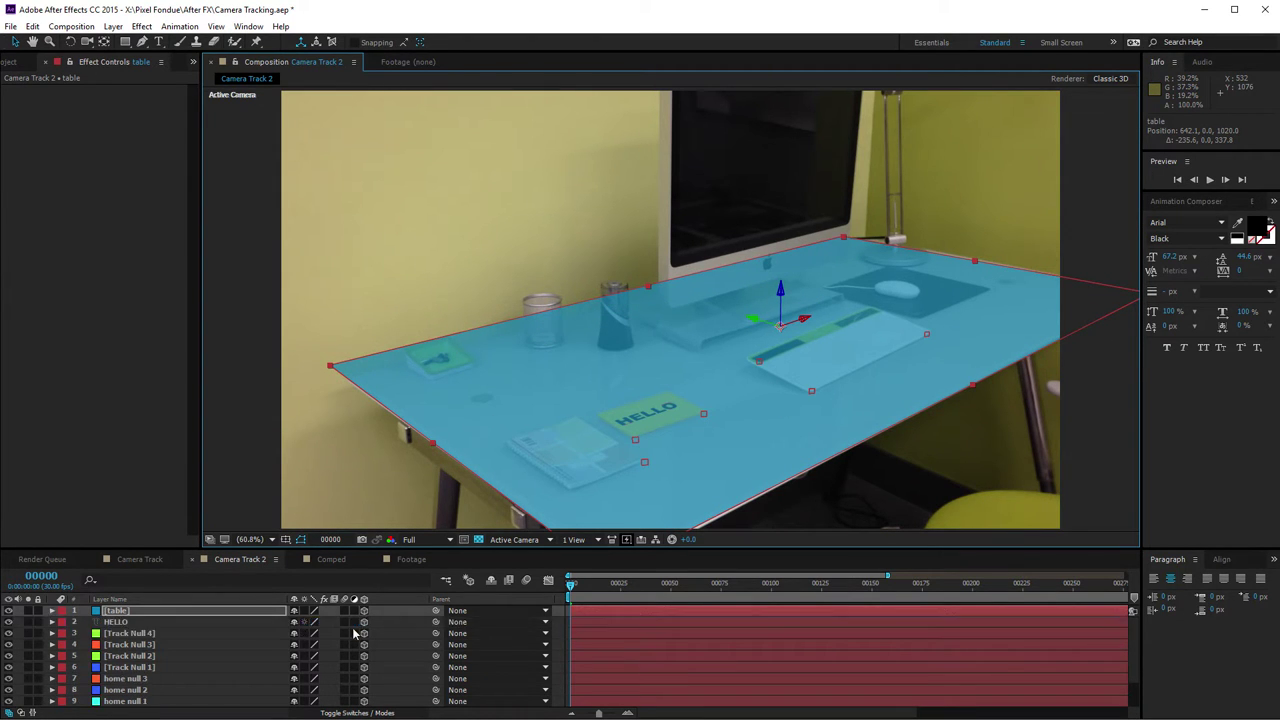
pyautogui.press('r')
pyautogui.moveTo(306, 656); pyautogui.dragTo(312, 656)
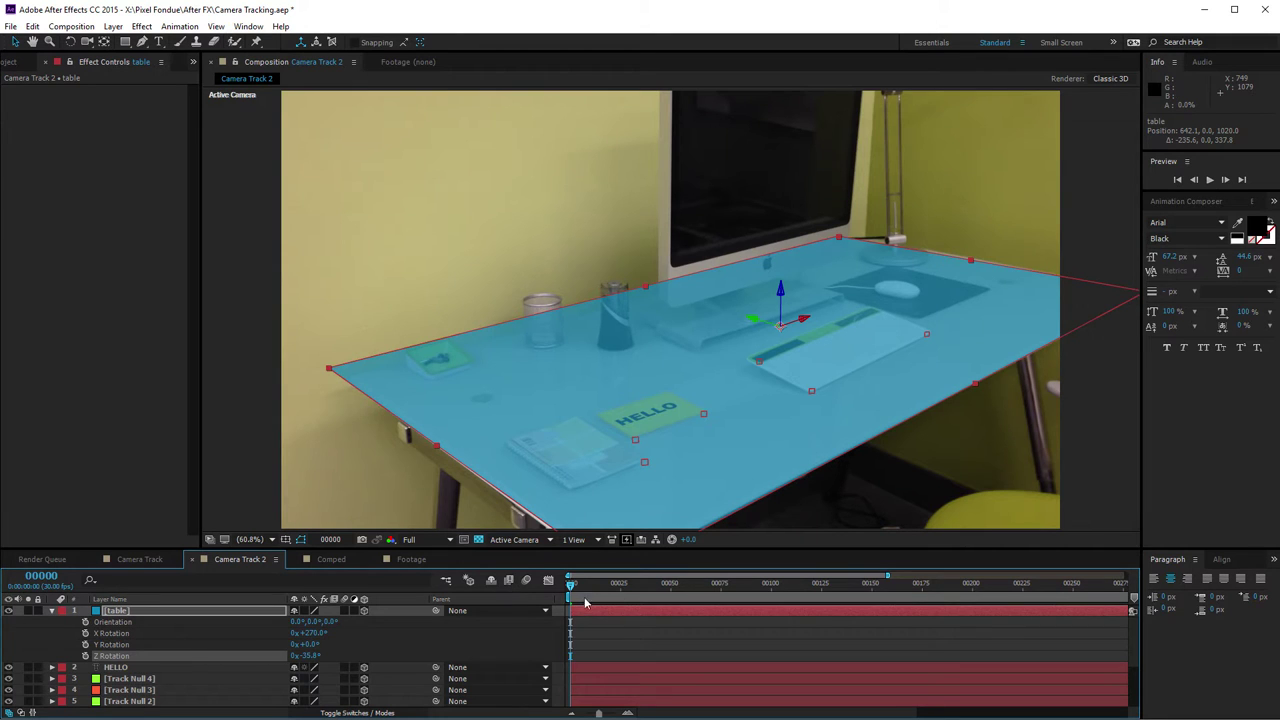
# - At frame 151, nudge the table solid to about 634.6, 0, 1030.3 to match the desk edge, return to frame 0 and deselect it
pyautogui.moveTo(585, 592); pyautogui.dragTo(862, 608)
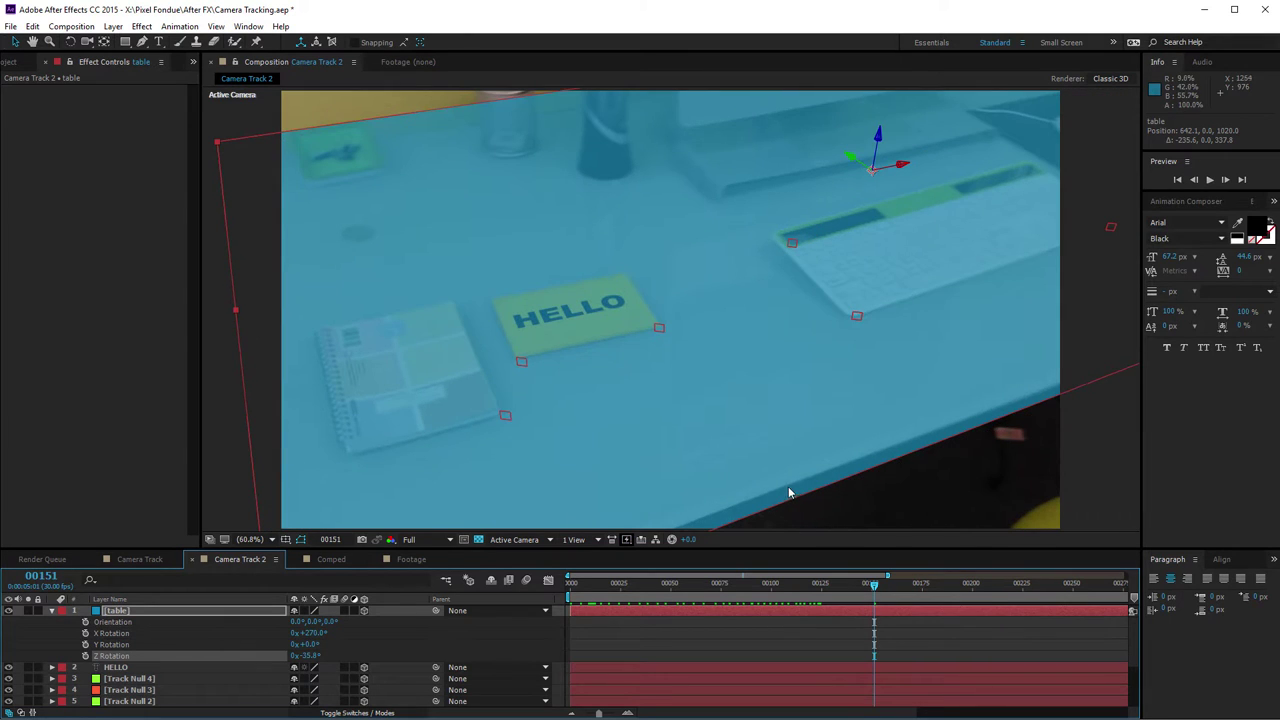
pyautogui.moveTo(852, 158); pyautogui.dragTo(845, 158)
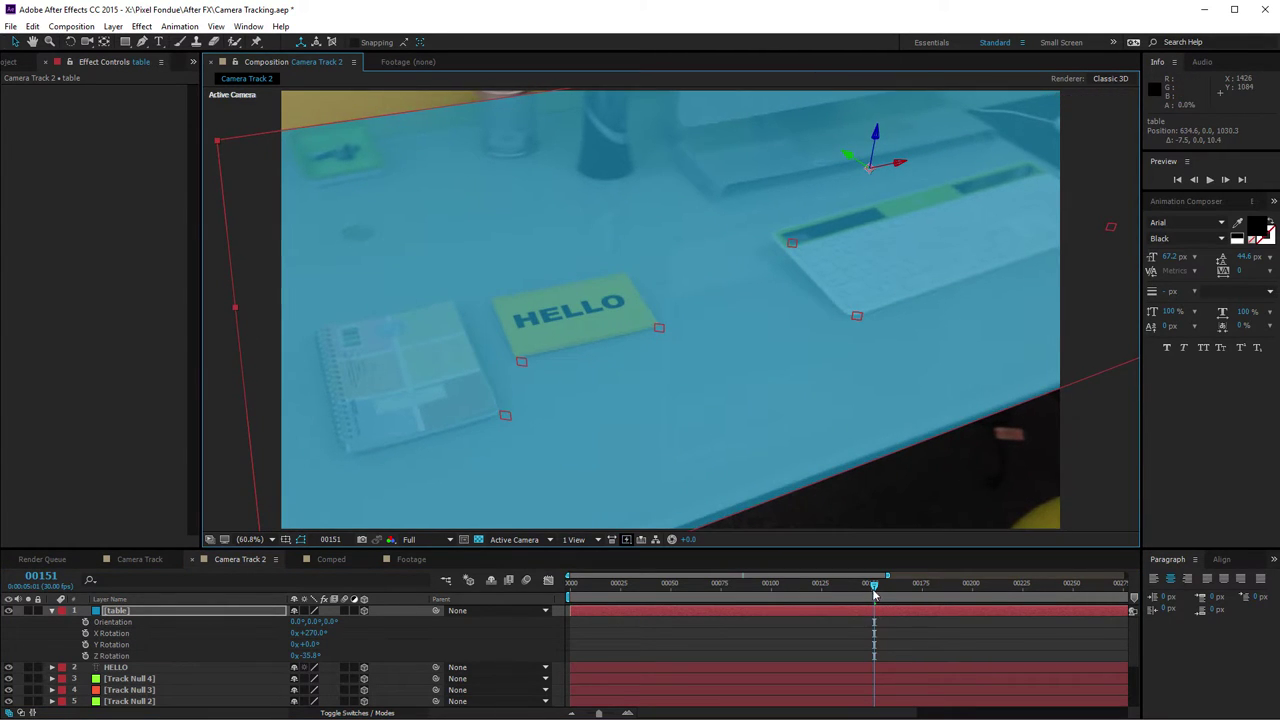
pyautogui.moveTo(873, 594); pyautogui.dragTo(555, 598)
pyautogui.press('p')
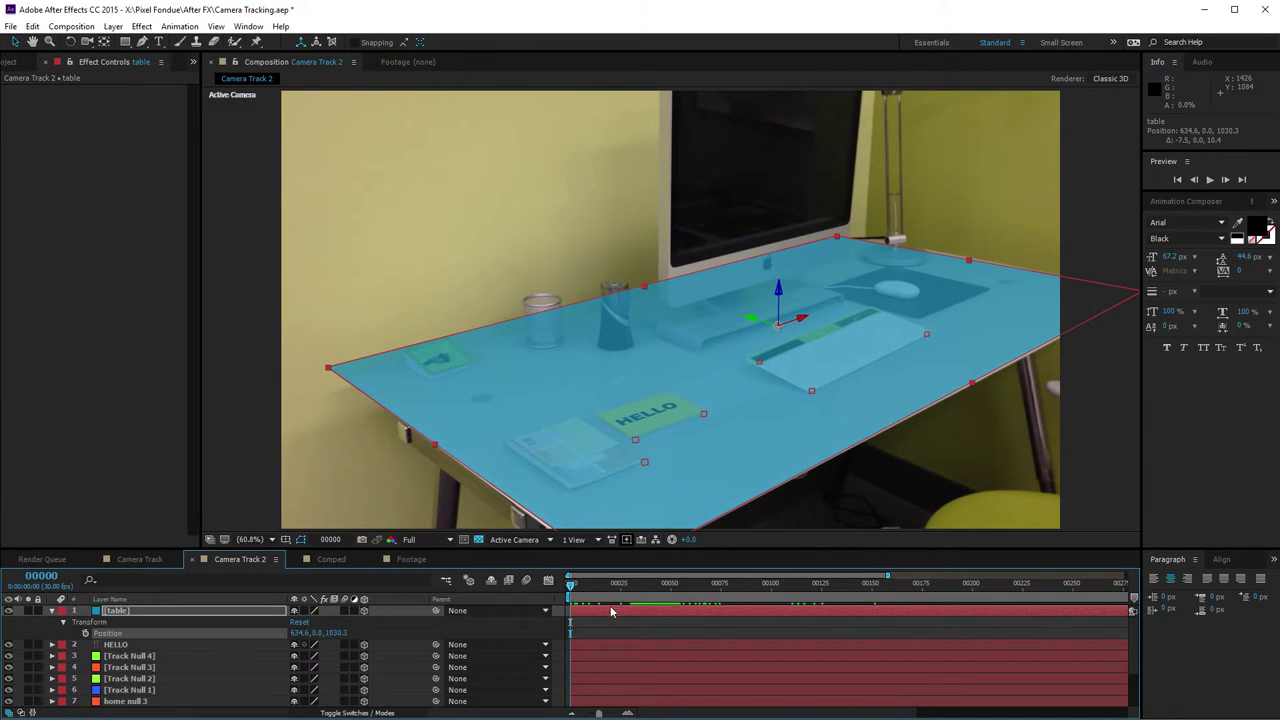
pyautogui.press('p')
pyautogui.press('F2')
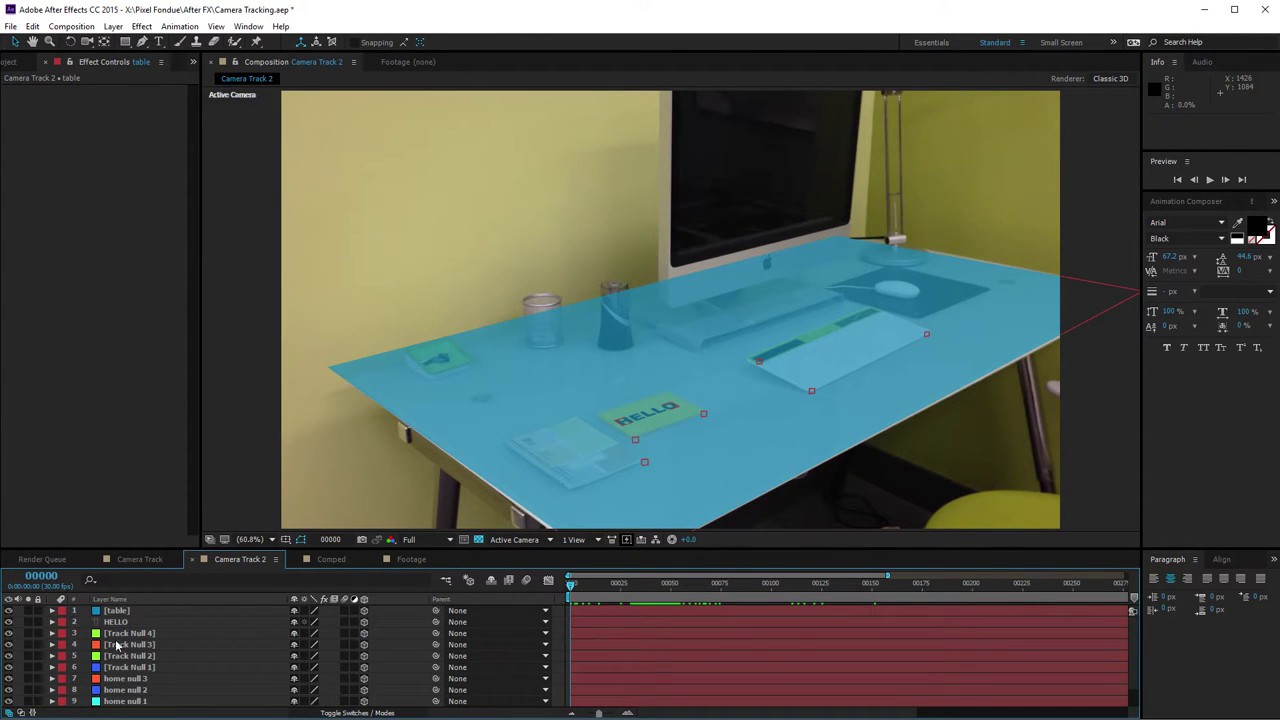
# - Examine the 3D Tracker Camera's position and orientation keyframes while scrubbing to frame 130, return to frame 0 and collapse them
pyautogui.scroll(-1, 138, 672)
pyautogui.click(140, 689)
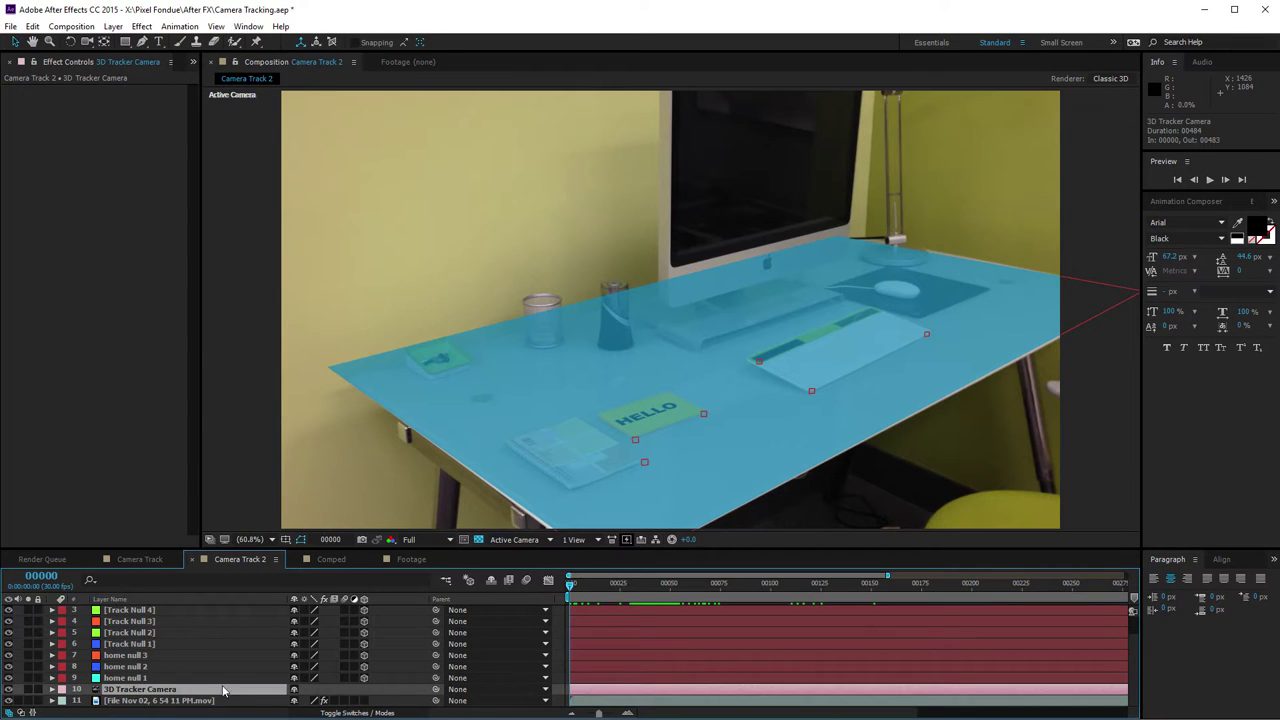
pyautogui.press('p')
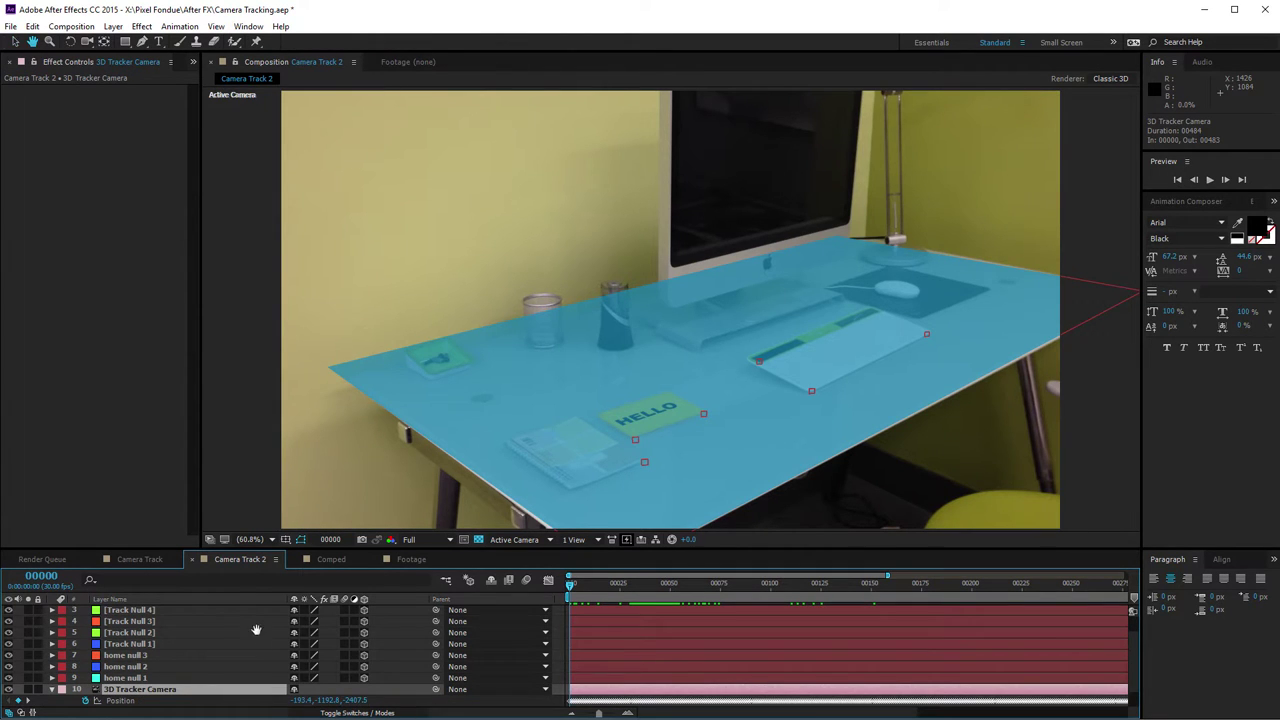
pyautogui.hotkey('shift', 'r')
pyautogui.scroll(-1, 420, 660)
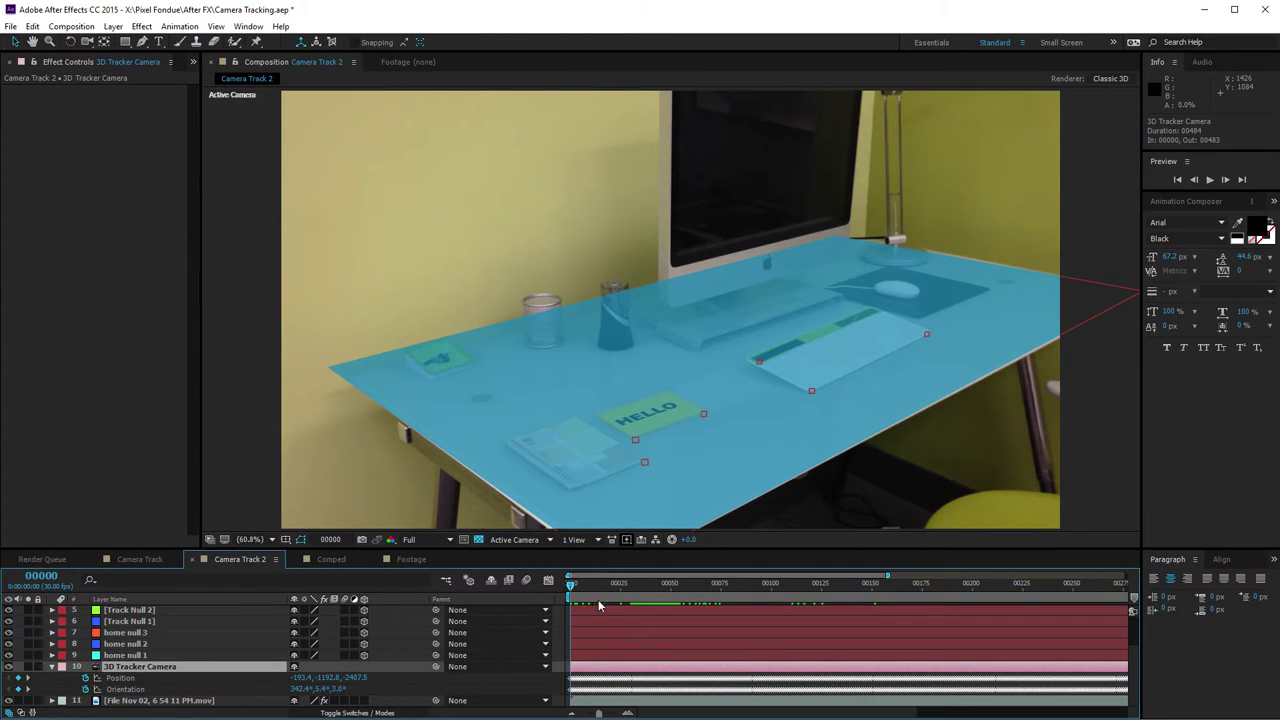
pyautogui.moveTo(572, 585); pyautogui.dragTo(831, 586)
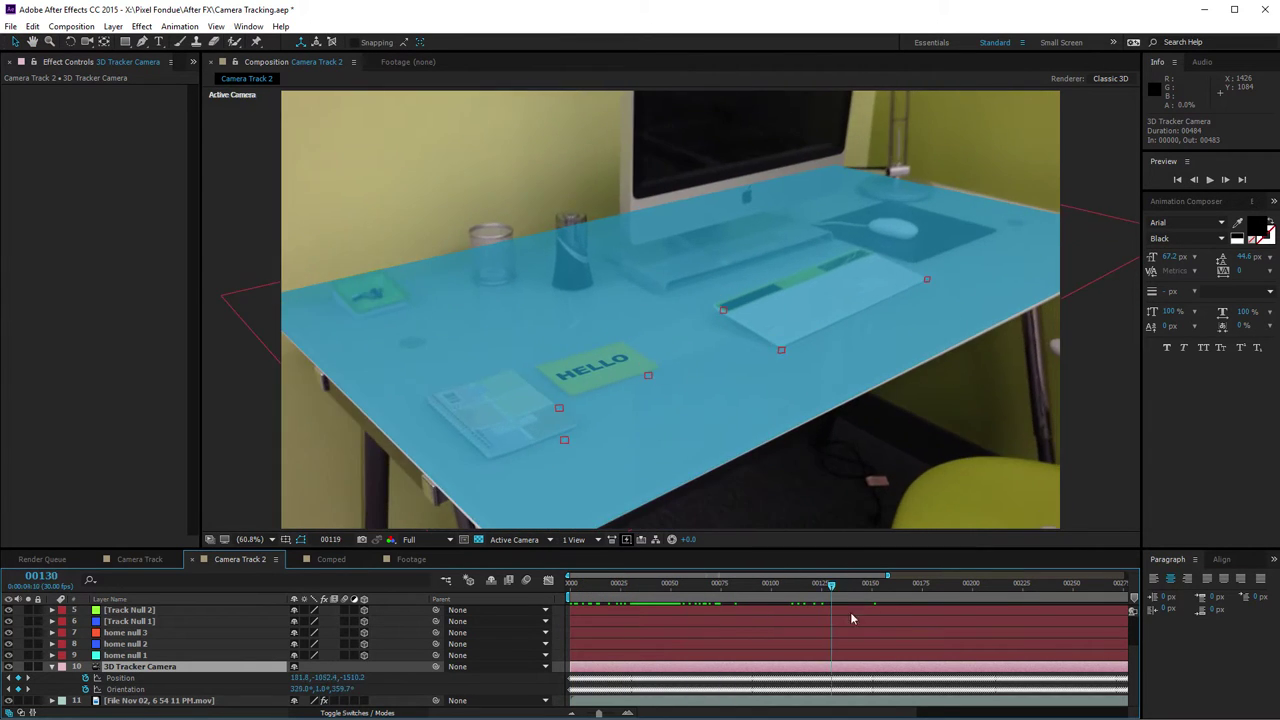
pyautogui.press('Home')
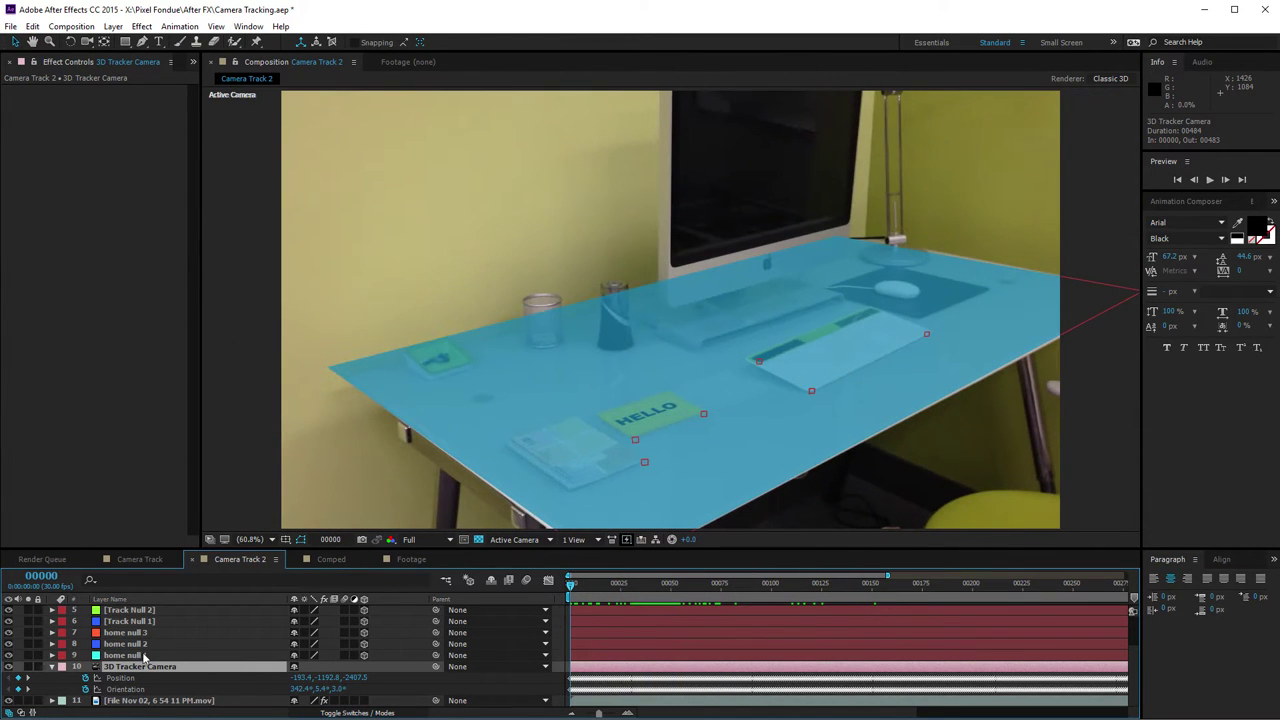
pyautogui.press('u')
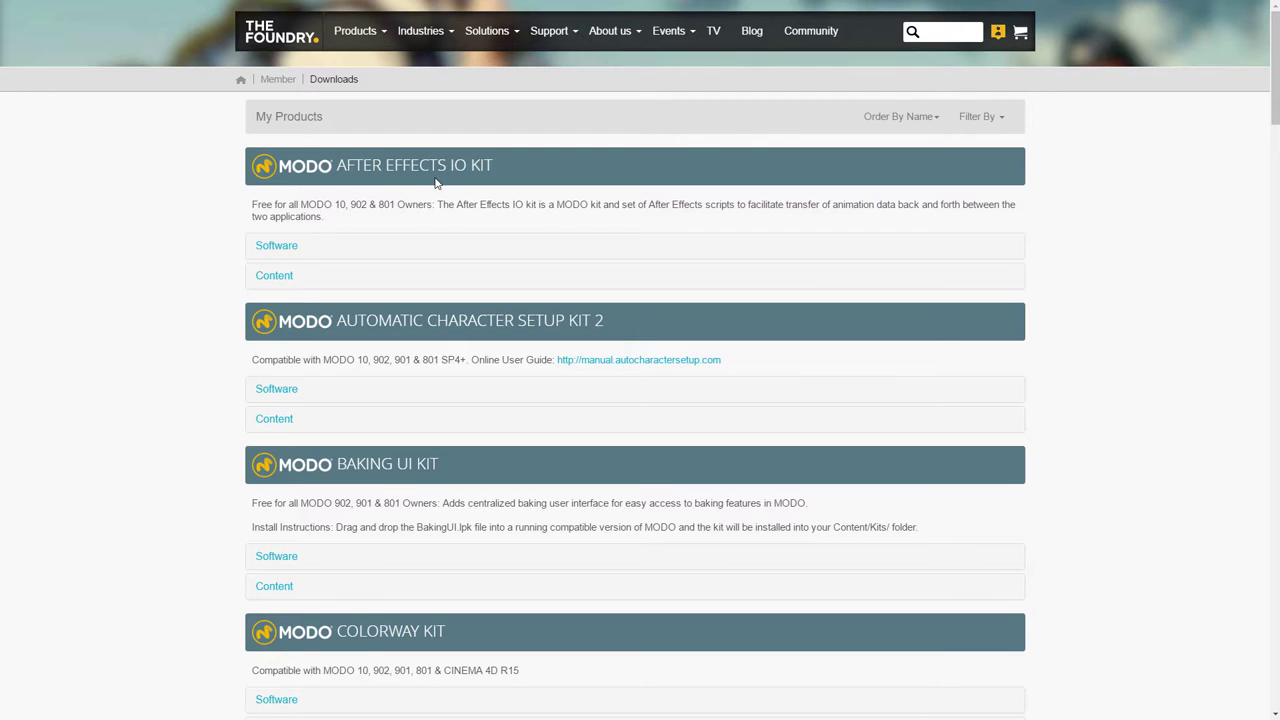
# - Switch to The Foundry's downloads page in the browser and inspect the software and content downloads of the MODO After Effects IO Kit
pyautogui.click(303, 247)
pyautogui.click(274, 345)
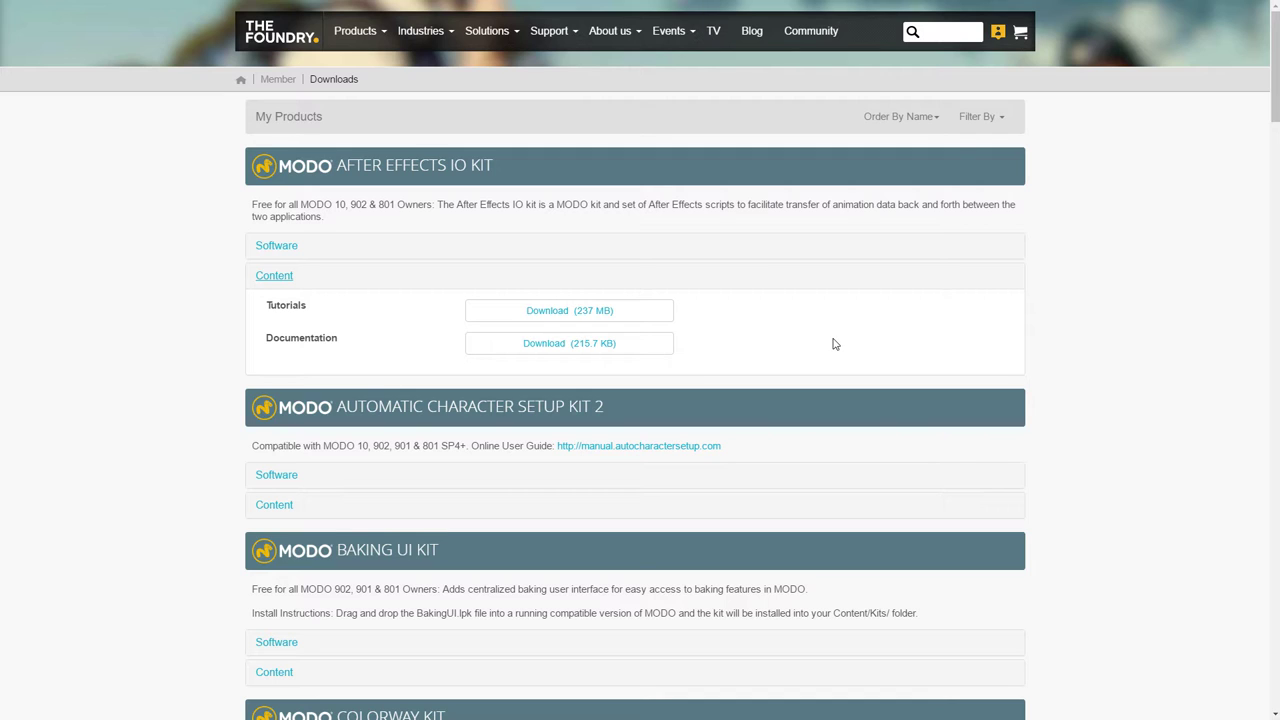
pyautogui.click(276, 277)
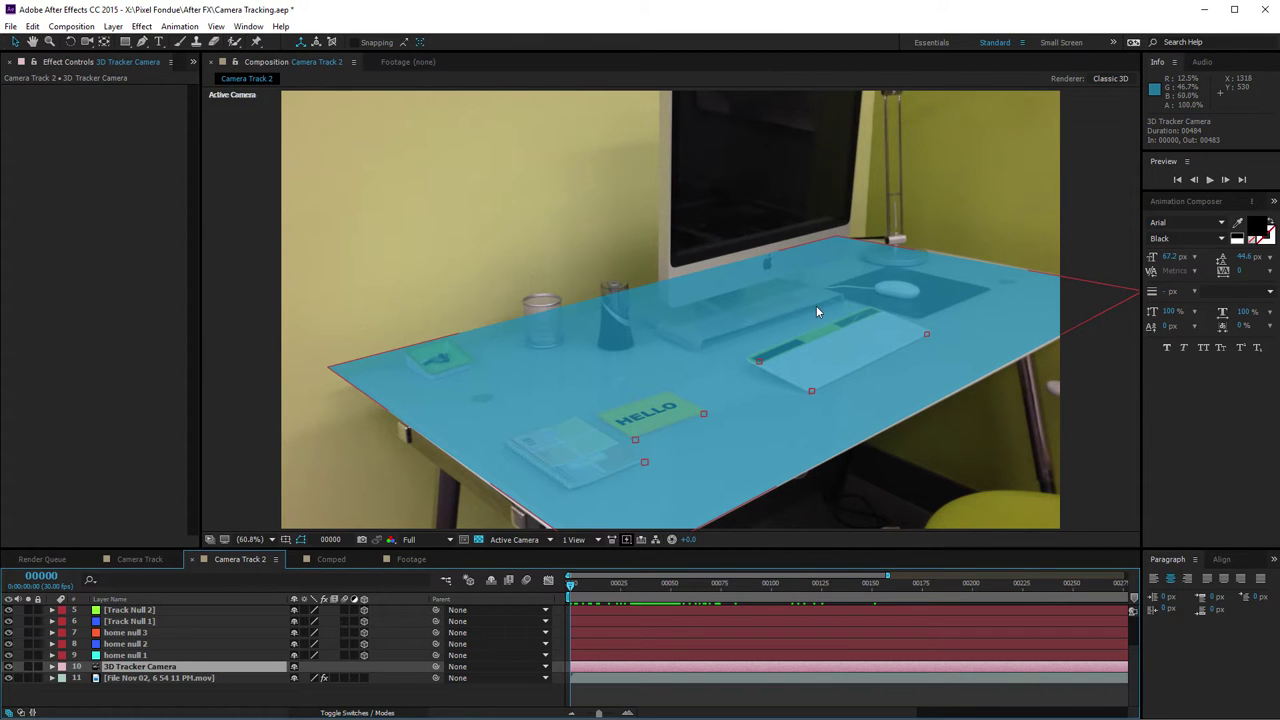
# - Back in After Effects, run the Afx MODO IO.jsxbin script, switch it to exporting to MODO and review Camera Track 2's layers for export
pyautogui.click(11, 26)
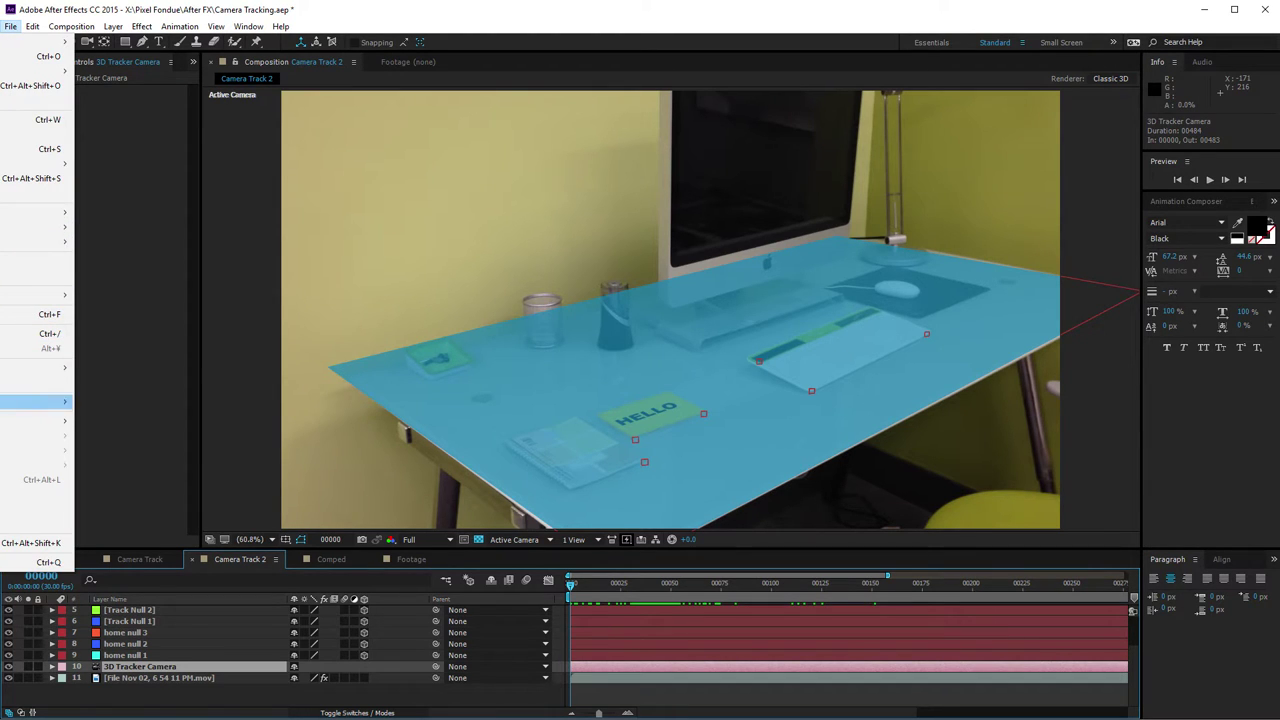
pyautogui.moveTo(40, 401)
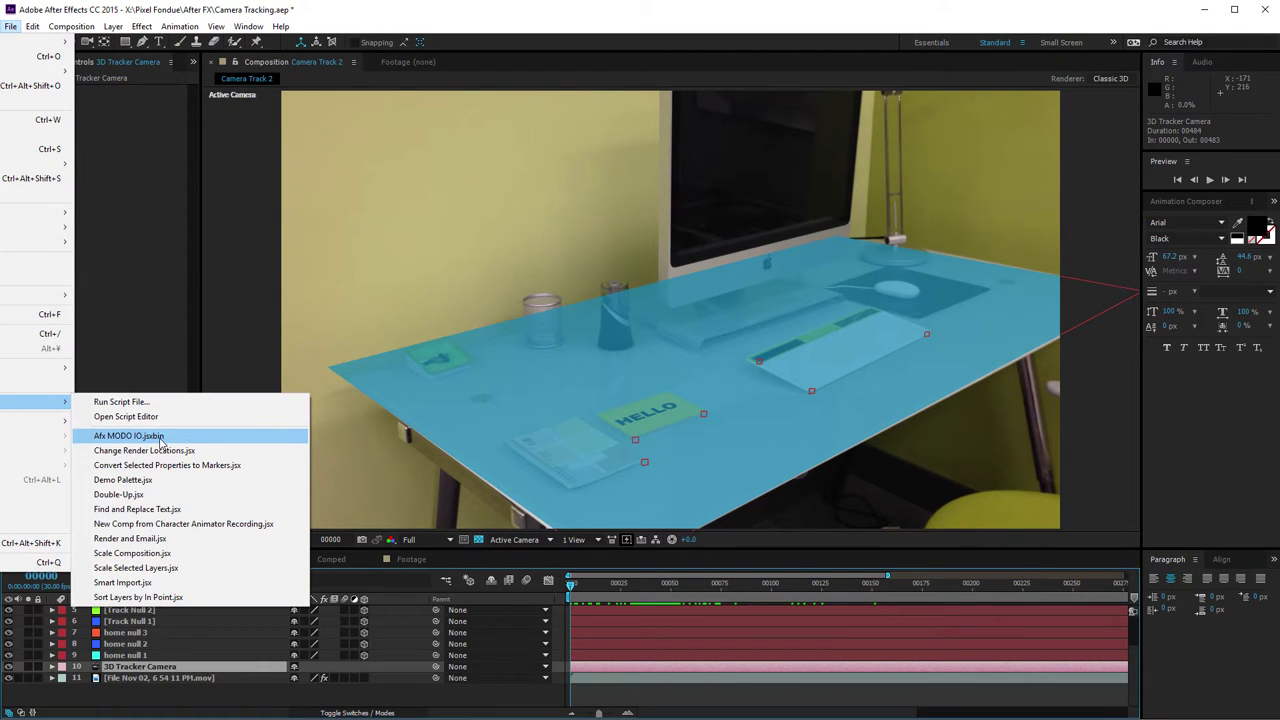
pyautogui.click(164, 439)
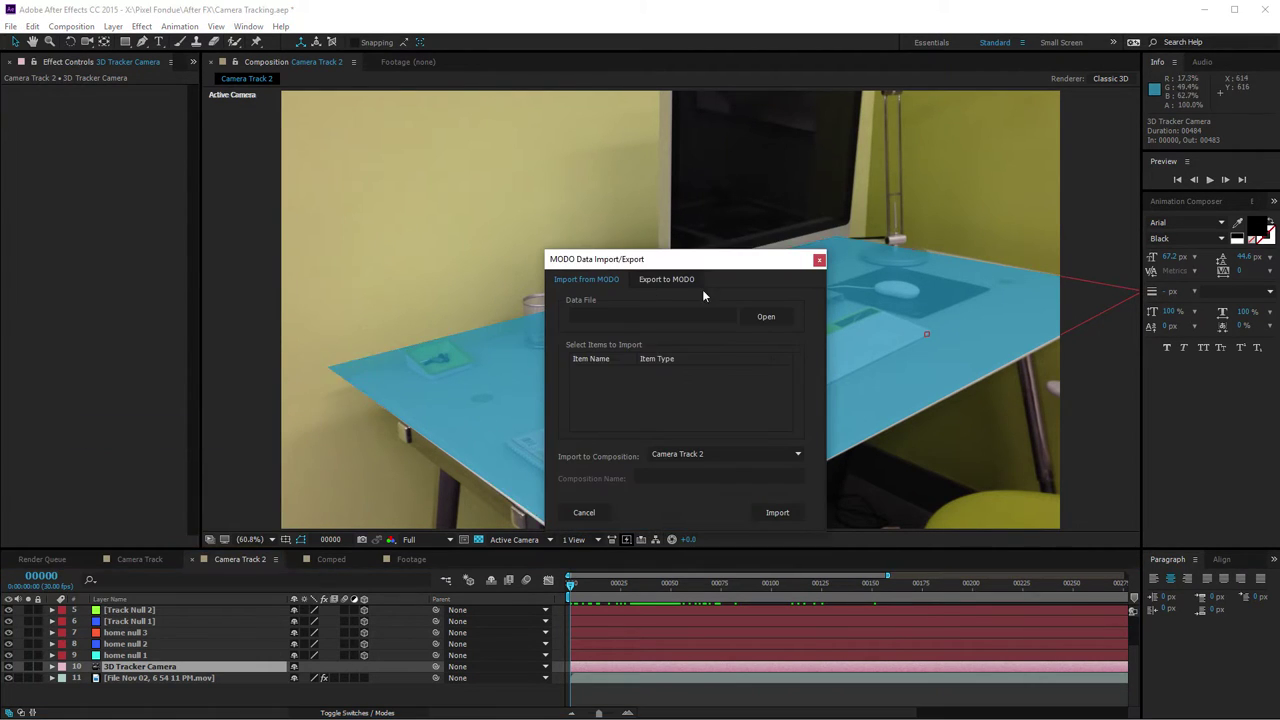
pyautogui.click(686, 281)
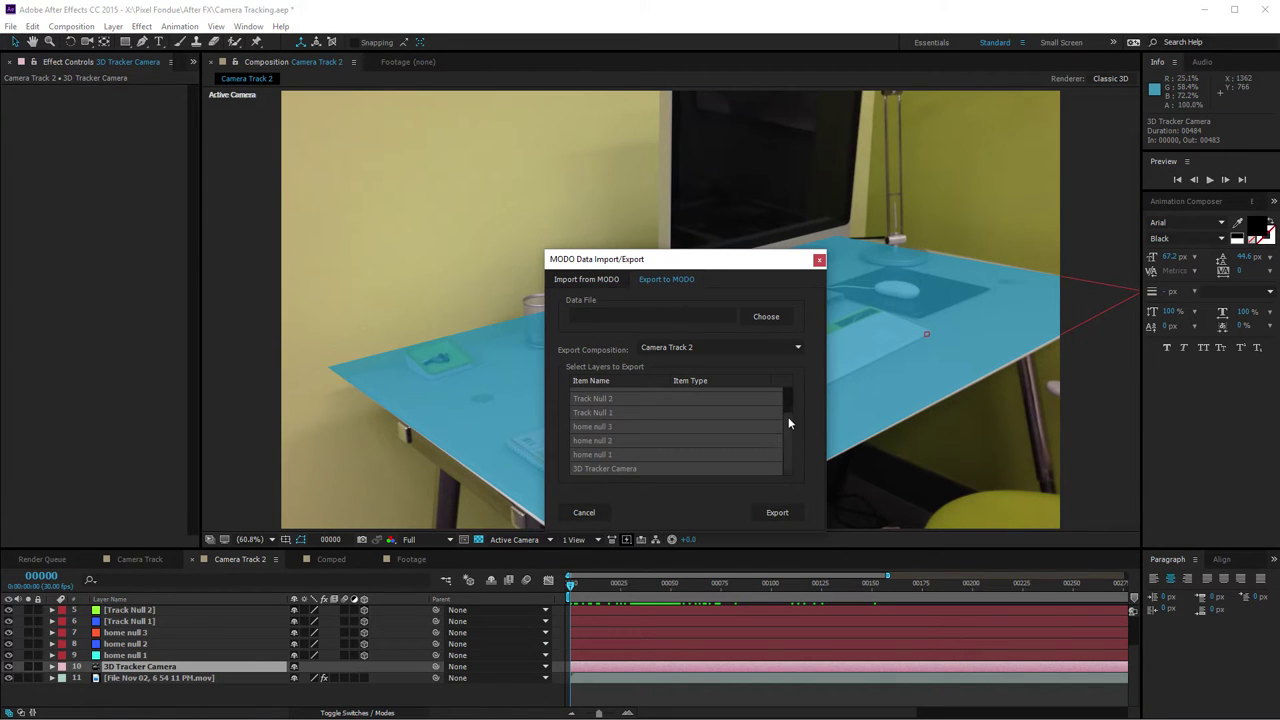
pyautogui.scroll(3, 788, 417)
pyautogui.scroll(-3, 790, 428)
pyautogui.scroll(2, 657, 422)
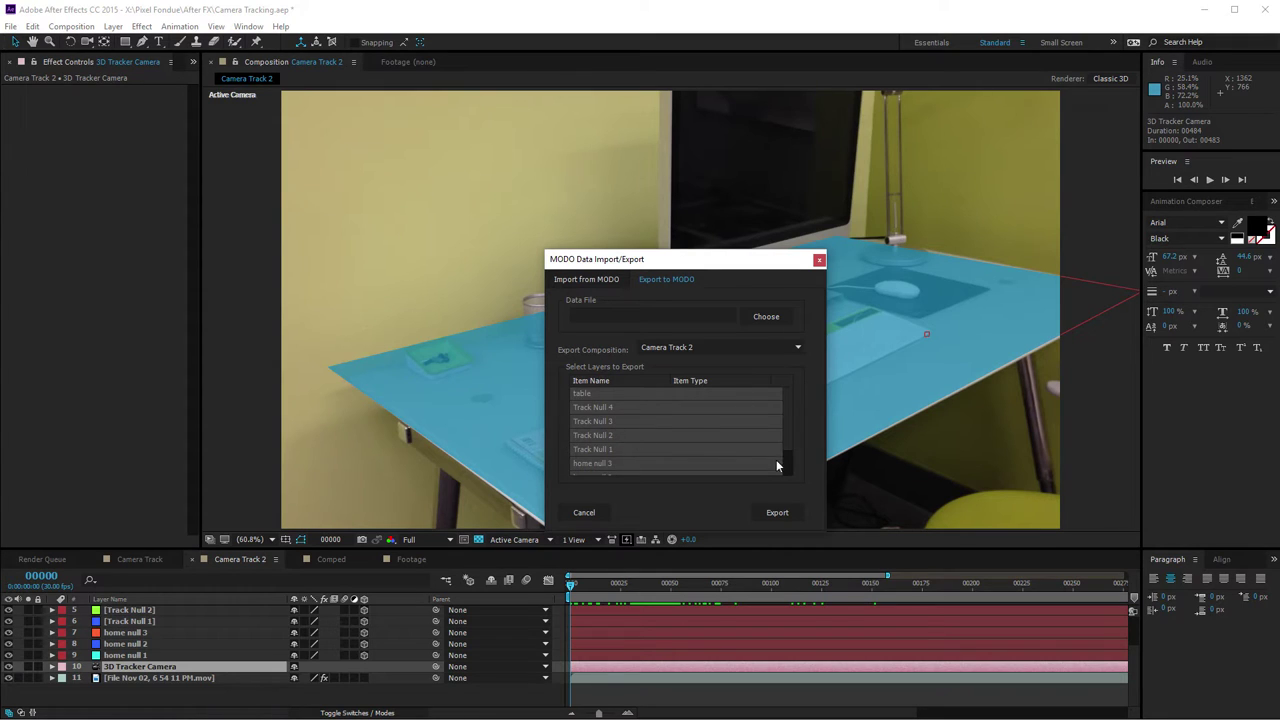
pyautogui.scroll(-2, 787, 428)
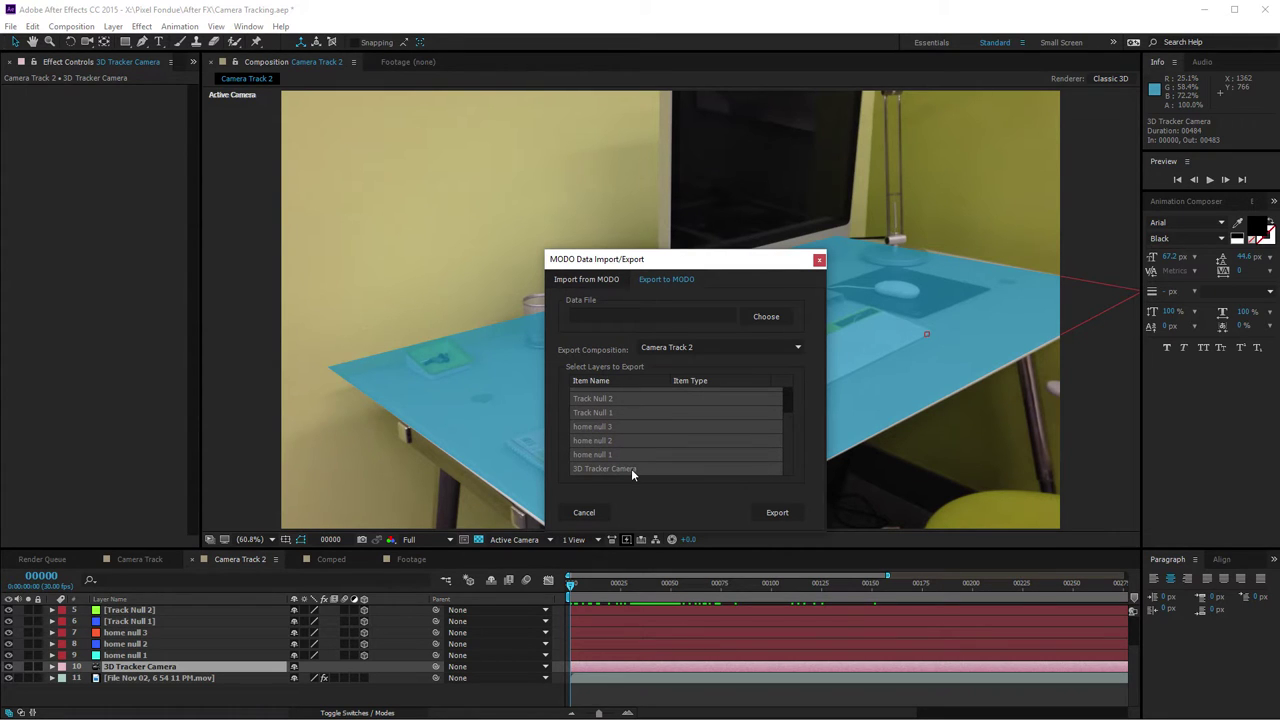
pyautogui.scroll(2, 729, 397)
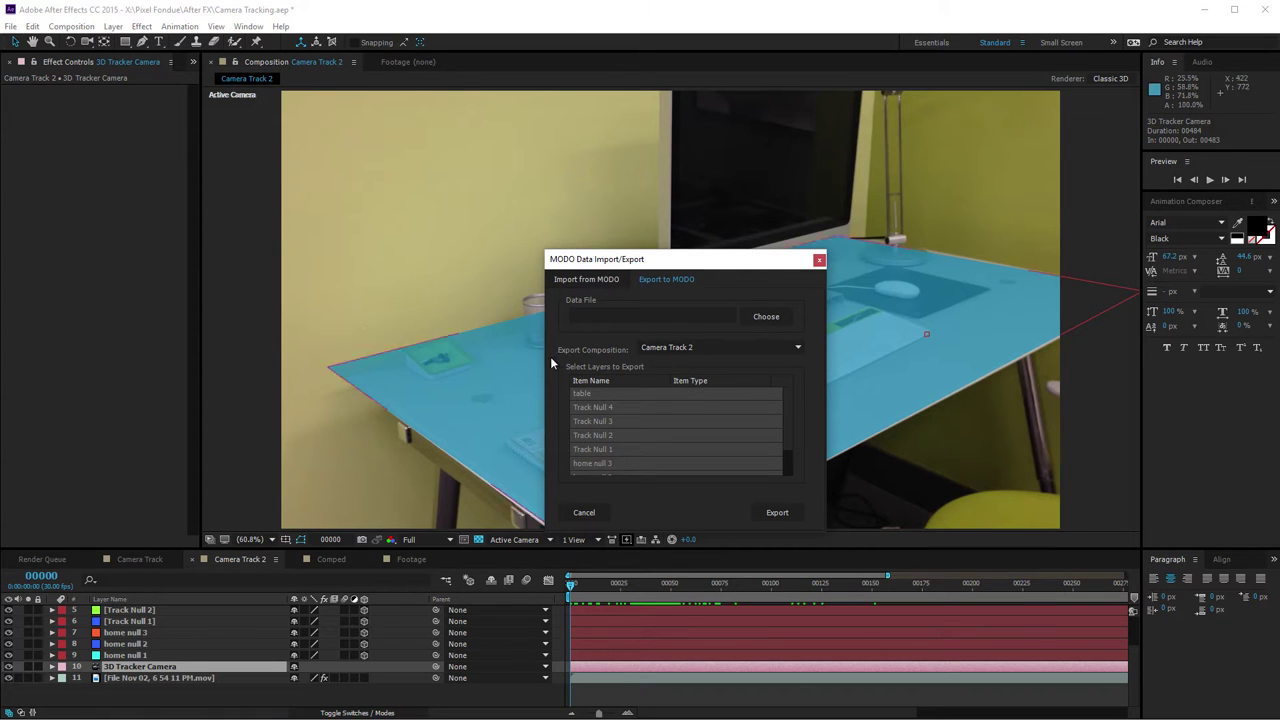
# - Export the selected Camera Track 2 layers to MODO as the JSON file Camera Track 2 on the Desktop
pyautogui.click(766, 318)
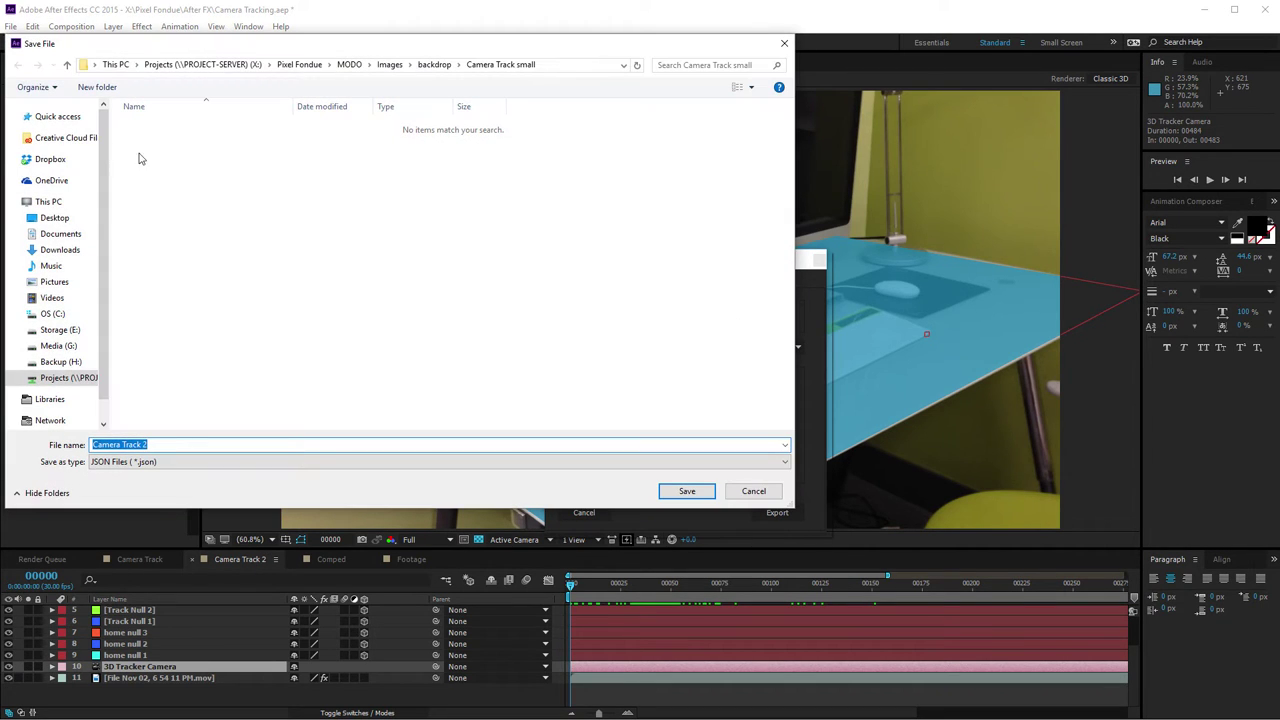
pyautogui.click(56, 219)
pyautogui.click(150, 445)
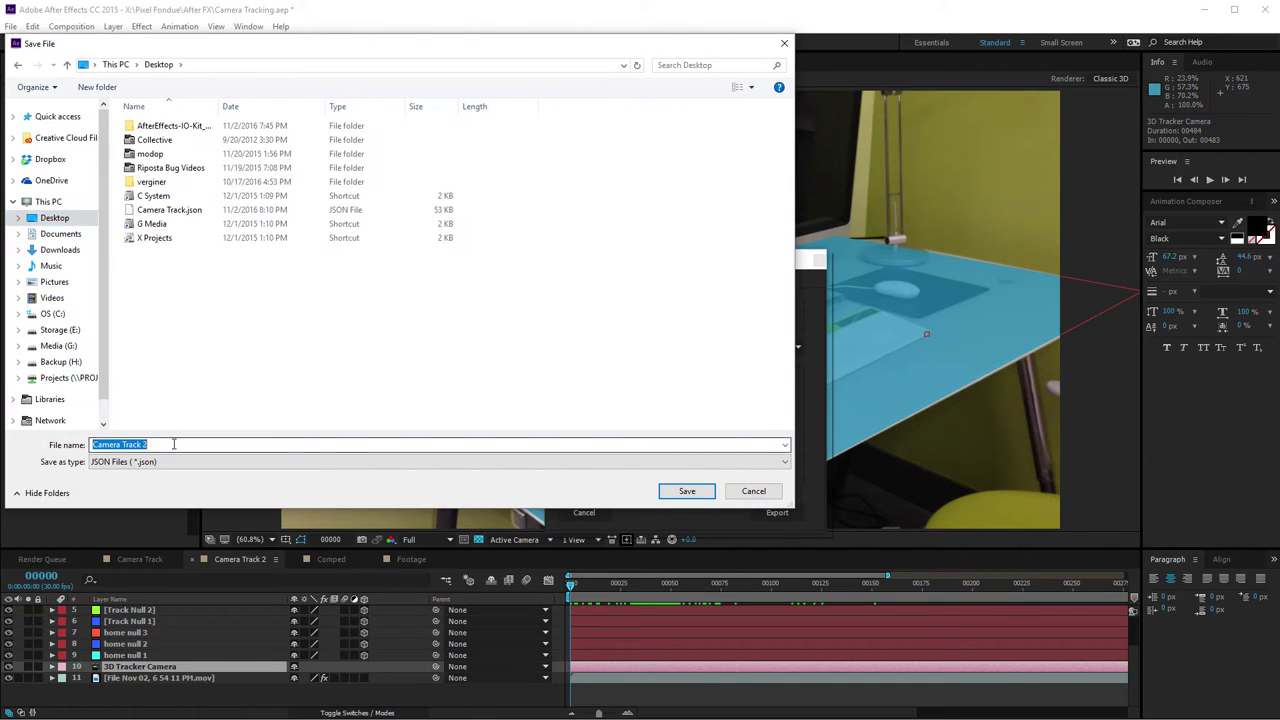
pyautogui.click(182, 445)
pyautogui.click(687, 491)
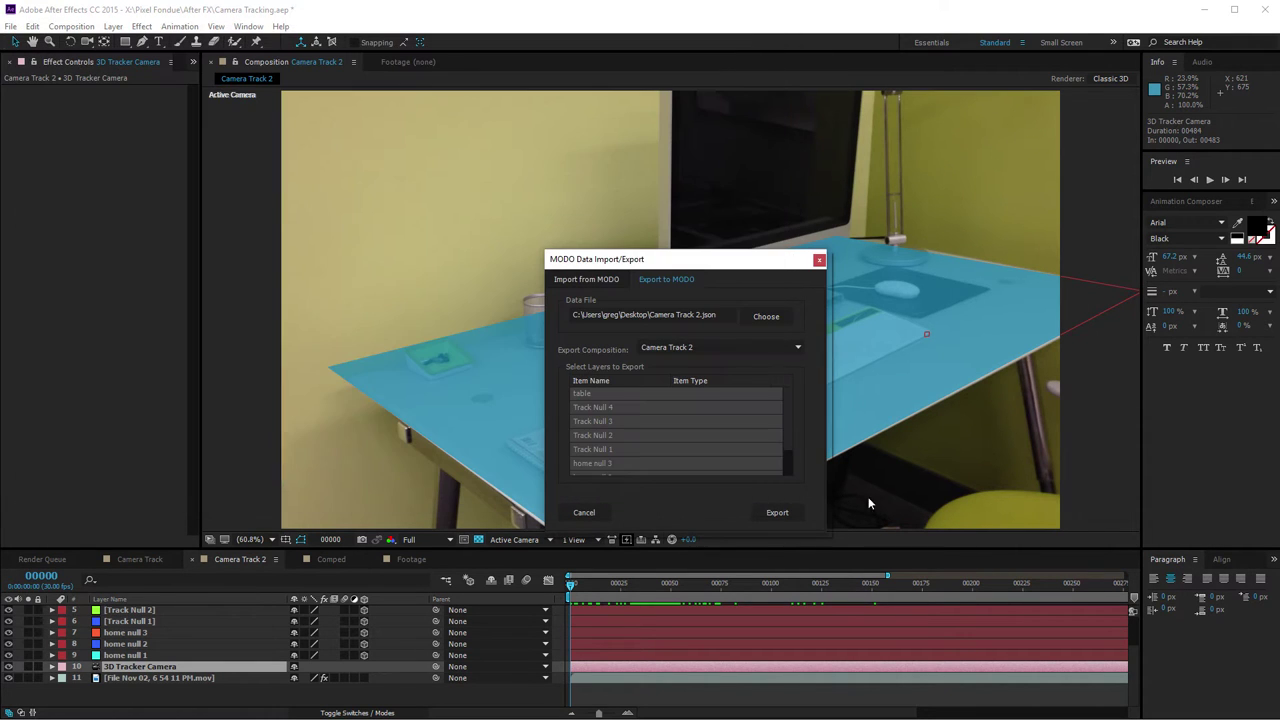
pyautogui.click(798, 510)
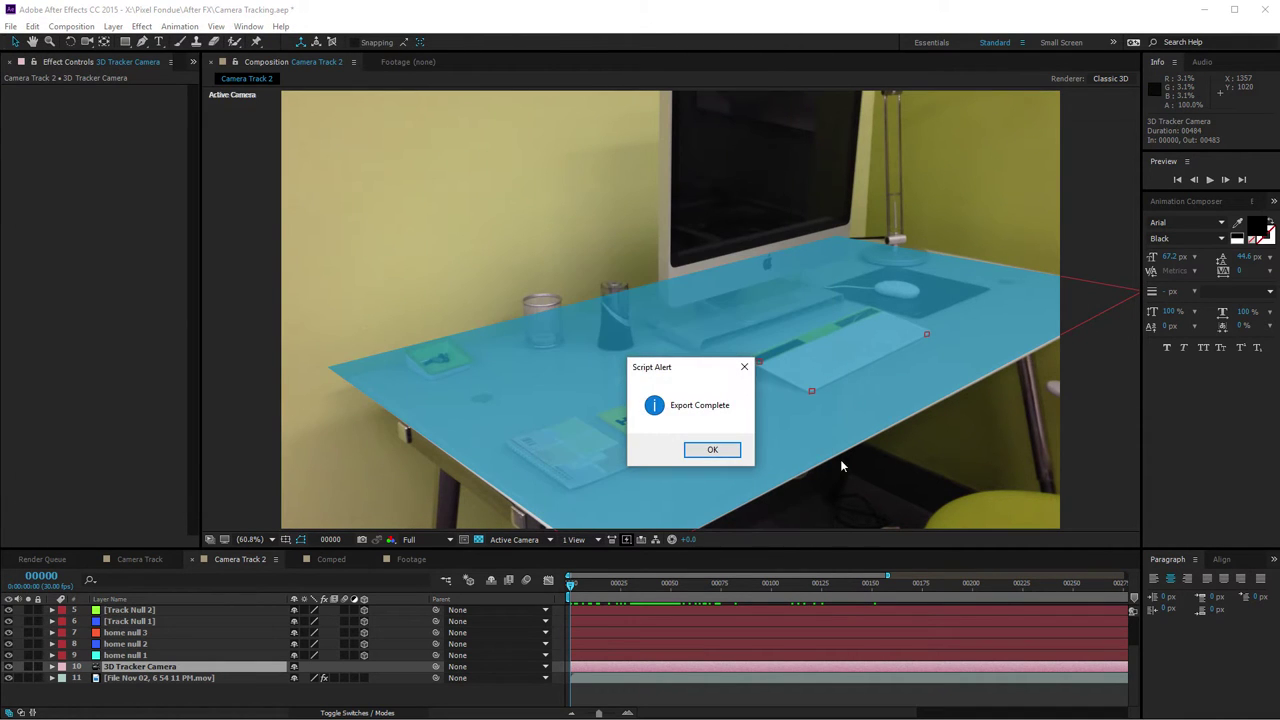
pyautogui.click(710, 450)
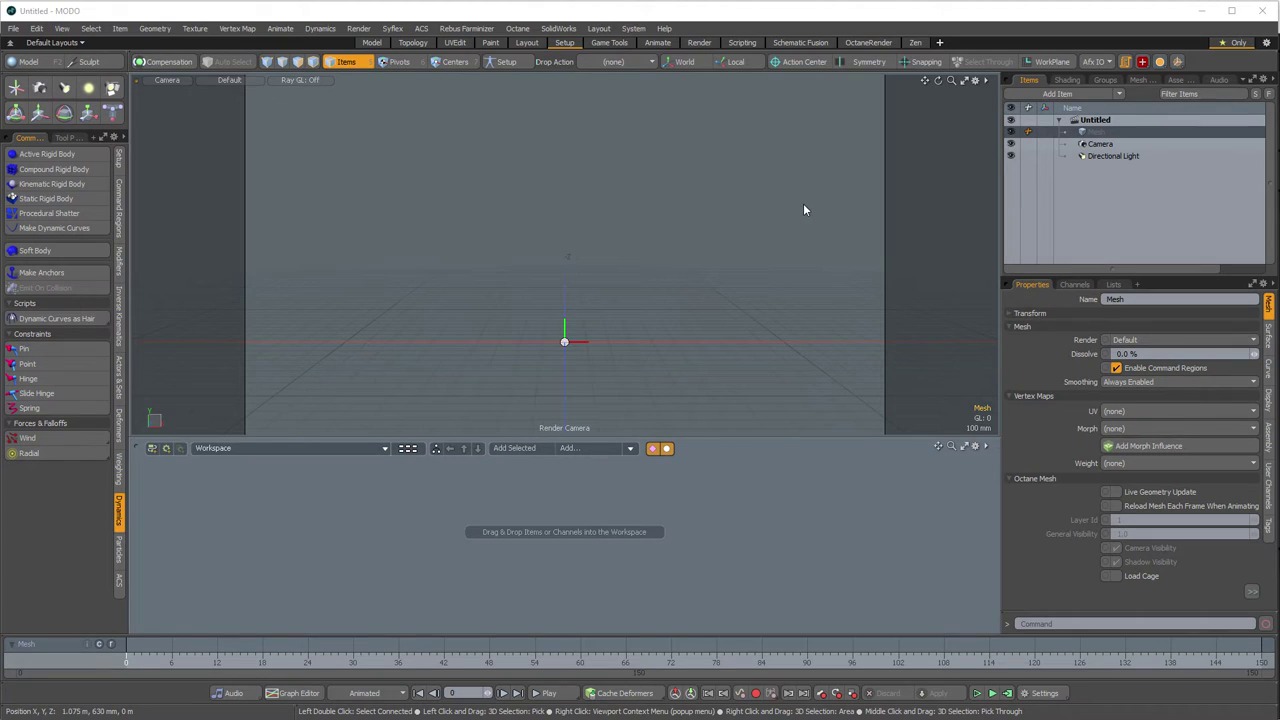
# - Switch to MODO and start an After Effects import using Camera Track 2.json from the Desktop
pyautogui.click(1102, 64)
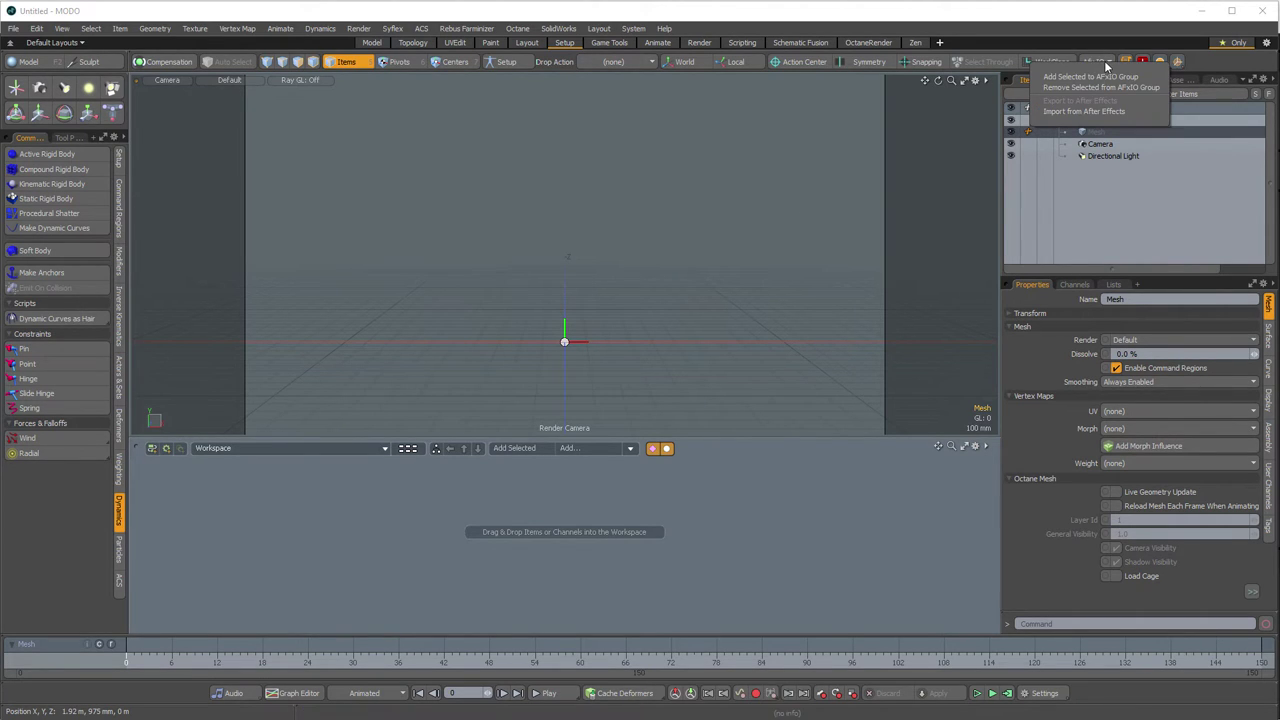
pyautogui.click(1083, 113)
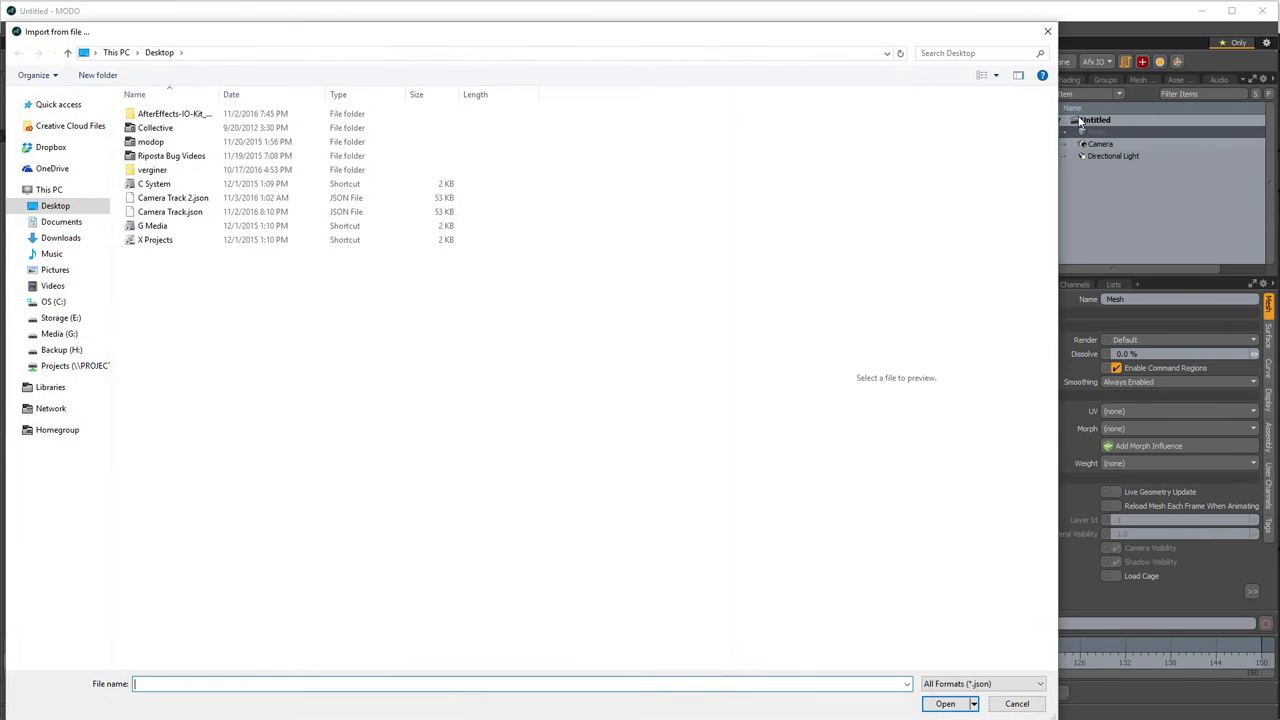
pyautogui.click(190, 198)
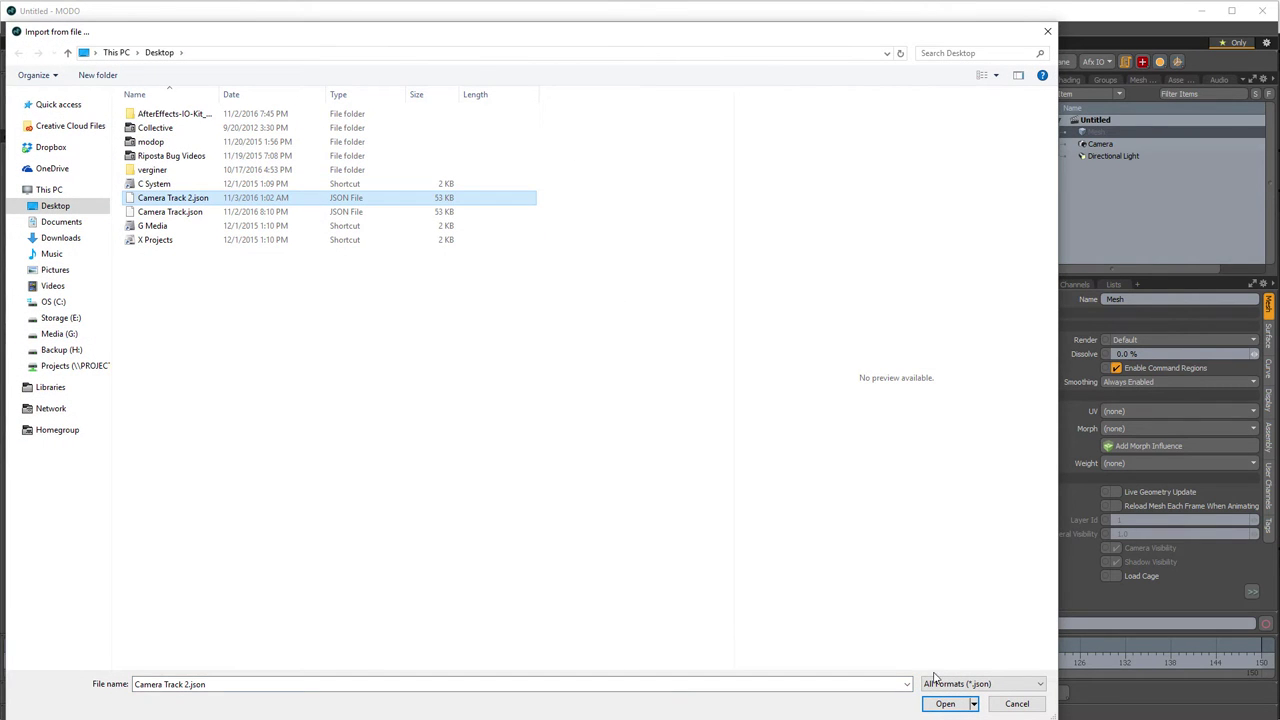
pyautogui.click(940, 703)
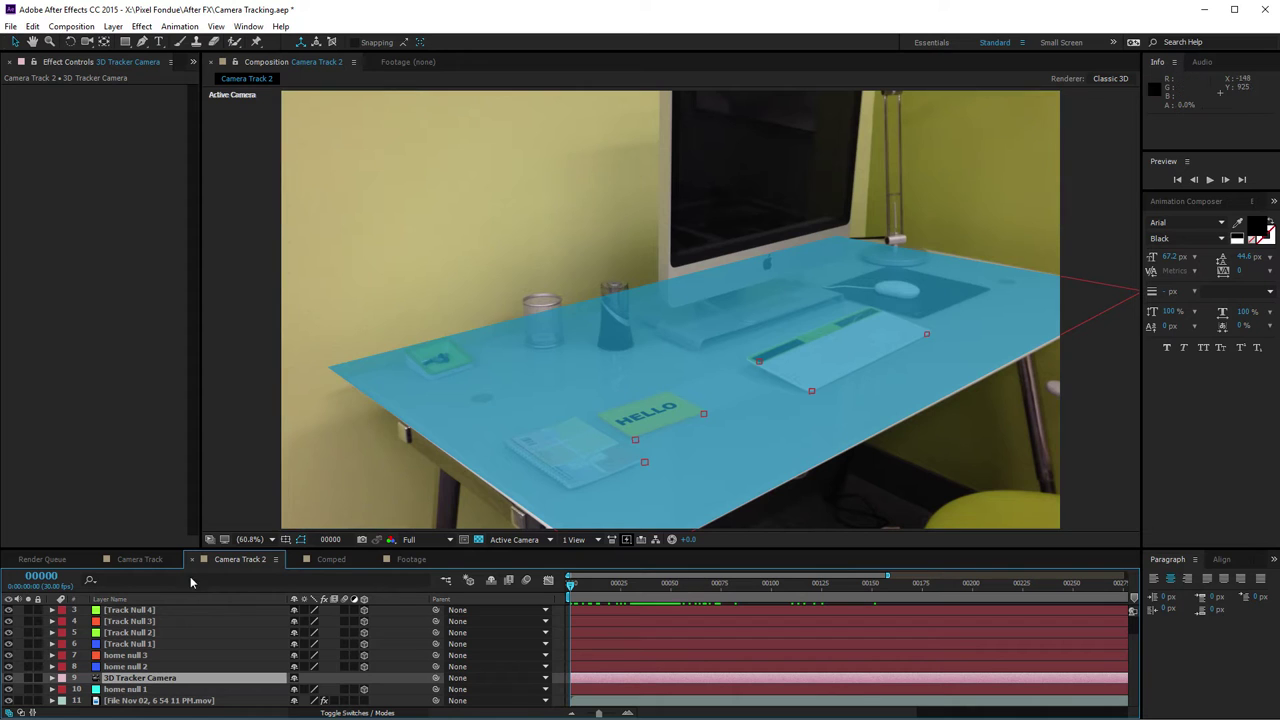
# - Switch to After Effects and check the 3D Tracker Camera's film size and the table layer's scale
pyautogui.doubleClick(140, 678)
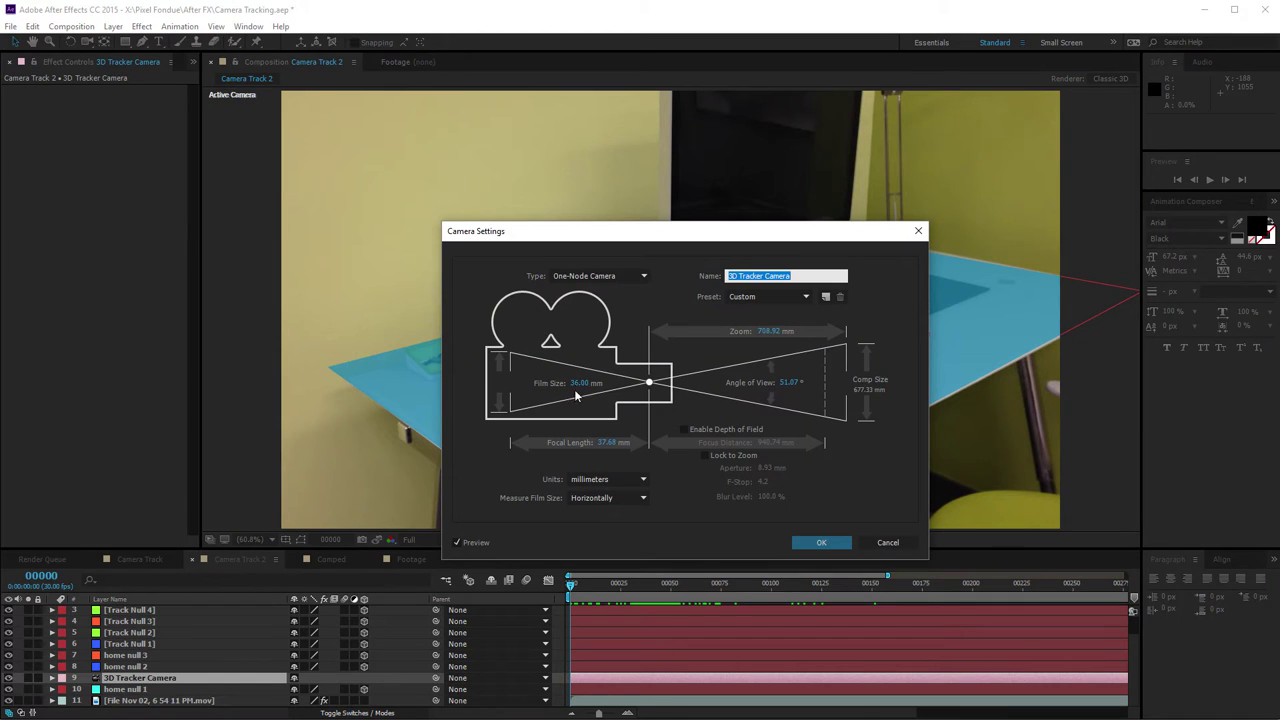
pyautogui.click(888, 542)
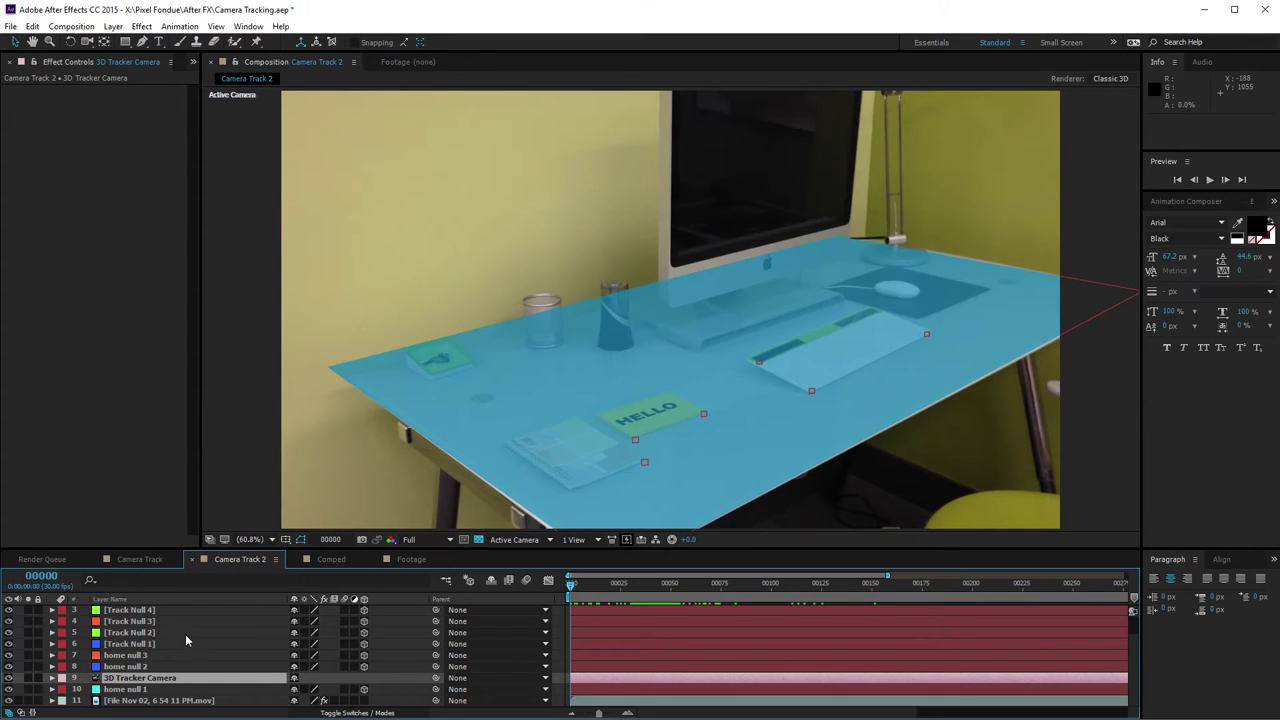
pyautogui.scroll(1, 185, 634)
pyautogui.click(138, 610)
pyautogui.press('s')
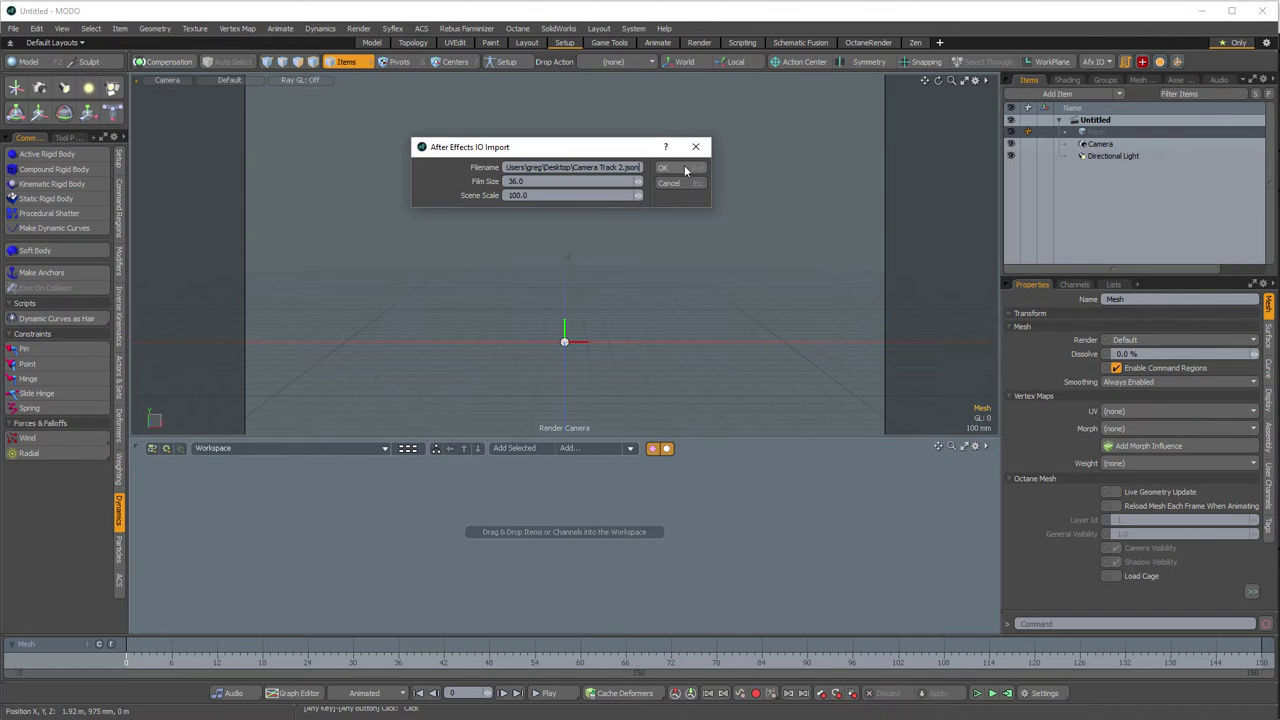
# - Back in MODO, complete the import with film size 36.0 and scene scale 100.0, and view the scene from the top with cameras shown
pyautogui.click(683, 165)
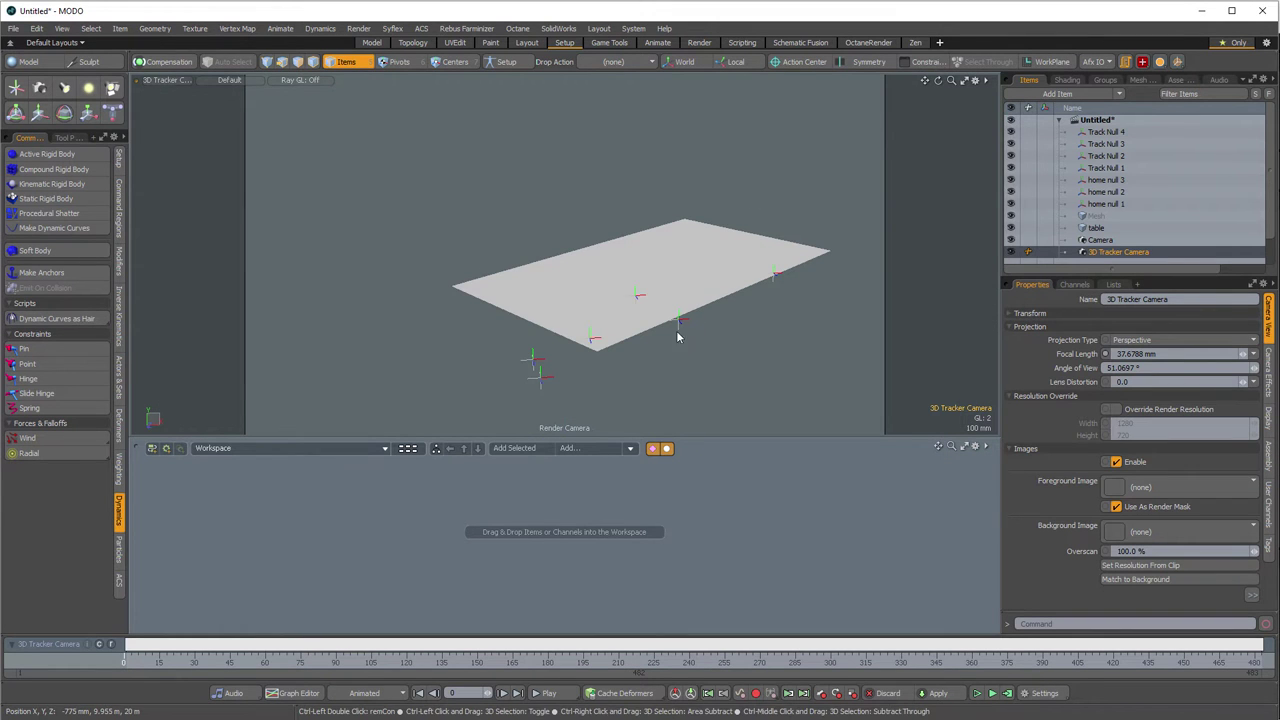
pyautogui.hotkey('ctrl', 'space')
pyautogui.click(677, 291)
pyautogui.keyDown('ctrl'); pyautogui.keyDown('alt'); pyautogui.moveTo(651, 272); pyautogui.dragTo(549, 365); pyautogui.keyUp('alt'); pyautogui.keyUp('ctrl')
pyautogui.scroll(-3, 666, 363)
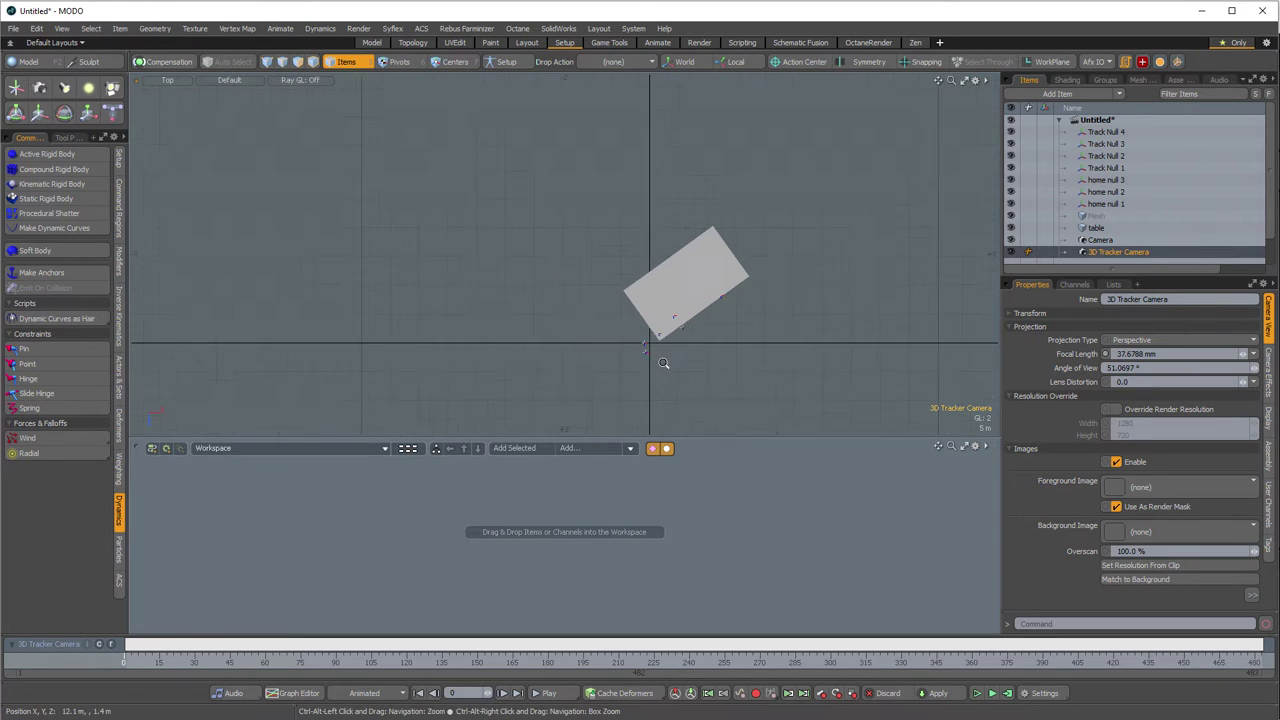
pyautogui.hotkey('alt', 'space')
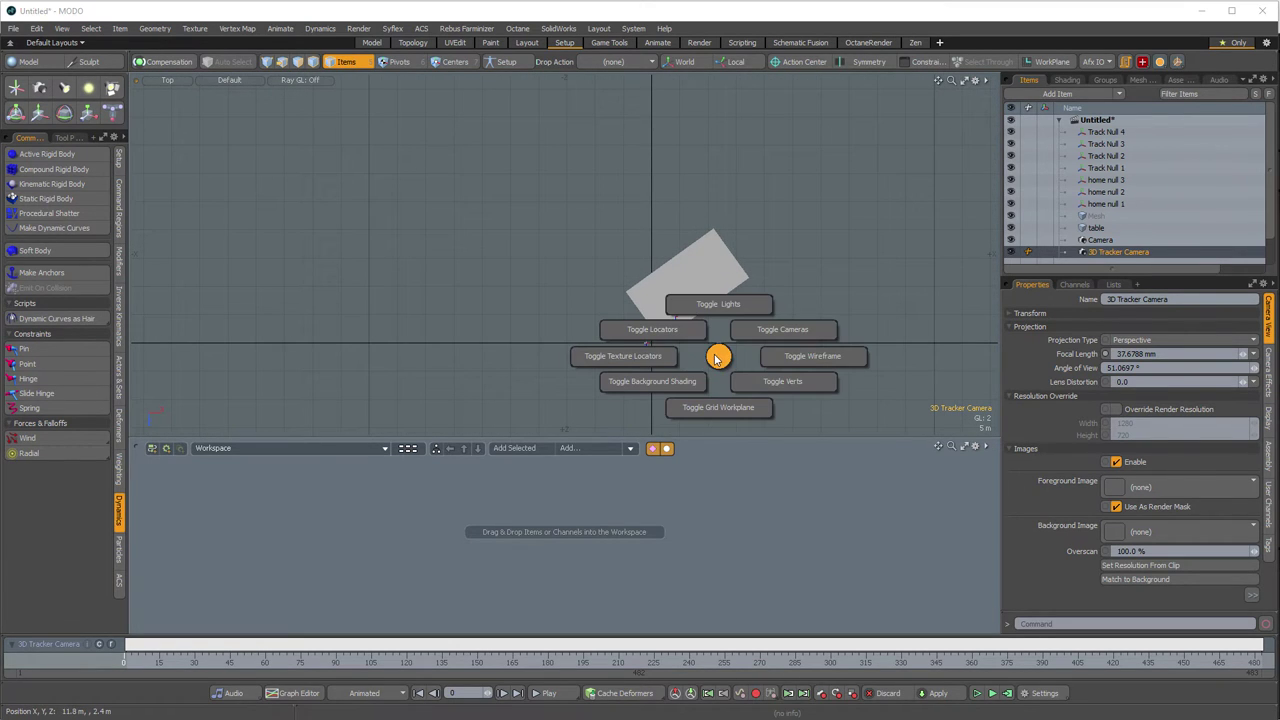
pyautogui.click(790, 295)
pyautogui.keyDown('alt'); pyautogui.keyDown('shift'); pyautogui.moveTo(903, 277); pyautogui.dragTo(886, 207); pyautogui.keyUp('shift'); pyautogui.keyUp('alt')
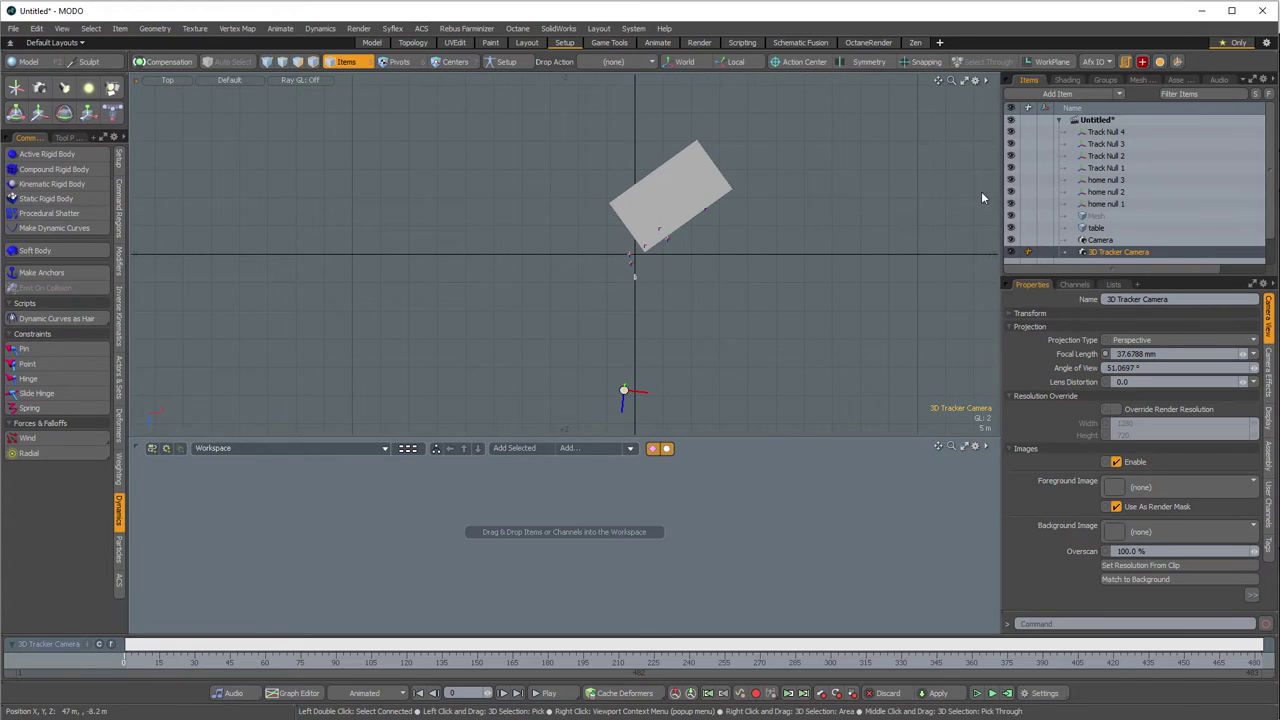
# - Delete the default Camera, Mesh and Directional Light items, and move 3D Tracker Camera to the head of the item list
pyautogui.click(1105, 240)
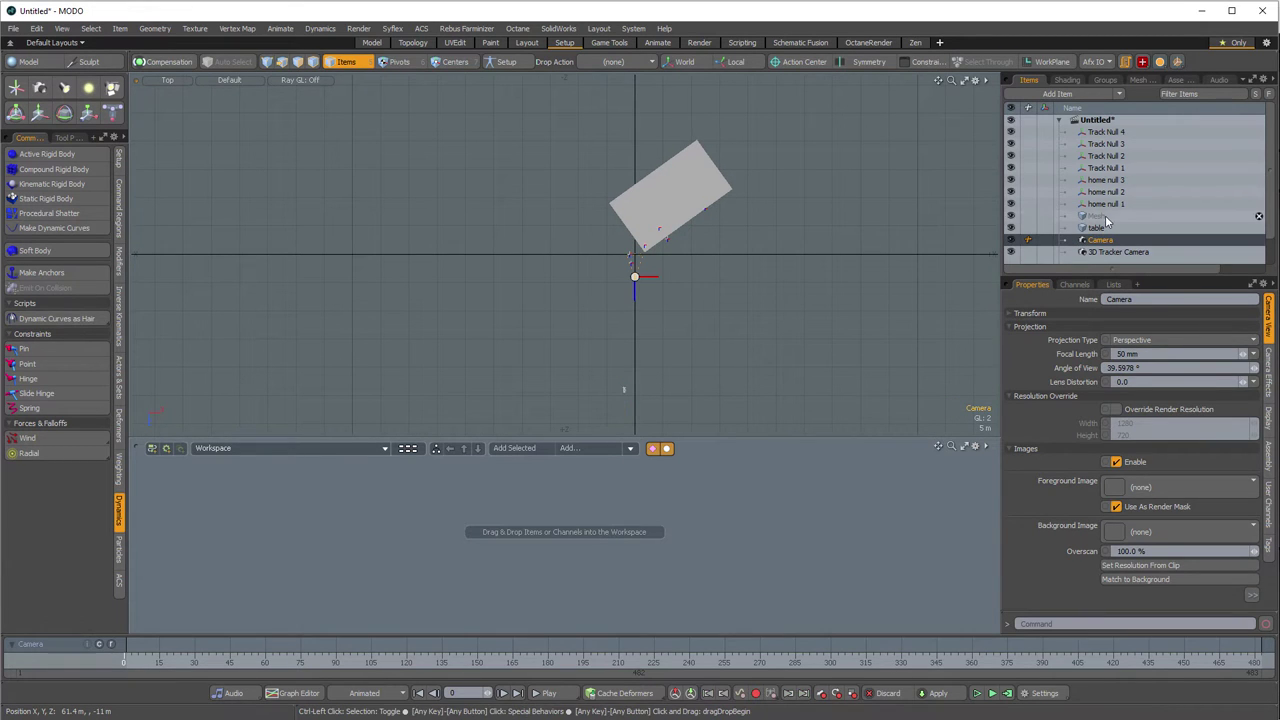
pyautogui.keyDown('ctrl'); pyautogui.click(1105, 215); pyautogui.keyUp('ctrl')
pyautogui.scroll(-1, 1268, 258)
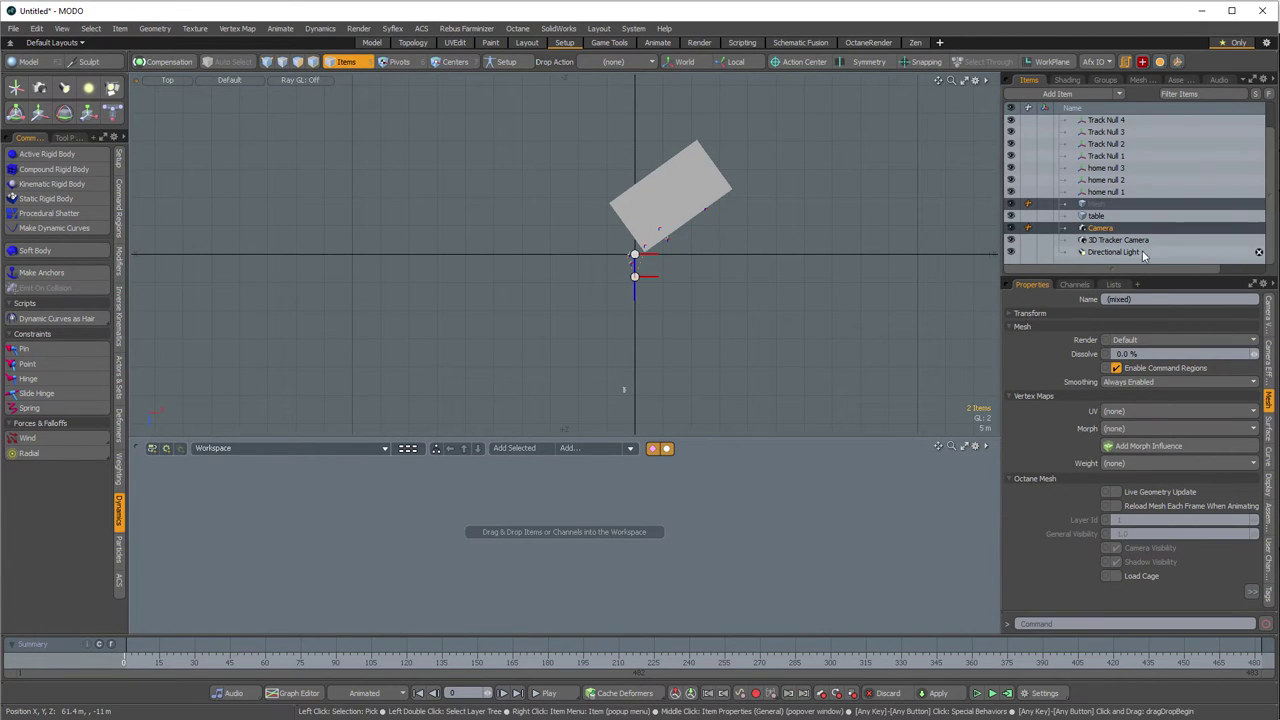
pyautogui.keyDown('ctrl'); pyautogui.click(1139, 251); pyautogui.keyUp('ctrl')
pyautogui.press('Delete')
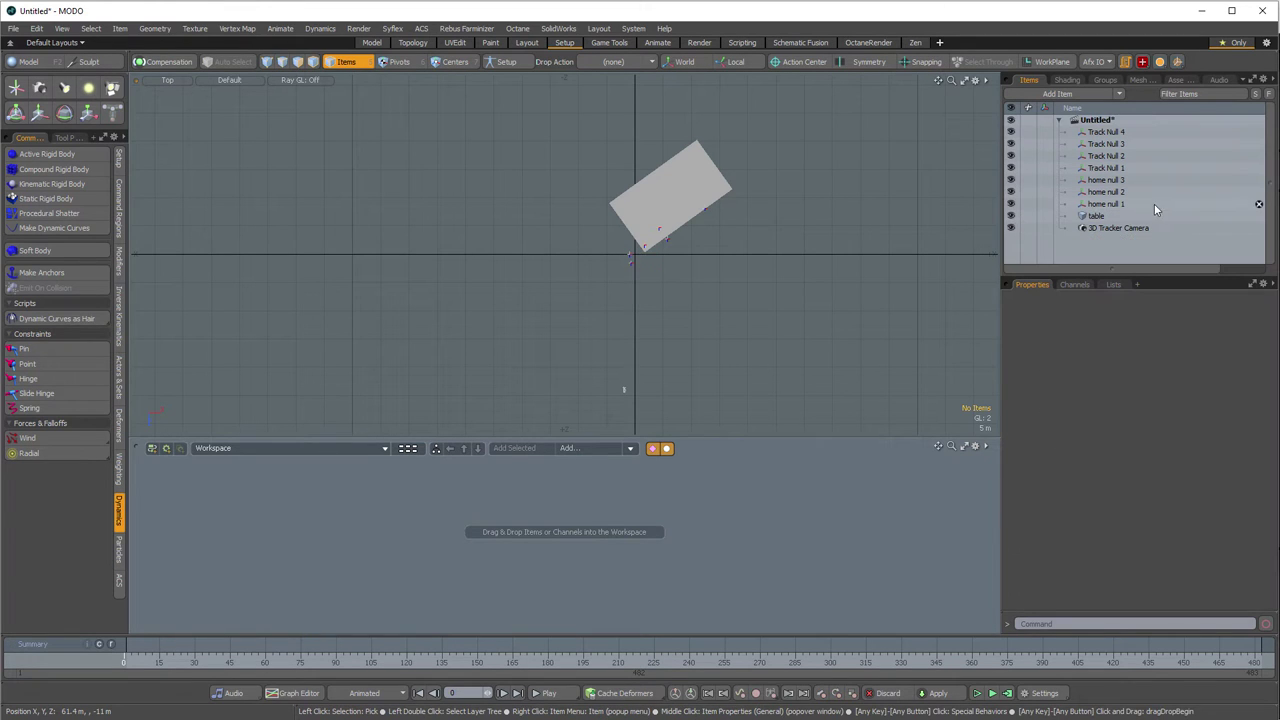
pyautogui.moveTo(1150, 228); pyautogui.dragTo(1145, 130)
# - Enlarge the 3D Tracker Camera's display size in the top view and deselect the camera
pyautogui.click(661, 338)
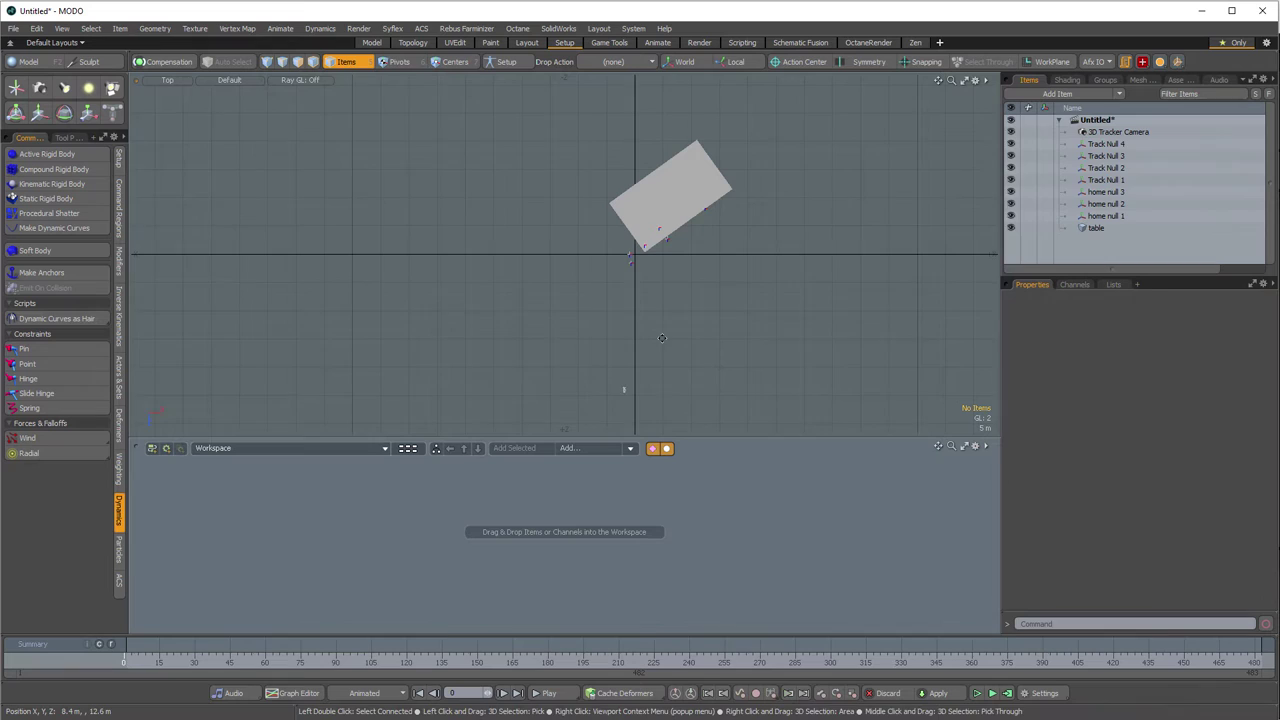
pyautogui.click(624, 373)
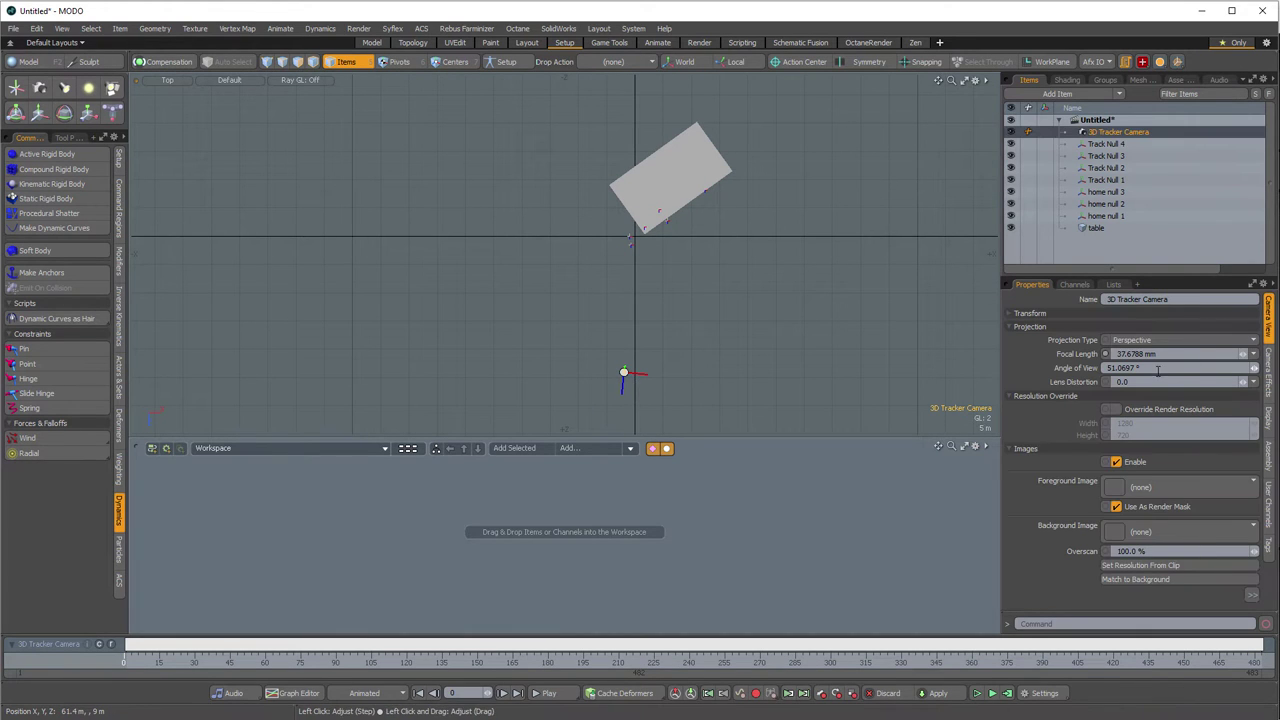
pyautogui.click(1265, 418)
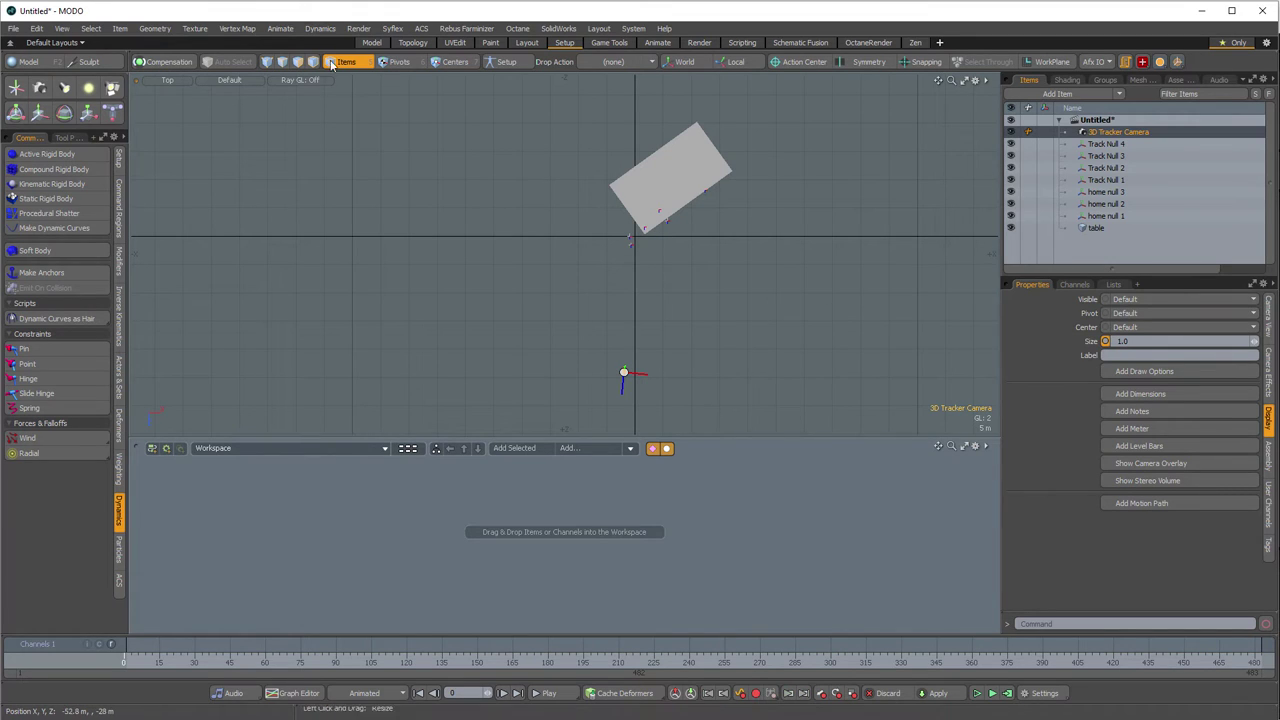
pyautogui.press('h')
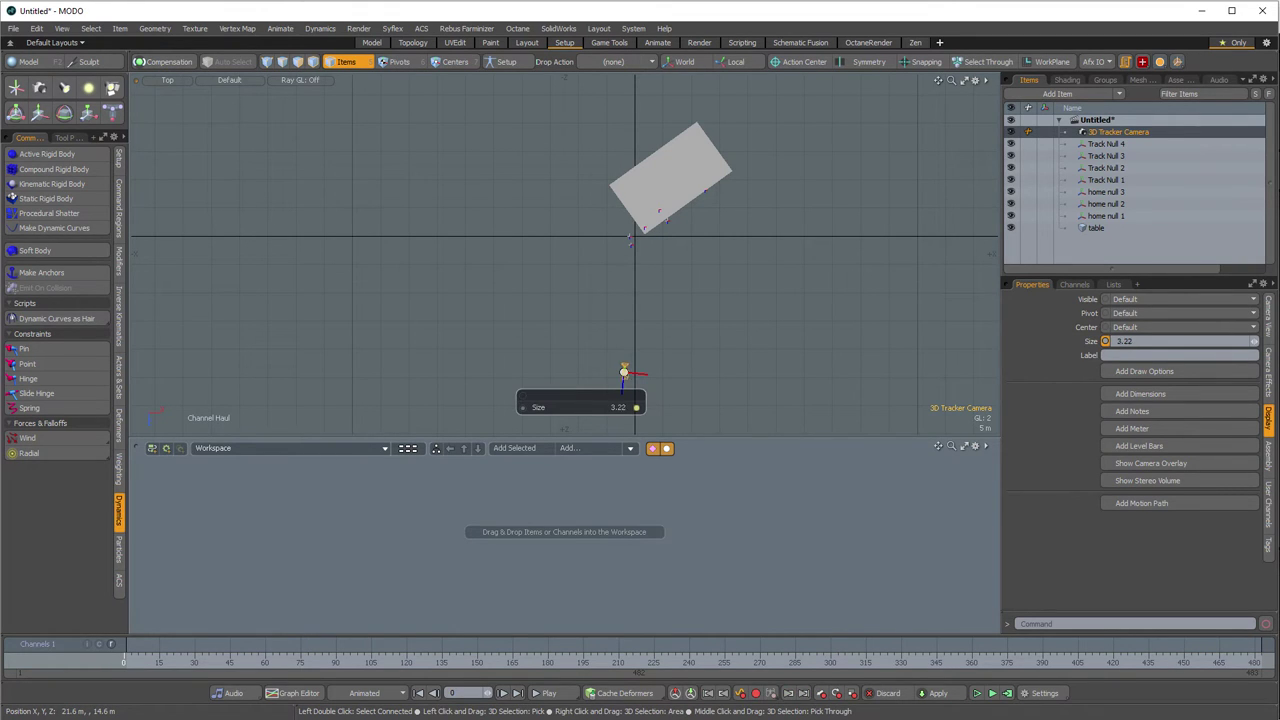
pyautogui.click(783, 344)
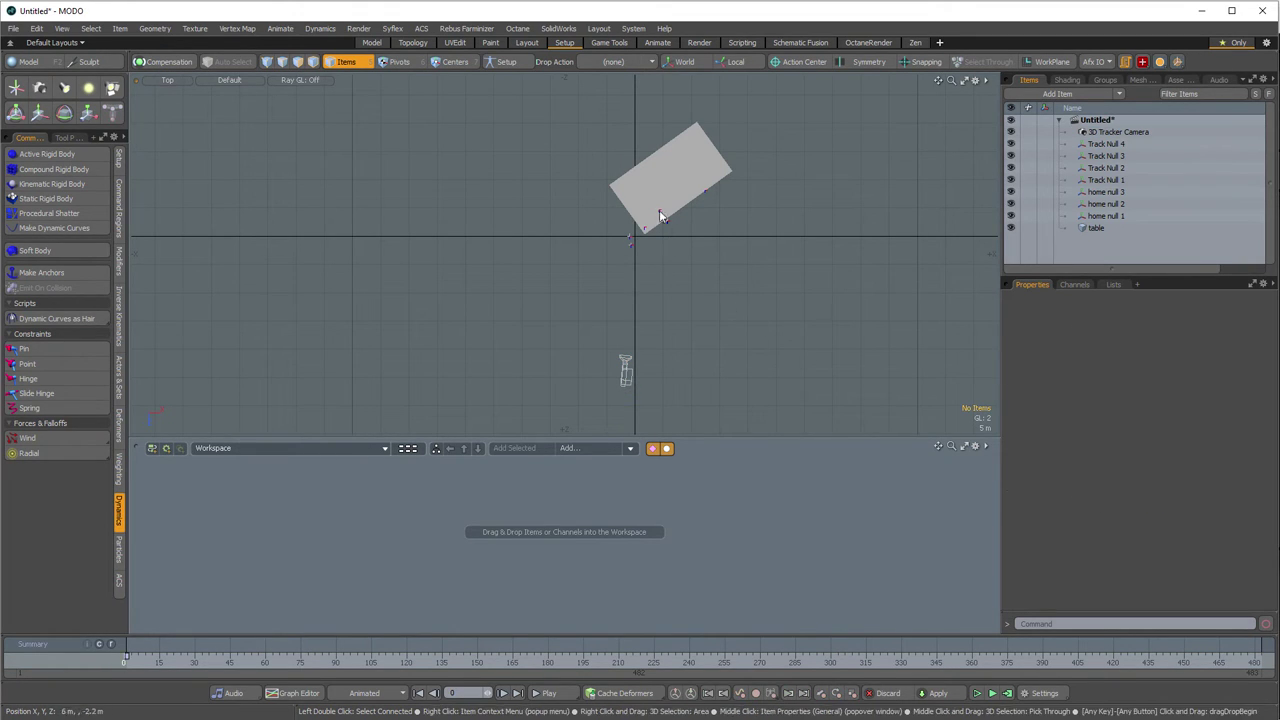
# - Select home null 1, home null 2 and home null 3 to compare their positions with the table's nearest corner
pyautogui.scroll(6, 650, 225)
pyautogui.click(564, 349)
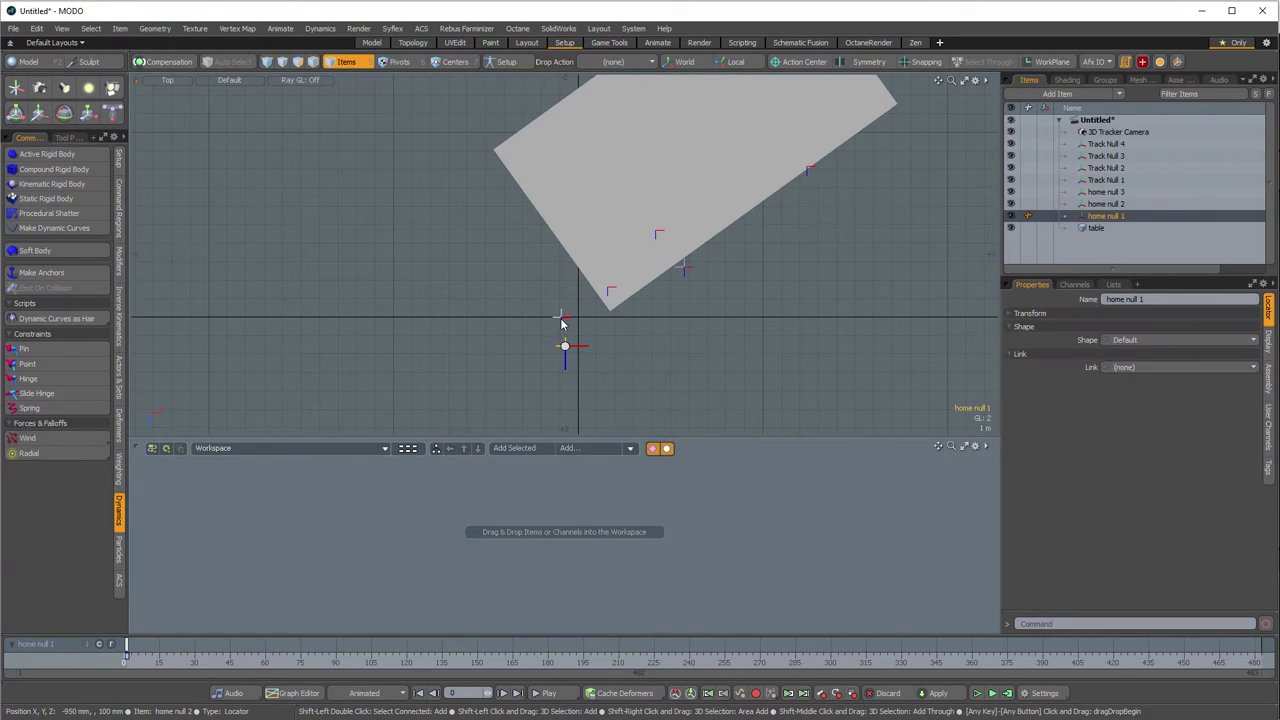
pyautogui.keyDown('shift'); pyautogui.click(562, 318); pyautogui.keyUp('shift')
pyautogui.keyDown('shift'); pyautogui.click(607, 289); pyautogui.keyUp('shift')
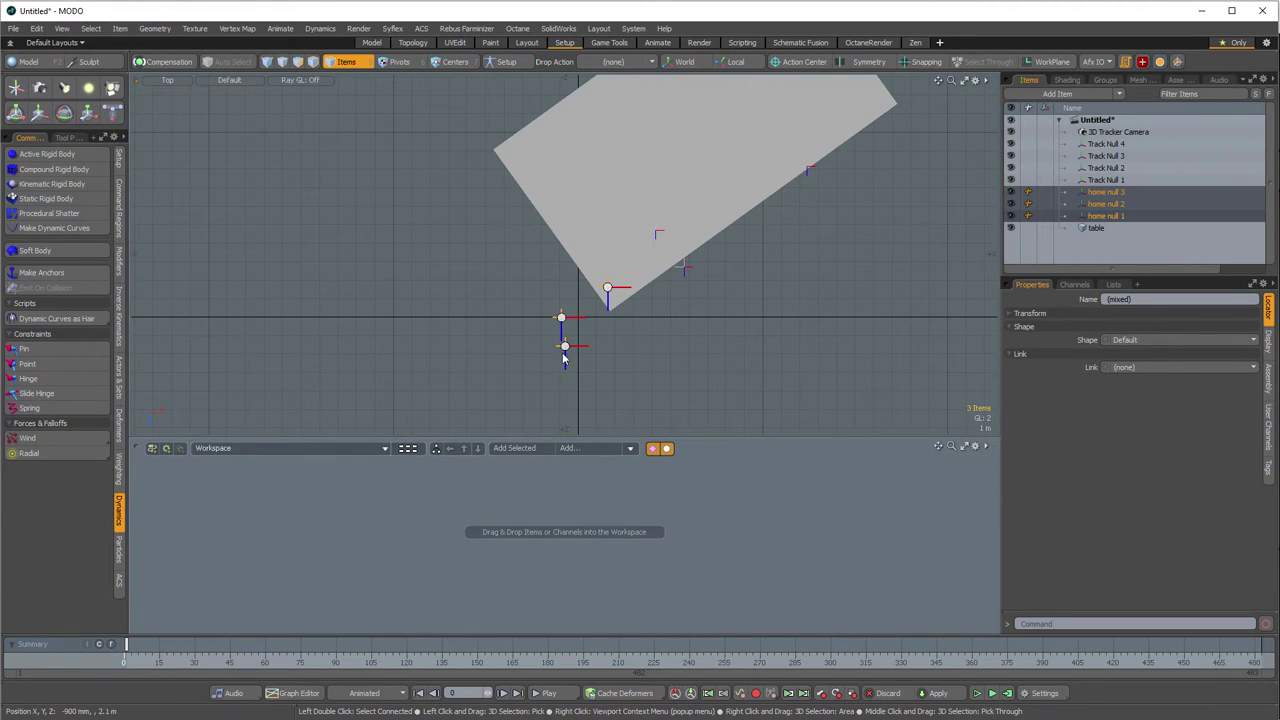
# - Set the table mesh's X, Y and Z scale to 175%
pyautogui.click(603, 197)
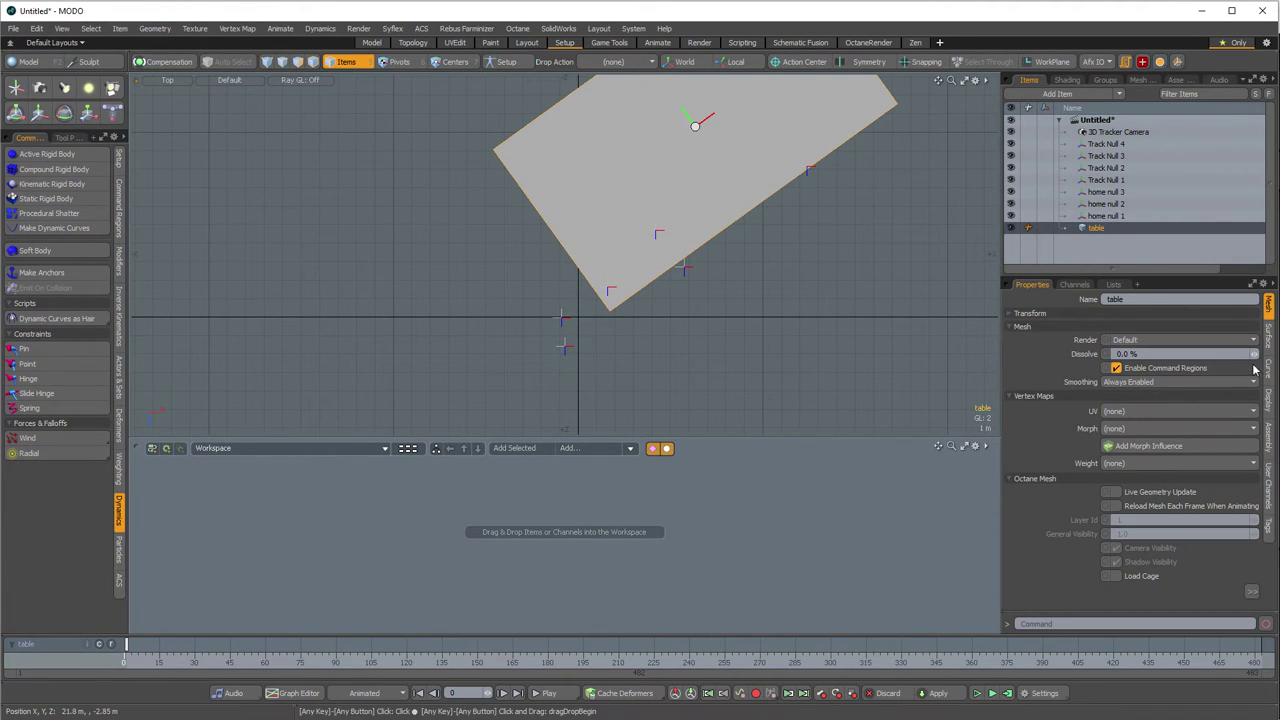
pyautogui.click(1028, 313)
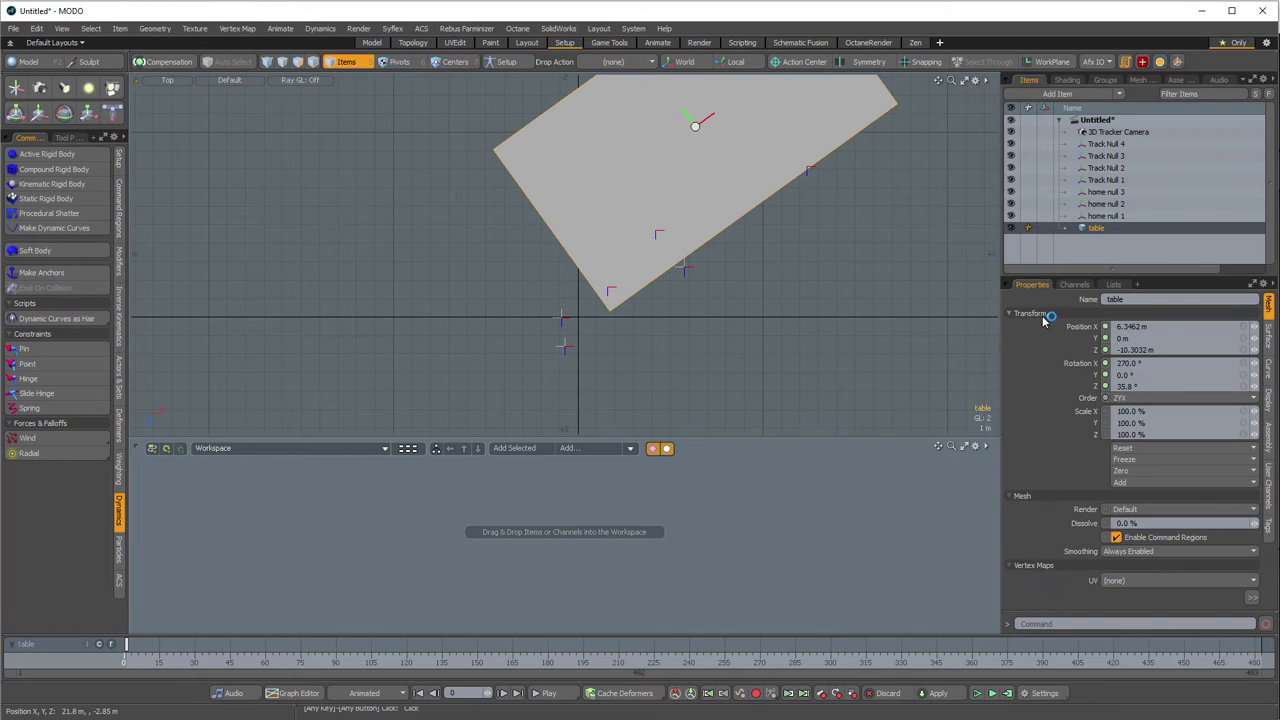
pyautogui.click(1165, 410)
pyautogui.write('1')
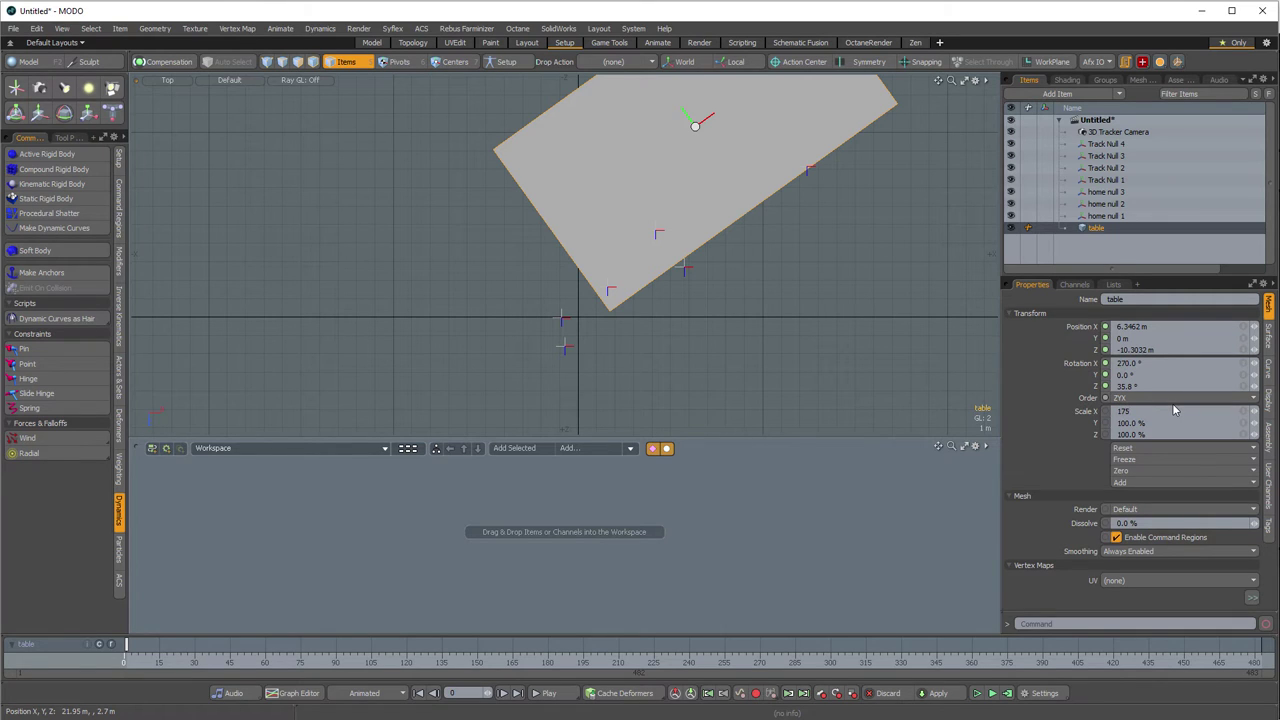
pyautogui.write('75')
pyautogui.press('Return')
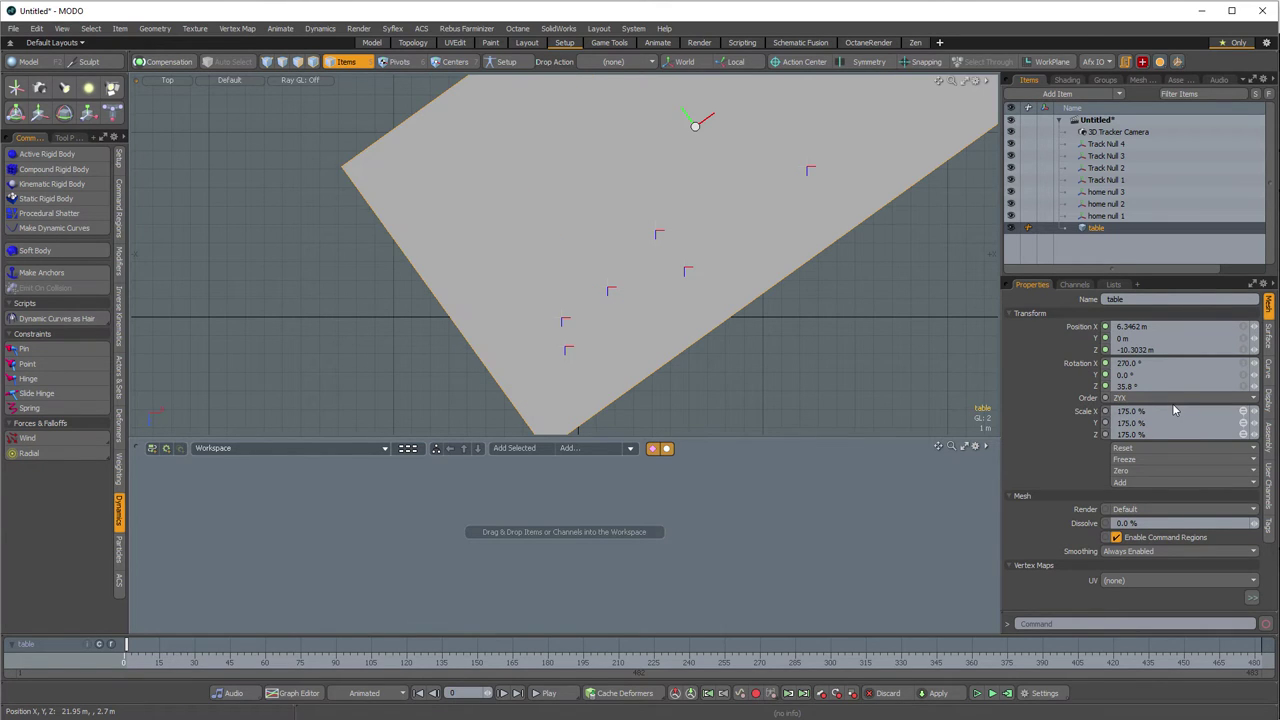
# - Check the scaled table against the nulls in the top view and through the 3D Tracker Camera
pyautogui.scroll(-4, 726, 229)
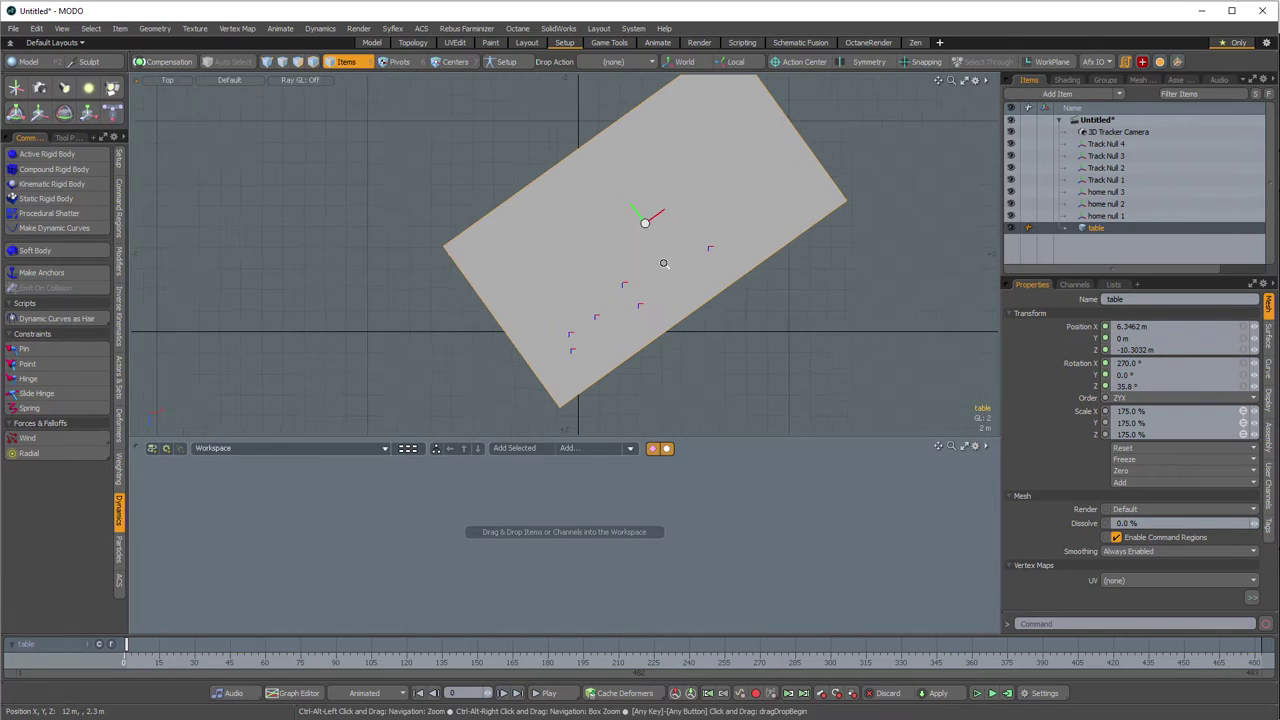
pyautogui.scroll(-1, 663, 263)
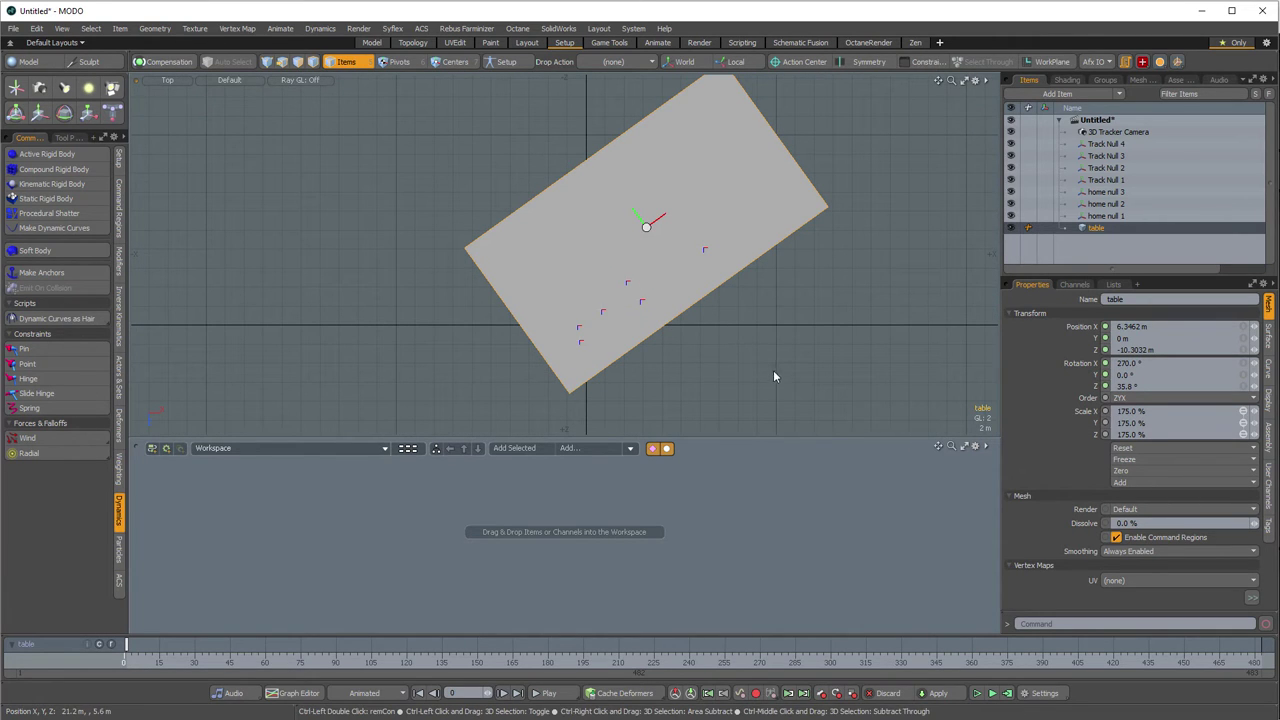
pyautogui.hotkey('ctrl', 'space')
pyautogui.click(637, 217)
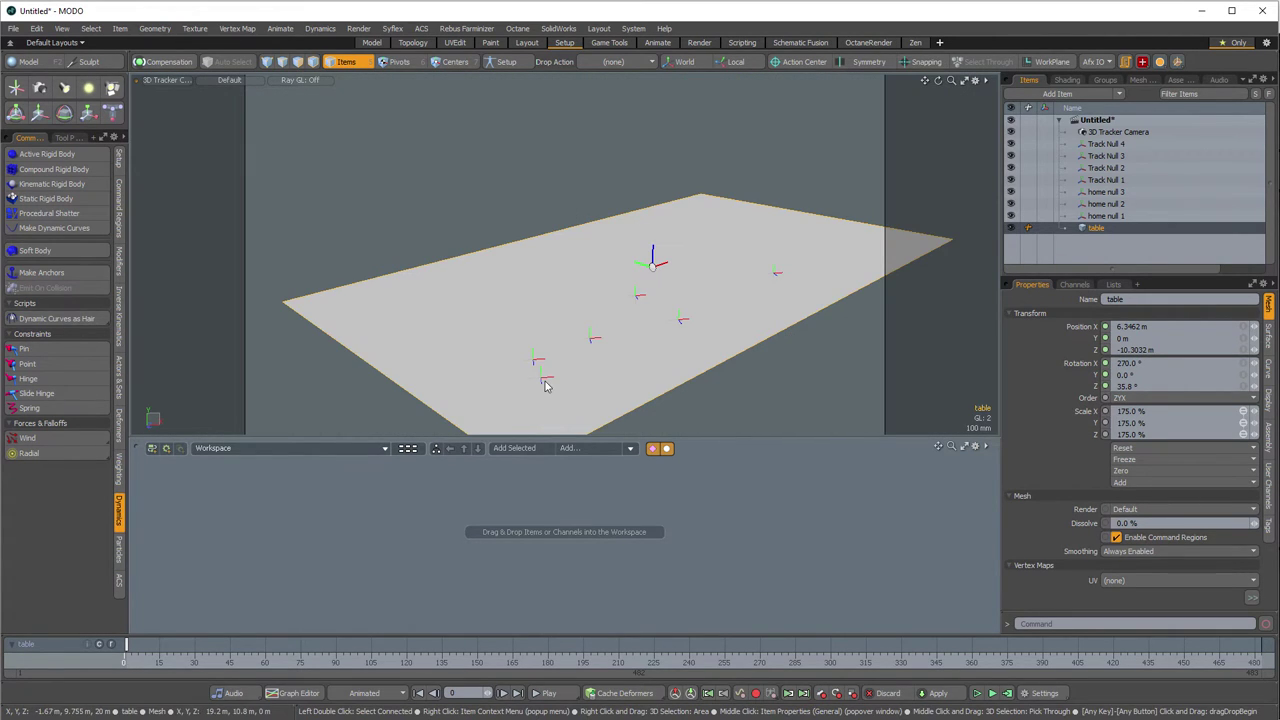
pyautogui.click(538, 365)
pyautogui.click(594, 338)
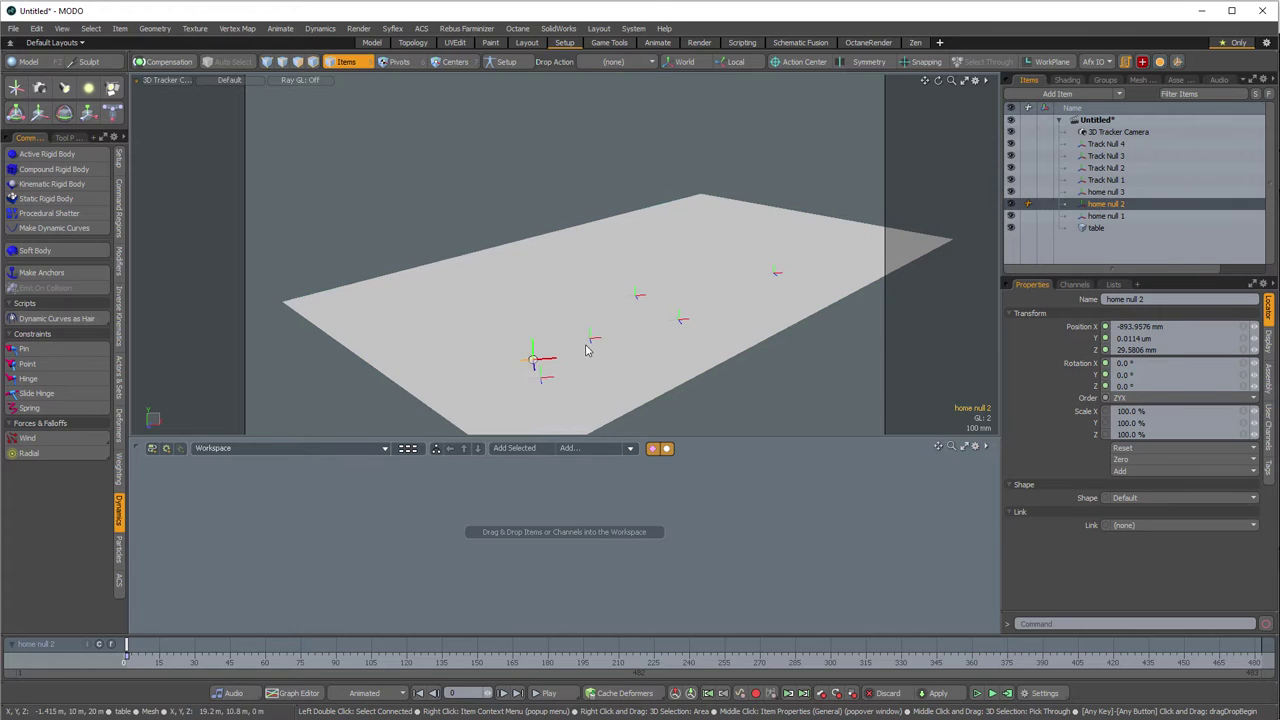
pyautogui.click(597, 368)
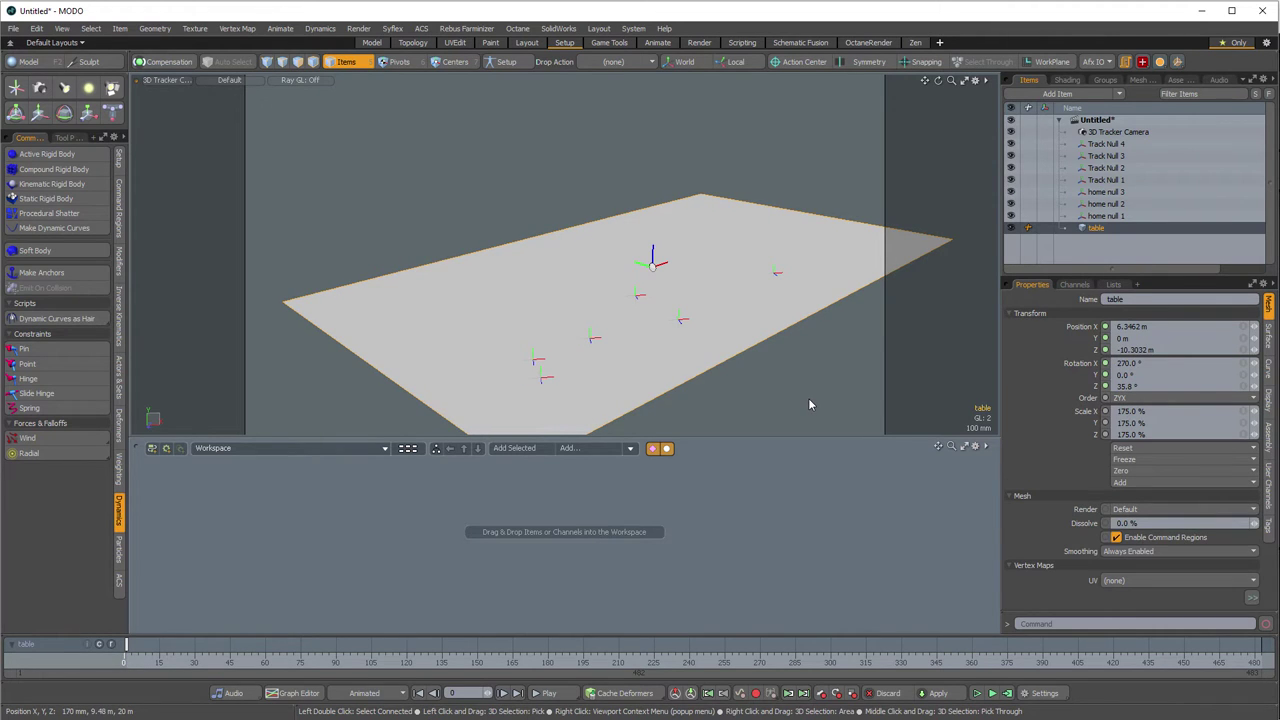
# - Load the image Camera Track_0000 as the background image of the 3D Tracker Camera
pyautogui.click(1118, 132)
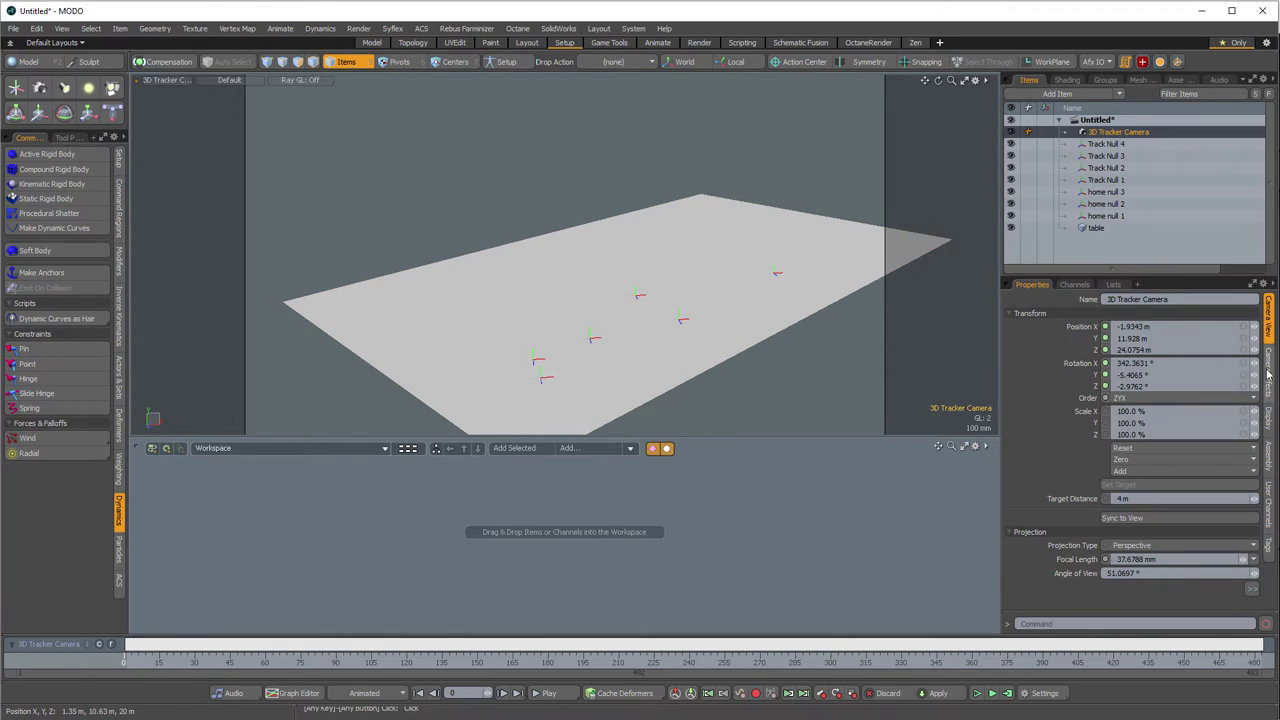
pyautogui.click(1010, 316)
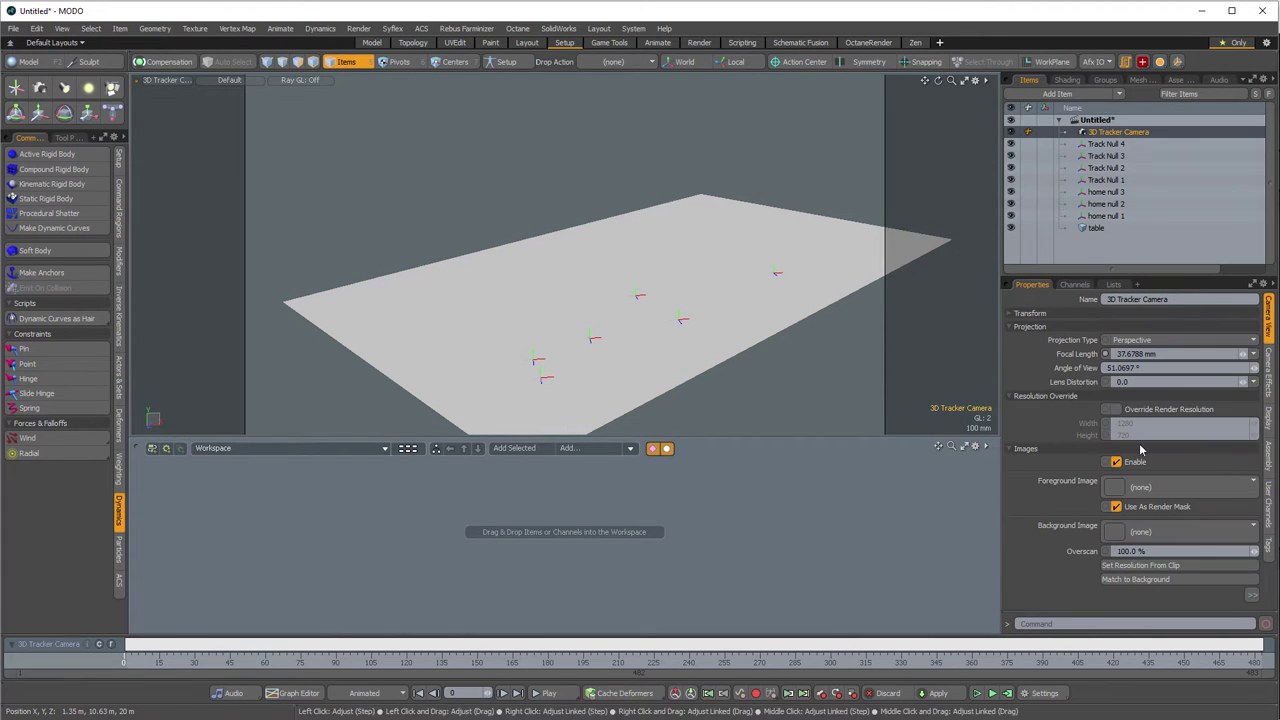
pyautogui.click(1180, 532)
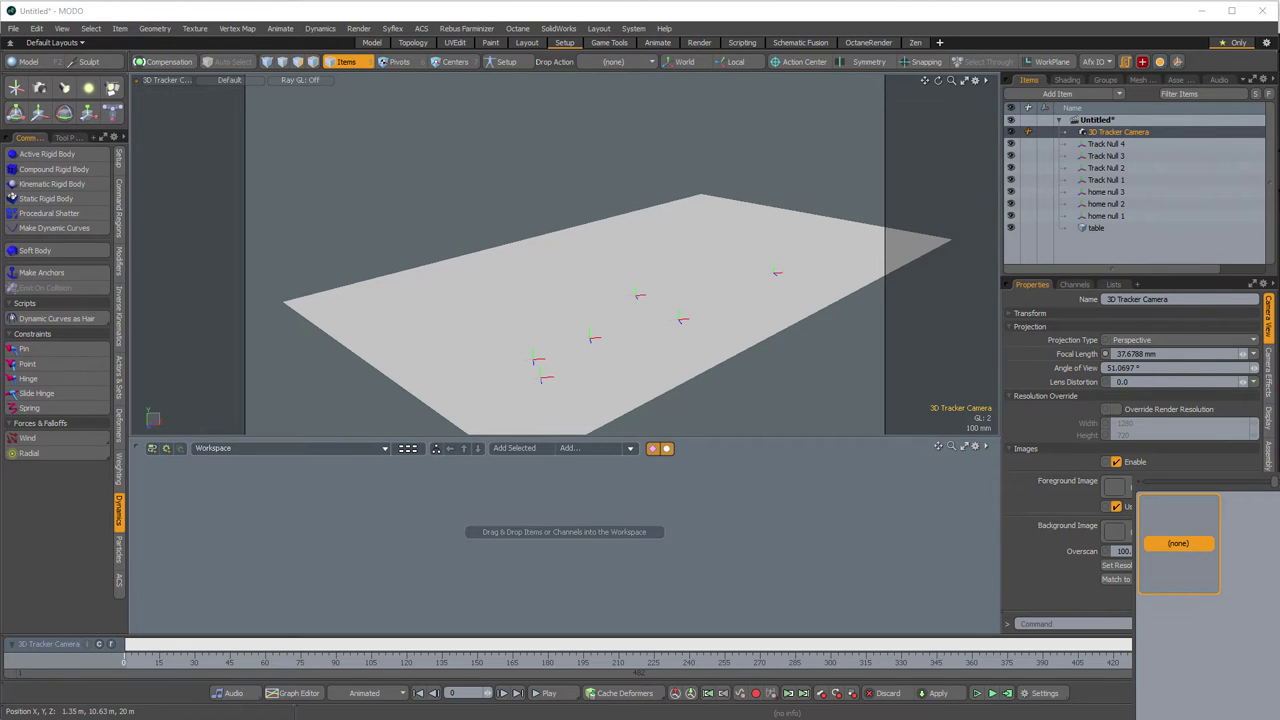
pyautogui.click(1178, 543)
pyautogui.moveTo(797, 183); pyautogui.dragTo(413, 2)
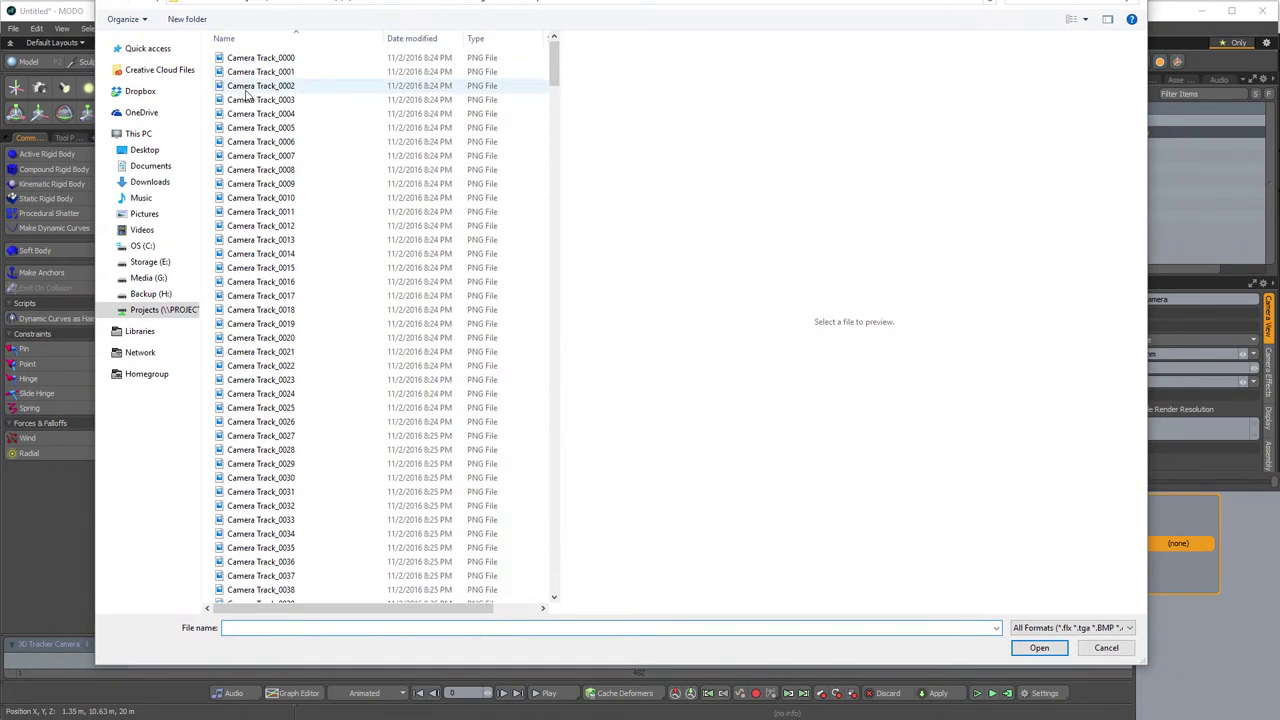
pyautogui.click(290, 60)
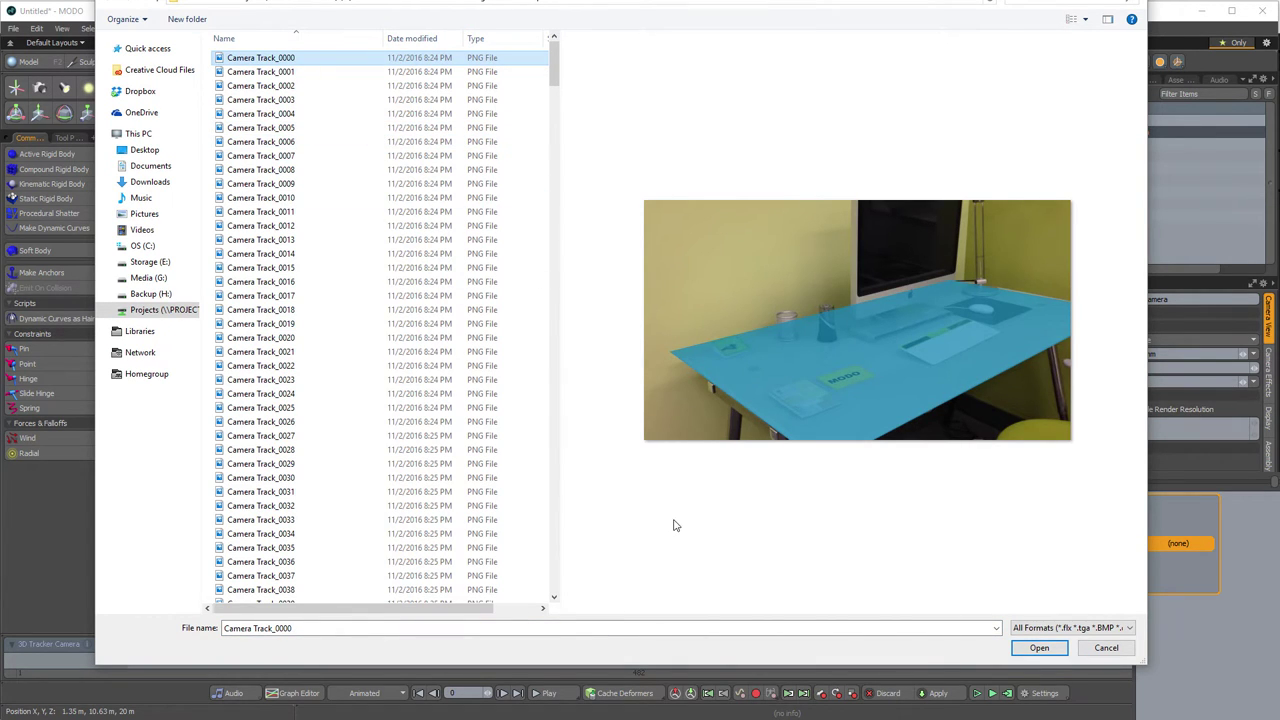
pyautogui.click(1030, 648)
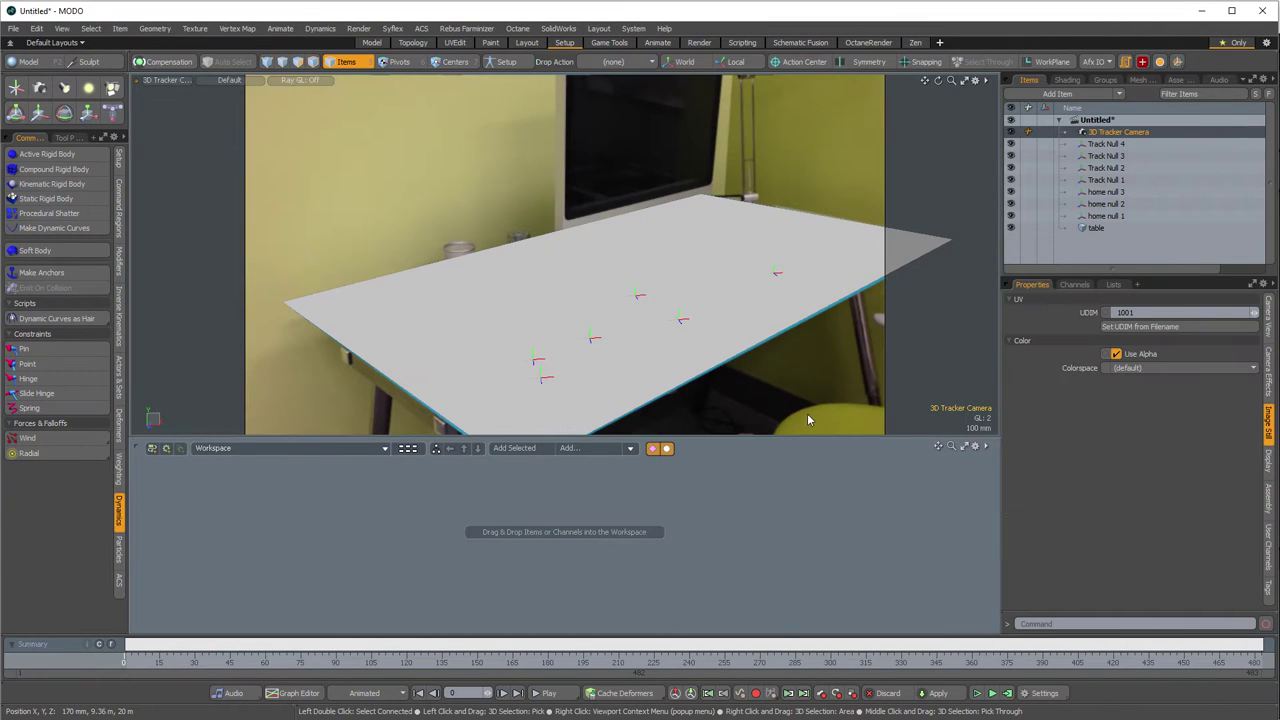
# - Switch the camera view to wireframe shading and check the table outline and nulls against the background footage
pyautogui.hotkey('ctrl', 'shift', 'space')
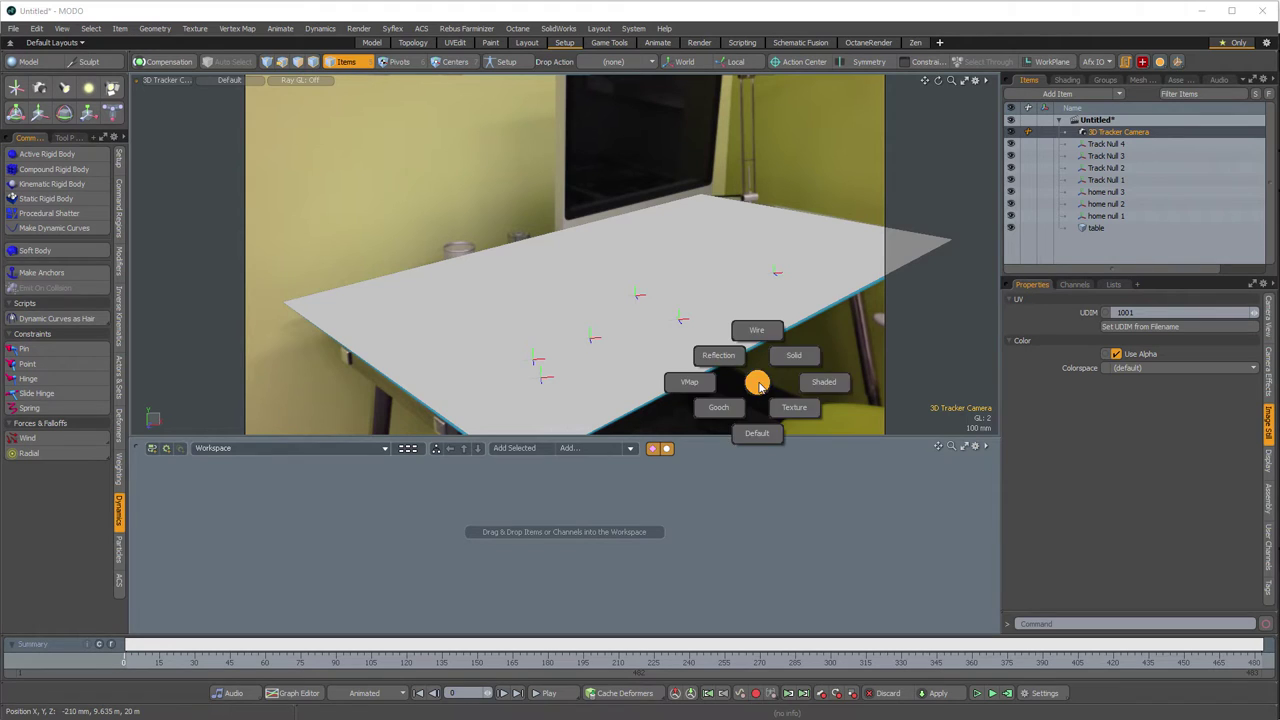
pyautogui.click(757, 330)
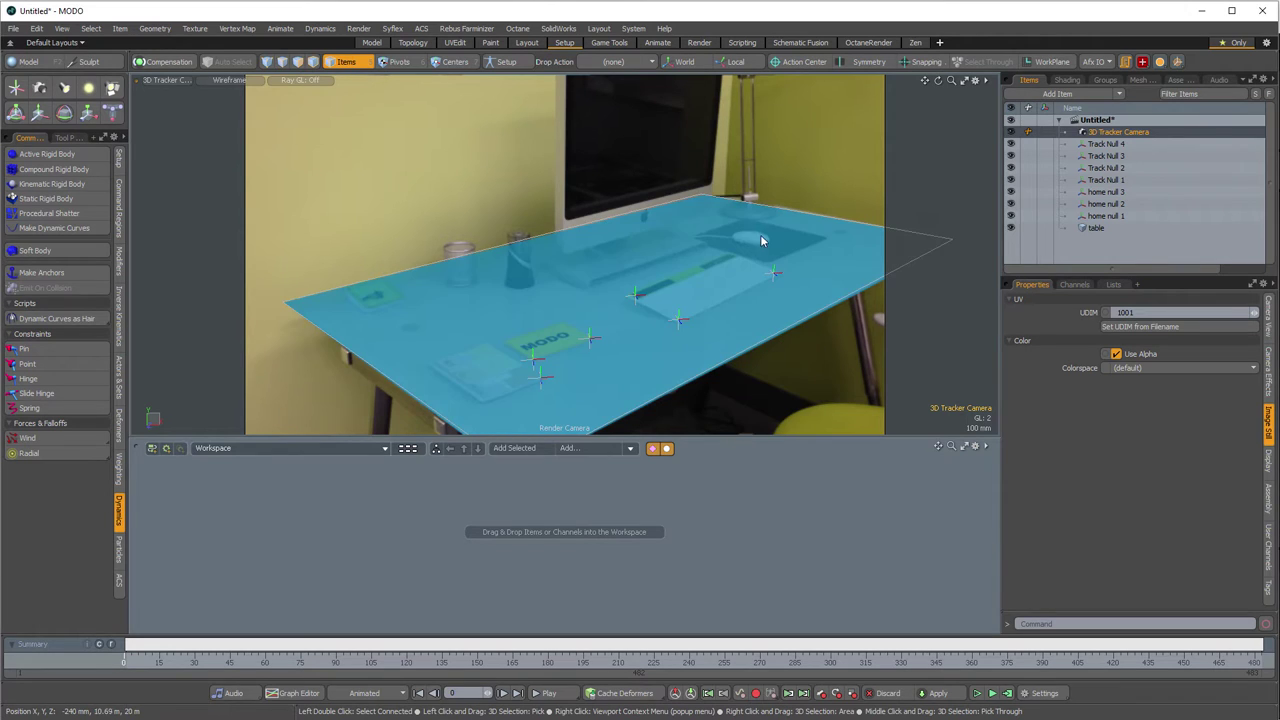
pyautogui.click(449, 263)
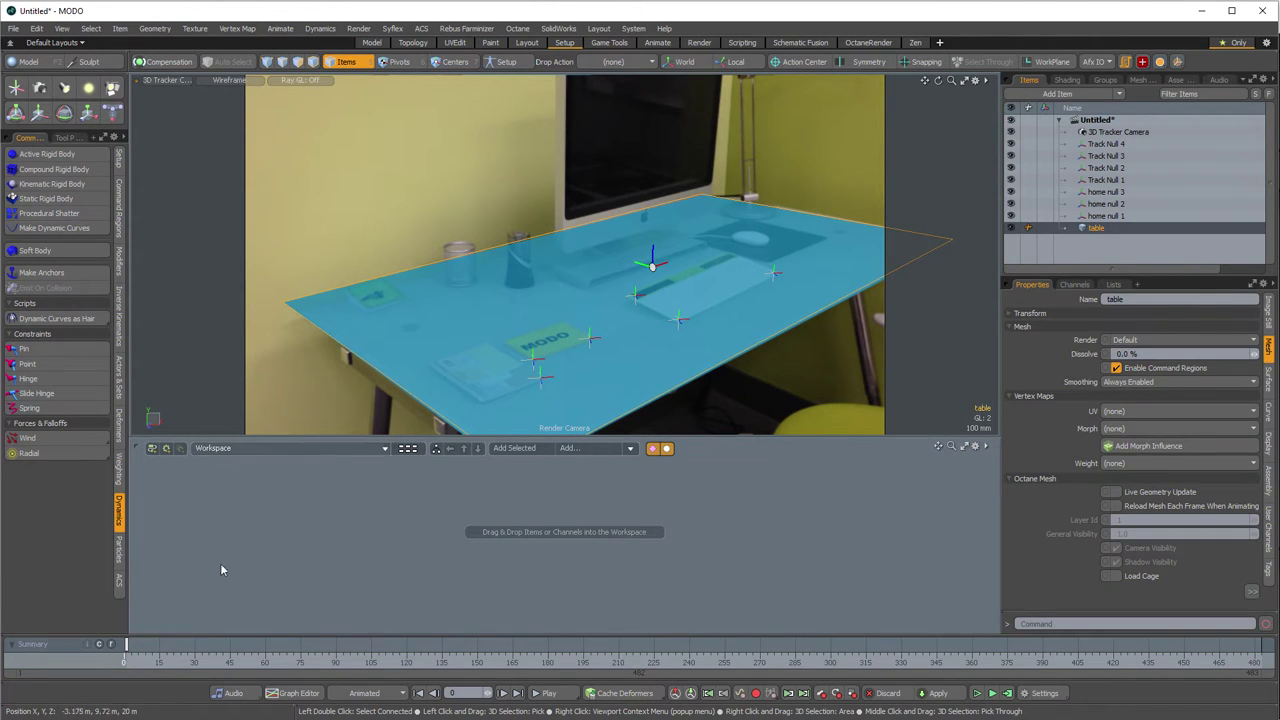
pyautogui.moveTo(127, 660)
pyautogui.mouseDown()
pyautogui.moveTo(877, 662)
pyautogui.moveTo(126, 662)
pyautogui.mouseUp()
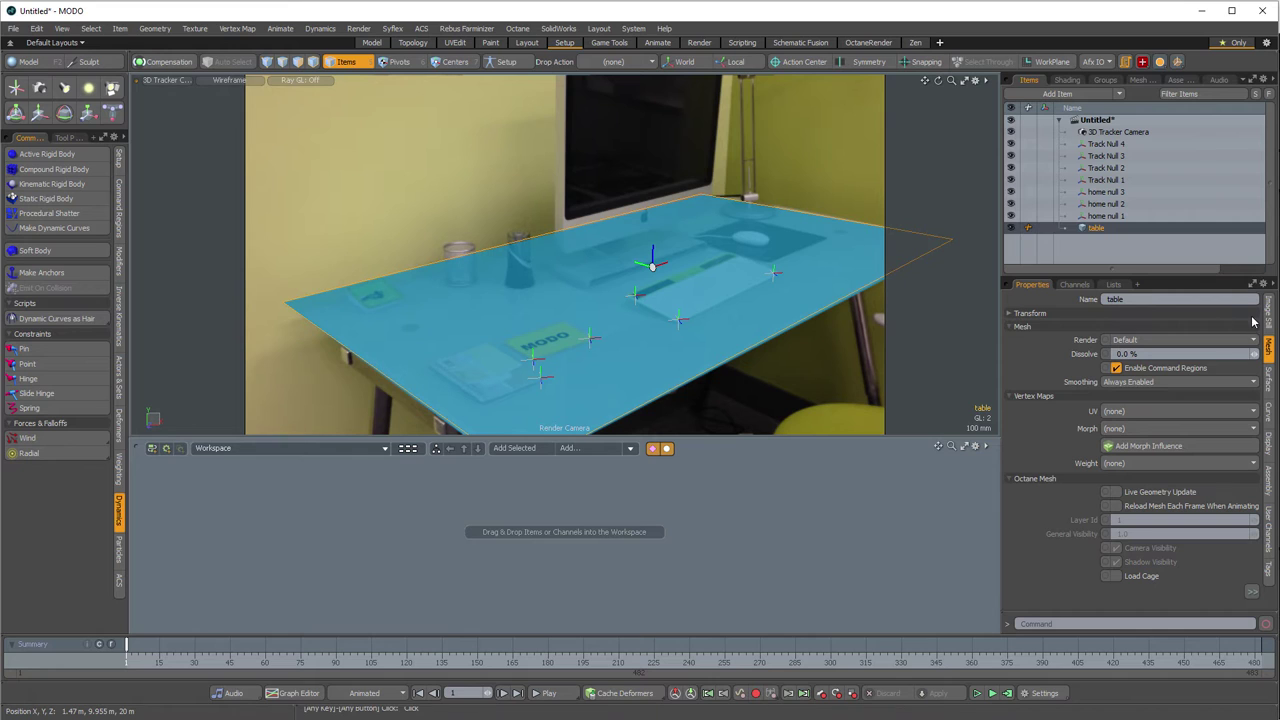
# - Clear the 3D Tracker Camera's background image and return the viewport to default shading
pyautogui.click(1123, 131)
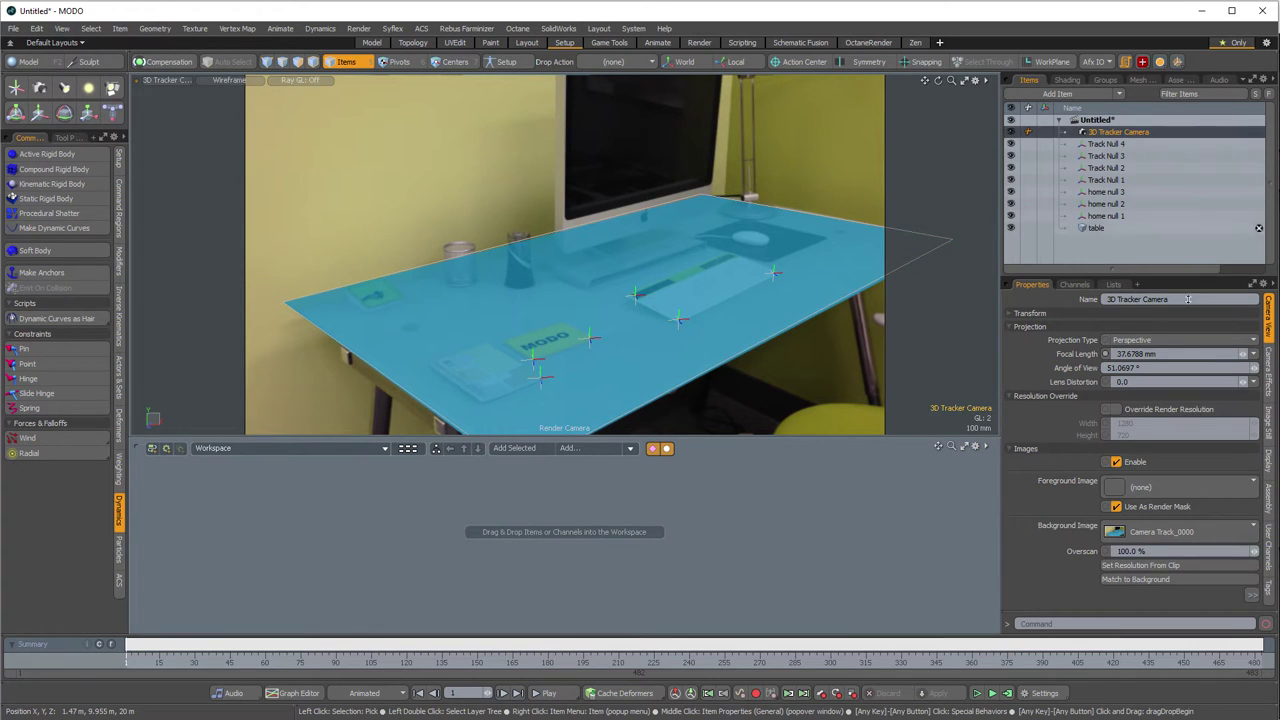
pyautogui.click(1157, 531)
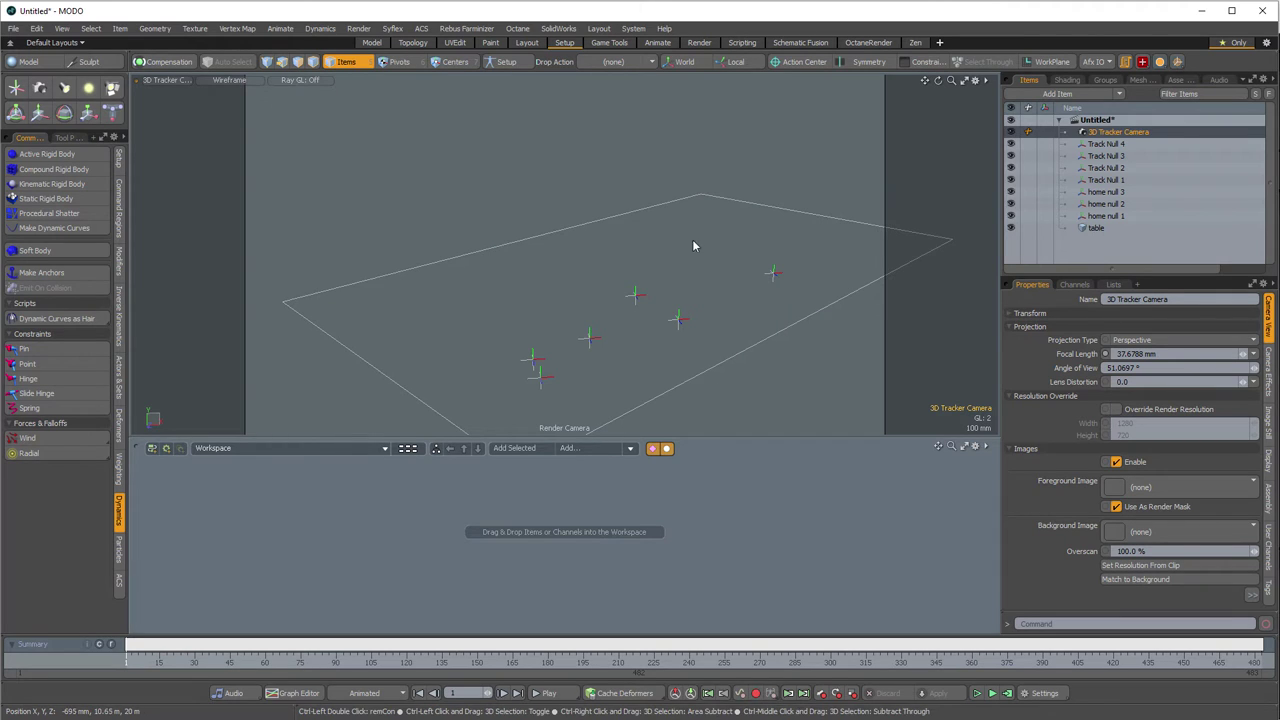
pyautogui.hotkey('ctrl', 'space')
pyautogui.click(693, 381)
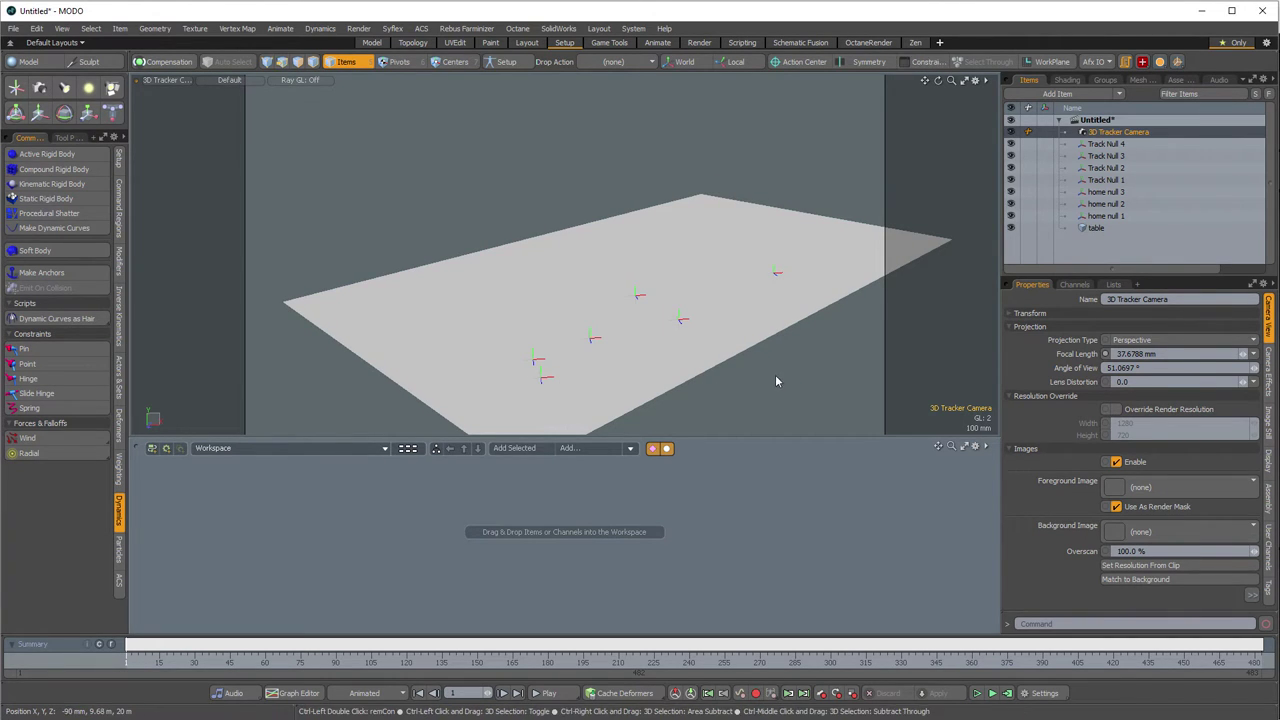
# - Examine the layout of the table, nulls and 3D Tracker Camera in the top view
pyautogui.hotkey('ctrl', 'space')
pyautogui.click(777, 323)
pyautogui.keyDown('alt'); pyautogui.keyDown('shift'); pyautogui.moveTo(742, 305); pyautogui.dragTo(686, 323); pyautogui.keyUp('shift'); pyautogui.keyUp('alt')
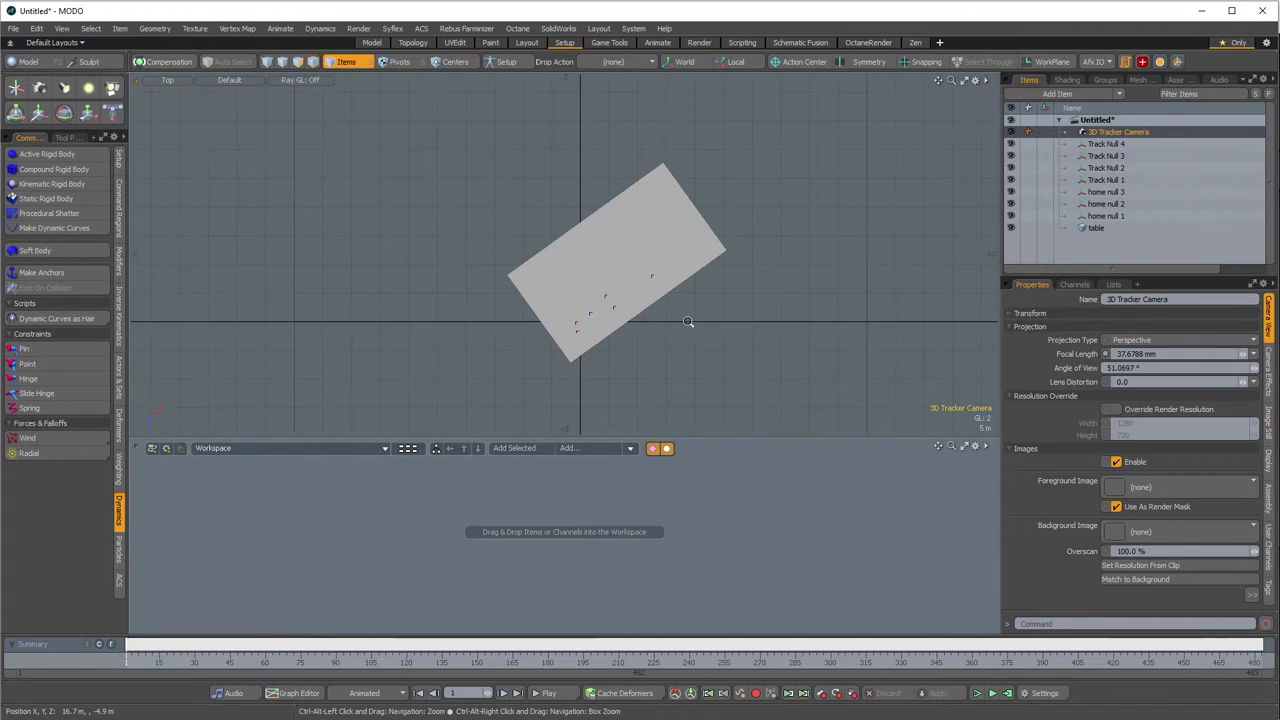
pyautogui.scroll(-2, 670, 300)
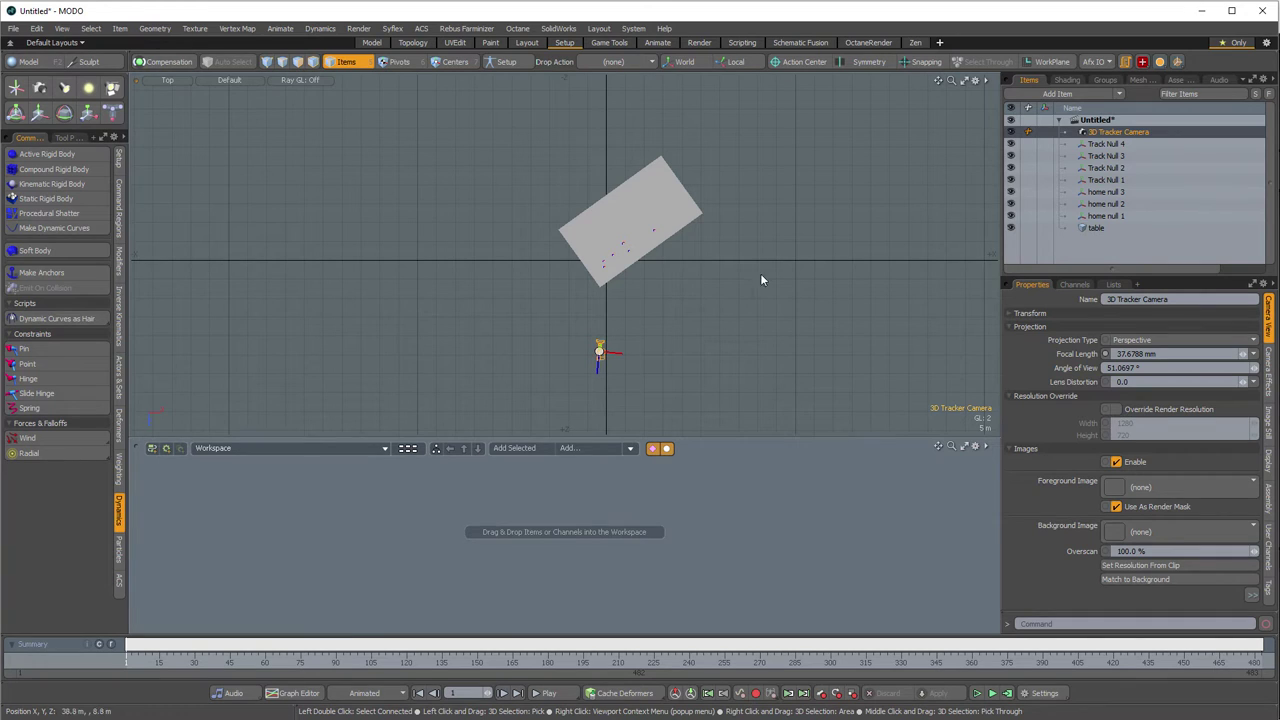
# - In the right view, select home null 1 through home null 3 and inspect their height and transform values
pyautogui.hotkey('ctrl', 'space')
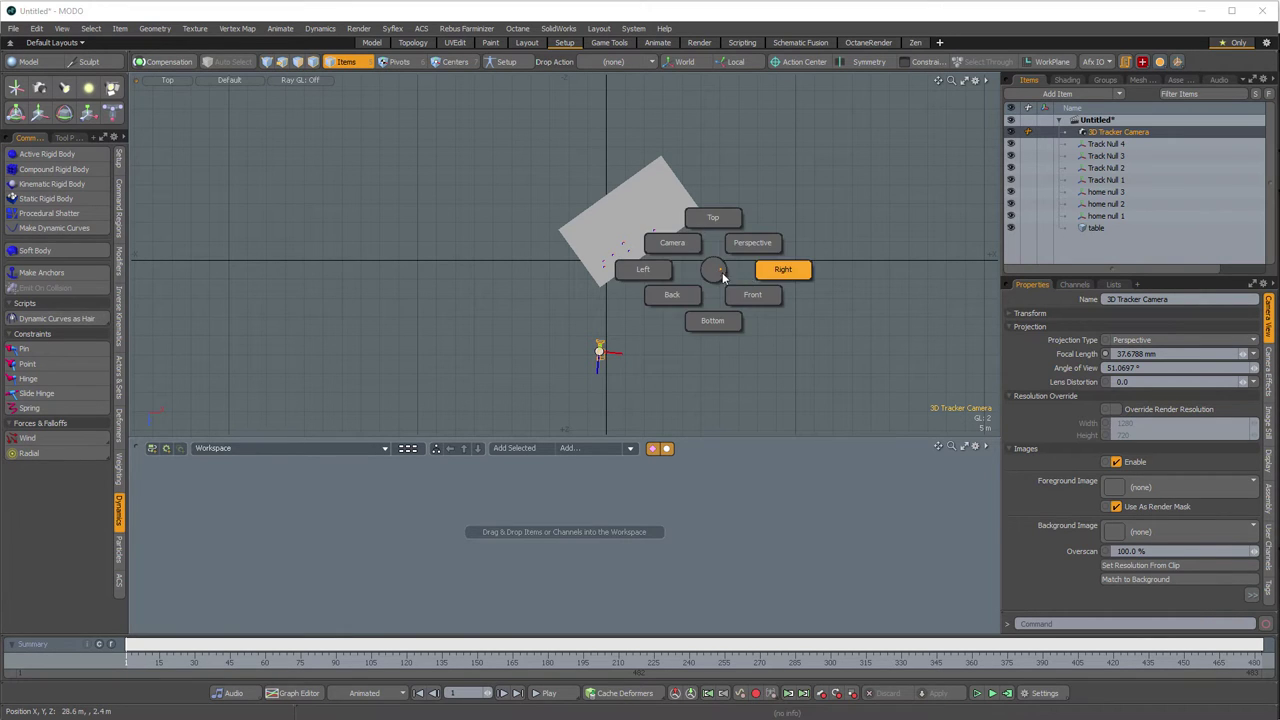
pyautogui.click(740, 273)
pyautogui.keyDown('ctrl'); pyautogui.keyDown('alt'); pyautogui.moveTo(659, 252); pyautogui.dragTo(615, 248, button='right'); pyautogui.keyUp('alt'); pyautogui.keyUp('ctrl')
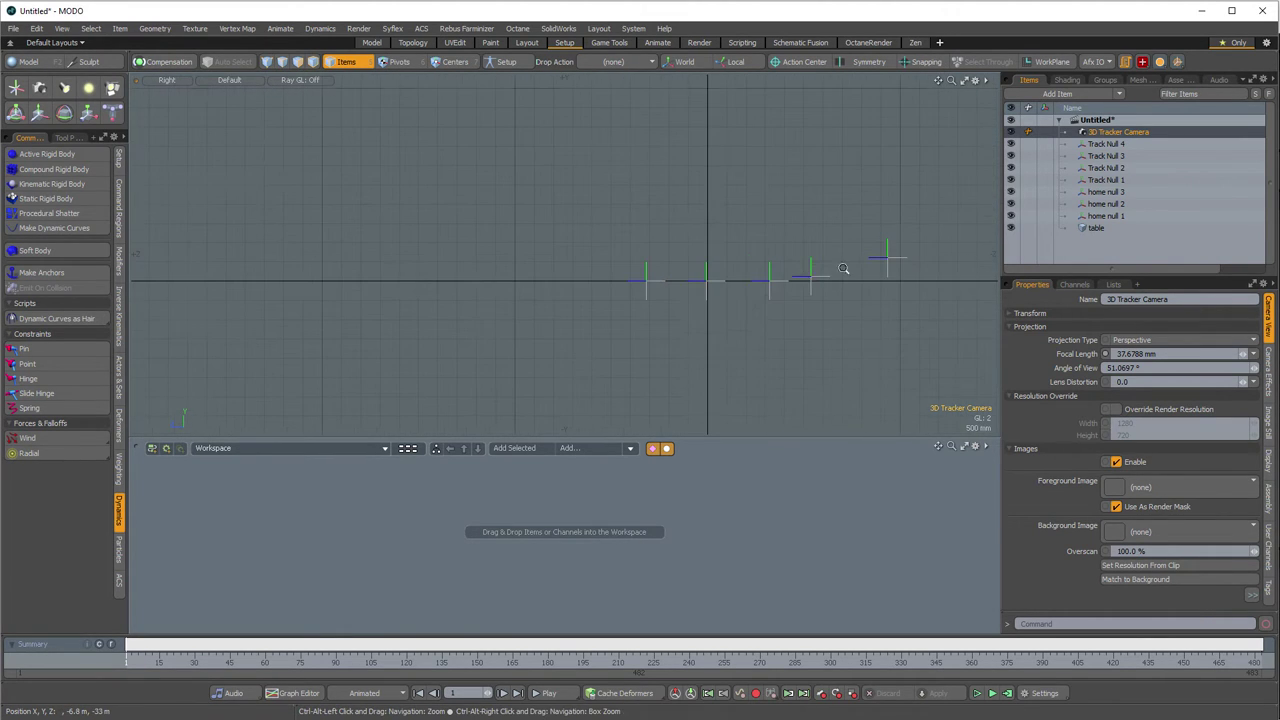
pyautogui.click(1106, 215)
pyautogui.keyDown('shift'); pyautogui.click(1106, 192); pyautogui.keyUp('shift')
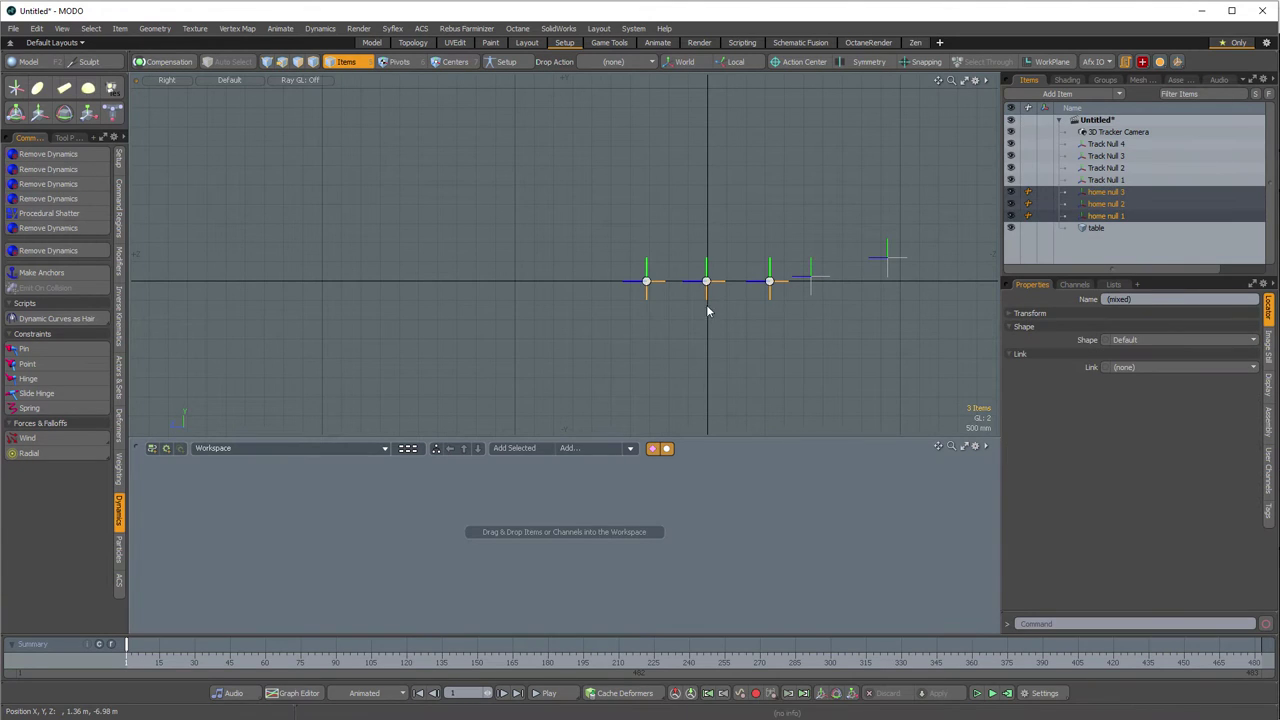
pyautogui.click(1077, 316)
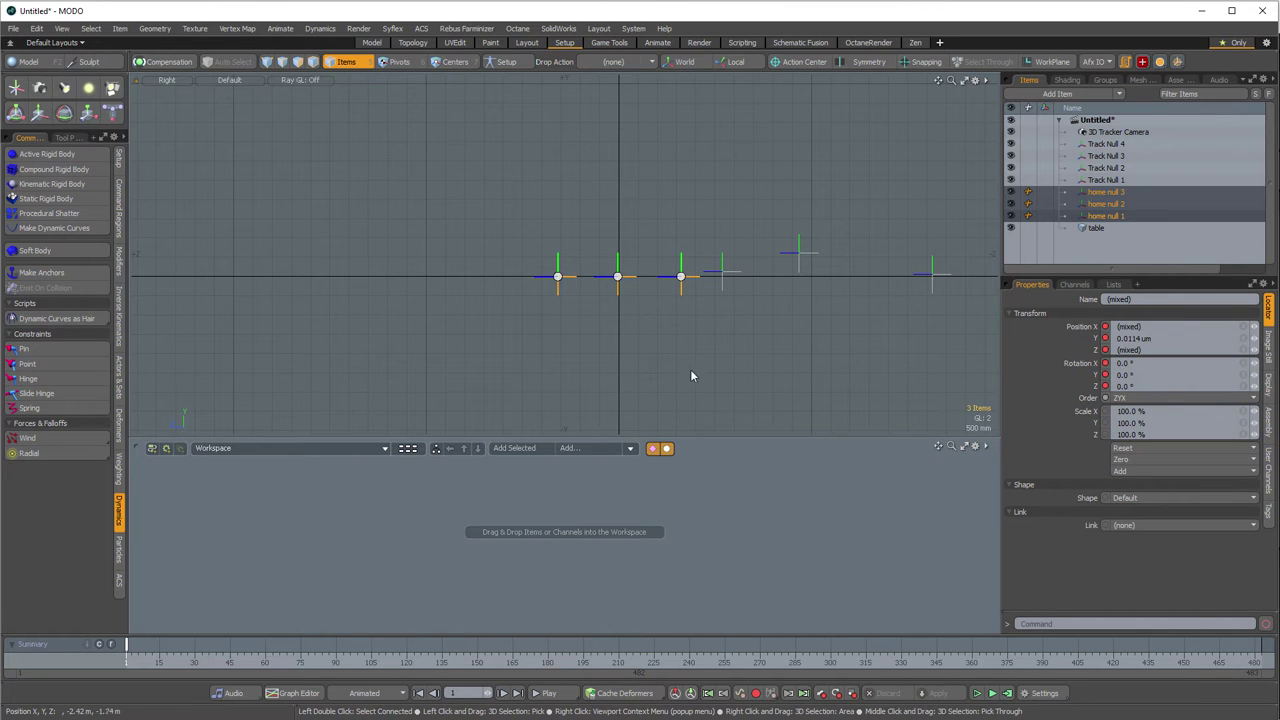
pyautogui.click(718, 362)
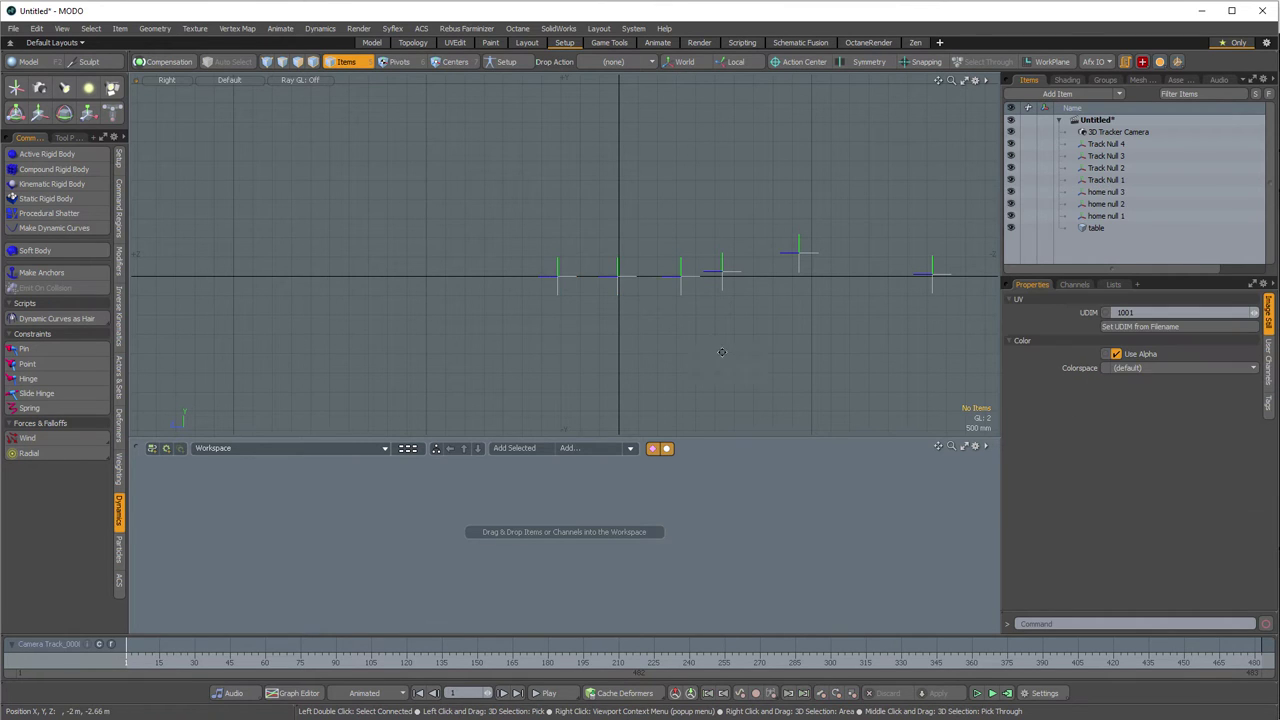
# - Add a locator at the scene origin and rename it Master
pyautogui.scroll(-2, 740, 185)
pyautogui.keyDown('alt'); pyautogui.moveTo(740, 185); pyautogui.dragTo(603, 335); pyautogui.keyUp('alt')
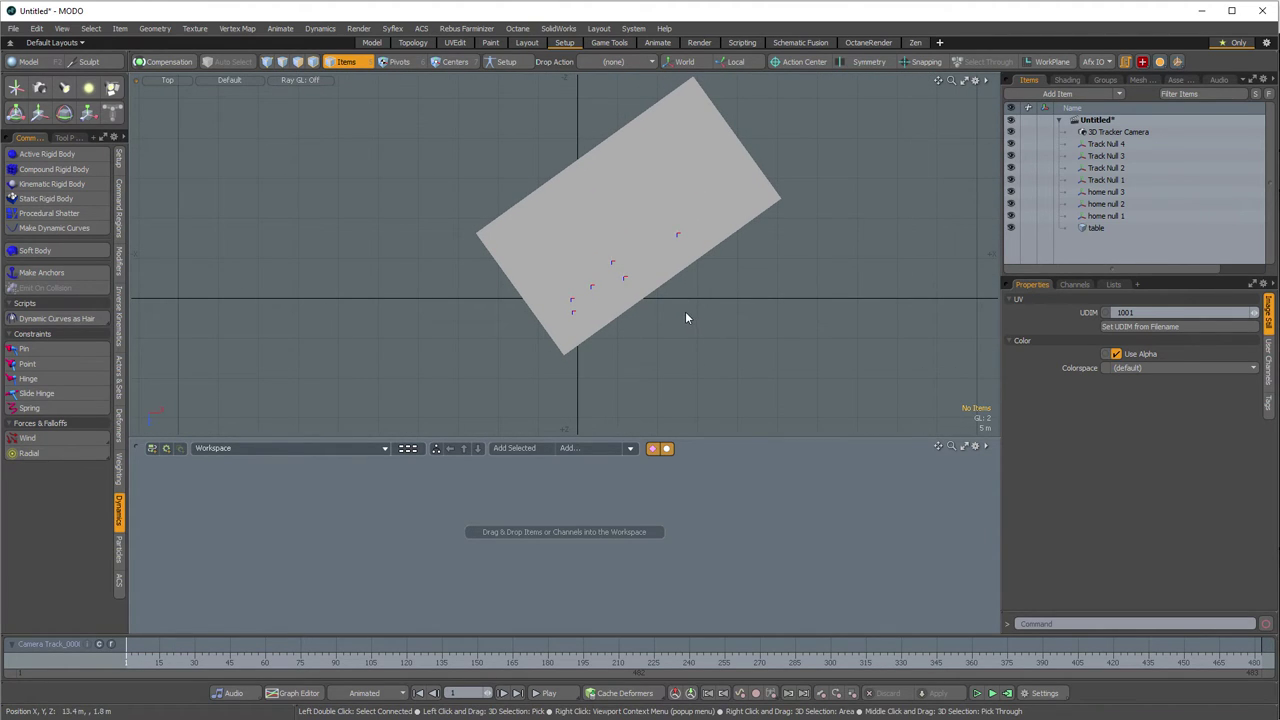
pyautogui.click(758, 328)
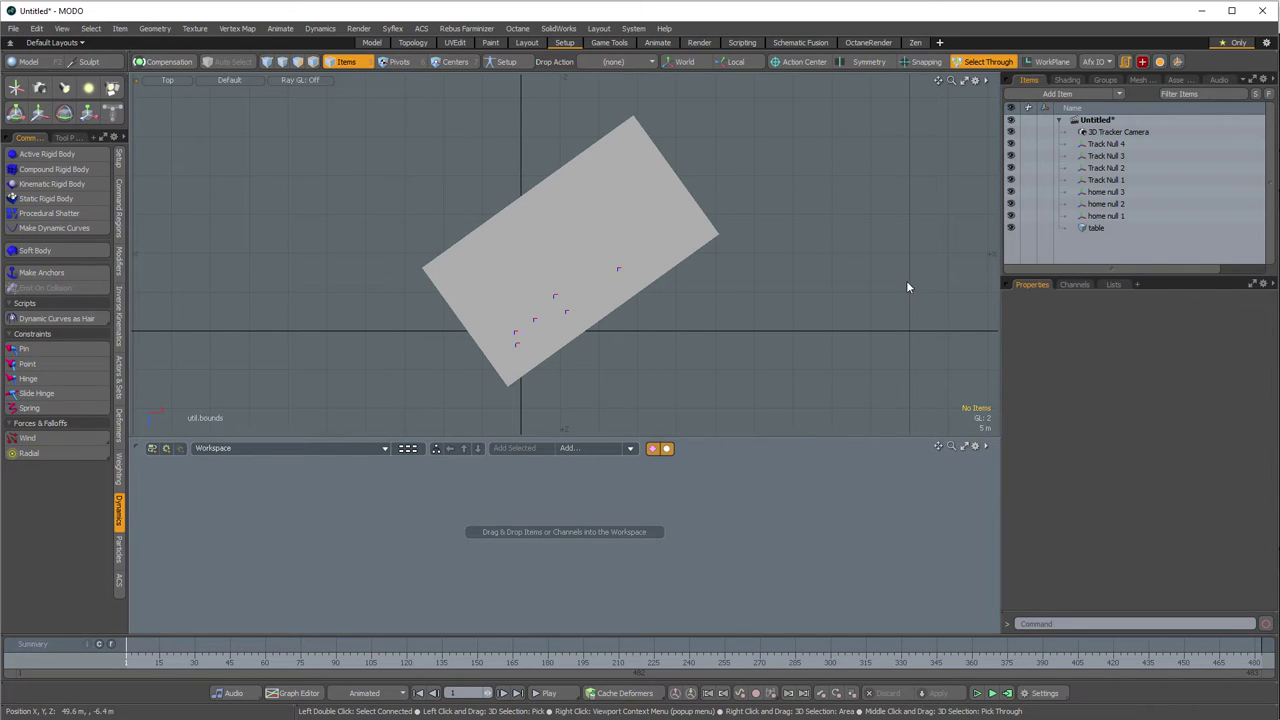
pyautogui.hotkey('ctrl', 'shift', 'l')
pyautogui.moveTo(1097, 229); pyautogui.dragTo(1108, 146)
pyautogui.doubleClick(1105, 145)
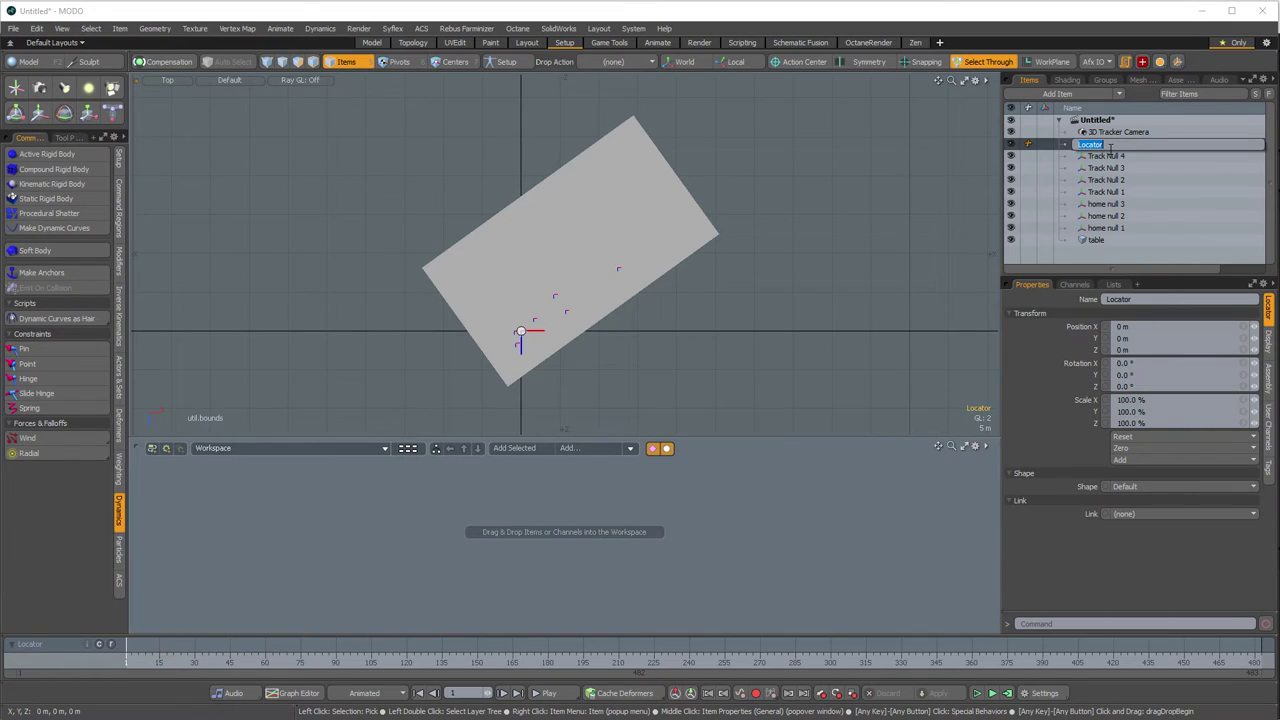
pyautogui.write('Master')
pyautogui.press('Return')
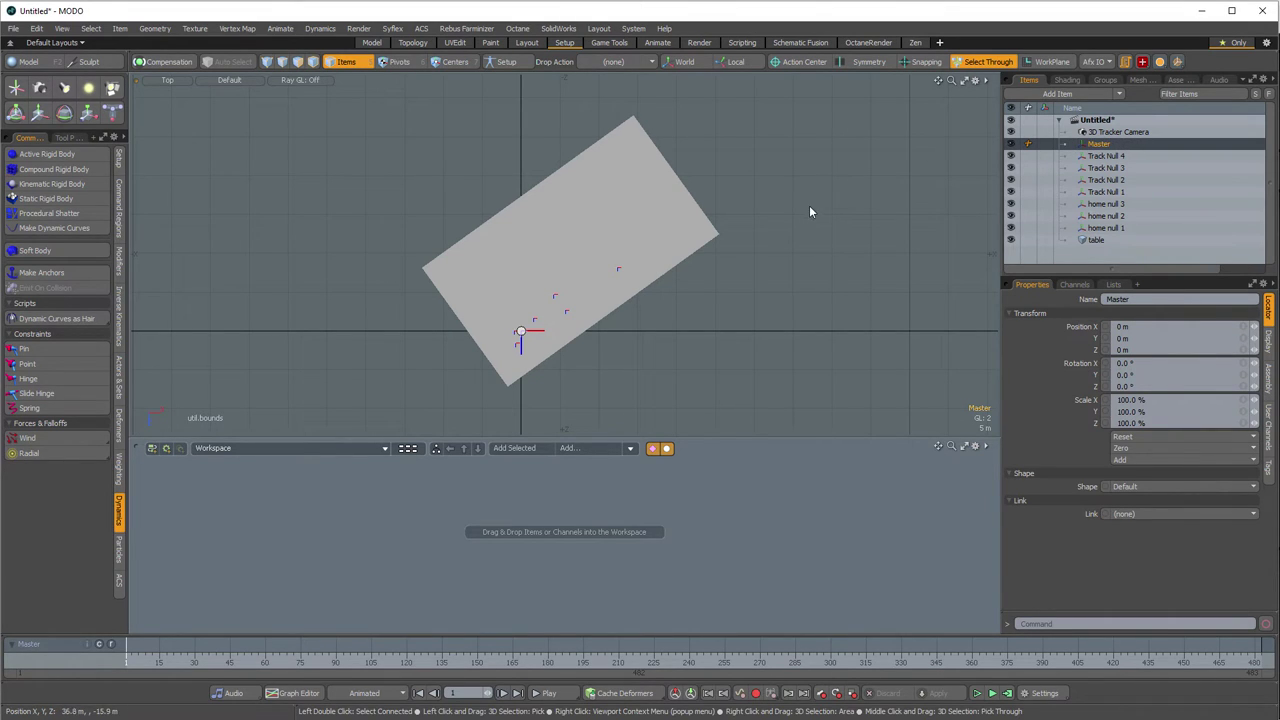
# - Give the Master locator a plane shape on the Y axis with a light purple wireframe colour (0.85, 0.67, 1.0), using ETEREA Quick Locators
pyautogui.press('a')
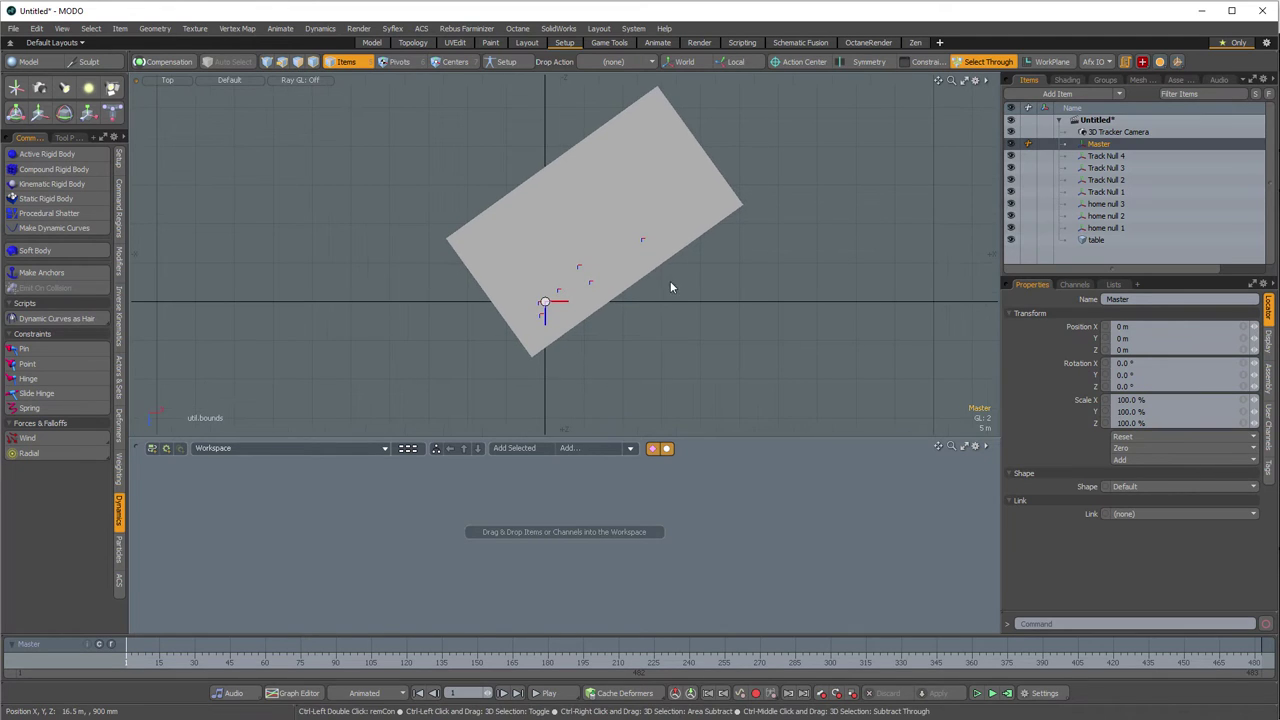
pyautogui.scroll(3, 598, 234)
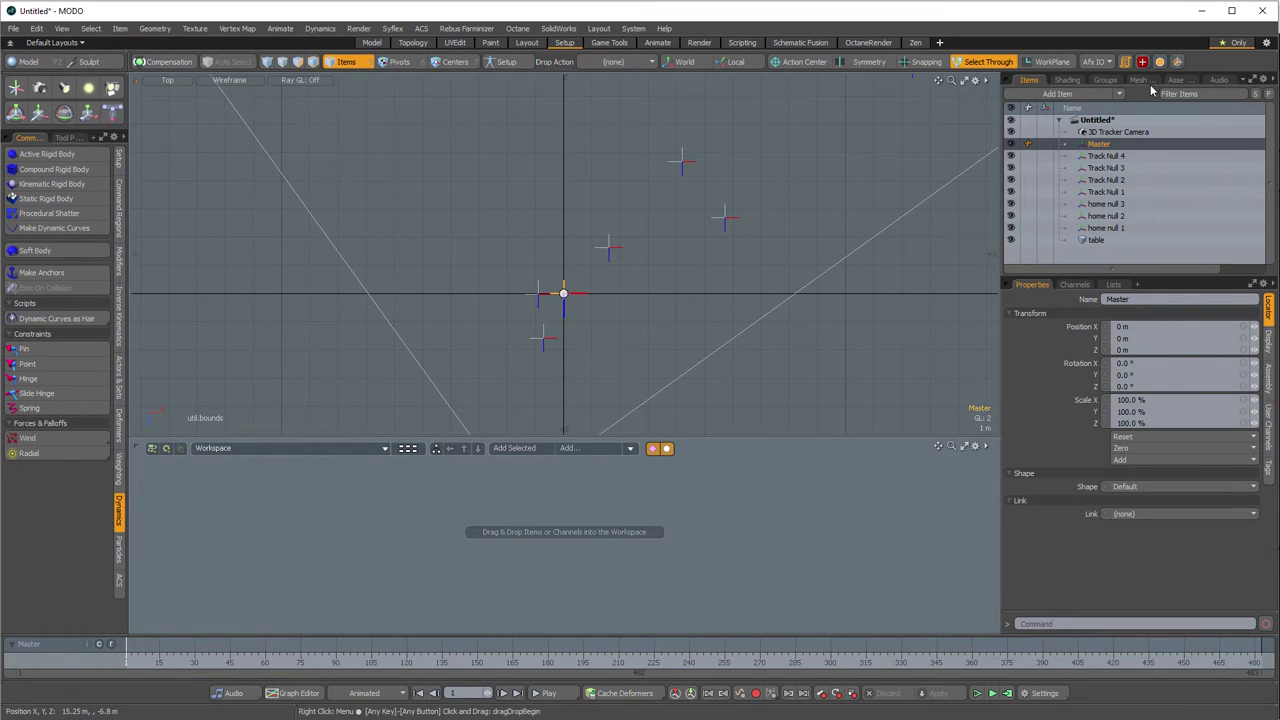
pyautogui.click(1178, 61)
pyautogui.moveTo(1178, 96); pyautogui.dragTo(772, 127)
pyautogui.click(727, 204)
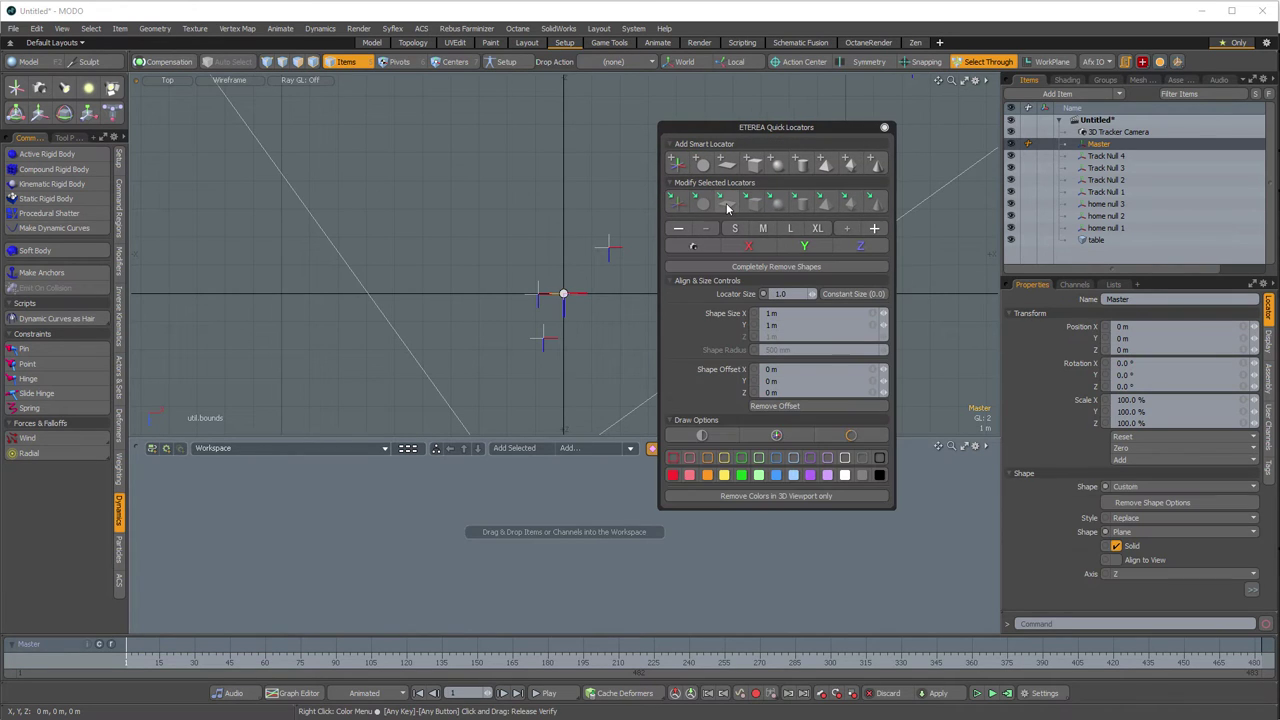
pyautogui.click(807, 250)
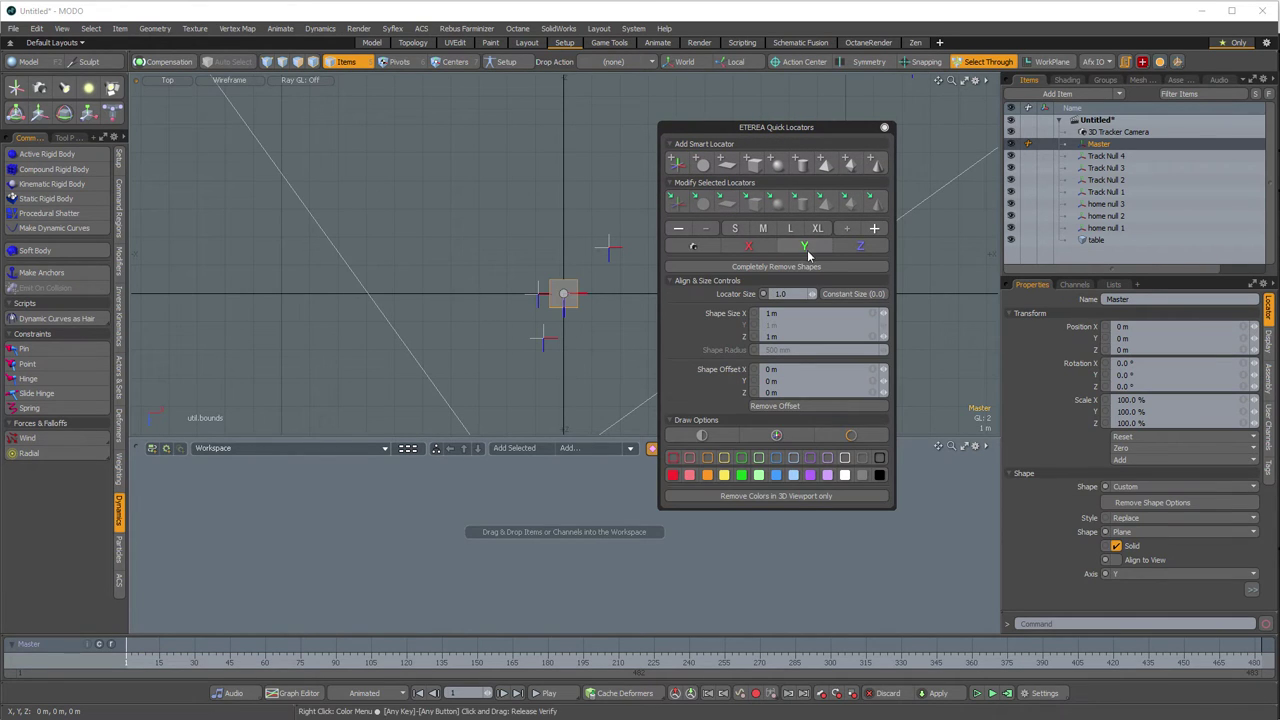
pyautogui.click(810, 458)
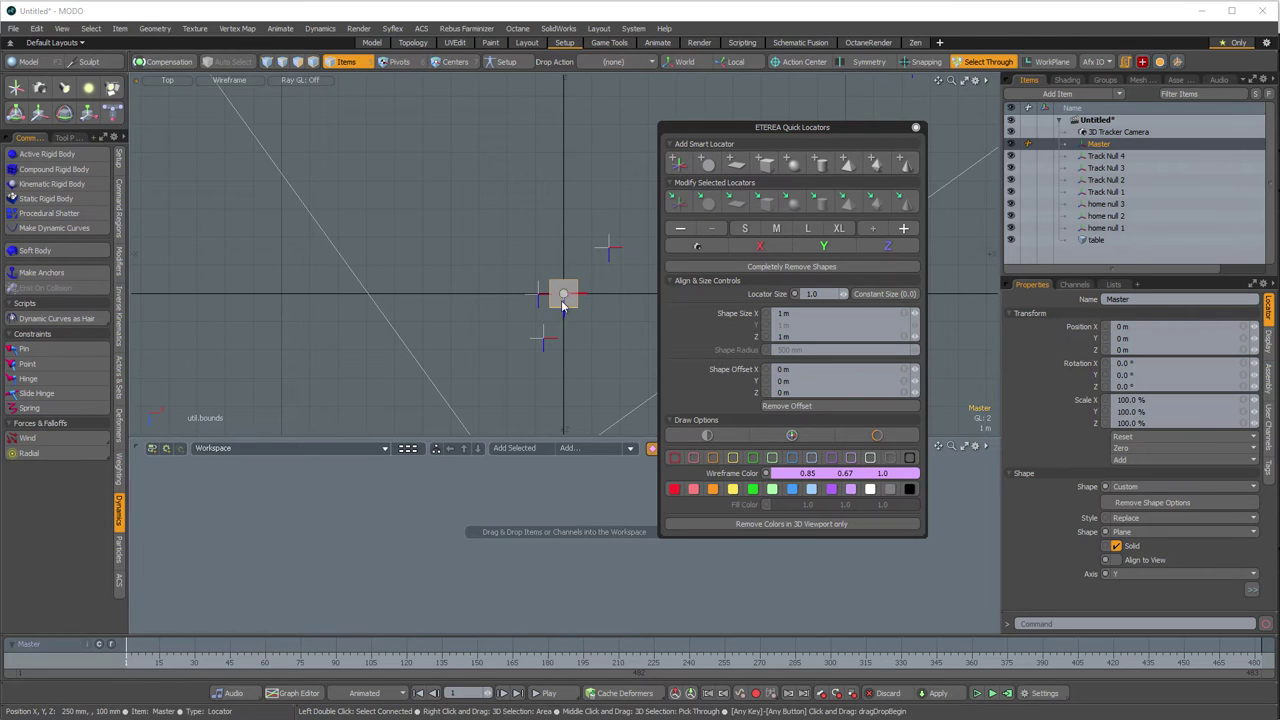
# - Make the Master locator's plane non-solid, enlarge it to 8 m, and deselect it
pyautogui.click(1135, 548)
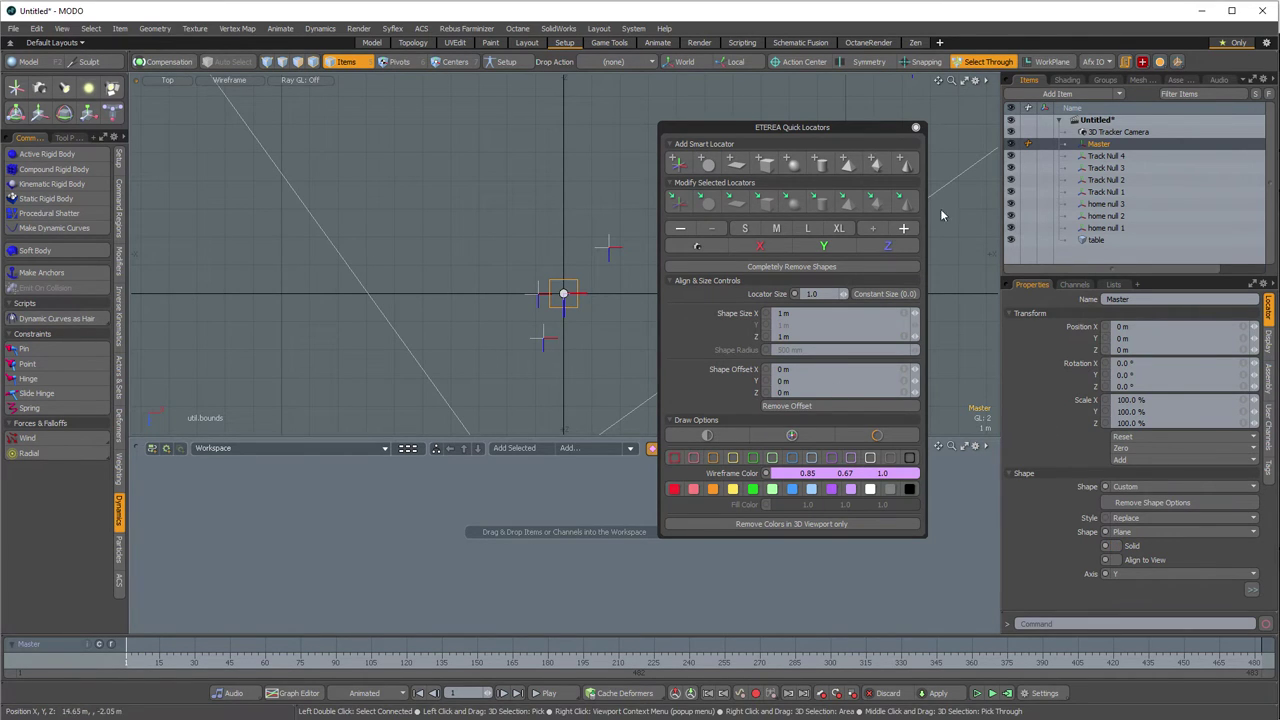
pyautogui.click(903, 229)
pyautogui.click(903, 229)
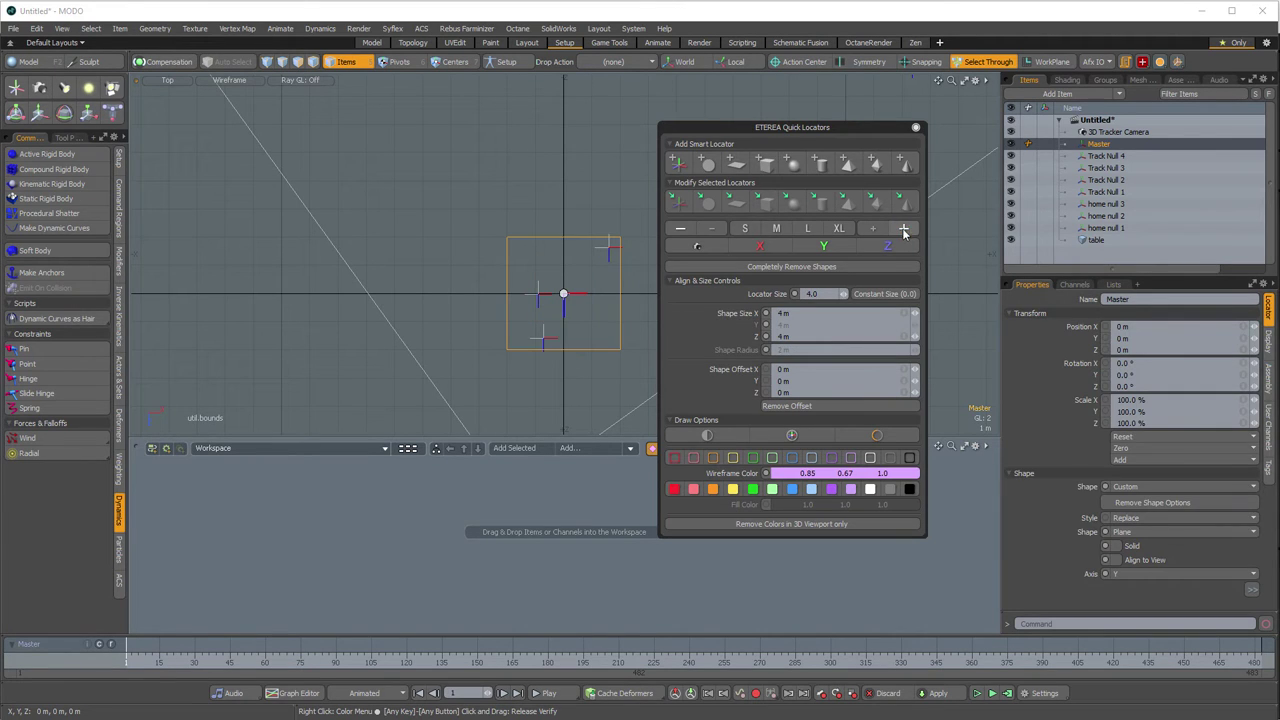
pyautogui.click(903, 229)
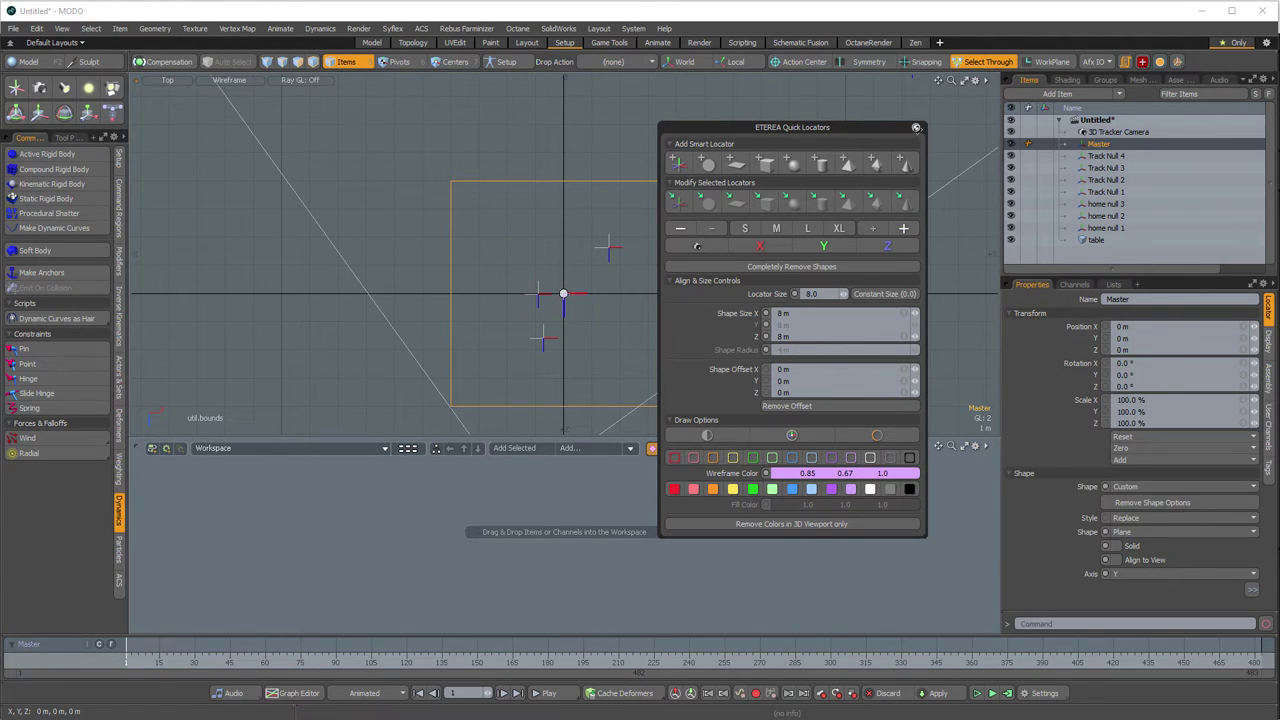
pyautogui.click(916, 130)
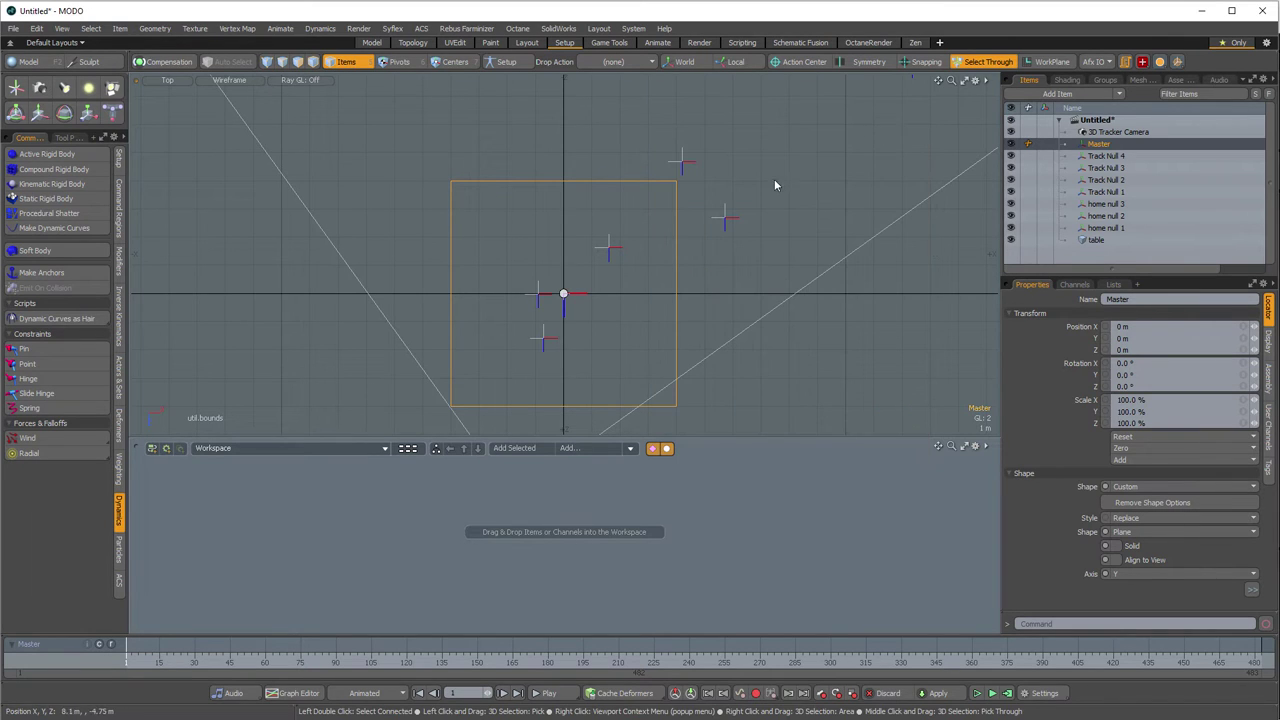
pyautogui.click(717, 285)
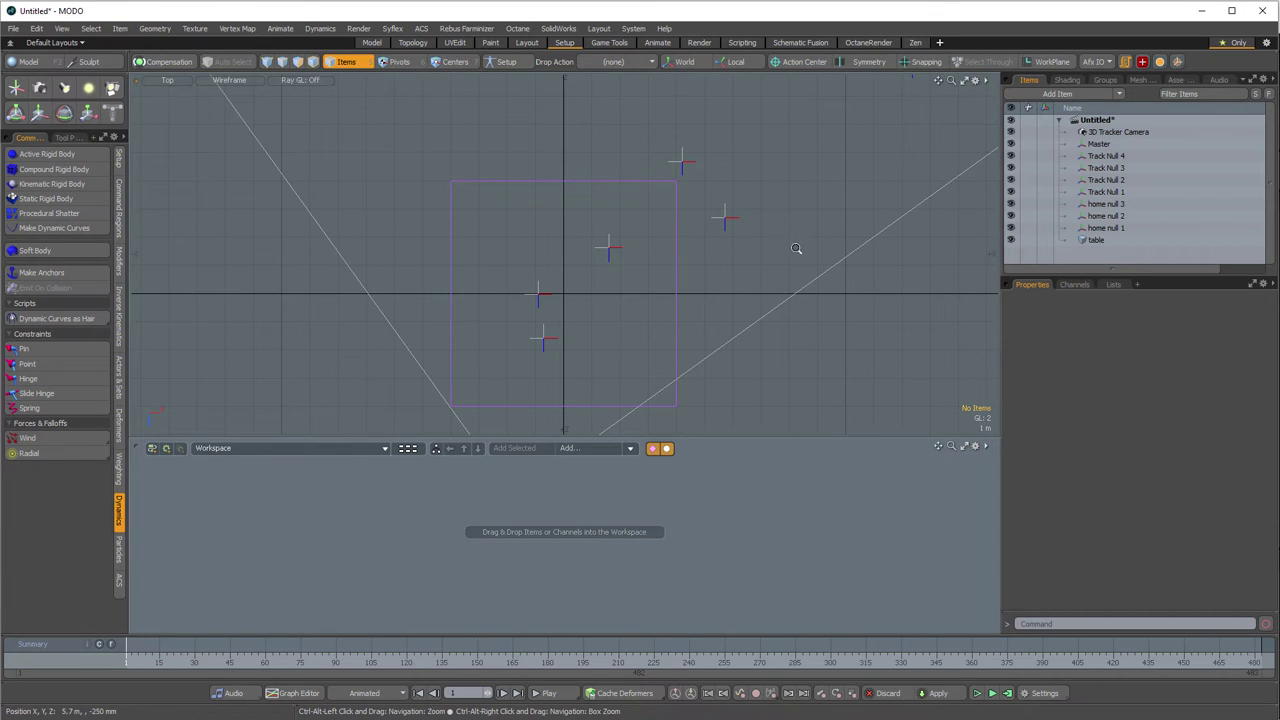
pyautogui.keyDown('alt'); pyautogui.moveTo(719, 294); pyautogui.dragTo(670, 323); pyautogui.keyUp('alt')
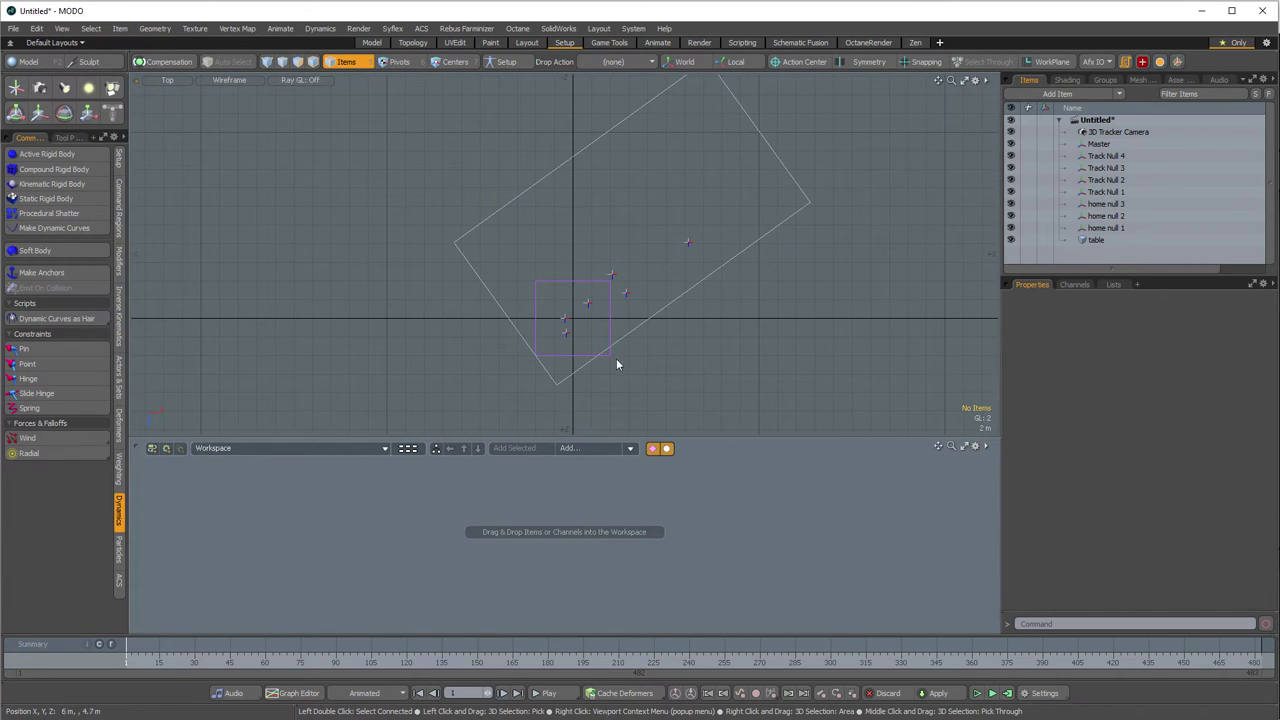
# - Move the 3D Tracker Camera below Master in the item list, and parent the camera, all track and home nulls, and the table to Master
pyautogui.click(1093, 241)
pyautogui.keyDown('shift'); pyautogui.click(1113, 157); pyautogui.keyUp('shift')
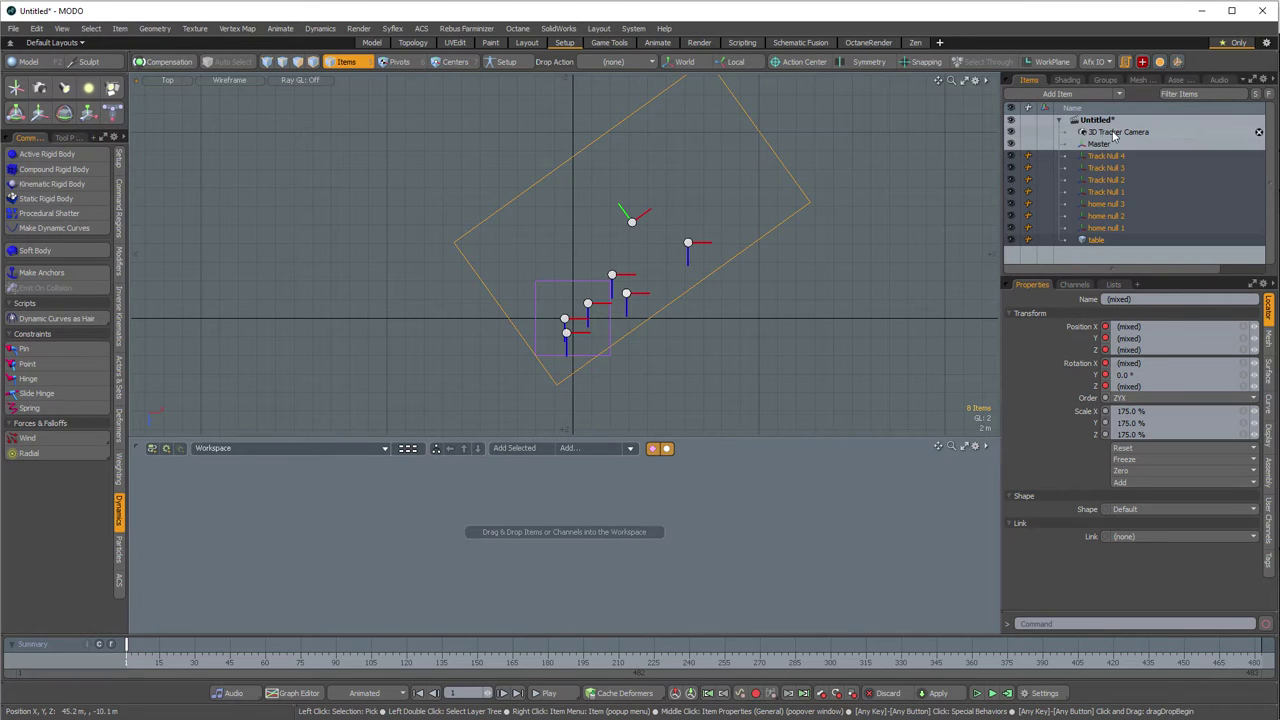
pyautogui.moveTo(1116, 132); pyautogui.dragTo(1130, 151)
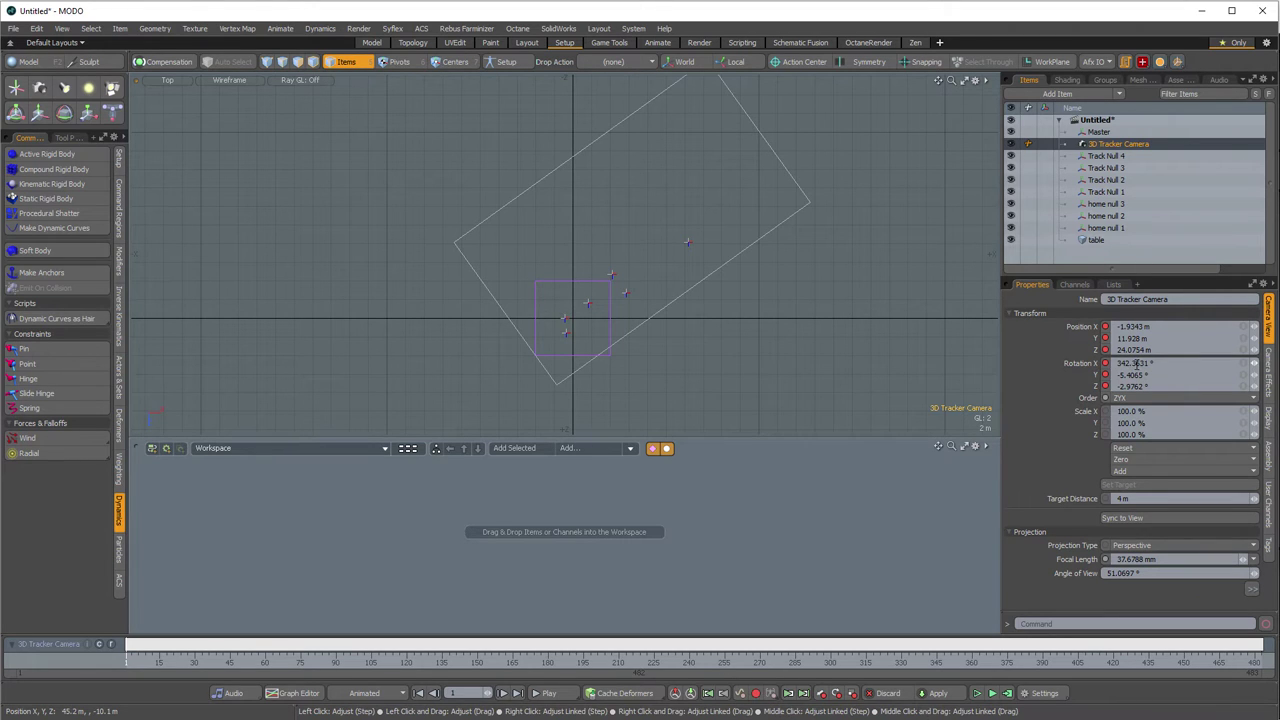
pyautogui.click(1098, 240)
pyautogui.hotkey('ctrl', 'z')
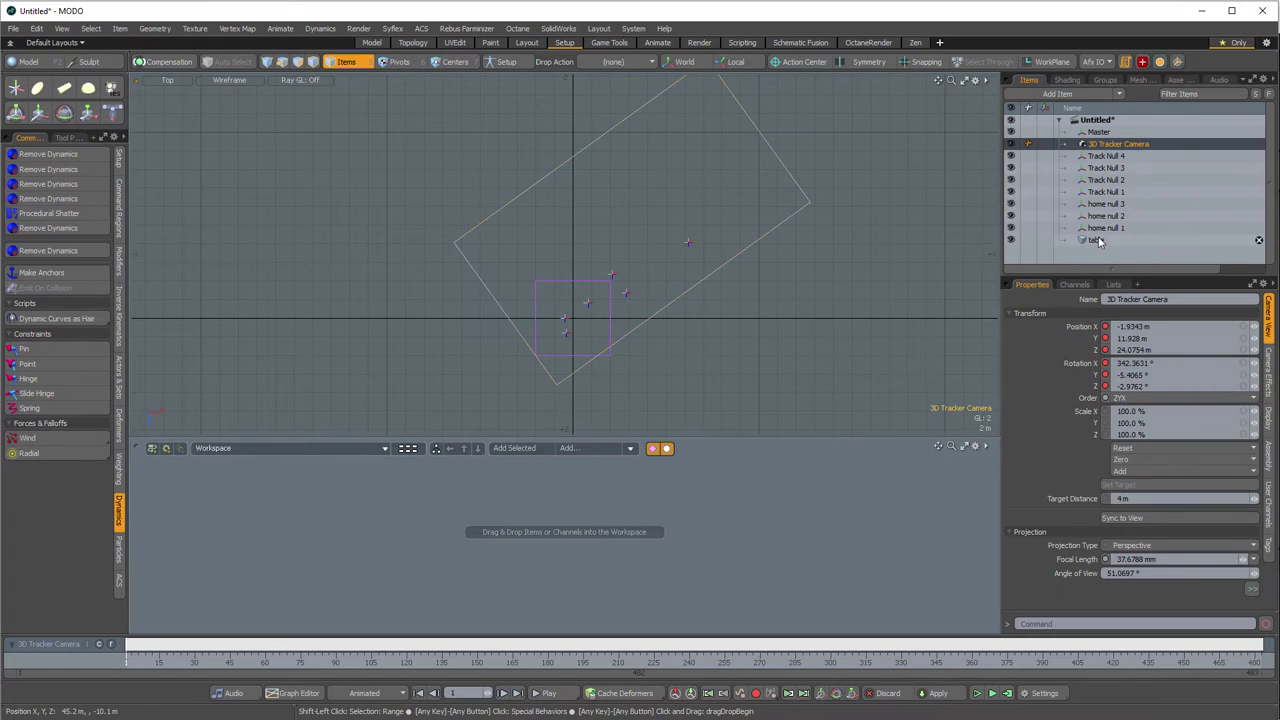
pyautogui.keyDown('shift'); pyautogui.click(1098, 240); pyautogui.keyUp('shift')
pyautogui.moveTo(1104, 145); pyautogui.dragTo(1116, 134)
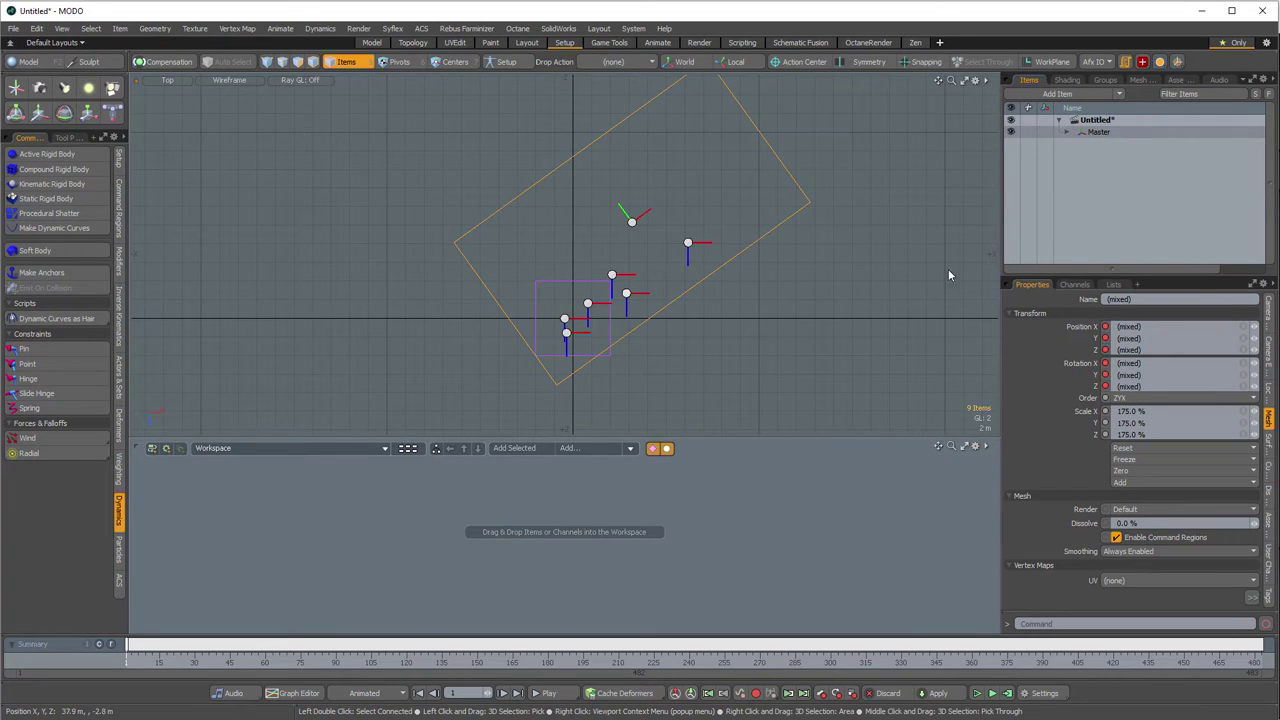
pyautogui.click(1066, 132)
# - Rotate the Master locator to -35.8° about Y so the table lines up squarely with the world axes
pyautogui.click(1097, 136)
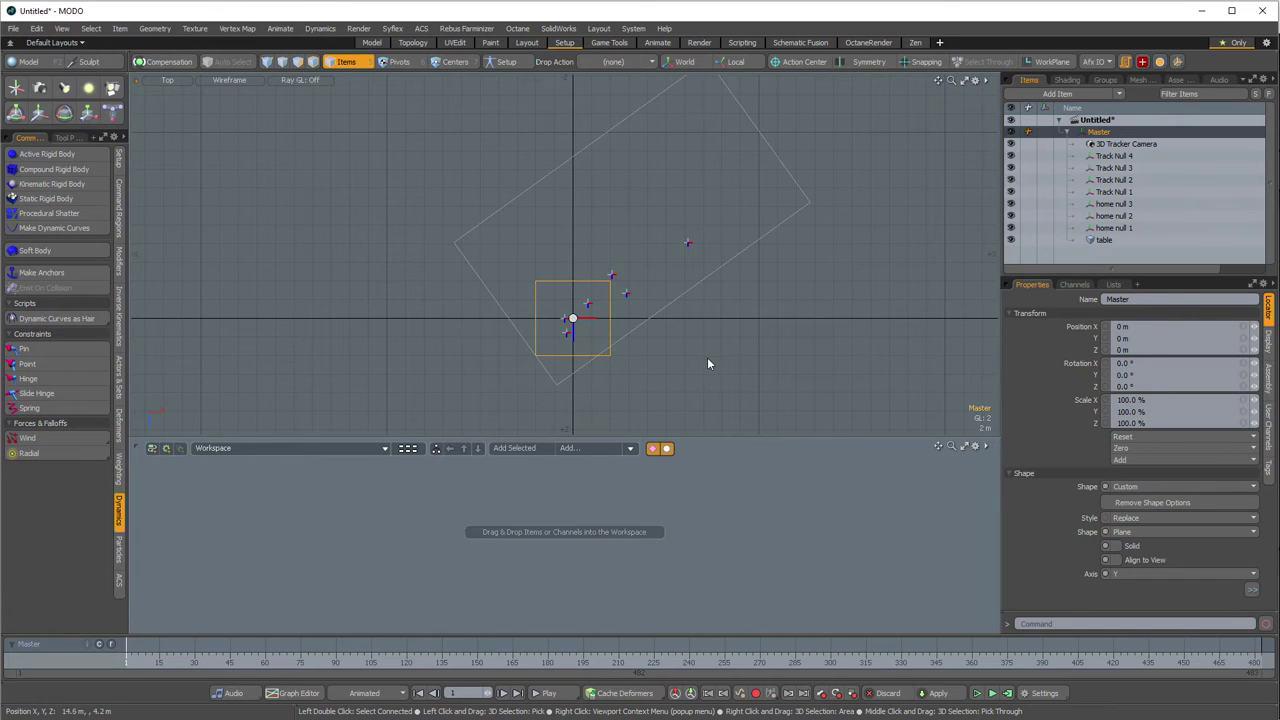
pyautogui.scroll(3, 650, 352)
pyautogui.press('y')
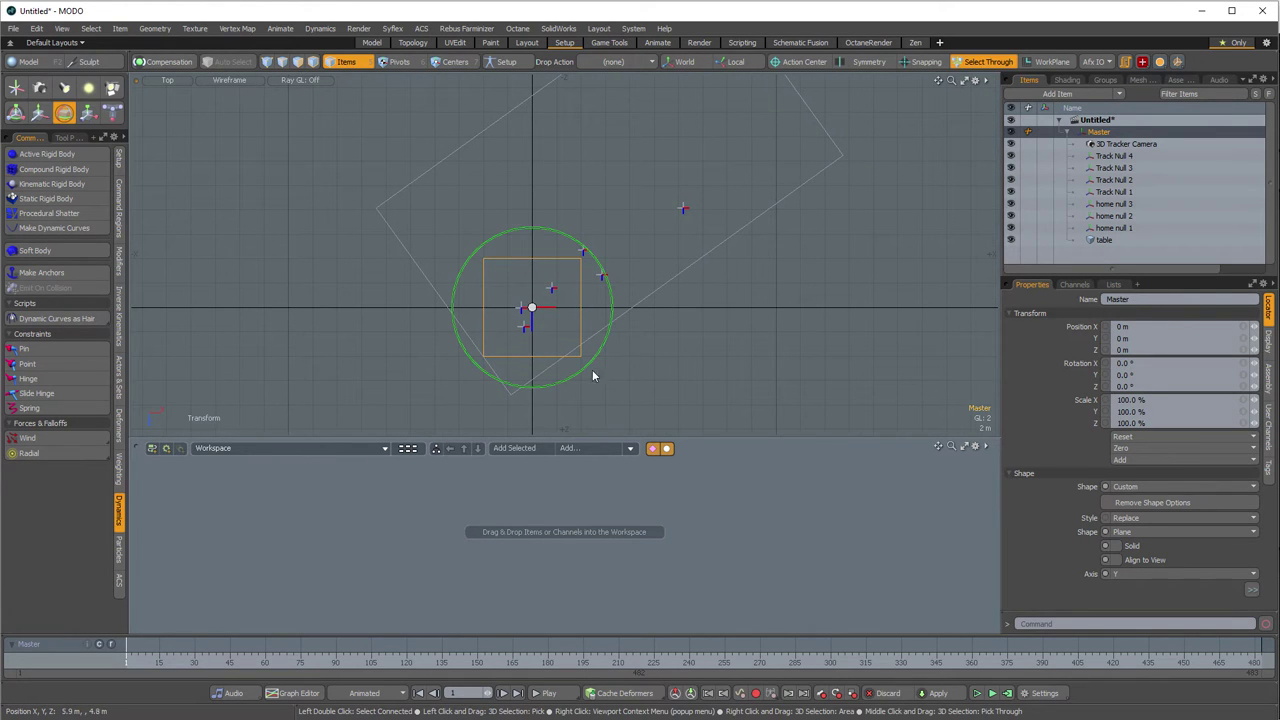
pyautogui.keyDown('ctrl'); pyautogui.keyDown('alt'); pyautogui.moveTo(773, 357); pyautogui.dragTo(566, 299); pyautogui.keyUp('alt'); pyautogui.keyUp('ctrl')
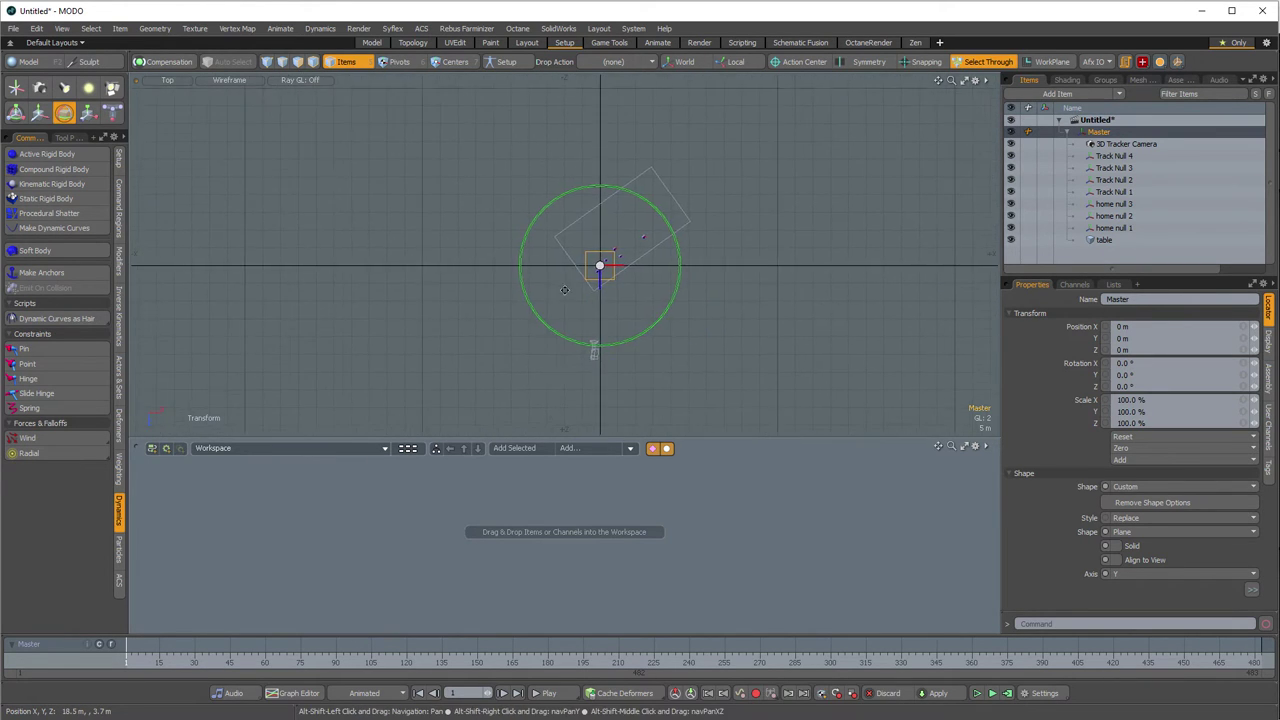
pyautogui.moveTo(669, 286); pyautogui.dragTo(648, 310)
pyautogui.moveTo(540, 360); pyautogui.dragTo(516, 347)
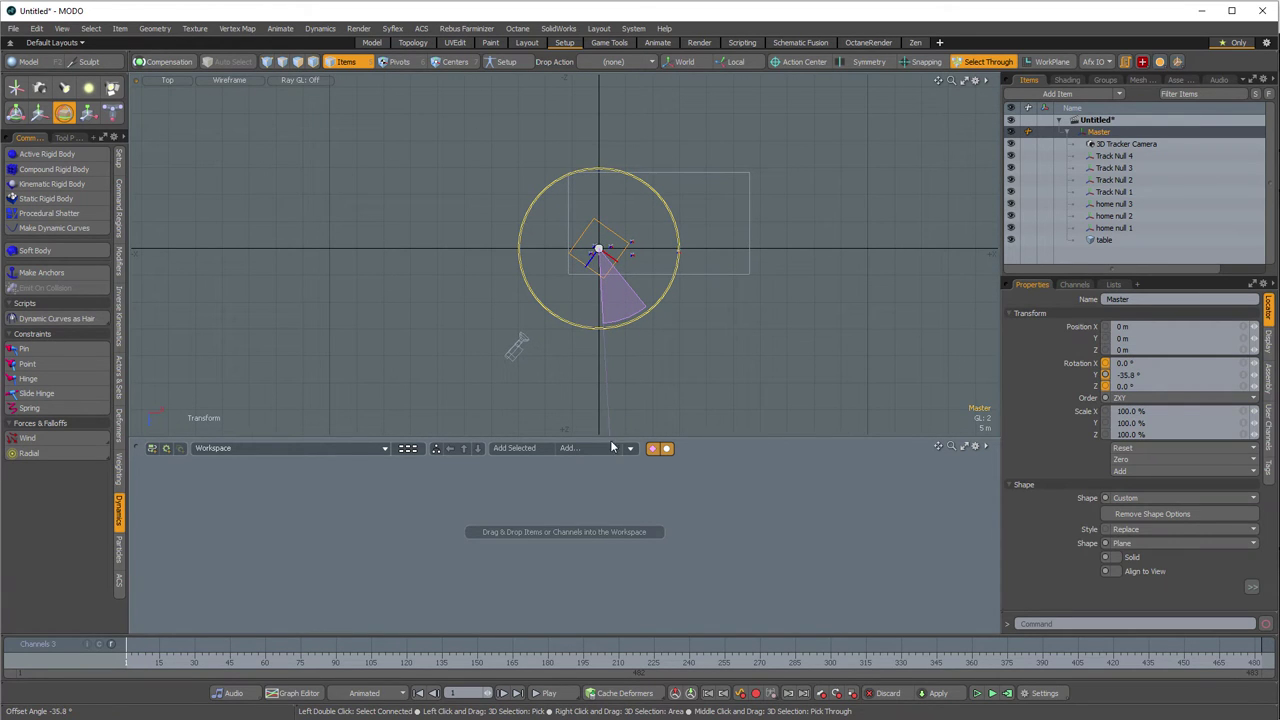
pyautogui.keyDown('ctrl'); pyautogui.keyDown('alt'); pyautogui.moveTo(694, 314); pyautogui.dragTo(727, 255); pyautogui.keyUp('alt'); pyautogui.keyUp('ctrl')
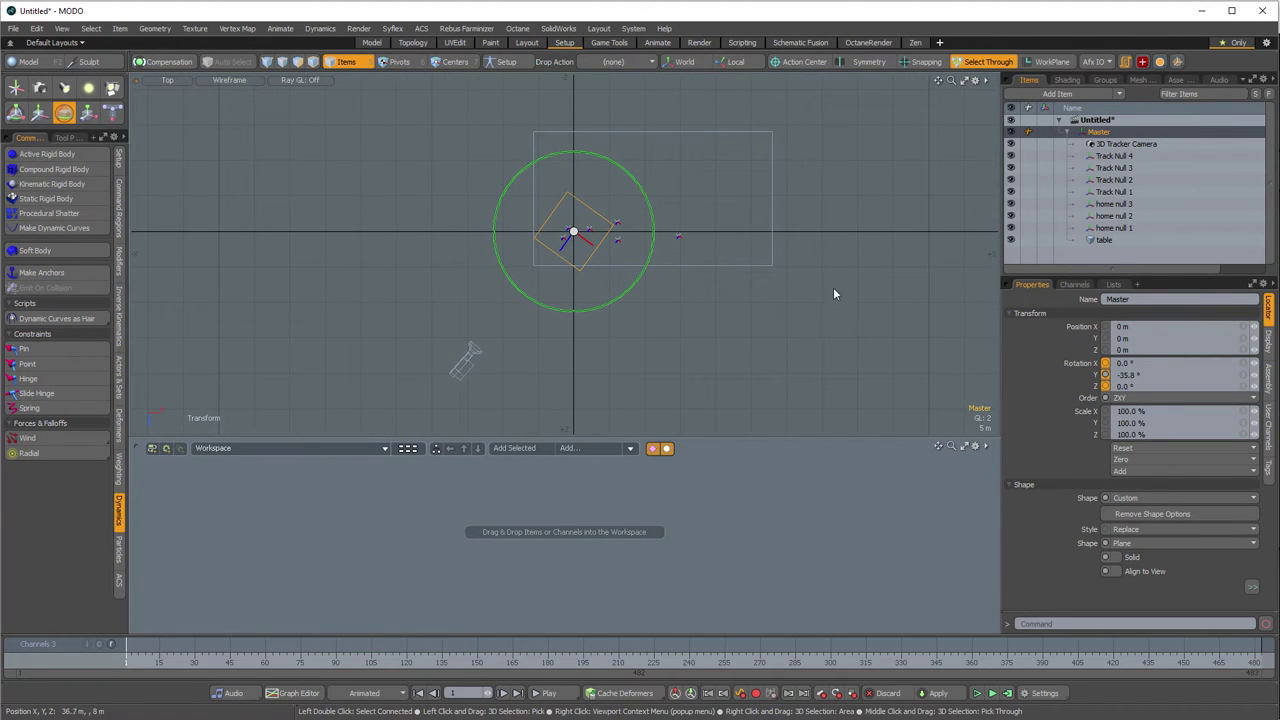
# - Select the table and turn on Show Dimensions from the Zen measuring tools
pyautogui.click(769, 264)
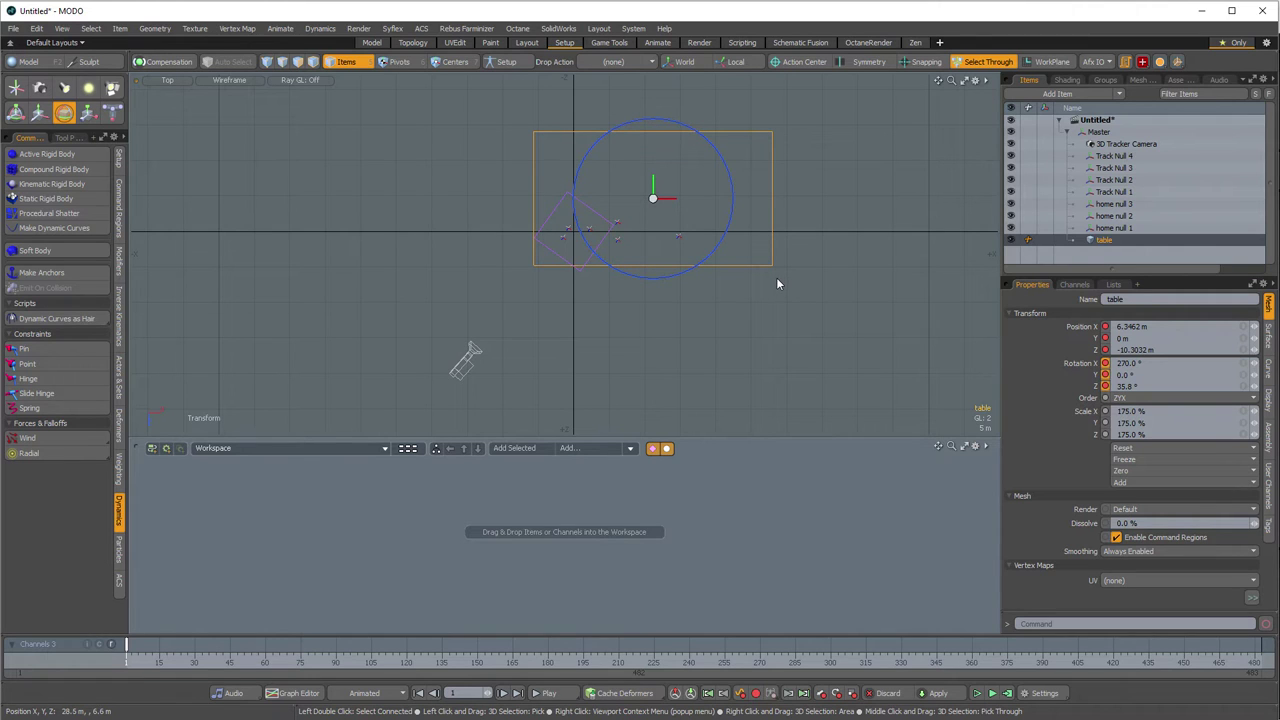
pyautogui.click(915, 42)
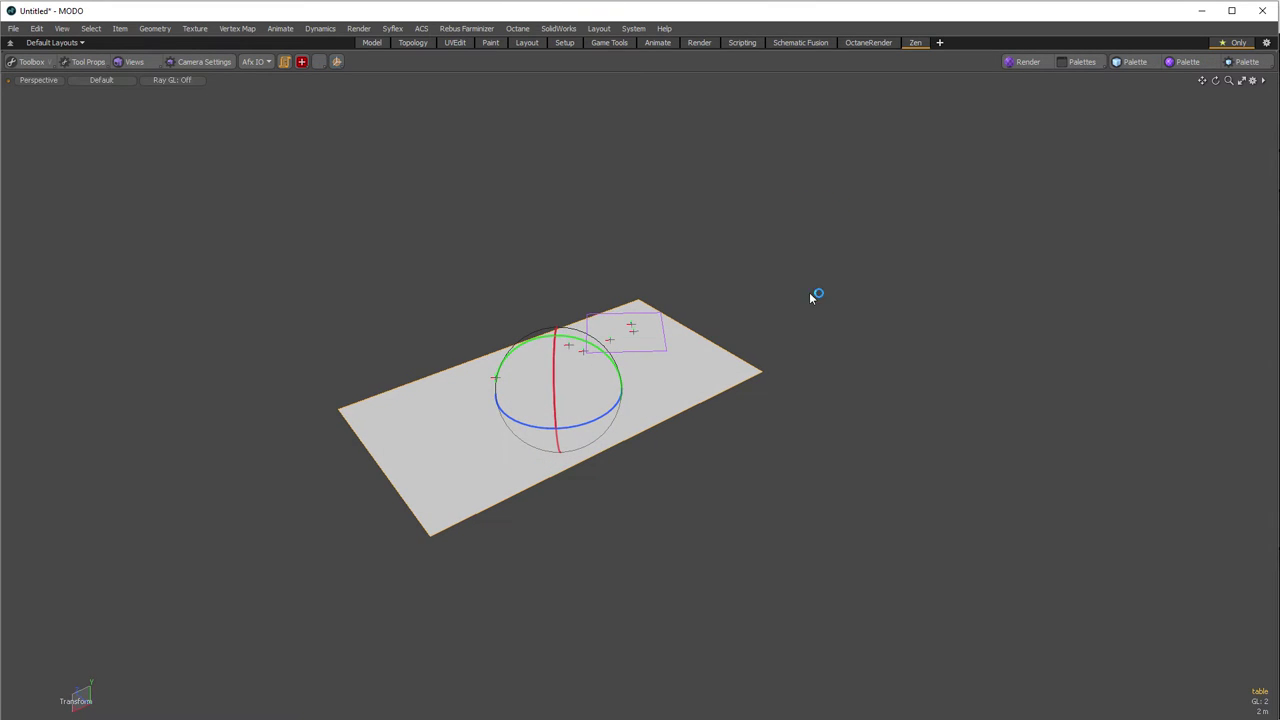
pyautogui.click(564, 45)
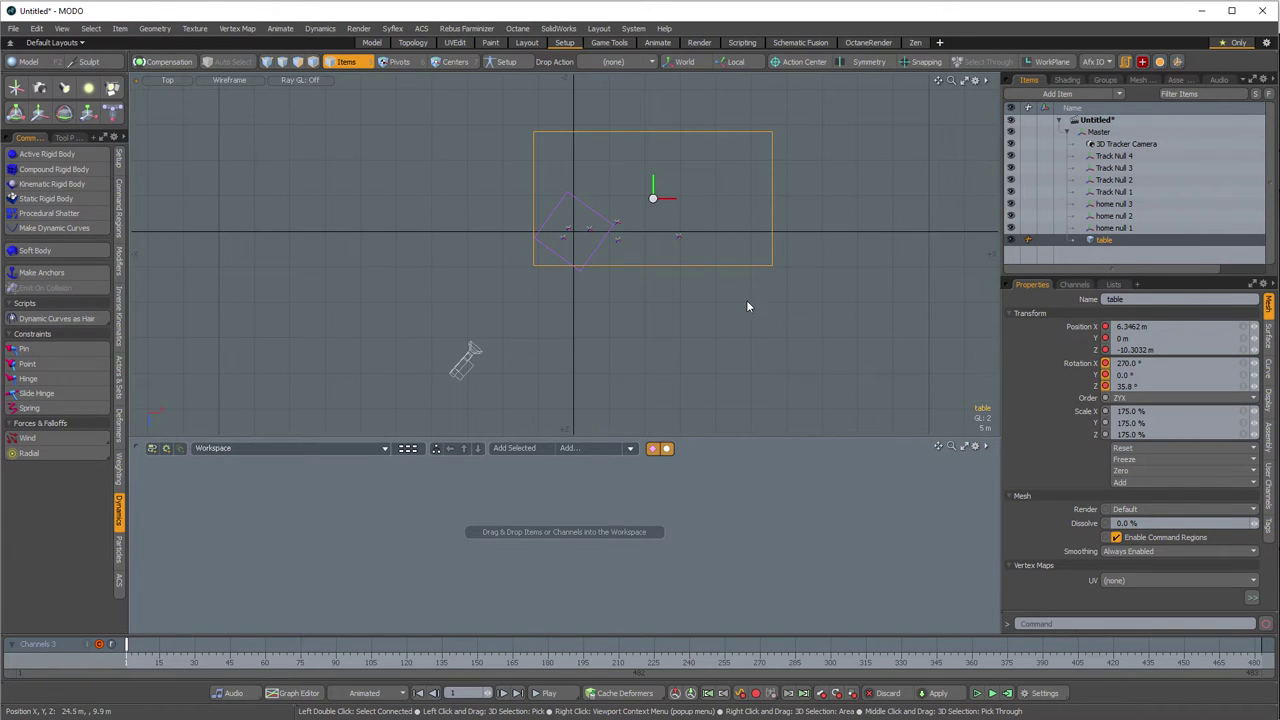
pyautogui.keyDown('alt'); pyautogui.keyDown('shift'); pyautogui.moveTo(655, 300); pyautogui.dragTo(626, 323); pyautogui.keyUp('shift'); pyautogui.keyUp('alt')
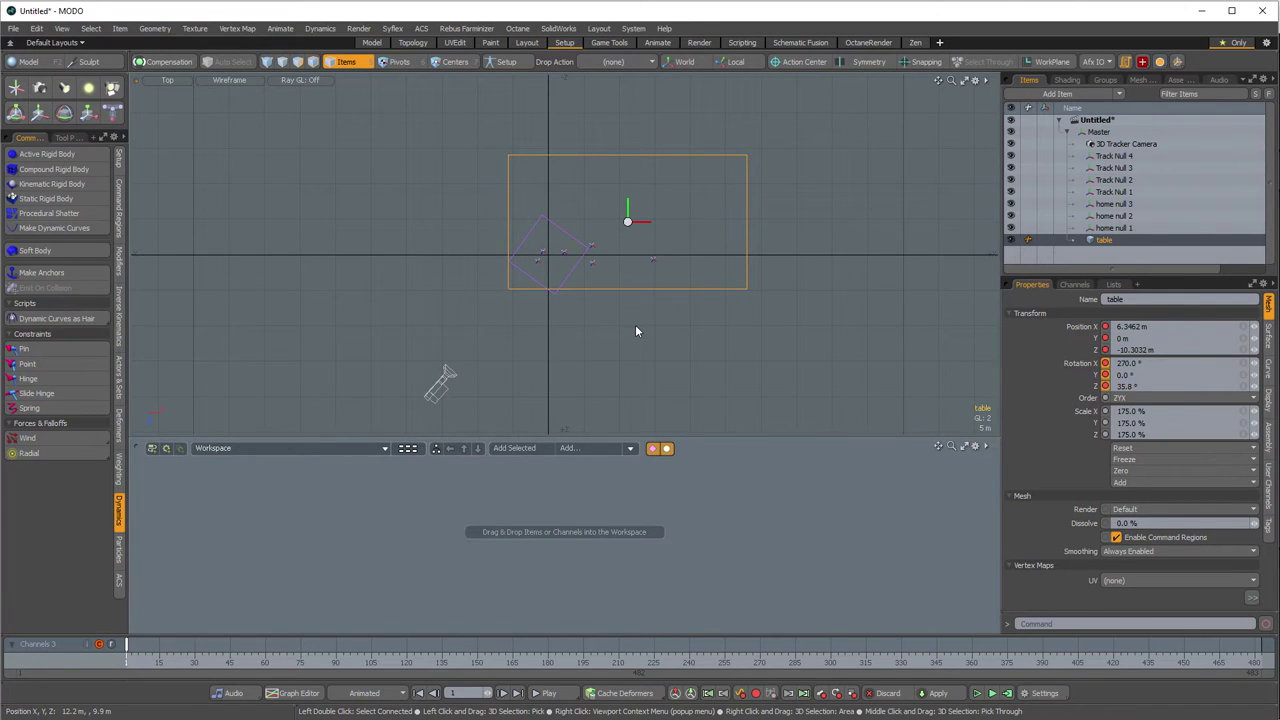
pyautogui.rightClick(635, 330)
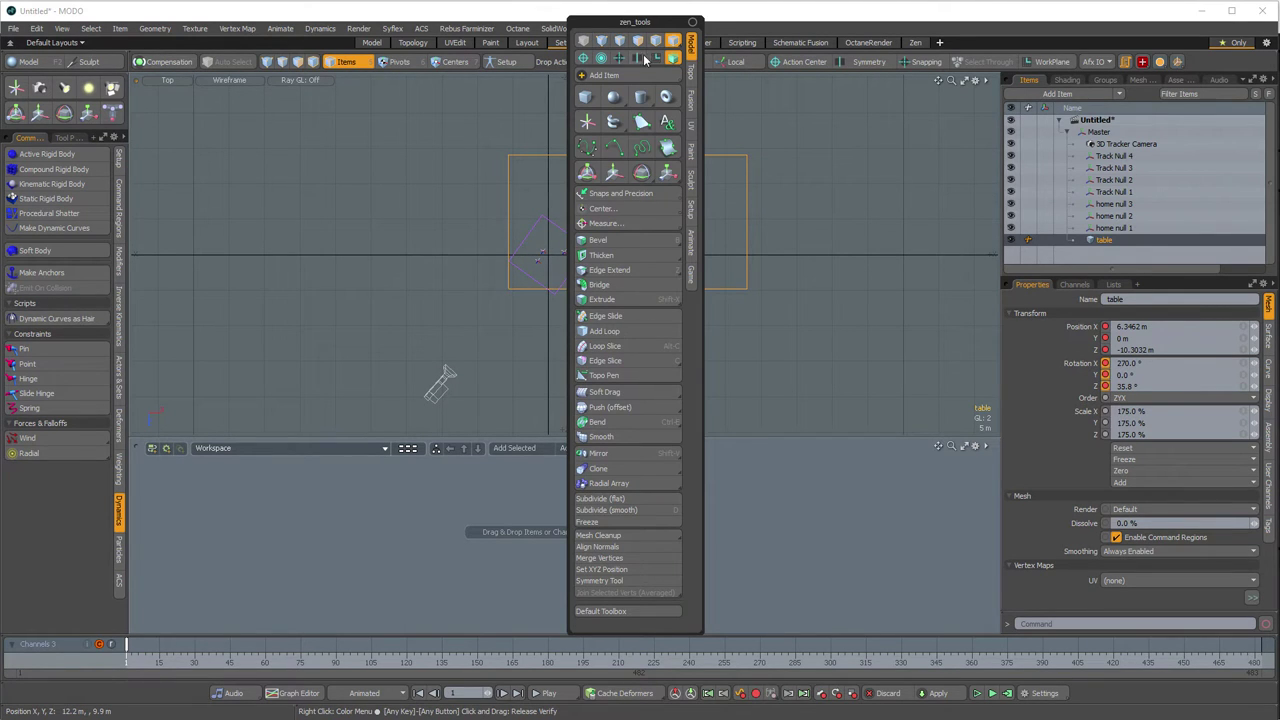
pyautogui.moveTo(650, 21); pyautogui.dragTo(241, 37)
pyautogui.click(216, 237)
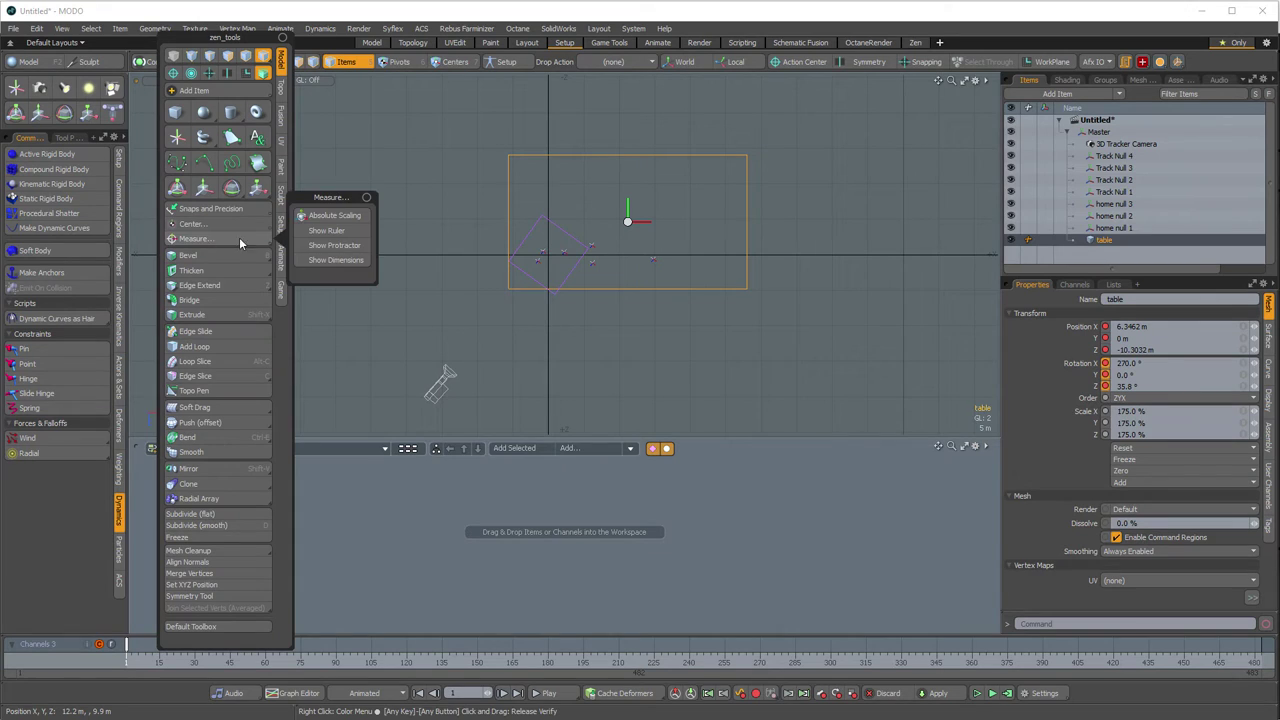
pyautogui.click(340, 261)
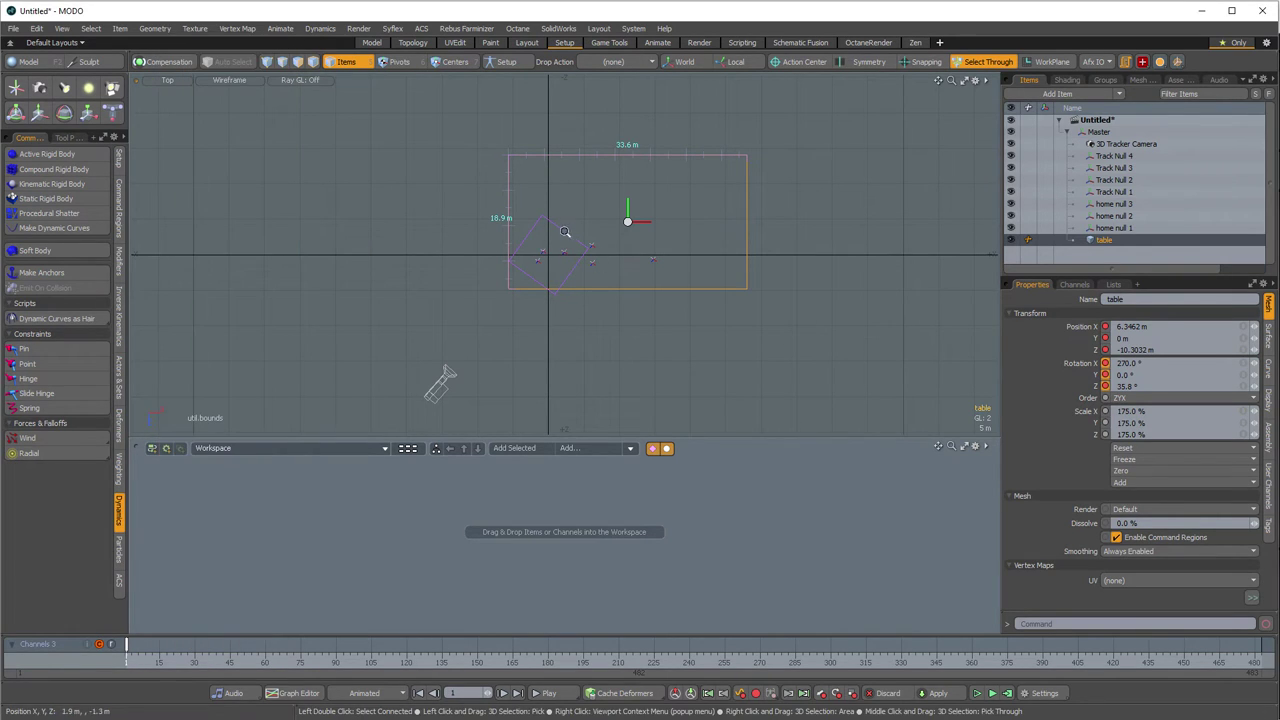
# - Scale the Master locator down uniformly until the table is about 2.86 m long, and check the table's dimensions
pyautogui.scroll(1, 565, 230)
pyautogui.click(552, 302)
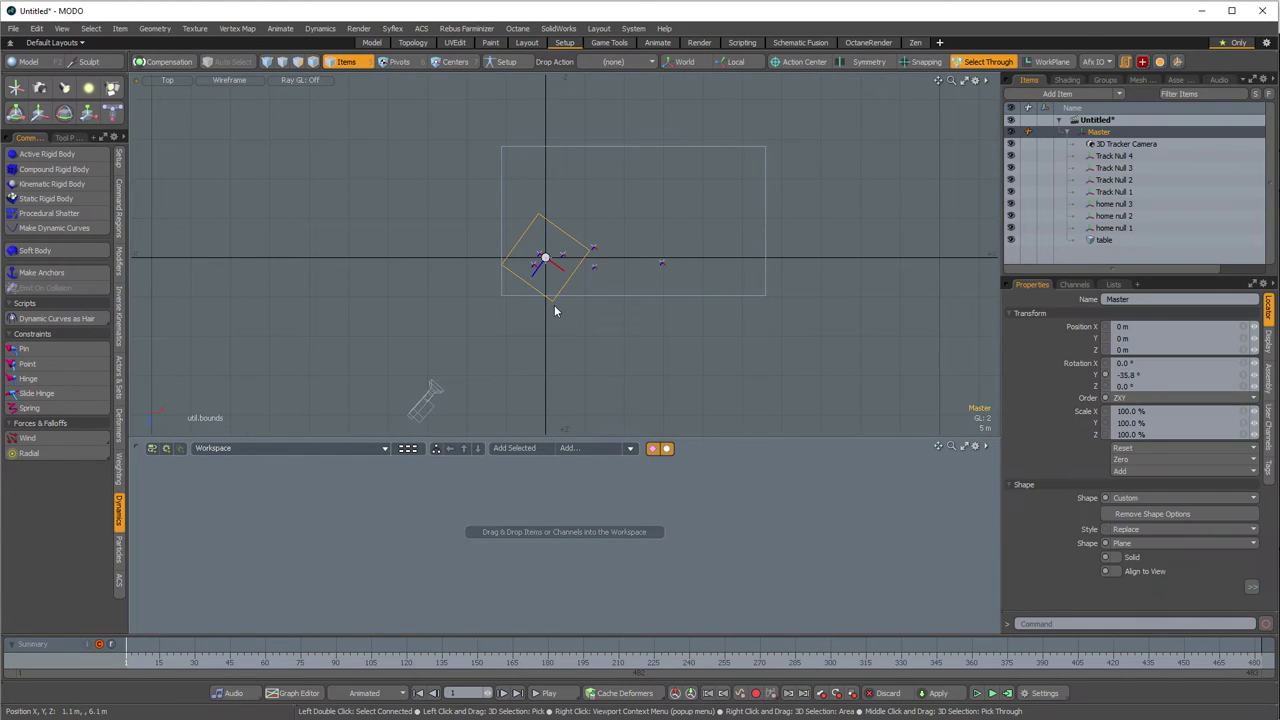
pyautogui.press('y')
pyautogui.moveTo(549, 263); pyautogui.dragTo(466, 266)
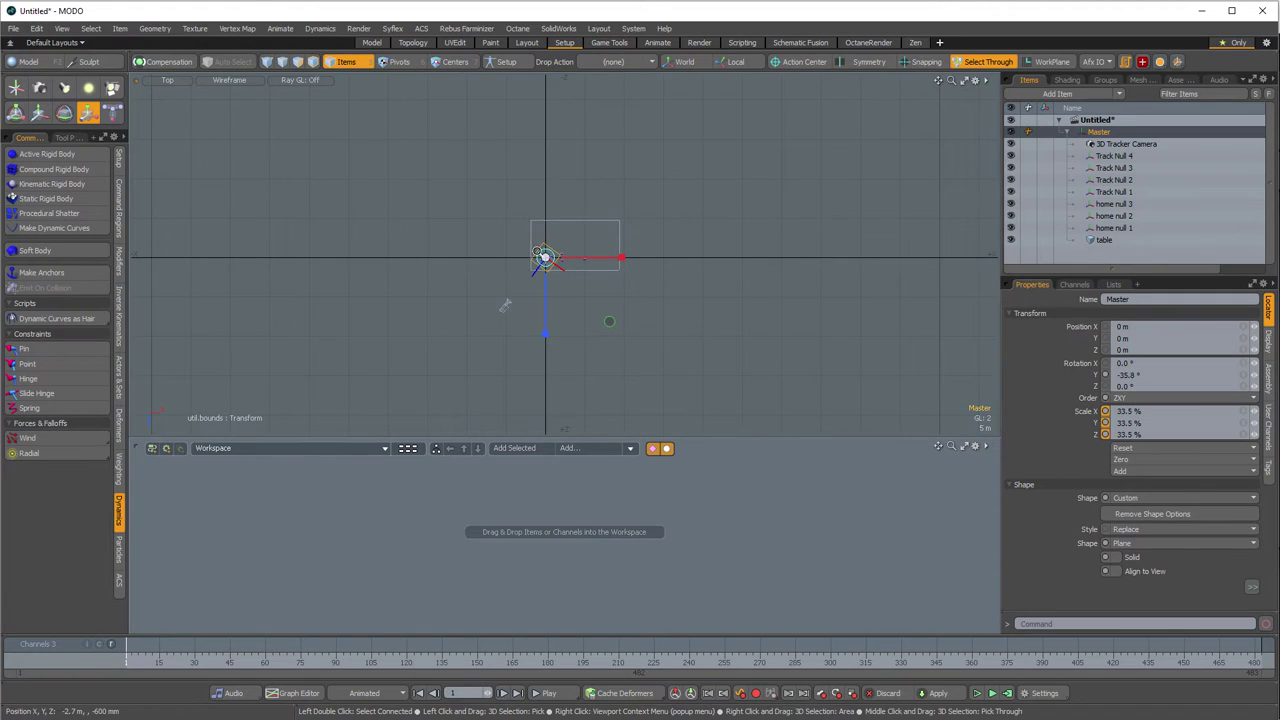
pyautogui.keyDown('ctrl'); pyautogui.keyDown('alt'); pyautogui.moveTo(600, 275); pyautogui.dragTo(614, 251); pyautogui.keyUp('alt'); pyautogui.keyUp('ctrl')
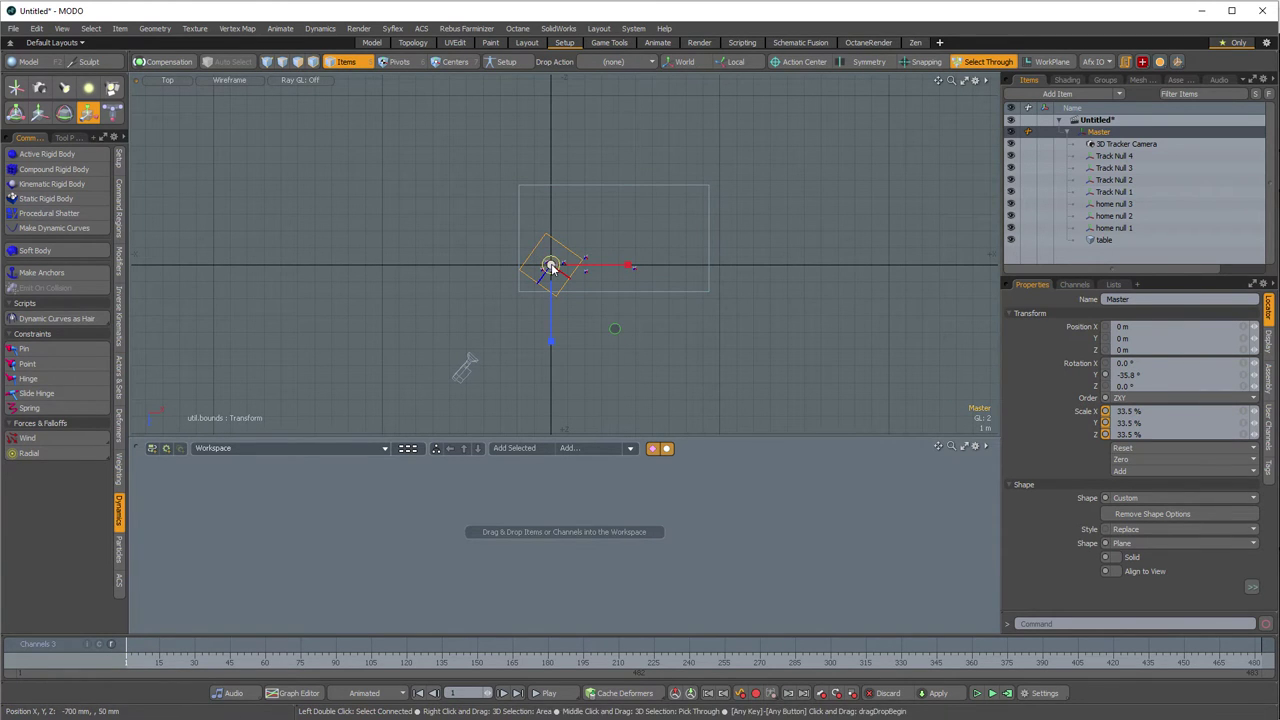
pyautogui.moveTo(554, 266); pyautogui.dragTo(548, 266)
pyautogui.moveTo(476, 355); pyautogui.dragTo(700, 261)
pyautogui.press('space')
pyautogui.click(585, 270)
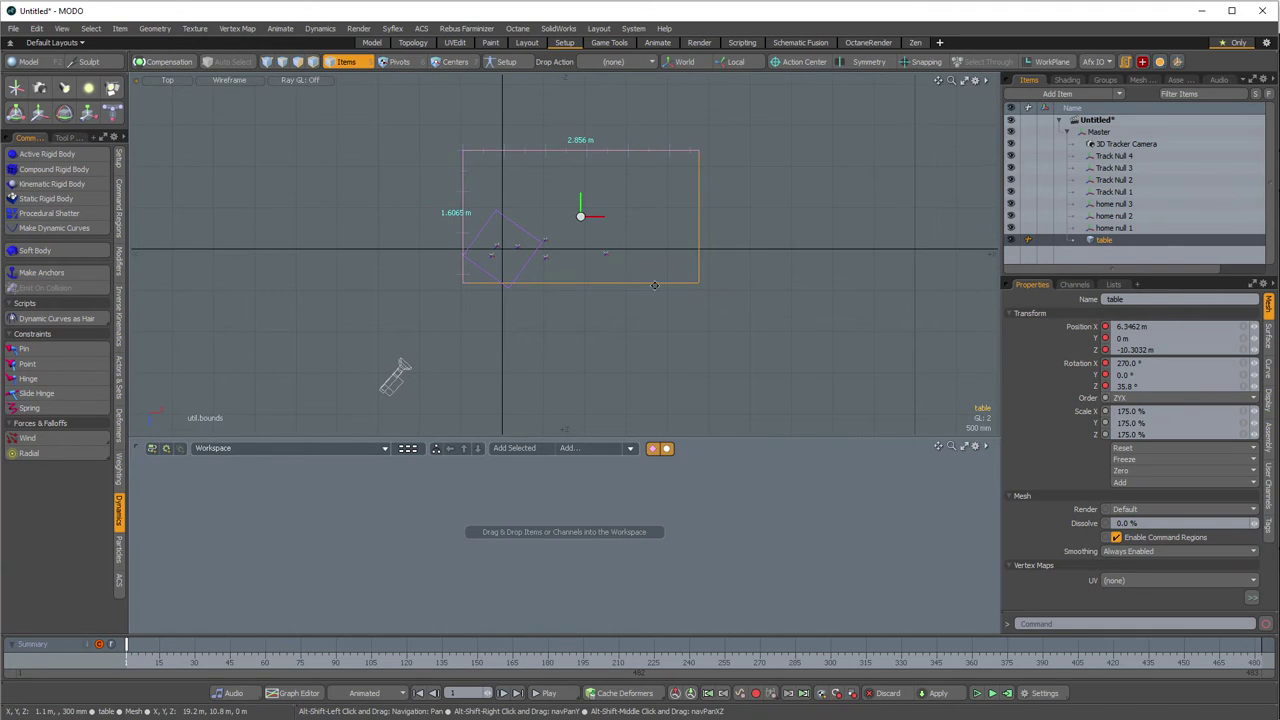
# - Scale the Master locator down further until the table measures about 2.01 m by 1.13 m, and clear the selection
pyautogui.click(522, 272)
pyautogui.press('y')
pyautogui.moveTo(503, 251); pyautogui.dragTo(500, 249)
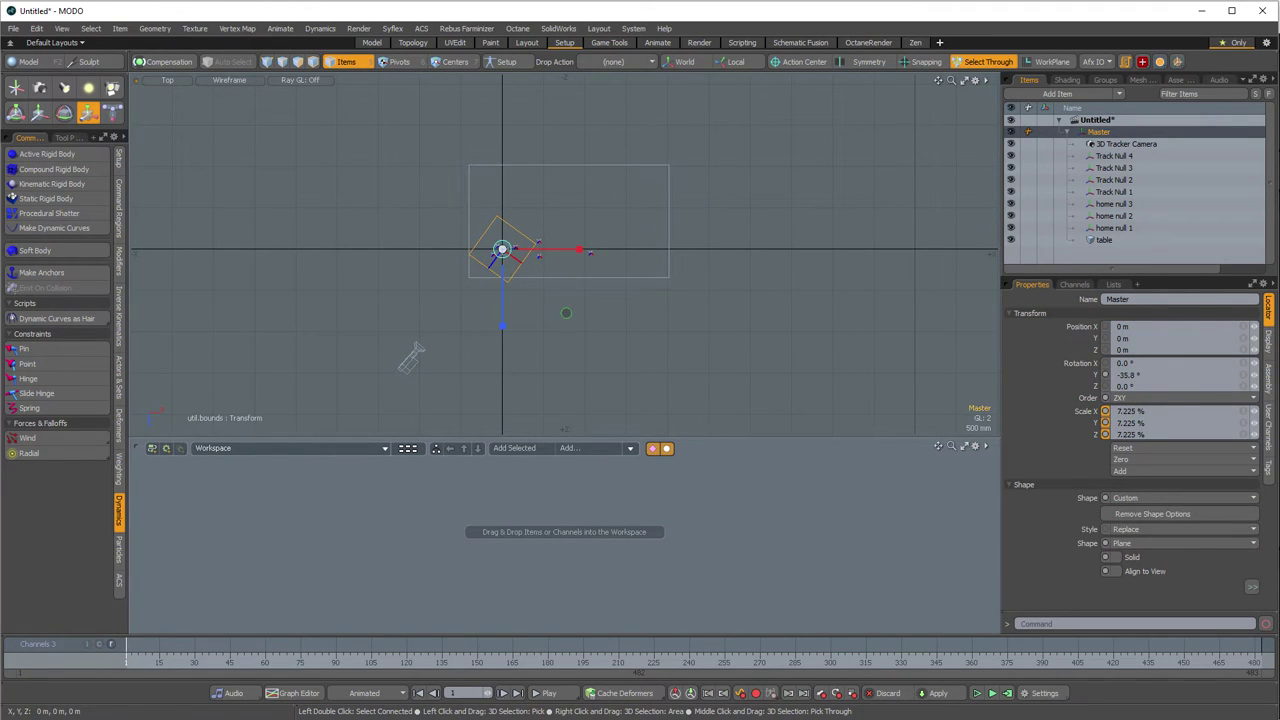
pyautogui.click(568, 276)
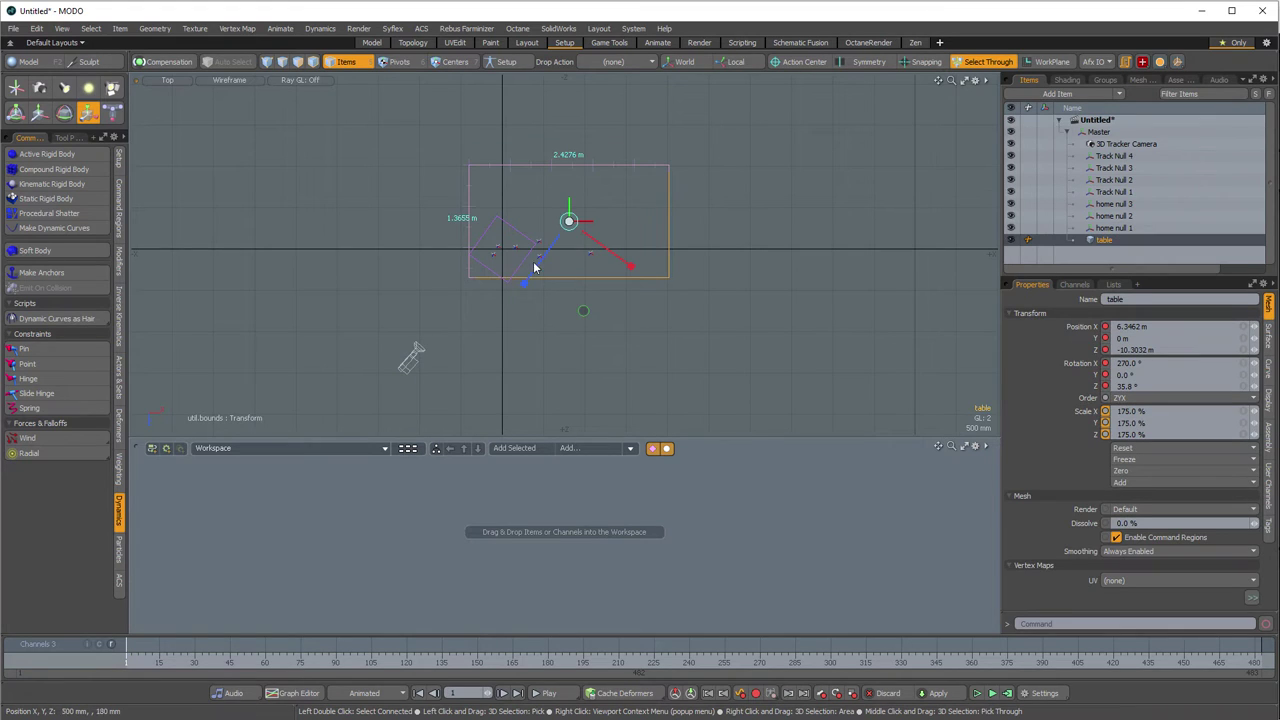
pyautogui.moveTo(520, 266); pyautogui.dragTo(519, 265)
pyautogui.click(522, 267)
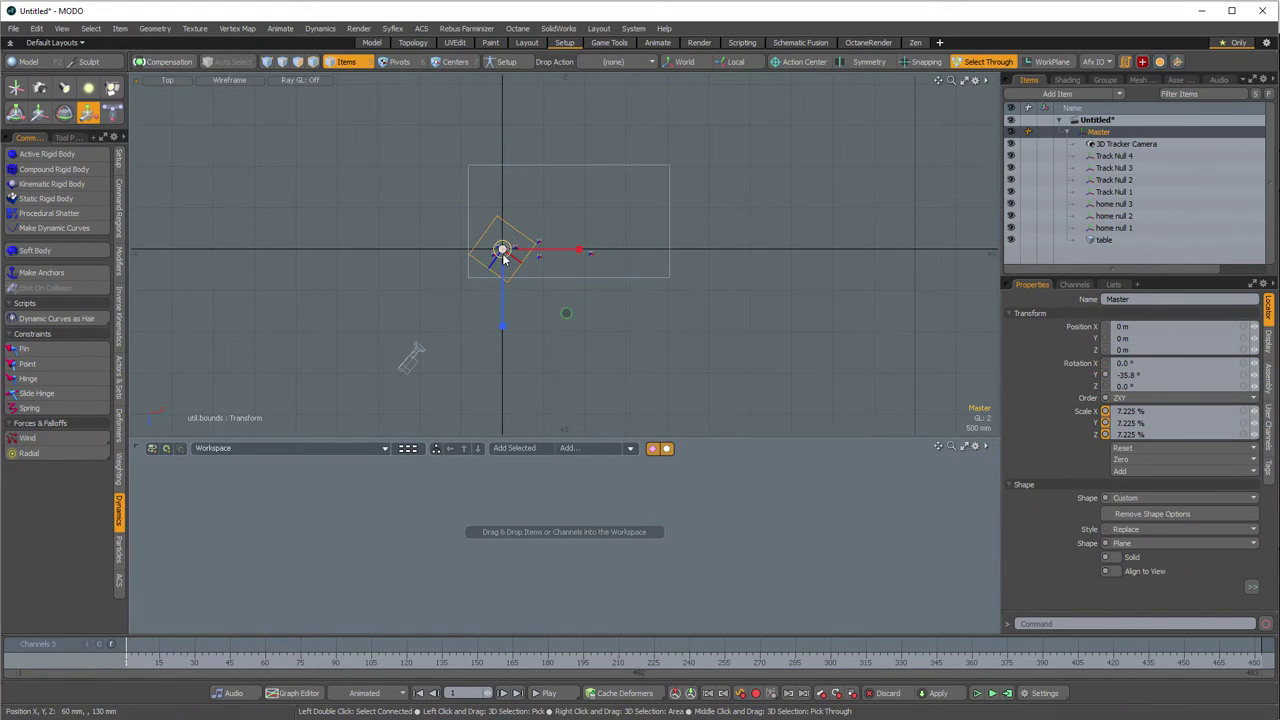
pyautogui.click(573, 276)
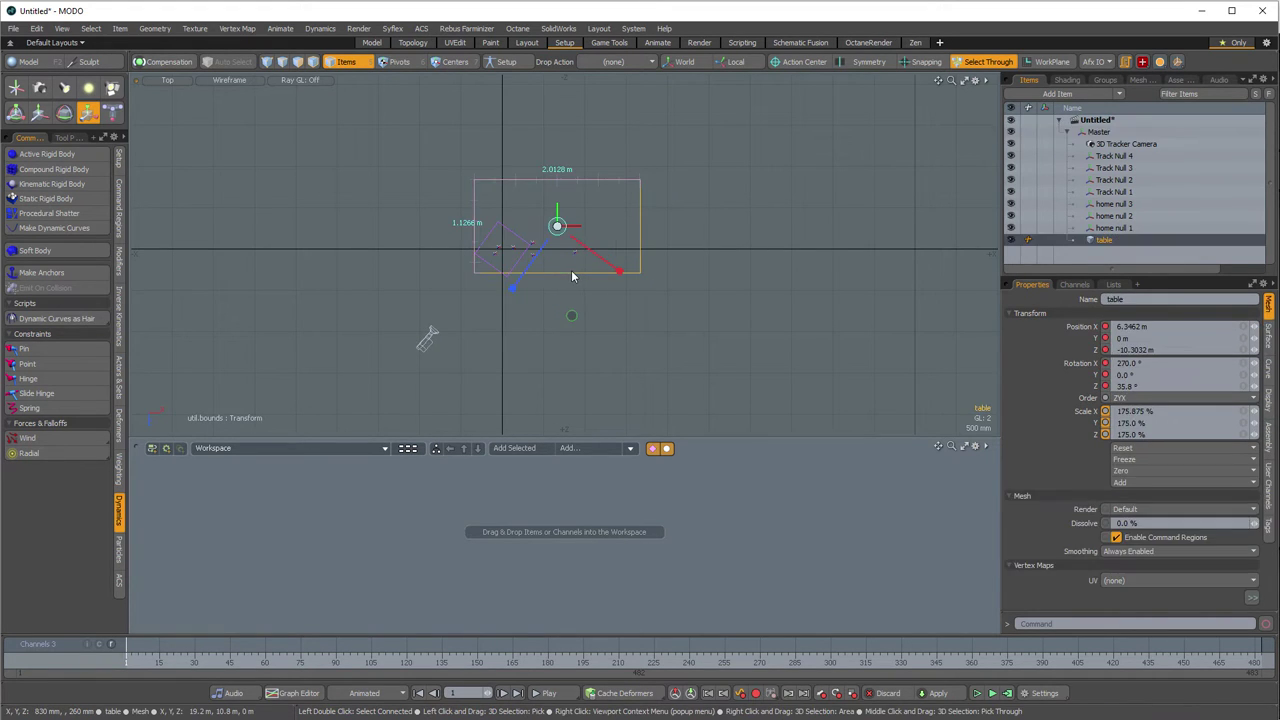
pyautogui.click(531, 300)
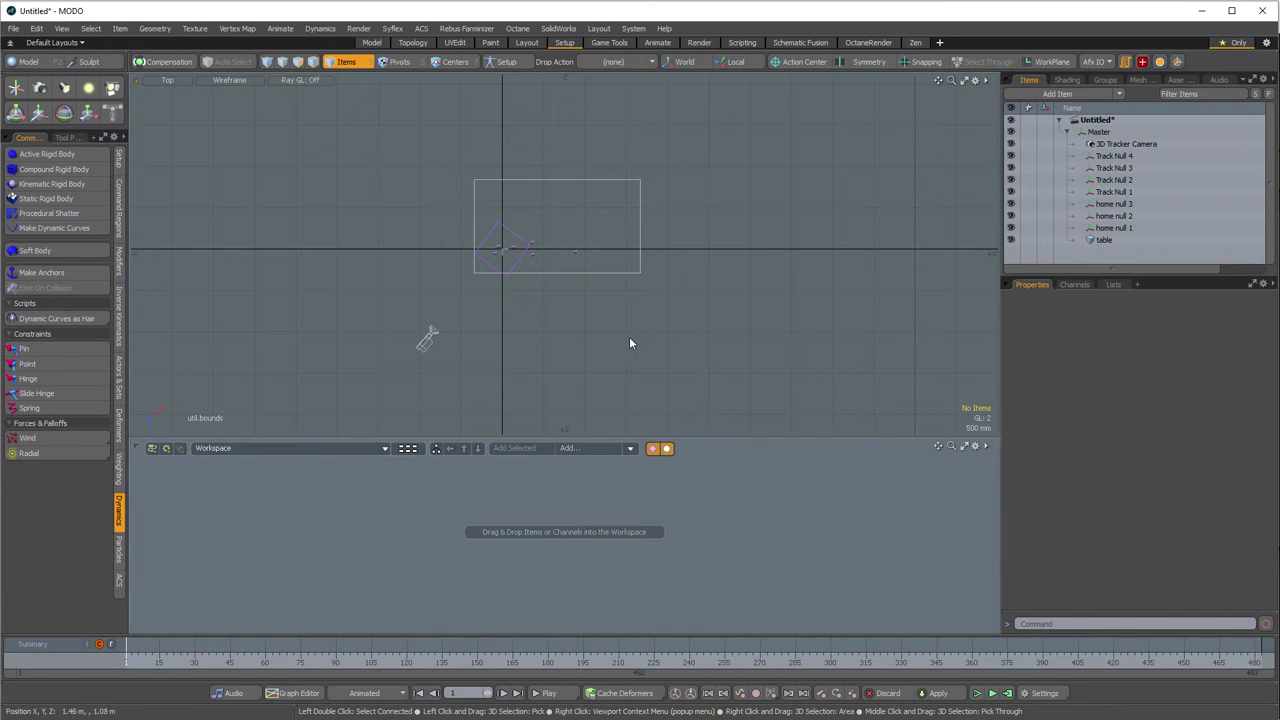
# - Split the top-view viewport side by side, set one half to the 3D Tracker Camera view, and scrub the timeline
pyautogui.click(237, 86)
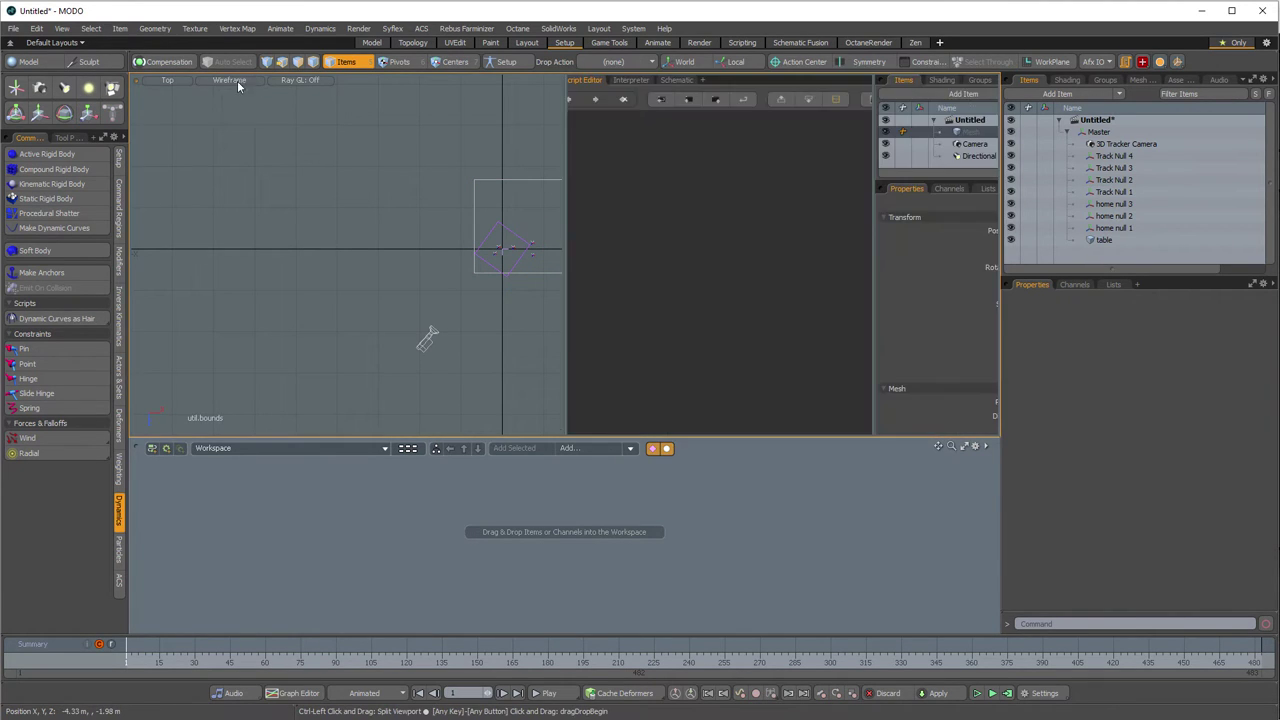
pyautogui.hotkey('ctrl', 'space')
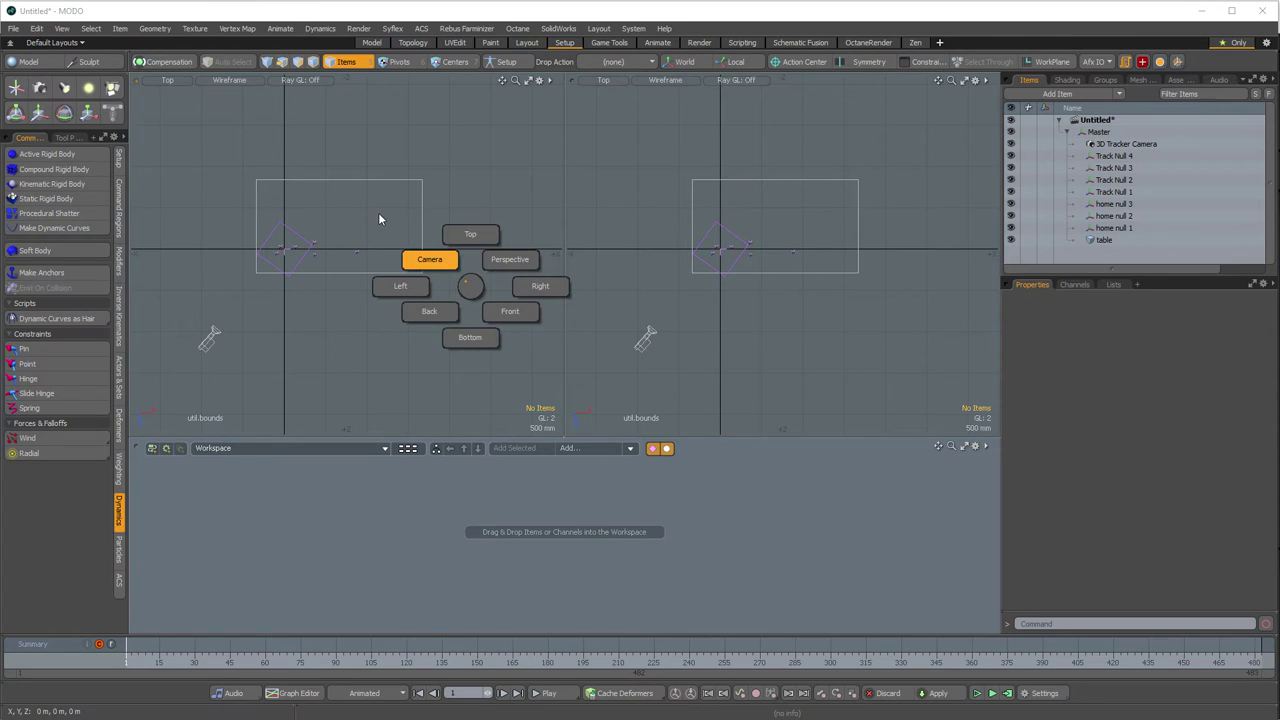
pyautogui.click(378, 212)
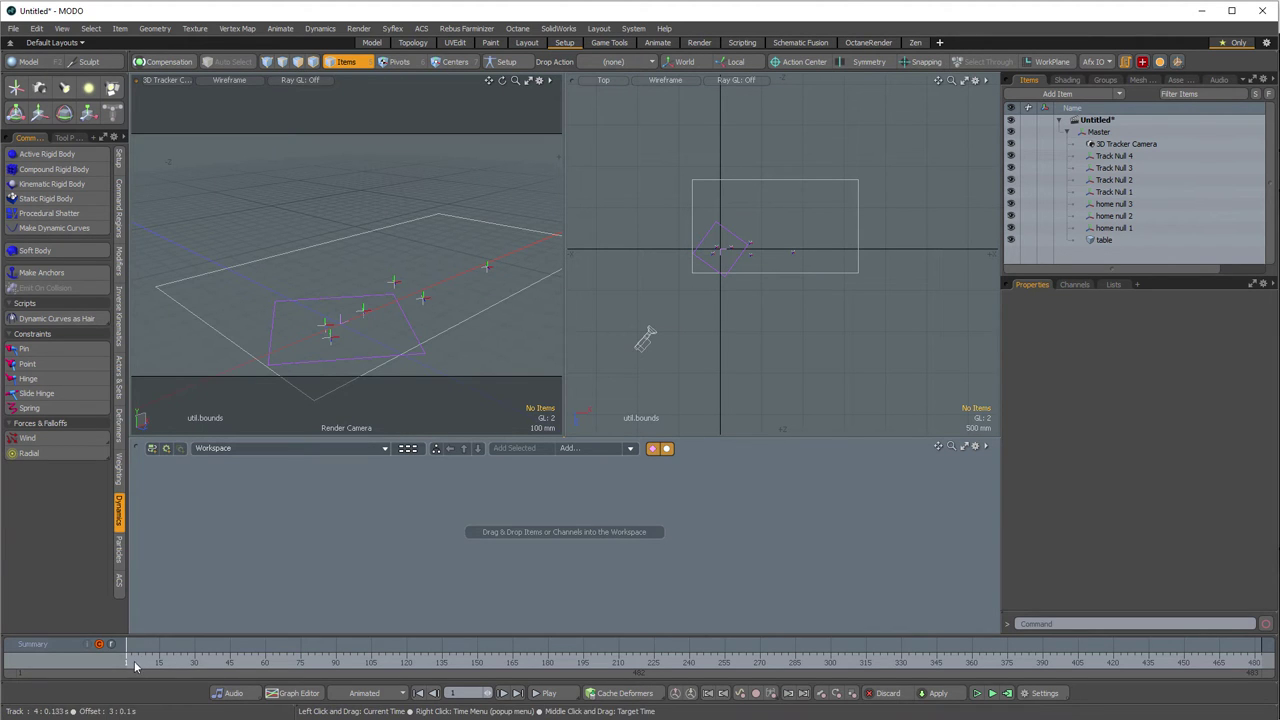
pyautogui.moveTo(135, 667); pyautogui.dragTo(963, 663)
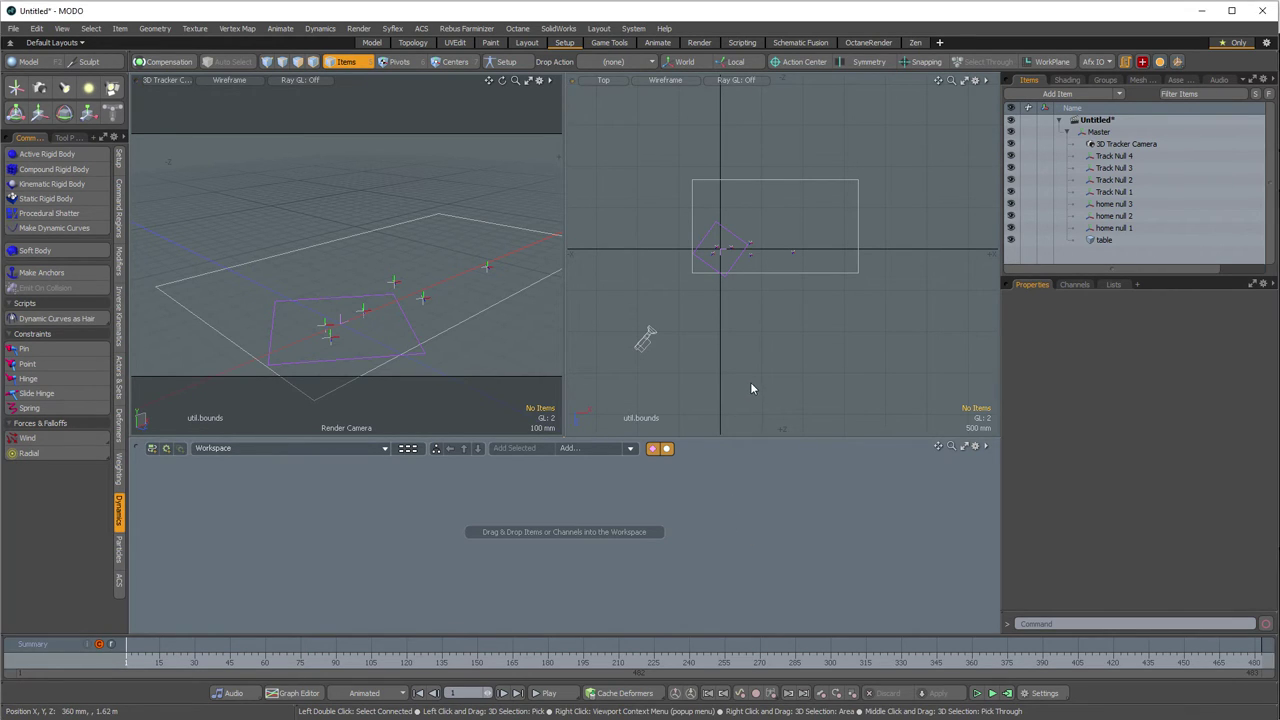
# - Add the ColouringPencil mesh preset from the Meshes > Interior > Tabletop assets to the scene, and close the preset browser
pyautogui.press('F6')
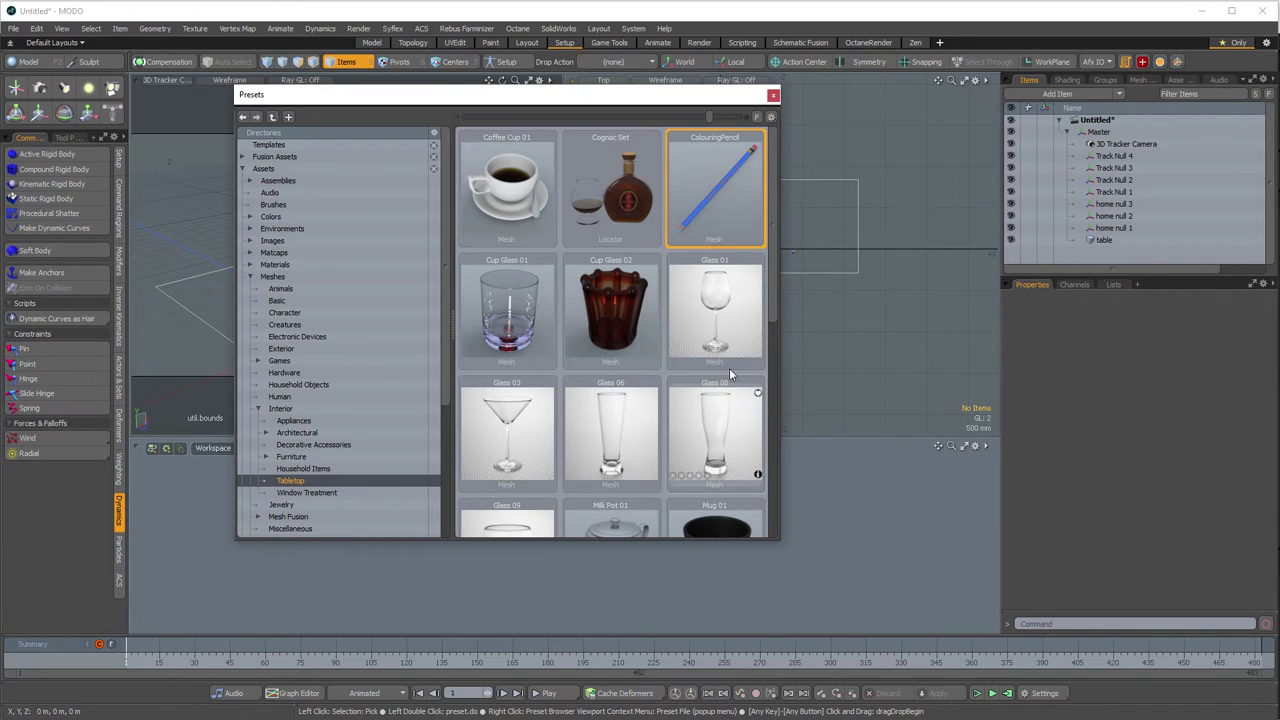
pyautogui.click(275, 277)
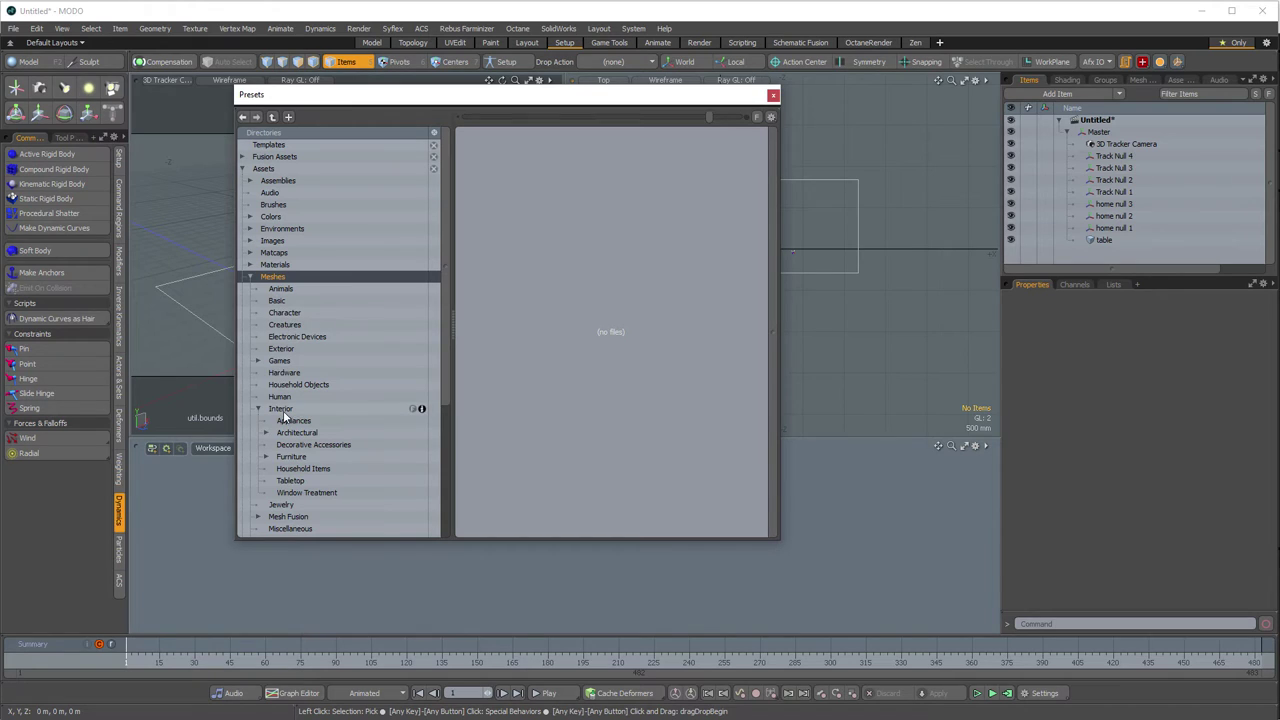
pyautogui.click(290, 481)
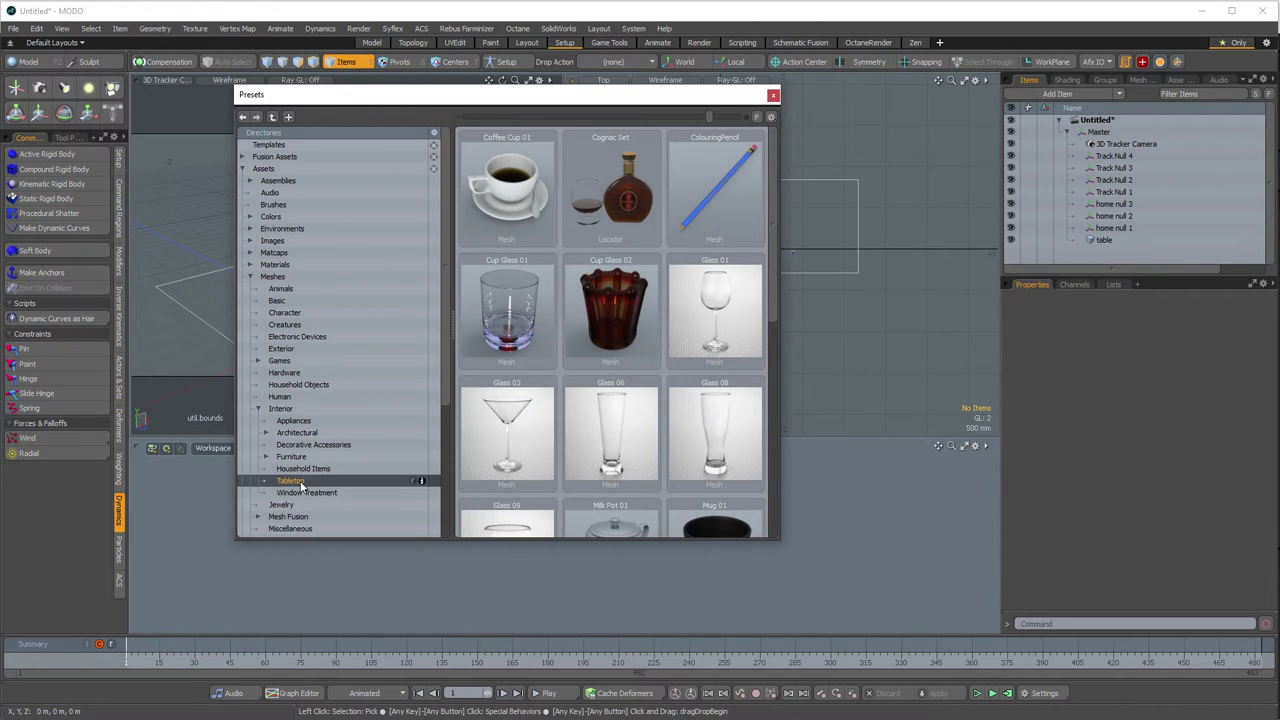
pyautogui.doubleClick(711, 186)
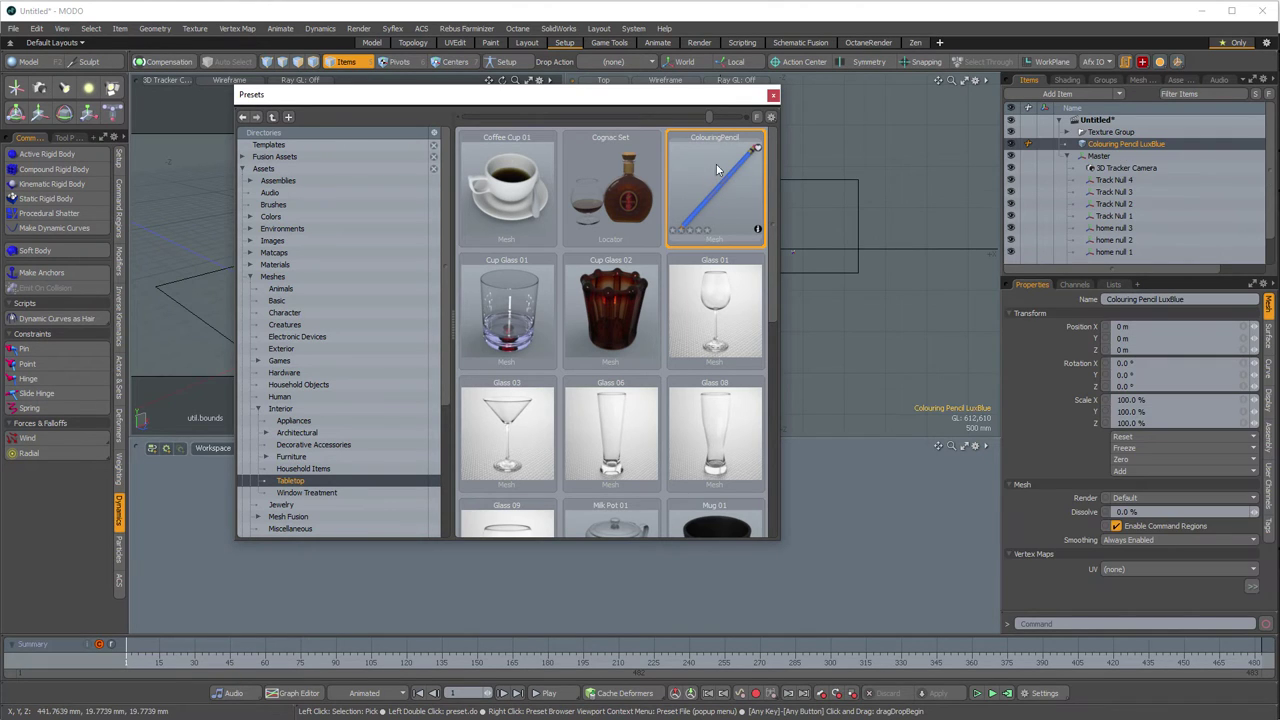
pyautogui.click(773, 97)
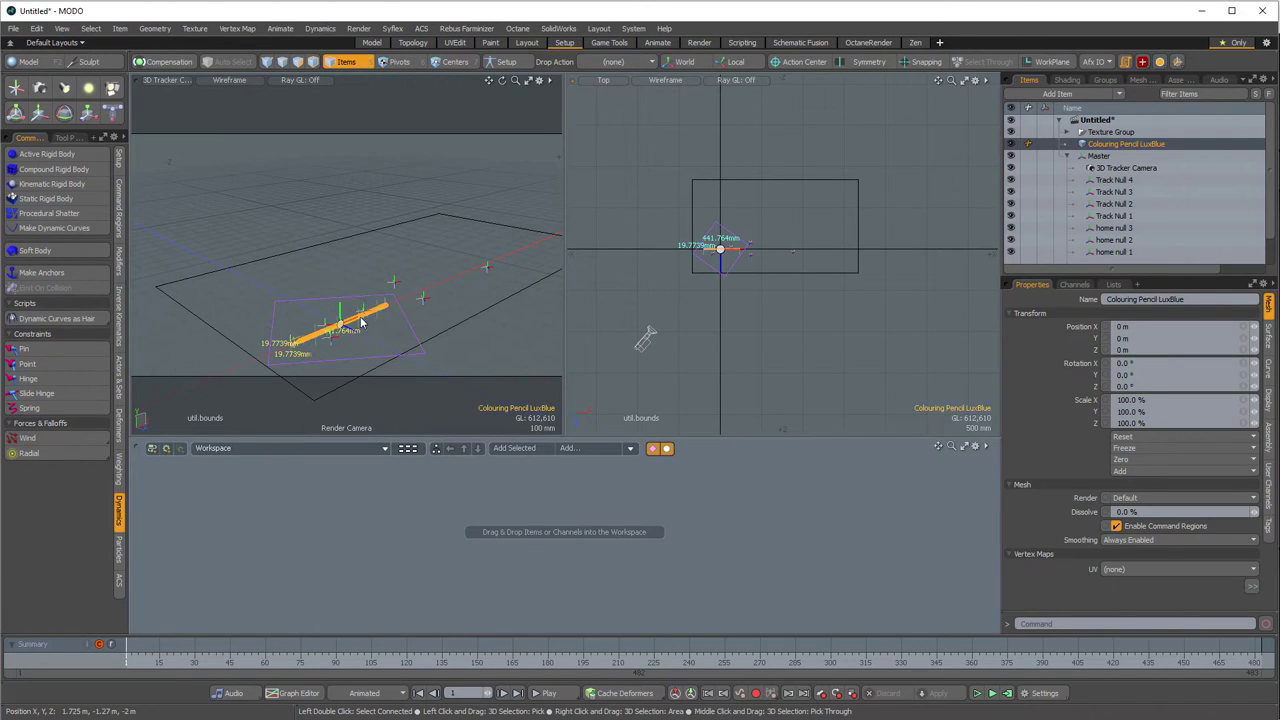
# - Scale down all polygons of the Colouring Pencil LuxBlue mesh uniformly to a length of about 269 mm
pyautogui.moveTo(720, 250)
pyautogui.keyDown('ctrl'); pyautogui.keyDown('alt'); pyautogui.mouseDown()
pyautogui.moveTo(881, 259)
pyautogui.moveTo(790, 258)
pyautogui.moveTo(749, 229)
pyautogui.mouseUp(); pyautogui.keyUp('alt'); pyautogui.keyUp('ctrl')
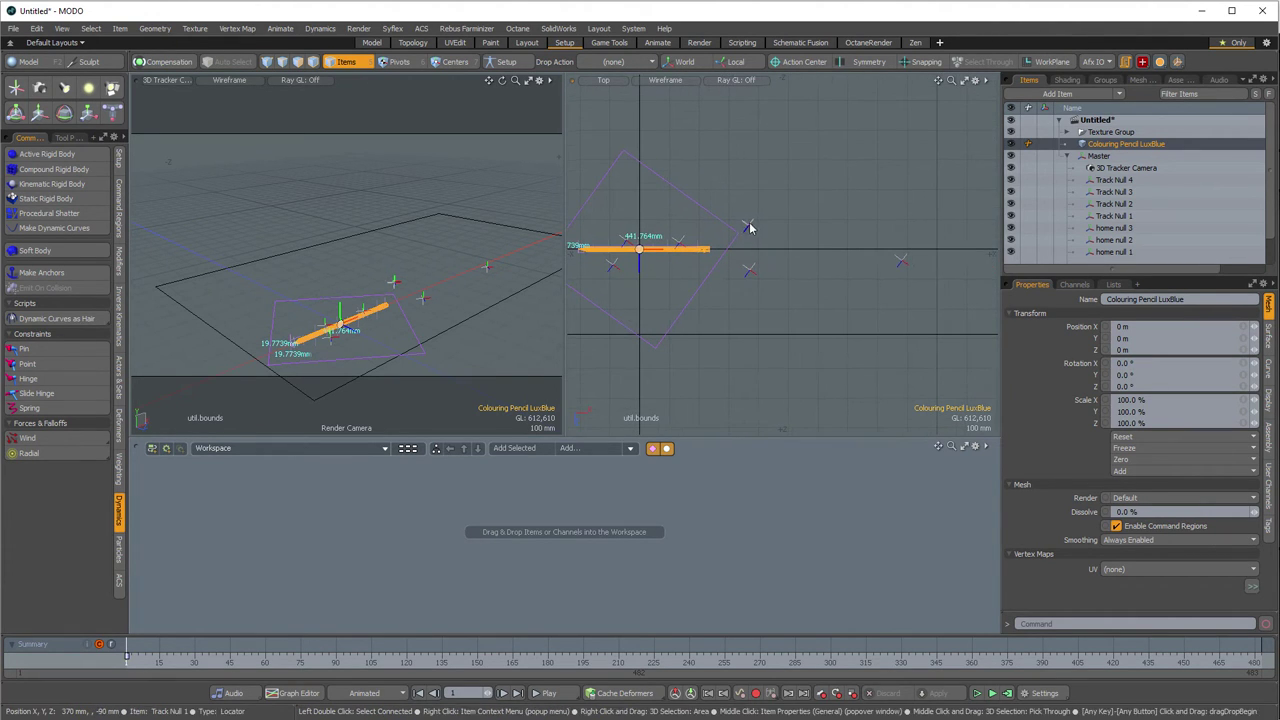
pyautogui.keyDown('alt'); pyautogui.keyDown('shift'); pyautogui.moveTo(880, 266); pyautogui.dragTo(946, 259); pyautogui.keyUp('shift'); pyautogui.keyUp('alt')
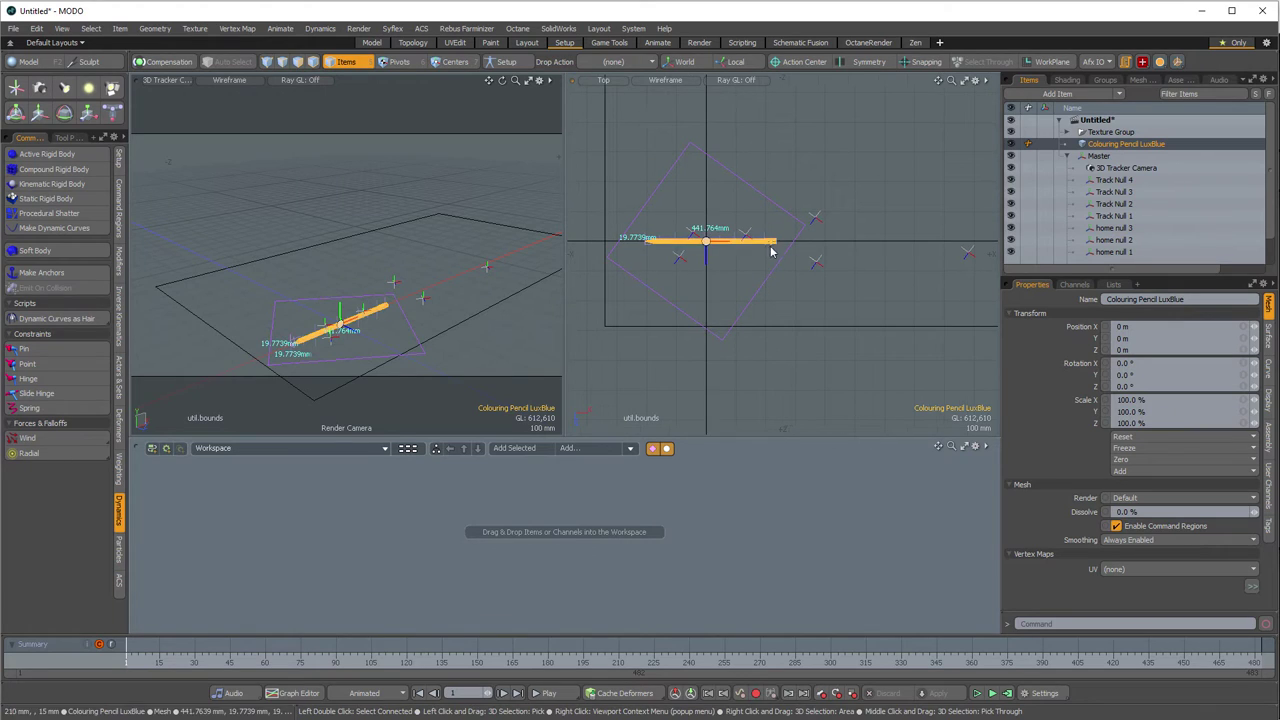
pyautogui.keyDown('alt'); pyautogui.keyDown('shift'); pyautogui.moveTo(826, 262); pyautogui.dragTo(808, 306); pyautogui.keyUp('shift'); pyautogui.keyUp('alt')
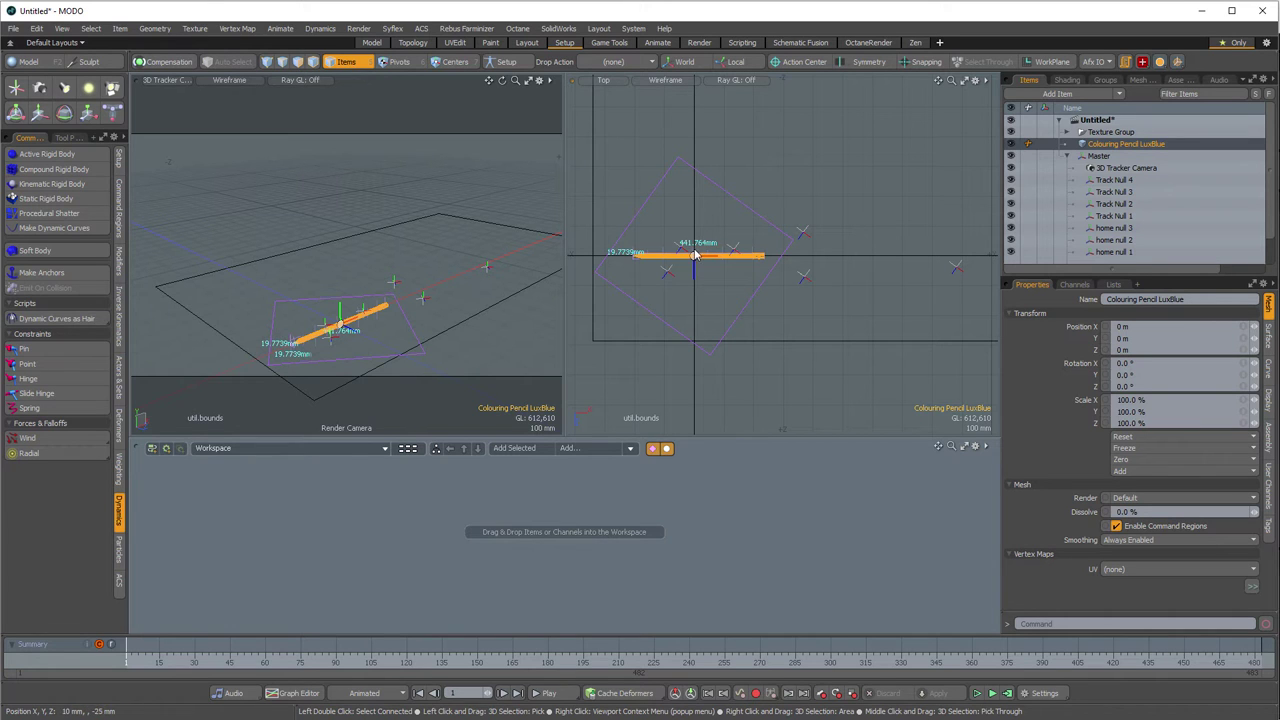
pyautogui.scroll(2, 710, 248)
pyautogui.keyDown('alt'); pyautogui.keyDown('shift'); pyautogui.moveTo(710, 246); pyautogui.dragTo(738, 250); pyautogui.keyUp('shift'); pyautogui.keyUp('alt')
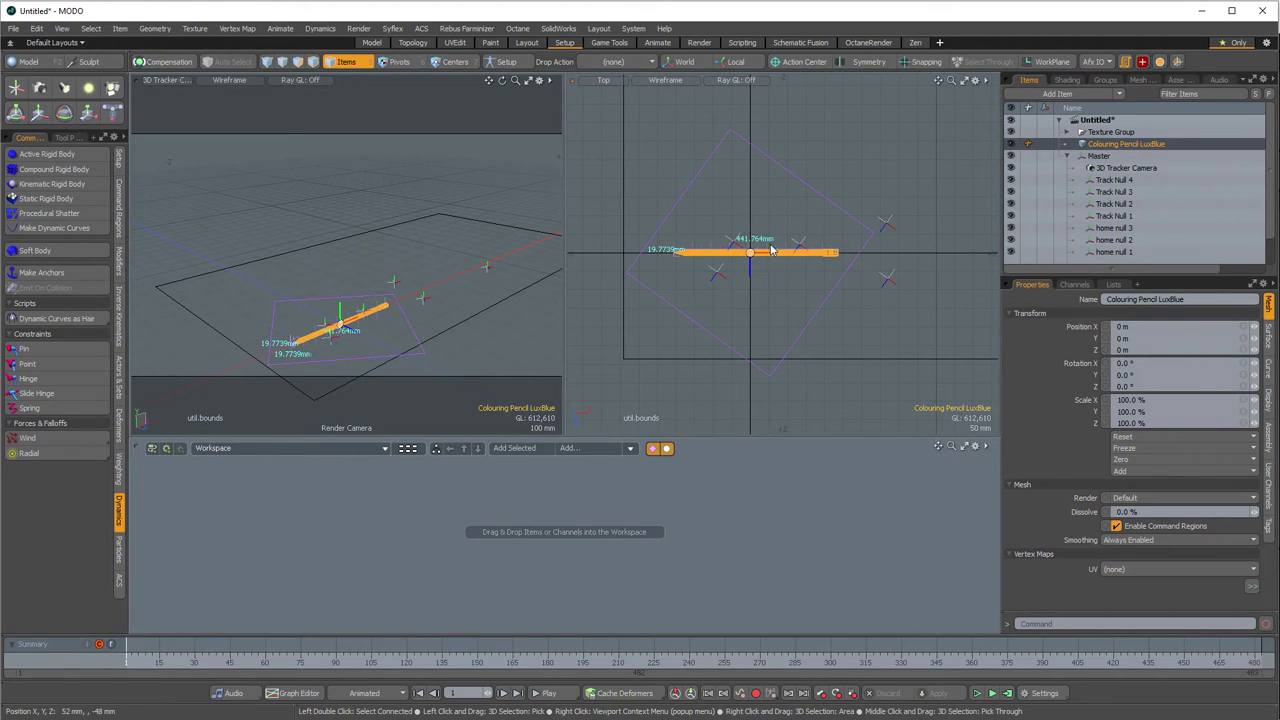
pyautogui.press('y')
pyautogui.scroll(2, 750, 272)
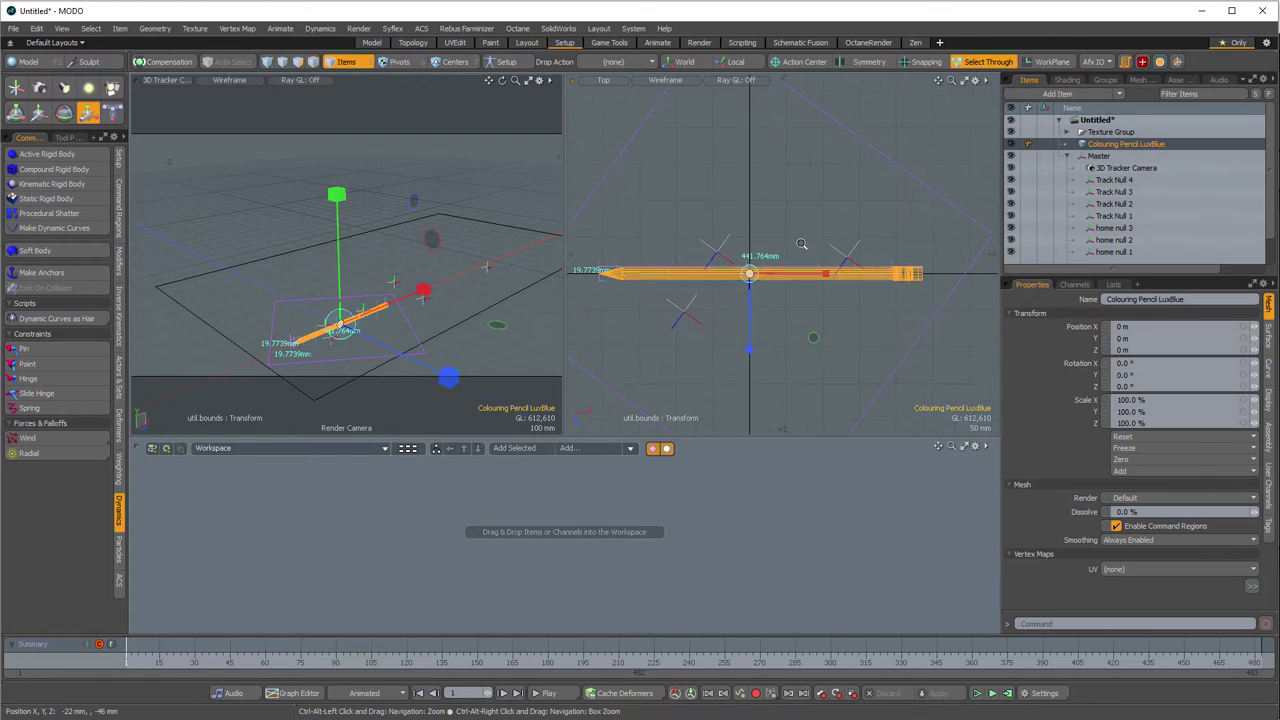
pyautogui.press('3')
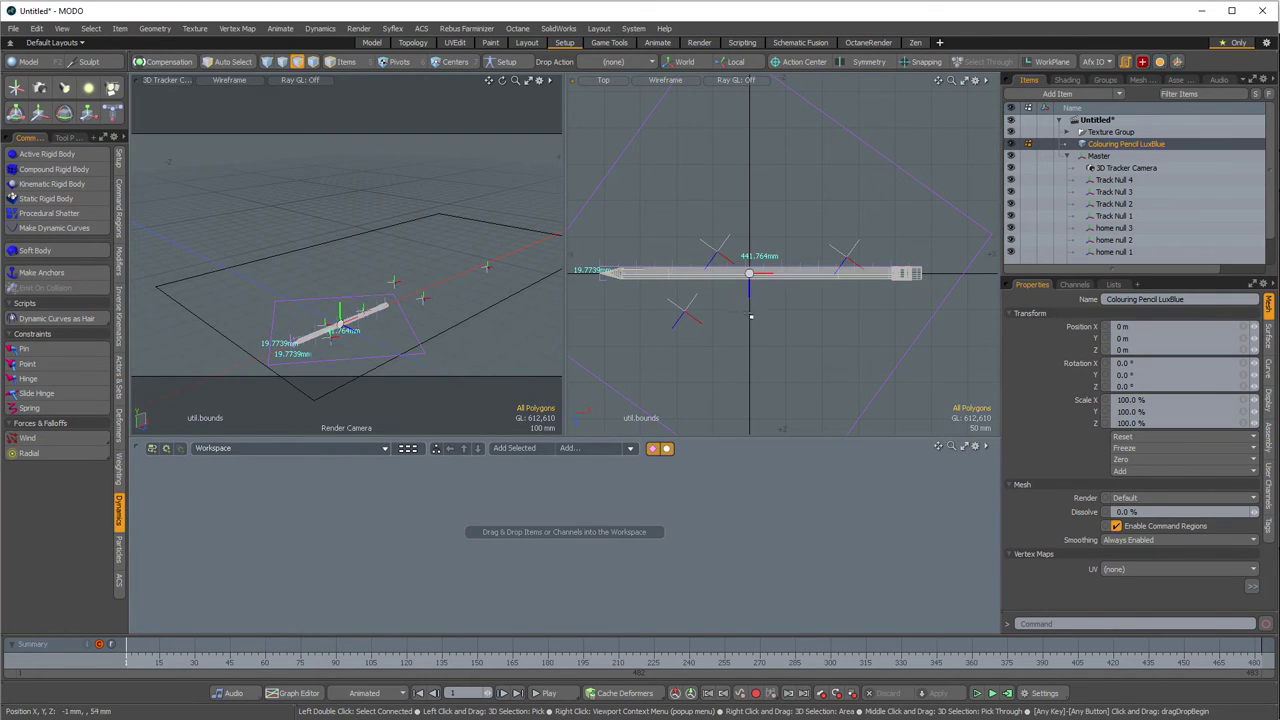
pyautogui.moveTo(759, 273); pyautogui.dragTo(724, 273)
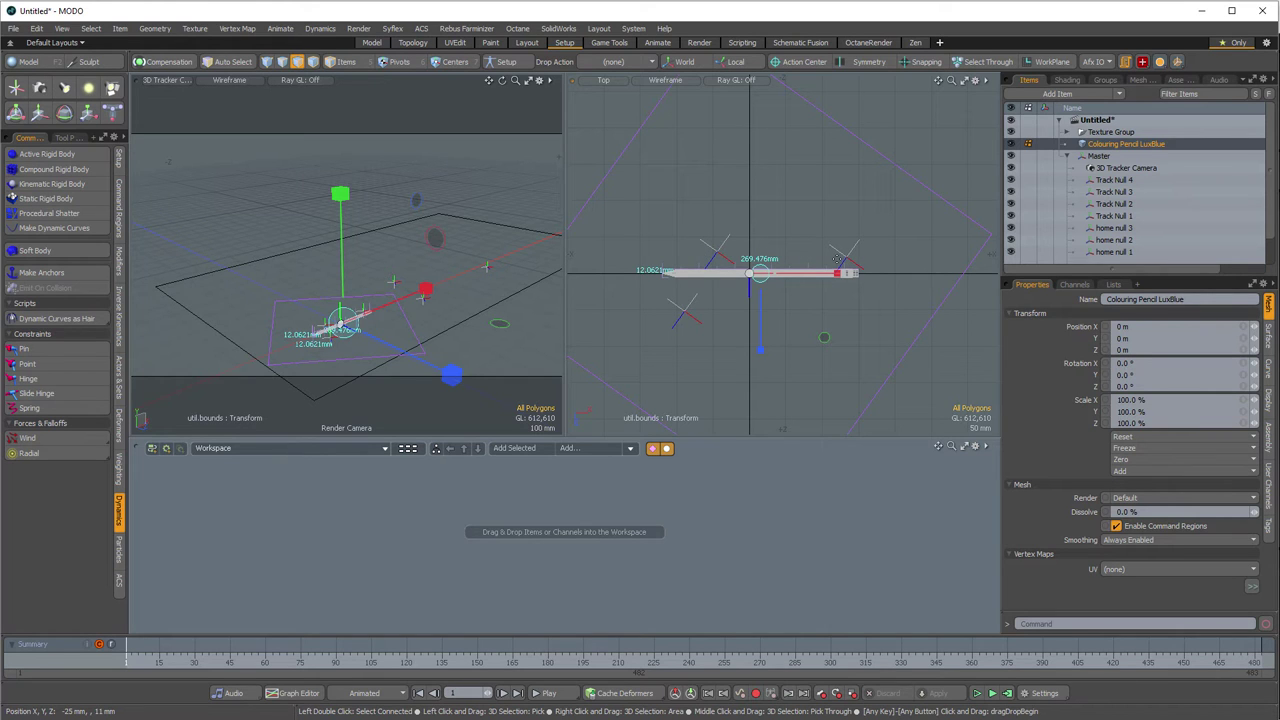
# - Check the desk footage in After Effects, return to MODO and scale the pencil's polygons to about 250 mm long
pyautogui.hotkey('alt', 'Tab')
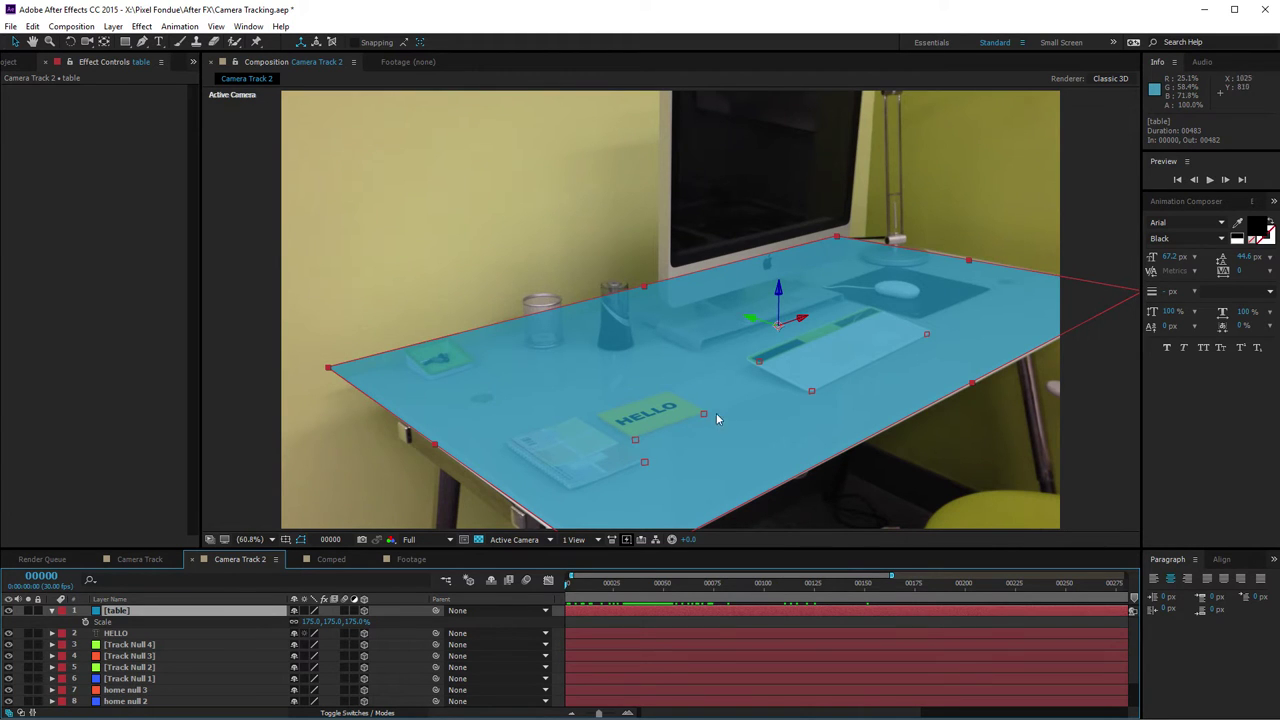
pyautogui.hotkey('alt', 'Tab')
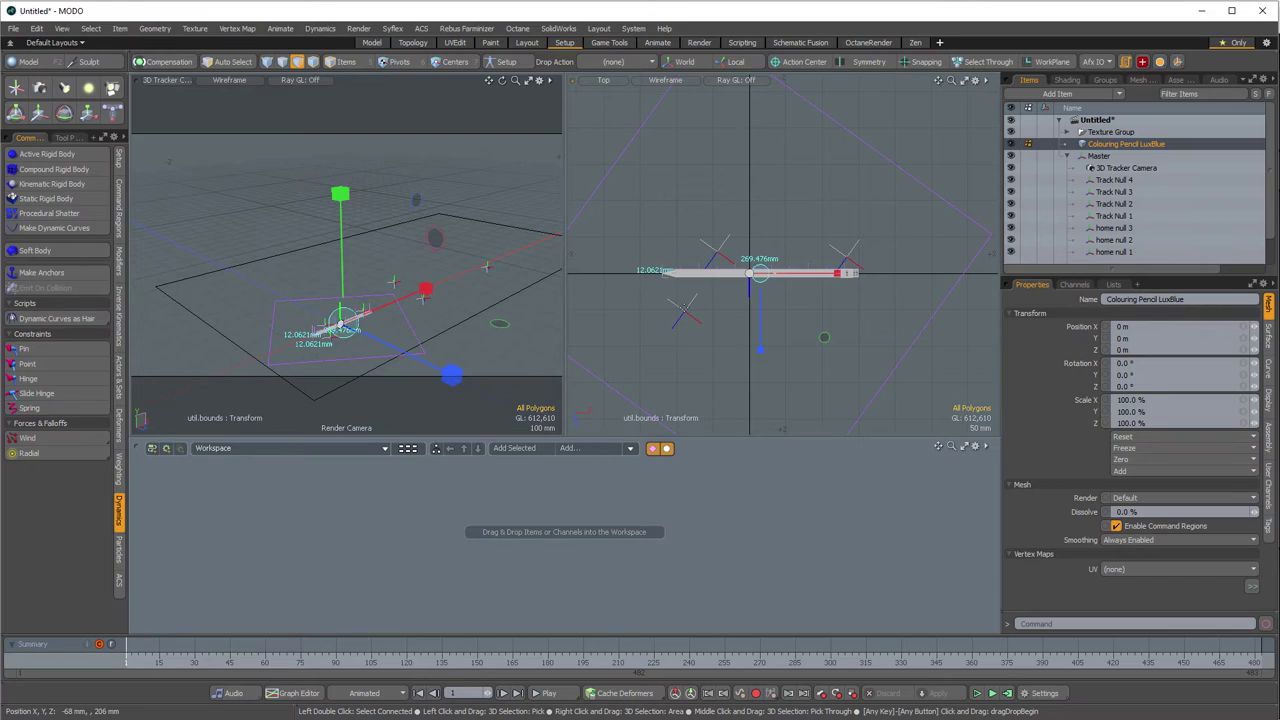
pyautogui.keyDown('ctrl'); pyautogui.keyDown('alt'); pyautogui.moveTo(785, 240); pyautogui.dragTo(758, 288); pyautogui.keyUp('alt'); pyautogui.keyUp('ctrl')
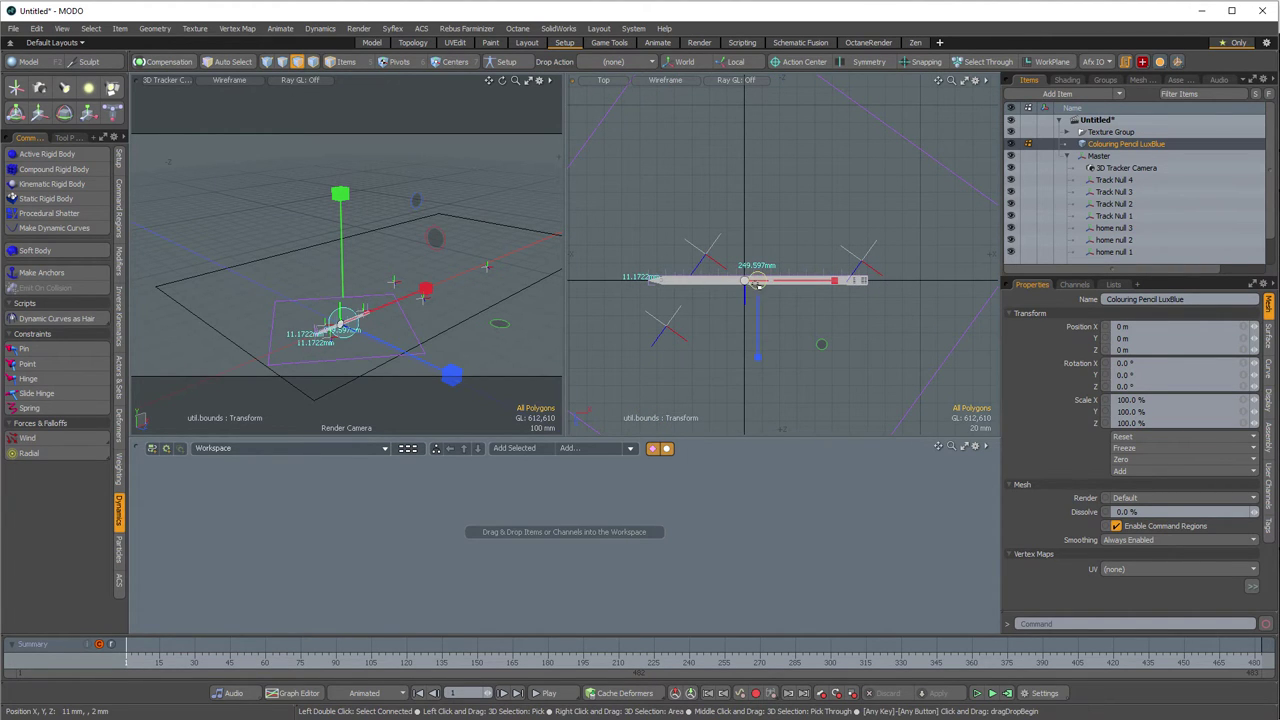
pyautogui.press('5')
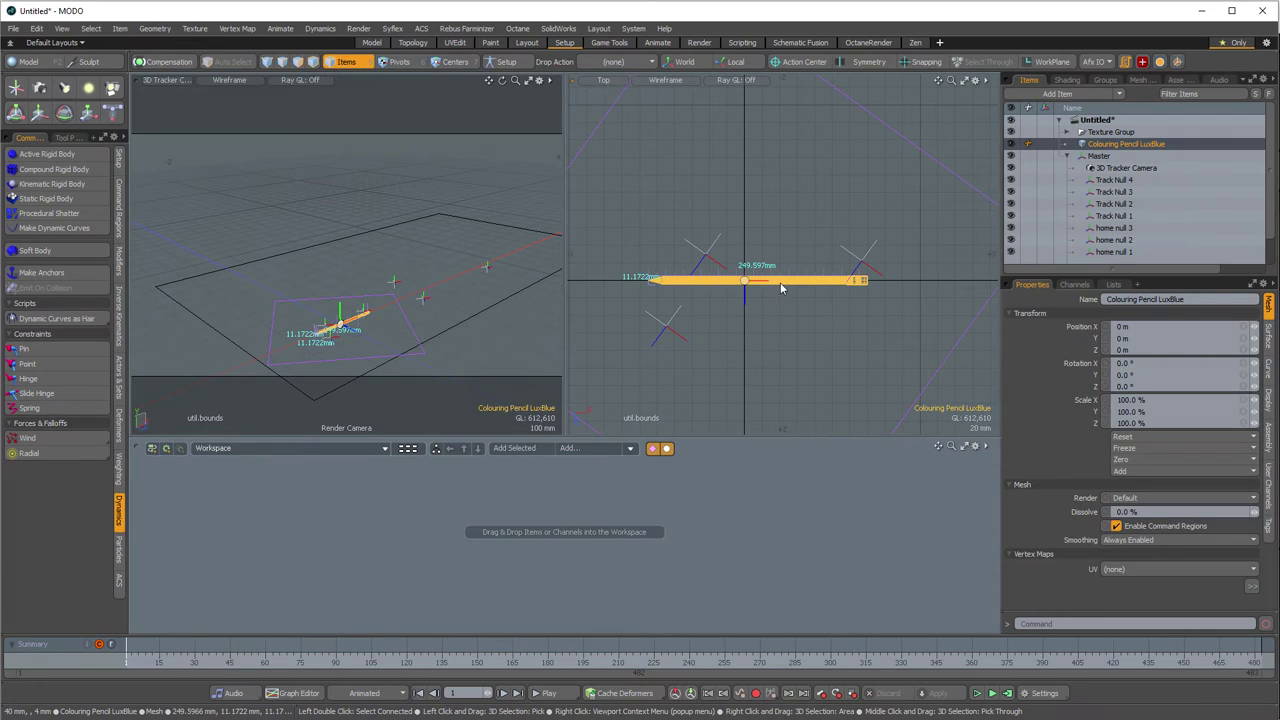
# - In a Right view, raise the pencil item vertically to about Y 5.8 mm so it sits above the table plane
pyautogui.hotkey('ctrl', 'space')
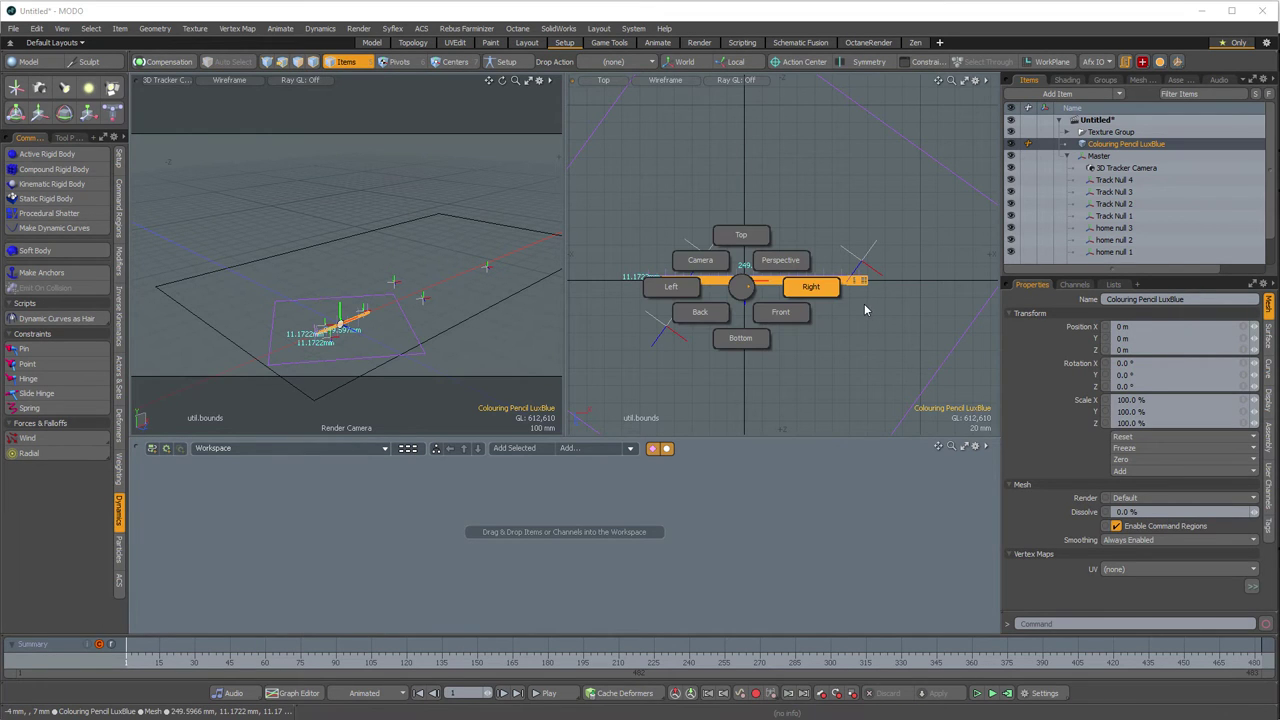
pyautogui.click(864, 303)
pyautogui.hotkey('shift', 'a')
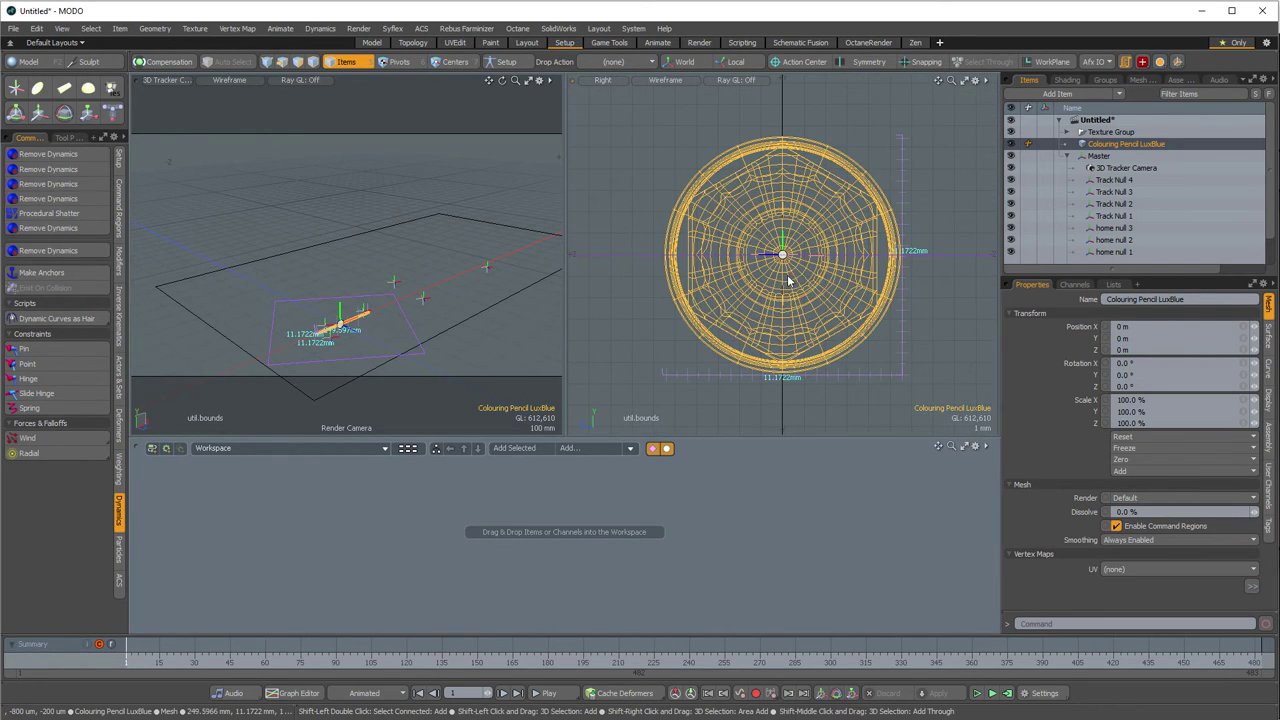
pyautogui.moveTo(788, 282)
pyautogui.keyDown('ctrl'); pyautogui.keyDown('alt'); pyautogui.mouseDown()
pyautogui.moveTo(766, 284)
pyautogui.moveTo(806, 266)
pyautogui.mouseUp(); pyautogui.keyUp('alt'); pyautogui.keyUp('ctrl')
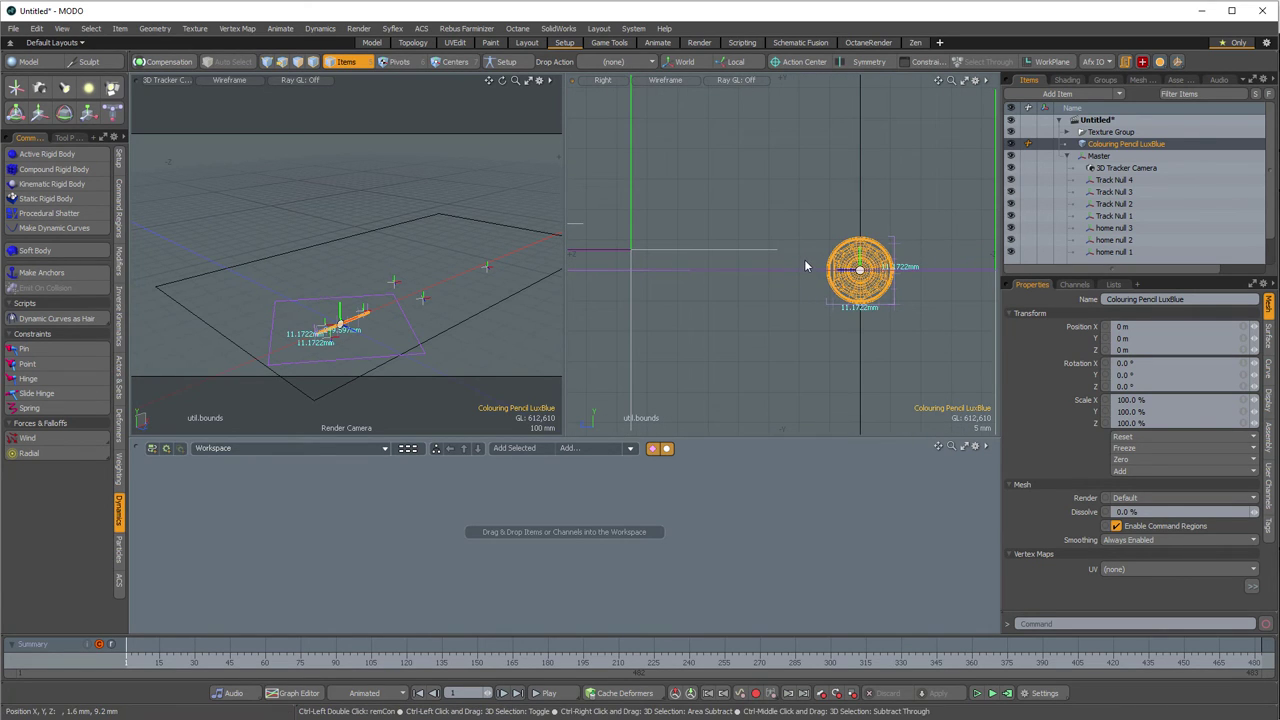
pyautogui.hotkey('ctrl', 'space')
pyautogui.click(783, 346)
pyautogui.moveTo(783, 346)
pyautogui.keyDown('ctrl'); pyautogui.keyDown('alt'); pyautogui.mouseDown()
pyautogui.moveTo(791, 329)
pyautogui.moveTo(762, 328)
pyautogui.moveTo(834, 286)
pyautogui.moveTo(797, 317)
pyautogui.moveTo(697, 278)
pyautogui.mouseUp(); pyautogui.keyUp('alt'); pyautogui.keyUp('ctrl')
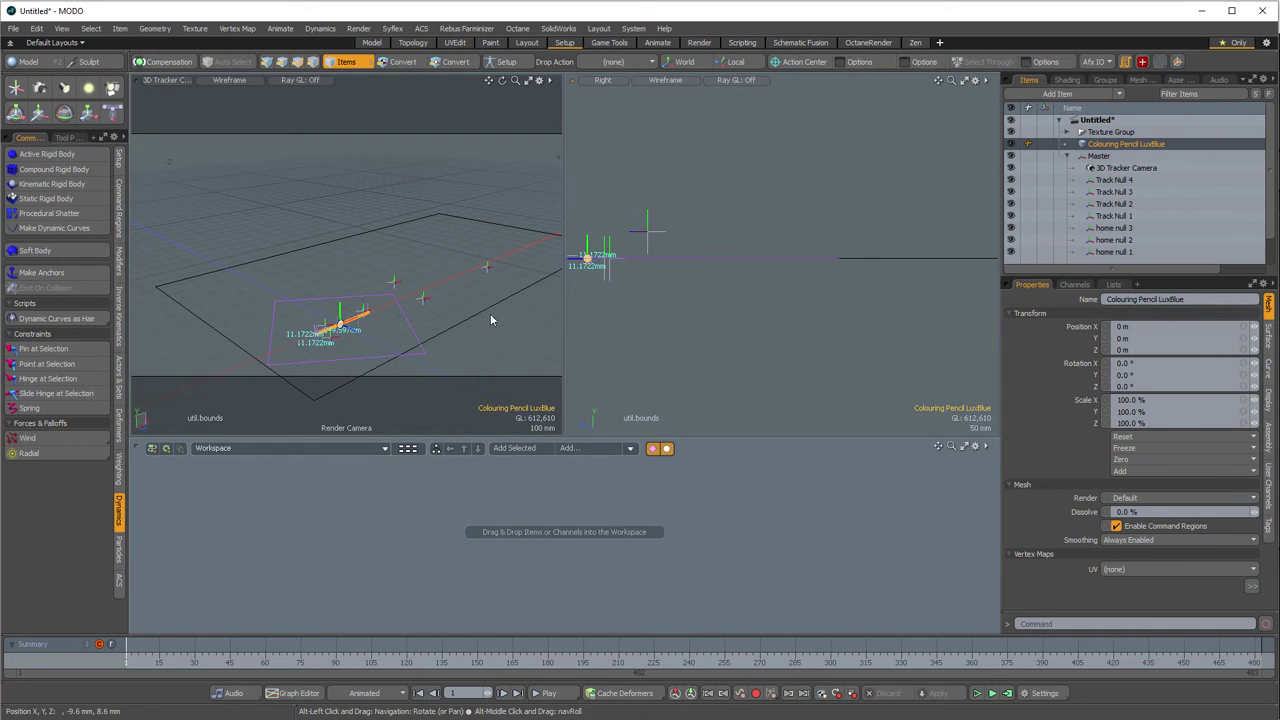
pyautogui.keyDown('alt'); pyautogui.keyDown('shift'); pyautogui.moveTo(616, 297); pyautogui.dragTo(878, 300); pyautogui.keyUp('shift'); pyautogui.keyUp('alt')
pyautogui.scroll(8, 790, 285)
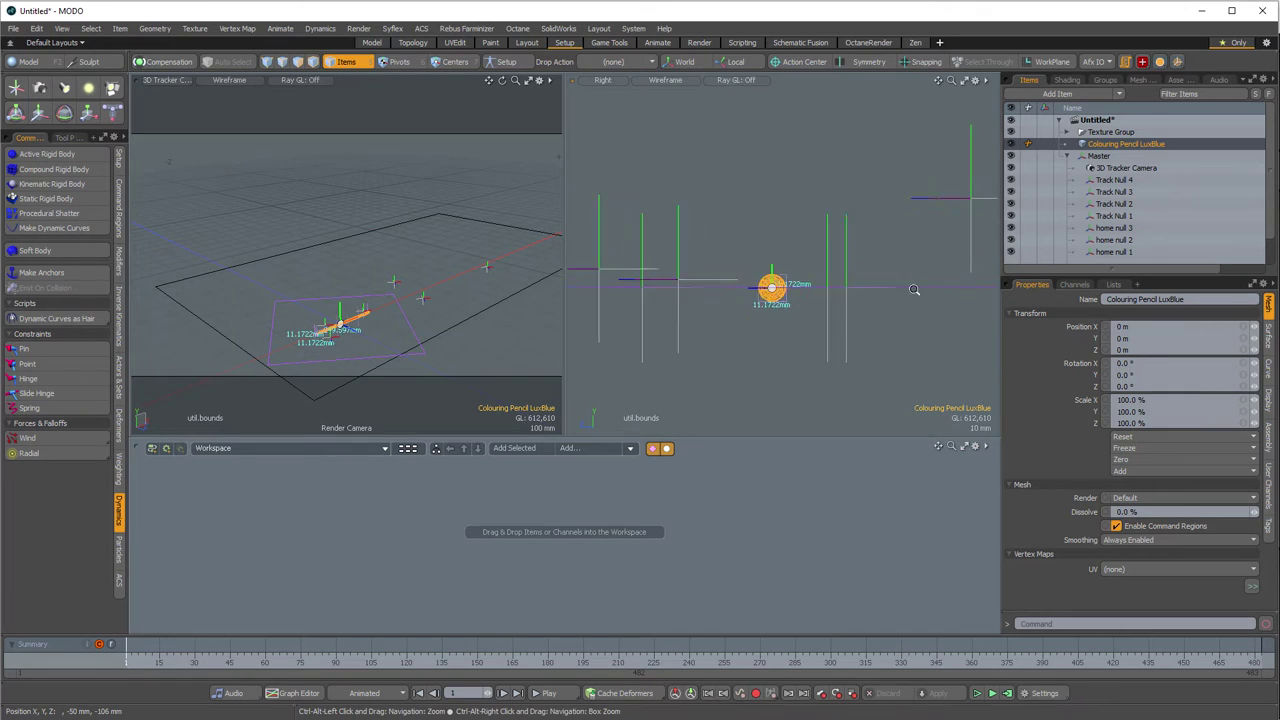
pyautogui.press('y')
pyautogui.moveTo(773, 275)
pyautogui.mouseDown()
pyautogui.moveTo(771, 236)
pyautogui.moveTo(771, 250)
pyautogui.mouseUp()
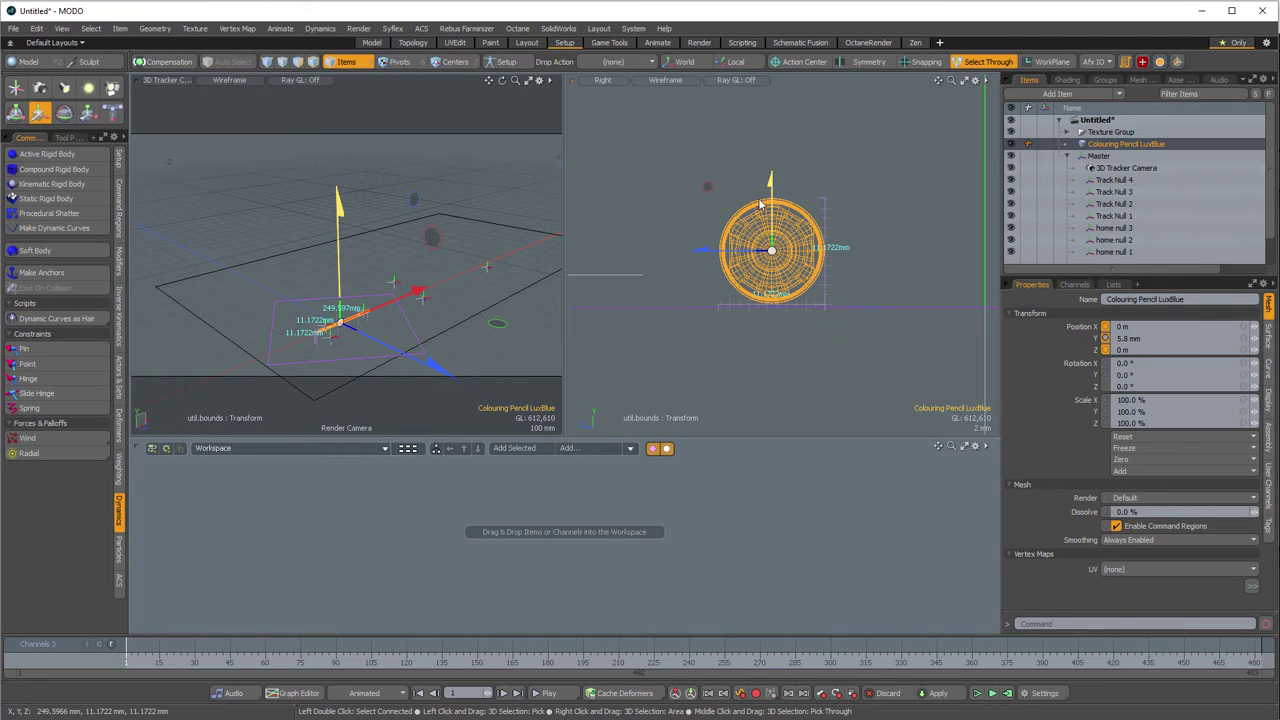
# - Fine-tune the pencil's height to Y 5.75 mm and move it along Z to 145 mm, towards the table's front edge
pyautogui.scroll(6, 780, 240)
pyautogui.scroll(-3, 785, 226)
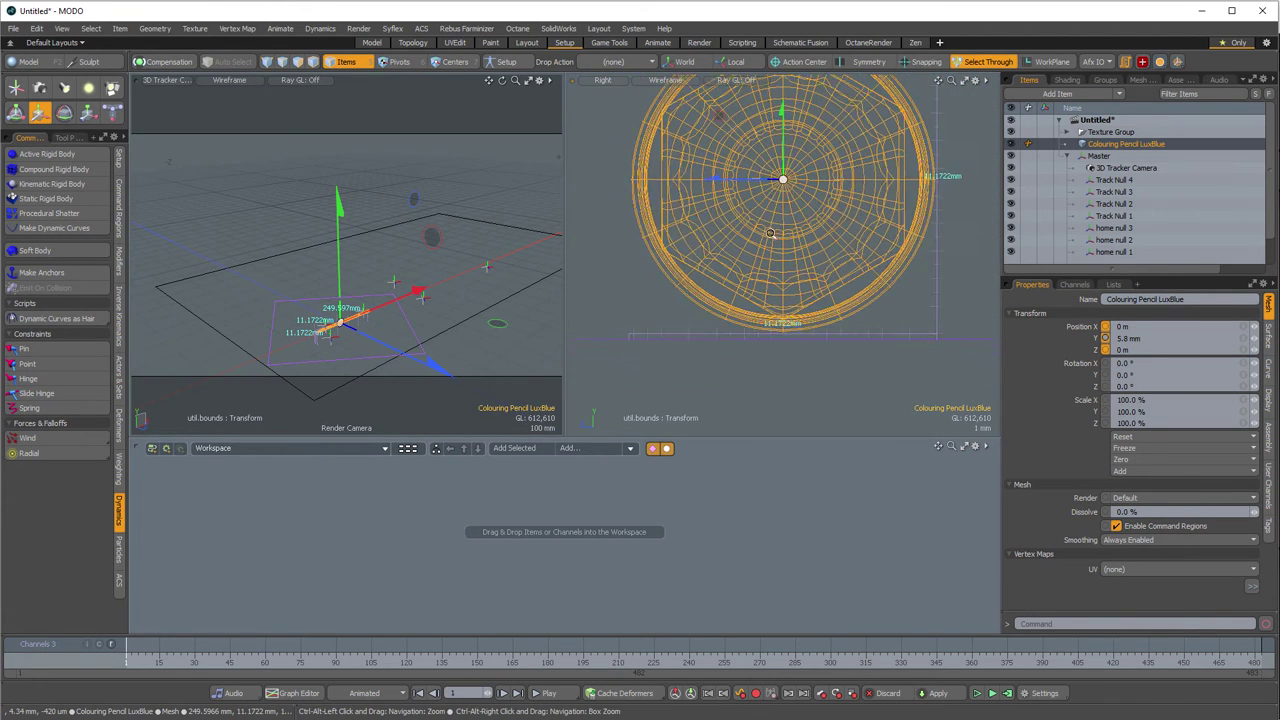
pyautogui.moveTo(778, 152); pyautogui.dragTo(778, 154)
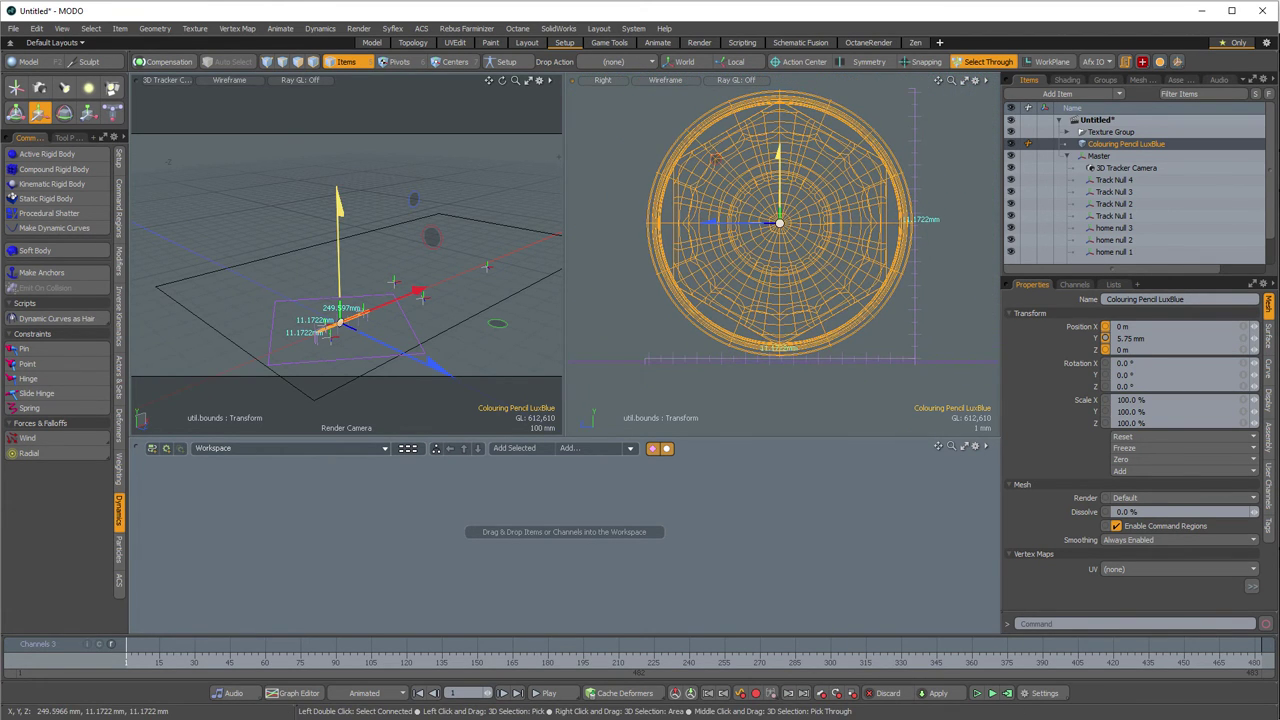
pyautogui.moveTo(431, 360)
pyautogui.mouseDown()
pyautogui.moveTo(515, 370)
pyautogui.moveTo(505, 398)
pyautogui.moveTo(481, 385)
pyautogui.mouseUp()
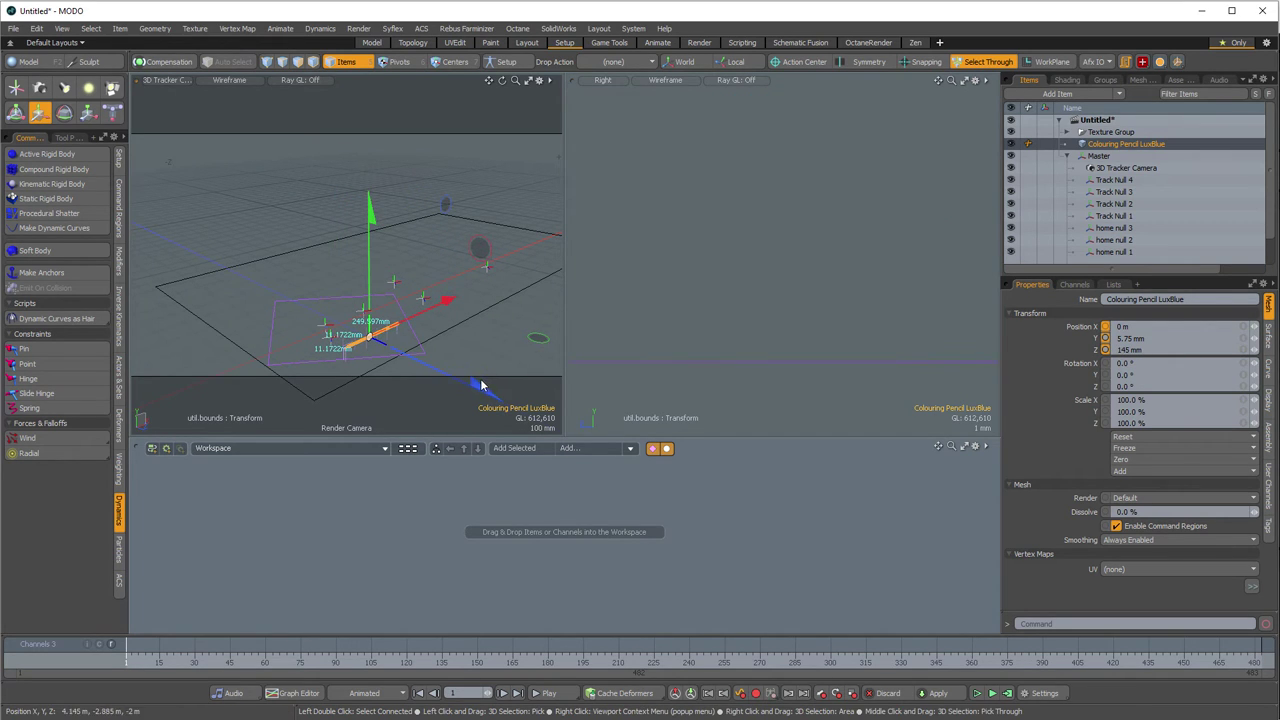
pyautogui.click(763, 286)
# - Show the camera view and a Perspective view with Default shading, and select the pencil for a close look on the table
pyautogui.hotkey('ctrl', 'space')
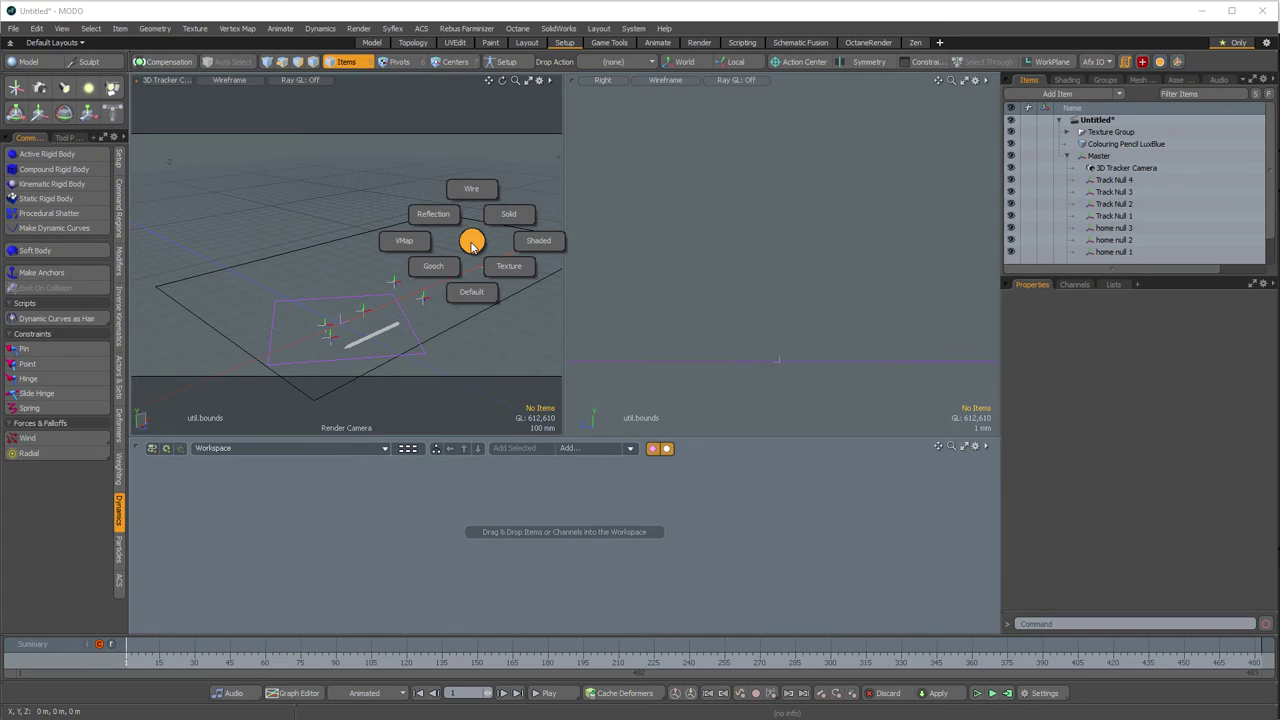
pyautogui.click(466, 346)
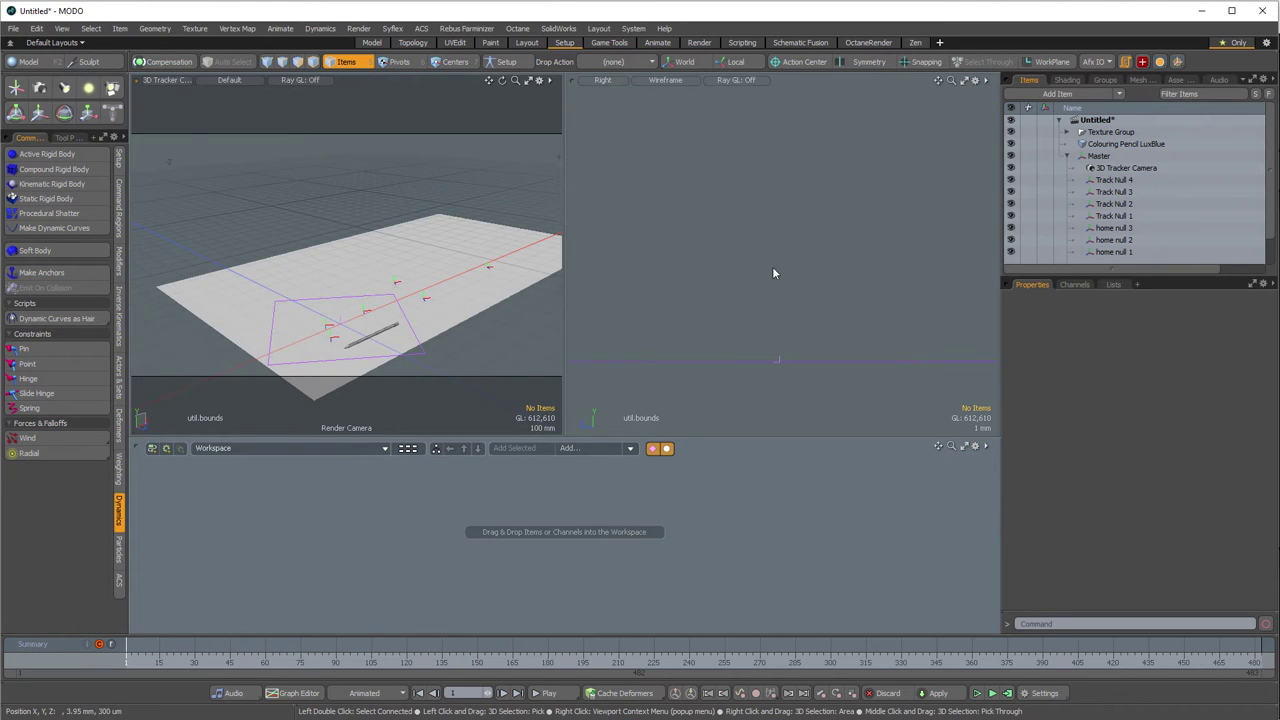
pyautogui.scroll(-5, 780, 265)
pyautogui.moveTo(778, 276)
pyautogui.keyDown('alt'); pyautogui.mouseDown()
pyautogui.moveTo(780, 251)
pyautogui.moveTo(842, 356)
pyautogui.moveTo(920, 280)
pyautogui.moveTo(843, 334)
pyautogui.moveTo(767, 210)
pyautogui.moveTo(745, 270)
pyautogui.mouseUp(); pyautogui.keyUp('alt')
pyautogui.scroll(3, 843, 334)
pyautogui.click(742, 276)
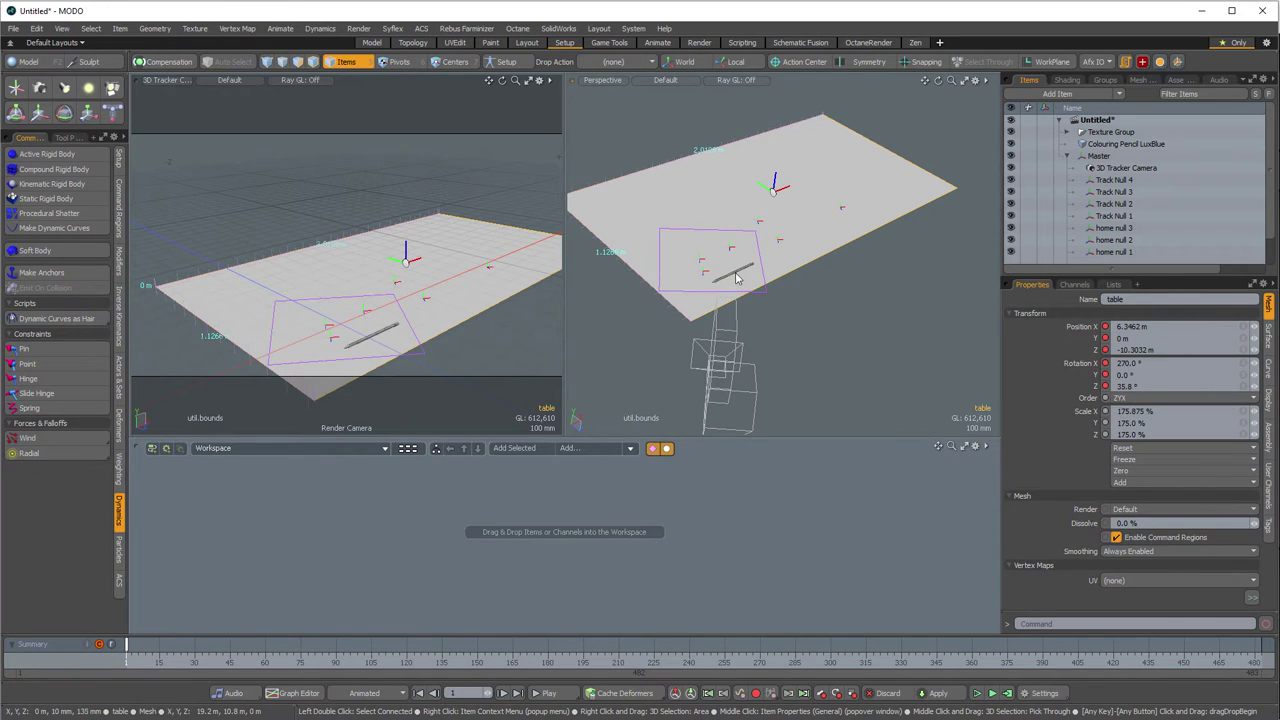
pyautogui.scroll(3, 735, 276)
pyautogui.click(740, 272)
pyautogui.keyDown('alt'); pyautogui.moveTo(774, 290); pyautogui.dragTo(750, 275); pyautogui.keyUp('alt')
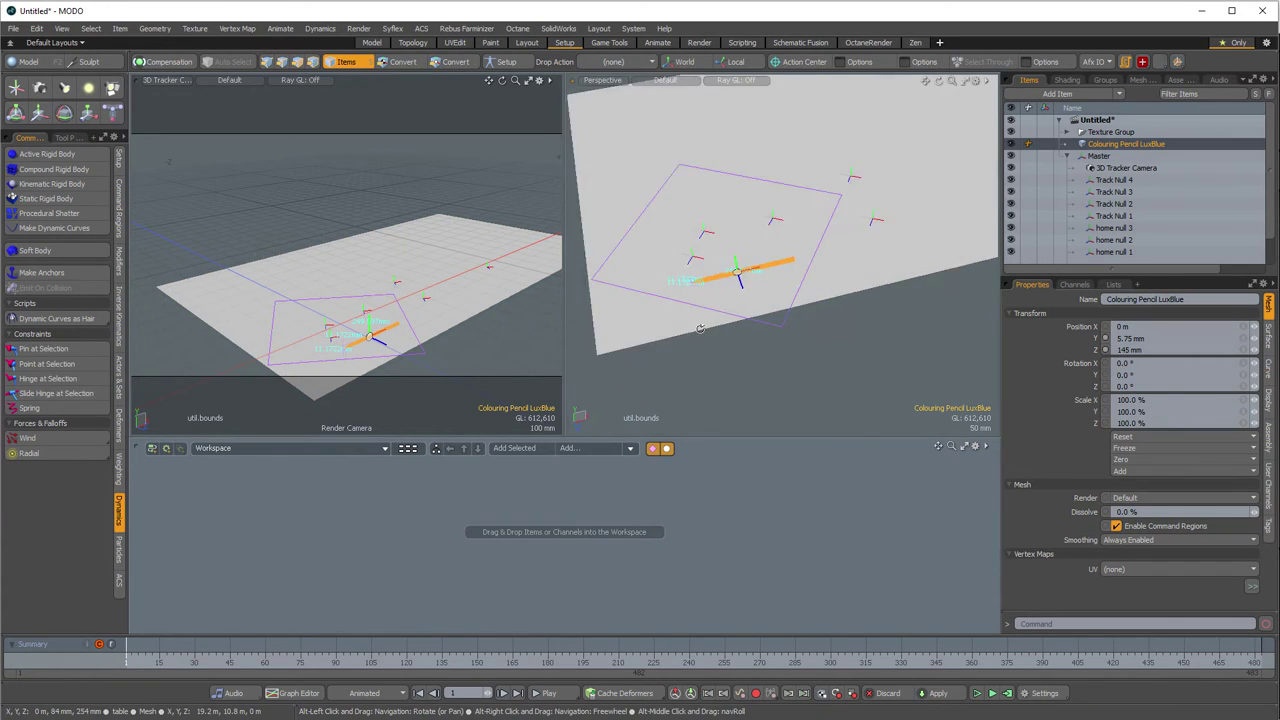
pyautogui.scroll(4, 723, 266)
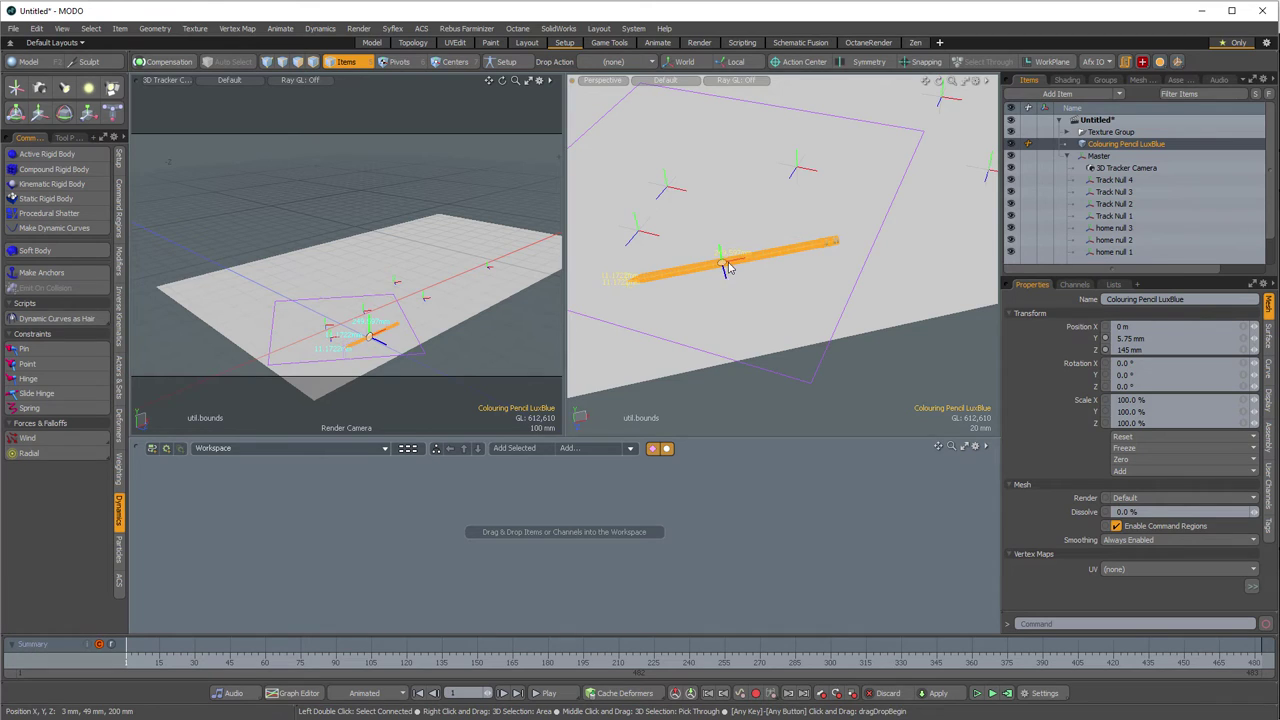
pyautogui.keyDown('alt'); pyautogui.moveTo(730, 268); pyautogui.dragTo(775, 297); pyautogui.keyUp('alt')
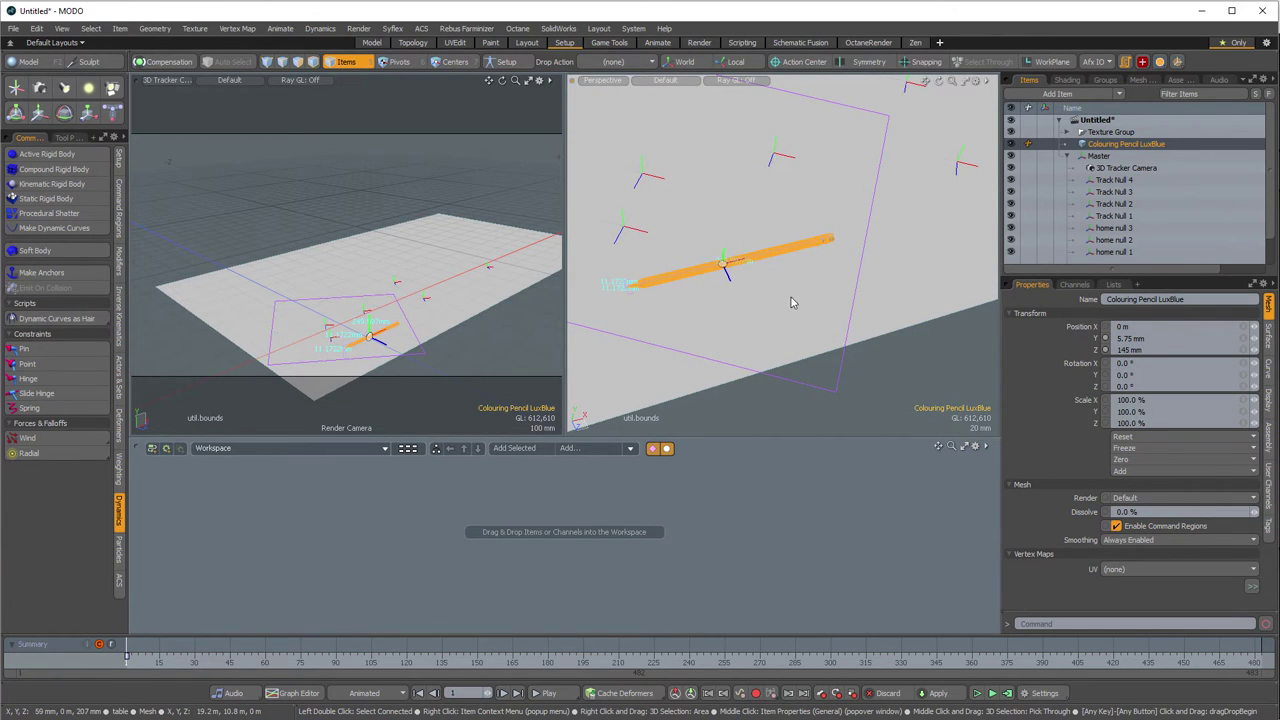
# - Move the pencil item's center to the middle of its geometry
pyautogui.click(36, 28)
pyautogui.moveTo(91, 248)
pyautogui.click(194, 248)
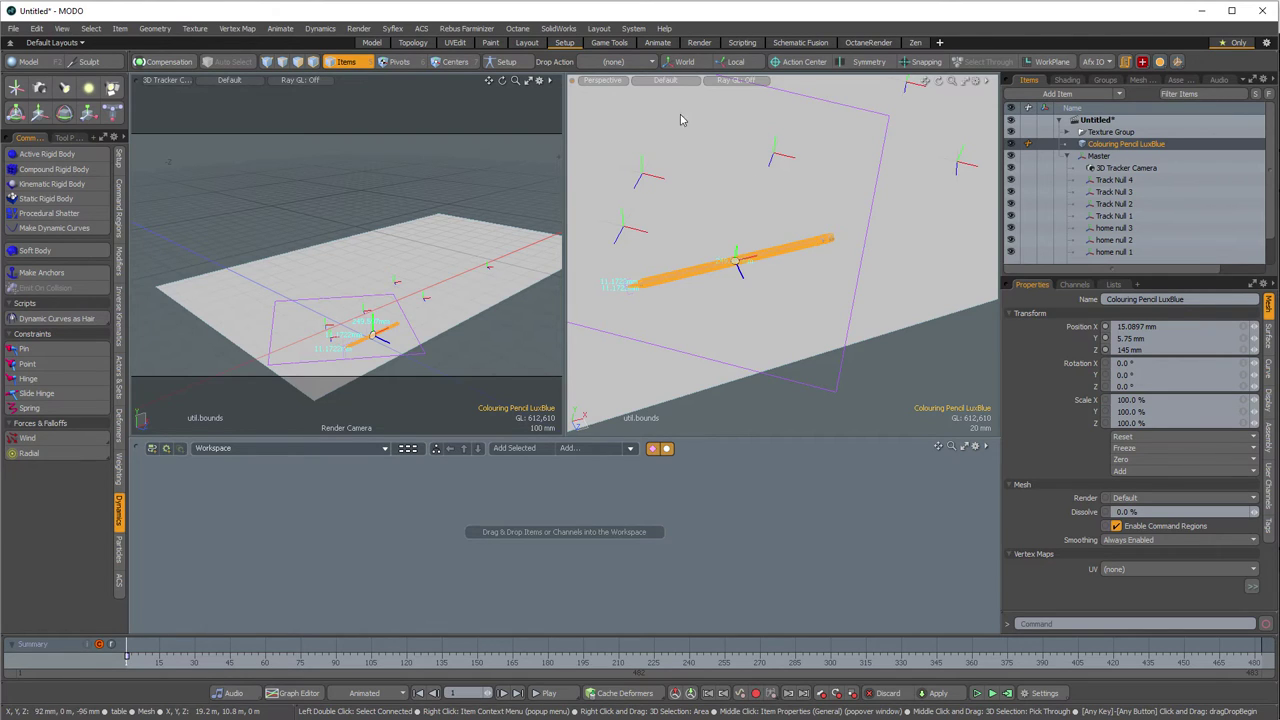
# - Try moving the pencil's pivot along X to a point beyond its blunt end
pyautogui.click(399, 61)
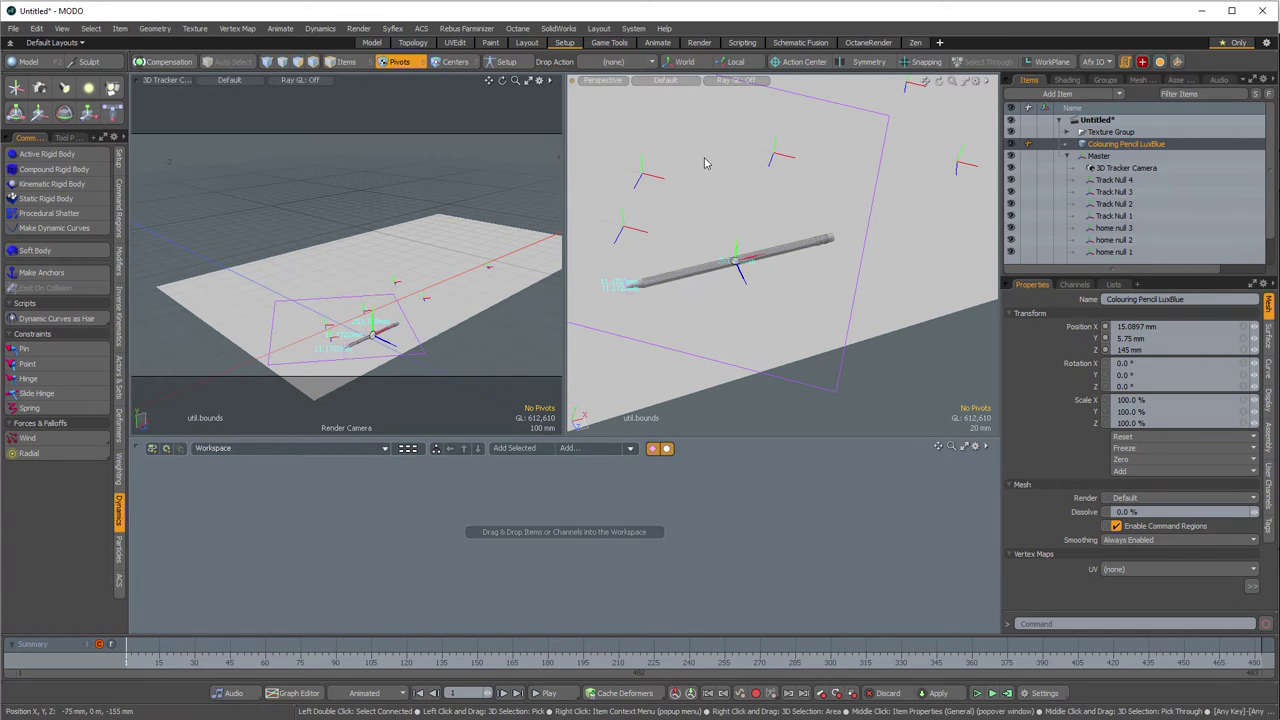
pyautogui.click(783, 235)
pyautogui.press('y')
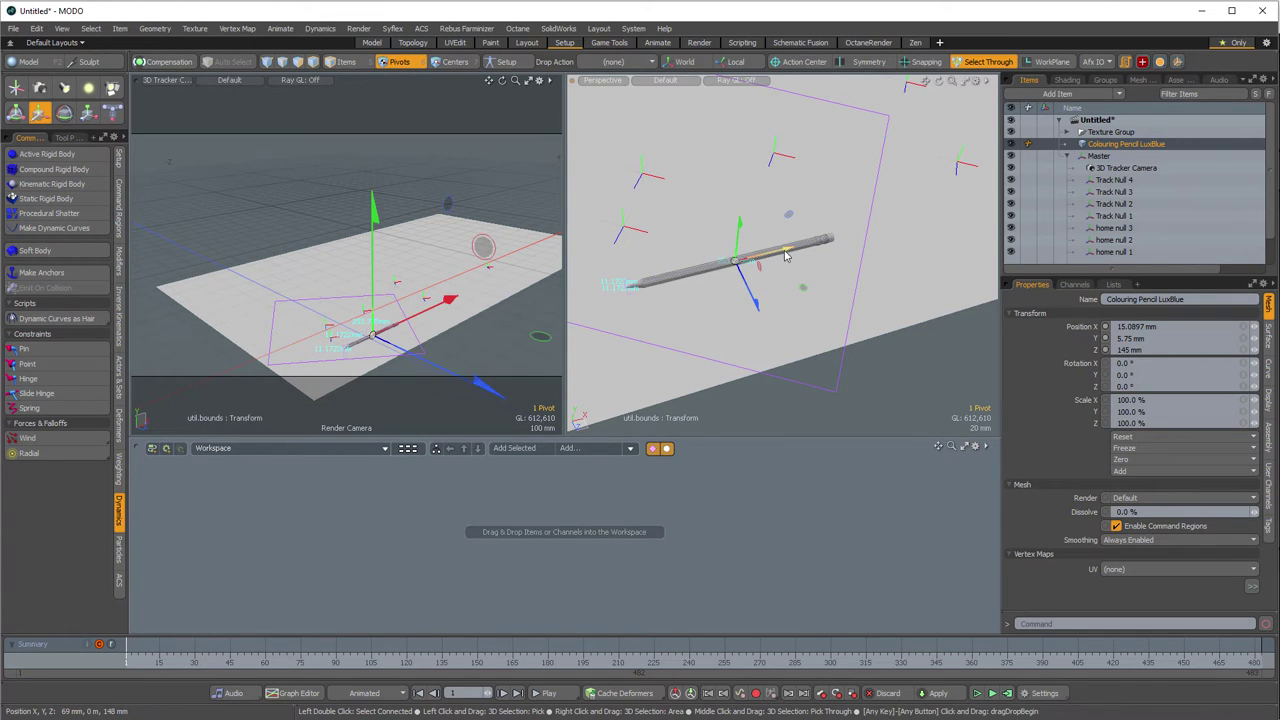
pyautogui.moveTo(848, 233); pyautogui.dragTo(893, 223)
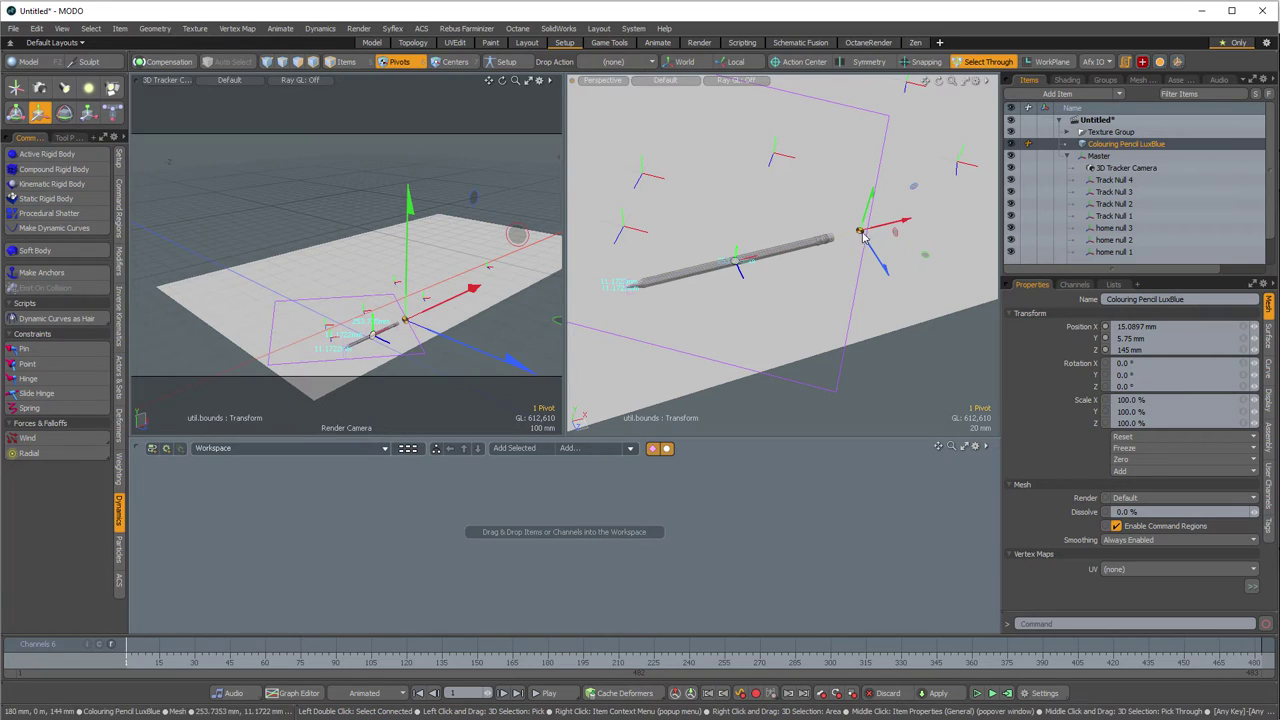
pyautogui.click(788, 323)
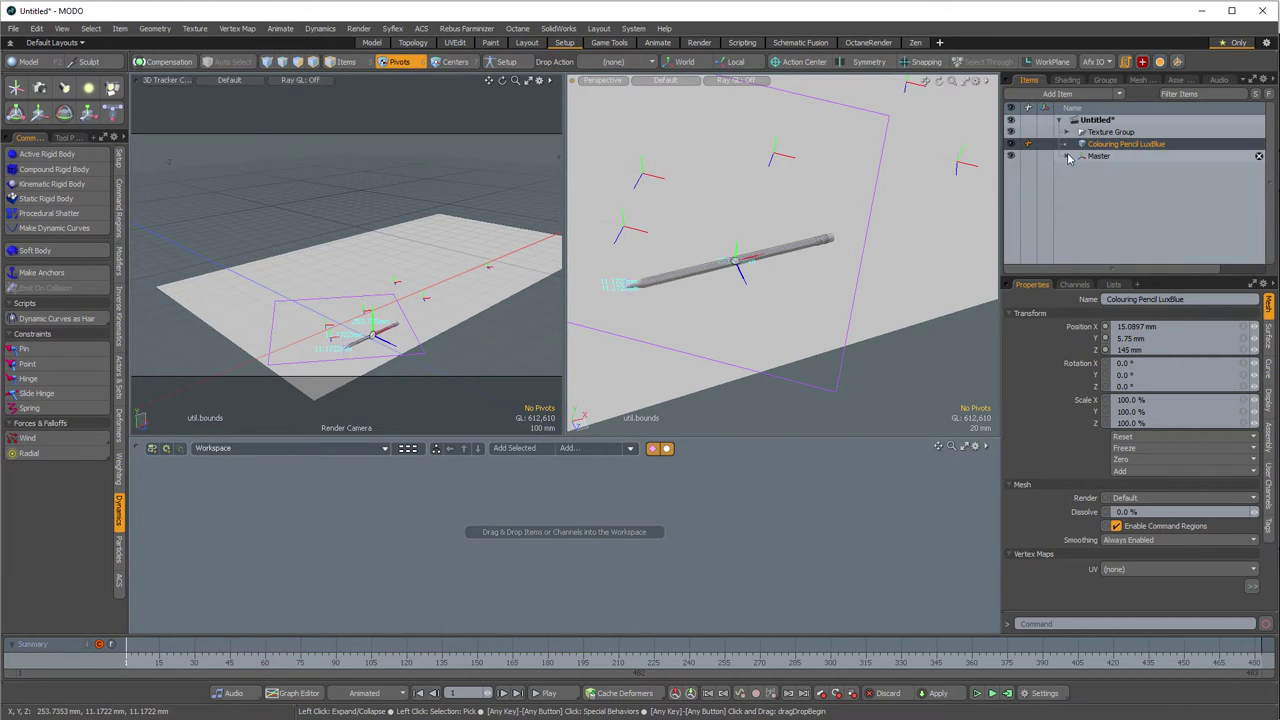
# - Make the pencil an active rigid body and the table mesh a static rigid body
pyautogui.scroll(-1, 1063, 162)
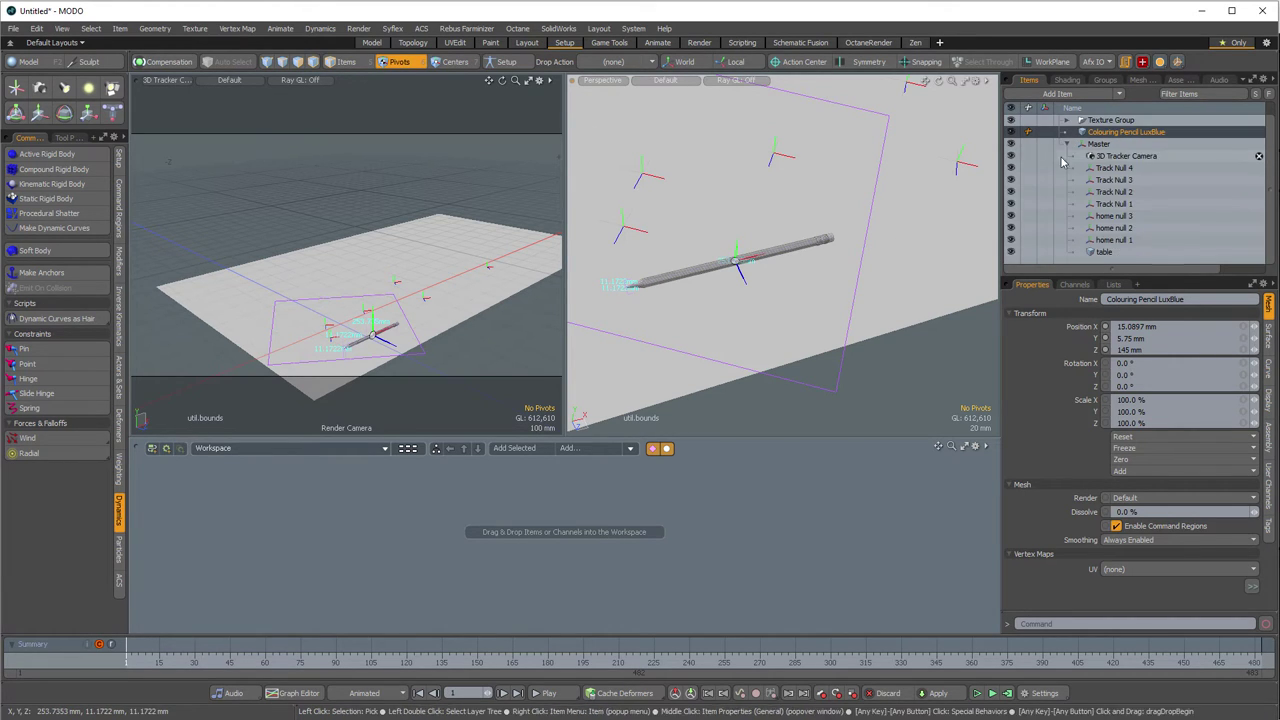
pyautogui.click(74, 156)
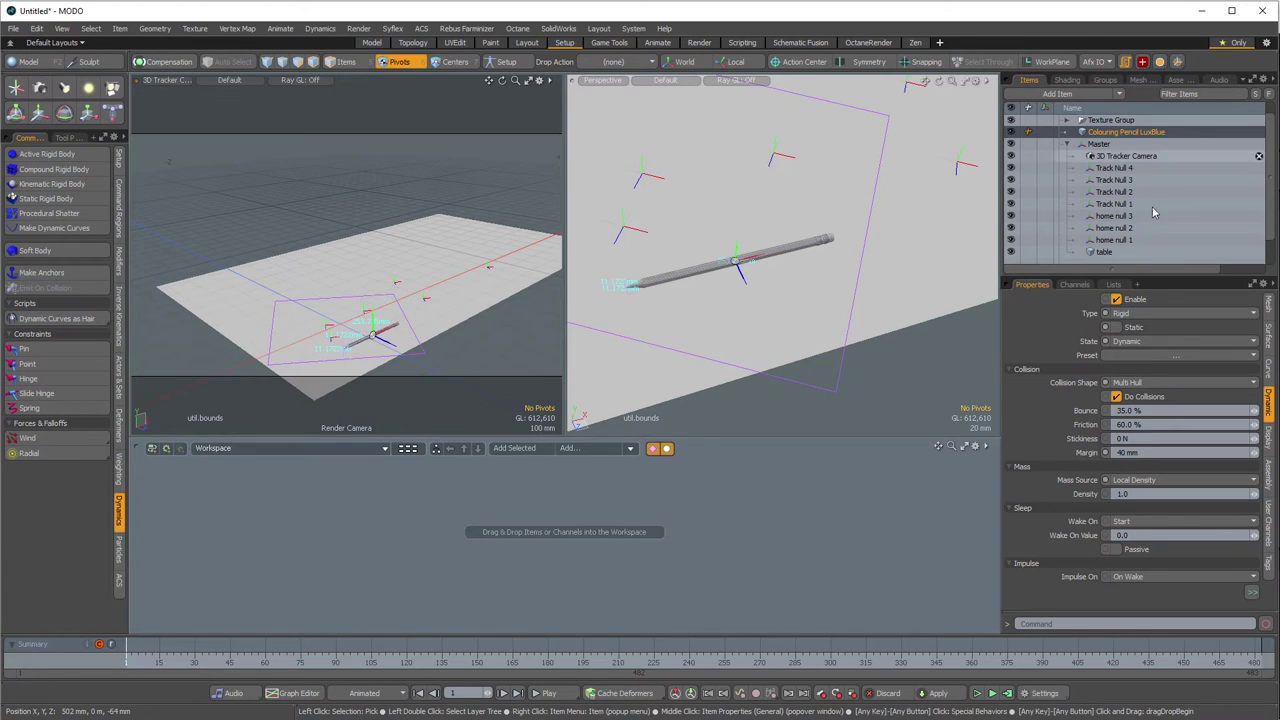
pyautogui.click(345, 61)
pyautogui.click(647, 379)
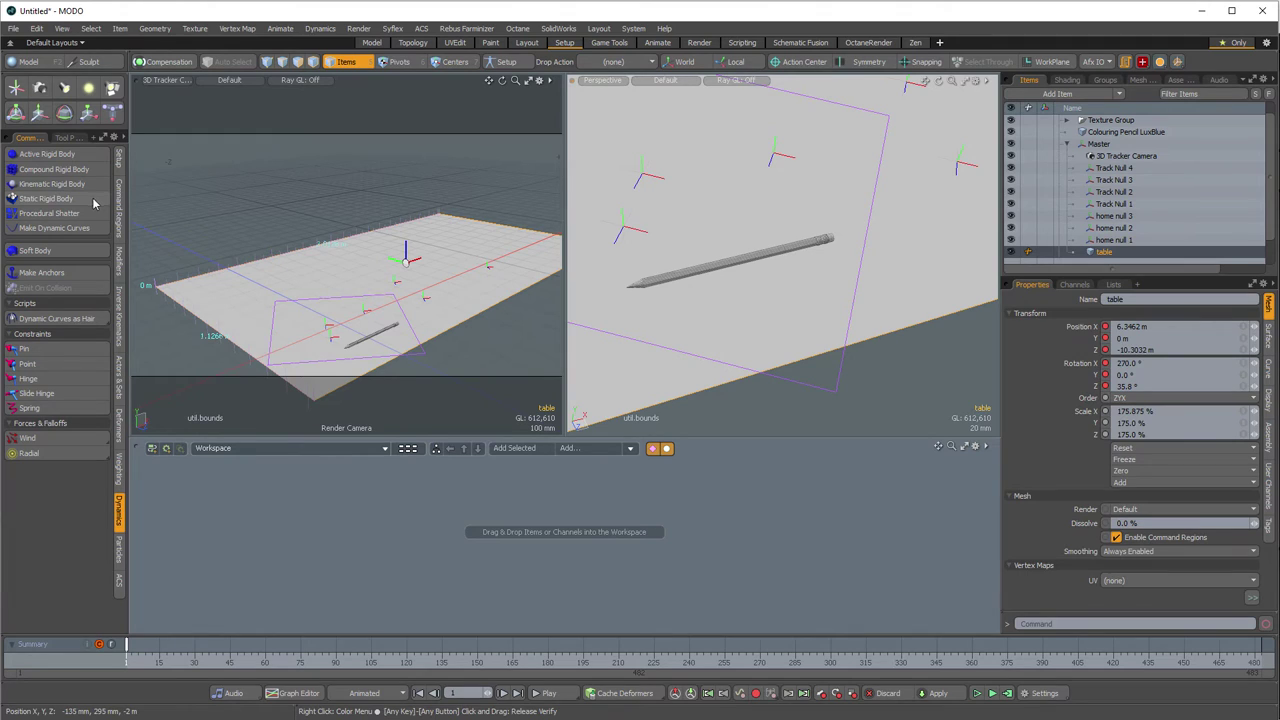
pyautogui.click(46, 198)
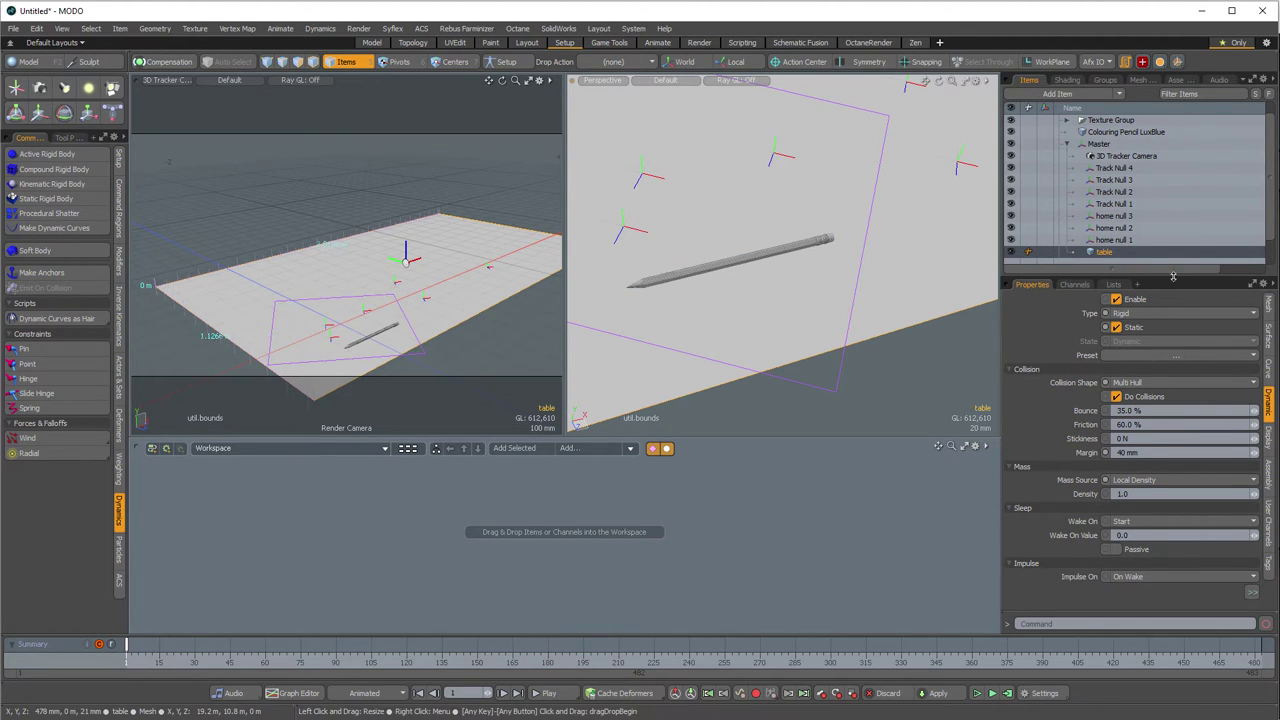
# - Select the pencil and set its rigid body bounce to 5%
pyautogui.moveTo(1173, 276); pyautogui.dragTo(1173, 198)
pyautogui.click(756, 264)
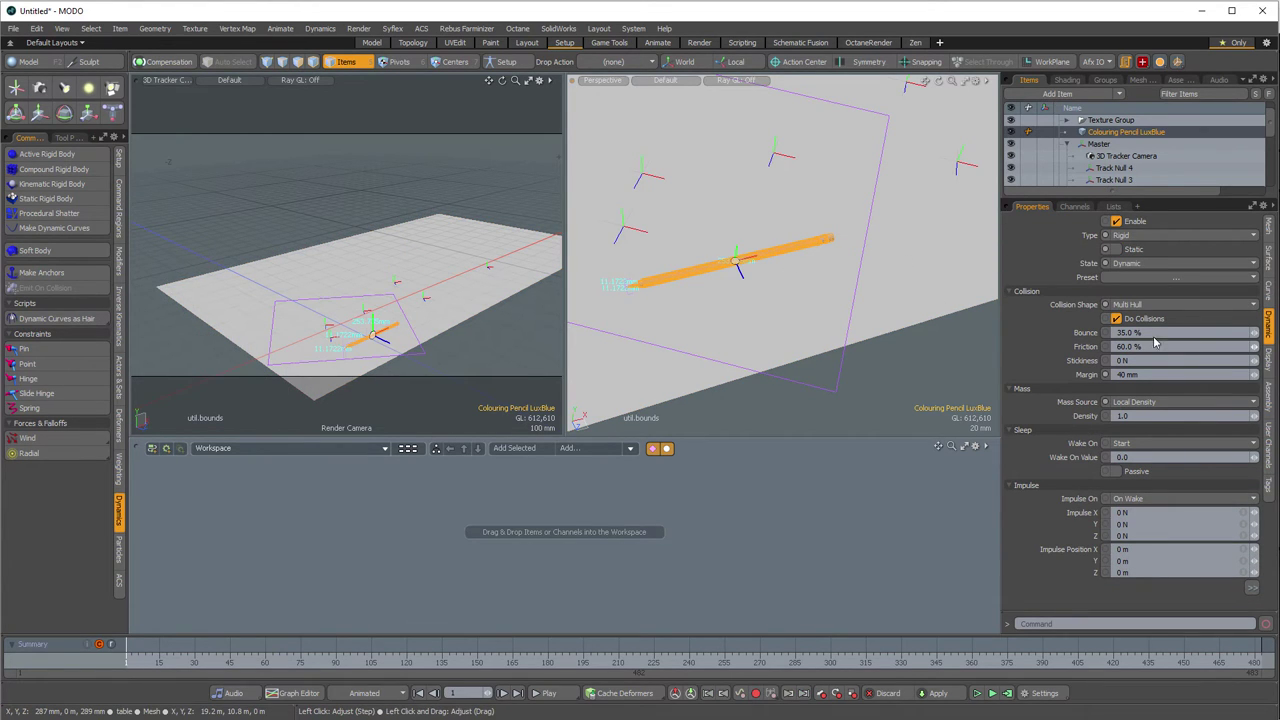
pyautogui.click(1137, 332)
pyautogui.write('5')
pyautogui.press('Return')
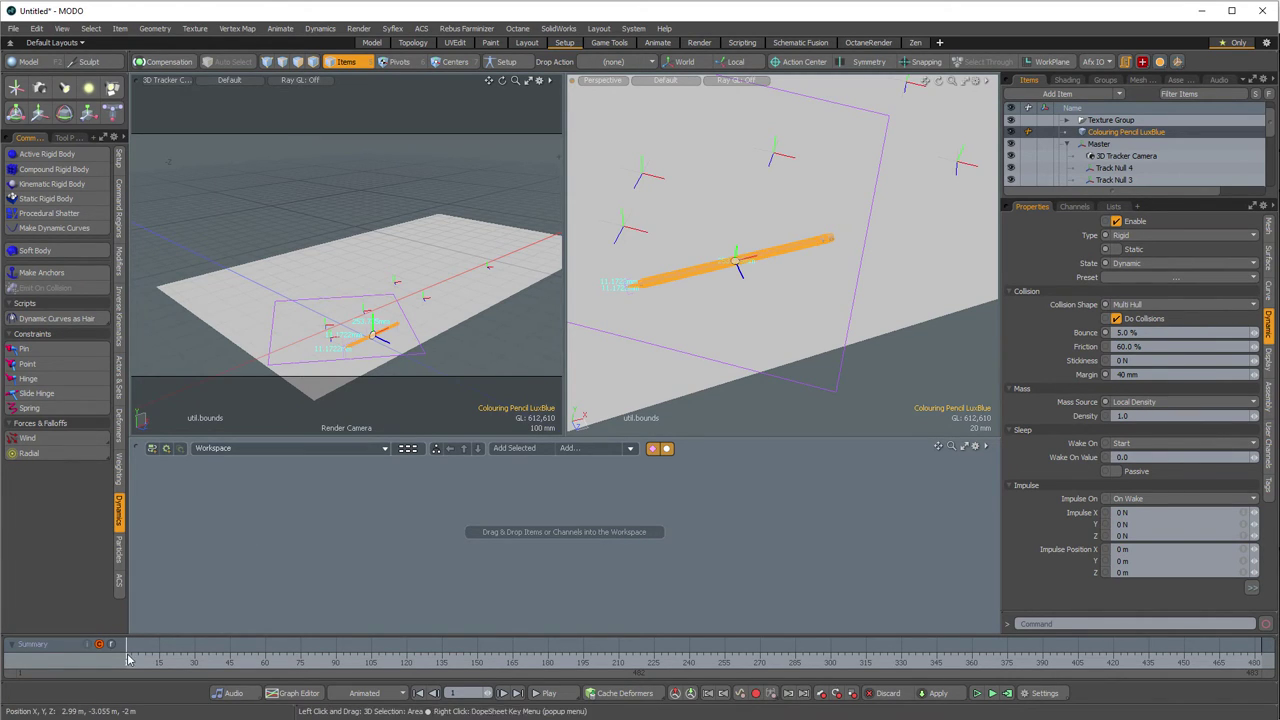
# - Find the frame where the pencil should start moving and make its rigid body wake on frame 75
pyautogui.click(165, 662)
pyautogui.moveTo(165, 662); pyautogui.dragTo(300, 662)
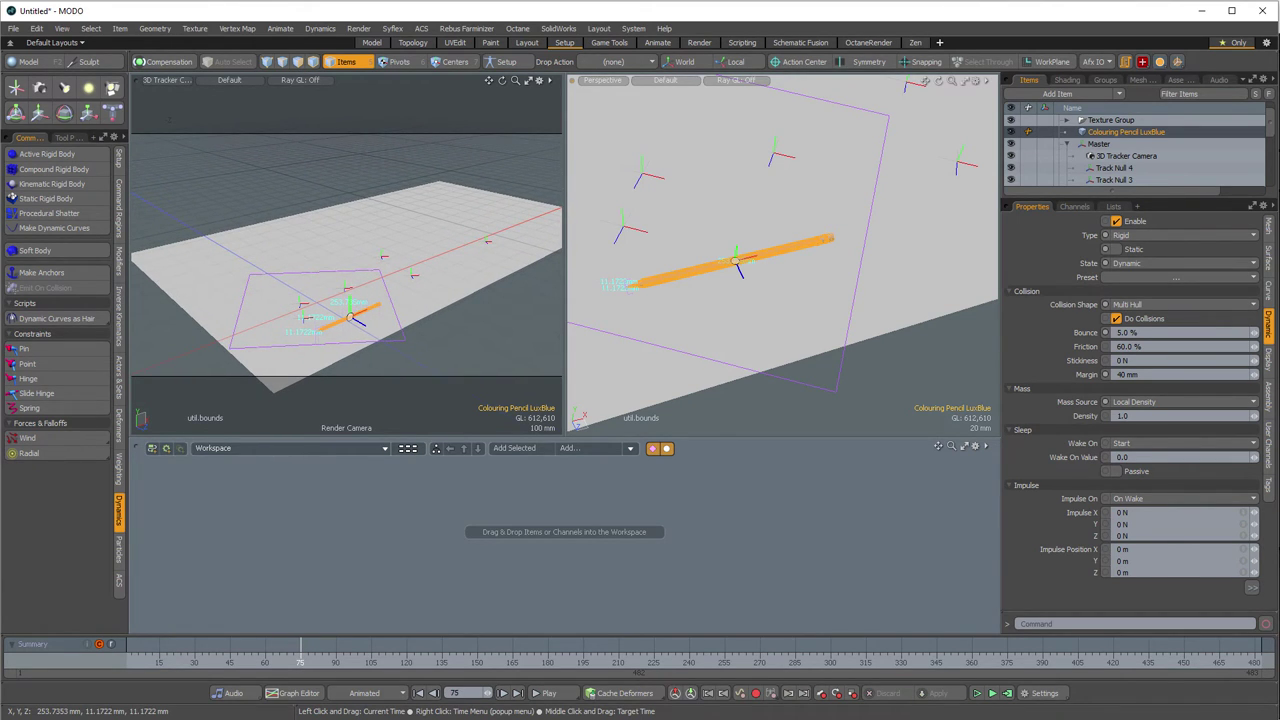
pyautogui.moveTo(300, 662)
pyautogui.mouseDown()
pyautogui.moveTo(211, 662)
pyautogui.moveTo(307, 665)
pyautogui.mouseUp()
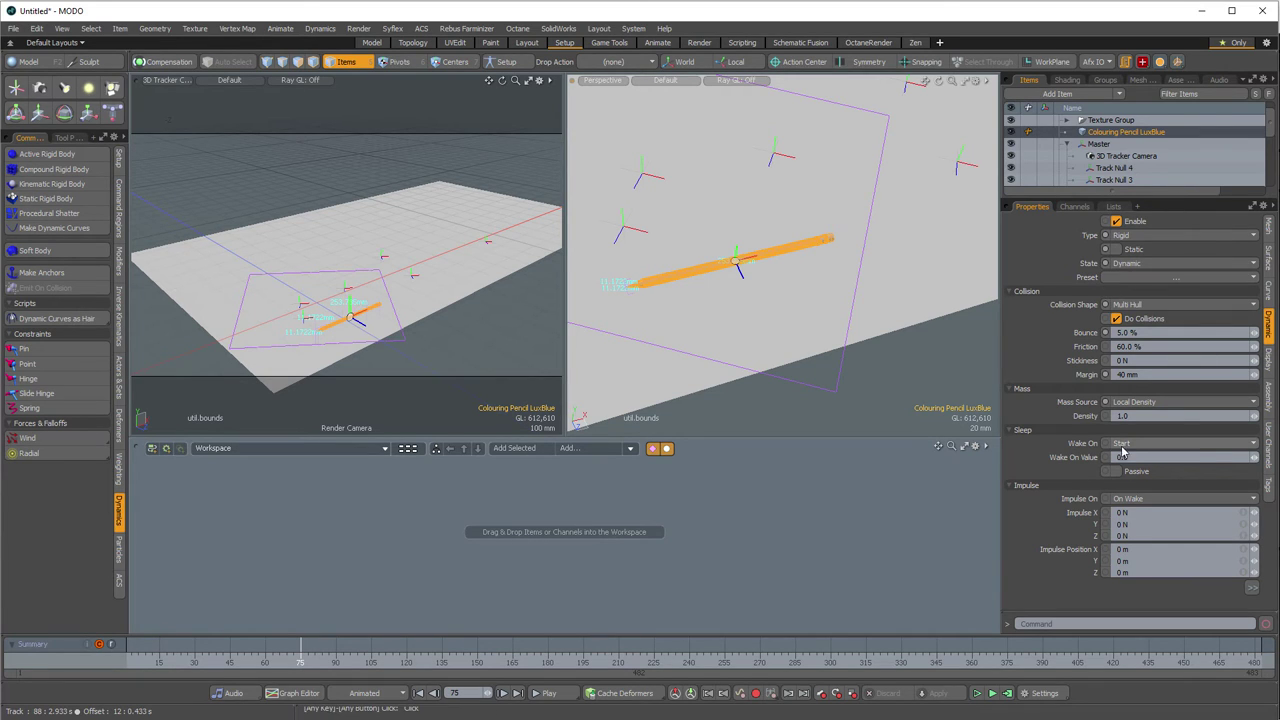
pyautogui.click(1131, 443)
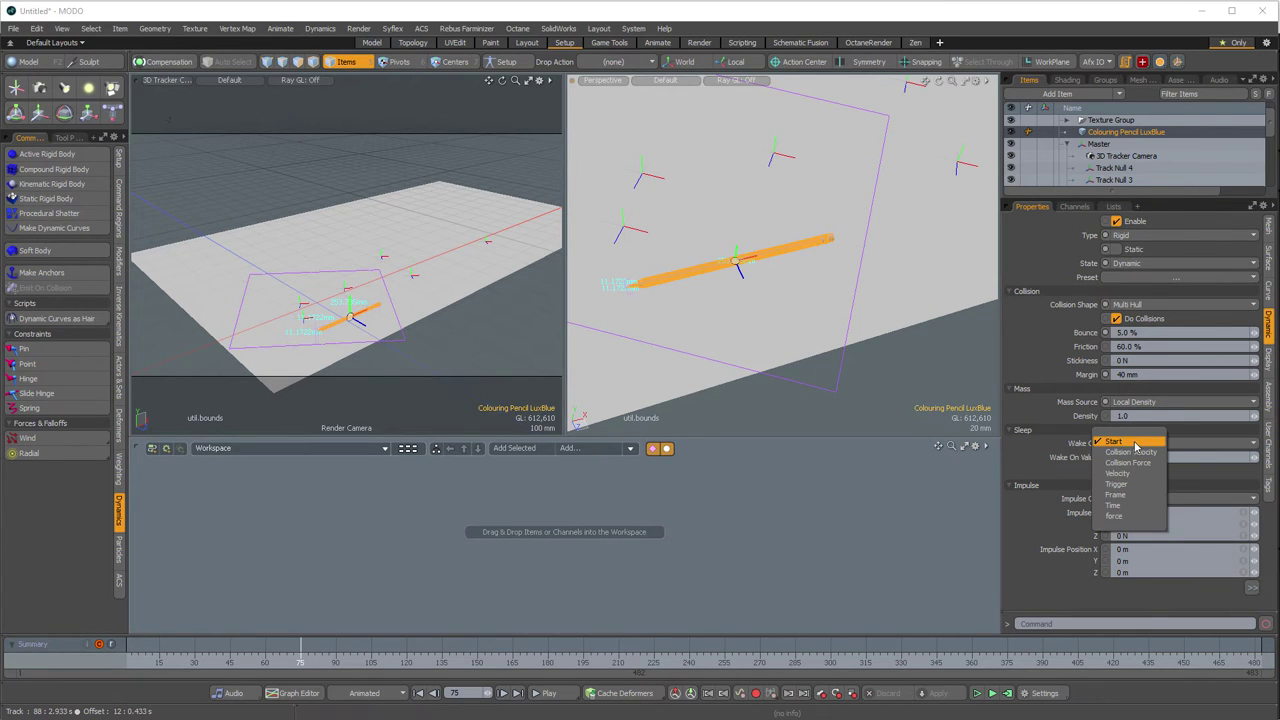
pyautogui.click(1138, 494)
pyautogui.click(1138, 457)
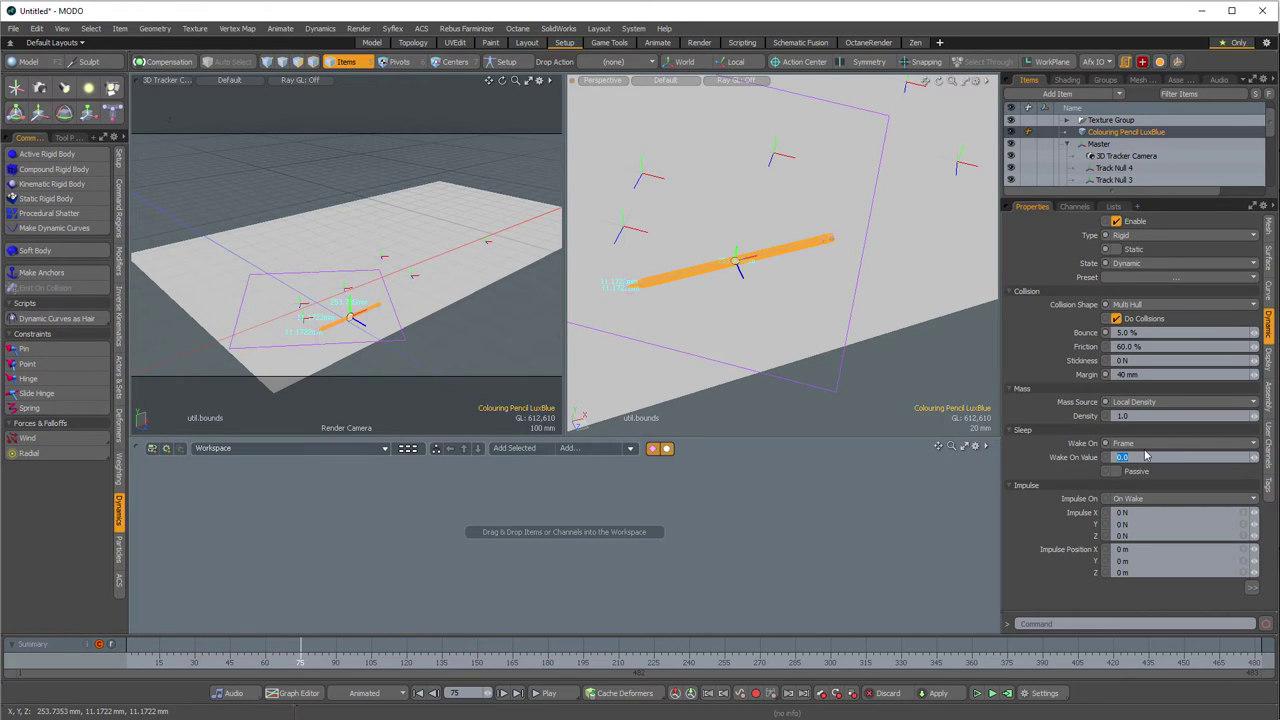
pyautogui.press('Return')
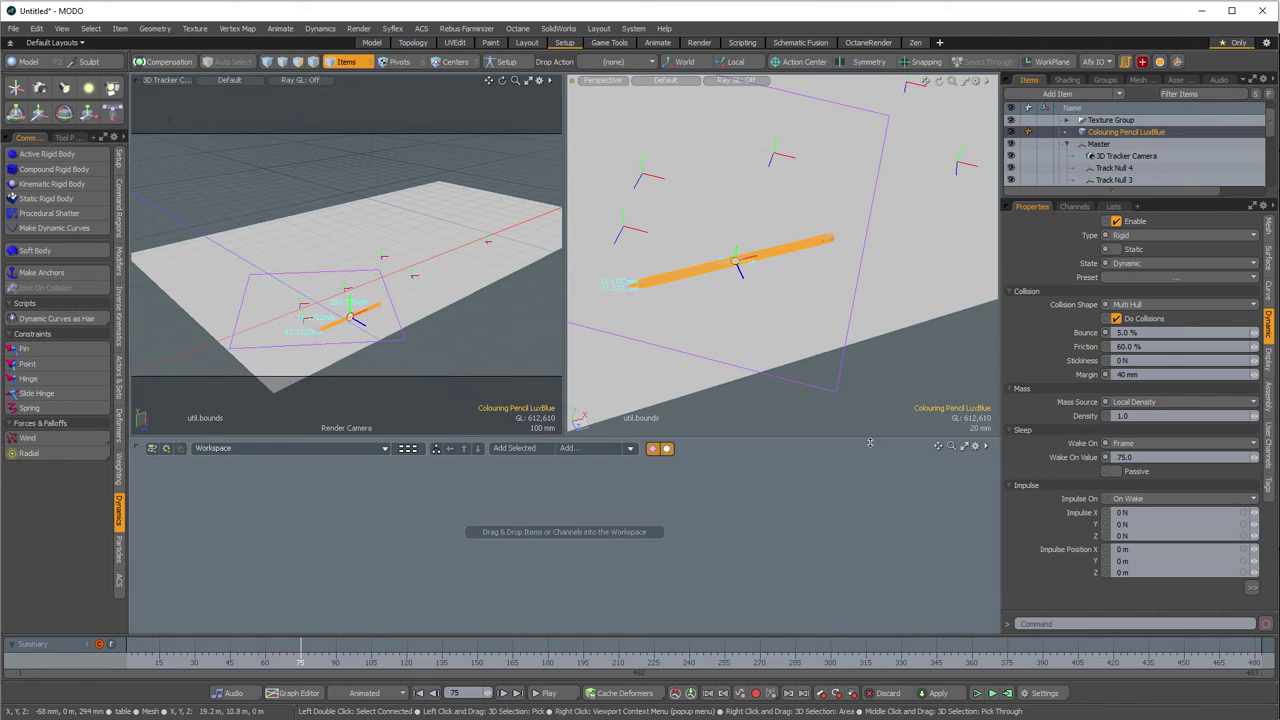
# - Give the pencil a Z impulse of 50 cN, applied on wake
pyautogui.click(1143, 535)
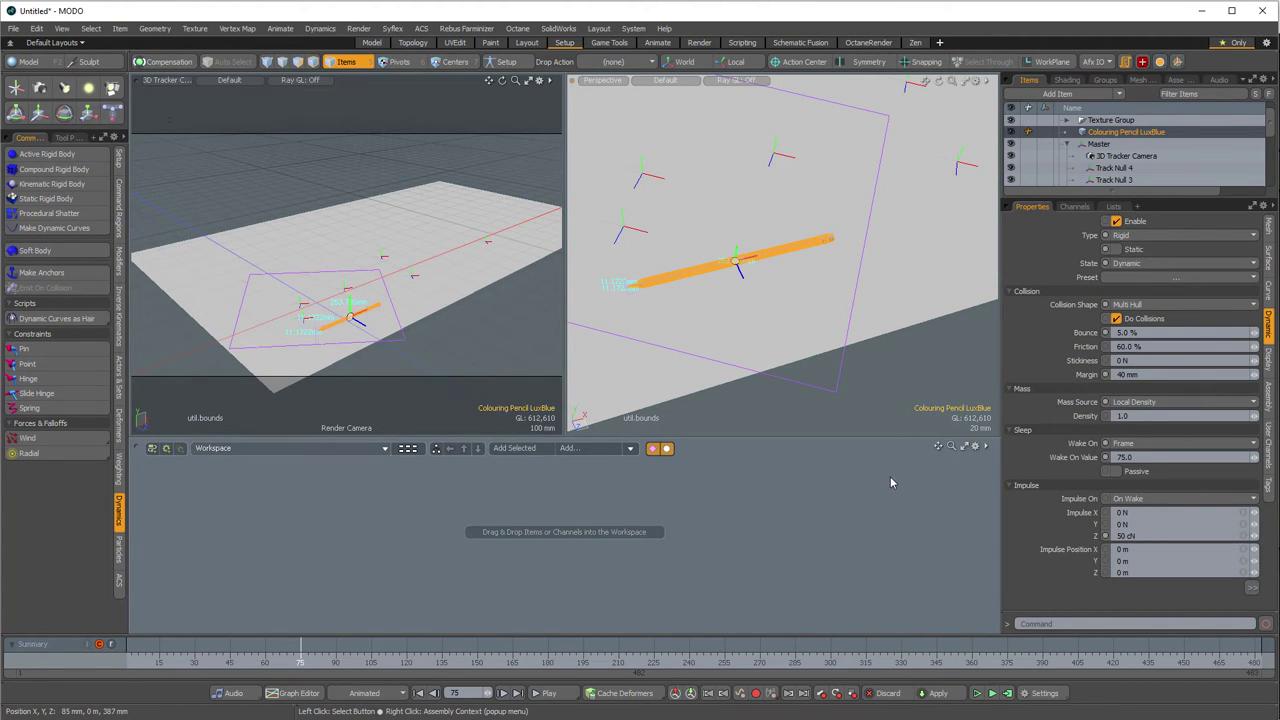
pyautogui.click(1140, 499)
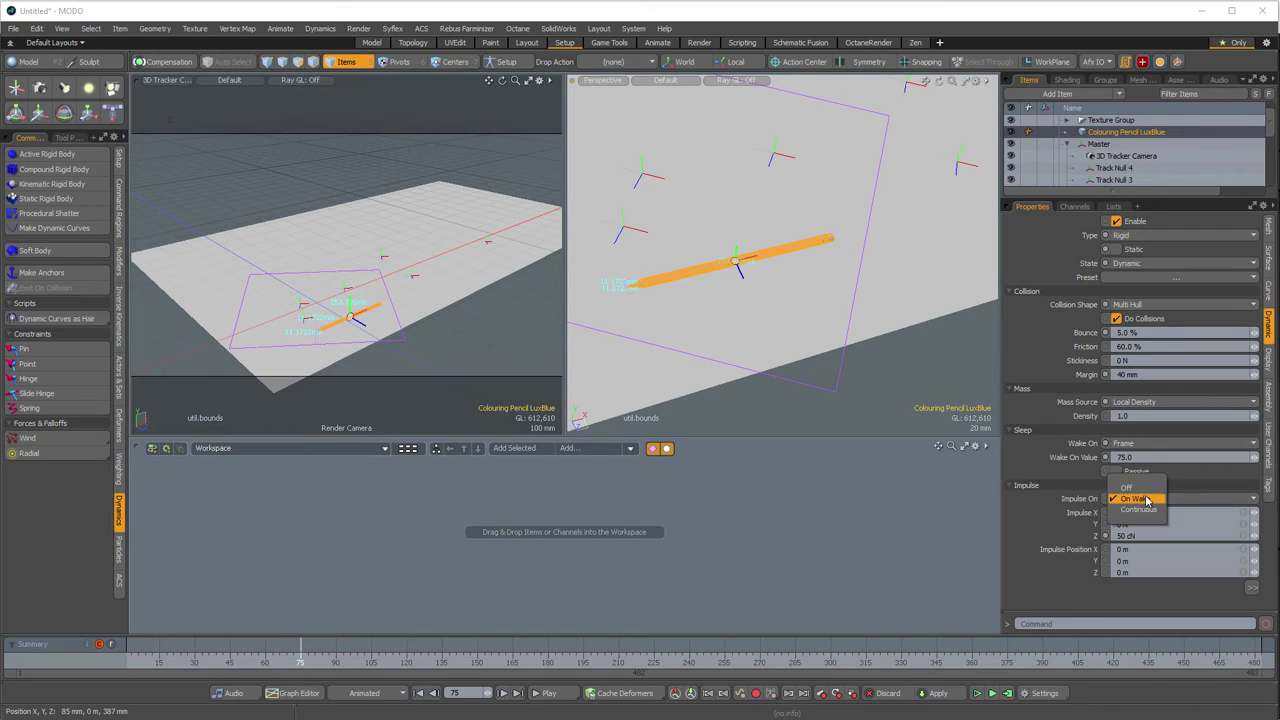
pyautogui.click(1149, 503)
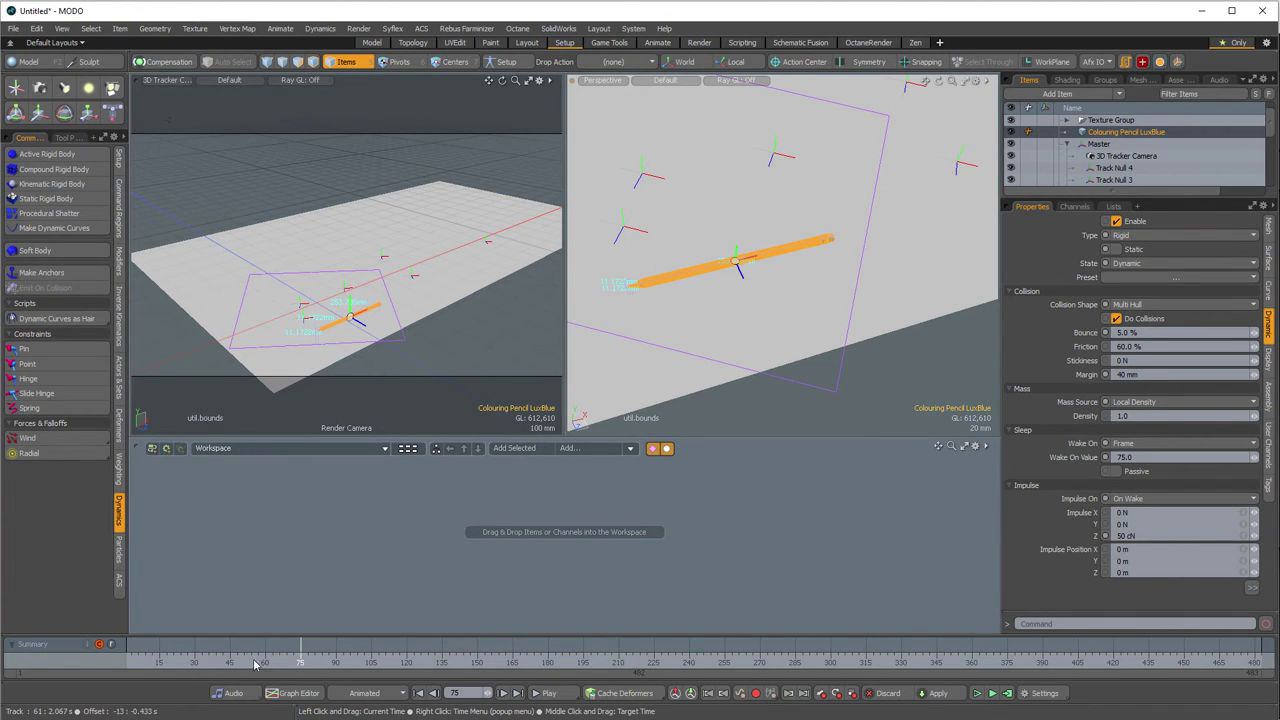
# - Return to the first frame and run the dynamics simulation over the length of the scene
pyautogui.click(128, 668)
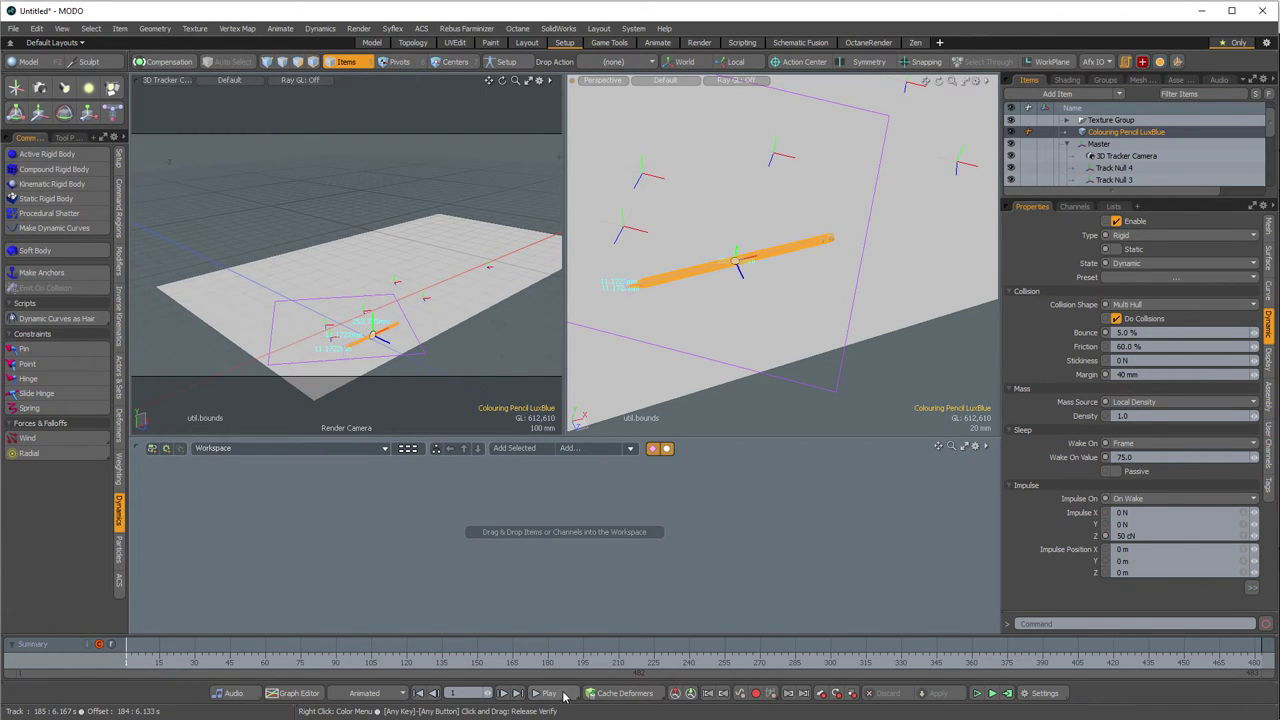
pyautogui.click(977, 694)
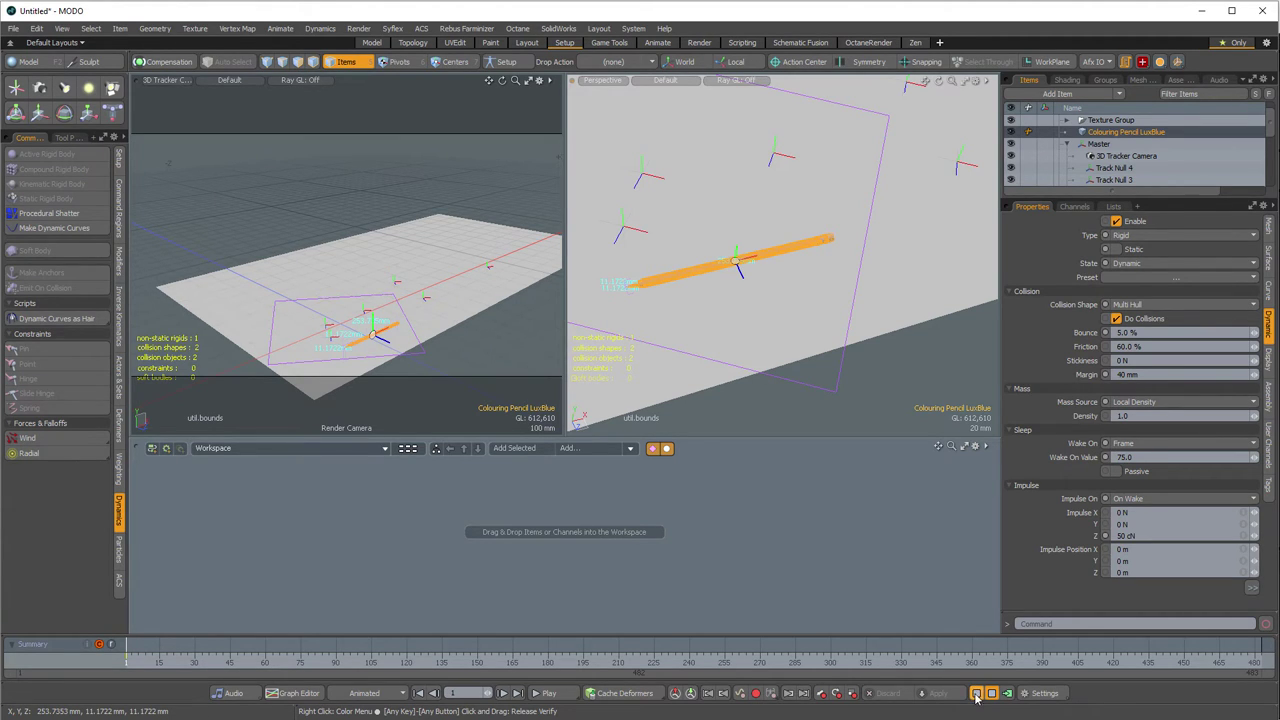
pyautogui.click(977, 694)
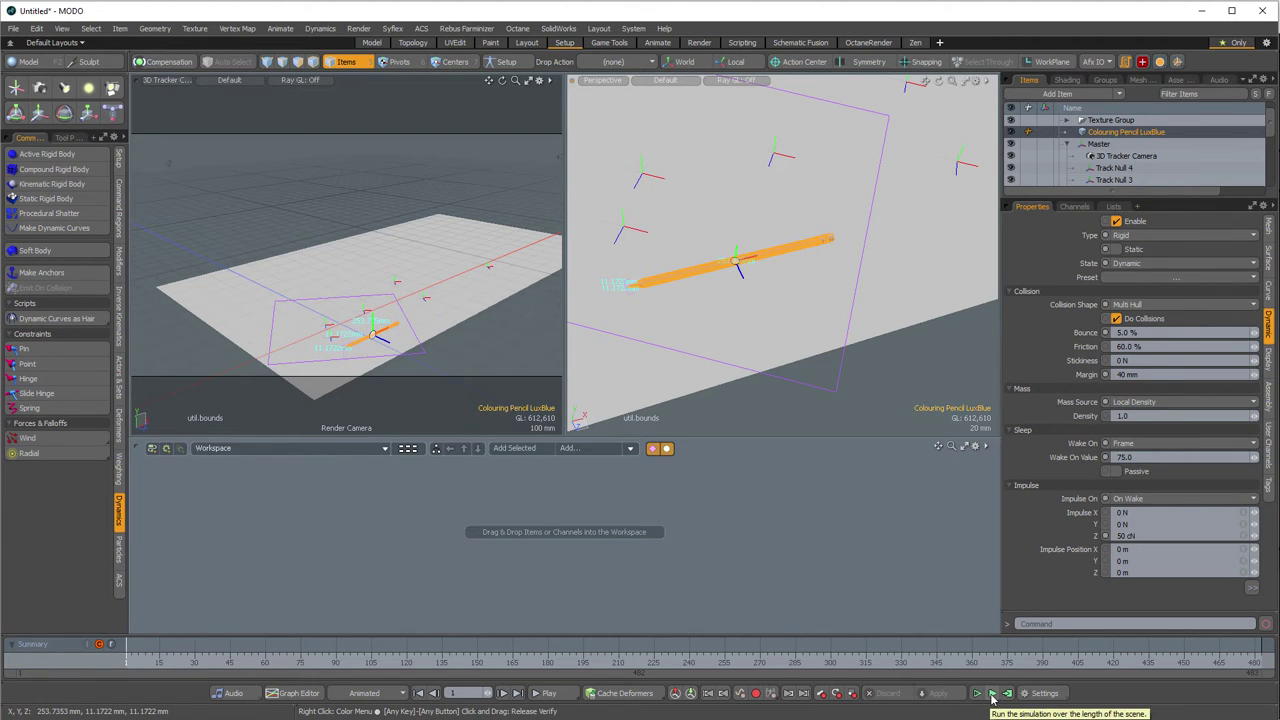
pyautogui.click(993, 697)
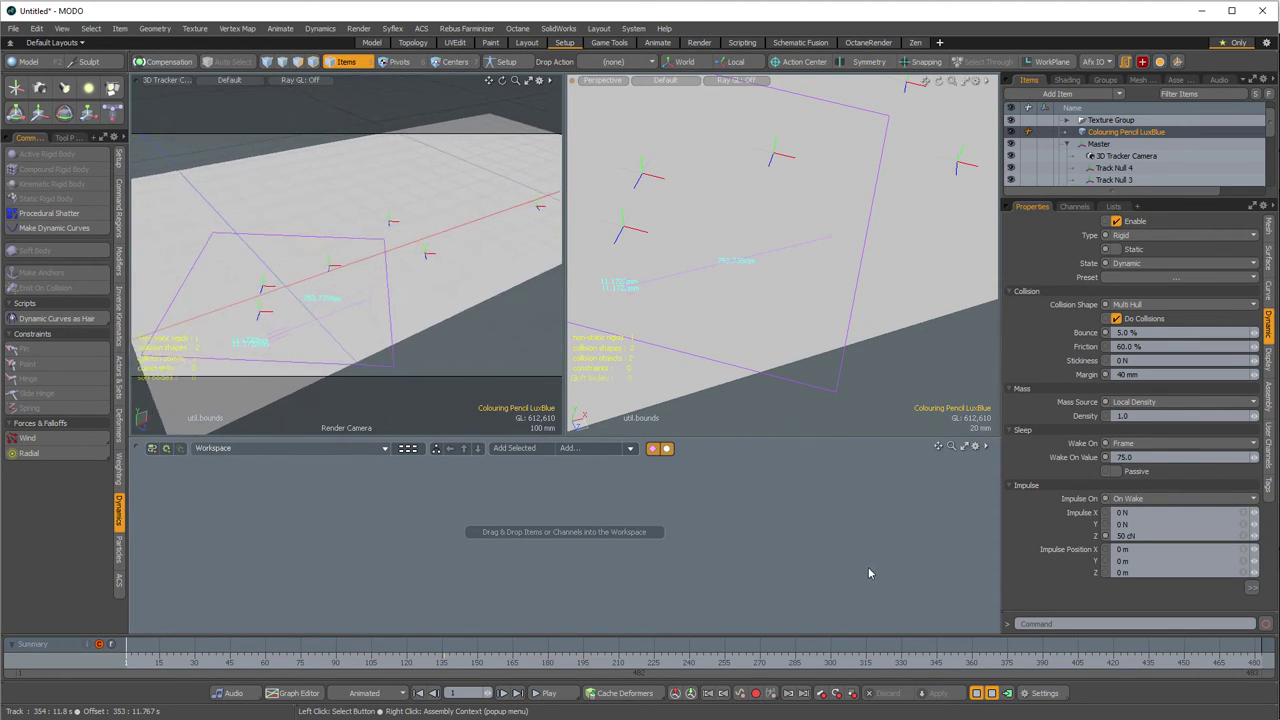
pyautogui.click(990, 697)
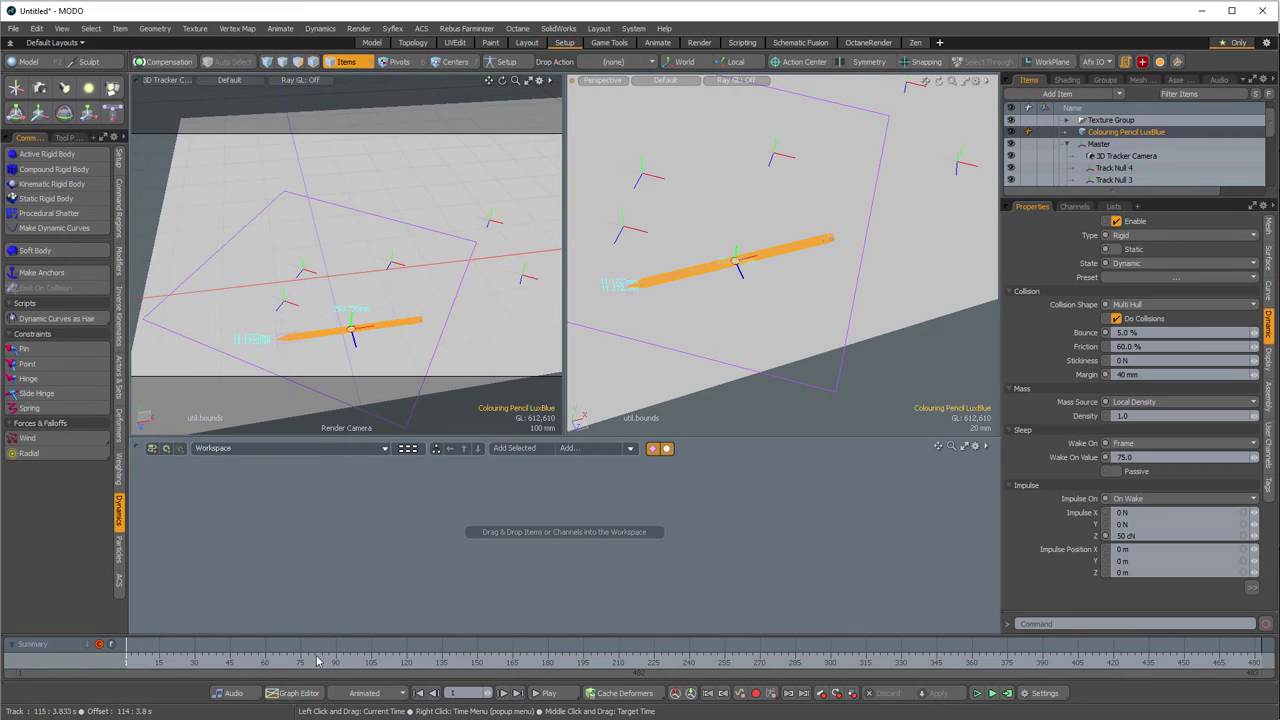
# - Go back to the first frame and view the Compute Simulation options without computing
pyautogui.moveTo(145, 660)
pyautogui.mouseDown()
pyautogui.moveTo(545, 662)
pyautogui.moveTo(127, 662)
pyautogui.mouseUp()
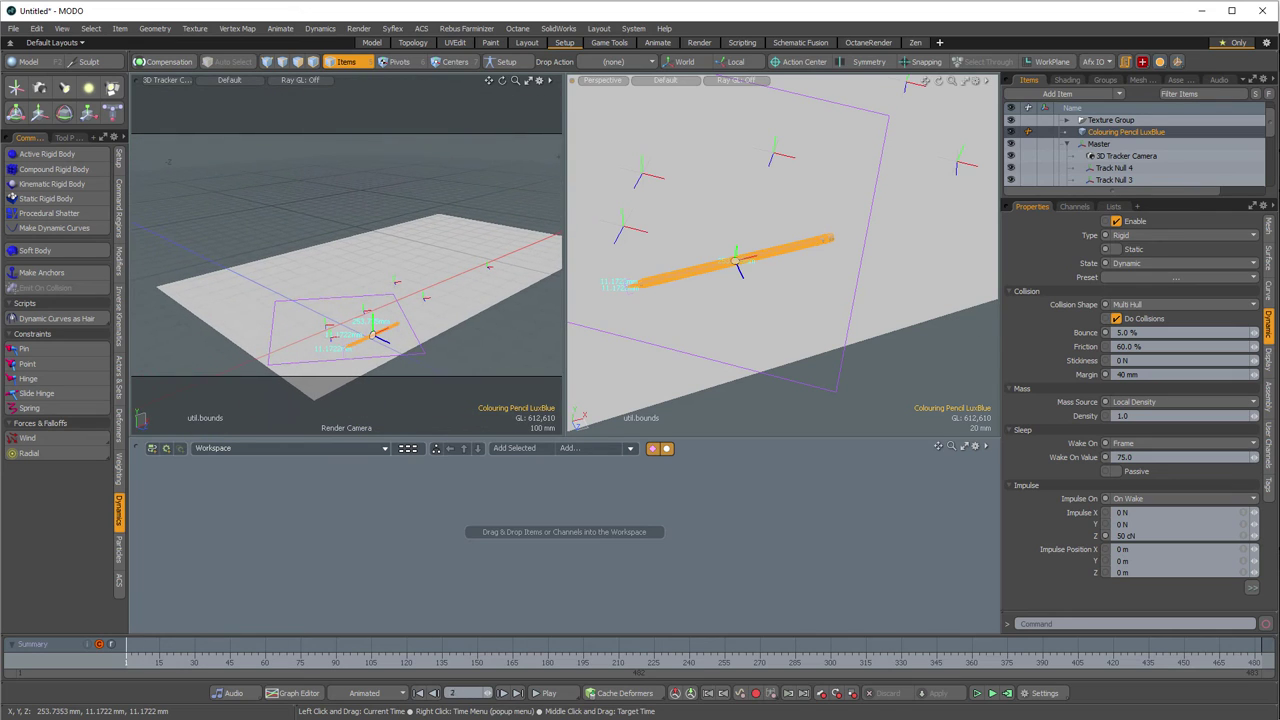
pyautogui.click(1007, 695)
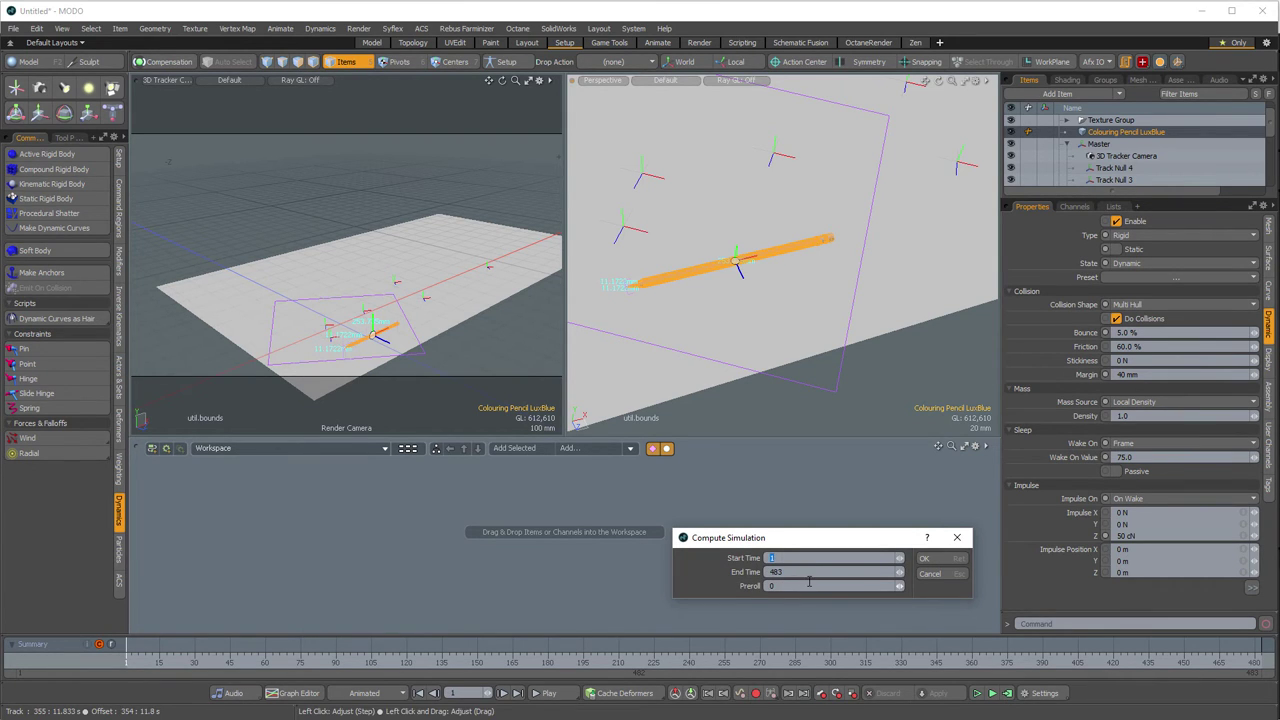
pyautogui.click(928, 572)
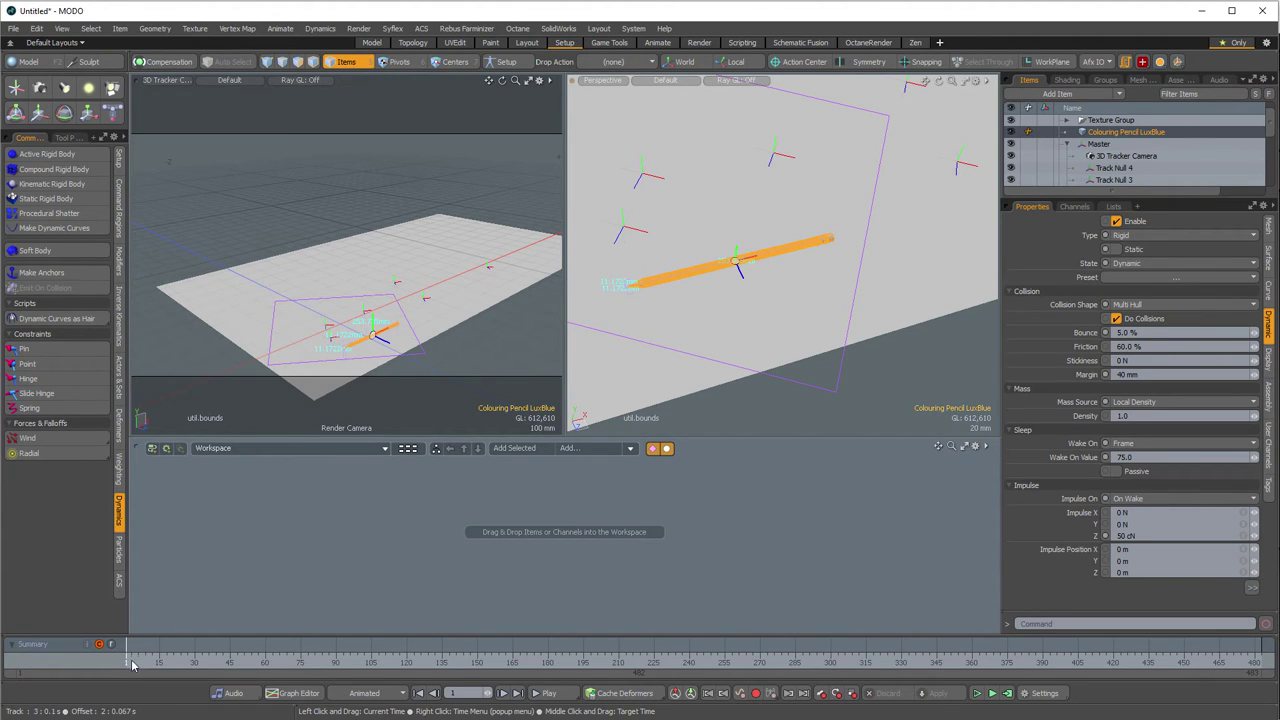
# - Scrub through the frames to review the pencil's simulated motion across the table, and select the table mesh
pyautogui.moveTo(135, 662)
pyautogui.mouseDown()
pyautogui.moveTo(574, 662)
pyautogui.moveTo(127, 662)
pyautogui.mouseUp()
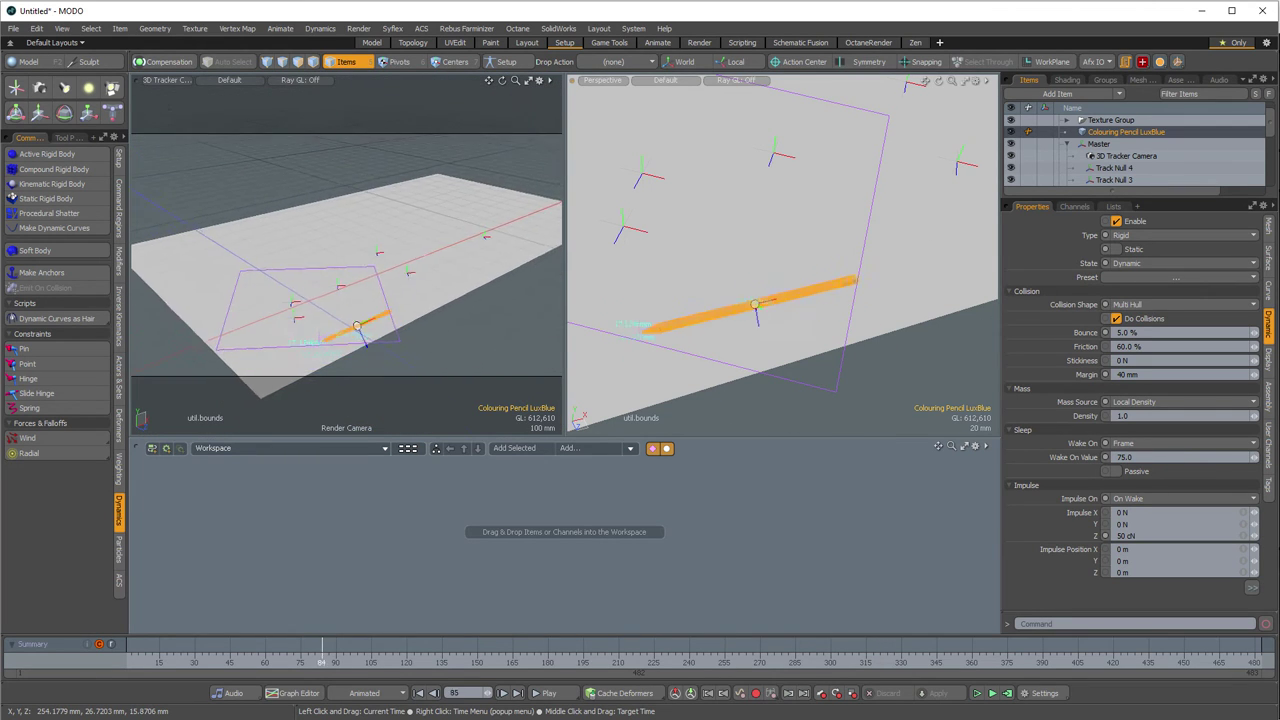
pyautogui.press('space')
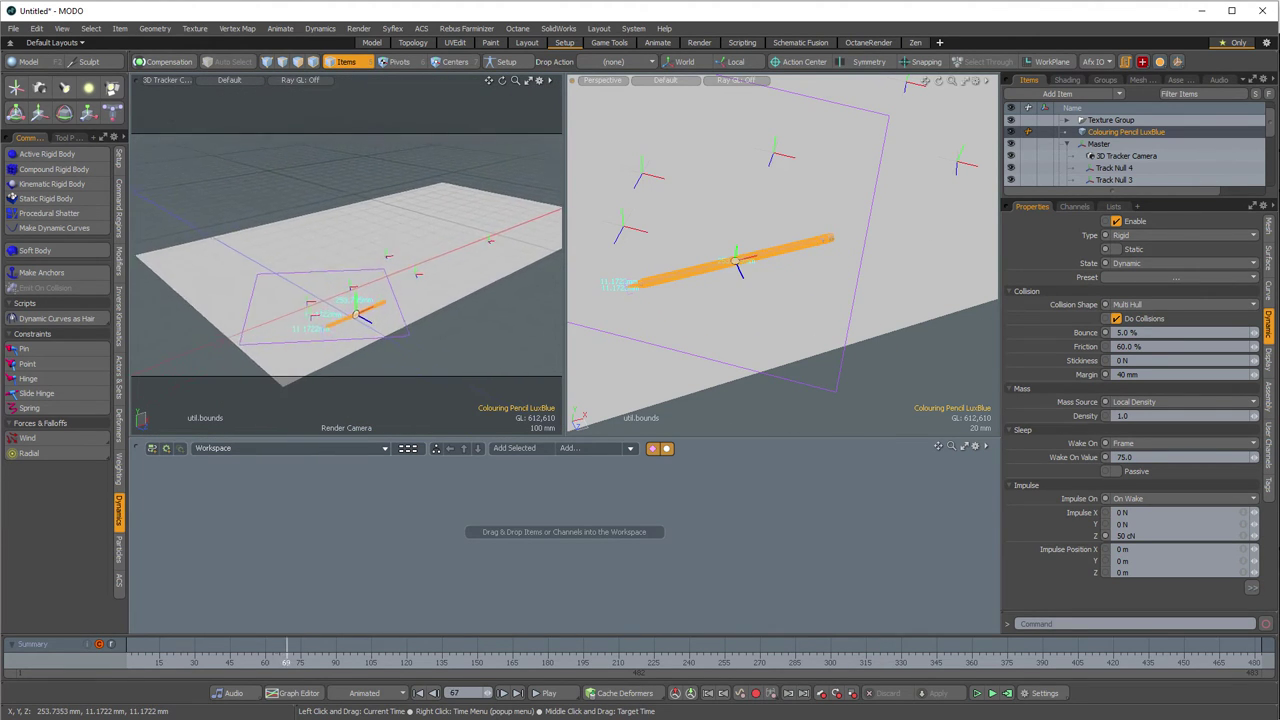
pyautogui.moveTo(488, 662); pyautogui.dragTo(127, 662)
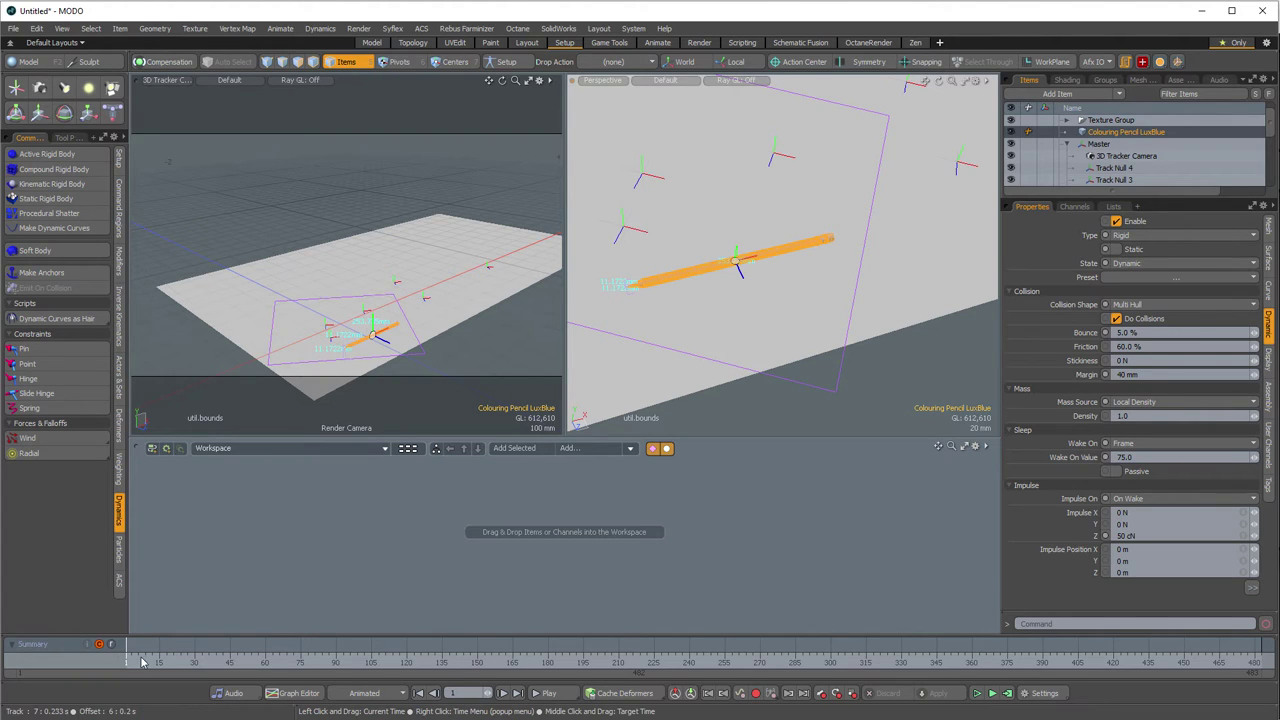
pyautogui.moveTo(128, 662)
pyautogui.mouseDown()
pyautogui.moveTo(424, 662)
pyautogui.moveTo(127, 662)
pyautogui.mouseUp()
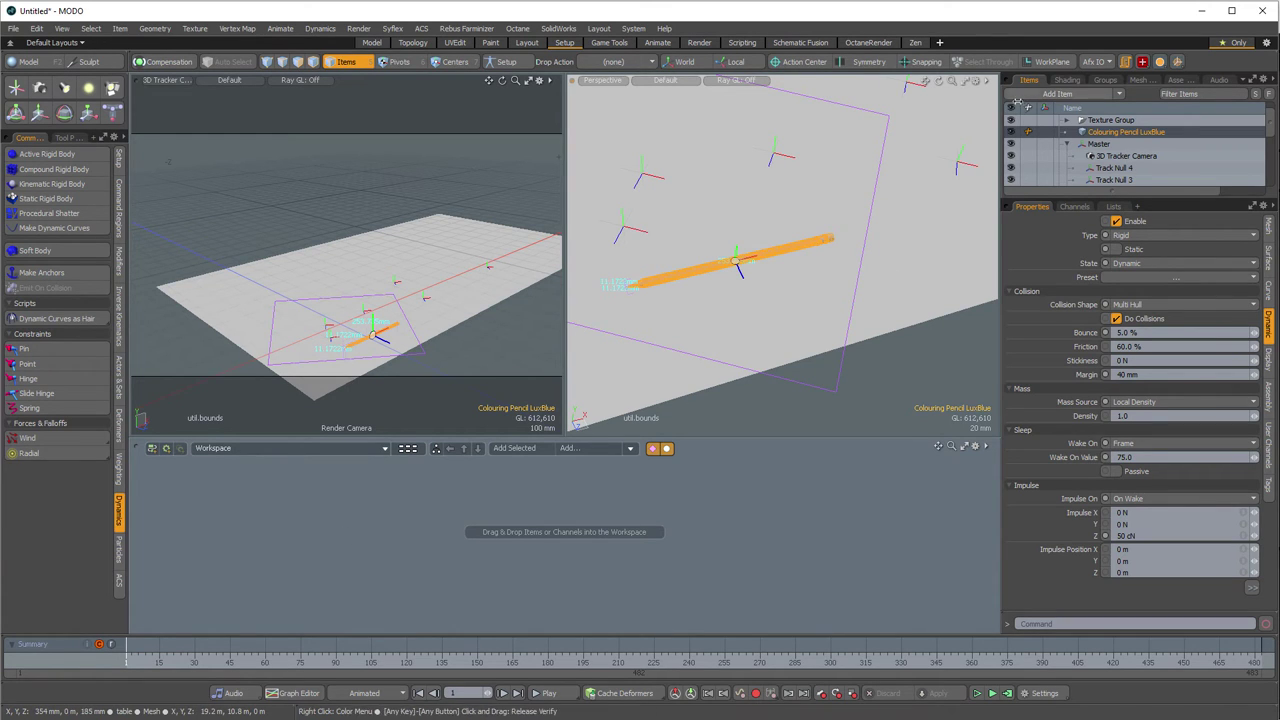
pyautogui.click(405, 240)
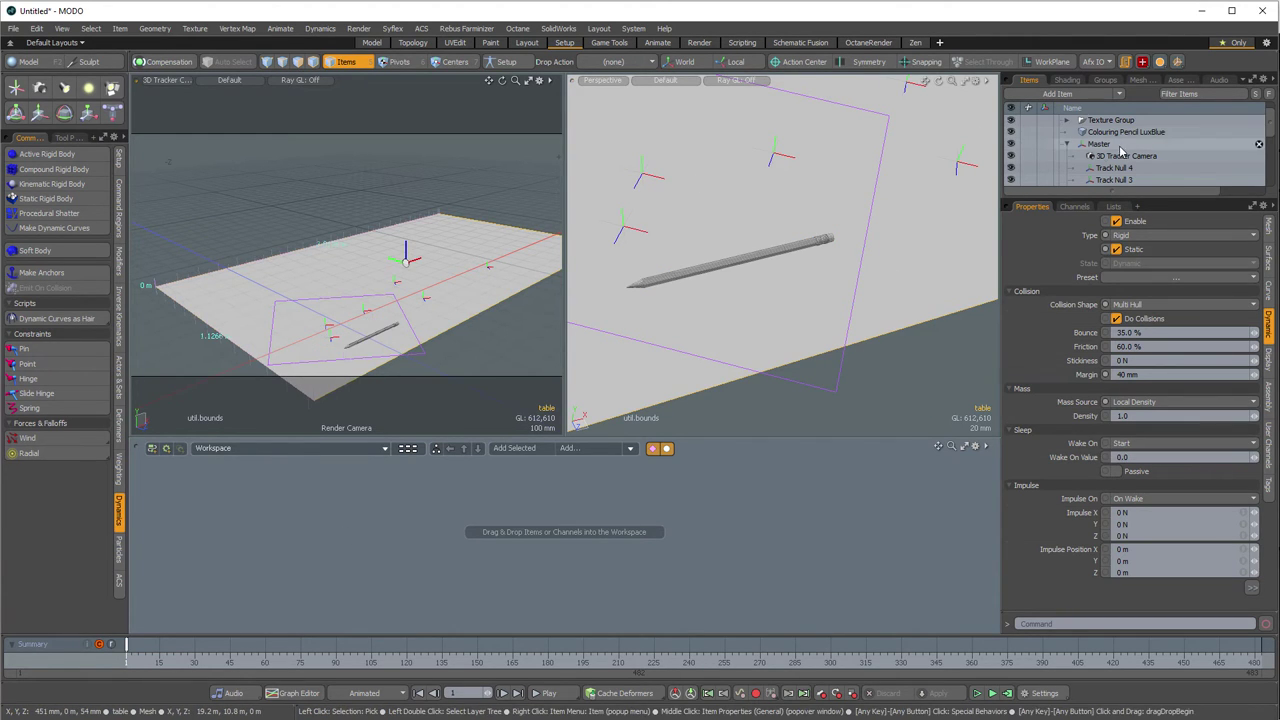
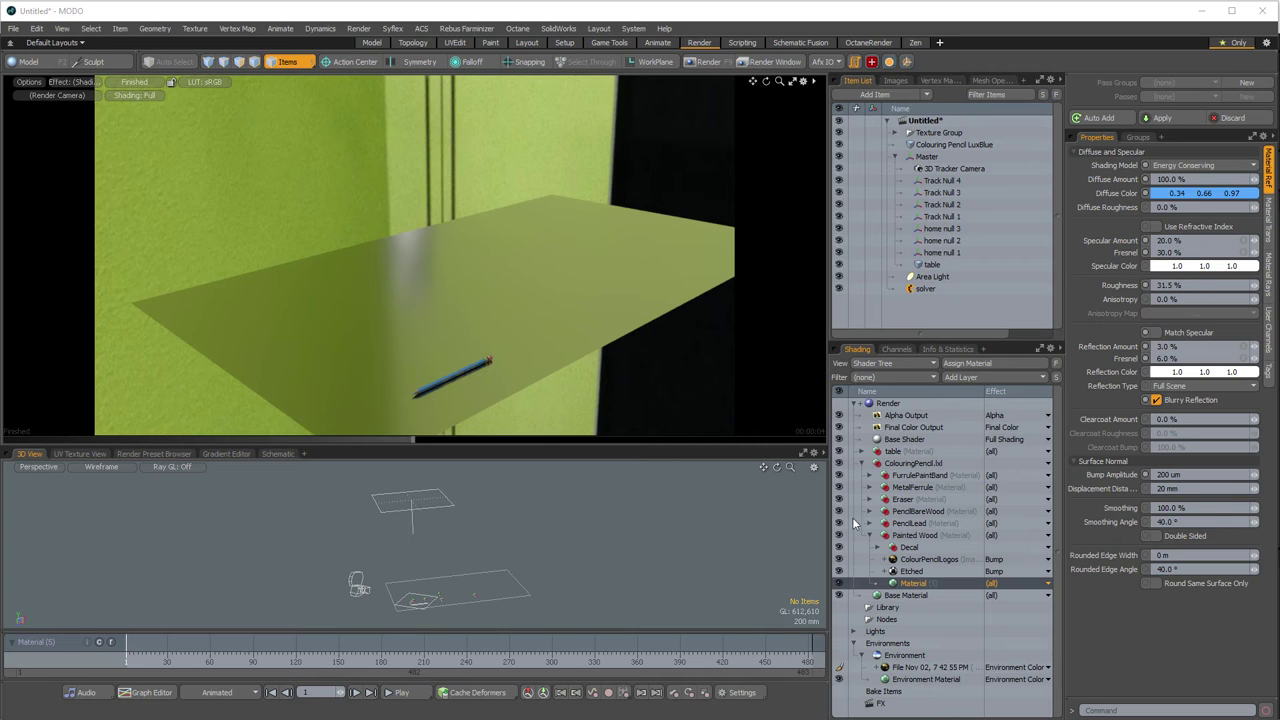
# - Collapse the ColouringPencil.lxl material group and examine the environment image layer and the Environment's visibility settings
pyautogui.click(862, 464)
pyautogui.click(861, 464)
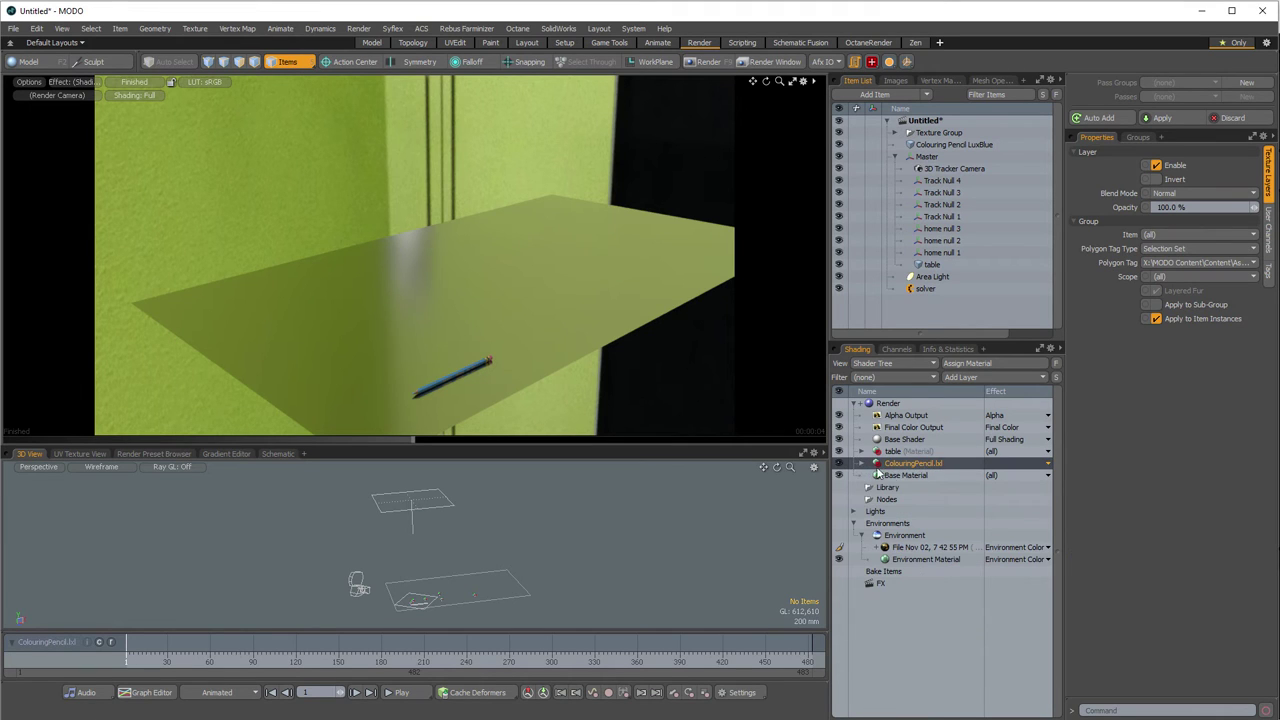
pyautogui.click(681, 582)
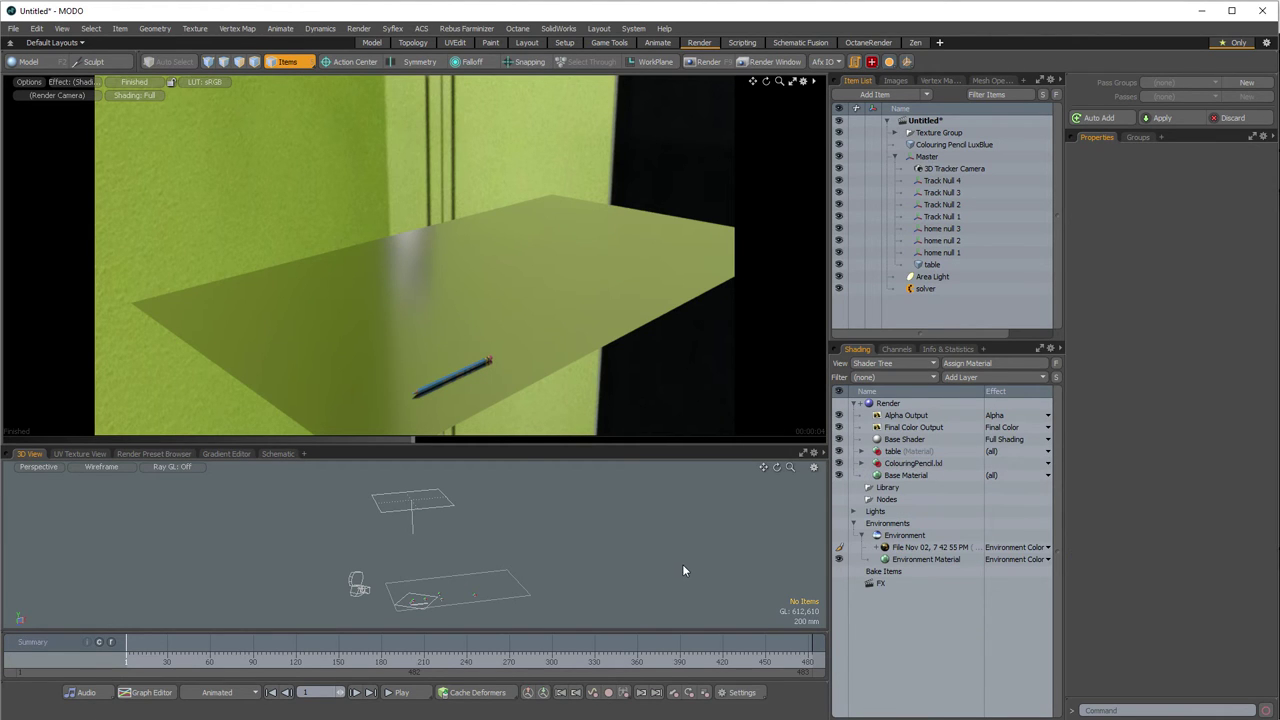
pyautogui.click(924, 548)
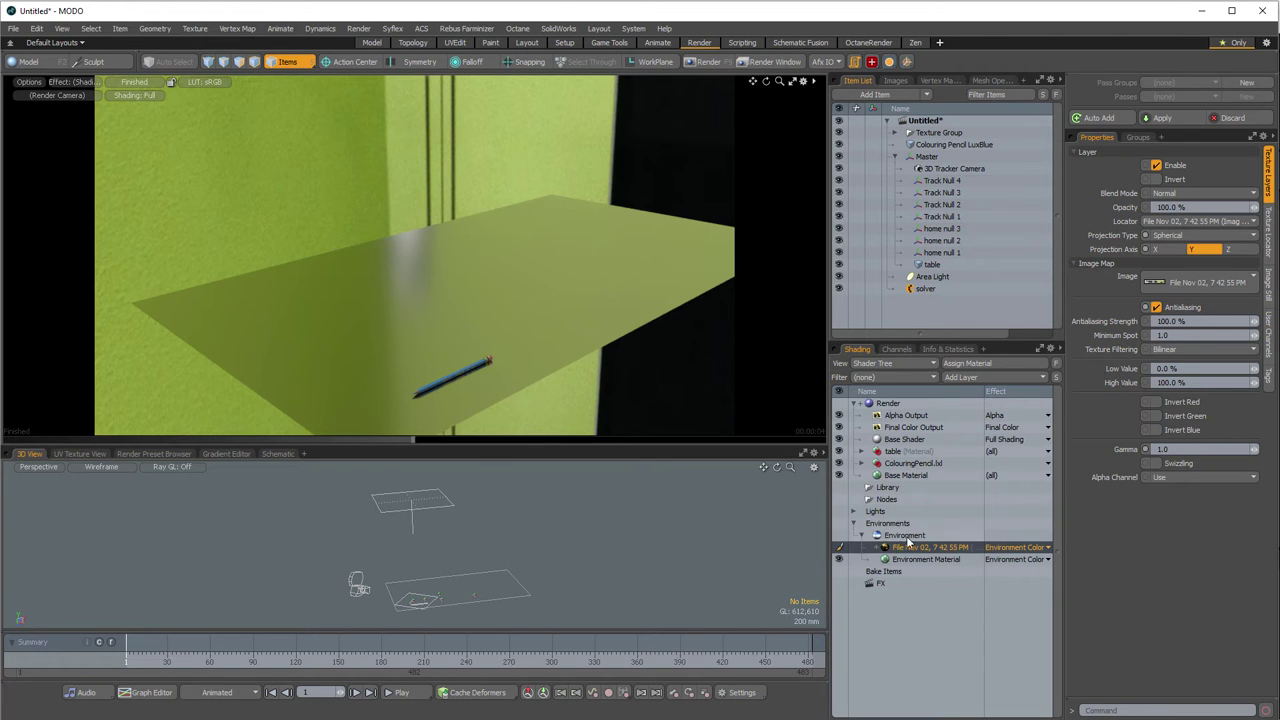
pyautogui.click(915, 537)
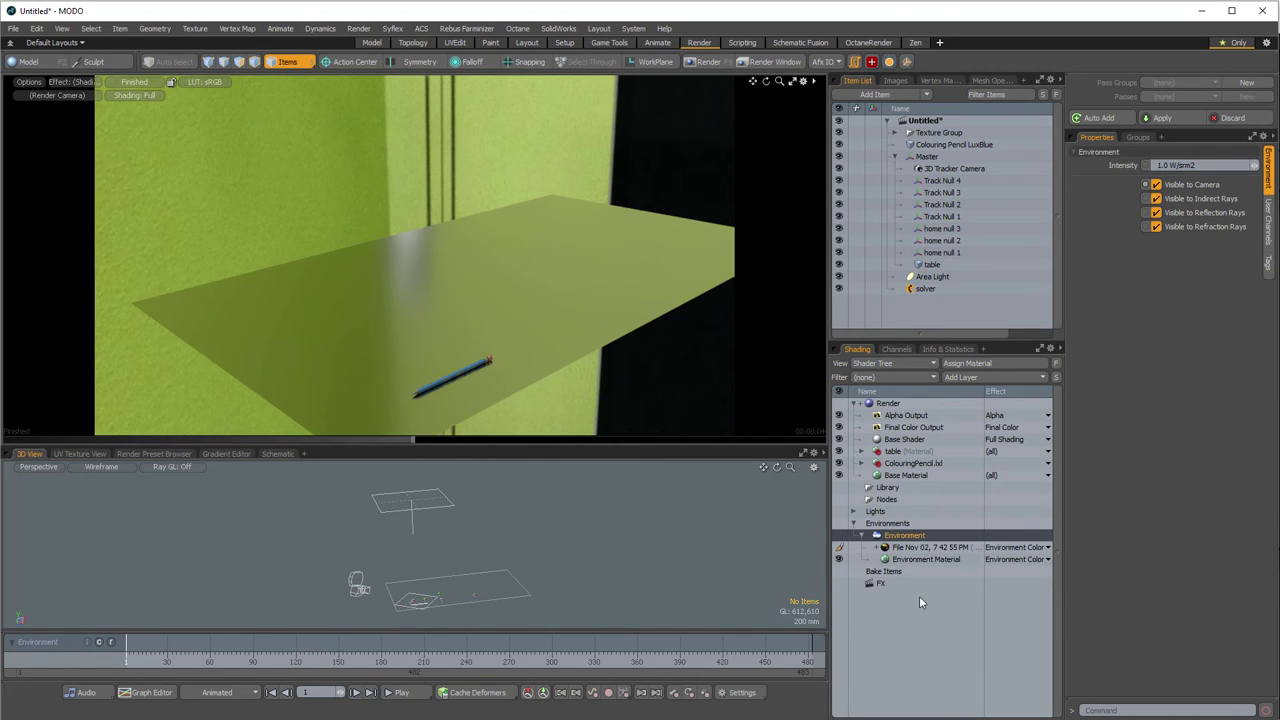
# - Expand the table's material group and examine its material settings and the Area Light's properties
pyautogui.click(862, 451)
pyautogui.click(526, 597)
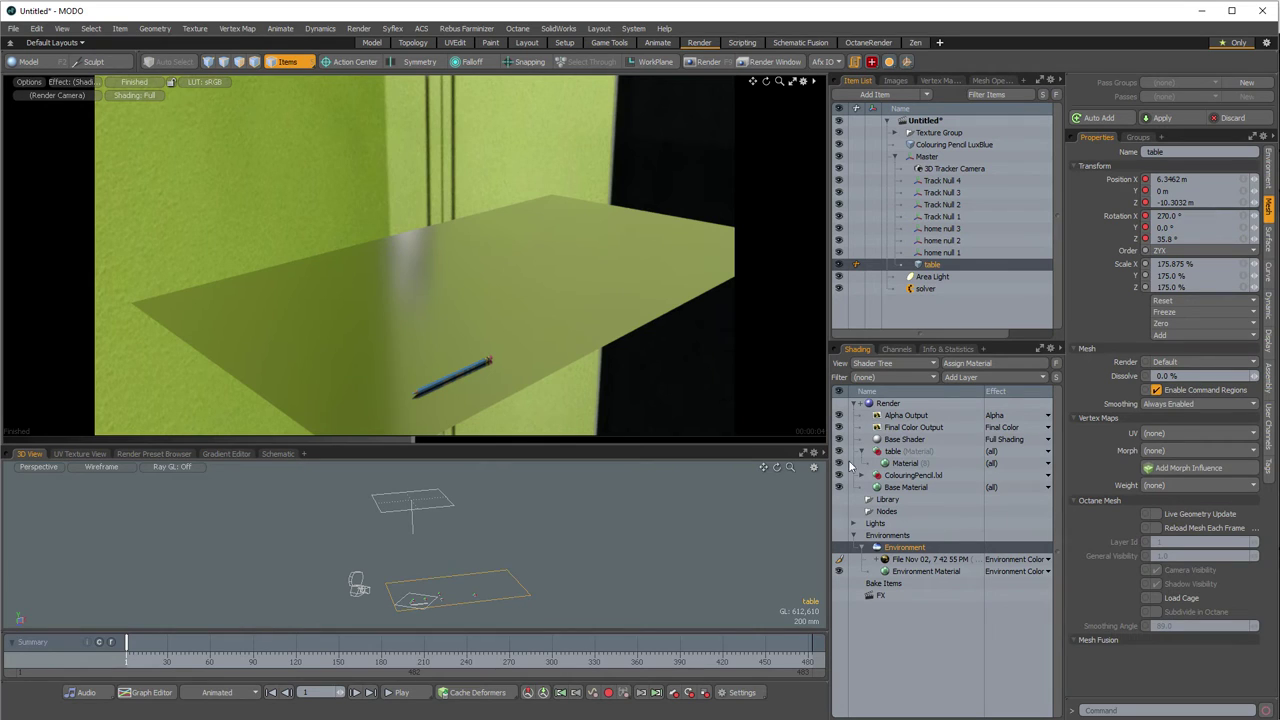
pyautogui.click(903, 453)
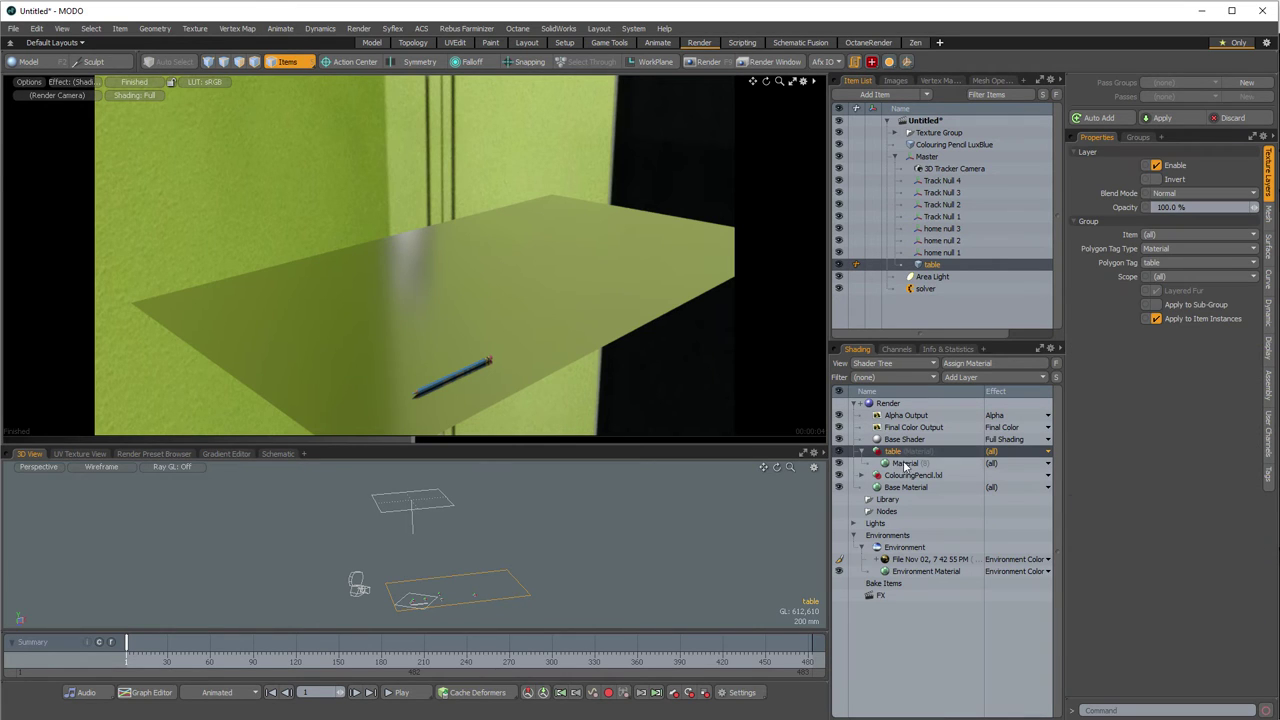
pyautogui.click(905, 464)
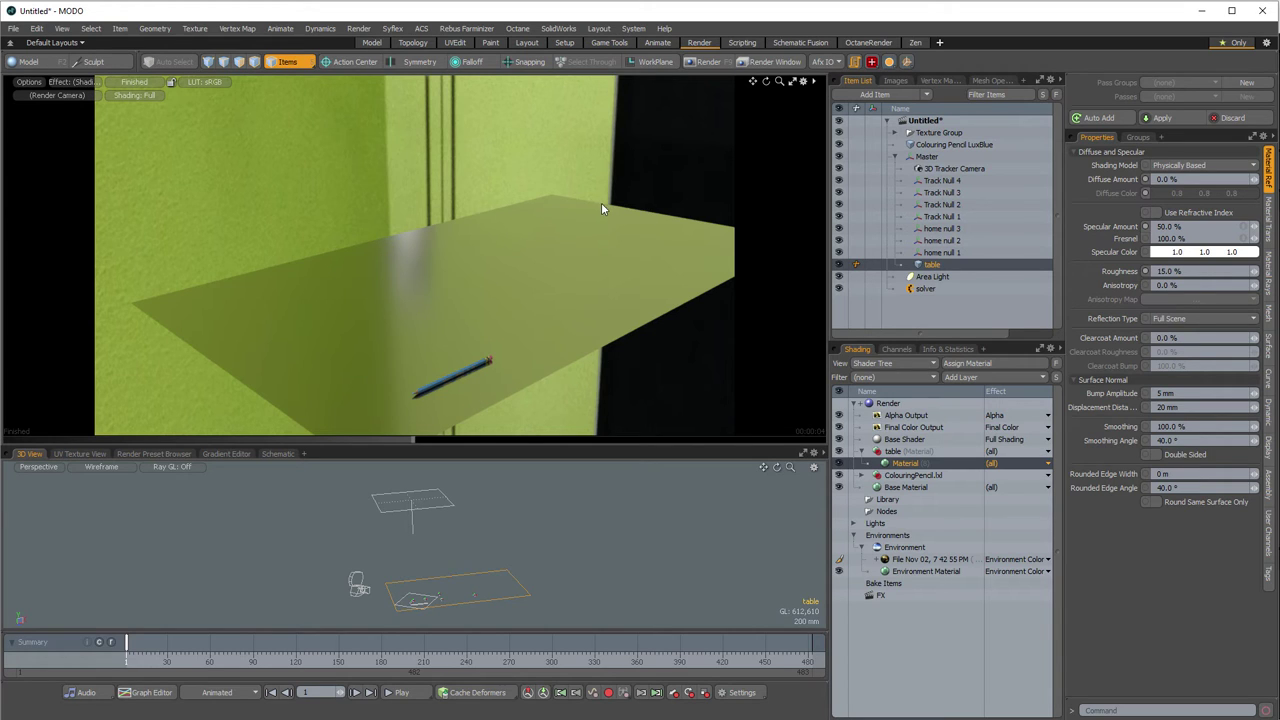
pyautogui.click(640, 525)
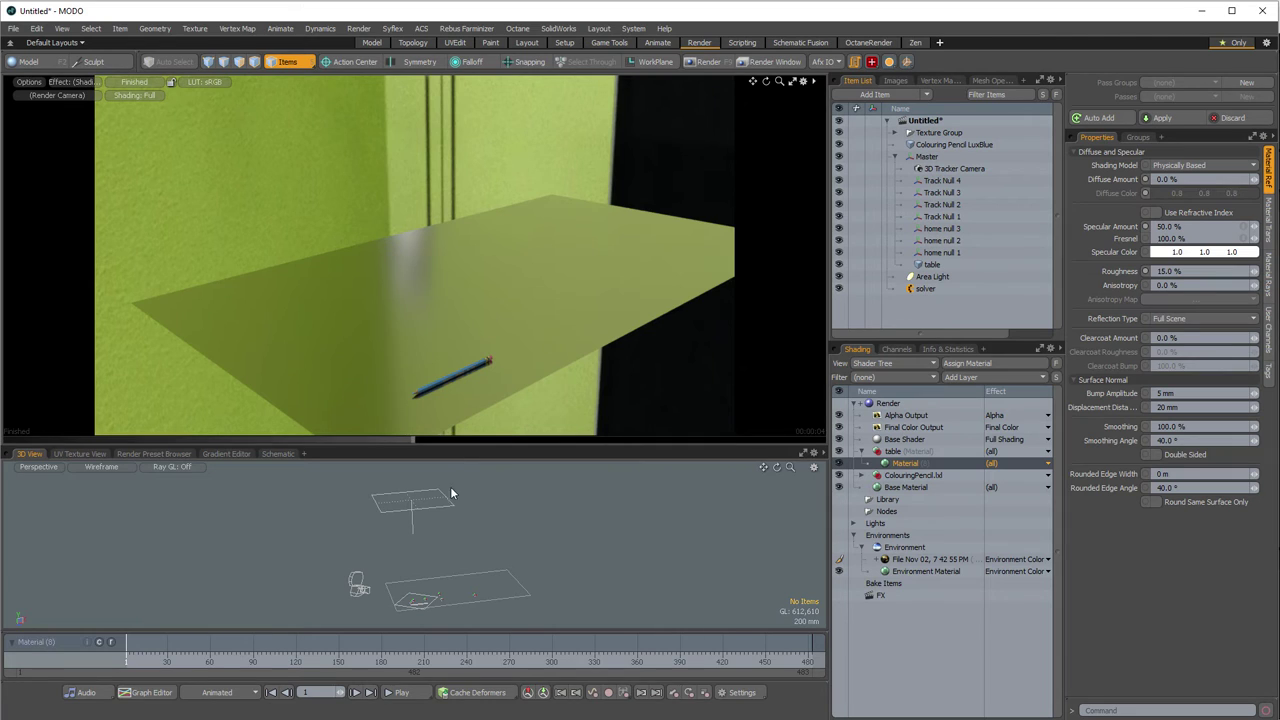
pyautogui.click(450, 512)
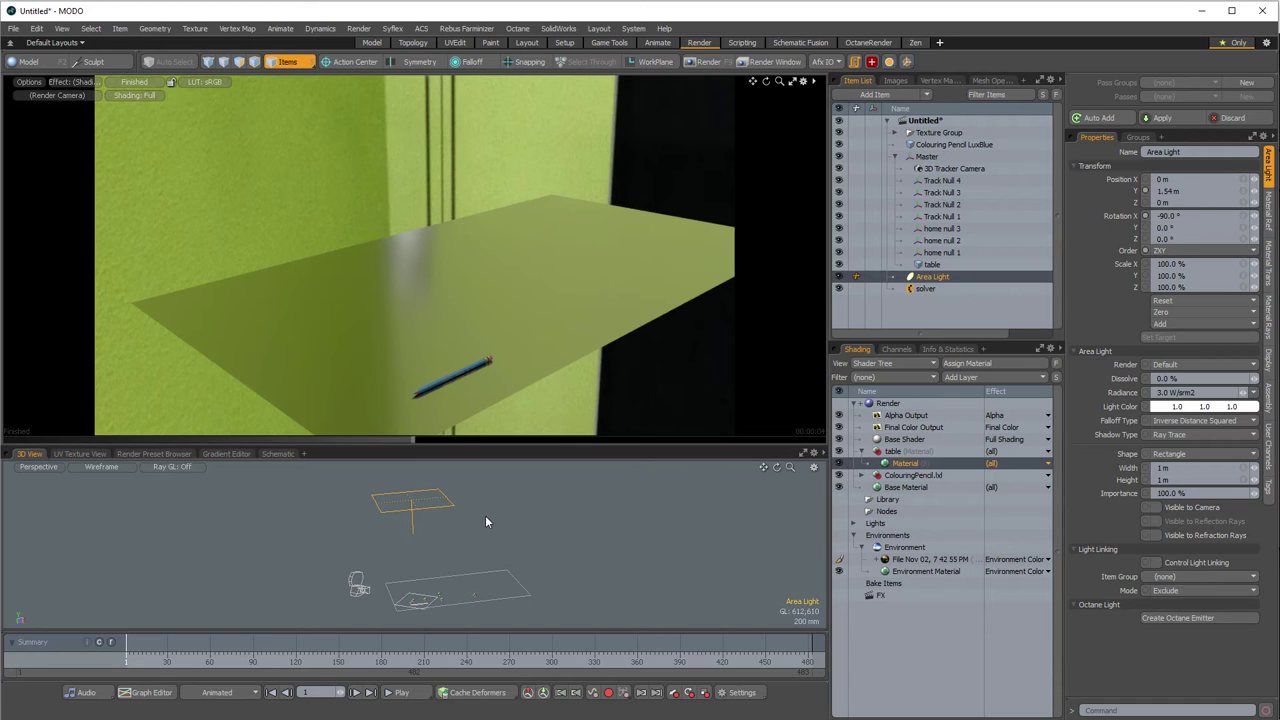
# - Create a new empty group of type Standard named Light
pyautogui.click(1138, 137)
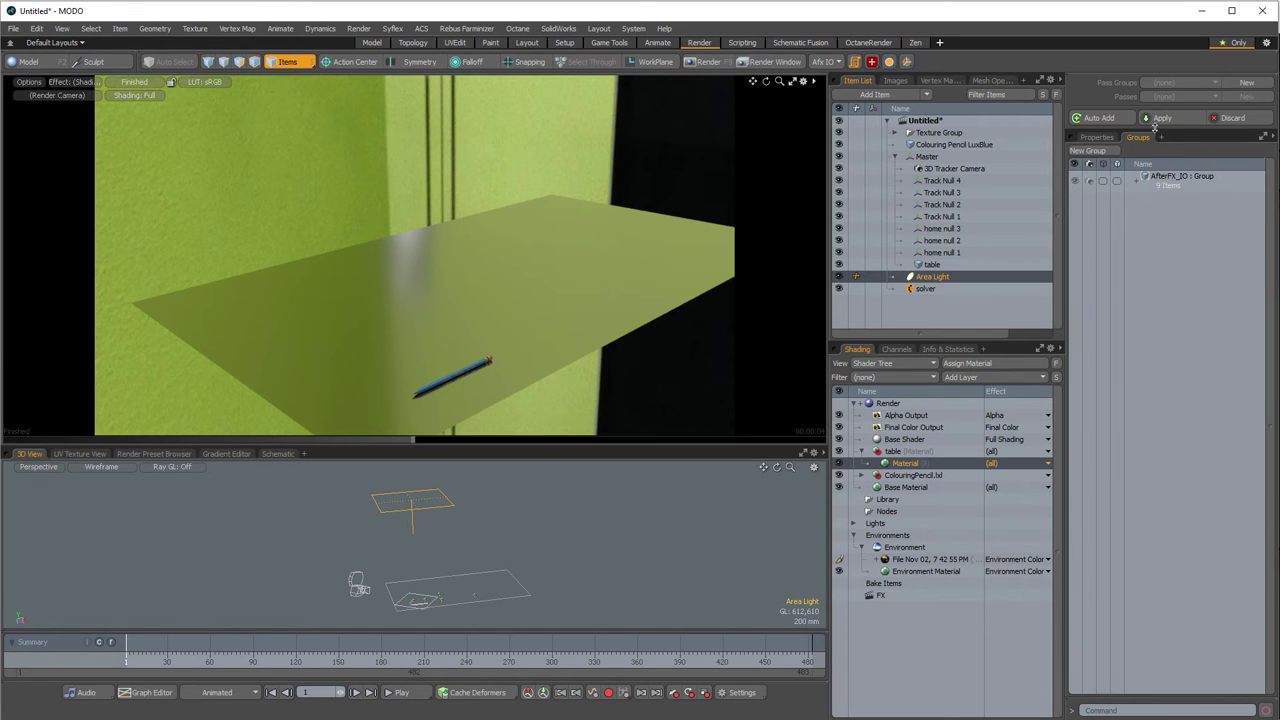
pyautogui.click(1088, 150)
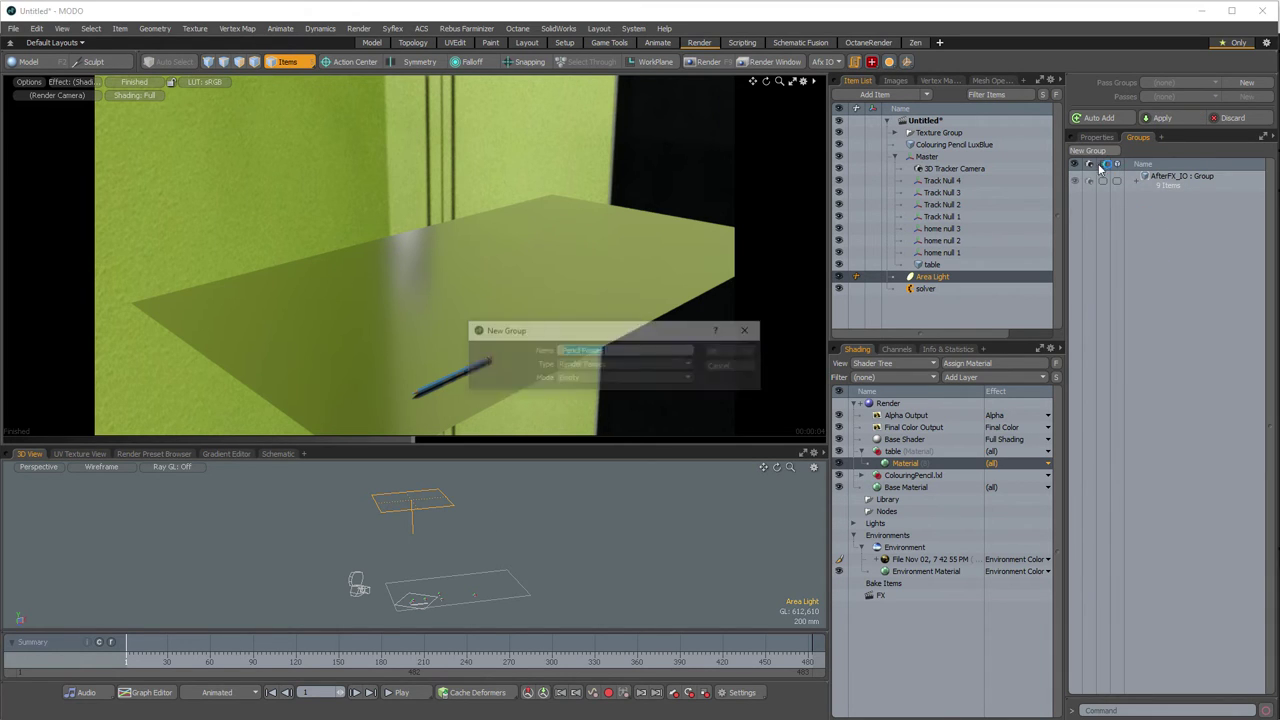
pyautogui.click(580, 366)
pyautogui.click(580, 334)
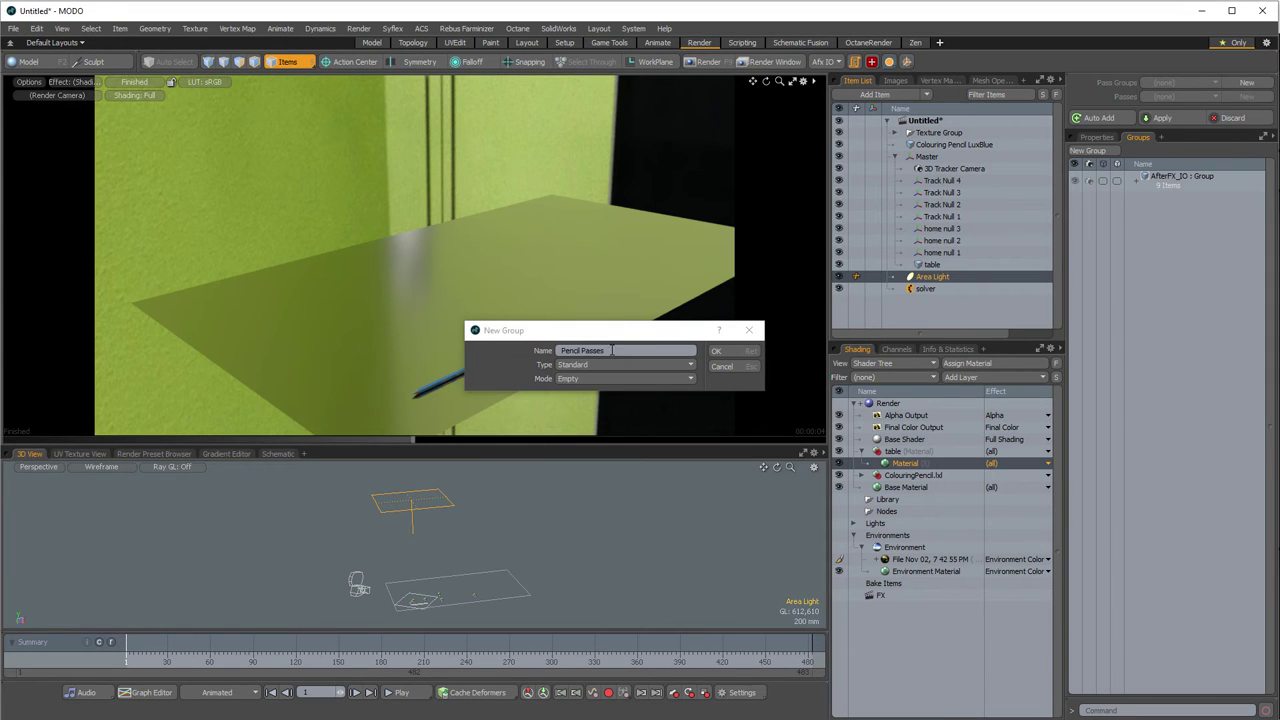
pyautogui.write('L')
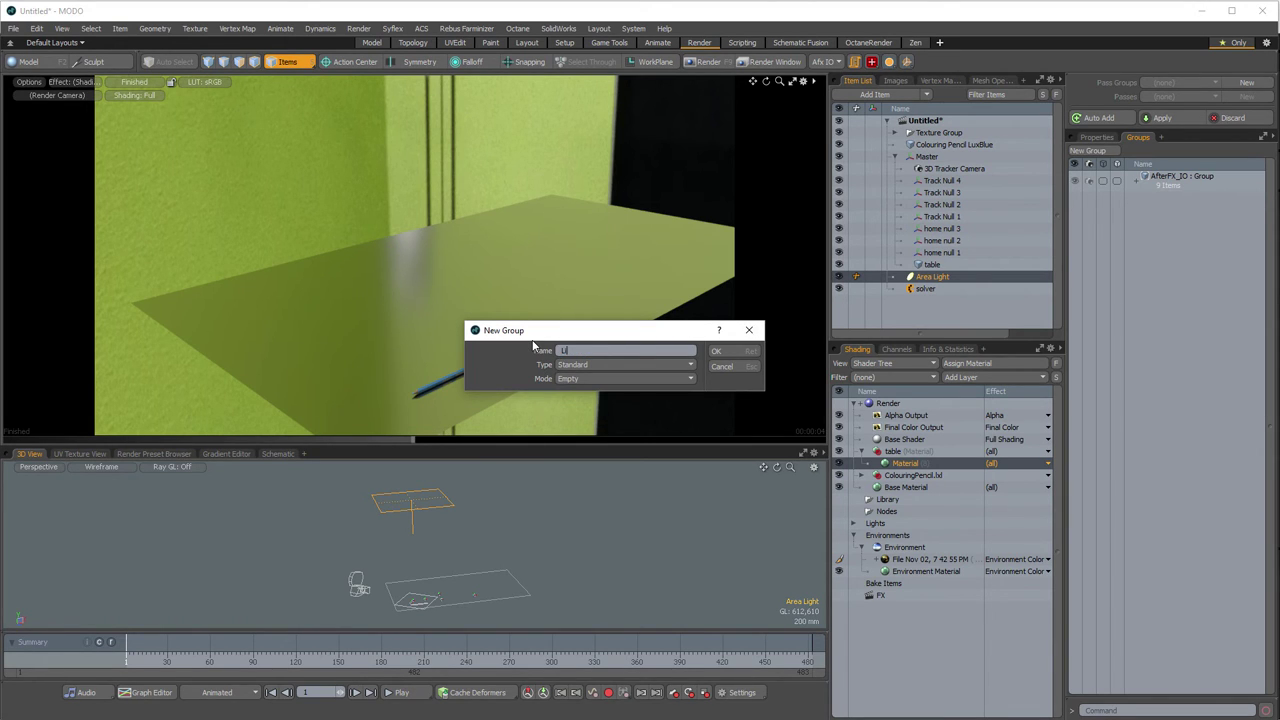
pyautogui.write('ight')
pyautogui.click(722, 352)
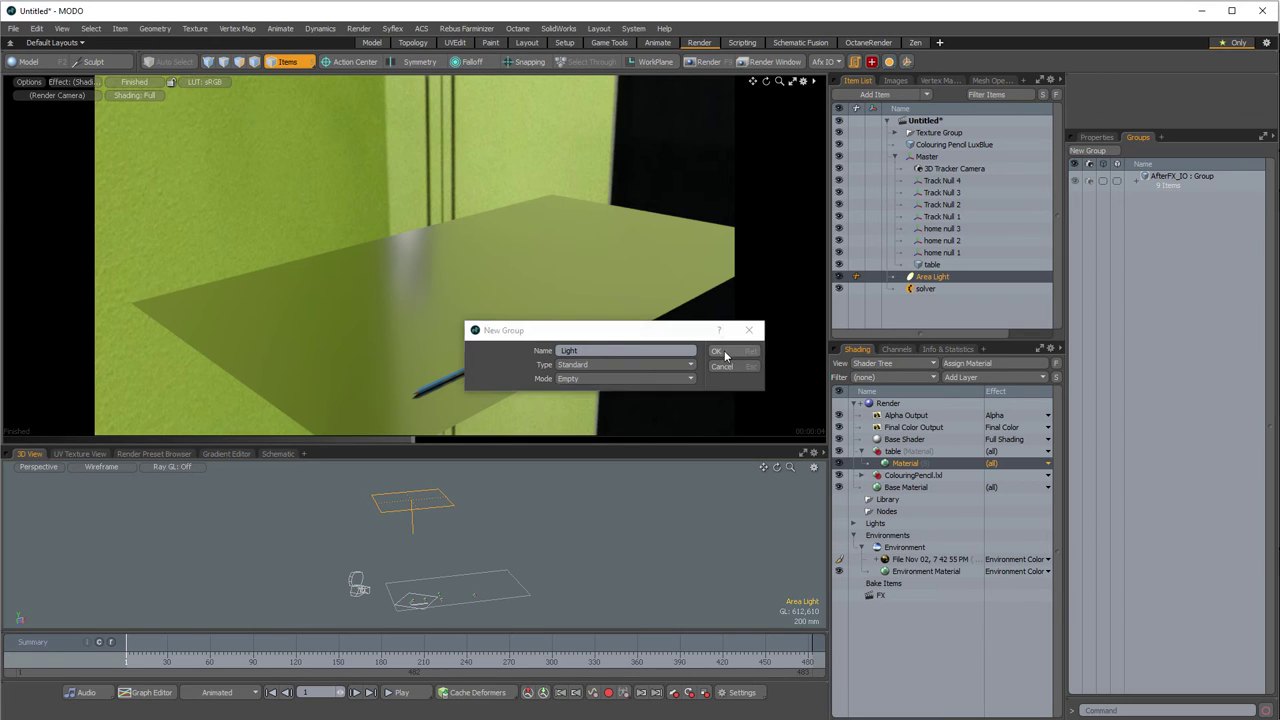
# - Add the Area Light to the Light group, check the group's contents and collapse it
pyautogui.click(443, 509)
pyautogui.moveTo(1159, 205); pyautogui.dragTo(1165, 210)
pyautogui.click(1141, 202)
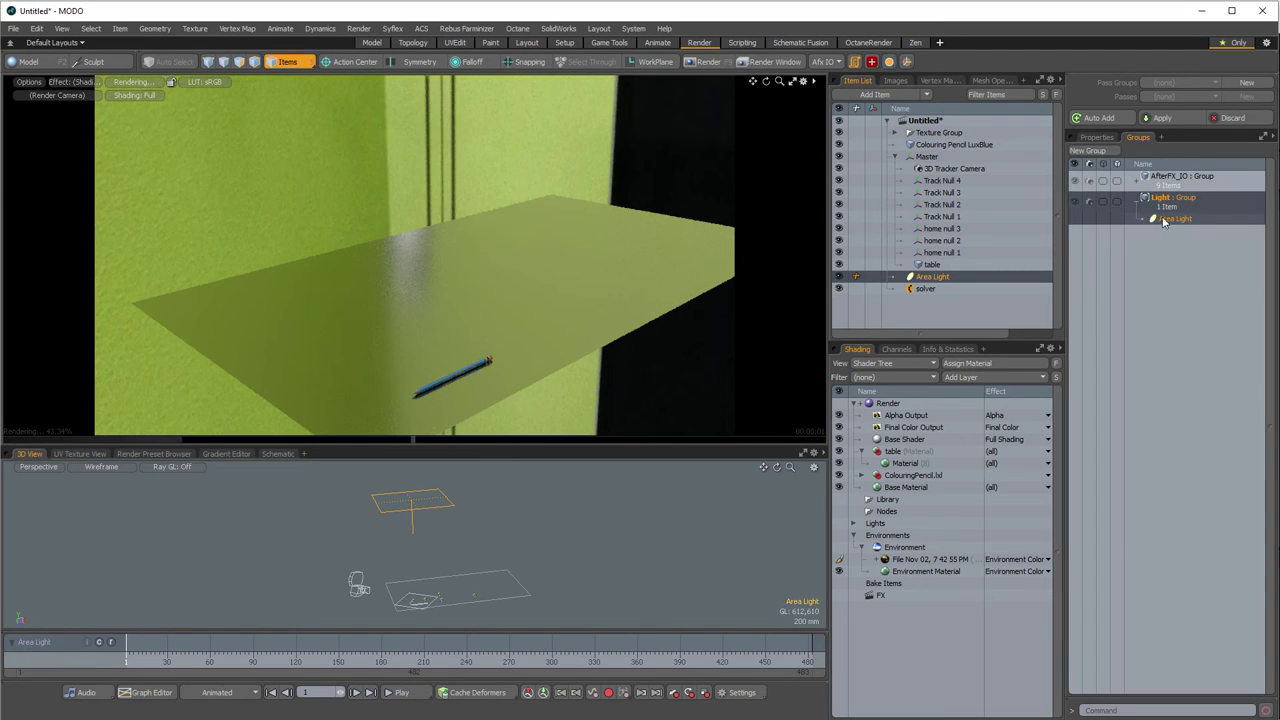
pyautogui.click(1167, 215)
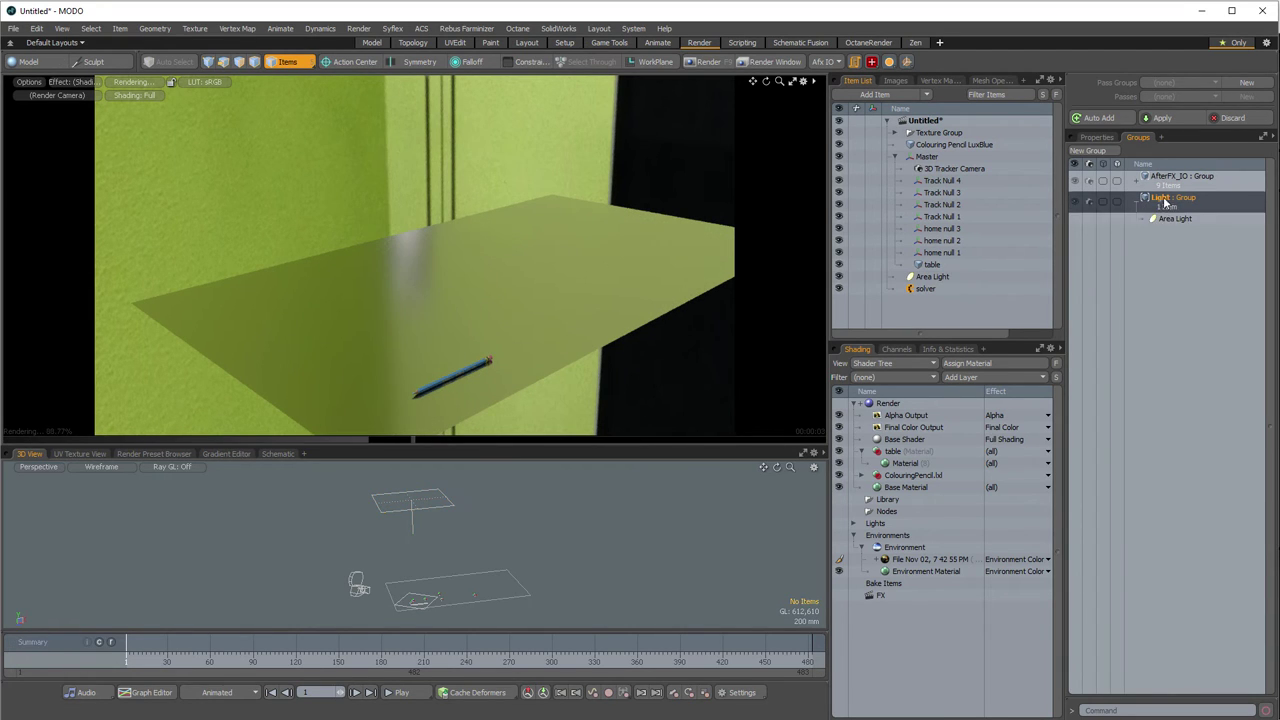
pyautogui.click(1150, 265)
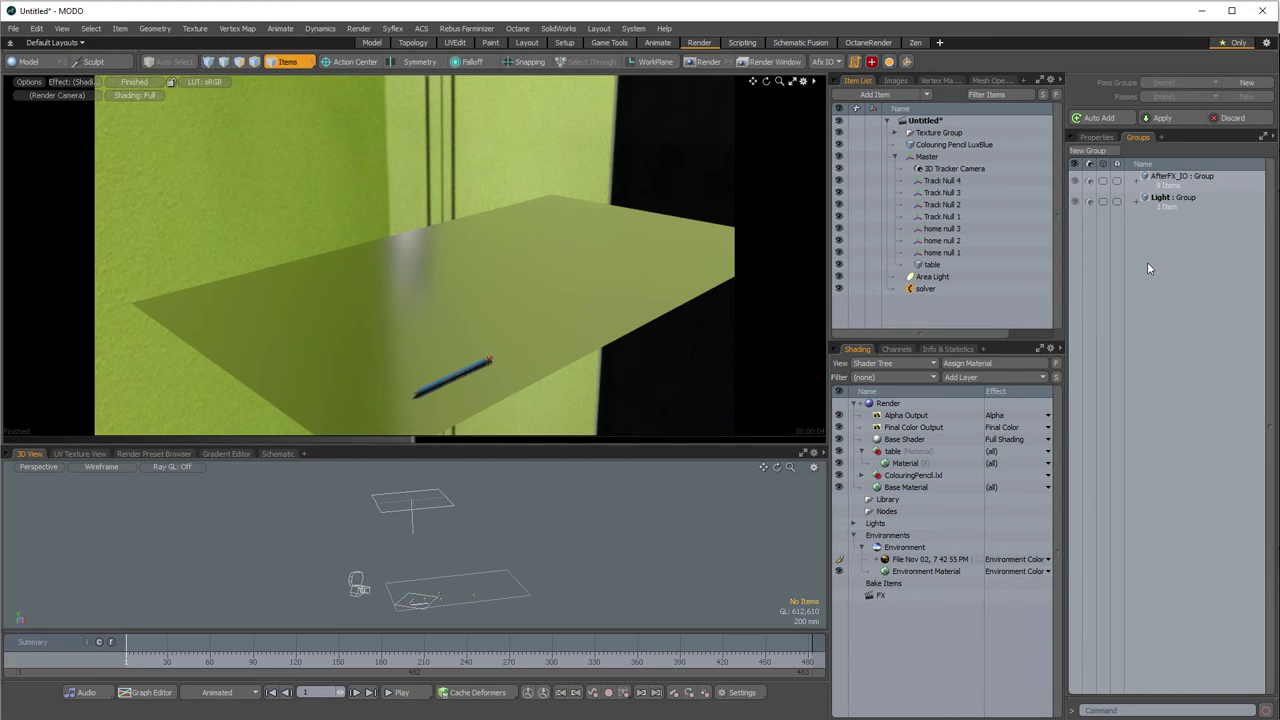
# - Create an item shader for the table mesh and display the shader's properties
pyautogui.click(932, 265)
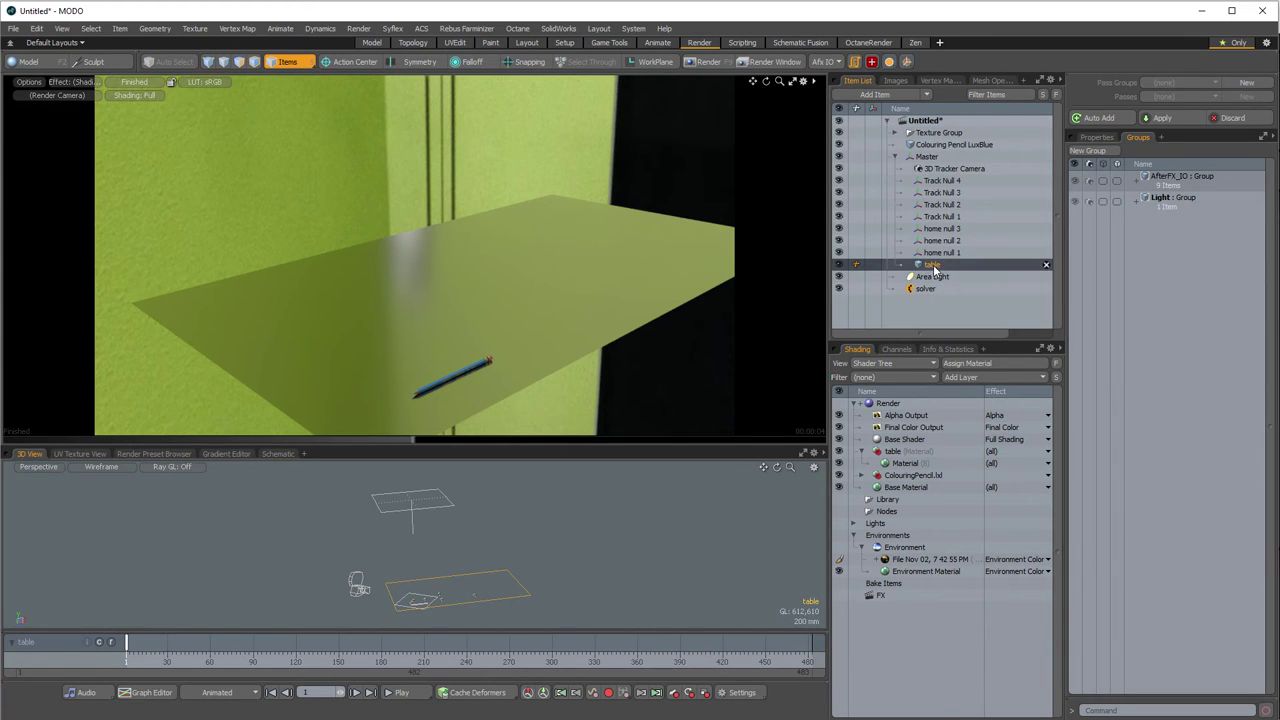
pyautogui.rightClick(932, 268)
pyautogui.moveTo(936, 385)
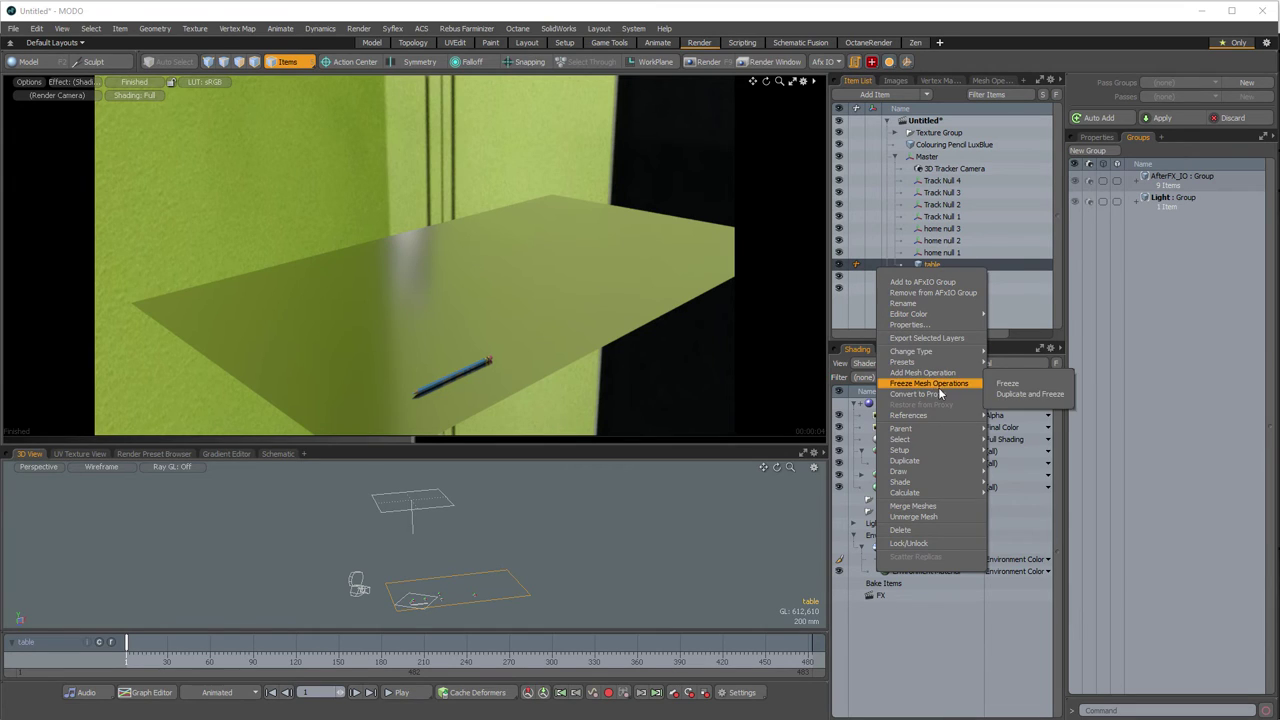
pyautogui.moveTo(930, 415)
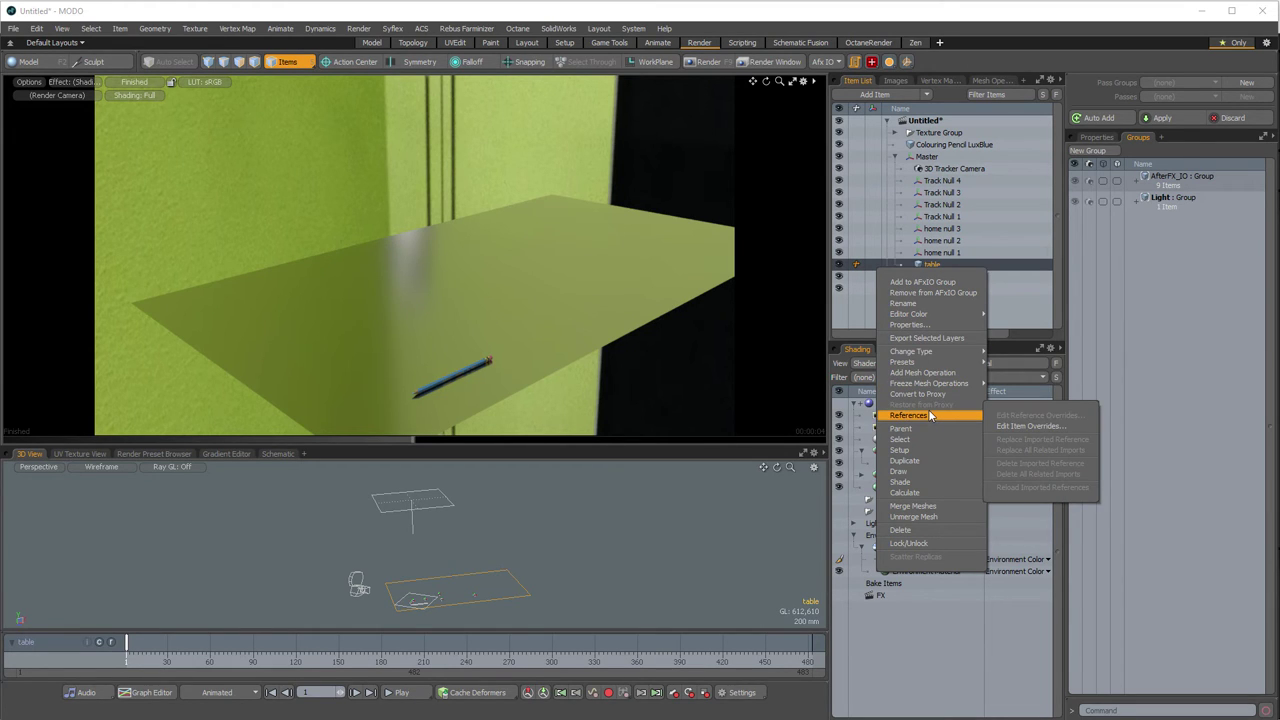
pyautogui.moveTo(902, 484)
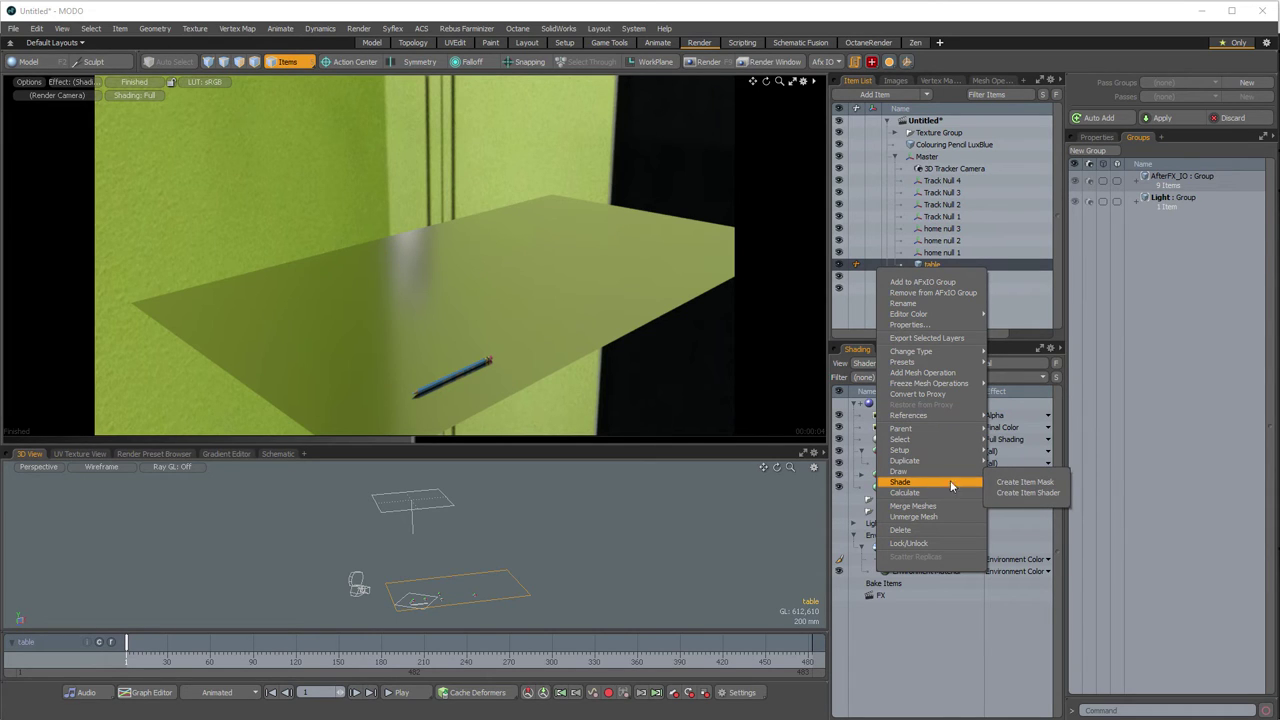
pyautogui.click(1027, 493)
pyautogui.click(942, 277)
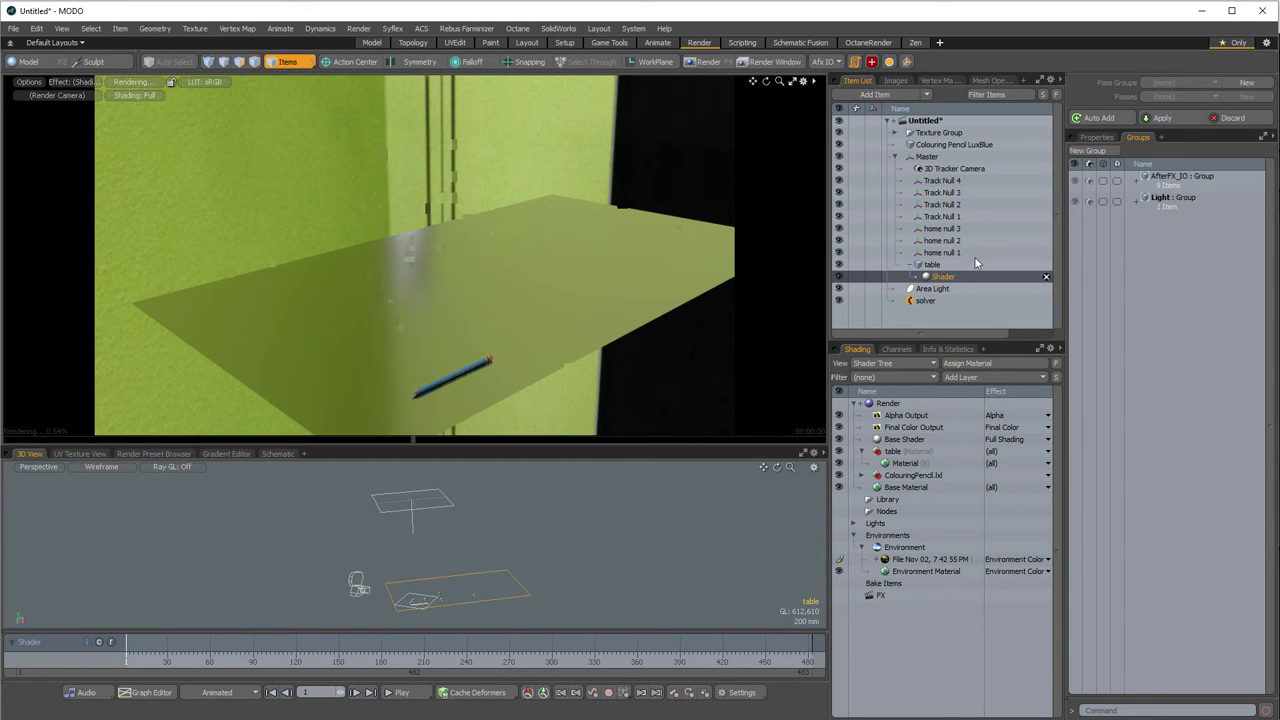
pyautogui.click(1095, 138)
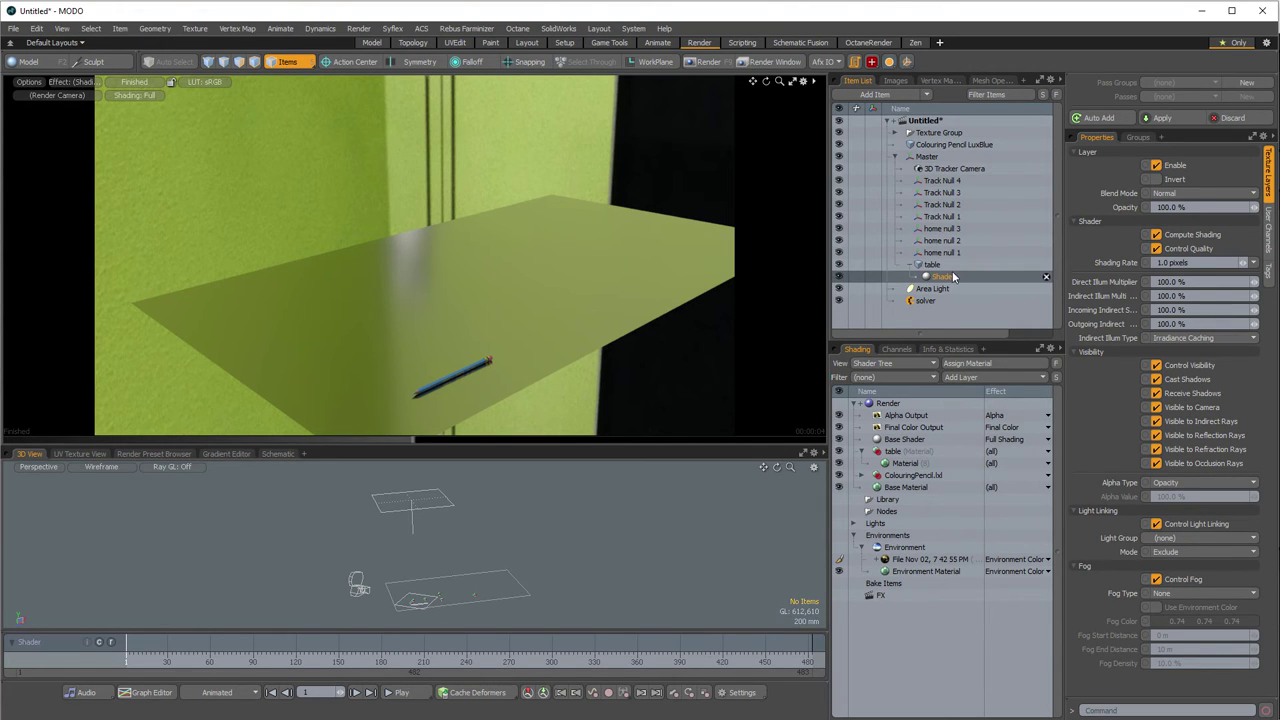
# - Create an item shader for the Colouring Pencil LuxBlue mesh
pyautogui.click(933, 147)
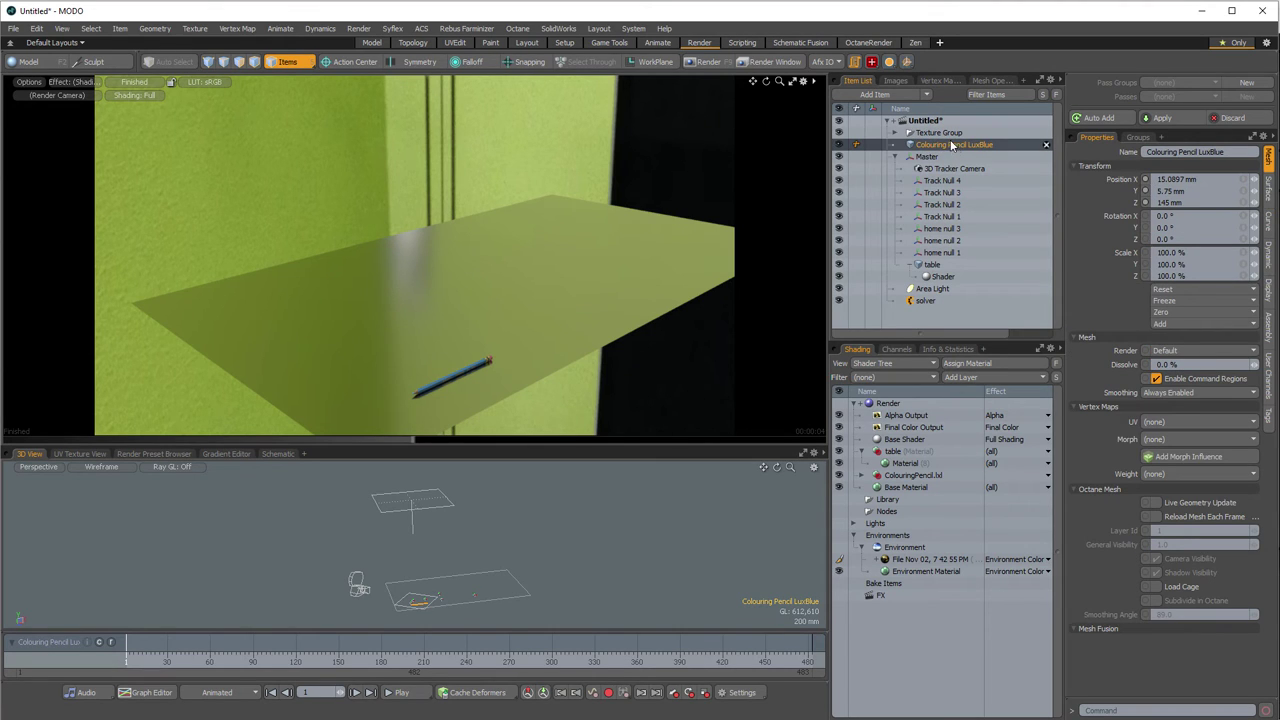
pyautogui.rightClick(945, 143)
pyautogui.moveTo(939, 342)
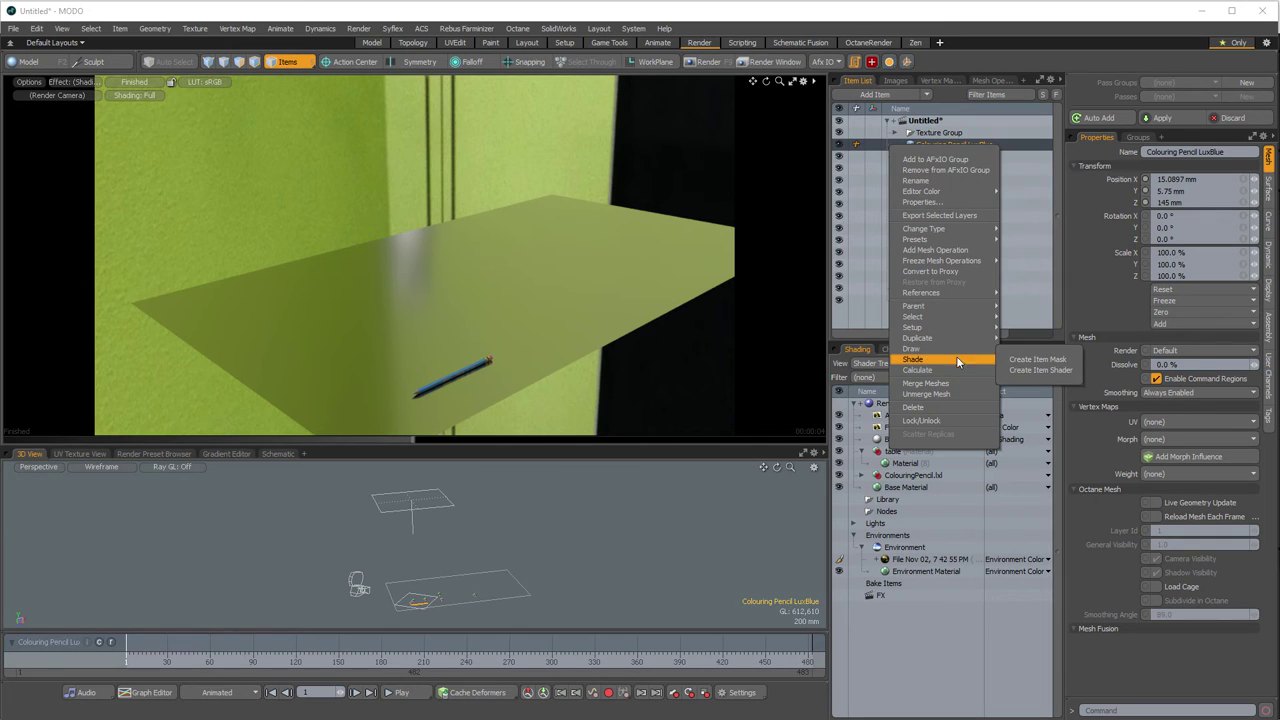
pyautogui.click(1040, 370)
# - Examine the layers within the ColouringPencil.lxl material group, collapse its subgroups and view the Base Shader's settings
pyautogui.click(868, 476)
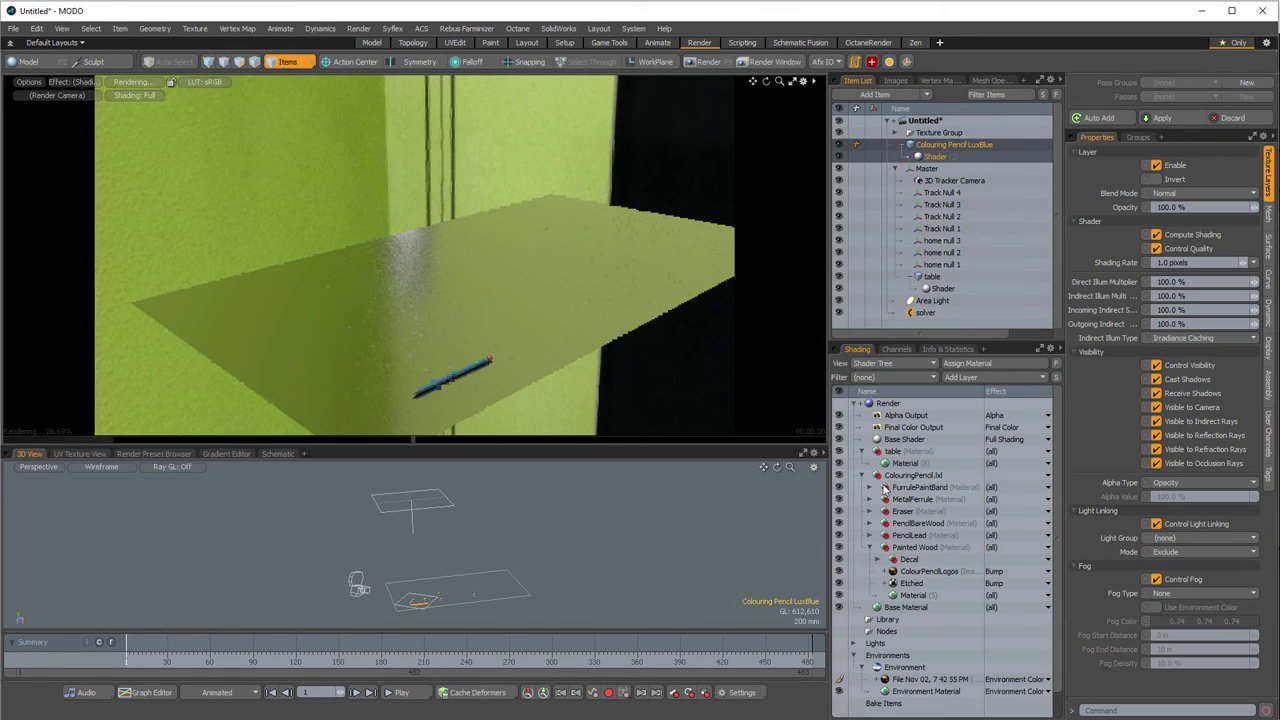
pyautogui.click(869, 535)
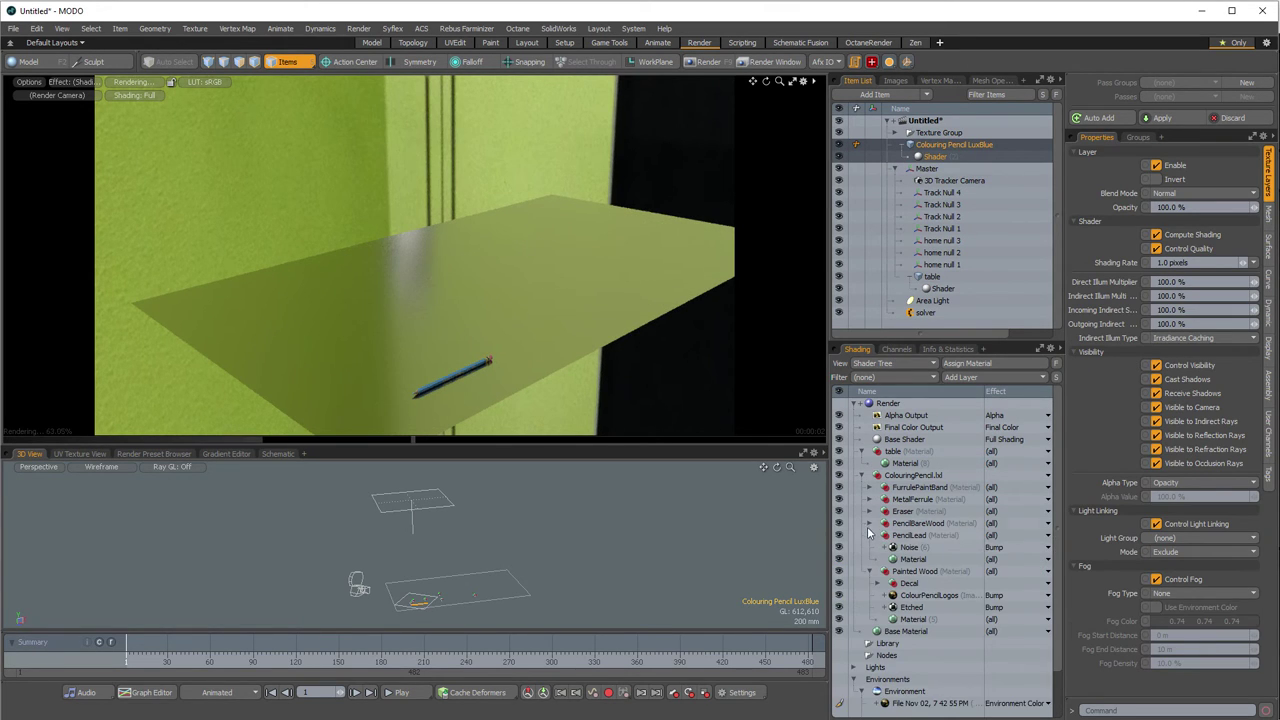
pyautogui.click(869, 523)
pyautogui.click(869, 511)
pyautogui.click(869, 499)
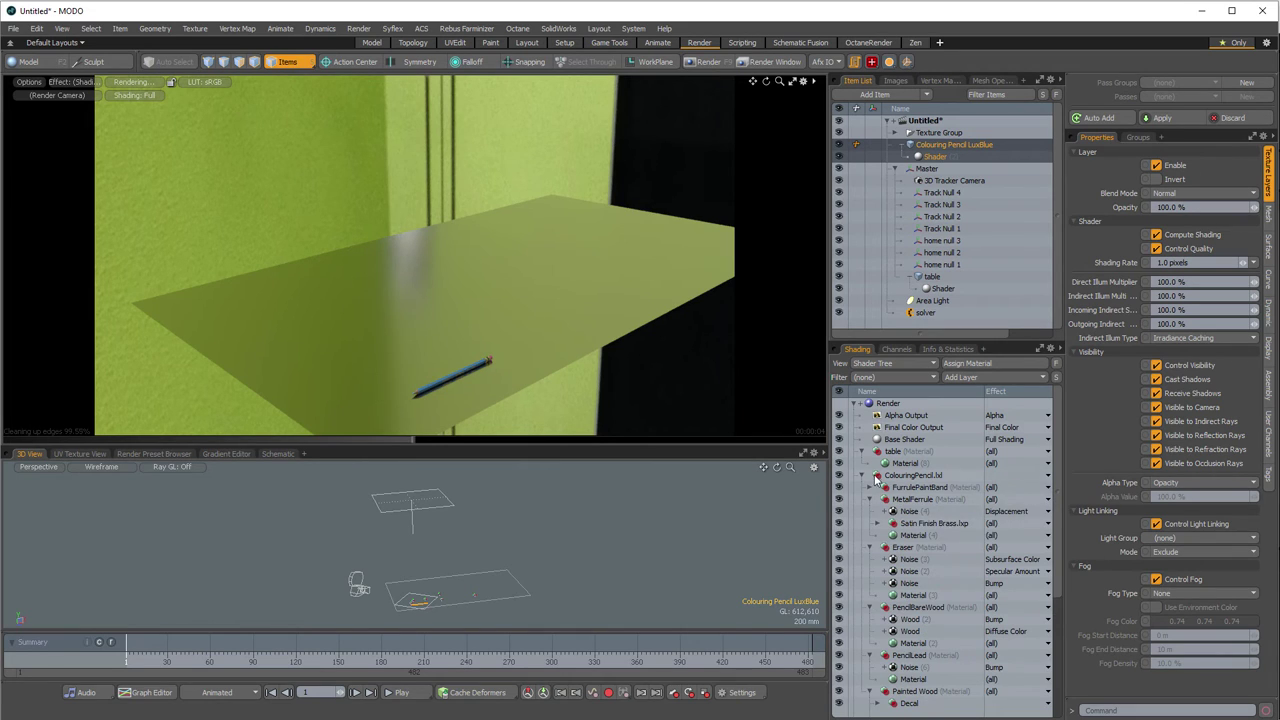
pyautogui.scroll(-1, 864, 478)
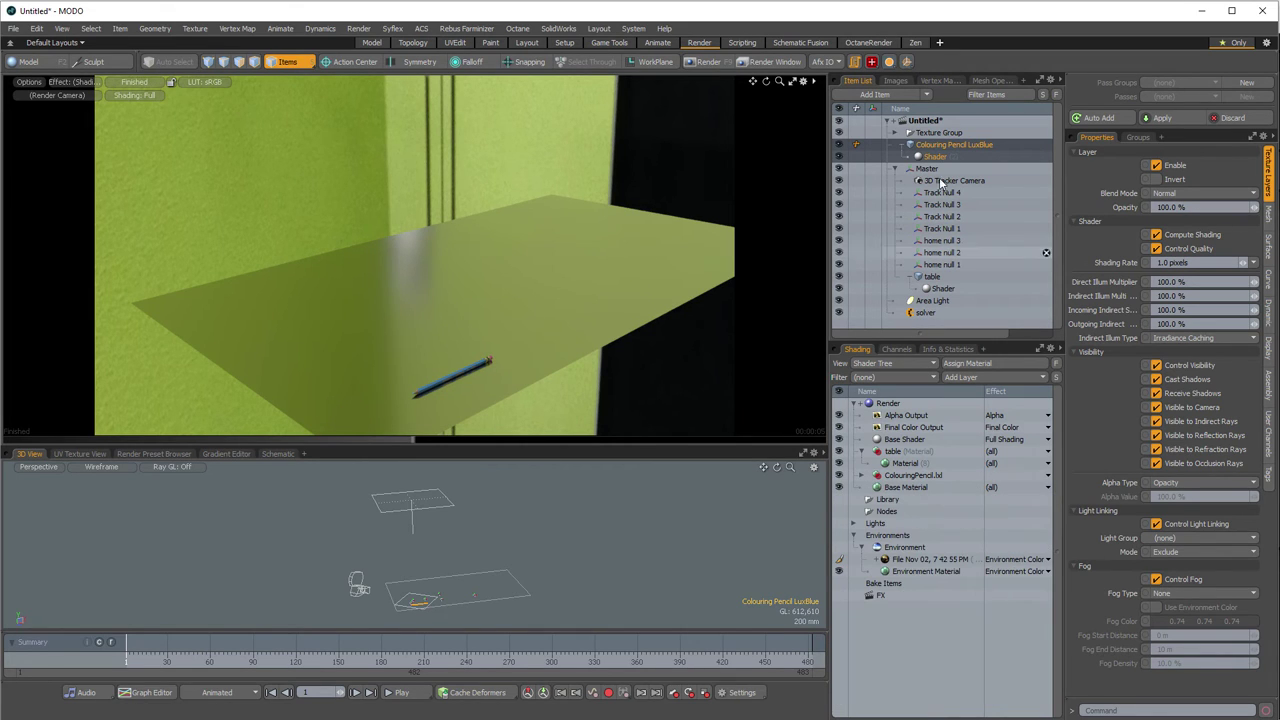
pyautogui.scroll(-1, 867, 480)
pyautogui.click(869, 463)
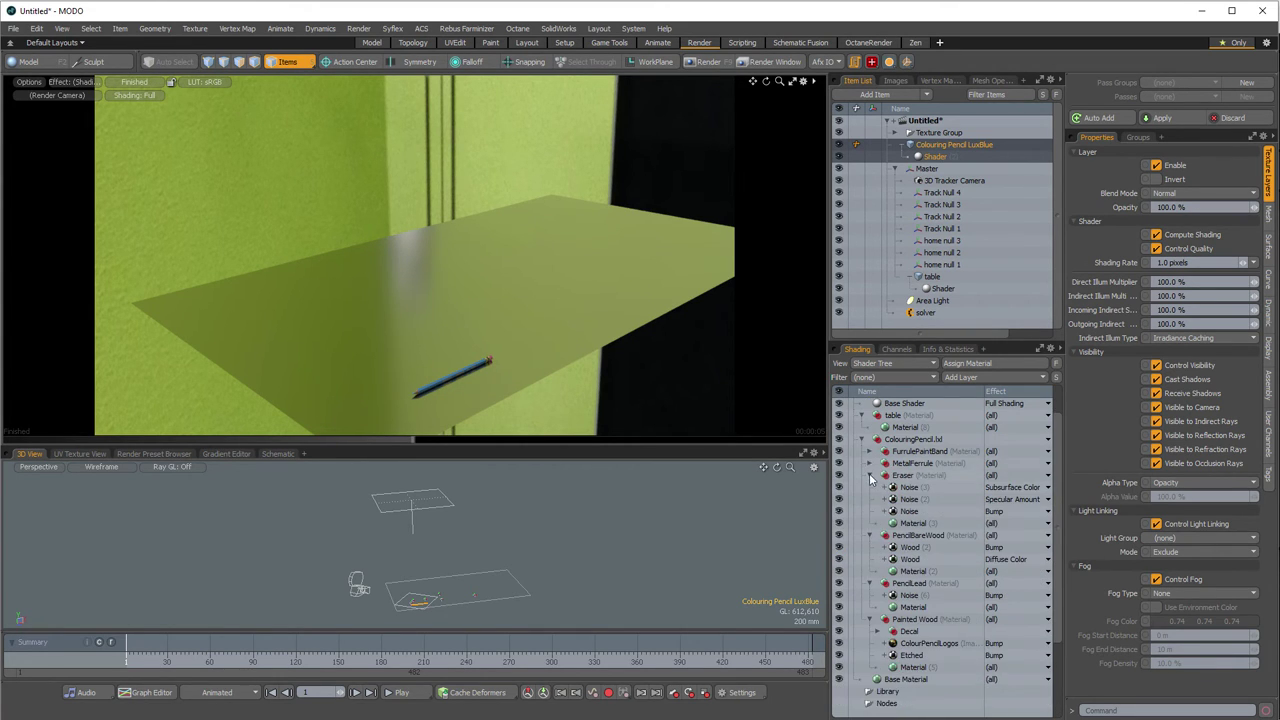
pyautogui.click(869, 475)
pyautogui.click(869, 487)
pyautogui.click(869, 499)
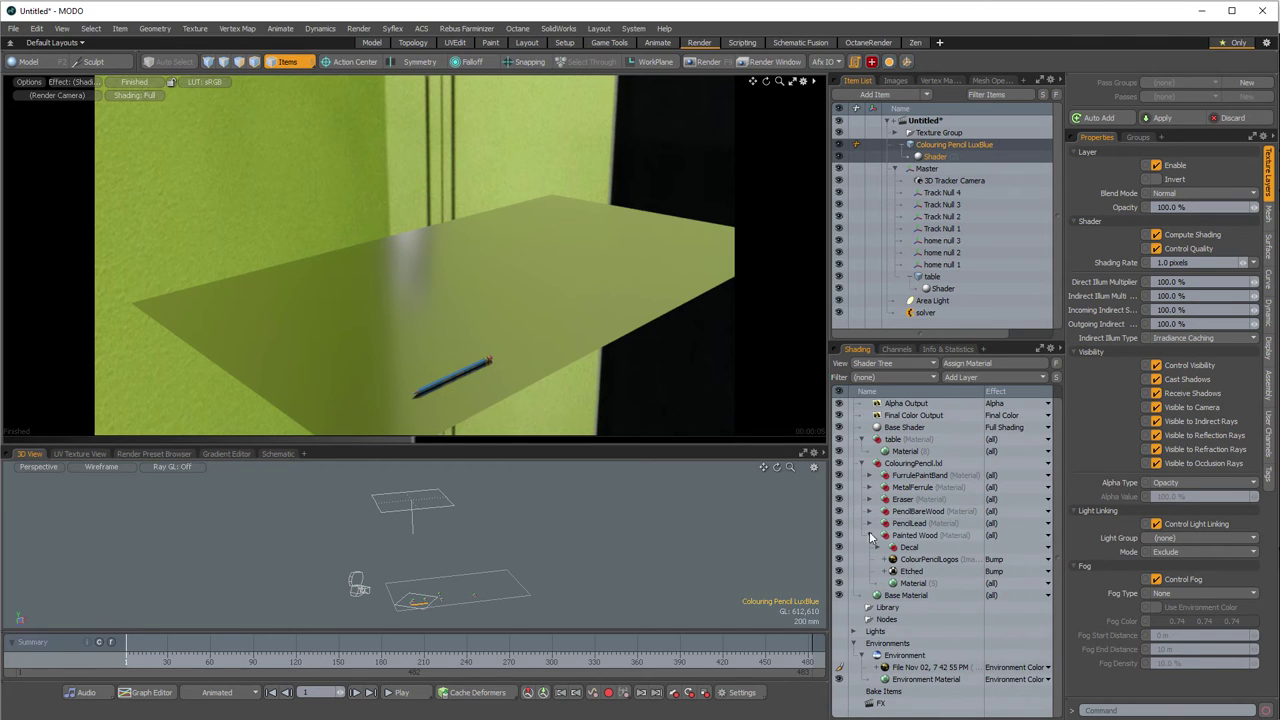
pyautogui.click(870, 535)
pyautogui.click(905, 441)
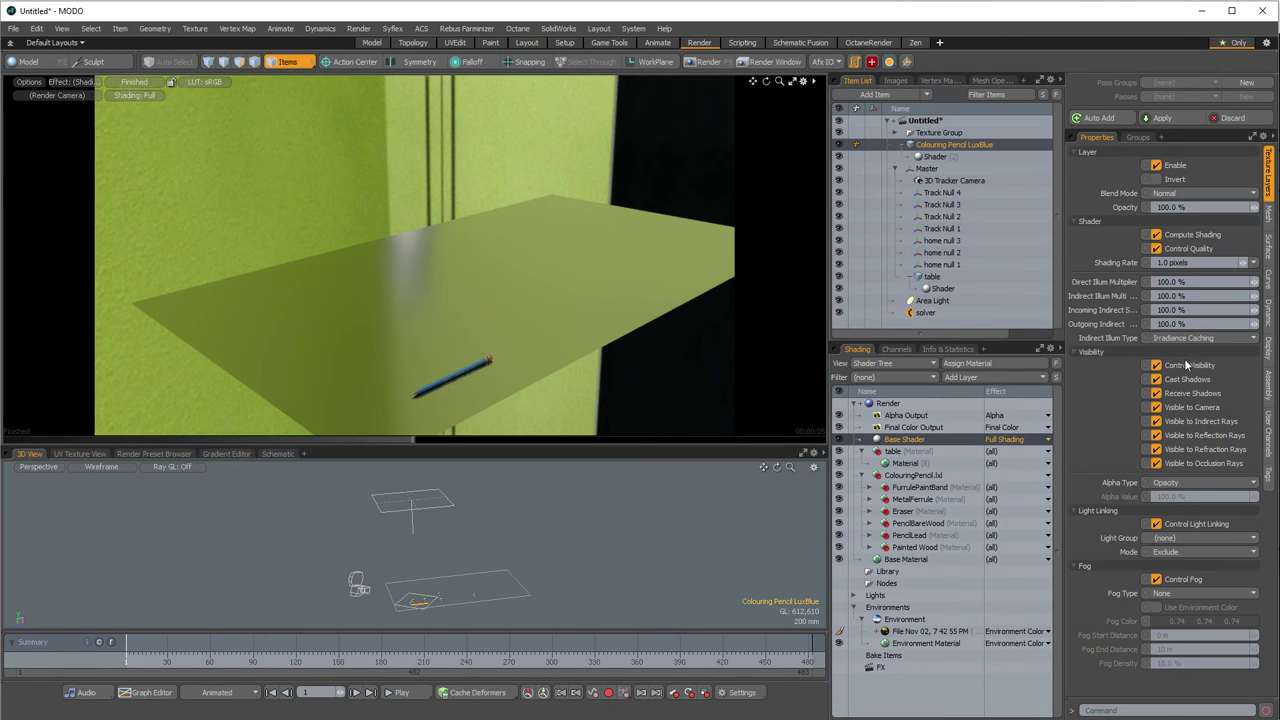
# - Try a Shader layer in the table material group, placed above the Base Shader, with Visible to Camera turned off
pyautogui.click(893, 451)
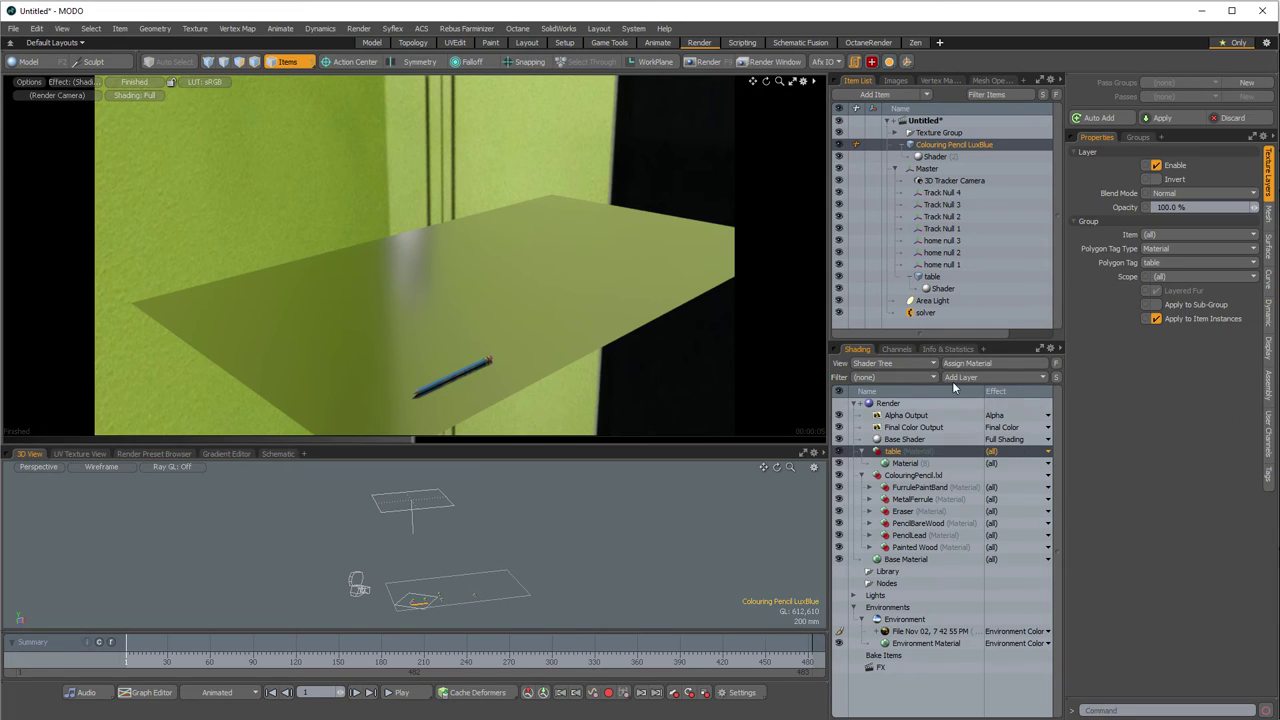
pyautogui.click(960, 378)
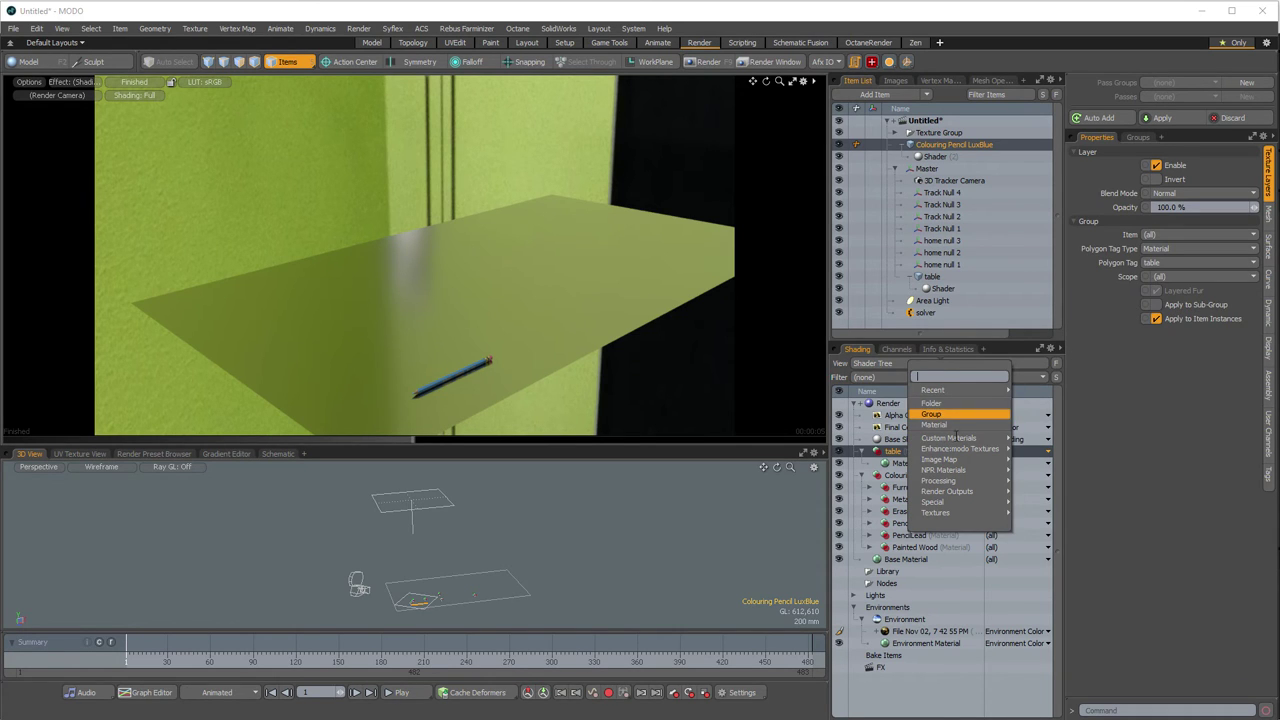
pyautogui.moveTo(951, 471)
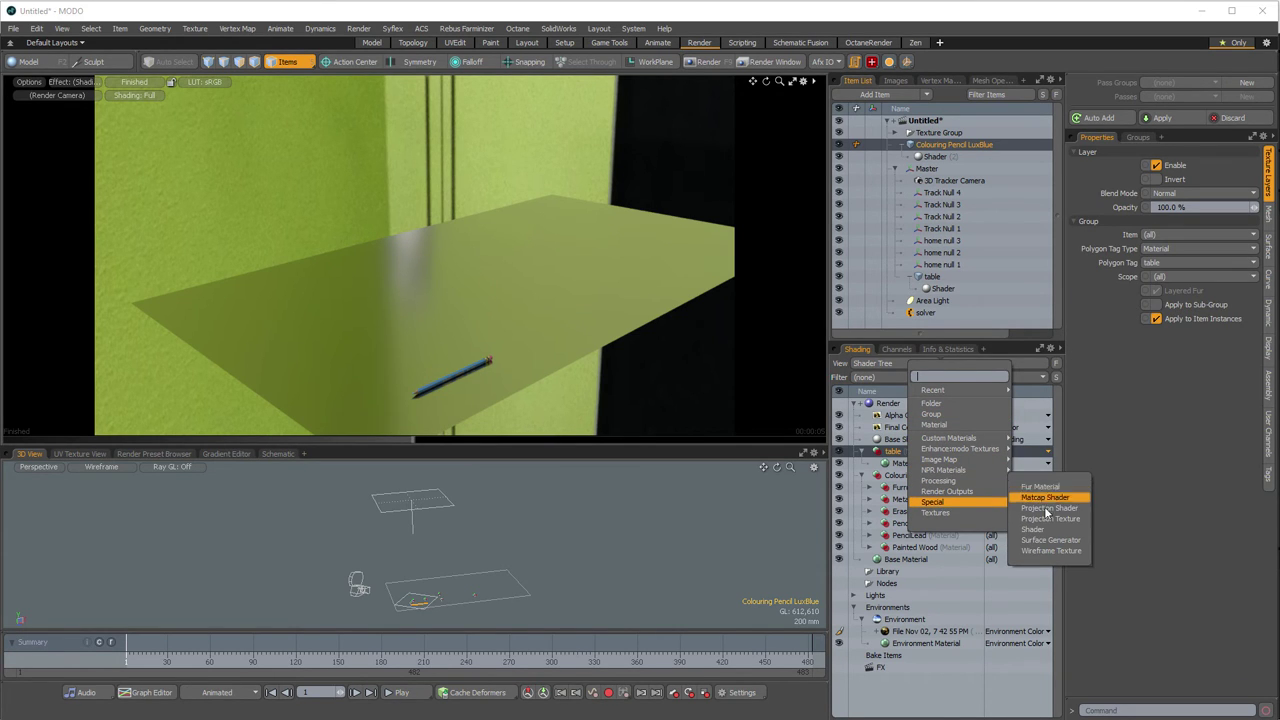
pyautogui.click(1025, 532)
pyautogui.moveTo(893, 451); pyautogui.dragTo(922, 437)
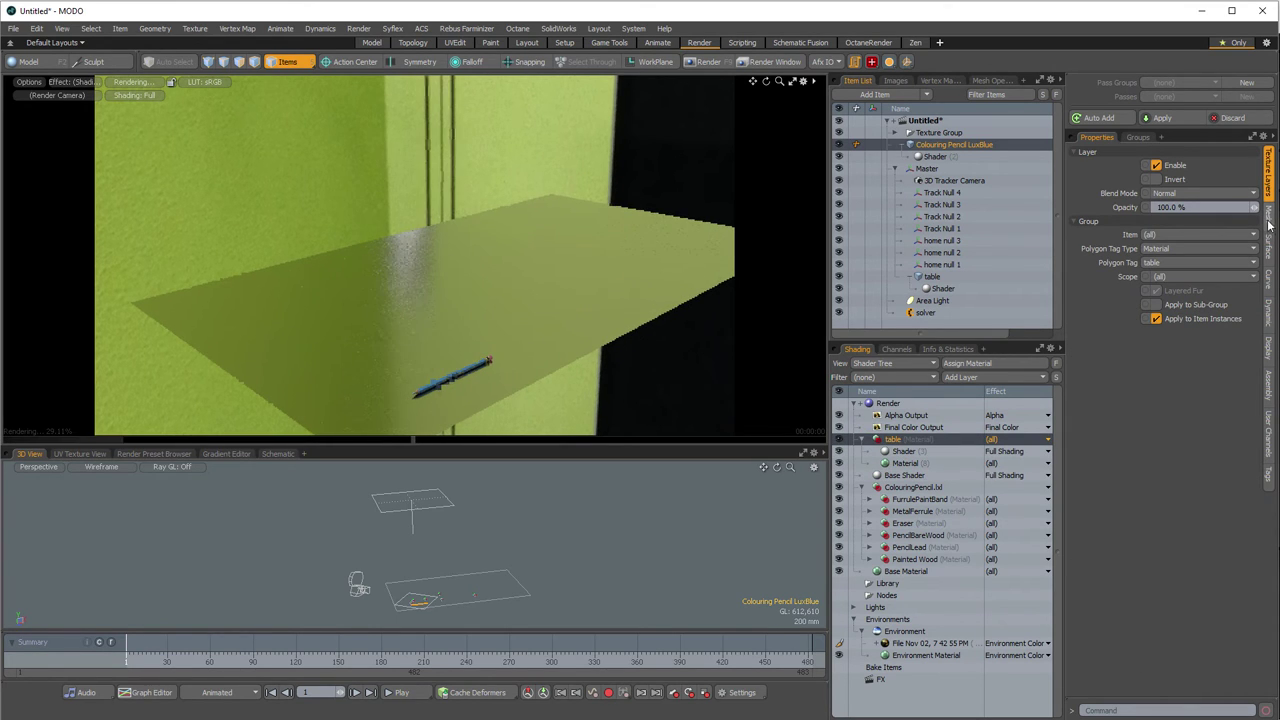
pyautogui.click(908, 452)
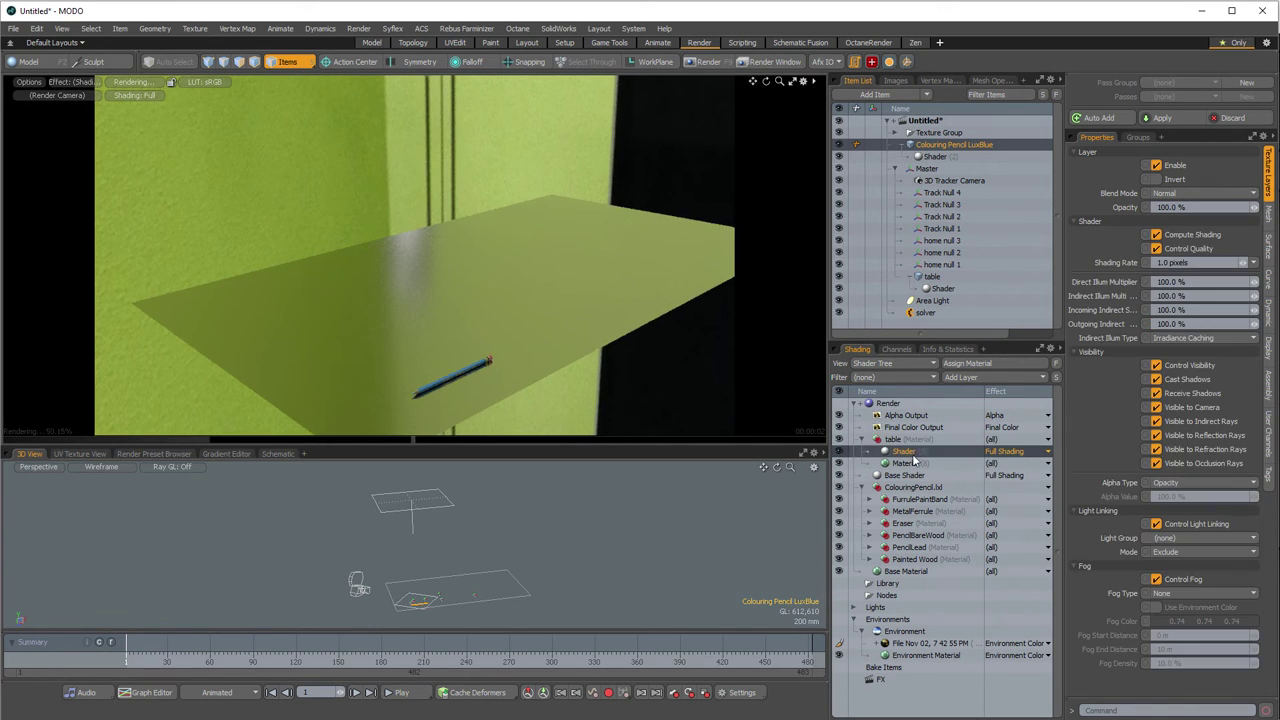
pyautogui.click(1188, 408)
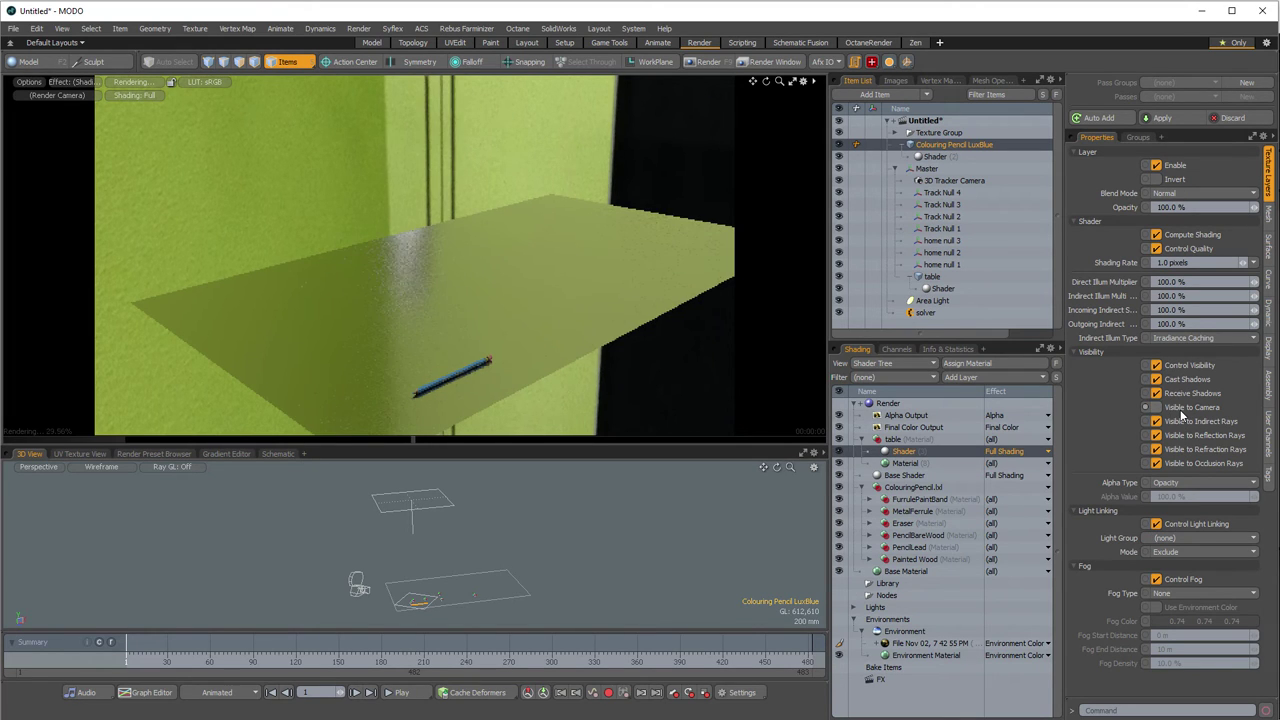
# - Delete the Shader layer from the table material group and move the group back below the Base Shader
pyautogui.click(905, 453)
pyautogui.press('Delete')
pyautogui.moveTo(893, 441); pyautogui.dragTo(880, 476)
# - Try turning off Visible to Camera on the table's item shader, and turn it back on
pyautogui.click(938, 158)
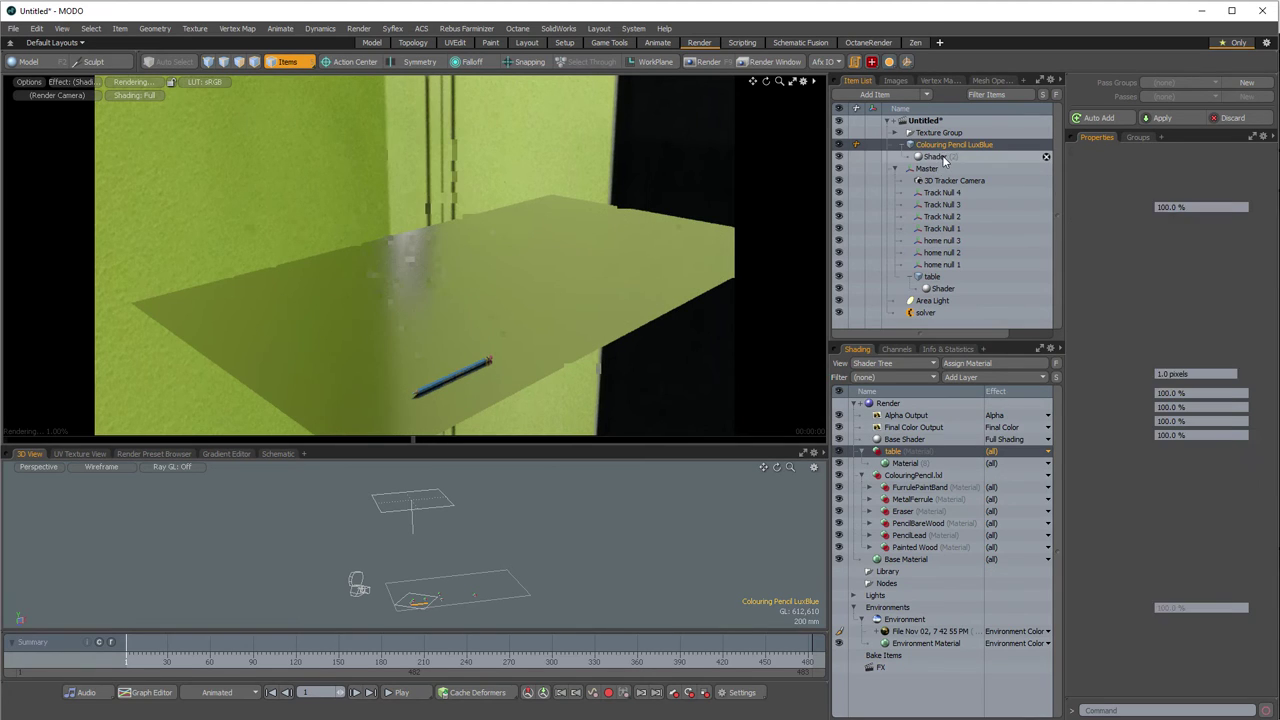
pyautogui.click(942, 289)
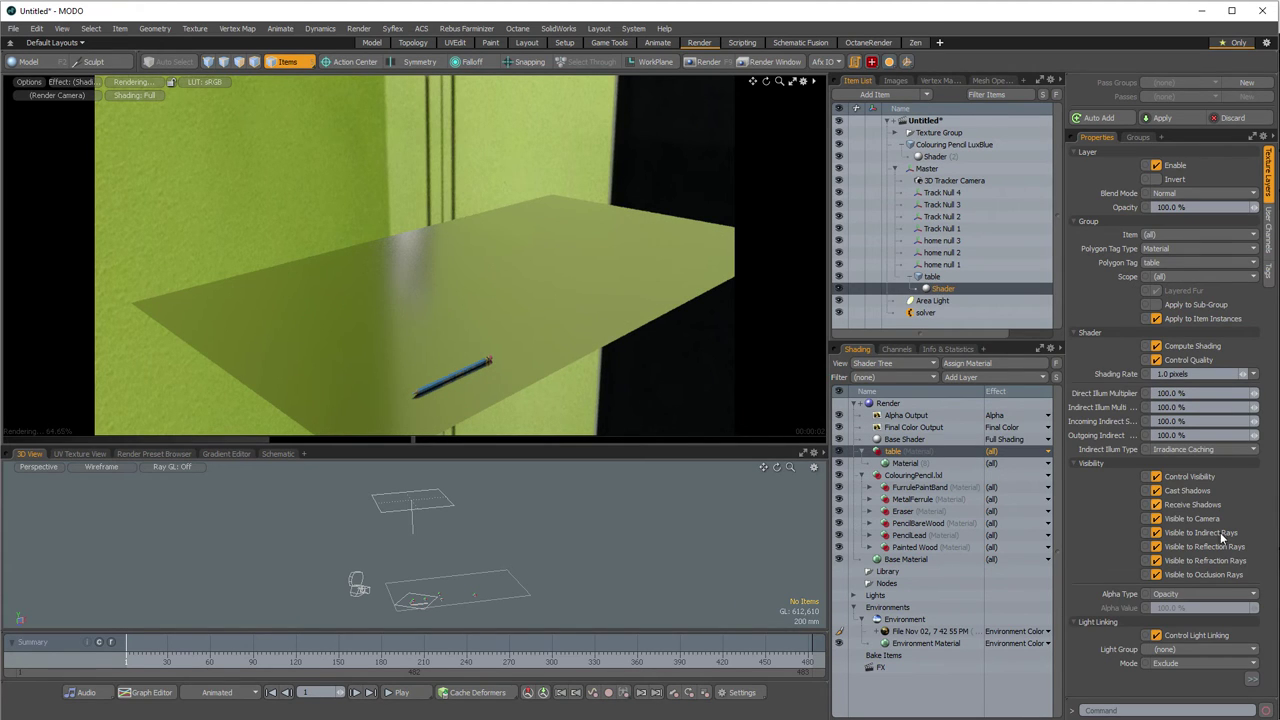
pyautogui.click(1190, 521)
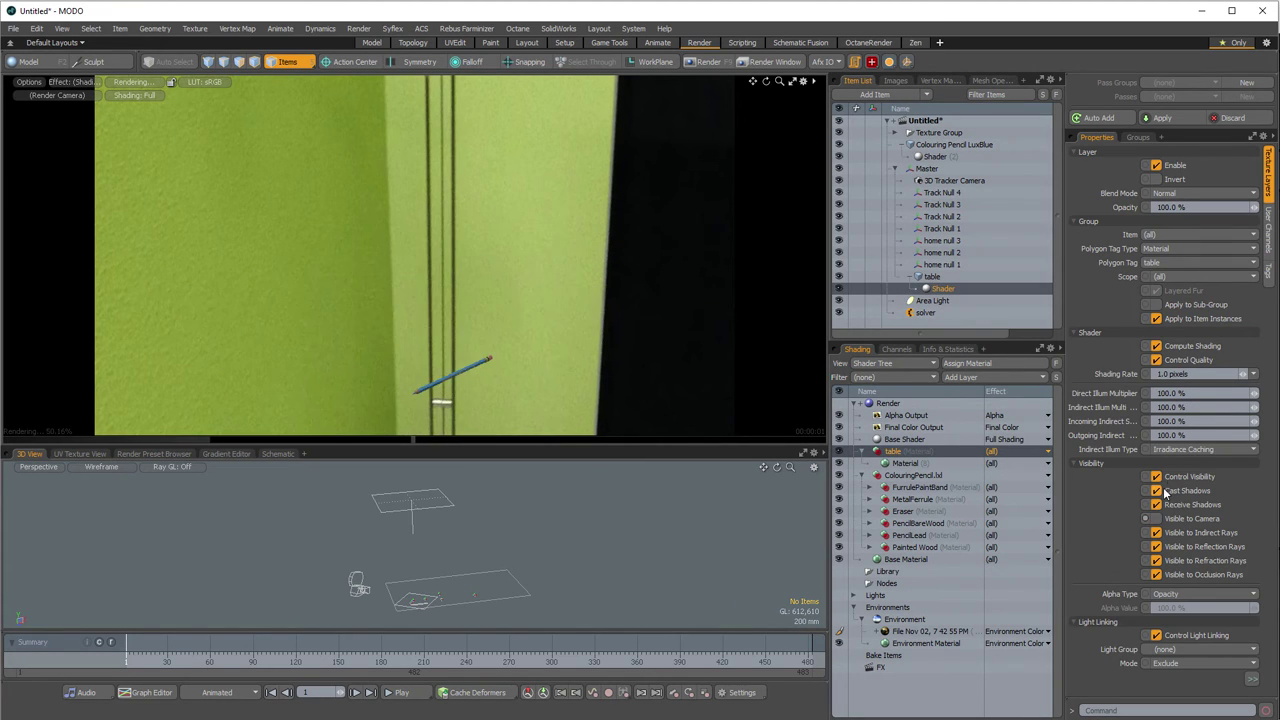
pyautogui.click(1180, 518)
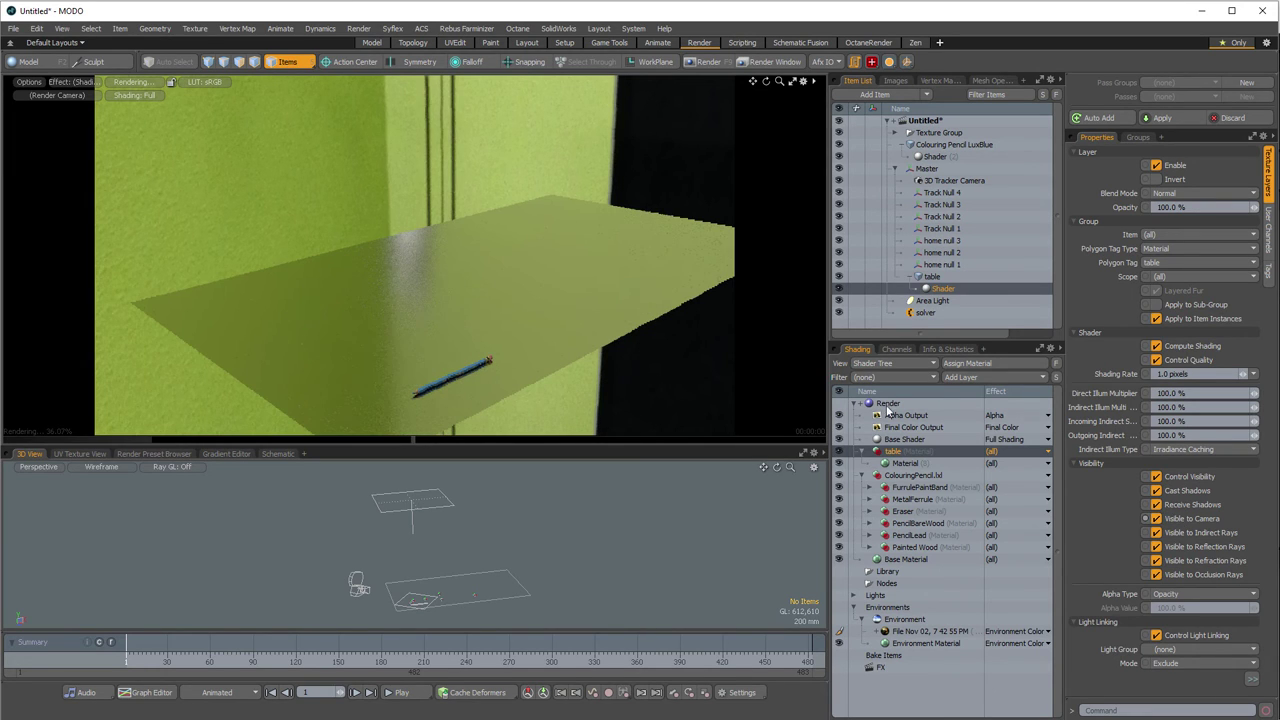
# - Collapse the table and ColouringPencil.lxl material groups in the shader tree
pyautogui.click(862, 451)
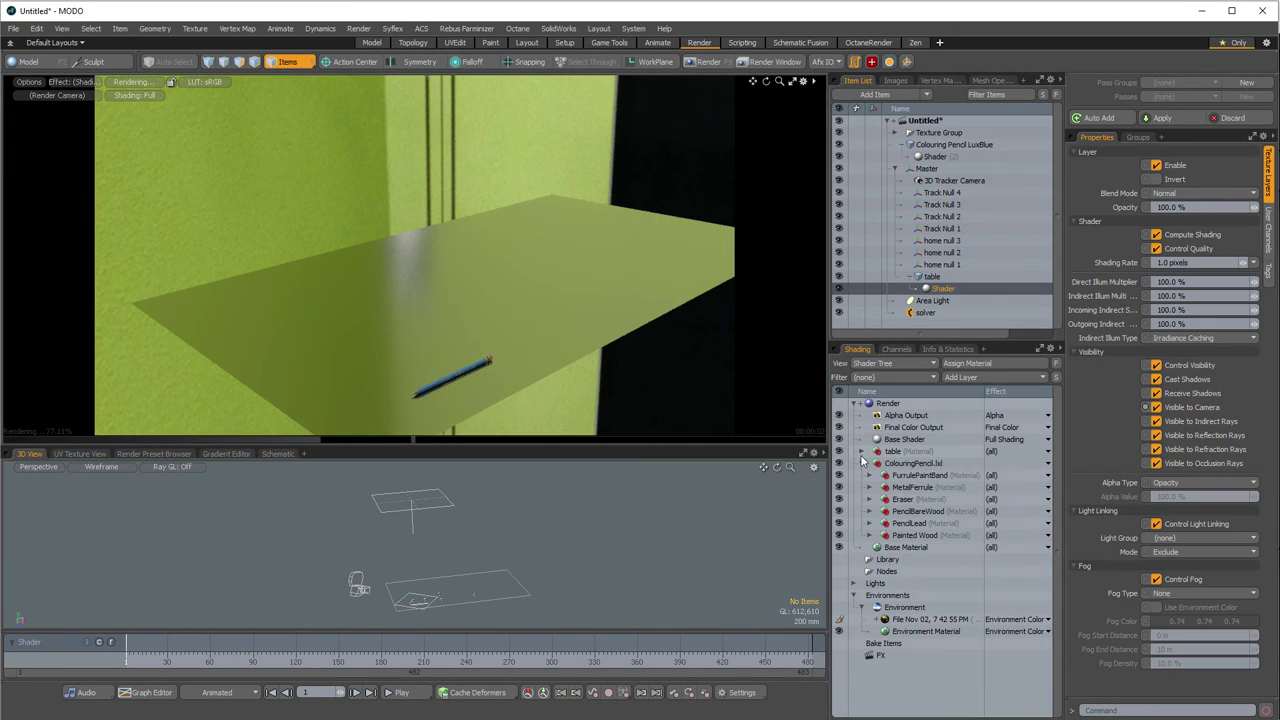
pyautogui.click(863, 463)
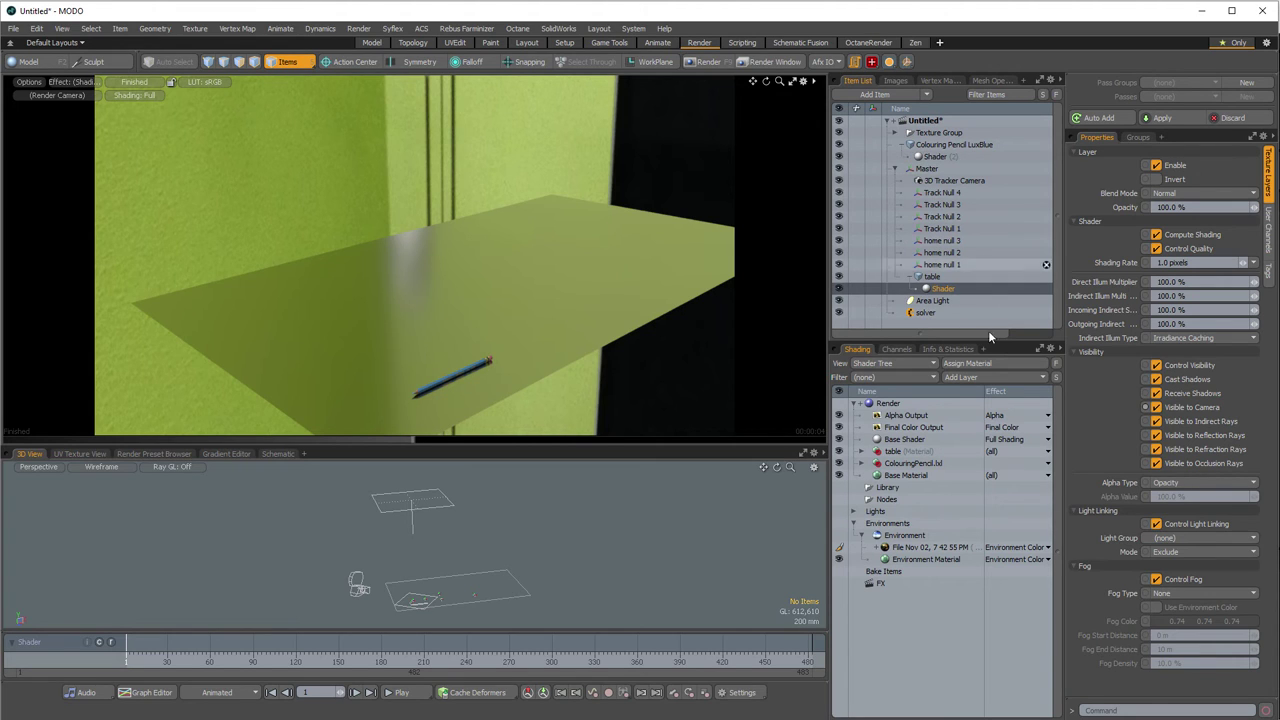
# - Create an empty render pass group named Pencil Passes
pyautogui.keyDown('ctrl'); pyautogui.click(962, 288); pyautogui.keyUp('ctrl')
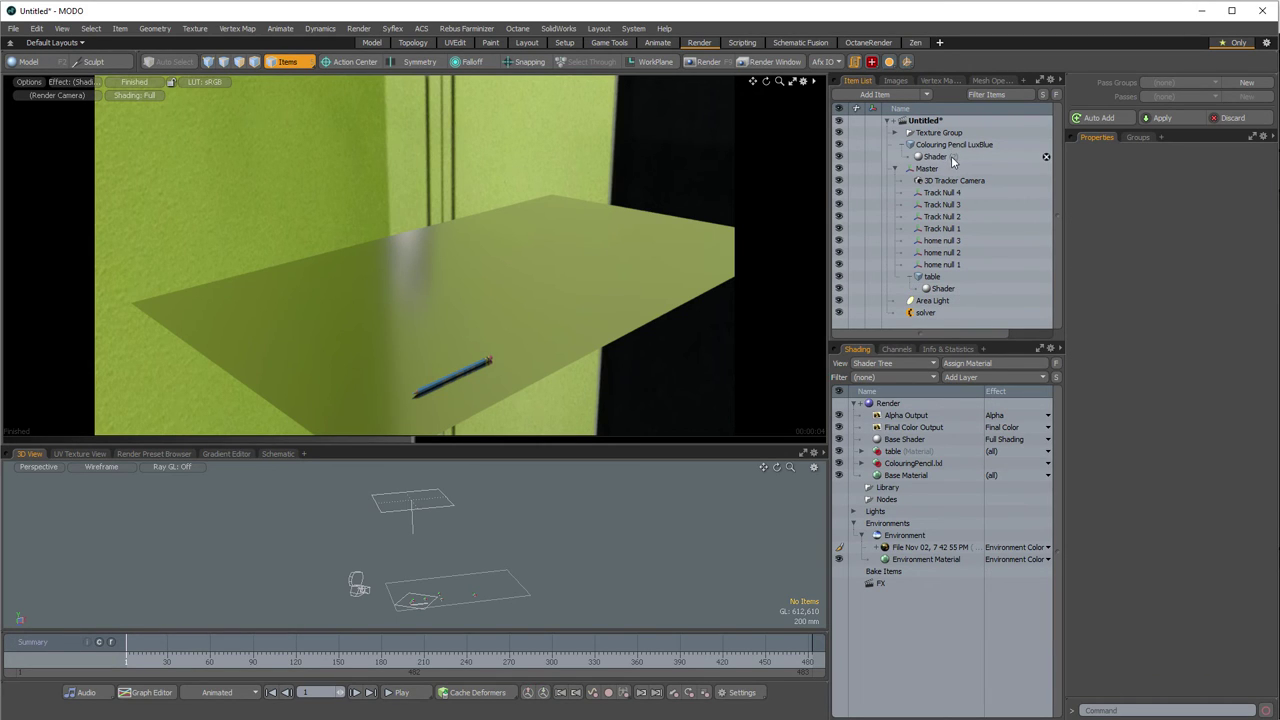
pyautogui.click(1137, 138)
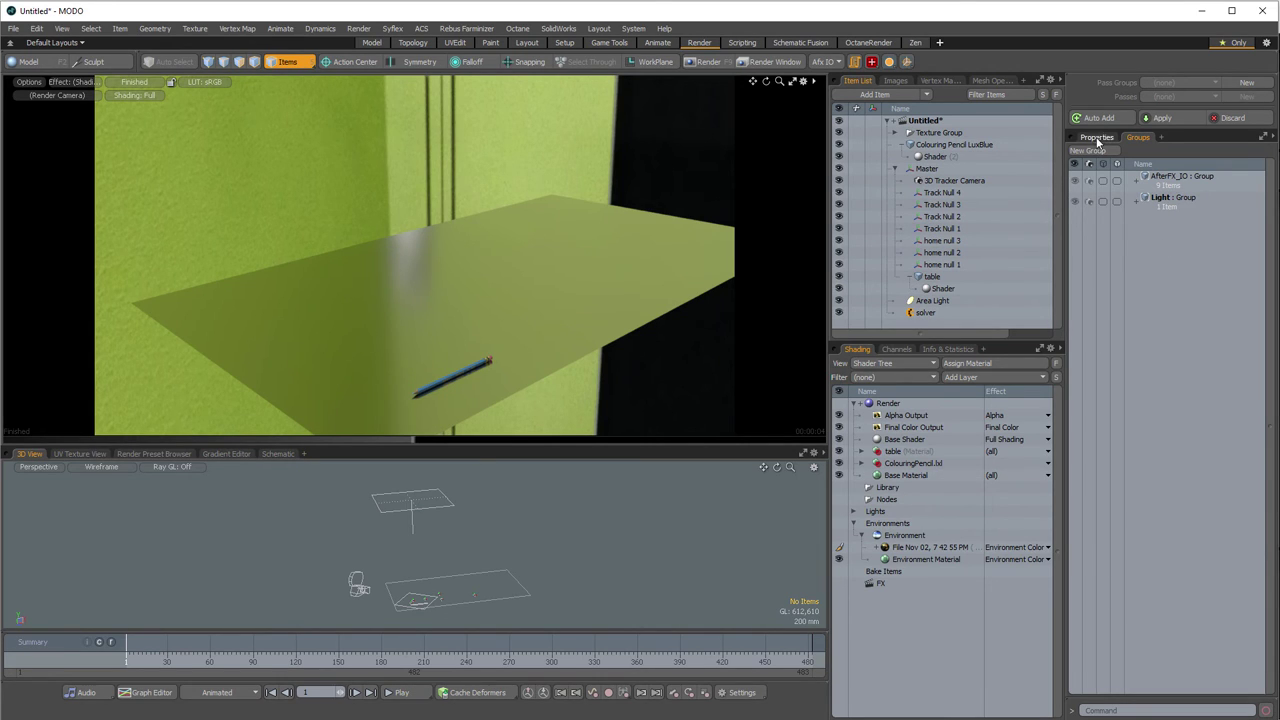
pyautogui.click(1245, 84)
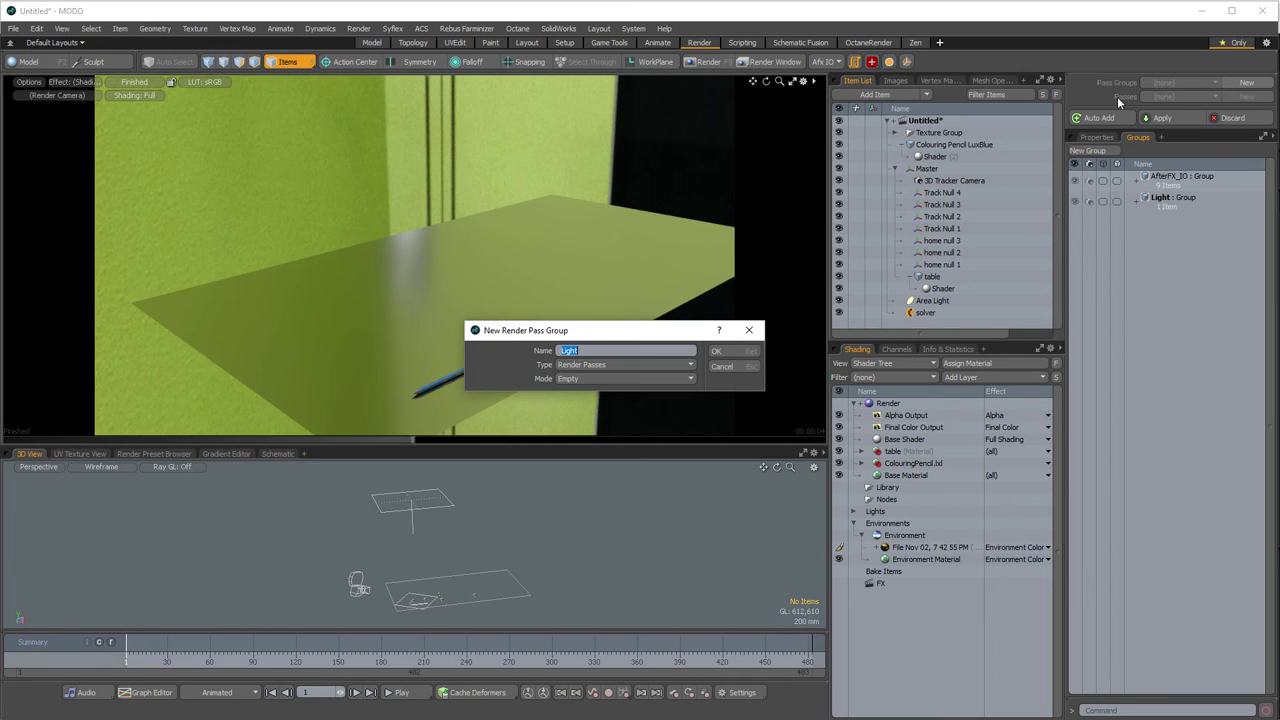
pyautogui.write('Pencil Passes')
pyautogui.click(730, 352)
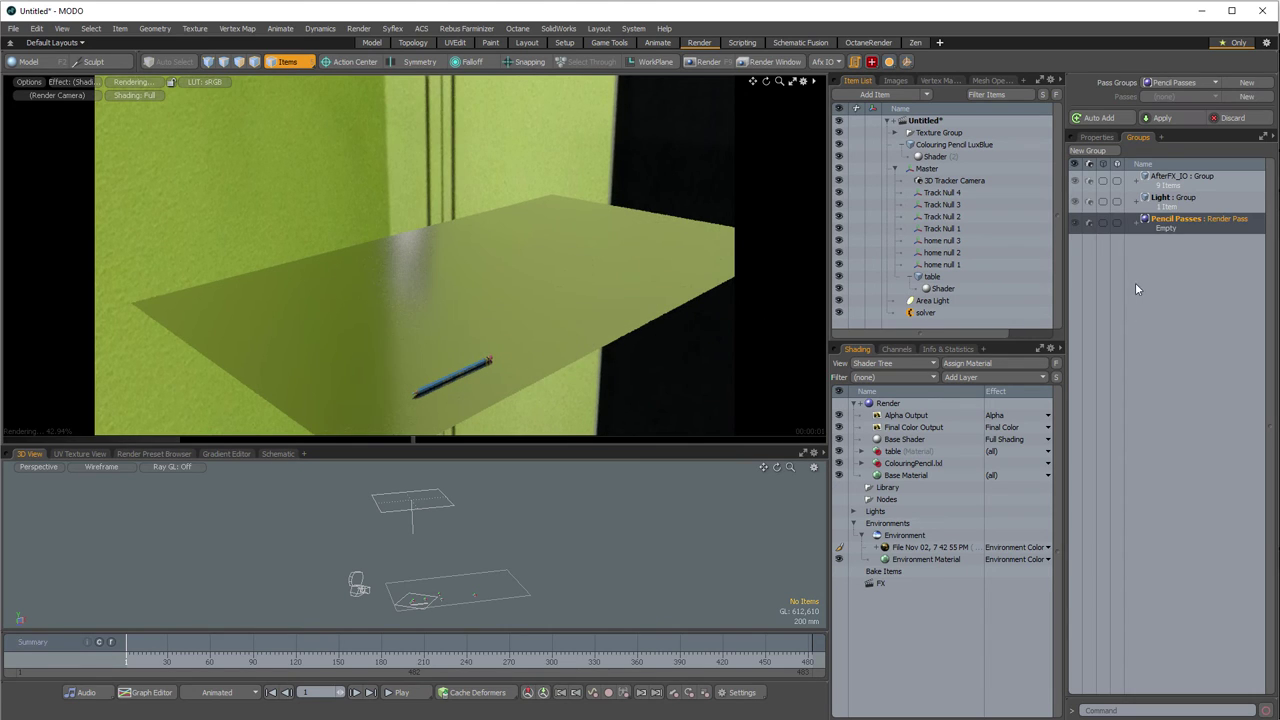
# - Add a pass named Pencil_Reflection to the Pencil Passes group
pyautogui.click(1247, 97)
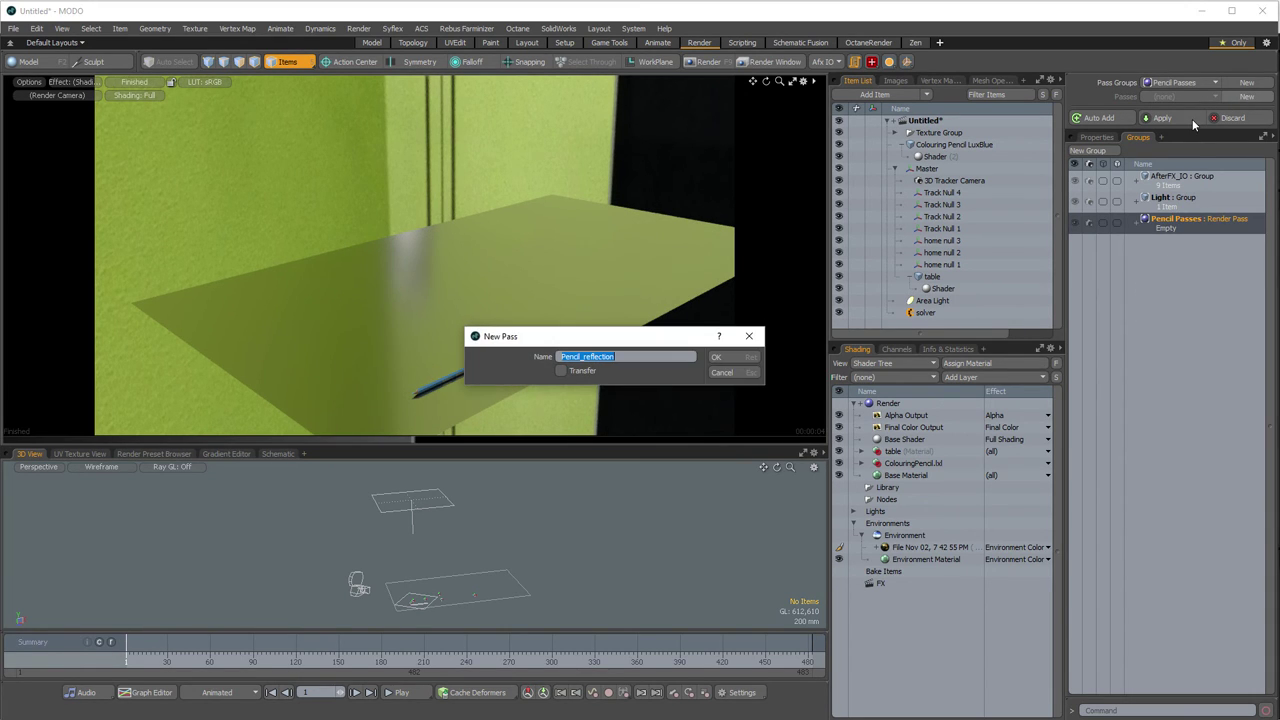
pyautogui.click(586, 357)
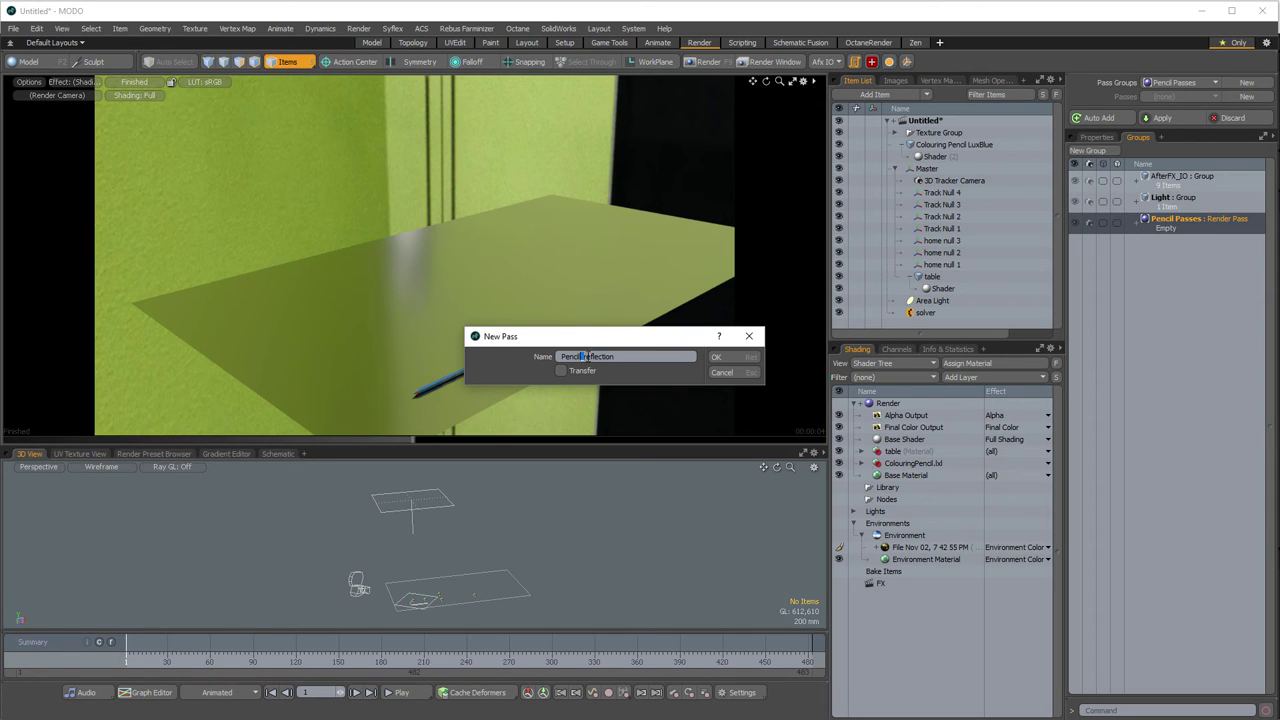
pyautogui.moveTo(590, 357); pyautogui.dragTo(580, 357)
pyautogui.click(716, 357)
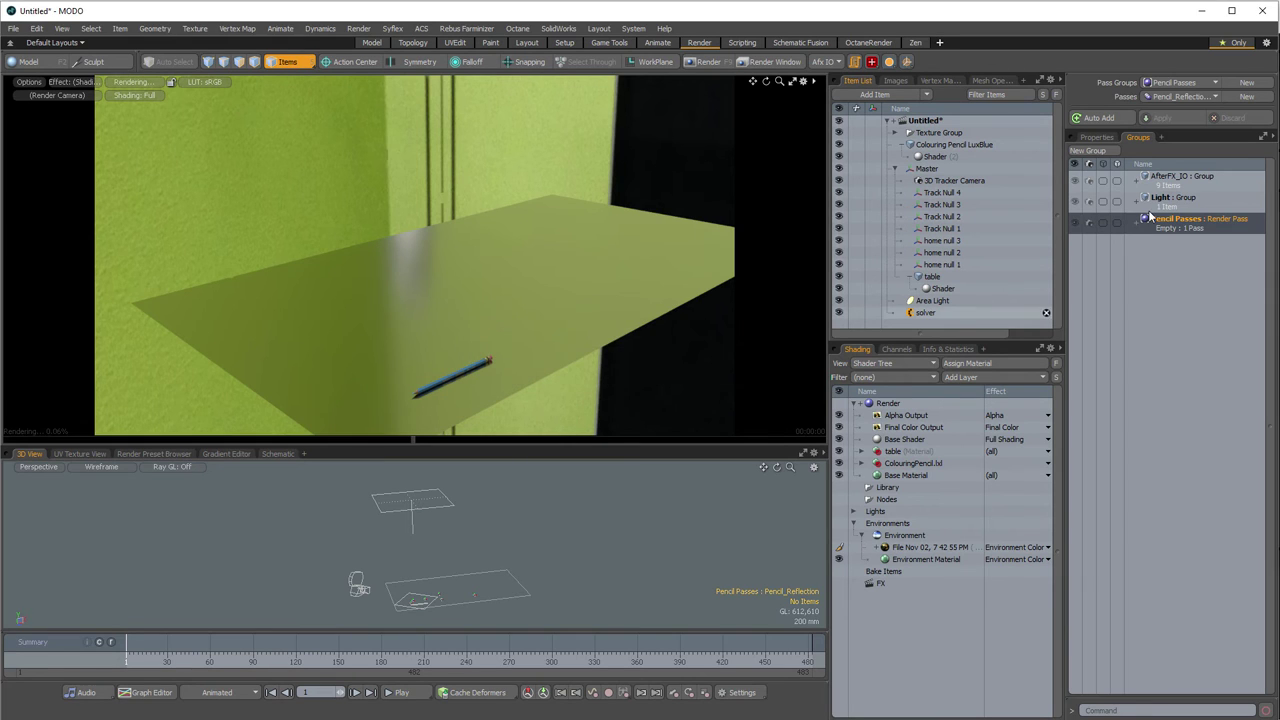
# - Expand the Pencil Passes group and its passes, and add a second pass named Pencil_Normal
pyautogui.click(1145, 219)
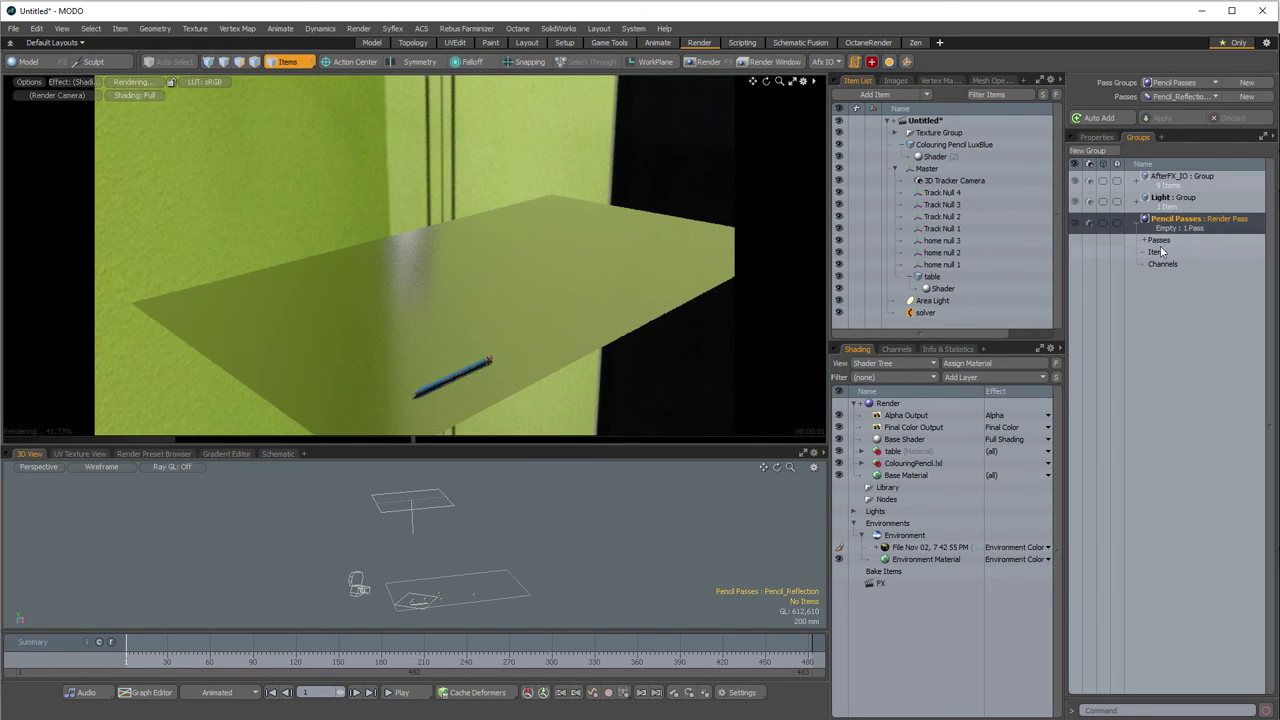
pyautogui.click(1147, 241)
pyautogui.click(1246, 96)
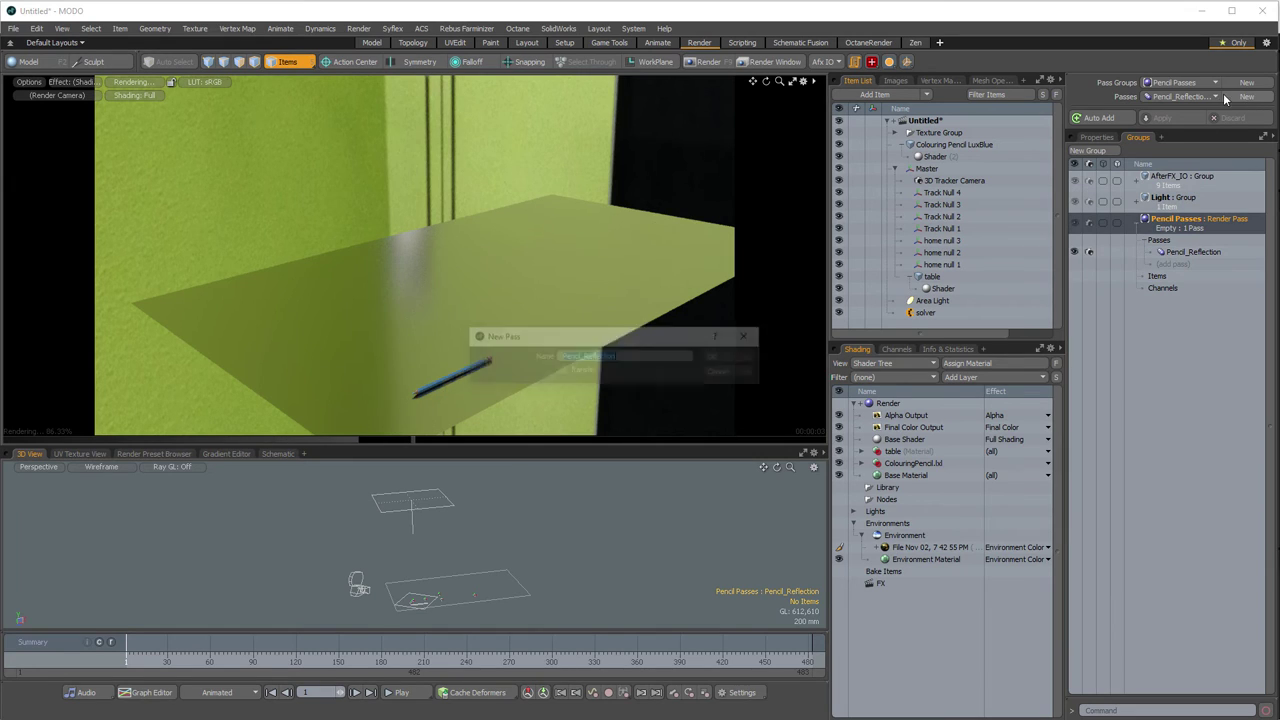
pyautogui.write('P')
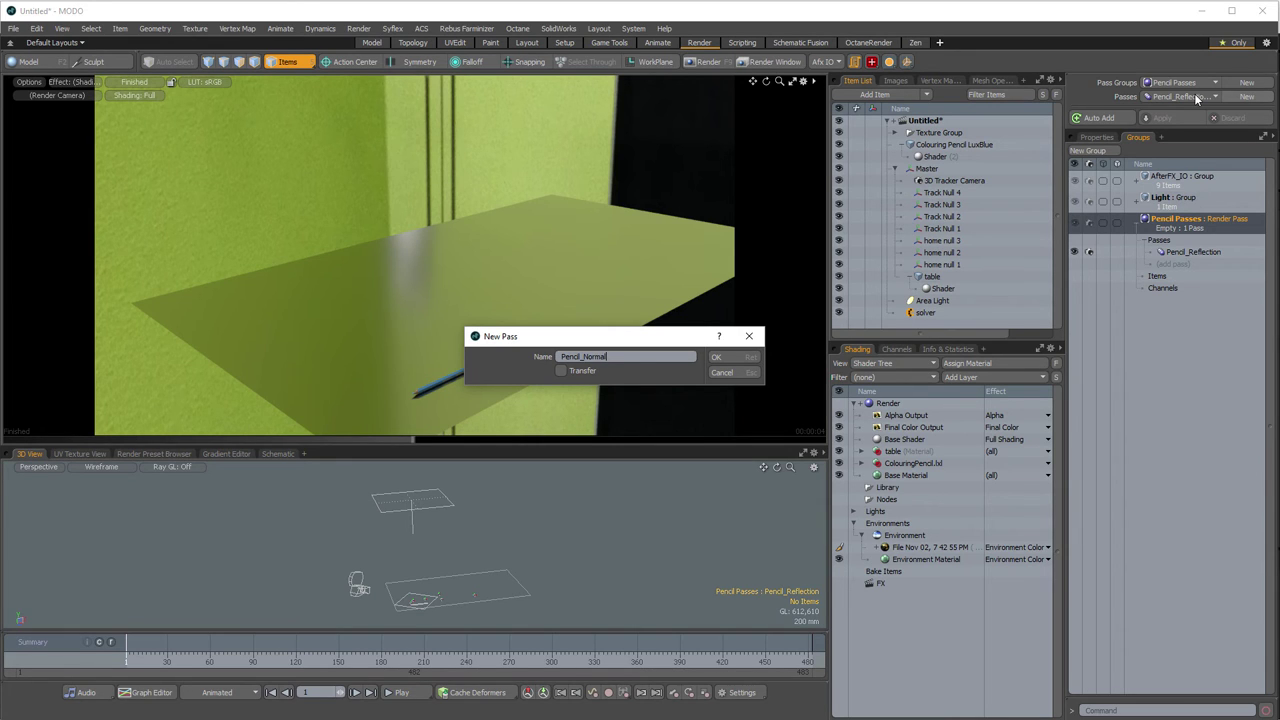
pyautogui.write('encil_Normal')
pyautogui.click(735, 358)
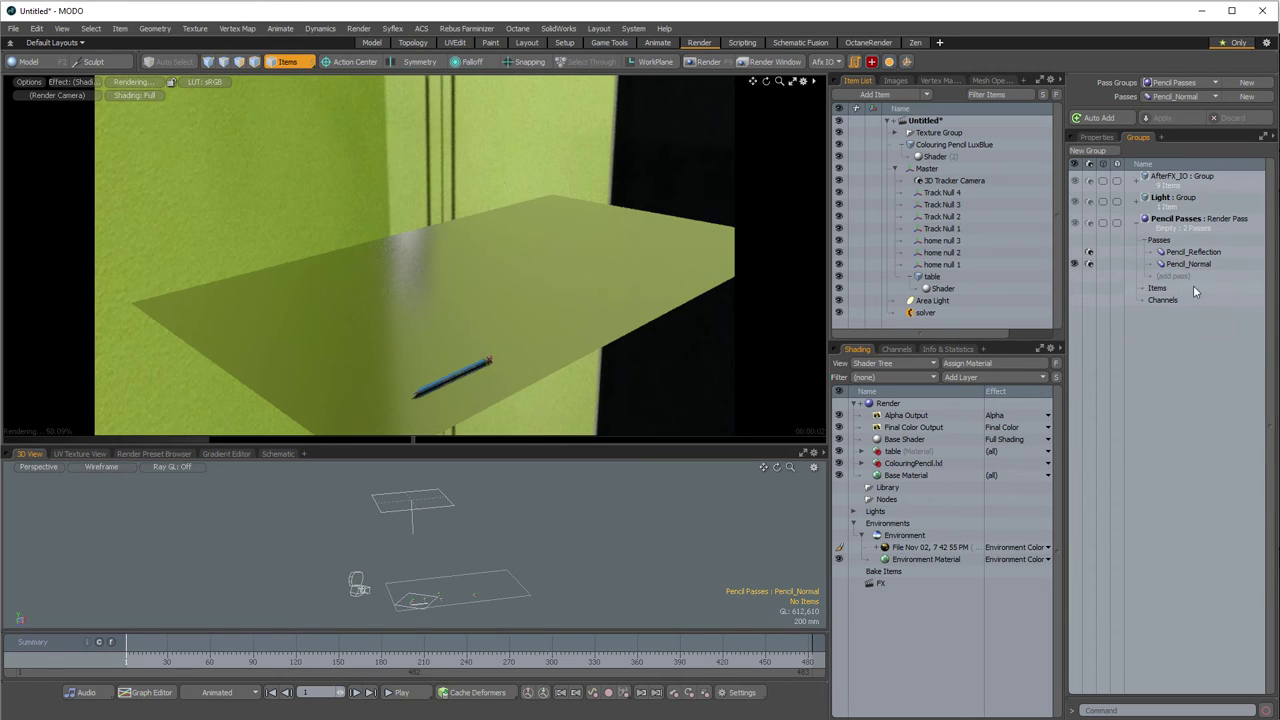
# - Try Auto Add with the Pencil_Normal pass selected, and turn Auto Add back off
pyautogui.click(1121, 119)
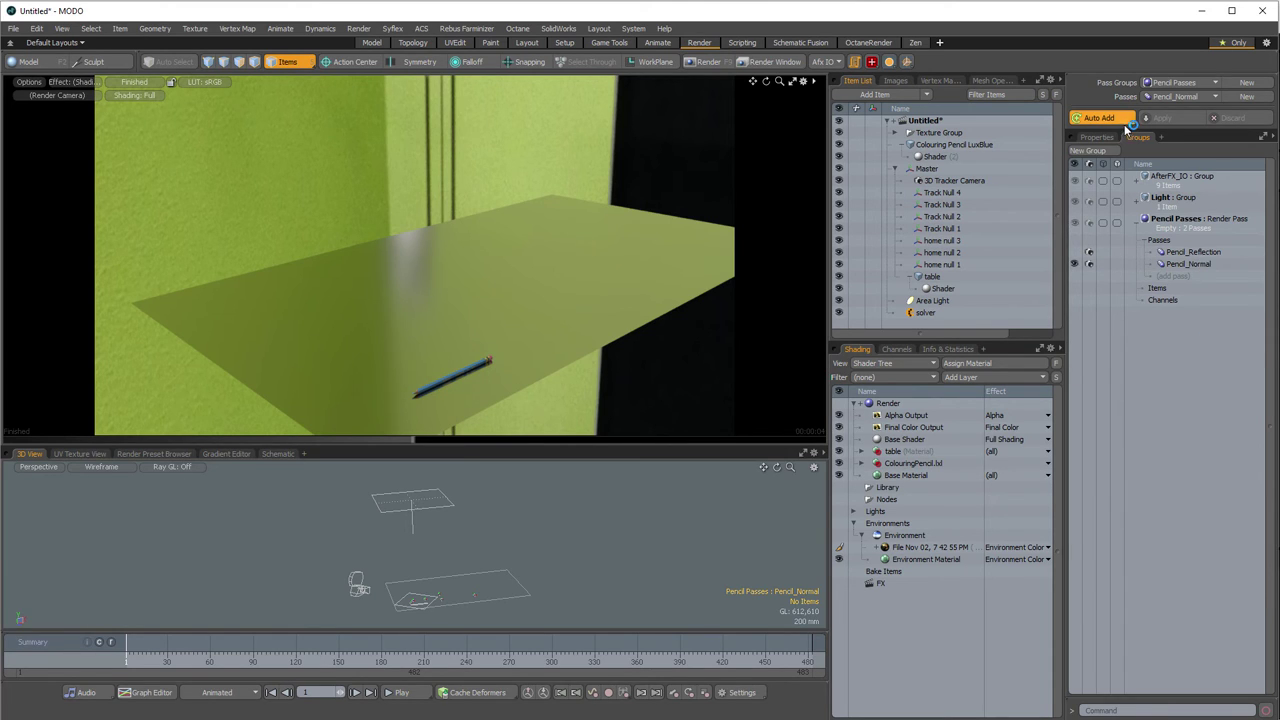
pyautogui.click(1190, 263)
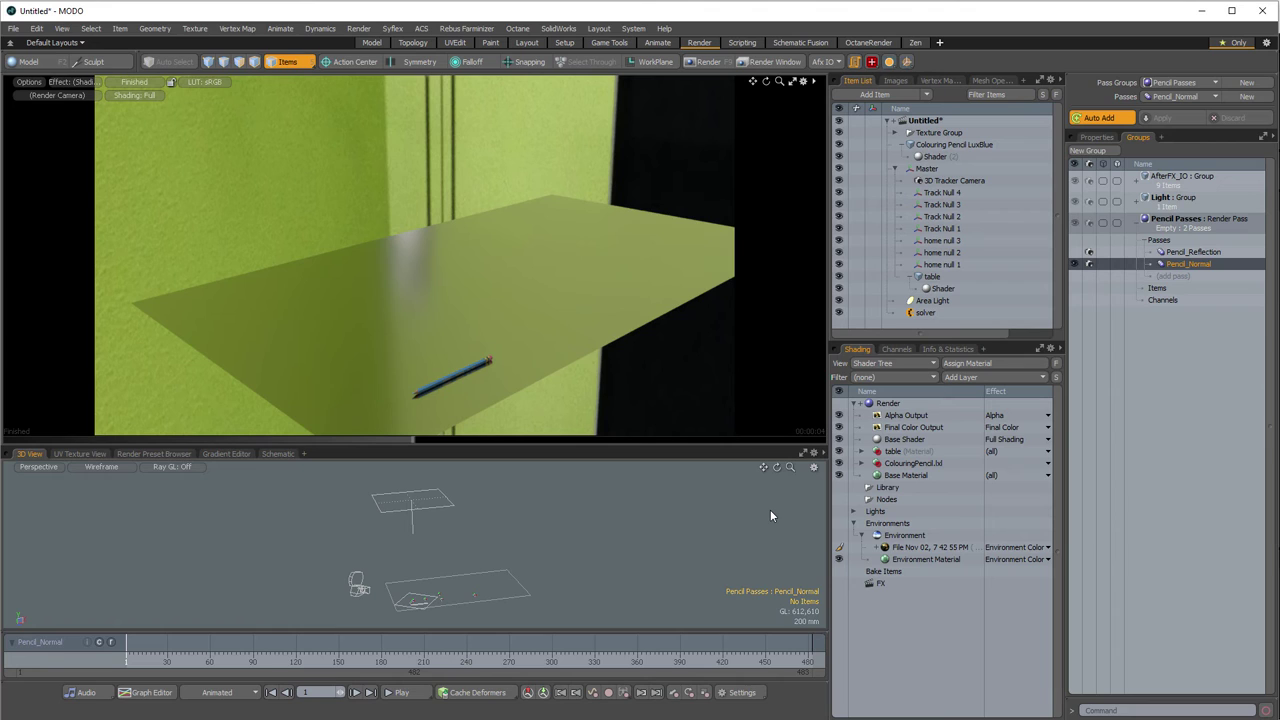
pyautogui.click(1117, 120)
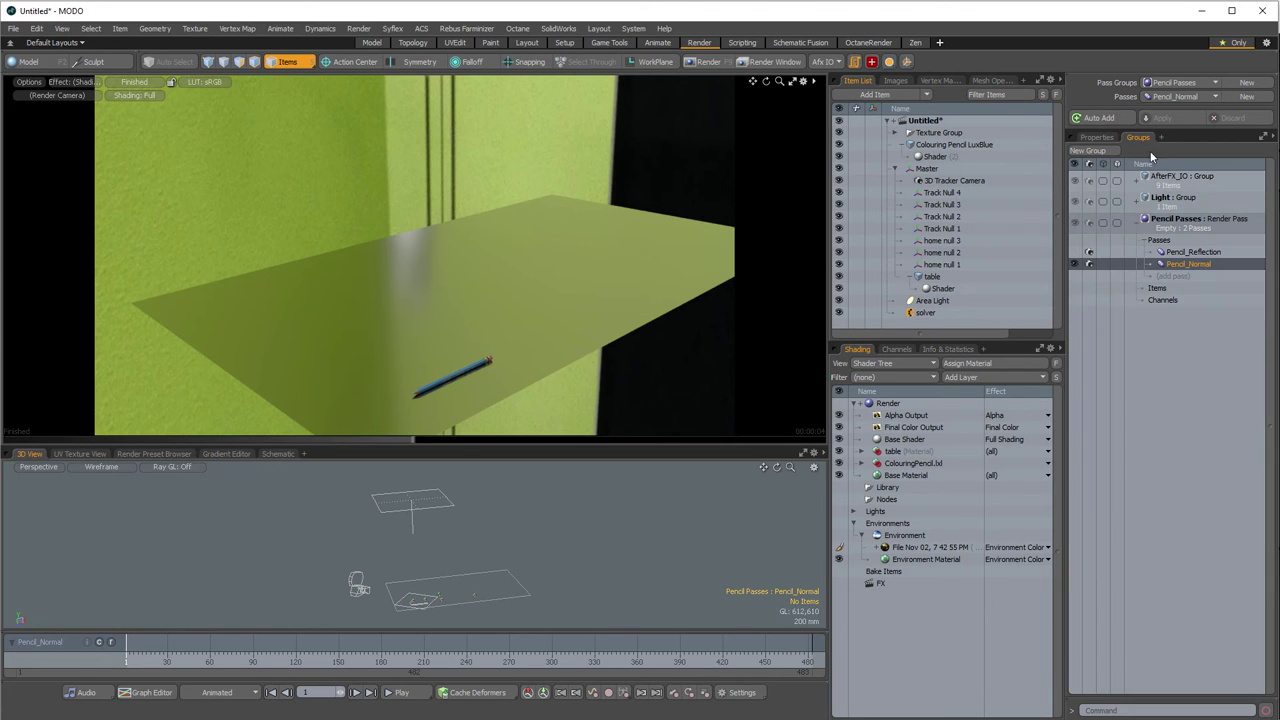
# - Add the Environment's Visible to Camera channel to the channels of the Pencil Passes group
pyautogui.click(1156, 462)
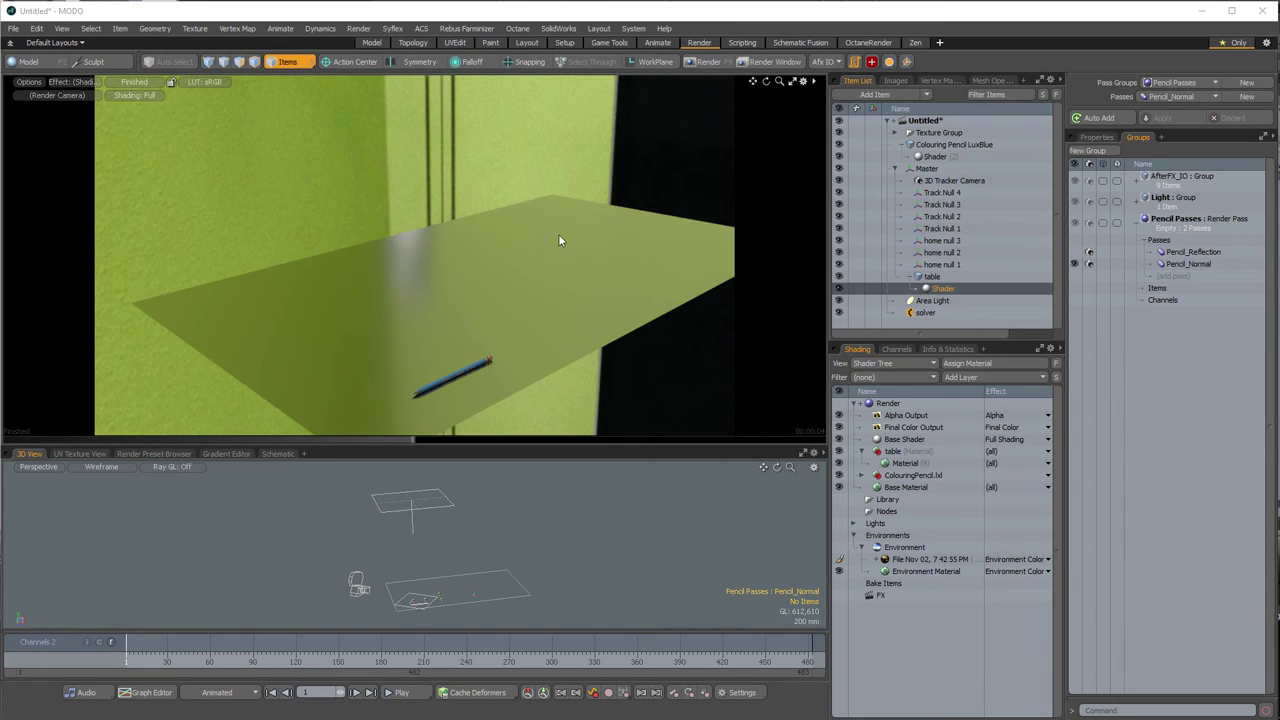
pyautogui.click(1188, 263)
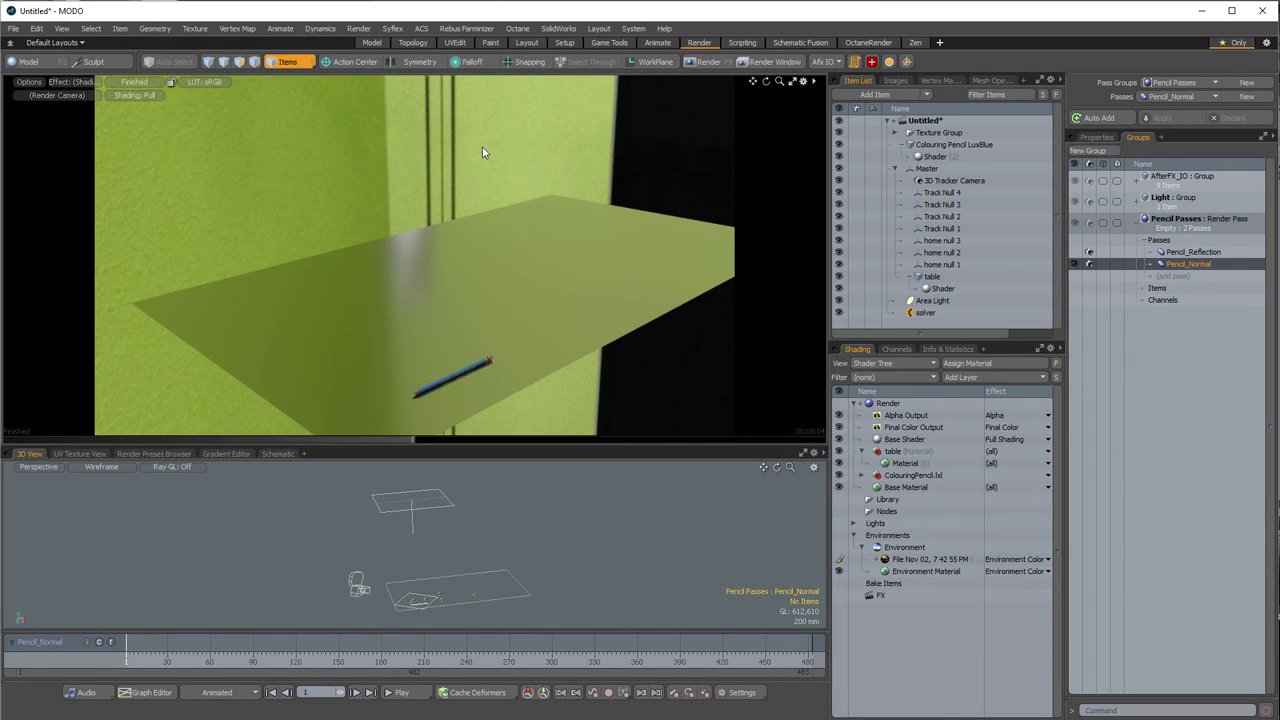
pyautogui.click(905, 548)
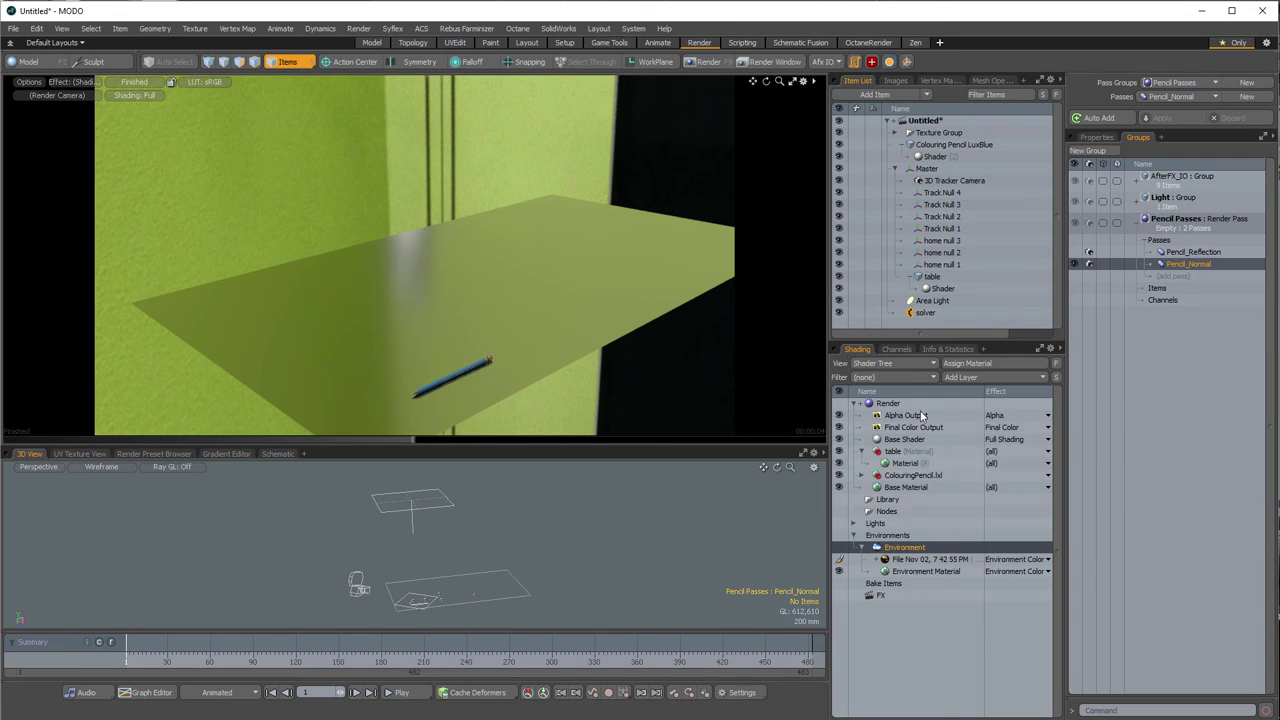
pyautogui.click(897, 348)
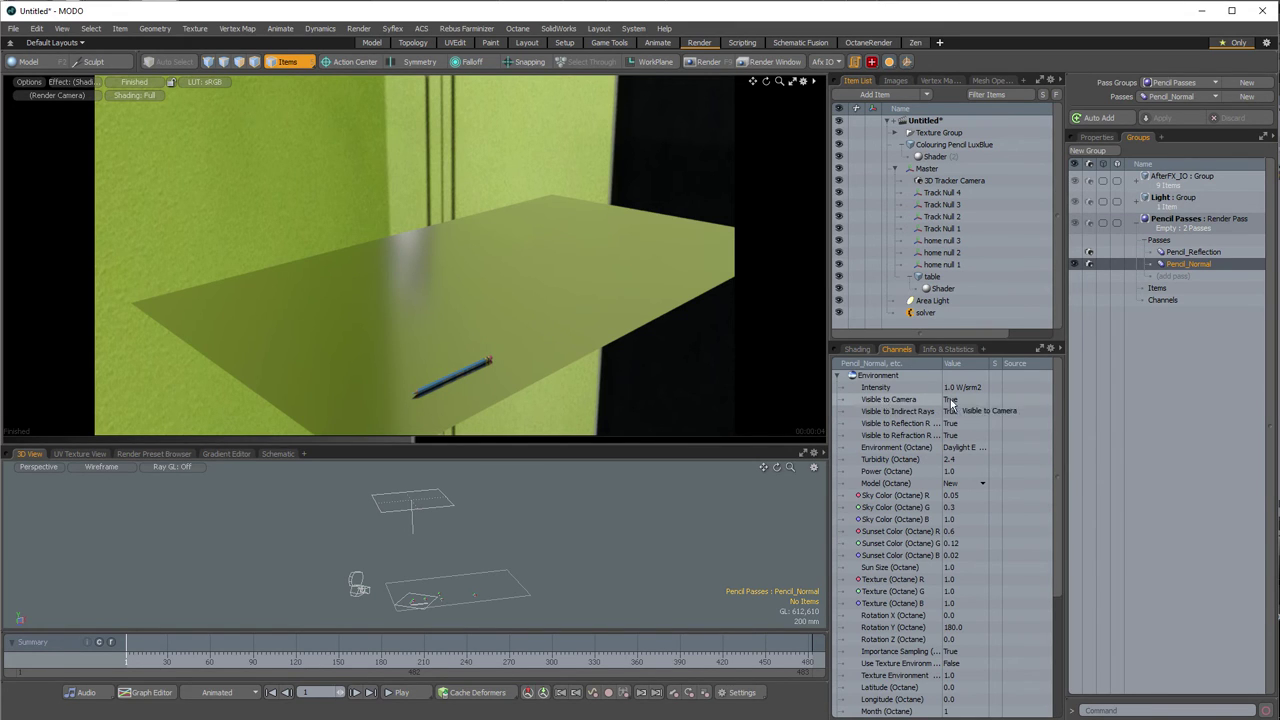
pyautogui.moveTo(888, 401); pyautogui.dragTo(1152, 302)
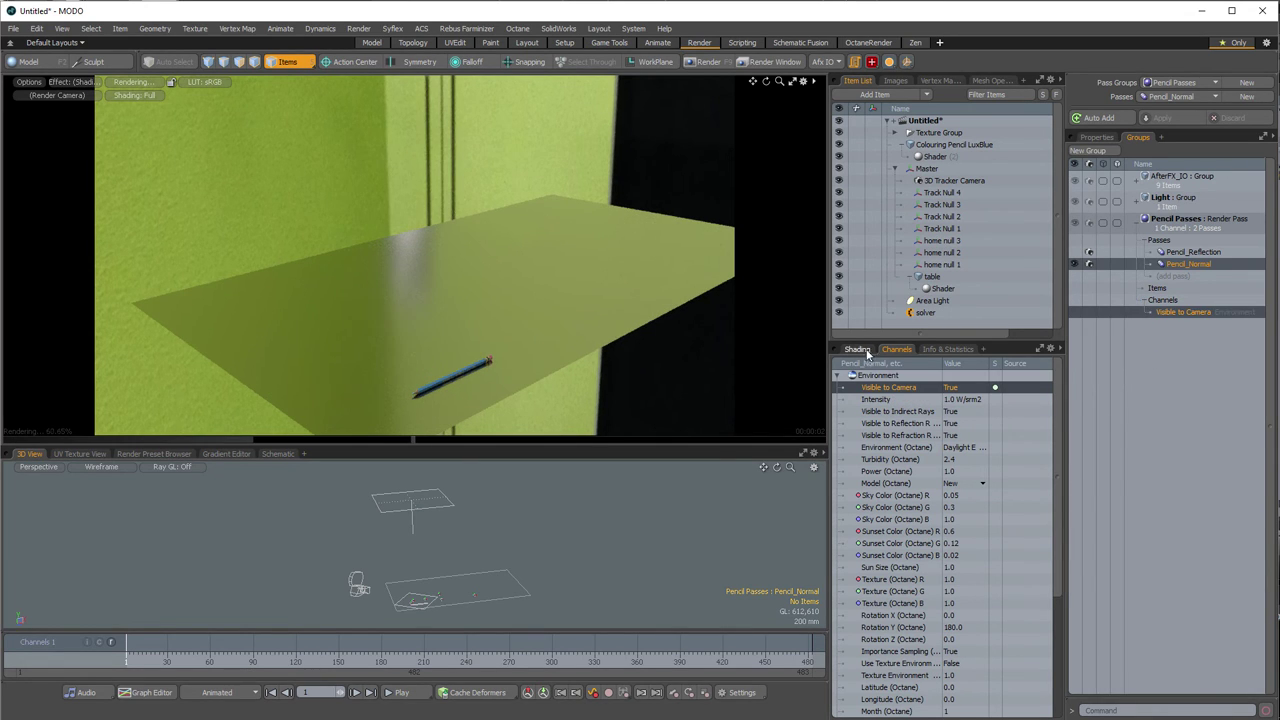
# - Add the Alpha Type channel of the table's item shader to the channels of the Pencil Passes group
pyautogui.click(942, 288)
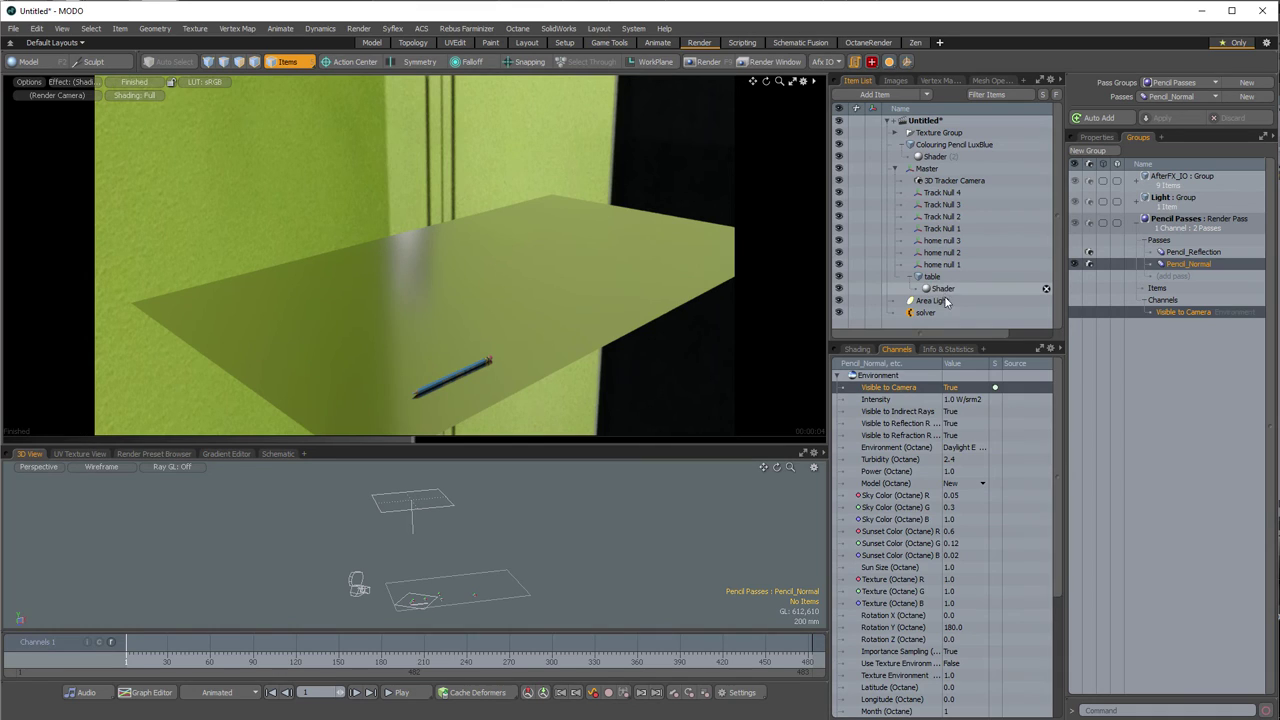
pyautogui.click(1096, 137)
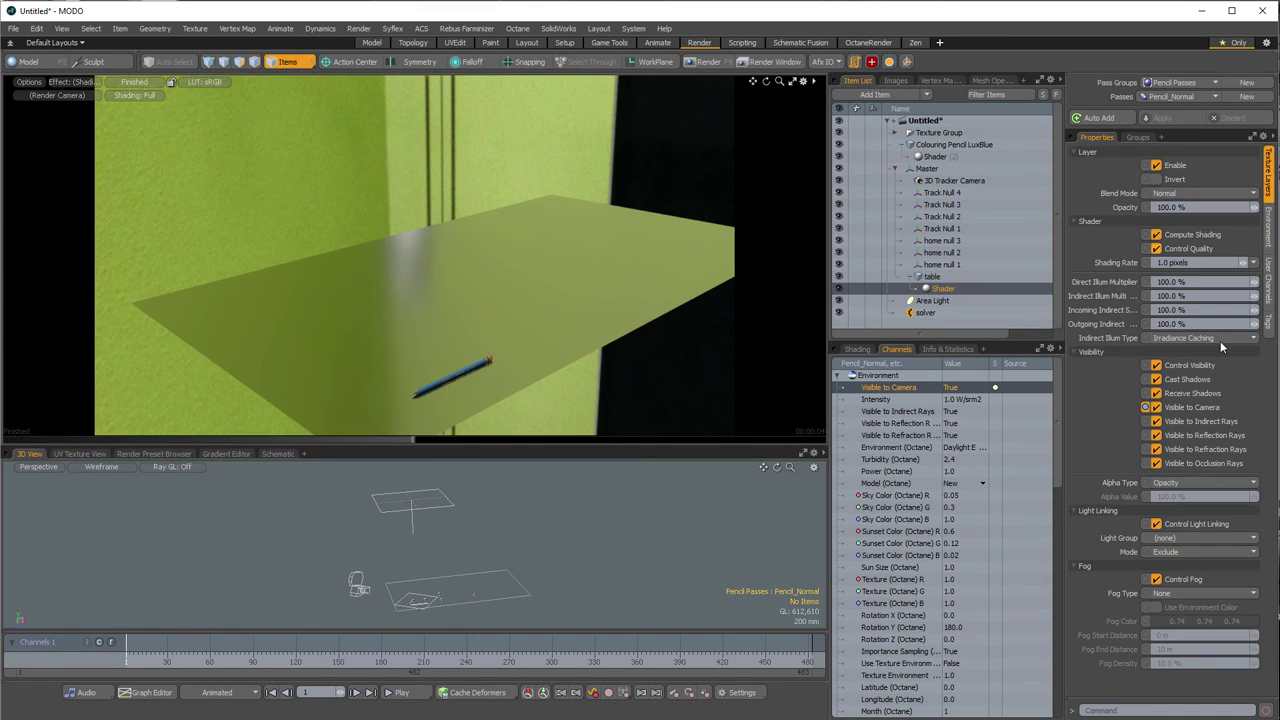
pyautogui.click(1178, 484)
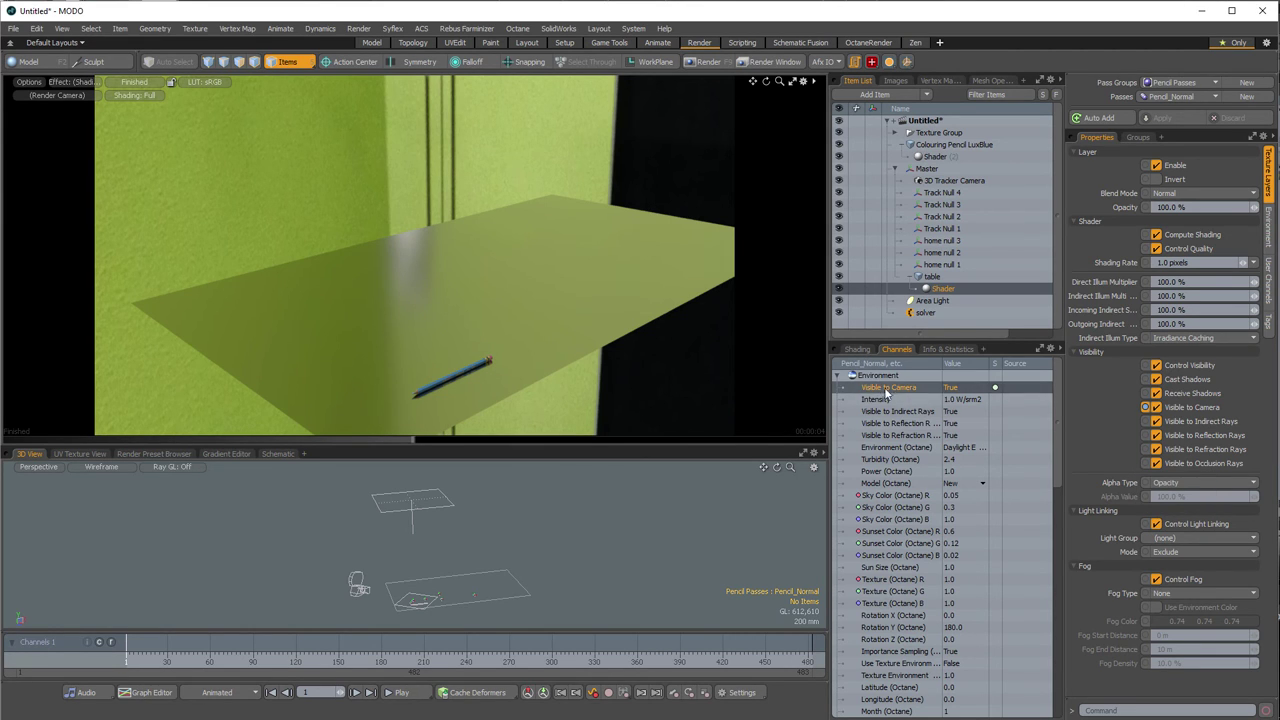
pyautogui.moveTo(1054, 467); pyautogui.dragTo(1050, 650)
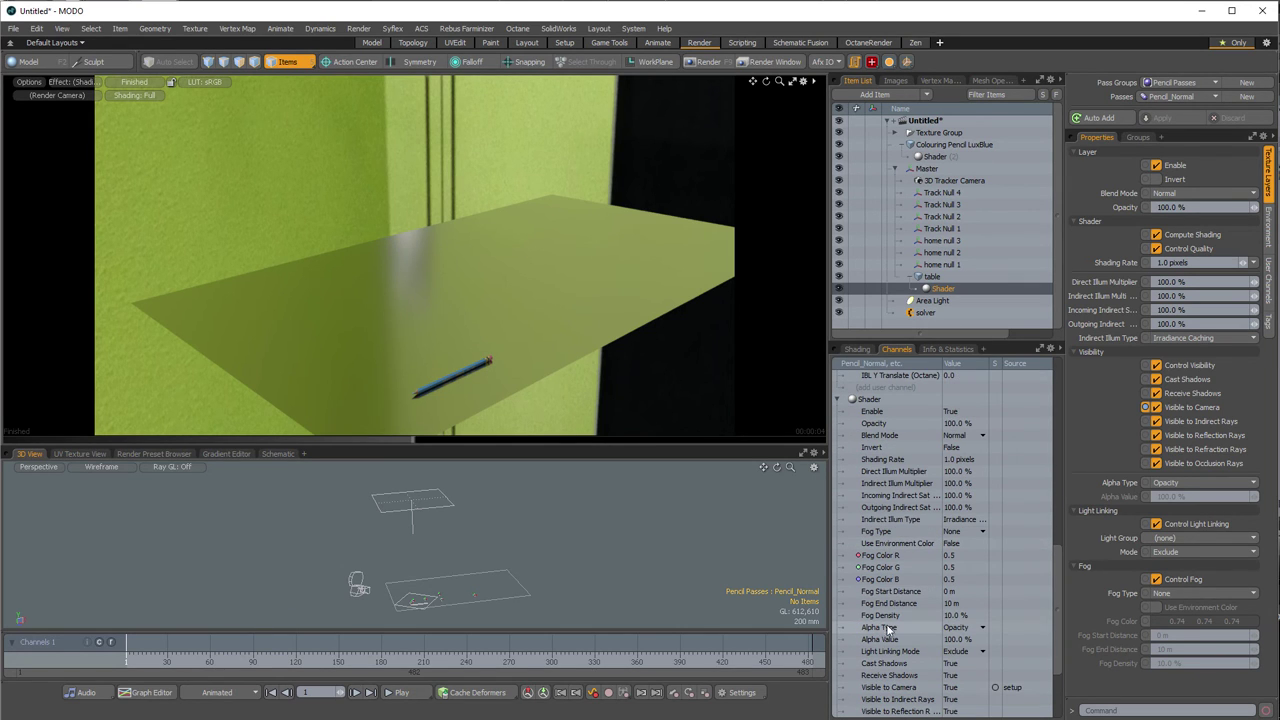
pyautogui.click(1138, 137)
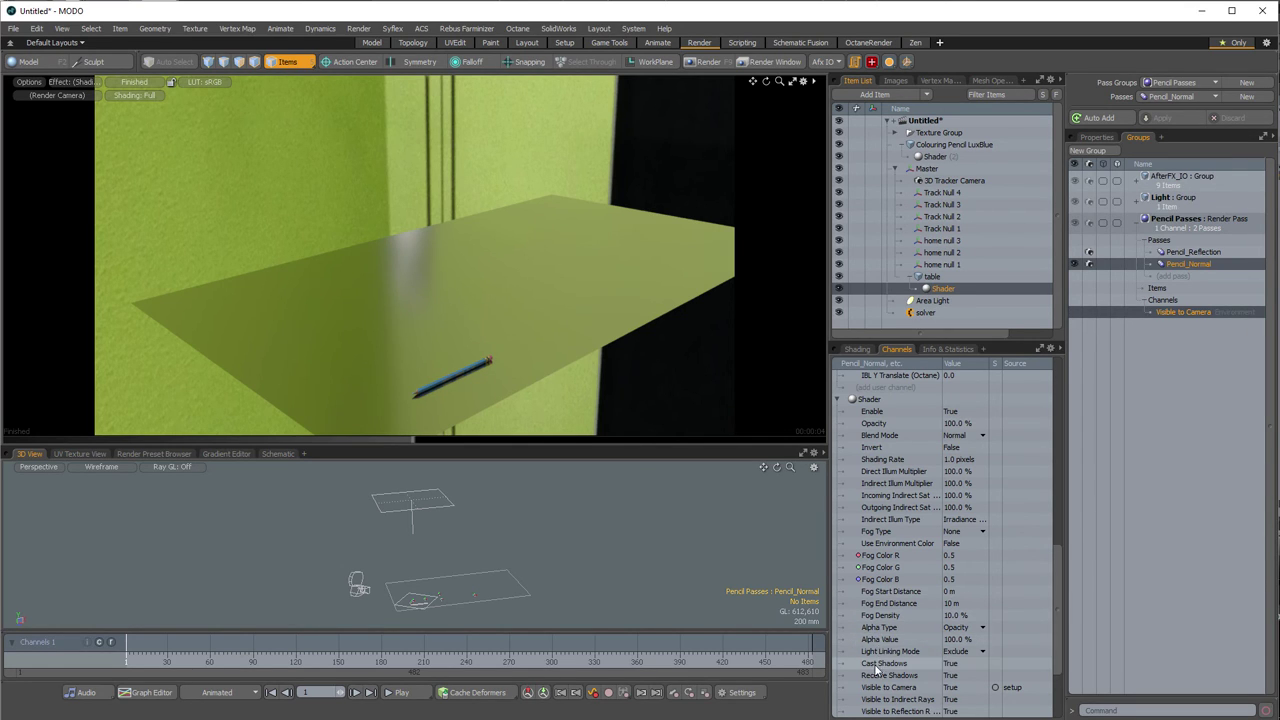
pyautogui.moveTo(879, 627); pyautogui.dragTo(1165, 306)
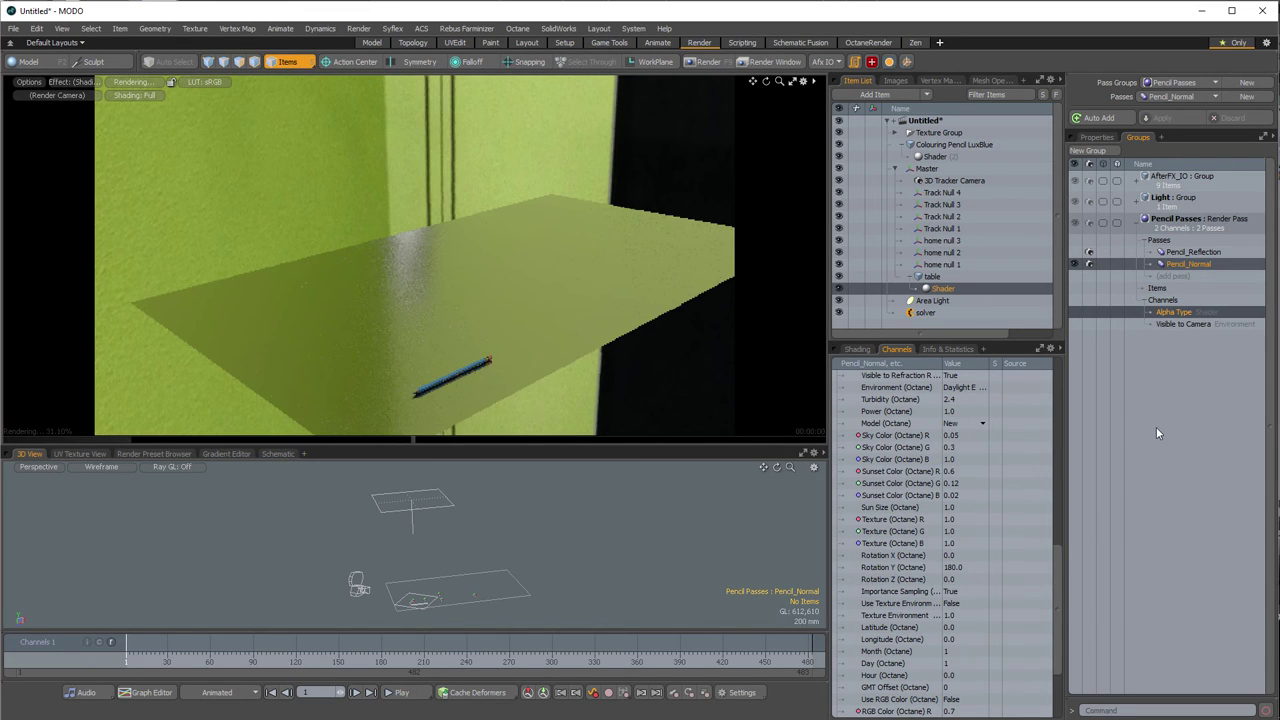
# - Turn off Visible to Camera on the Environment with the Pencil_Normal pass active
pyautogui.click(857, 349)
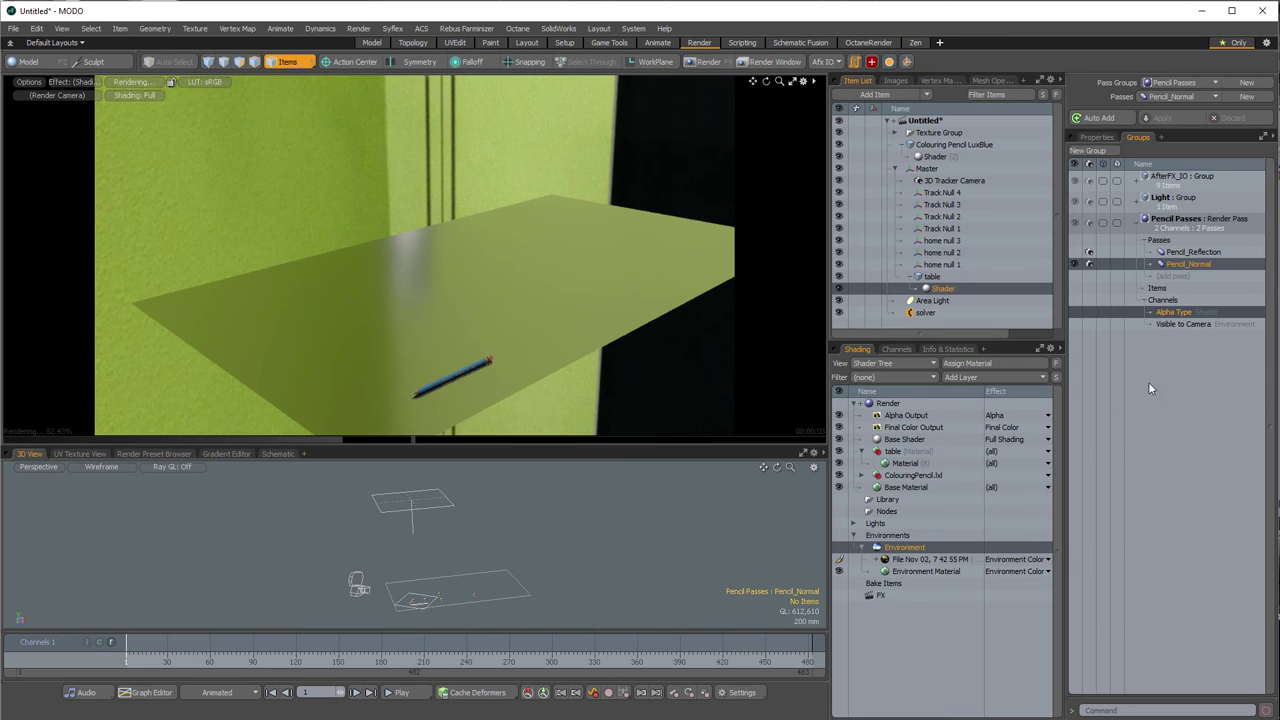
pyautogui.click(1185, 324)
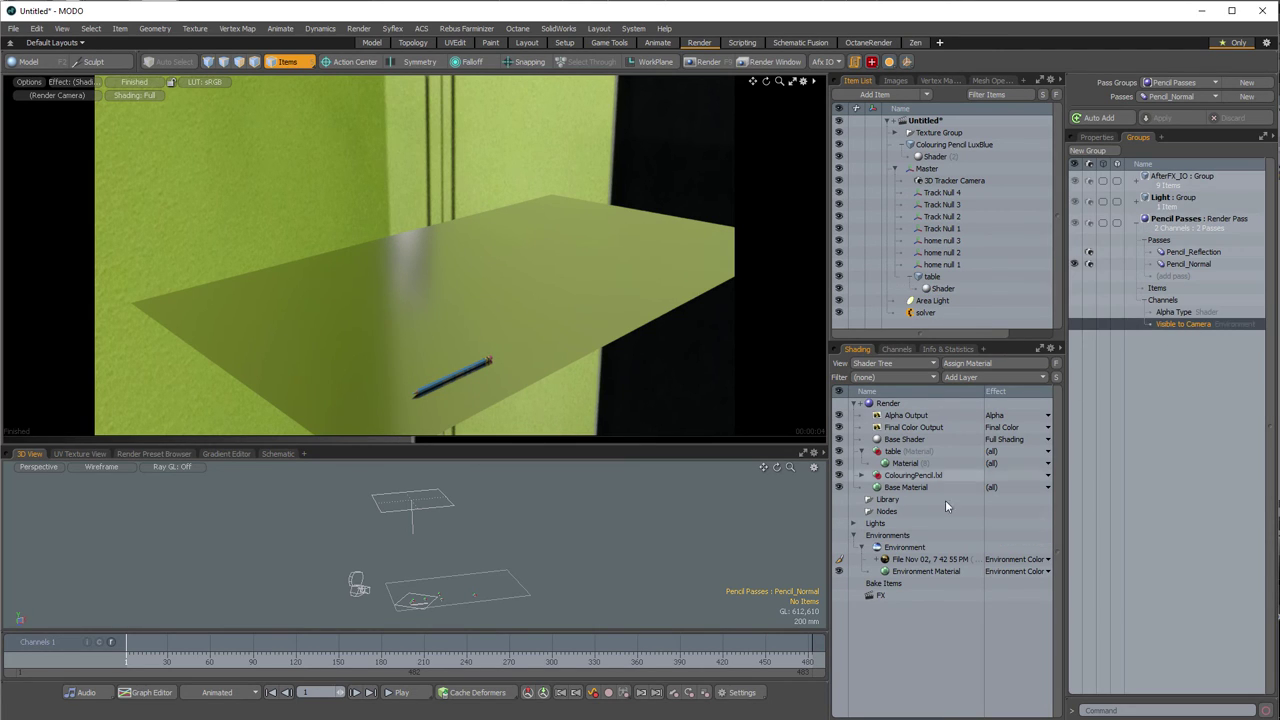
pyautogui.click(902, 547)
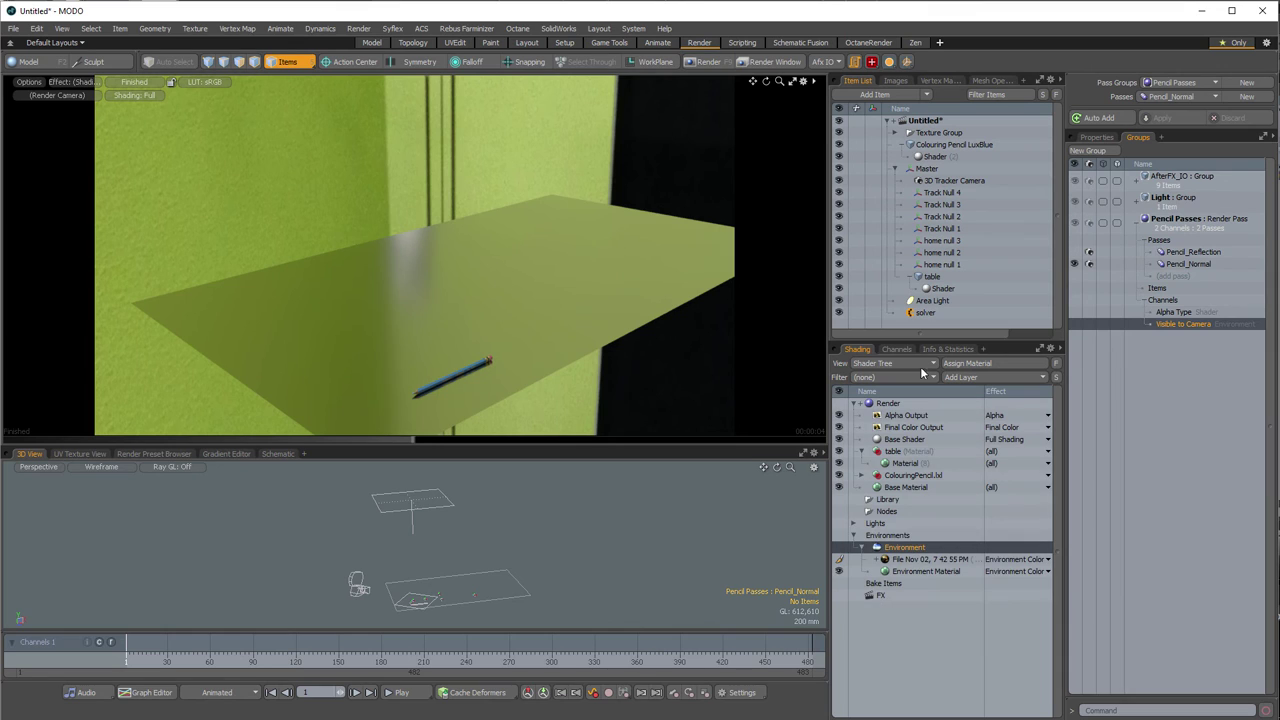
pyautogui.click(1096, 137)
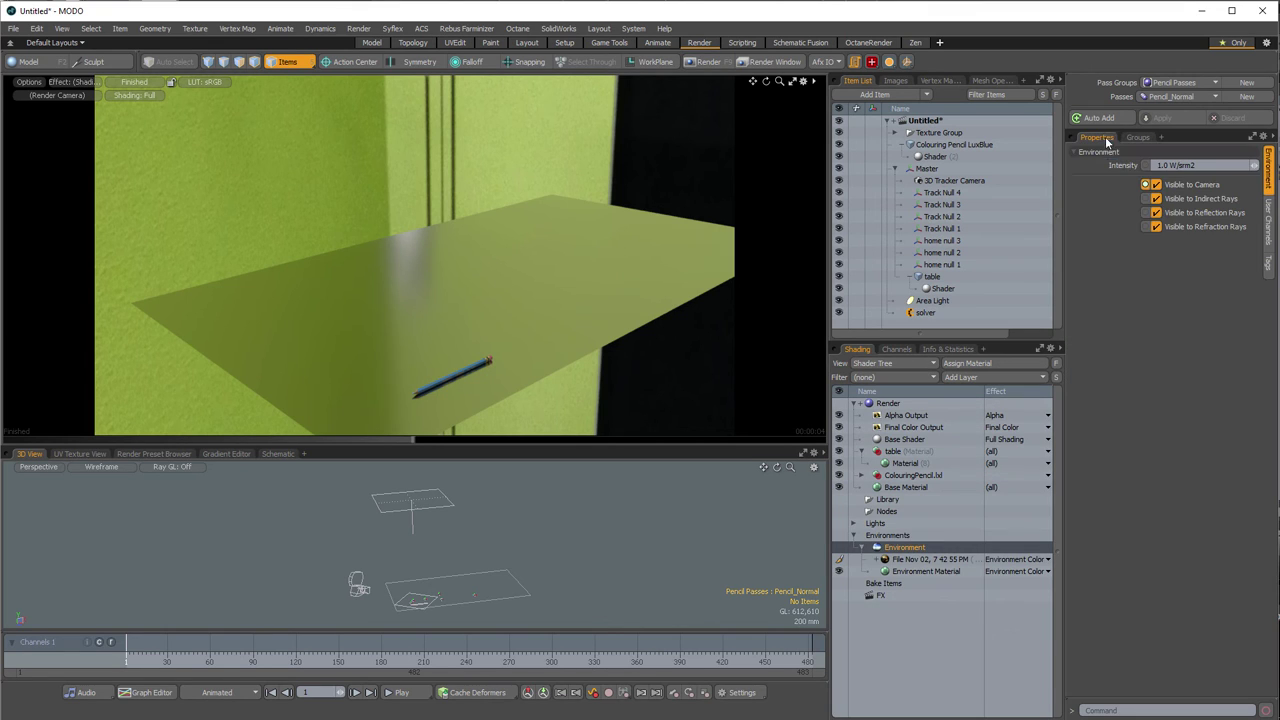
pyautogui.click(1190, 185)
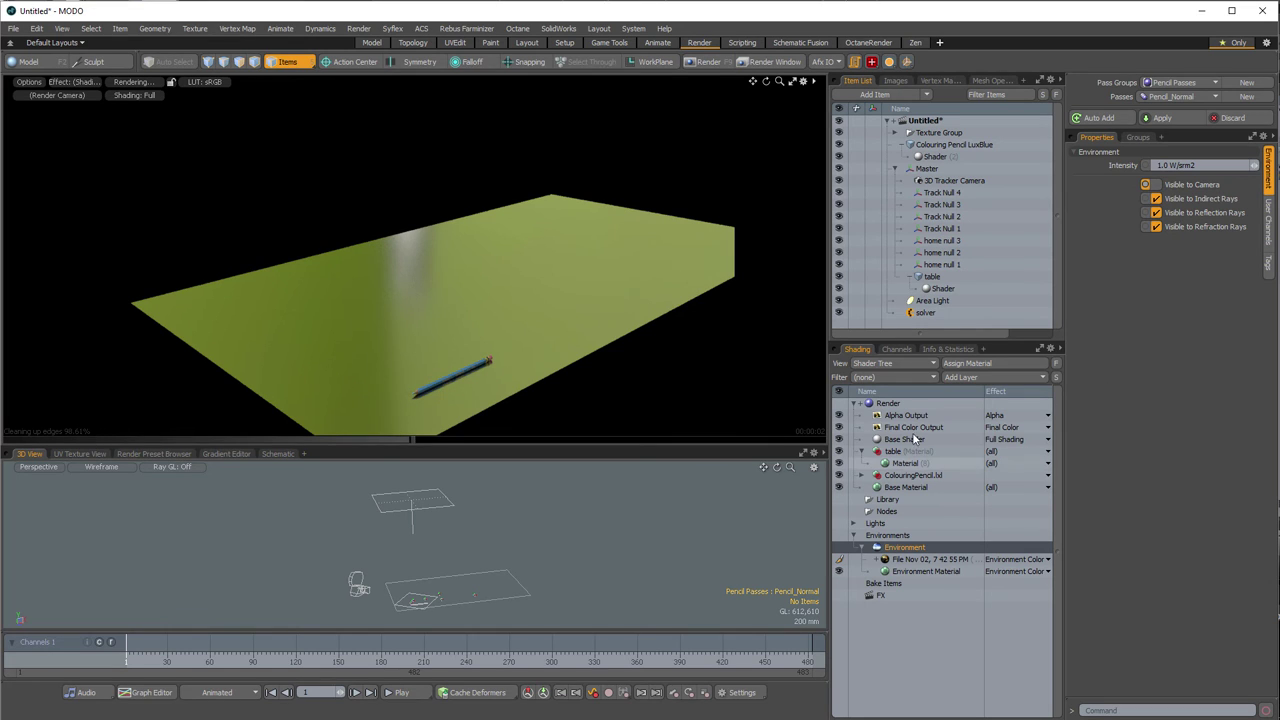
# - Set the Alpha Type of the table's item shader to Shadow Catcher and apply the edits to the Pencil_Normal pass
pyautogui.click(940, 288)
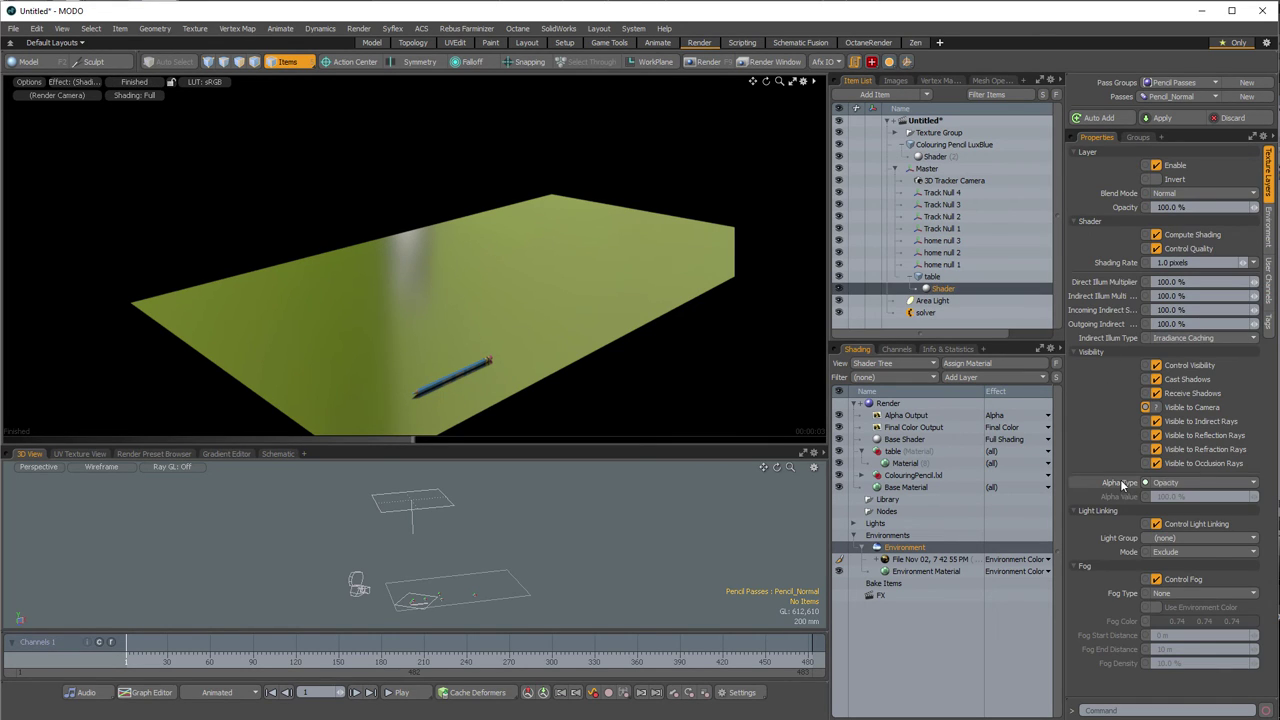
pyautogui.click(1168, 482)
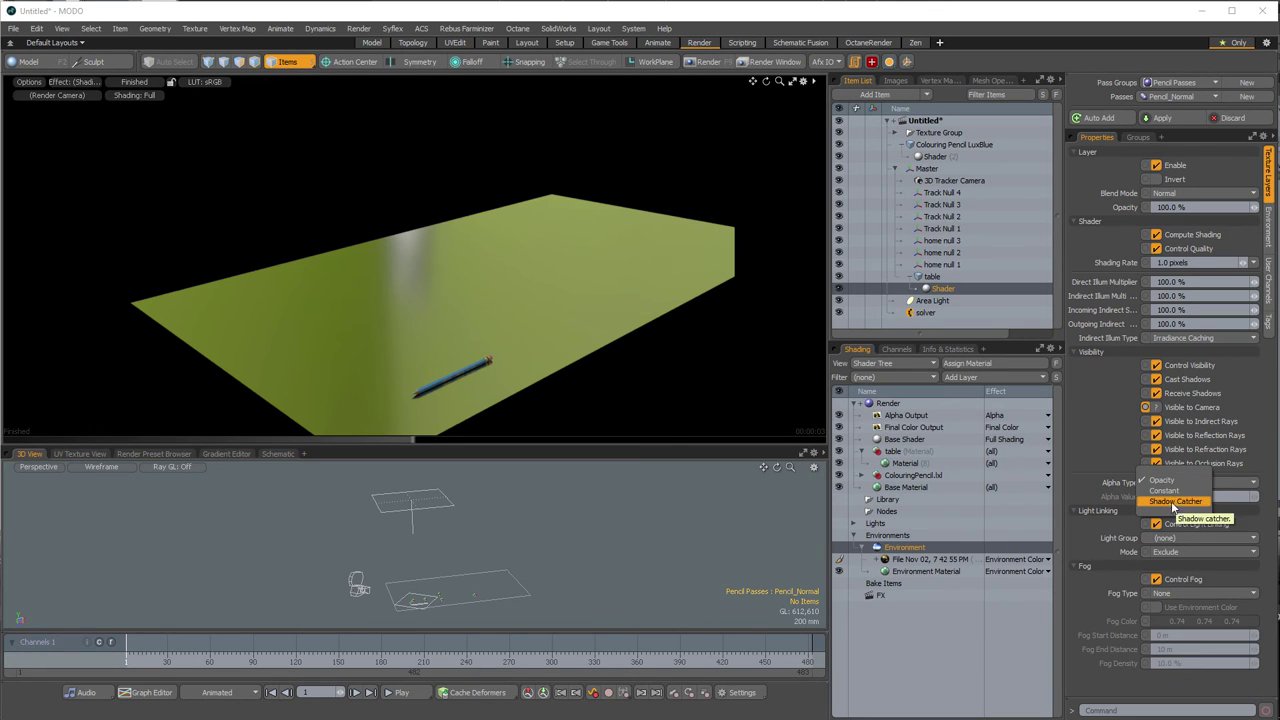
pyautogui.click(1176, 500)
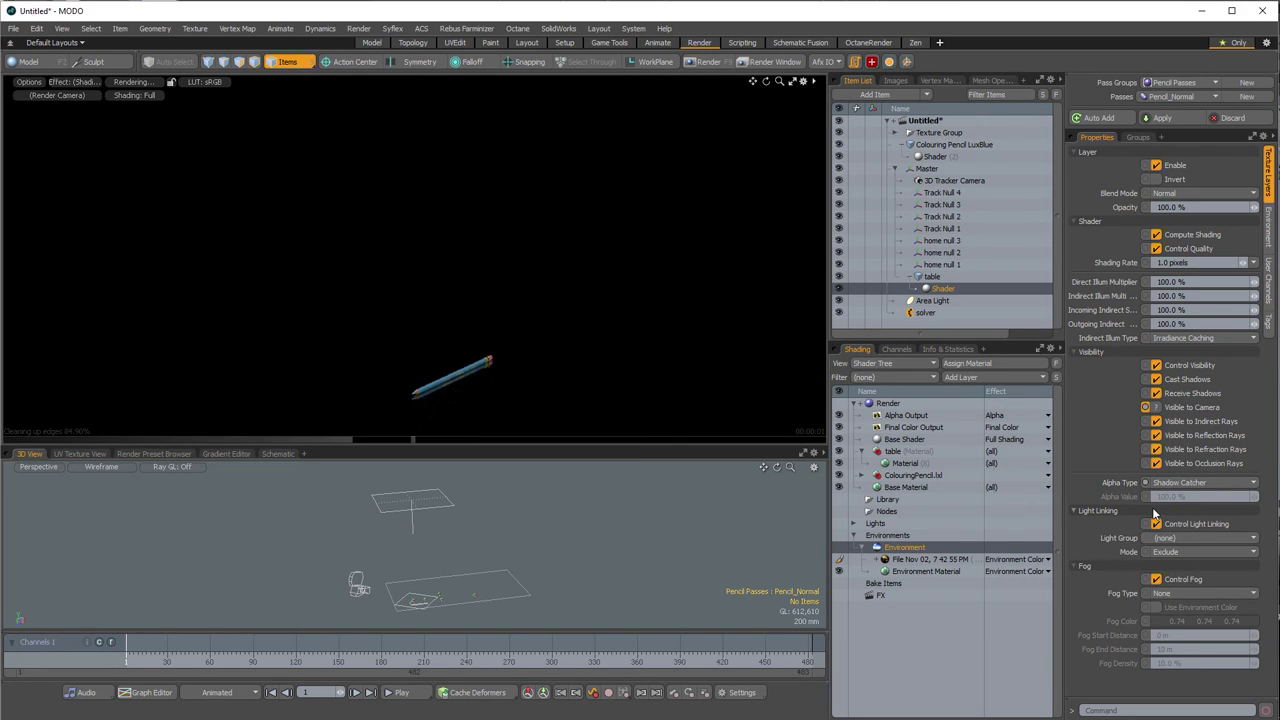
pyautogui.click(1139, 138)
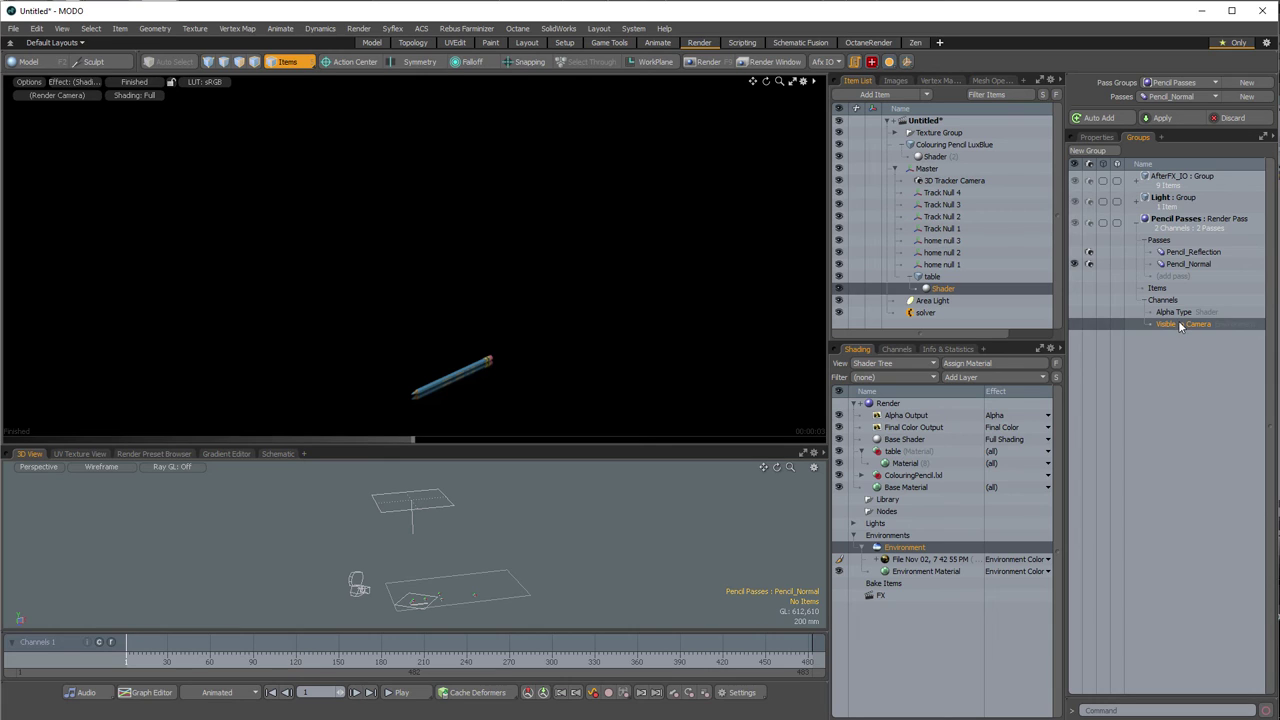
pyautogui.click(1170, 119)
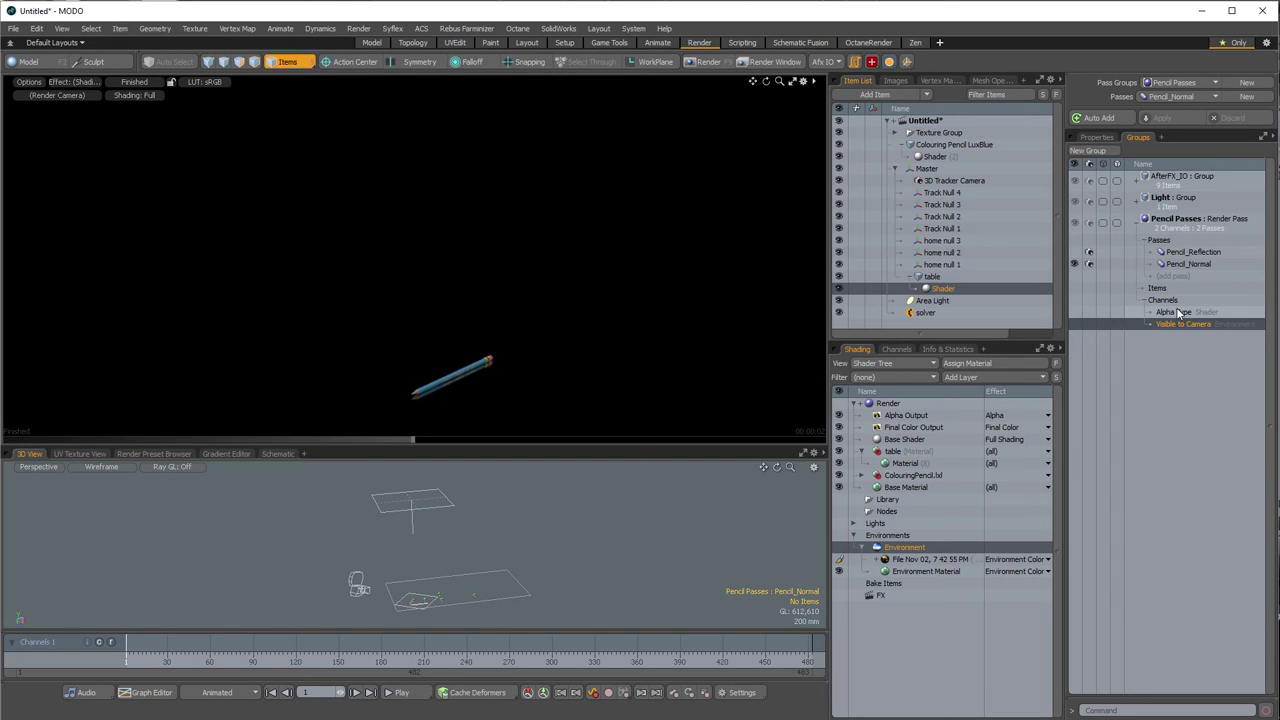
# - Compare the render preview with the Pencil_Reflection pass, with no pass group, and with the Pencil_Normal pass of Pencil Passes active
pyautogui.click(1165, 97)
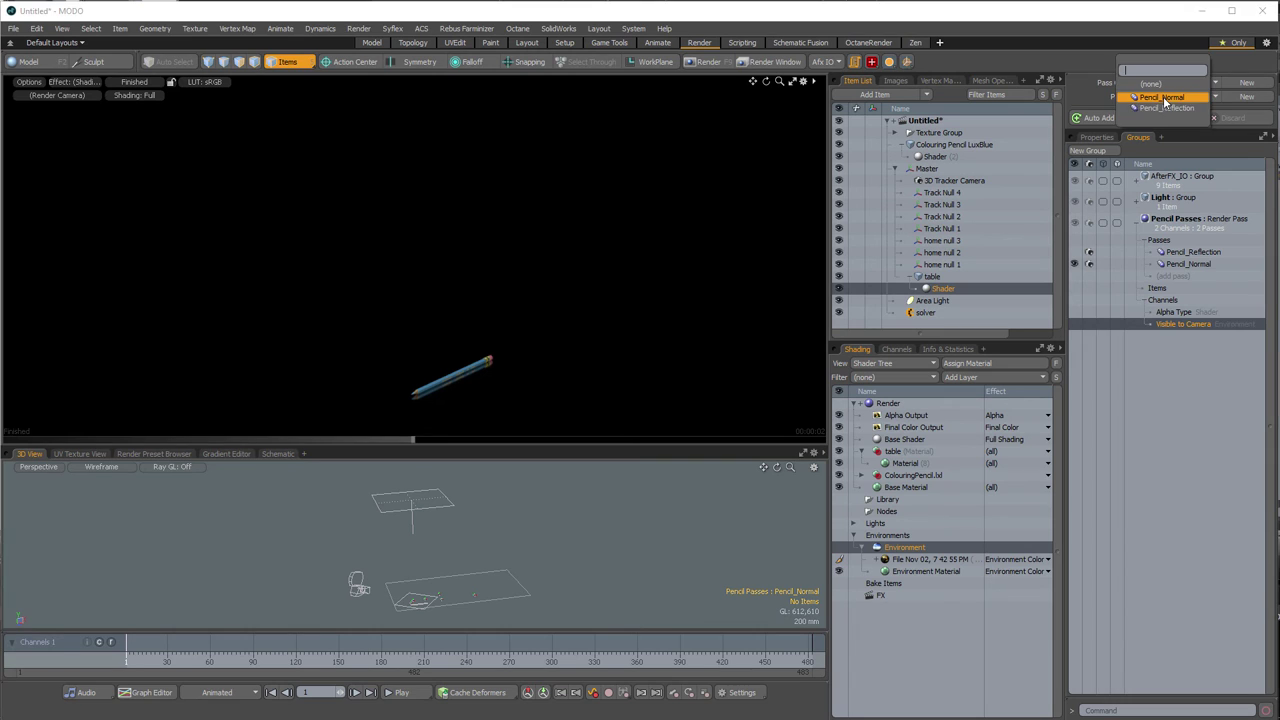
pyautogui.click(1163, 110)
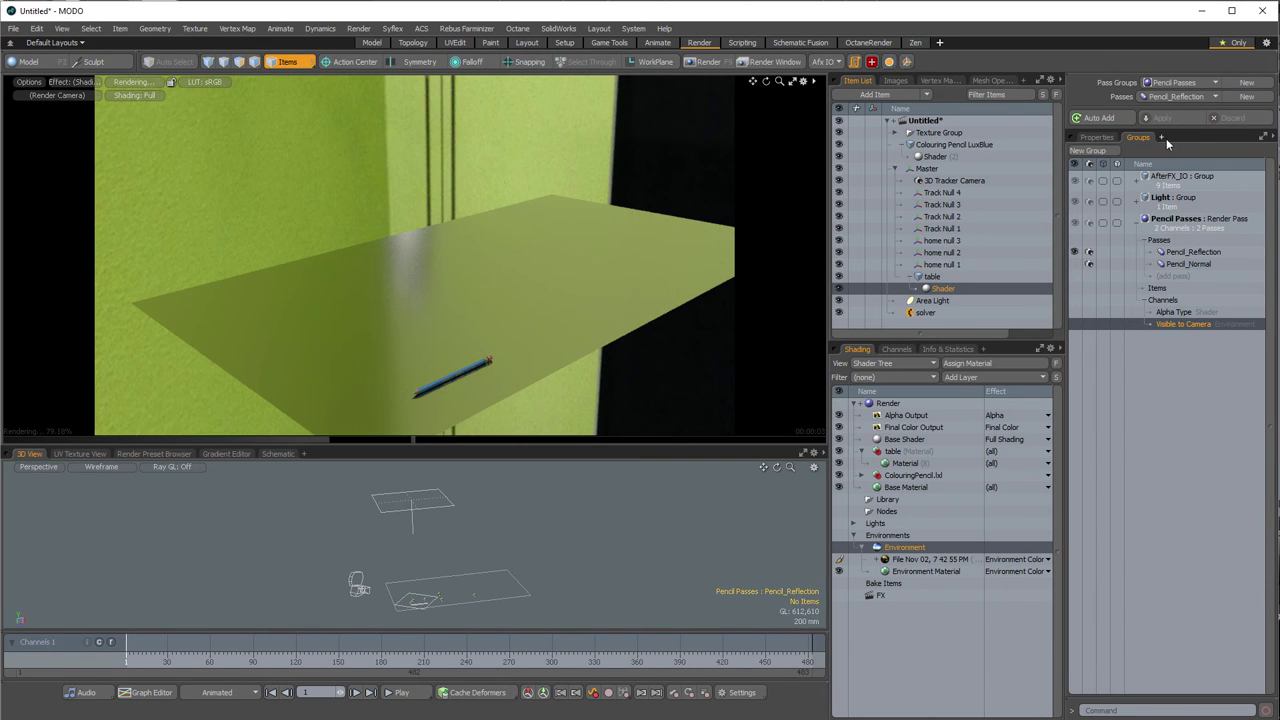
pyautogui.click(1164, 82)
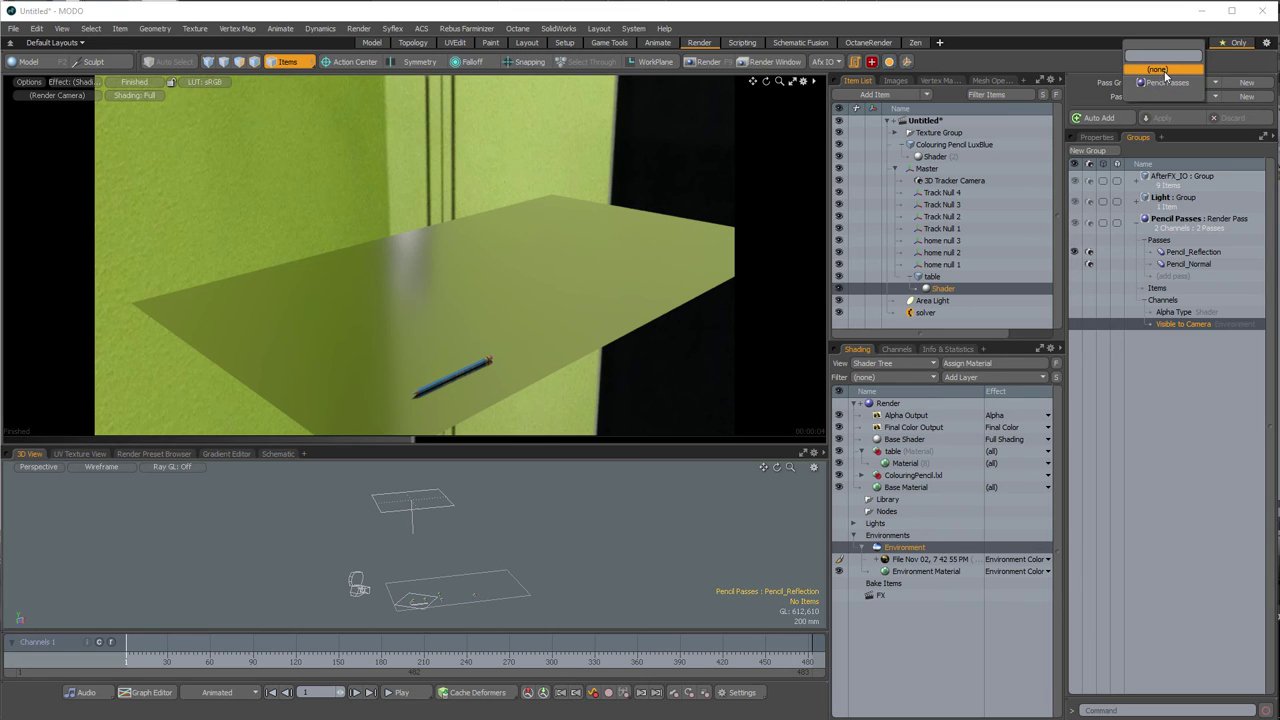
pyautogui.click(1160, 69)
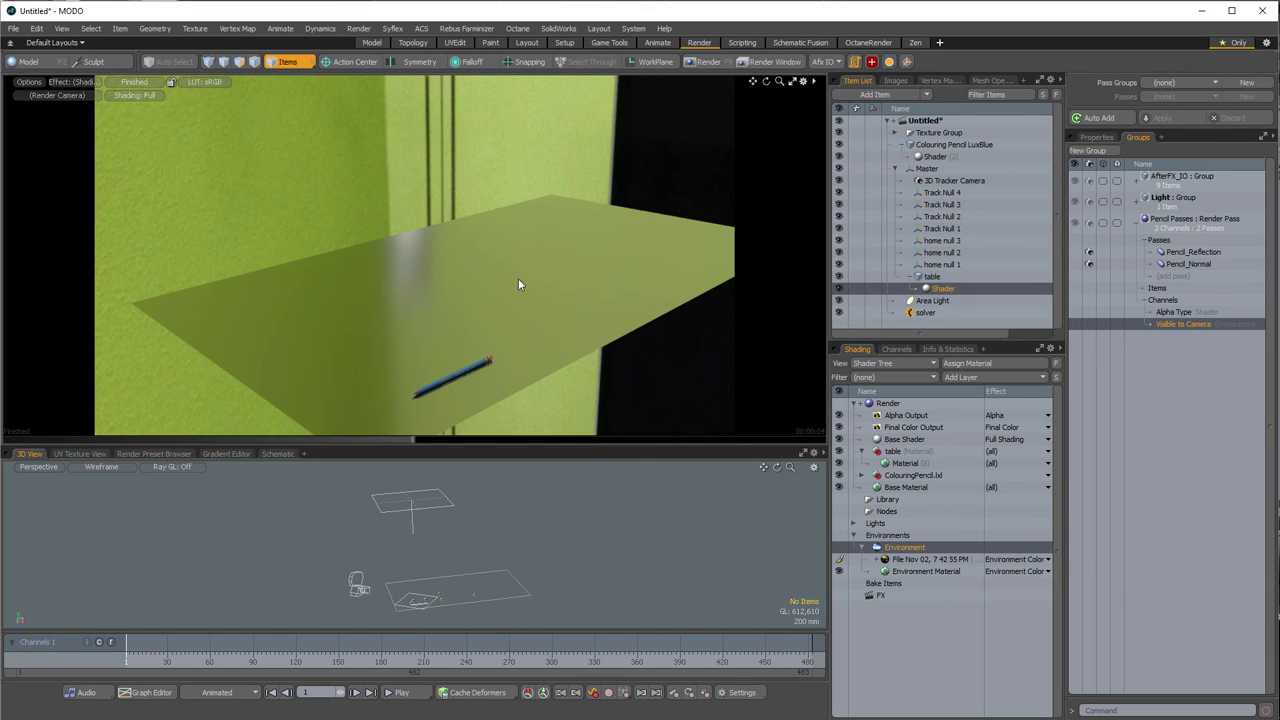
pyautogui.click(1172, 84)
pyautogui.click(1173, 95)
pyautogui.click(1170, 96)
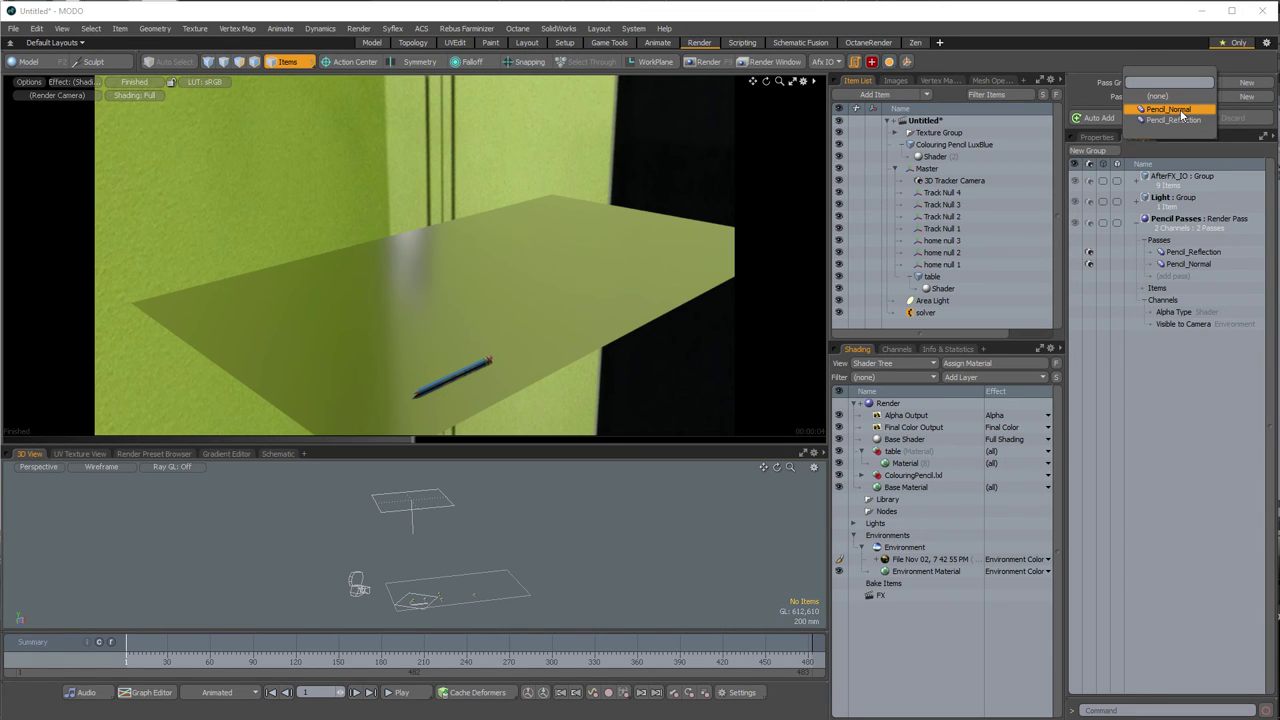
pyautogui.click(1180, 110)
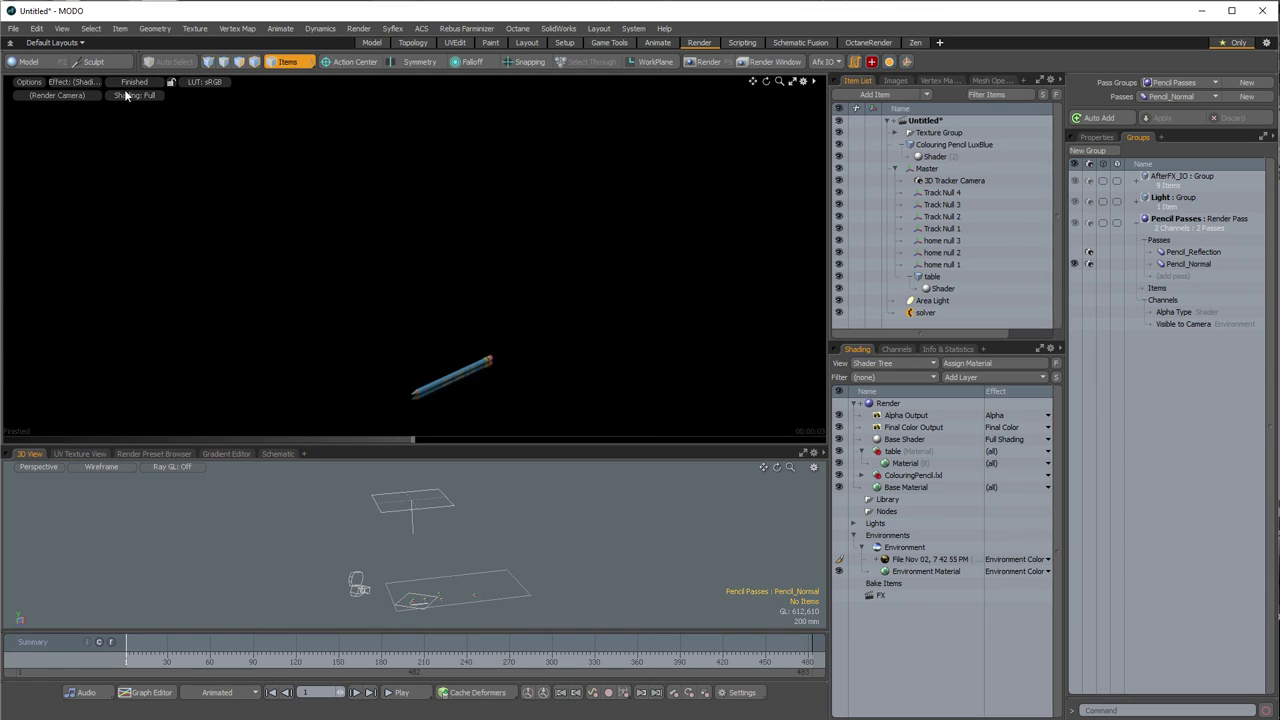
# - Check another effect of the Pencil_Normal pass in the render preview and return to the shading effect
pyautogui.click(88, 80)
pyautogui.click(78, 132)
pyautogui.click(75, 81)
pyautogui.click(82, 119)
# - Activate the Pencil_Reflection pass and add the pencil item shader's Visible to Camera channel to the channels of the Pencil Passes group
pyautogui.click(1089, 251)
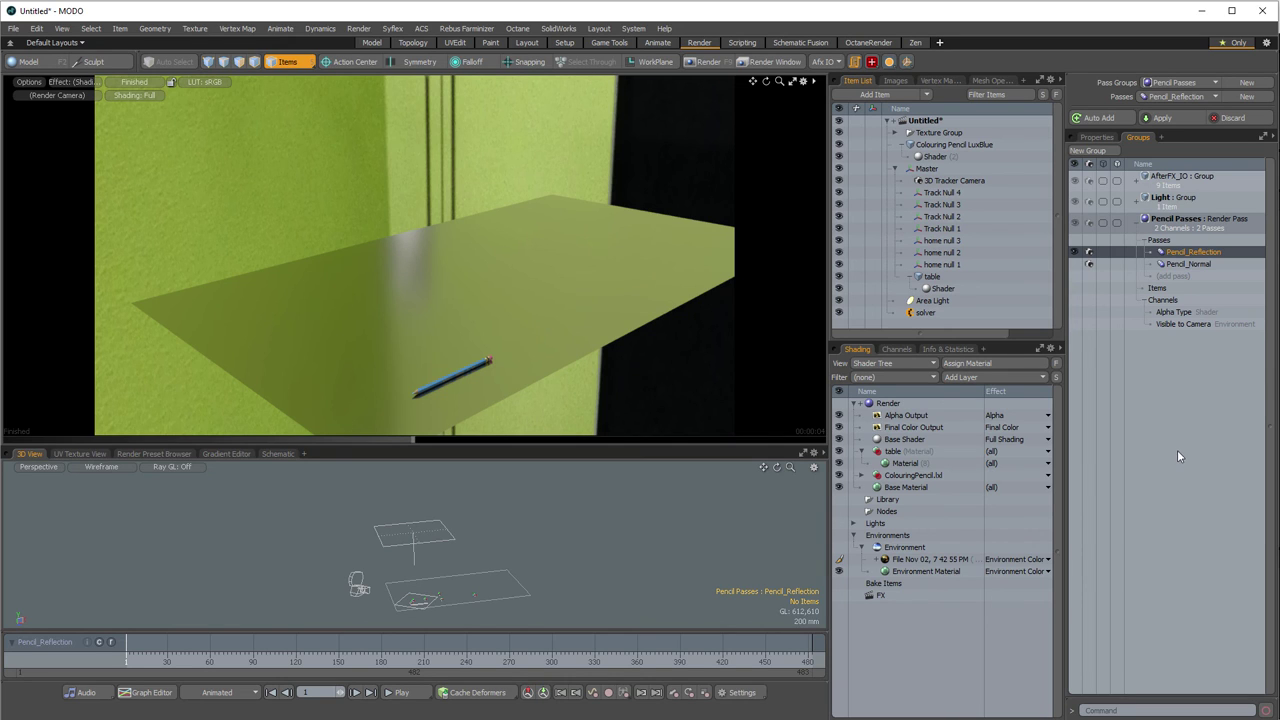
pyautogui.click(934, 157)
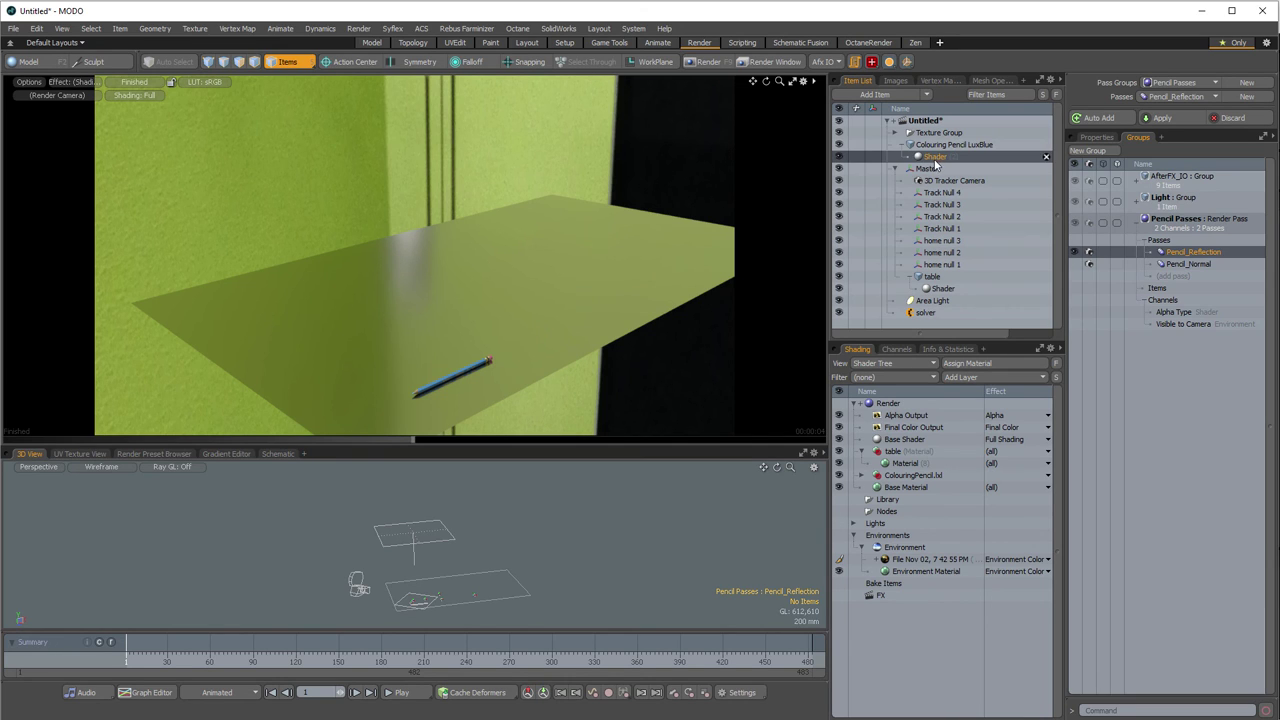
pyautogui.click(896, 349)
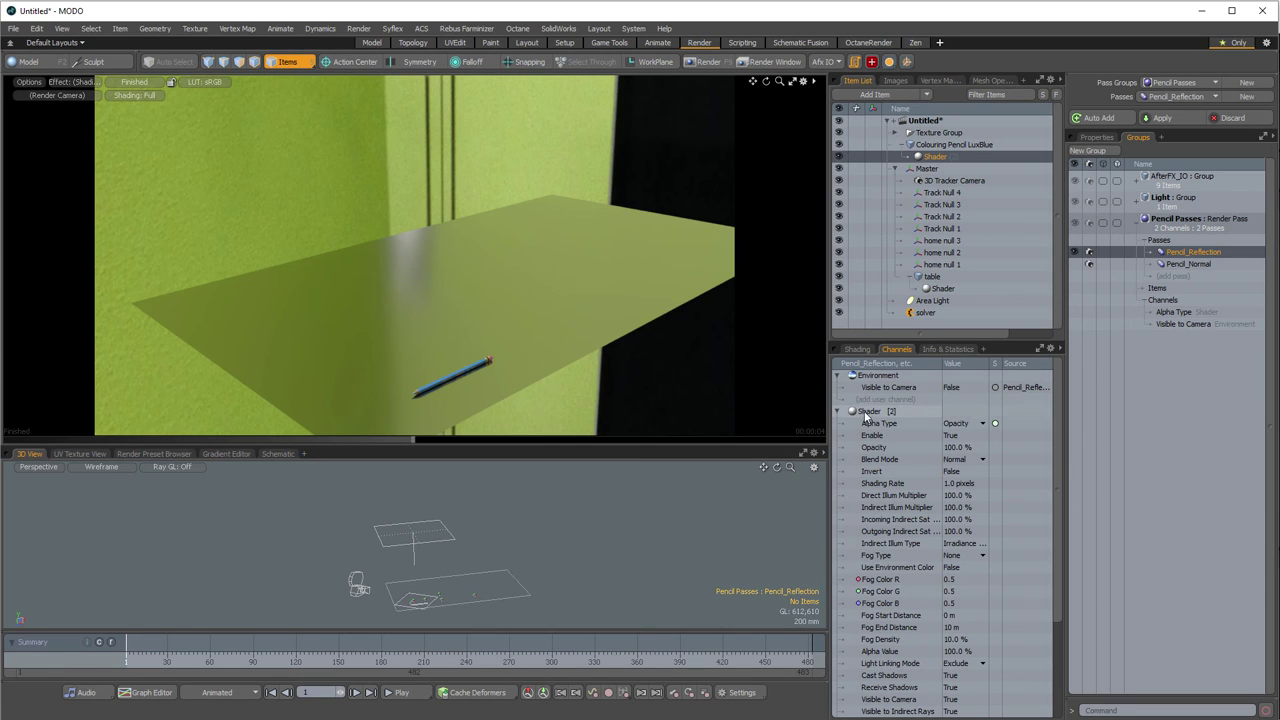
pyautogui.moveTo(1058, 430); pyautogui.dragTo(1056, 508)
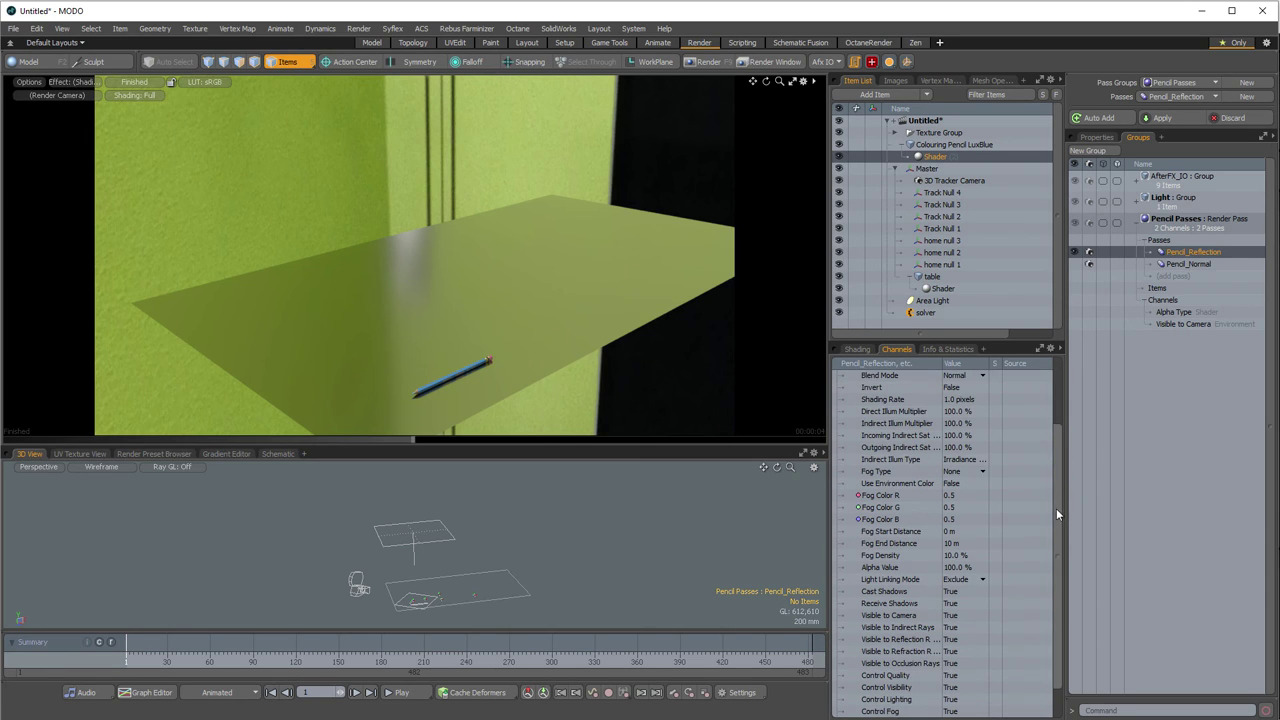
pyautogui.moveTo(890, 620); pyautogui.dragTo(1174, 306)
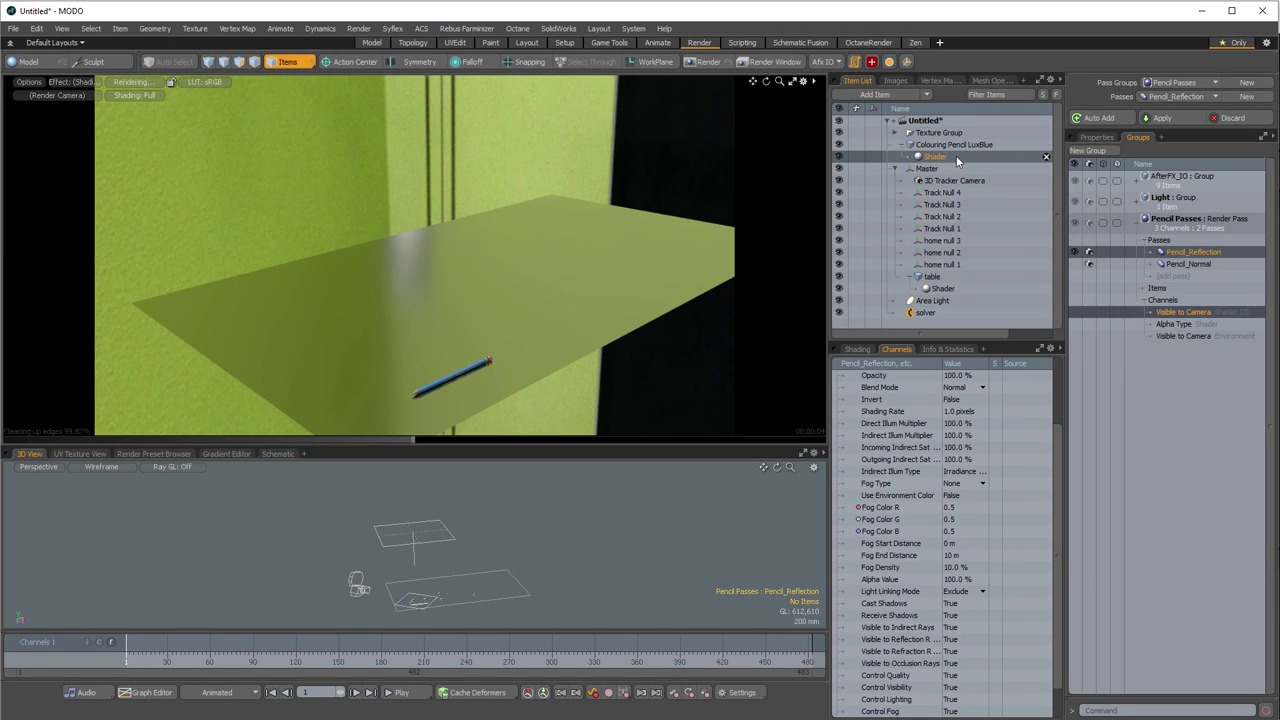
# - Turn off Visible to Camera on the pencil's item shader and apply the edit to the Pencil_Reflection pass
pyautogui.click(1233, 311)
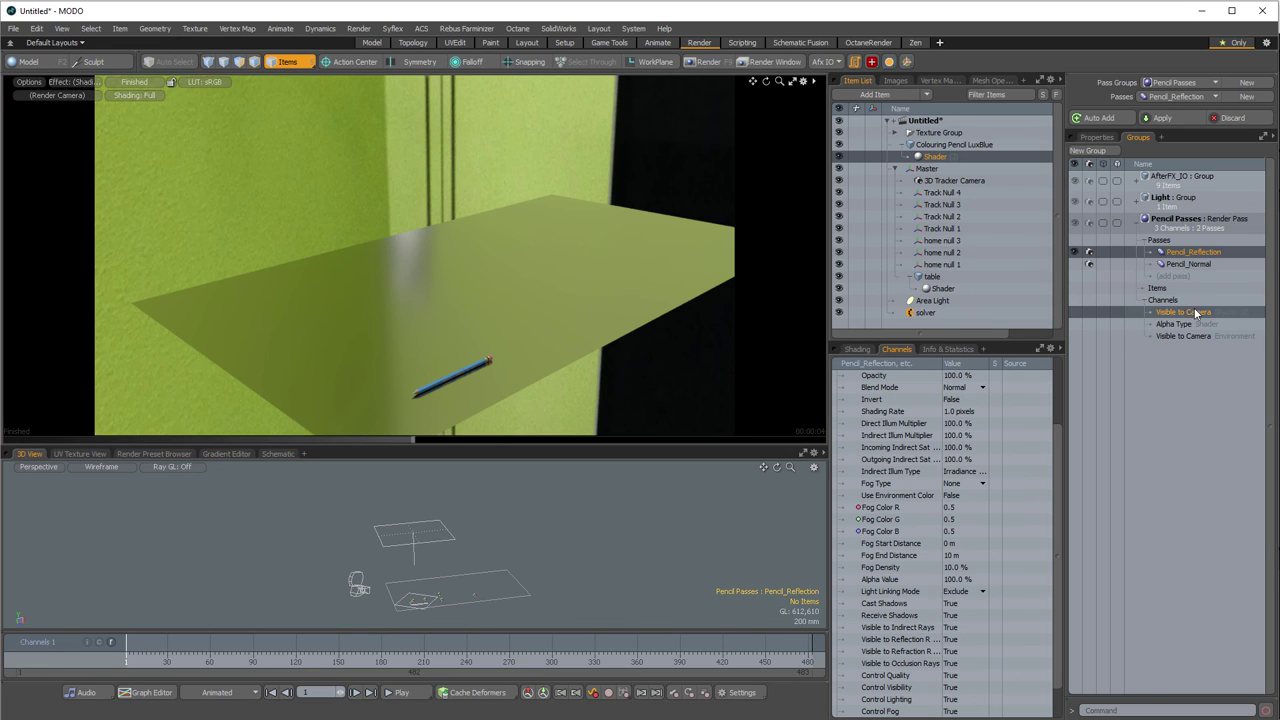
pyautogui.click(1095, 138)
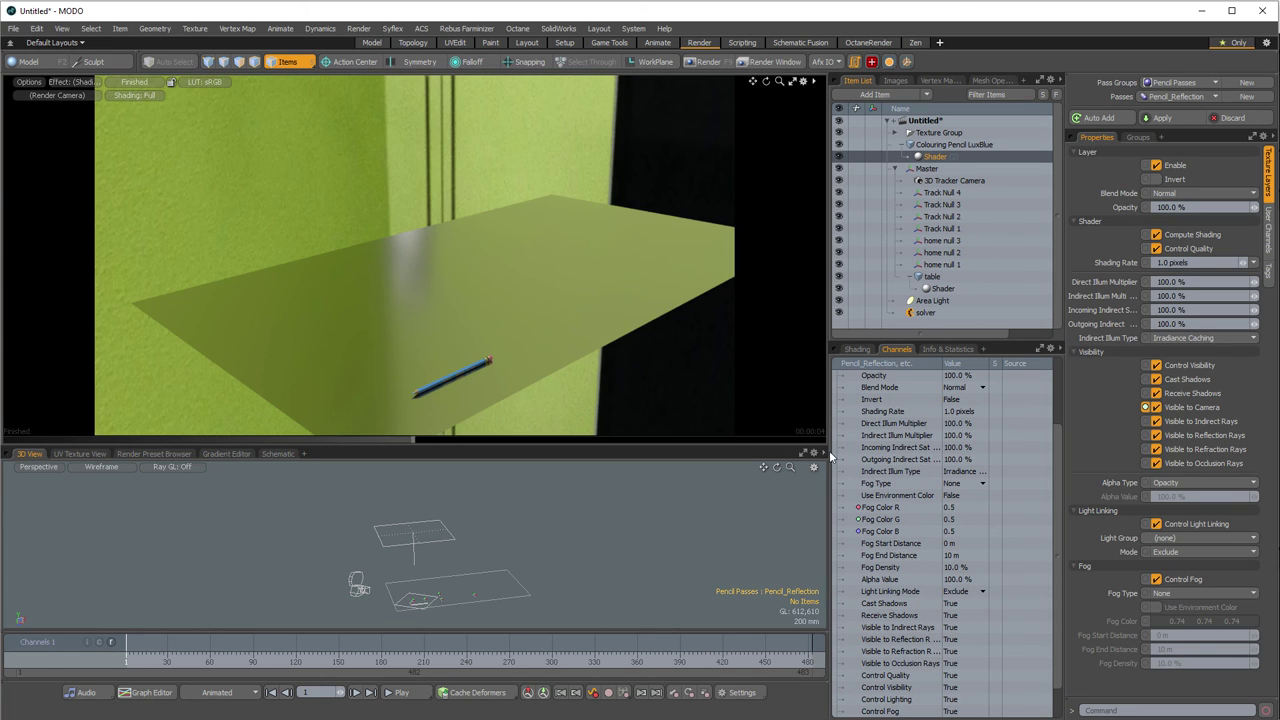
pyautogui.click(1187, 411)
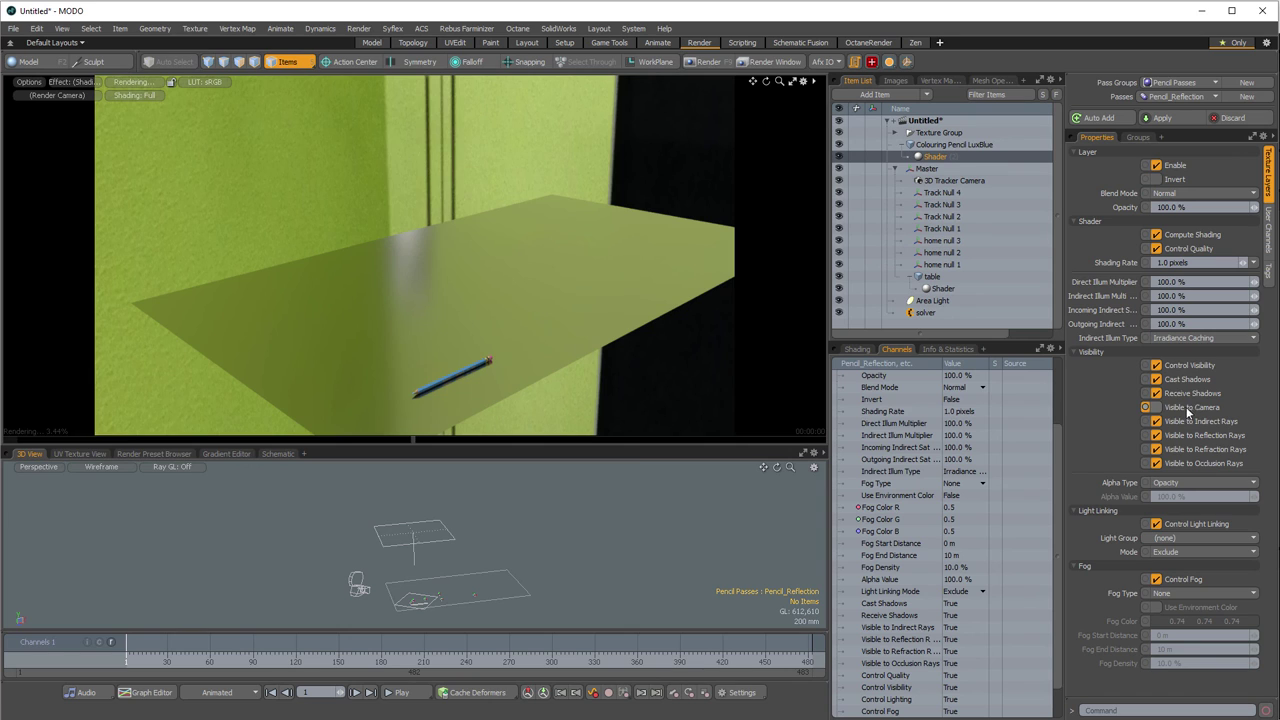
pyautogui.click(1168, 115)
pyautogui.click(1139, 137)
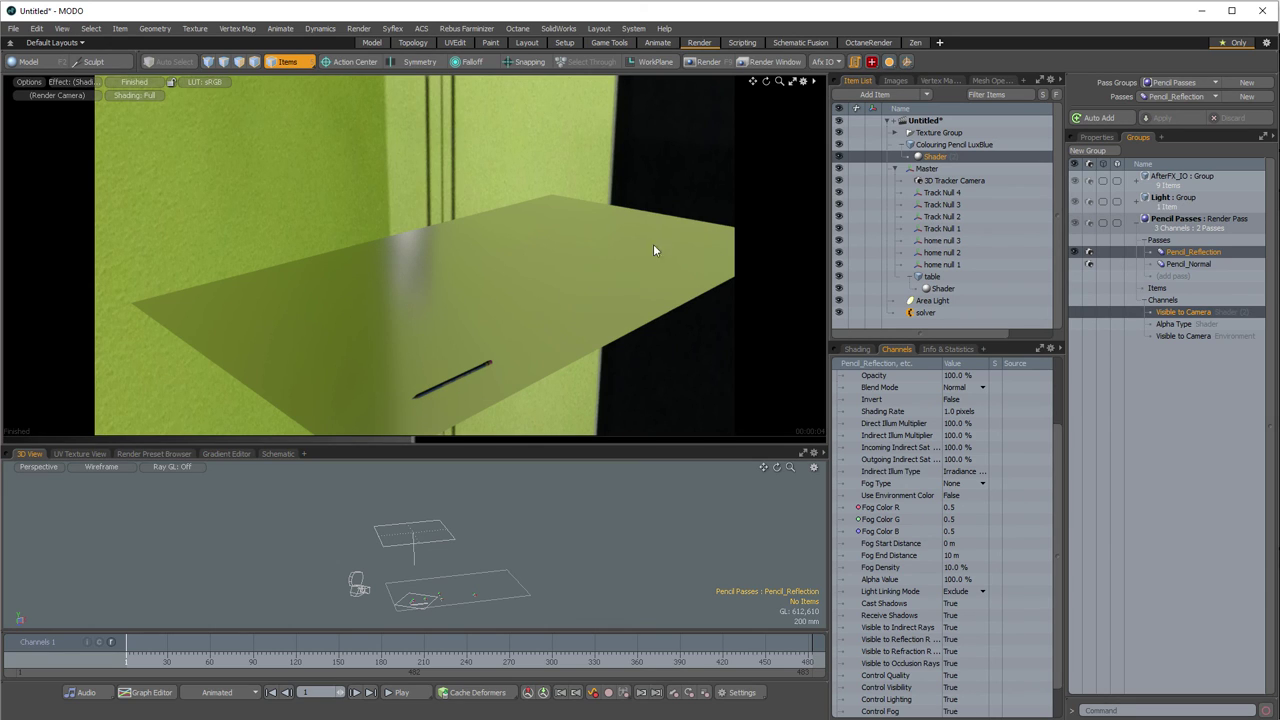
# - Turn off Visible to Camera on the Environment and apply the edit to the Pencil_Reflection pass
pyautogui.click(1179, 336)
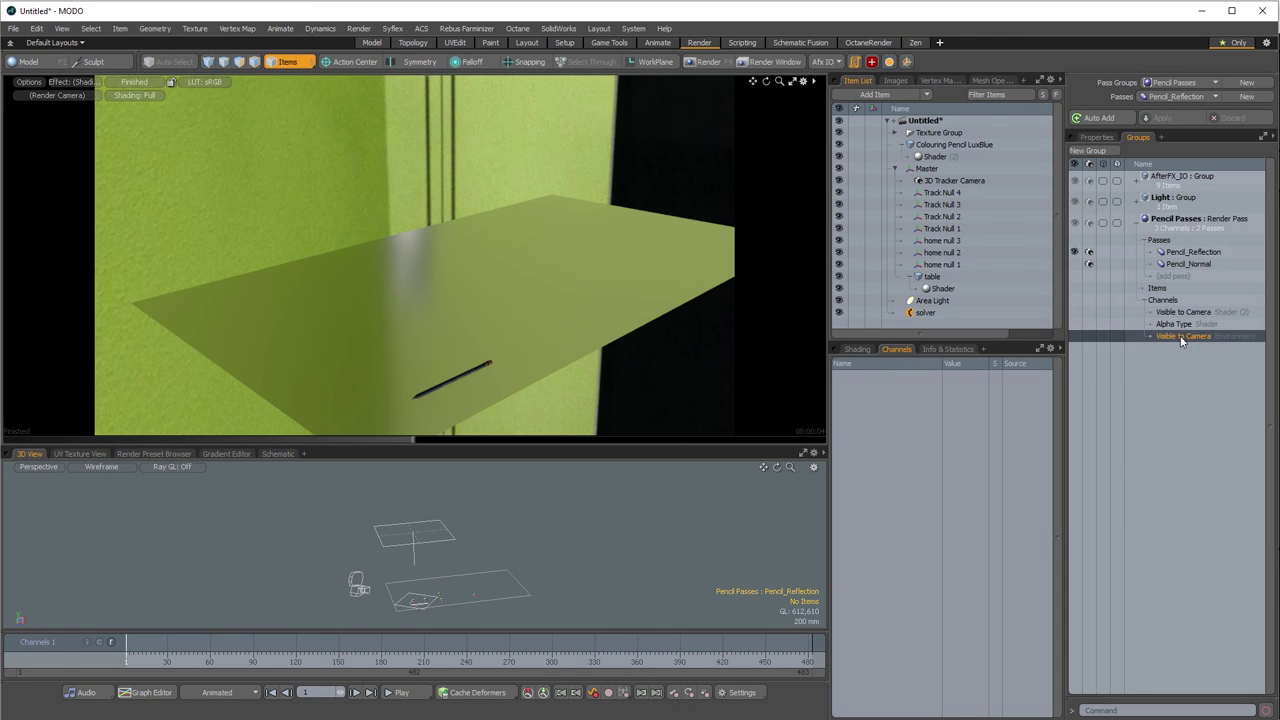
pyautogui.click(856, 349)
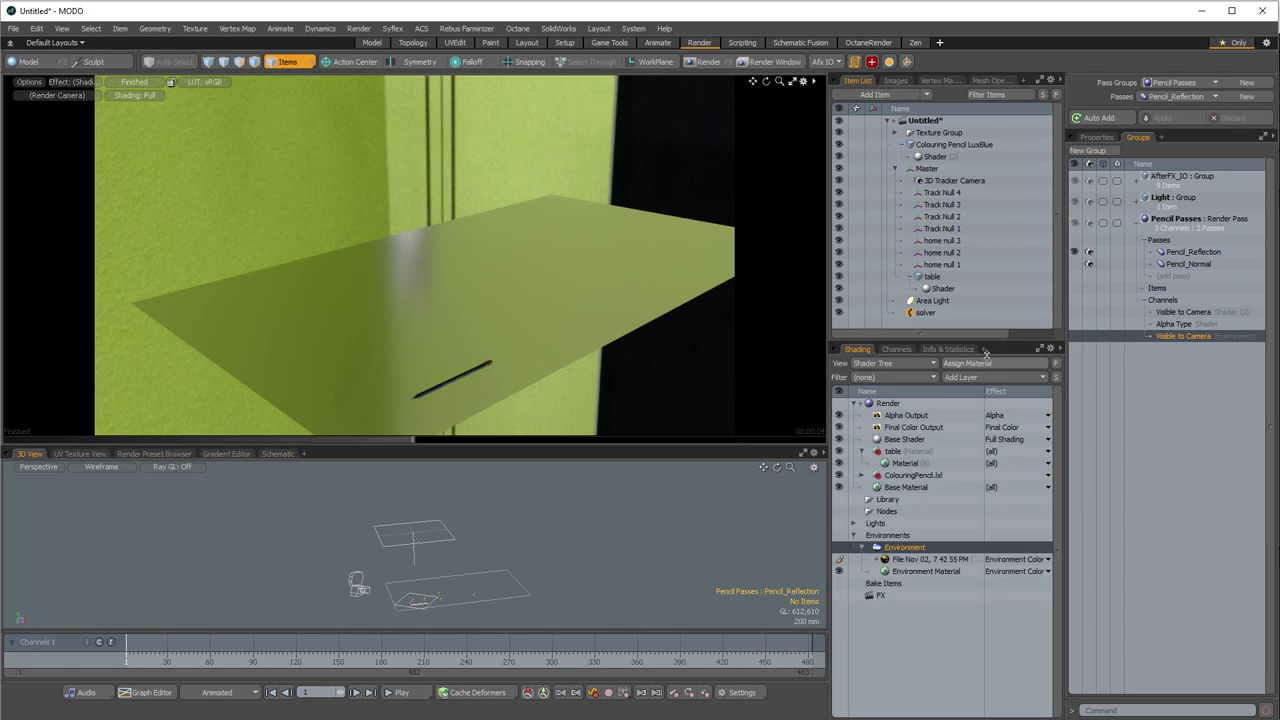
pyautogui.click(1096, 137)
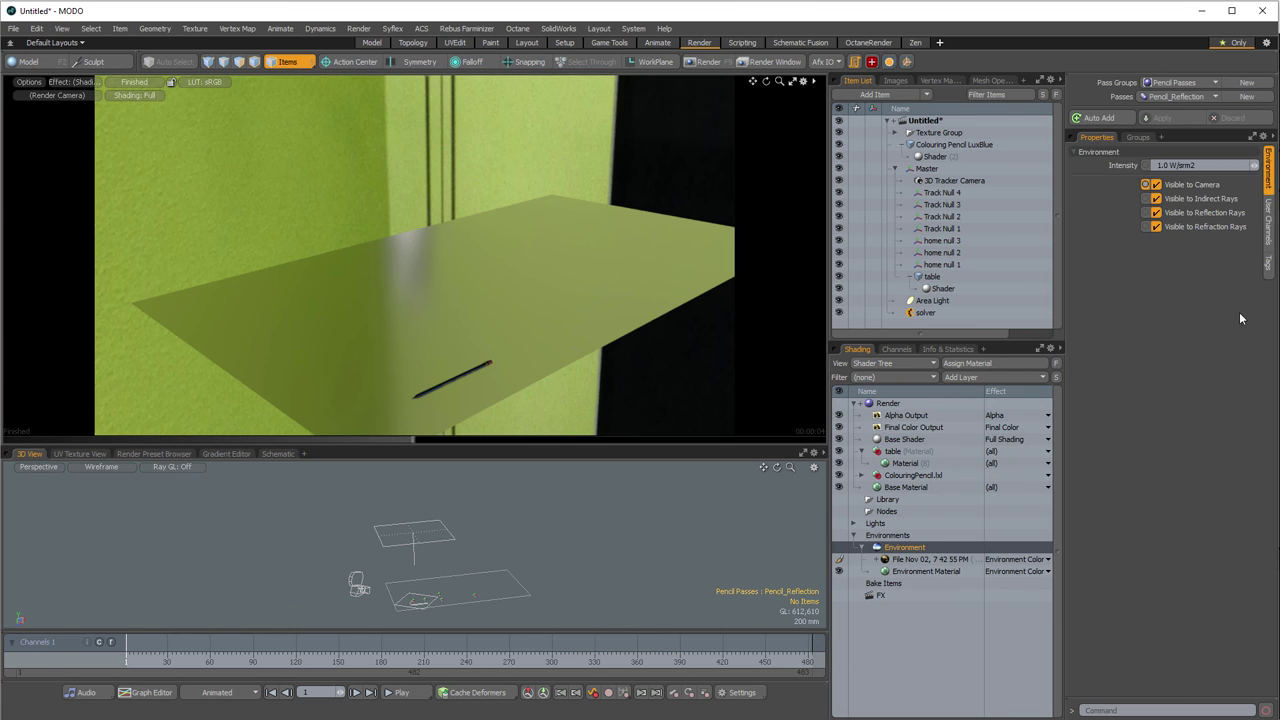
pyautogui.click(1200, 187)
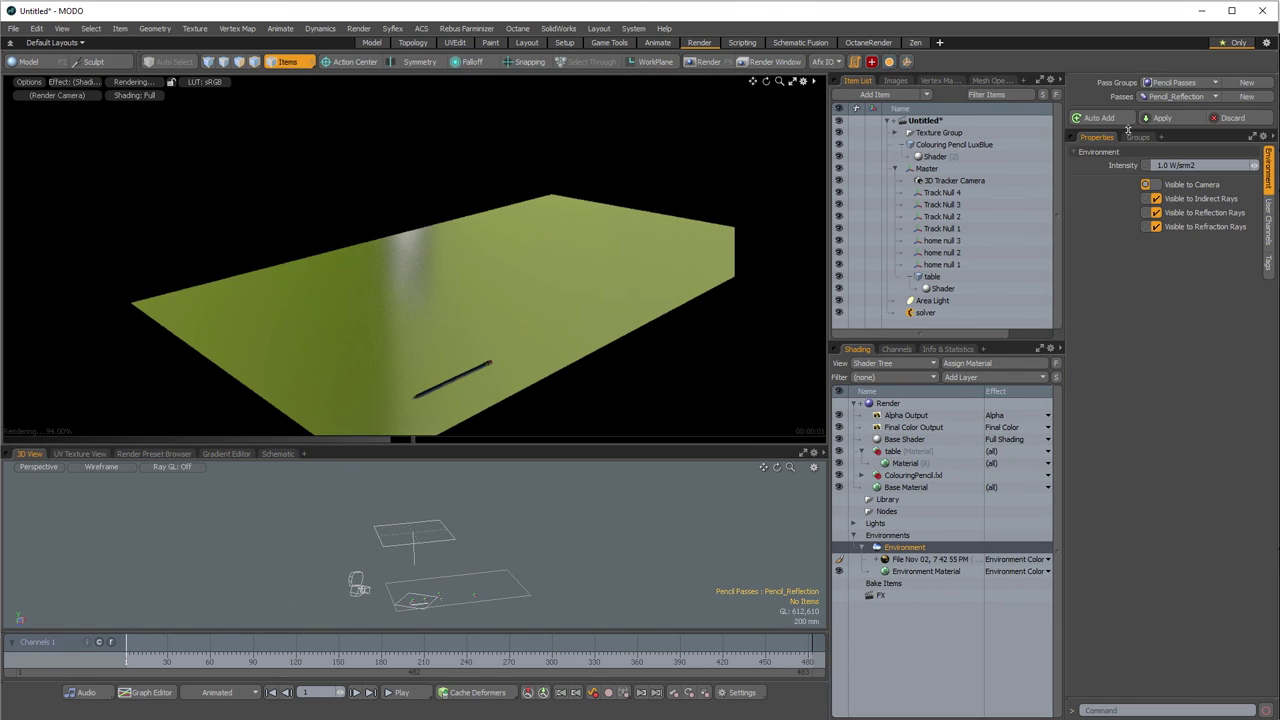
pyautogui.click(1138, 137)
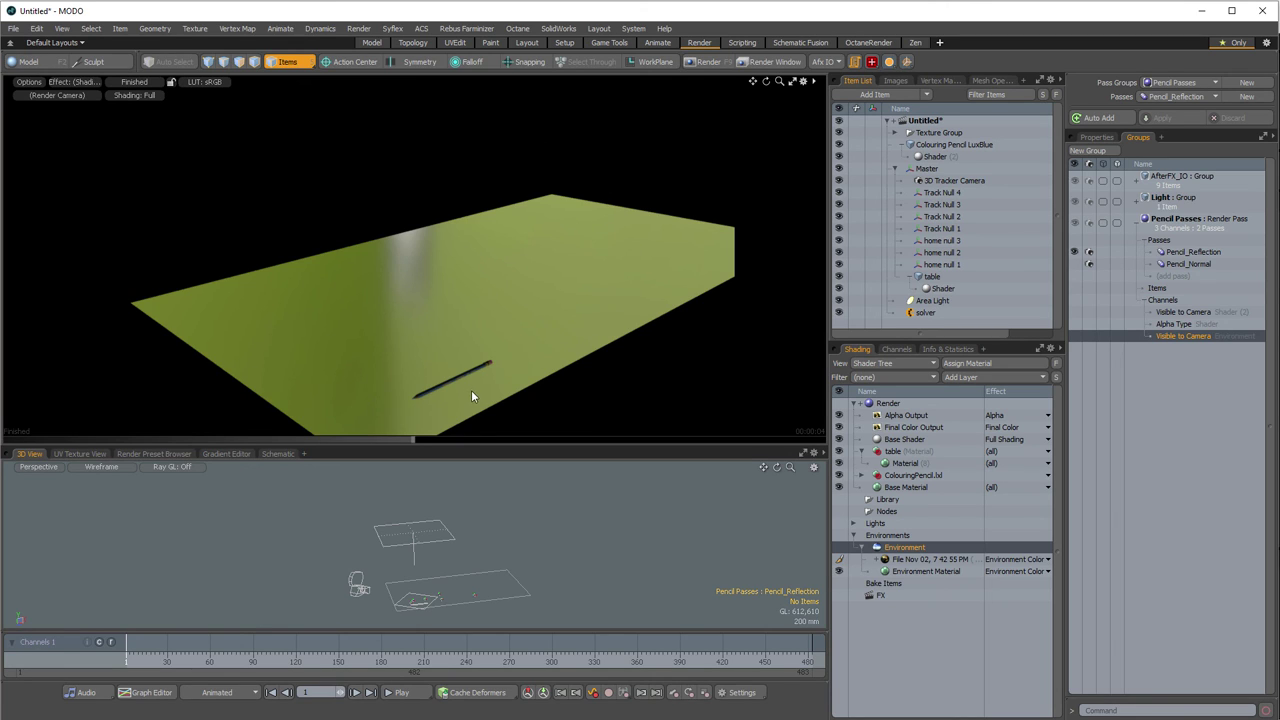
# - Add the Environment's Visible to Reflection Rays channel to the channels of the Pencil Passes group
pyautogui.click(897, 349)
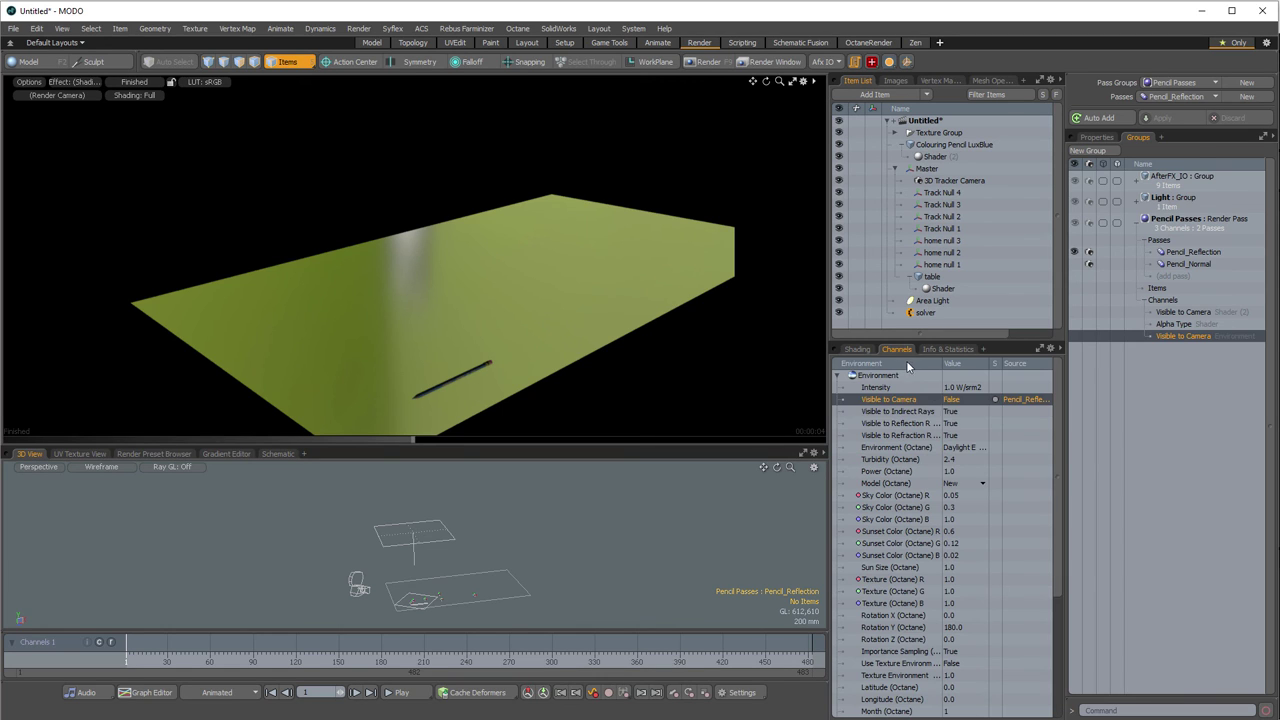
pyautogui.click(899, 424)
pyautogui.moveTo(885, 428); pyautogui.dragTo(1175, 302)
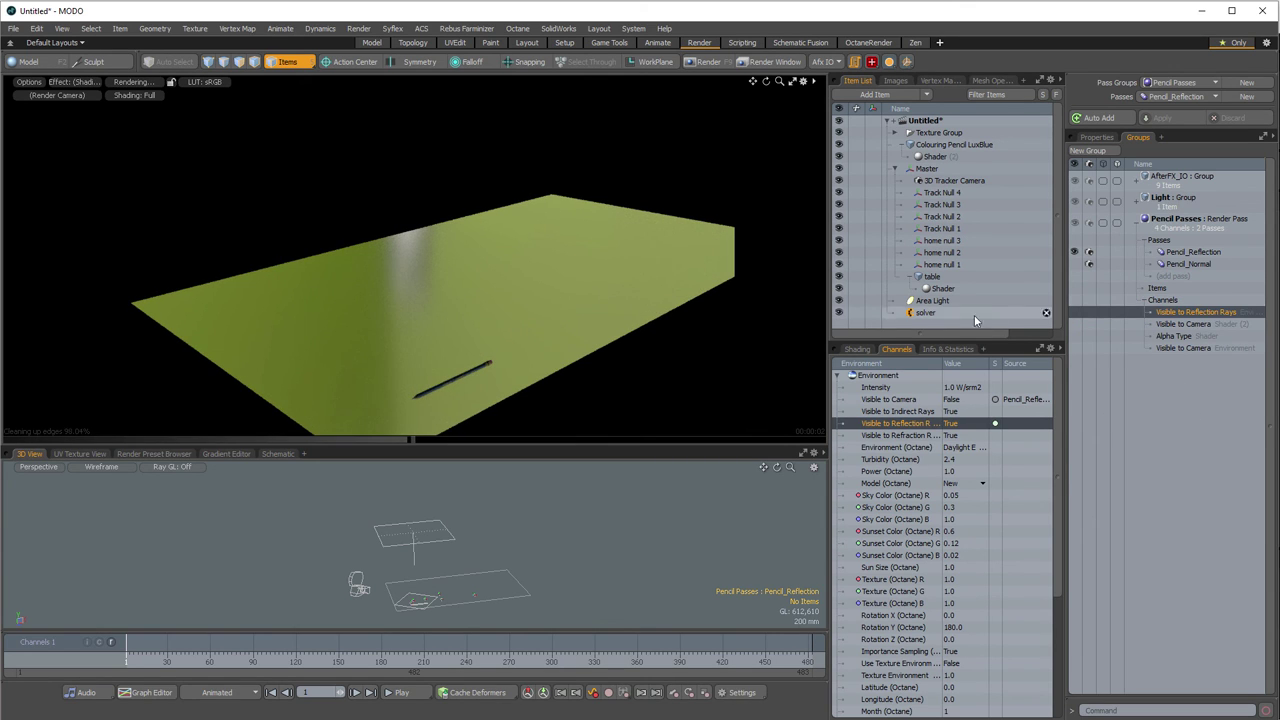
# - Turn off Visible to Reflection Rays on the Environment and apply the edit to the Pencil_Reflection pass
pyautogui.click(1095, 137)
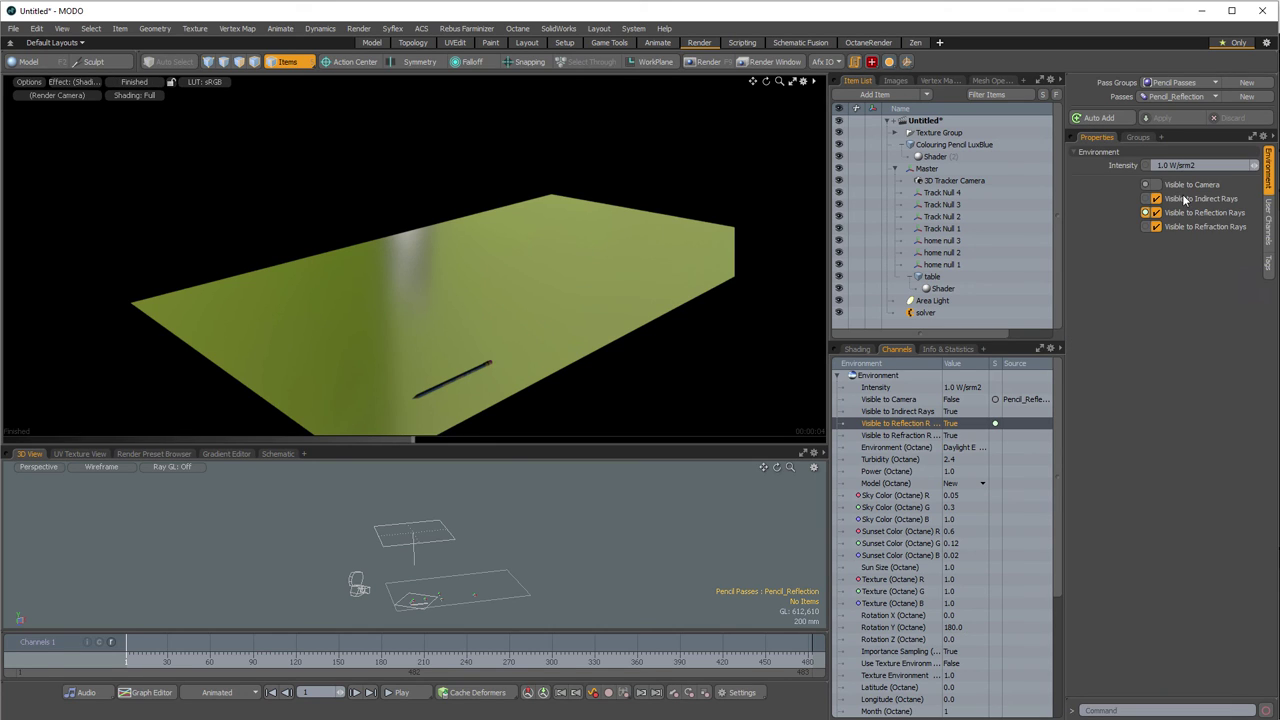
pyautogui.click(1197, 212)
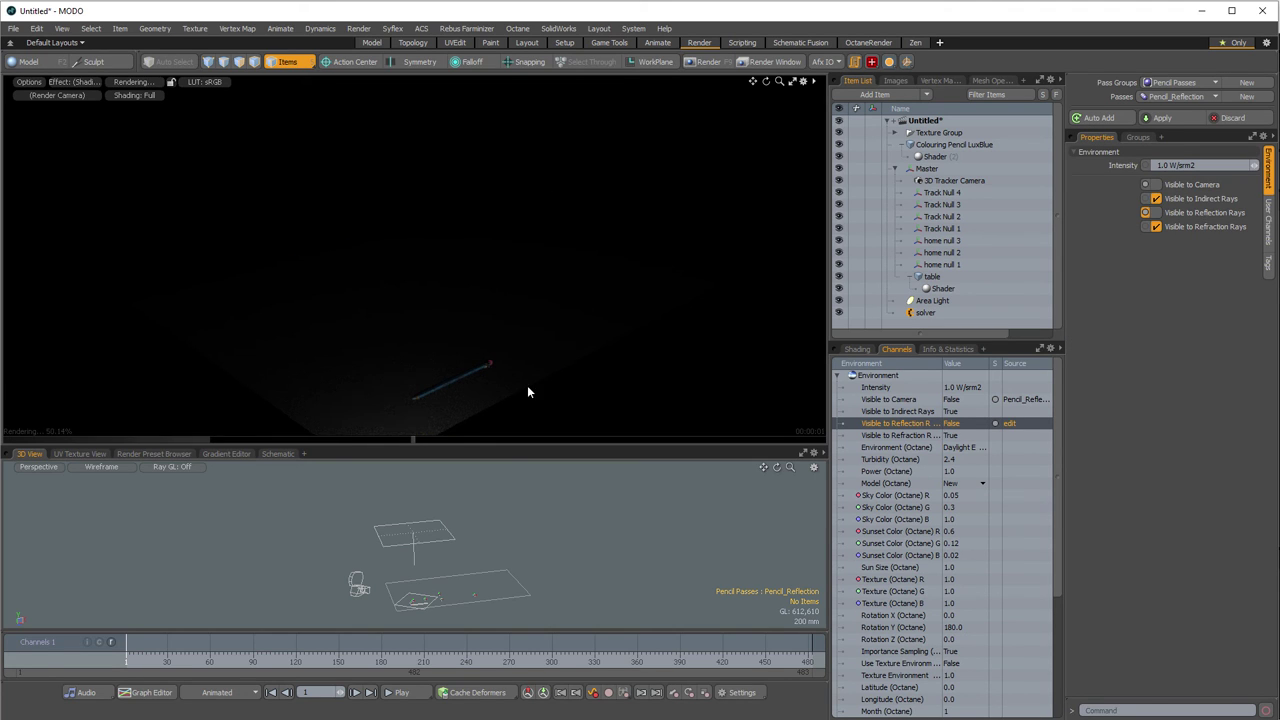
pyautogui.click(1162, 118)
pyautogui.click(1138, 138)
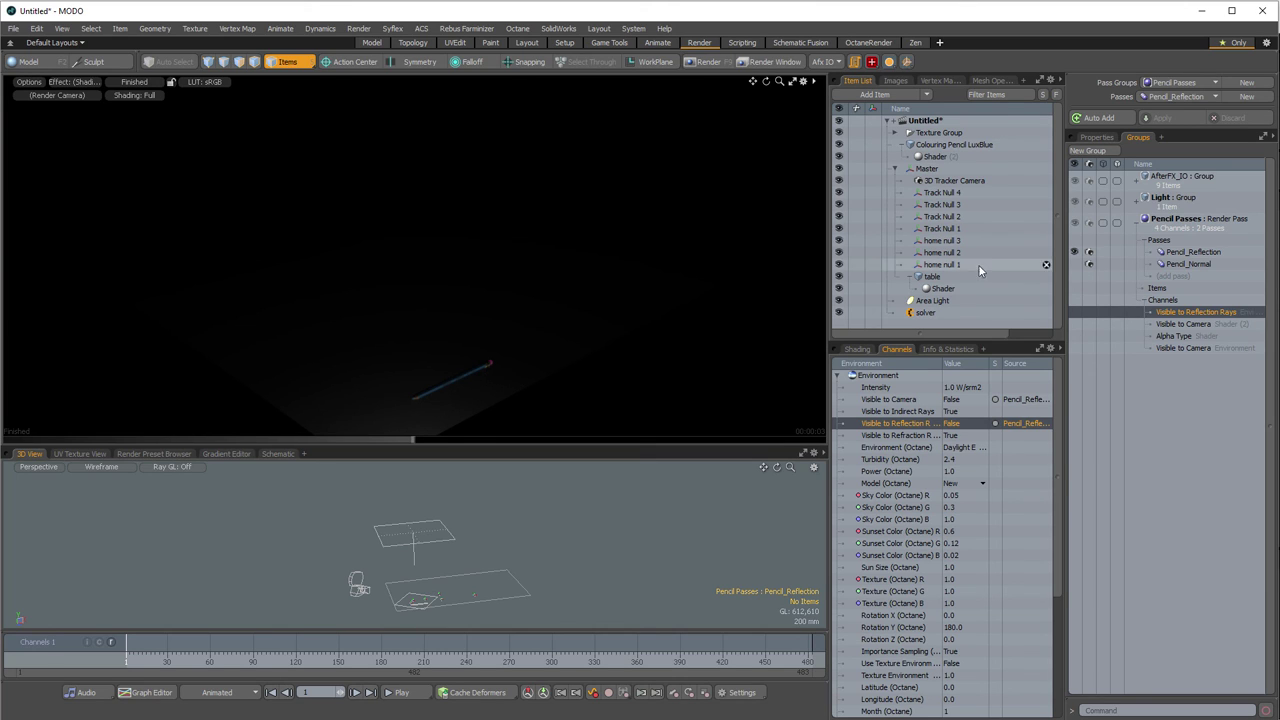
# - Select the table's material in the shader tree and set the active pass group to none
pyautogui.click(857, 349)
pyautogui.click(906, 463)
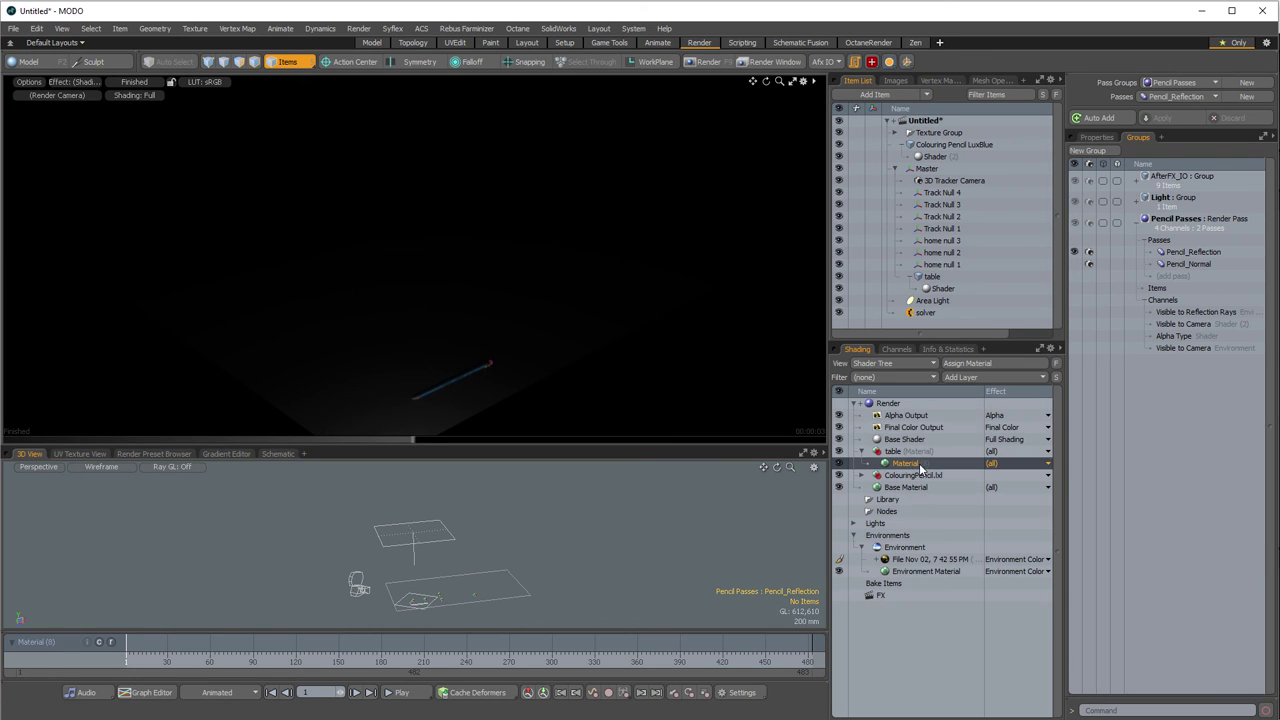
pyautogui.click(1096, 137)
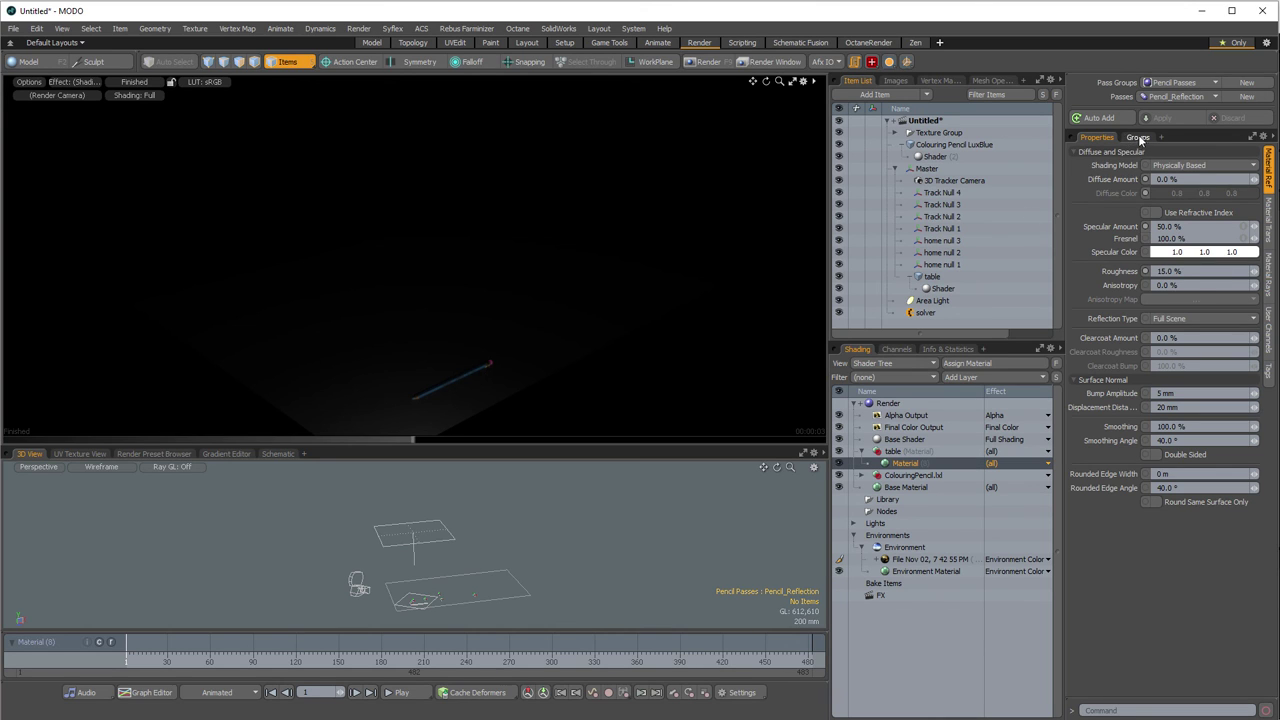
pyautogui.click(1138, 137)
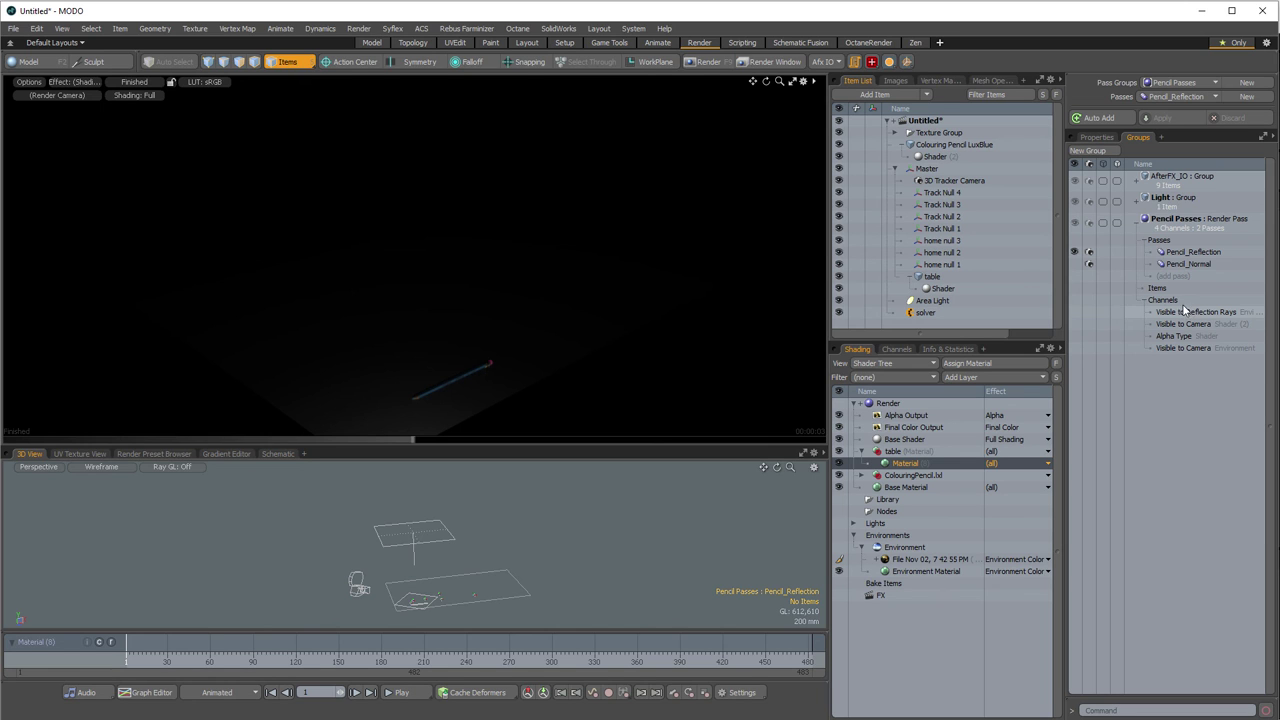
pyautogui.click(1163, 79)
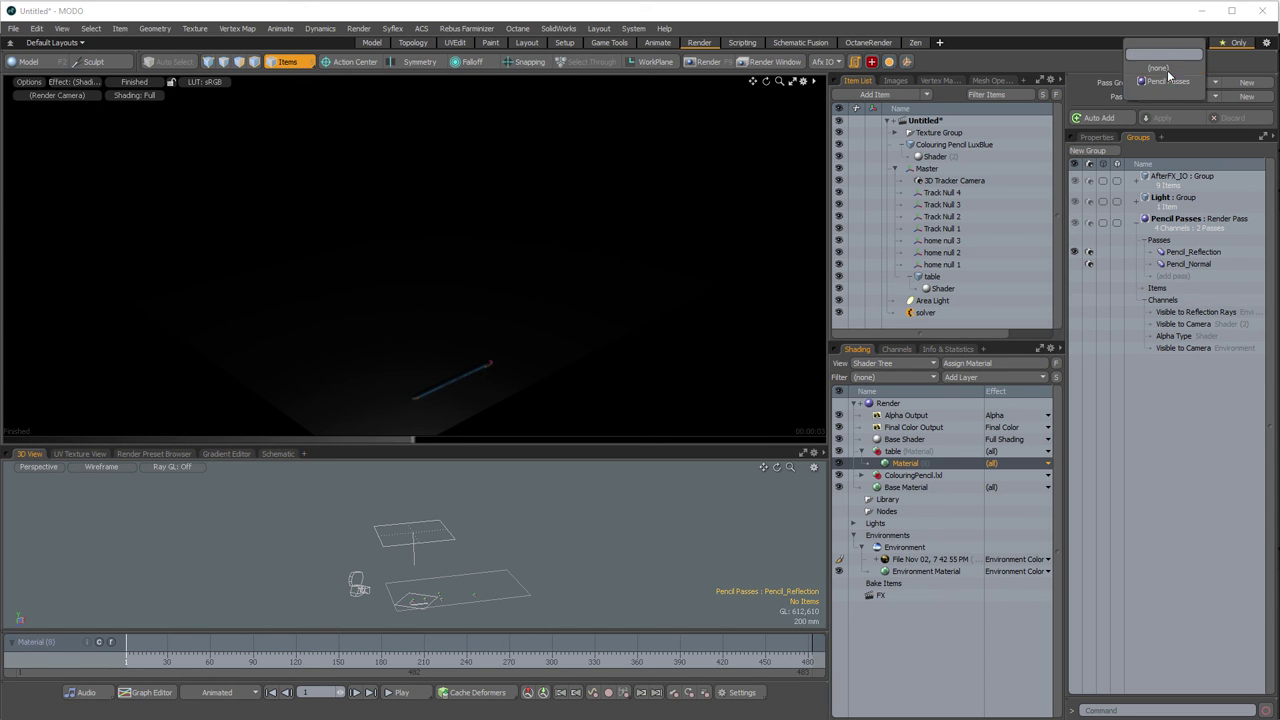
pyautogui.click(1166, 66)
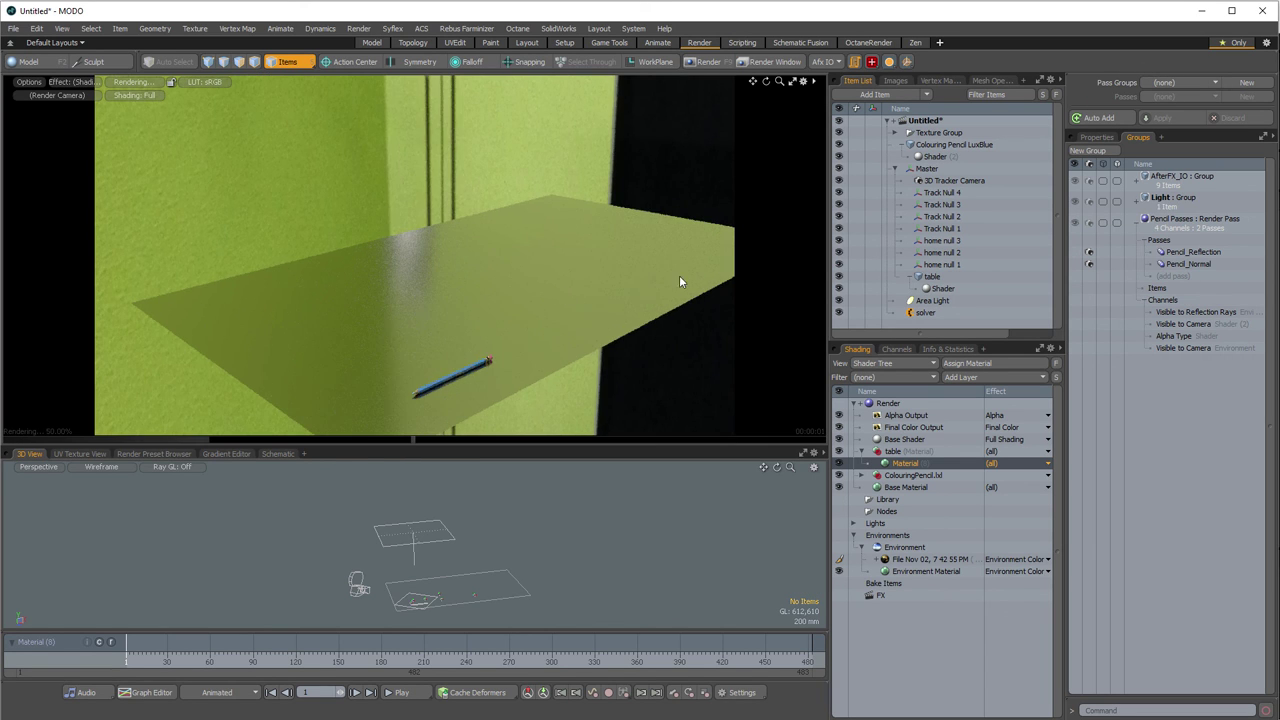
# - Try a Roughness of 30% on the table's material and settle on 25%
pyautogui.click(1100, 136)
pyautogui.click(1197, 270)
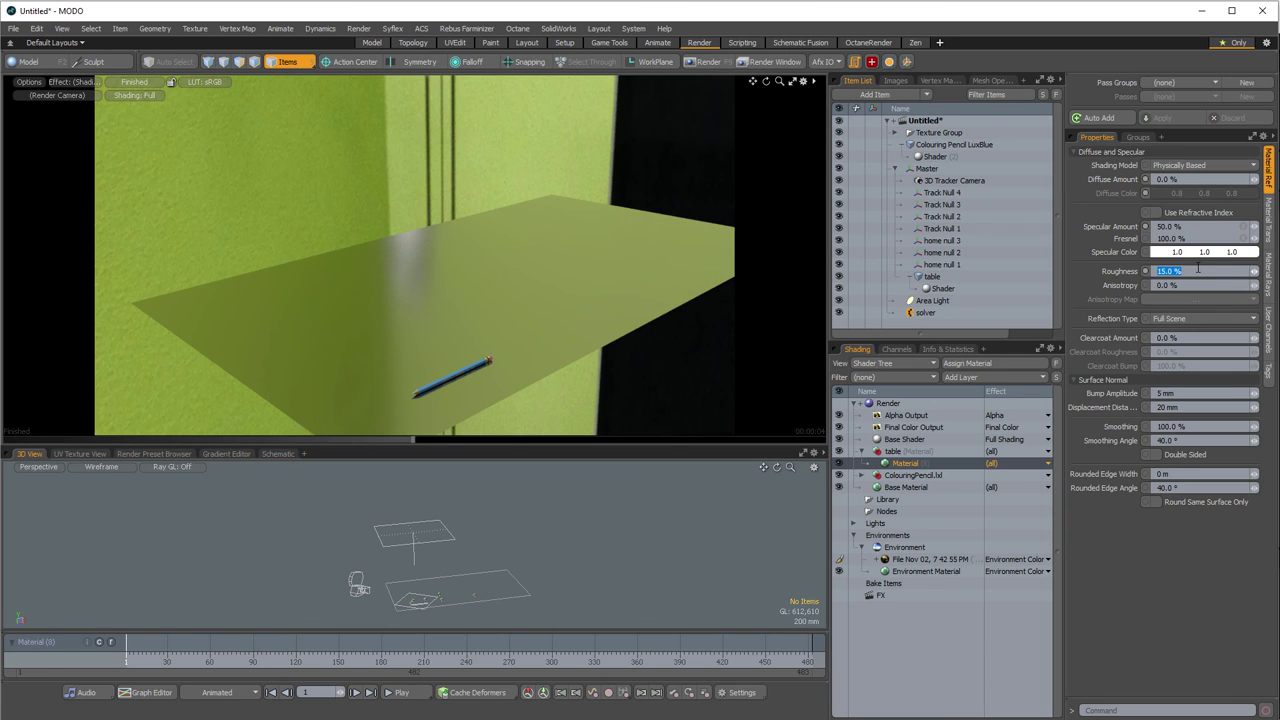
pyautogui.write('30')
pyautogui.press('Return')
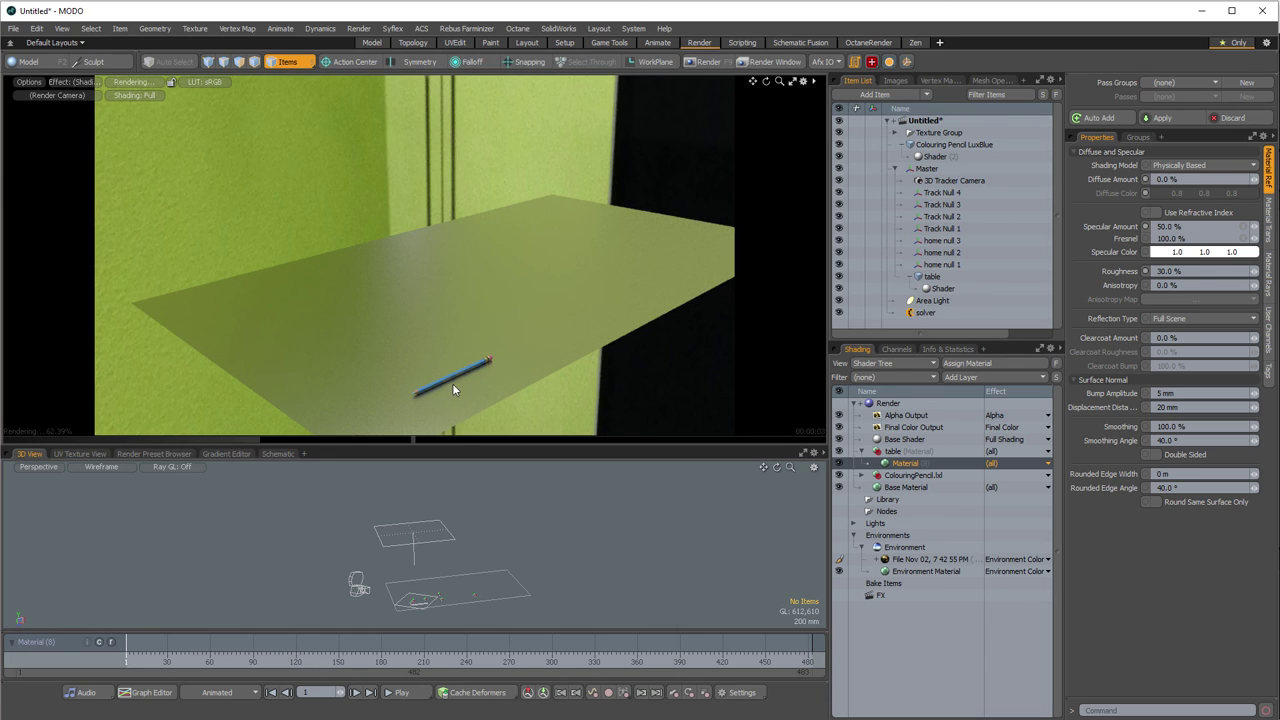
pyautogui.click(1196, 269)
pyautogui.write('25')
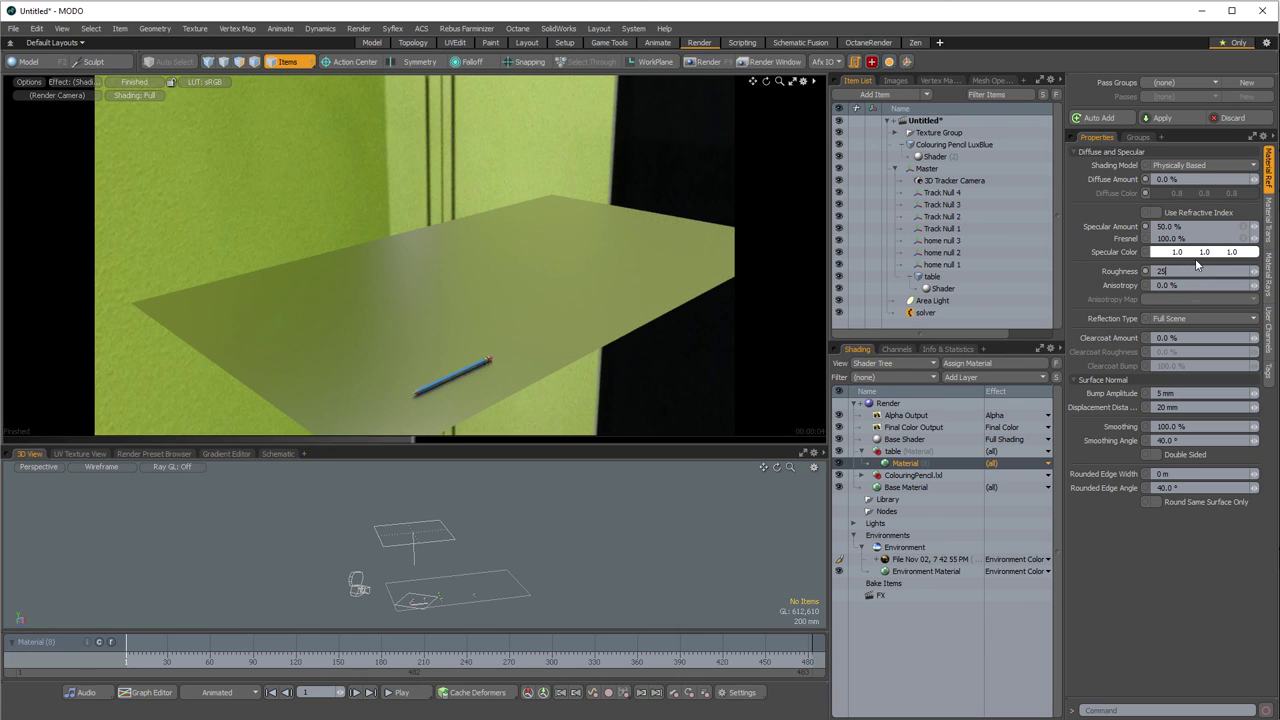
pyautogui.press('Return')
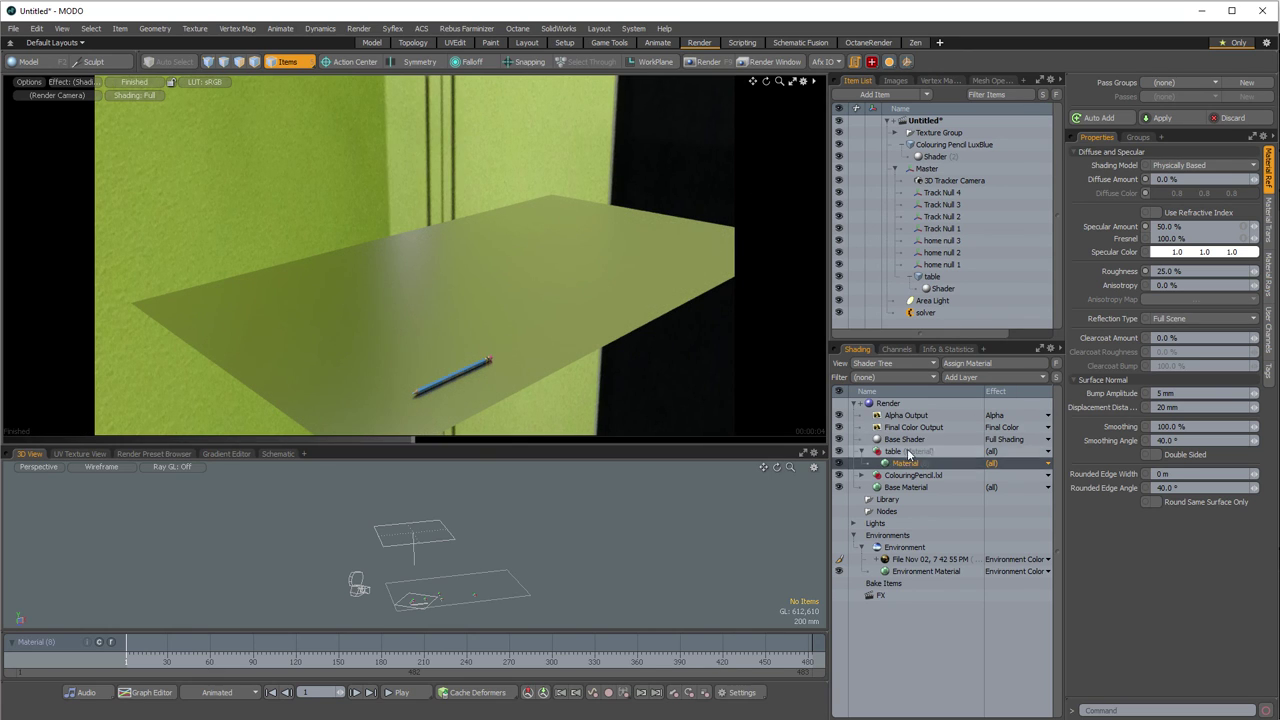
# - Link the table's shader to the Light group and set the light linking mode to Include
pyautogui.click(946, 289)
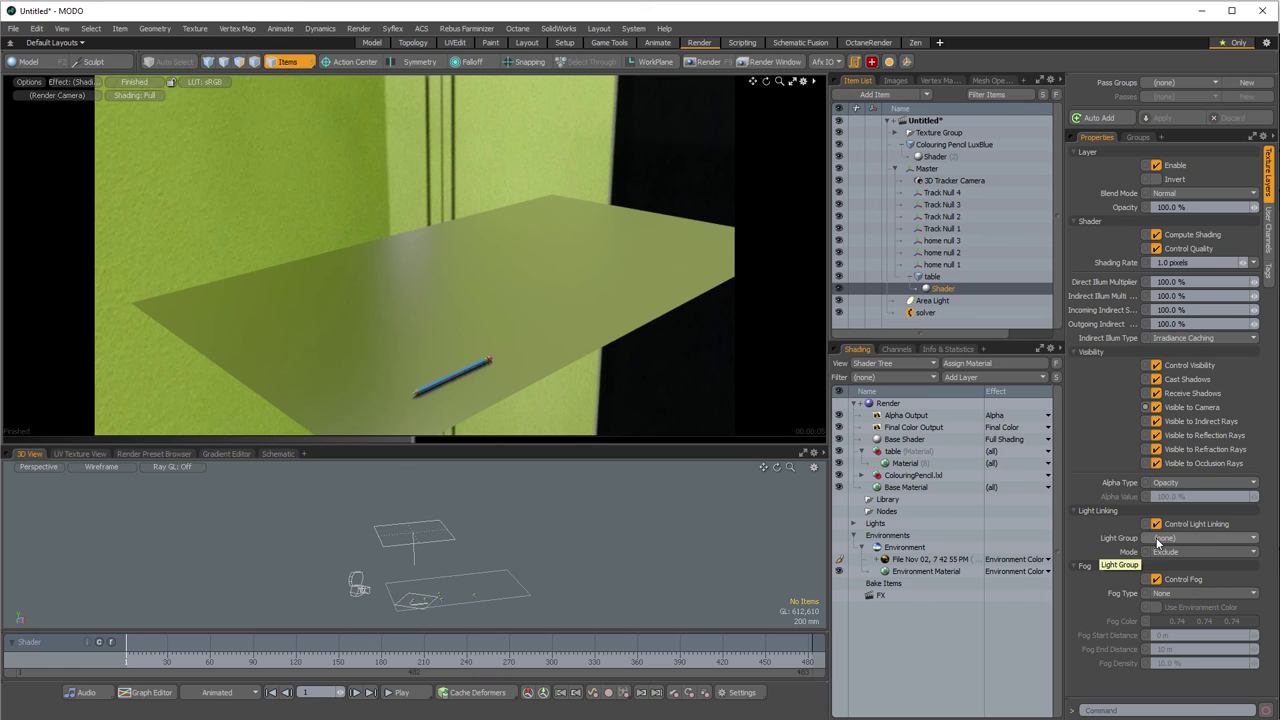
pyautogui.click(1165, 539)
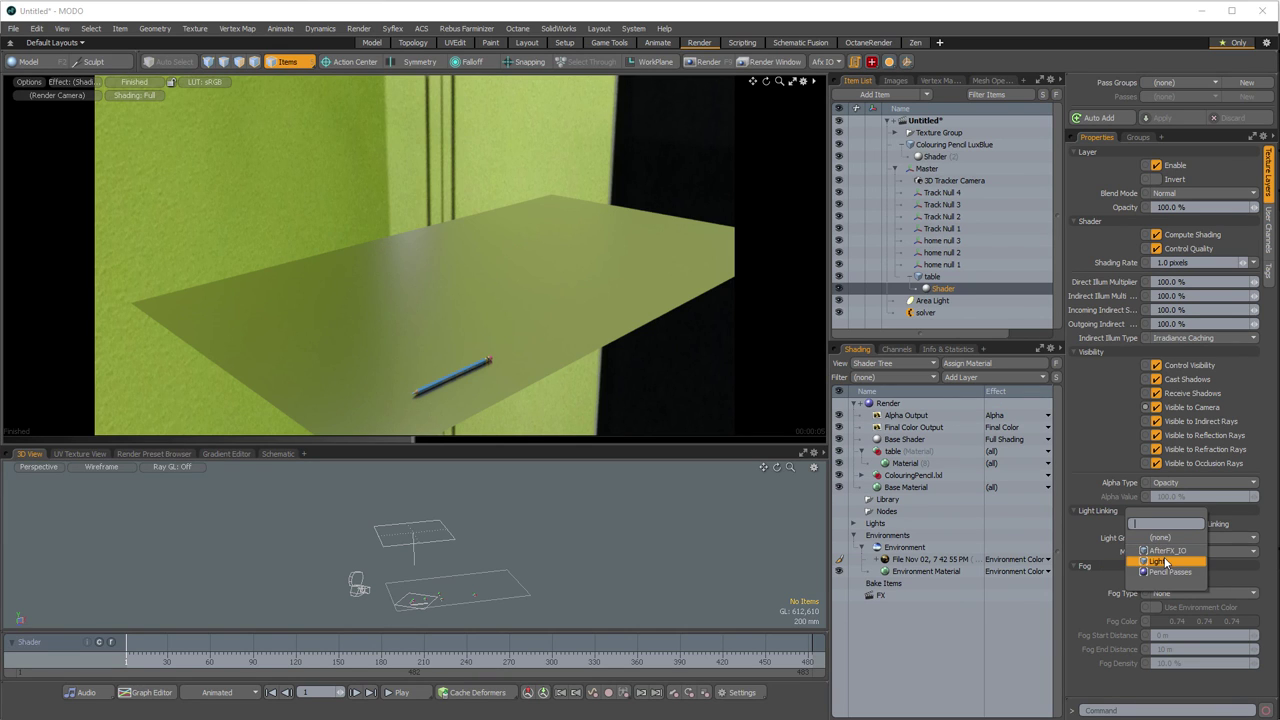
pyautogui.click(1160, 562)
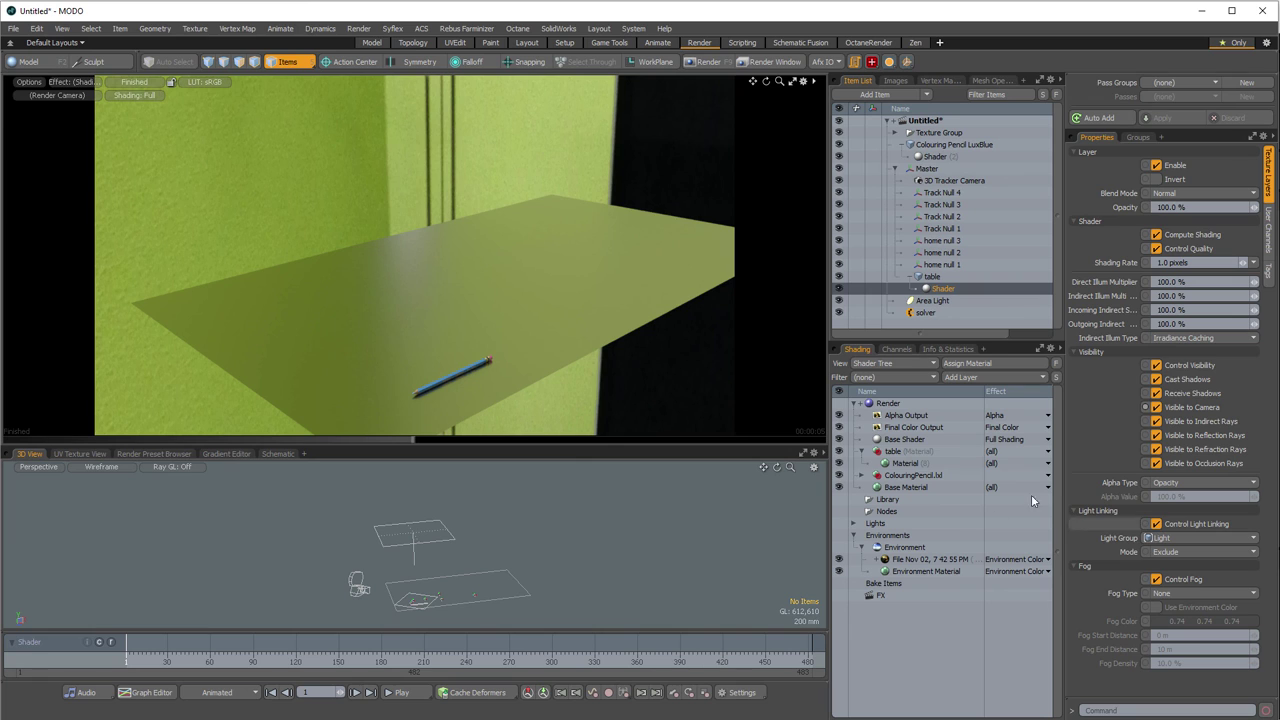
pyautogui.click(1200, 552)
pyautogui.click(1170, 542)
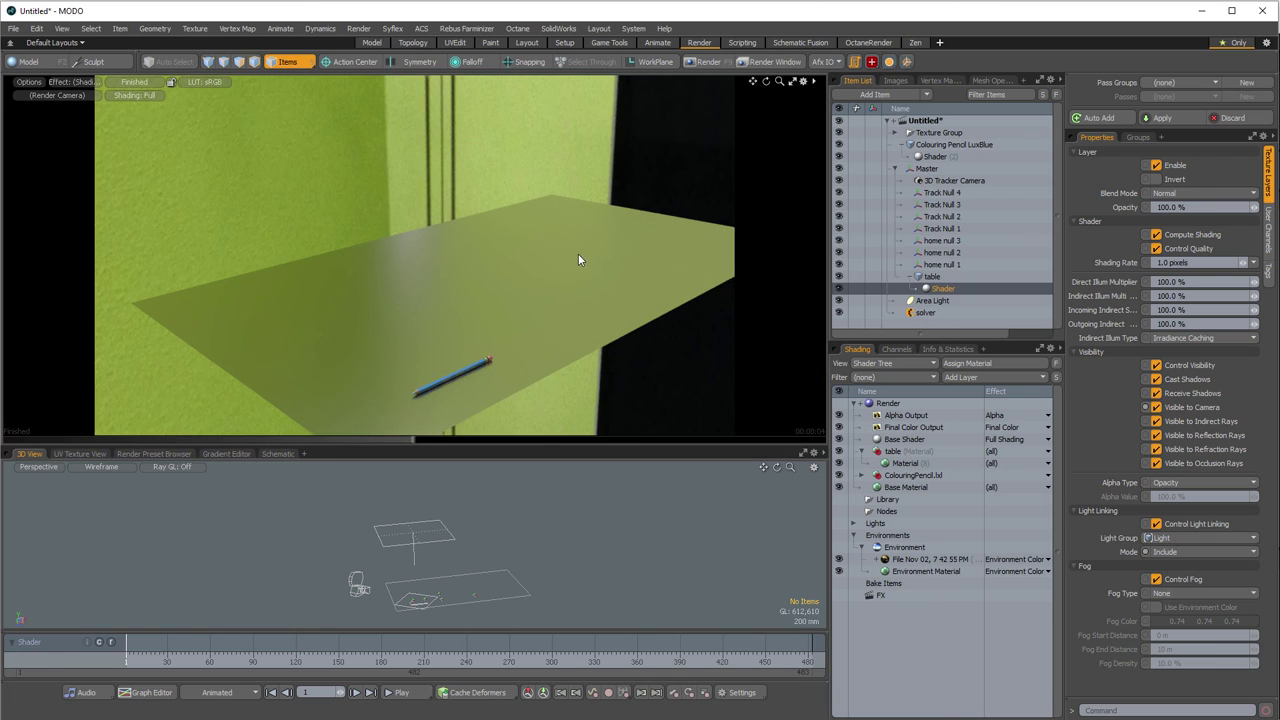
# - Activate the Pencil Passes group and make Pencil_Reflection the current pass
pyautogui.click(1172, 80)
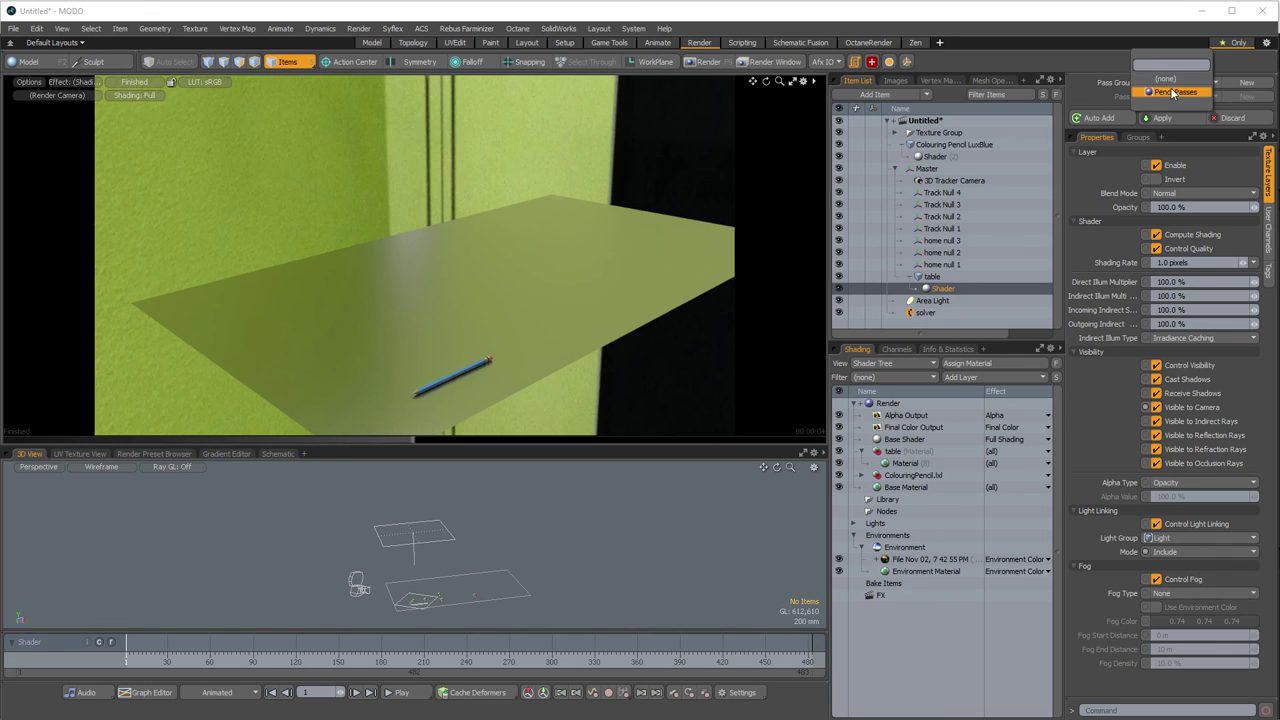
pyautogui.click(1170, 90)
pyautogui.click(1168, 95)
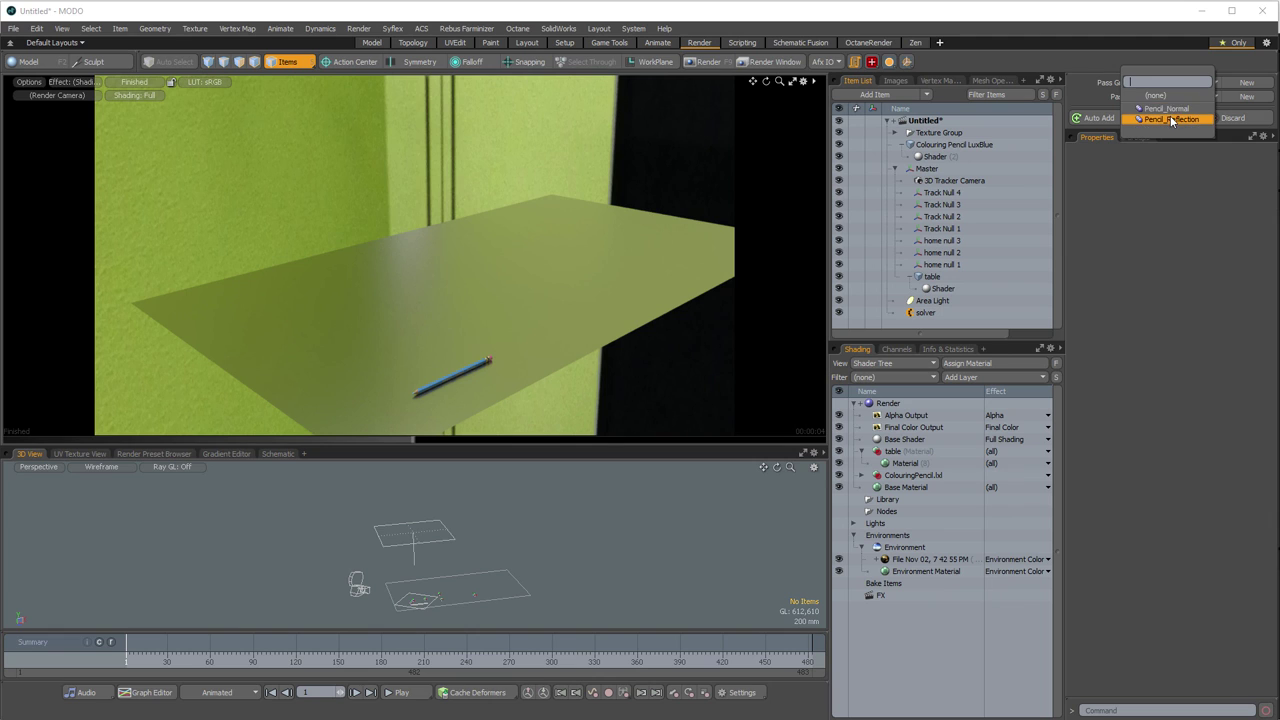
pyautogui.click(1172, 116)
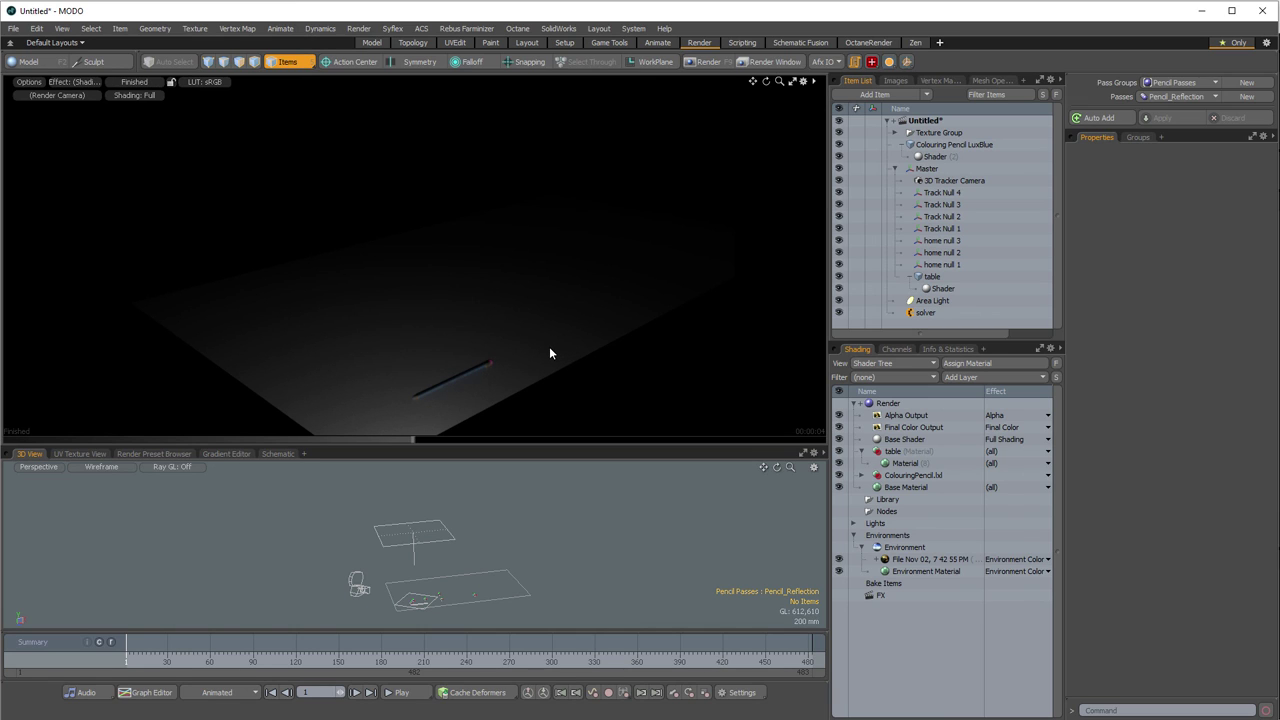
# - Add the table shader's Light Linking Mode channel to the channels of the Pencil Passes group
pyautogui.click(945, 289)
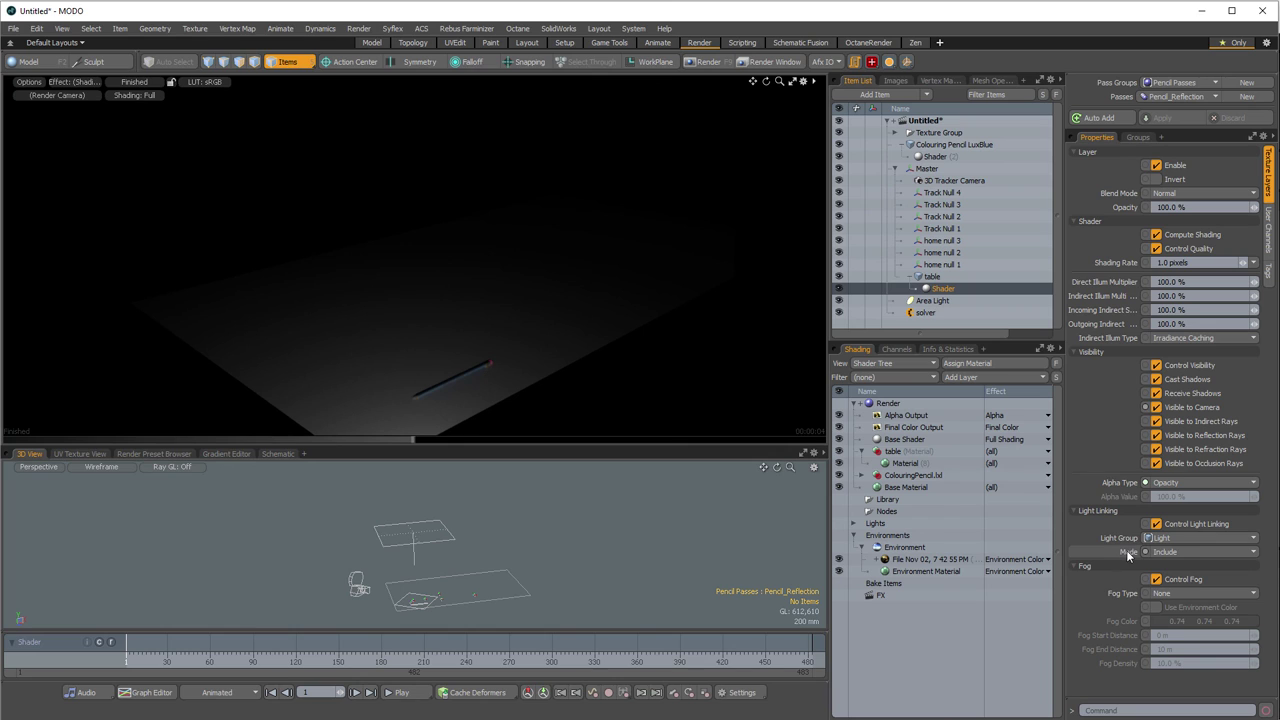
pyautogui.click(1140, 137)
pyautogui.click(896, 349)
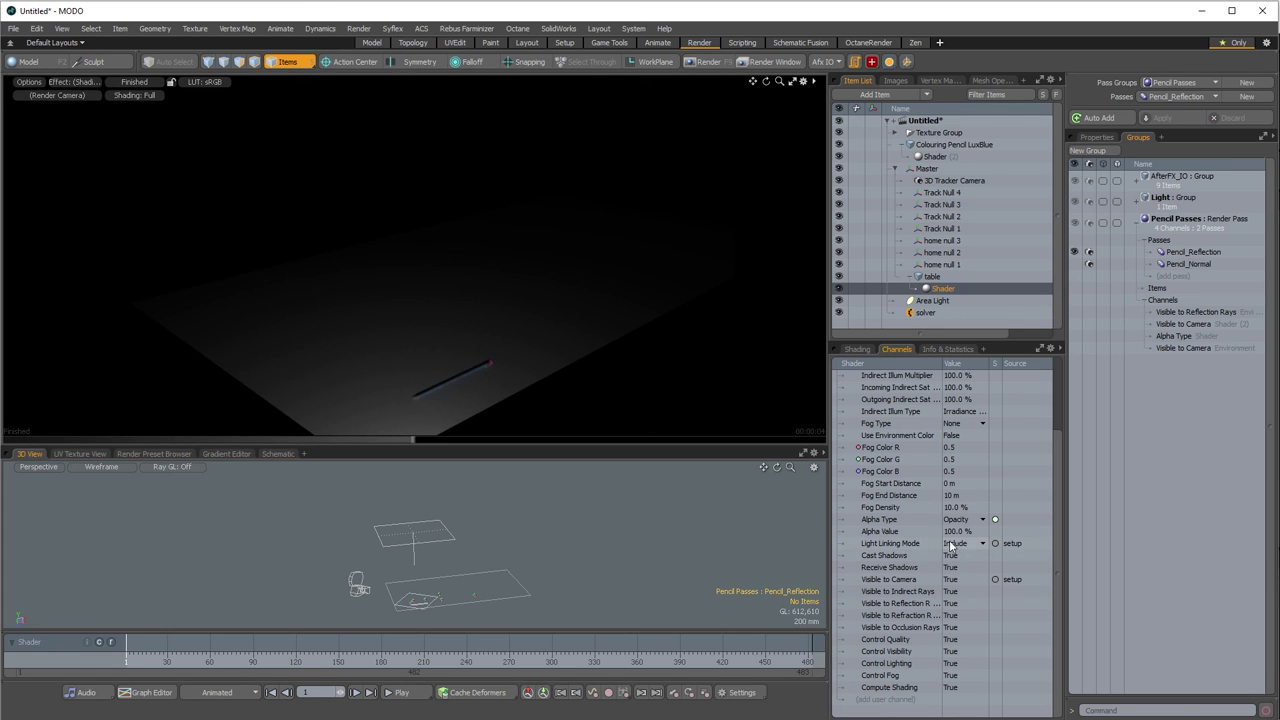
pyautogui.moveTo(940, 543)
pyautogui.mouseDown()
pyautogui.moveTo(1160, 338)
pyautogui.moveTo(1177, 305)
pyautogui.mouseUp()
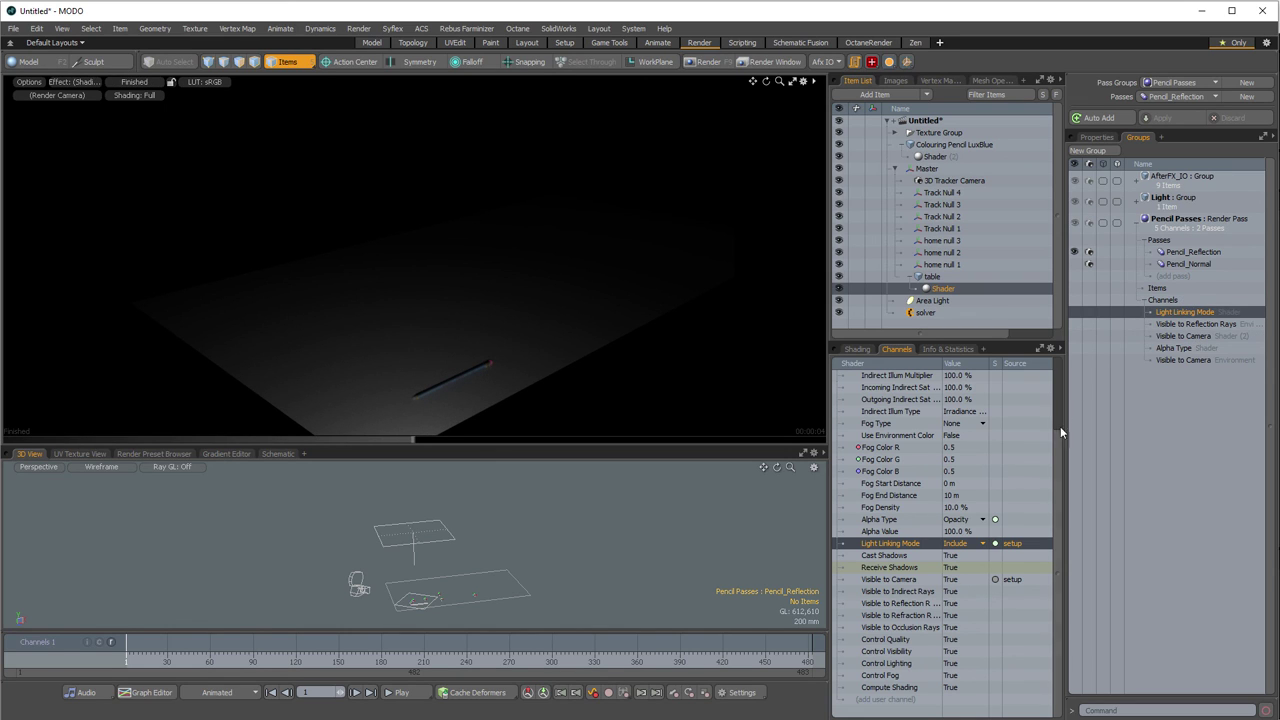
# - Set the table shader's Light Linking Mode to Exclude and apply the edit to the Pencil_Reflection pass
pyautogui.click(975, 543)
pyautogui.click(965, 556)
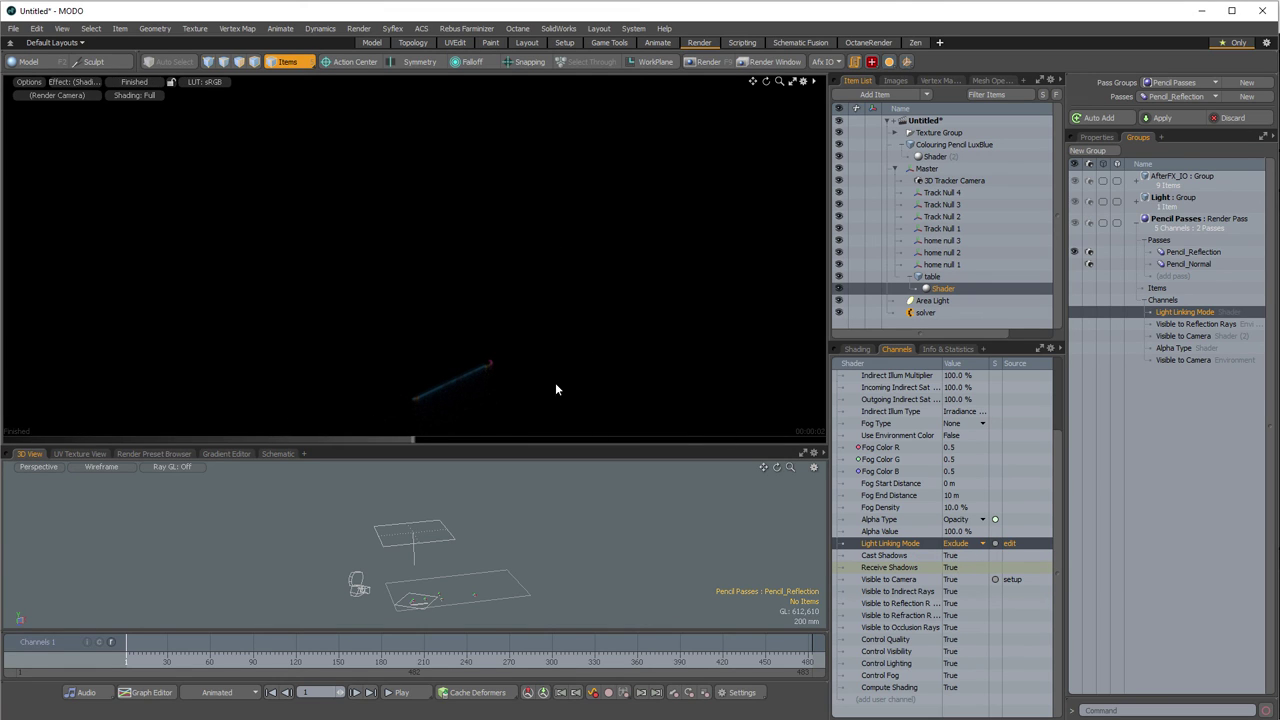
pyautogui.click(1163, 118)
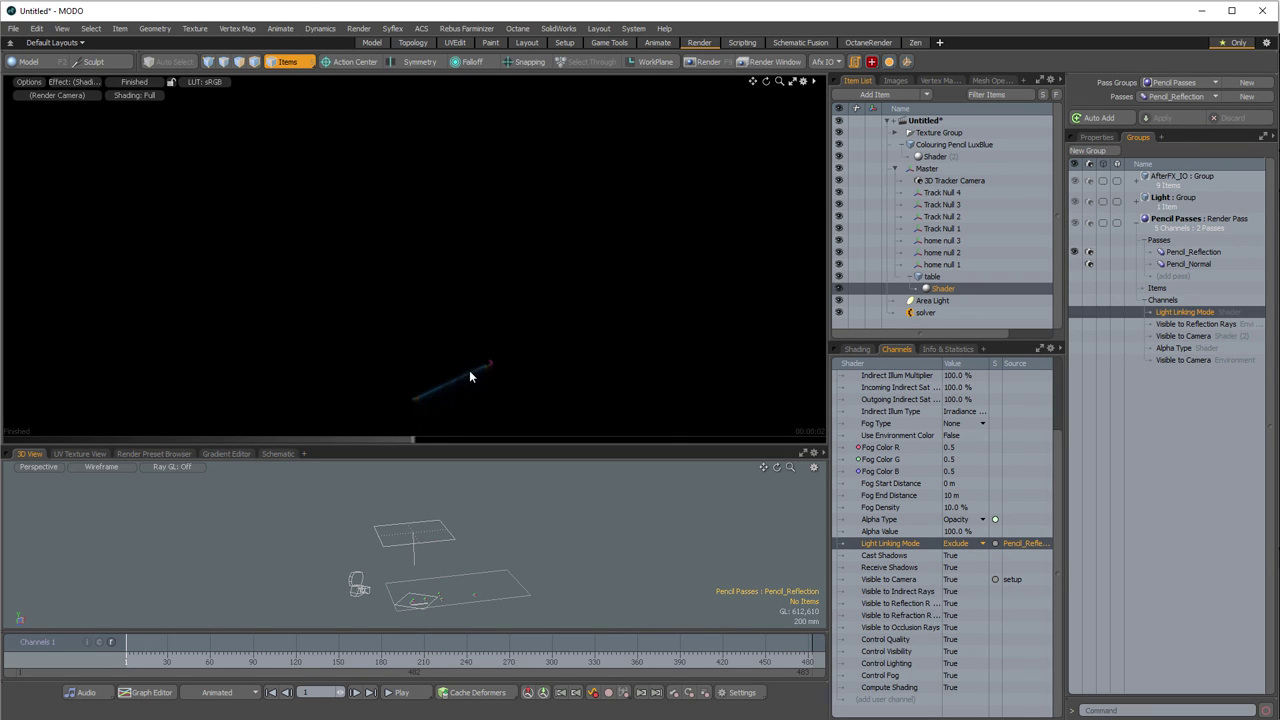
# - Preview the Pencil_Normal pass as Alpha Output and as shading, and return to the Pencil_Reflection pass
pyautogui.click(1076, 263)
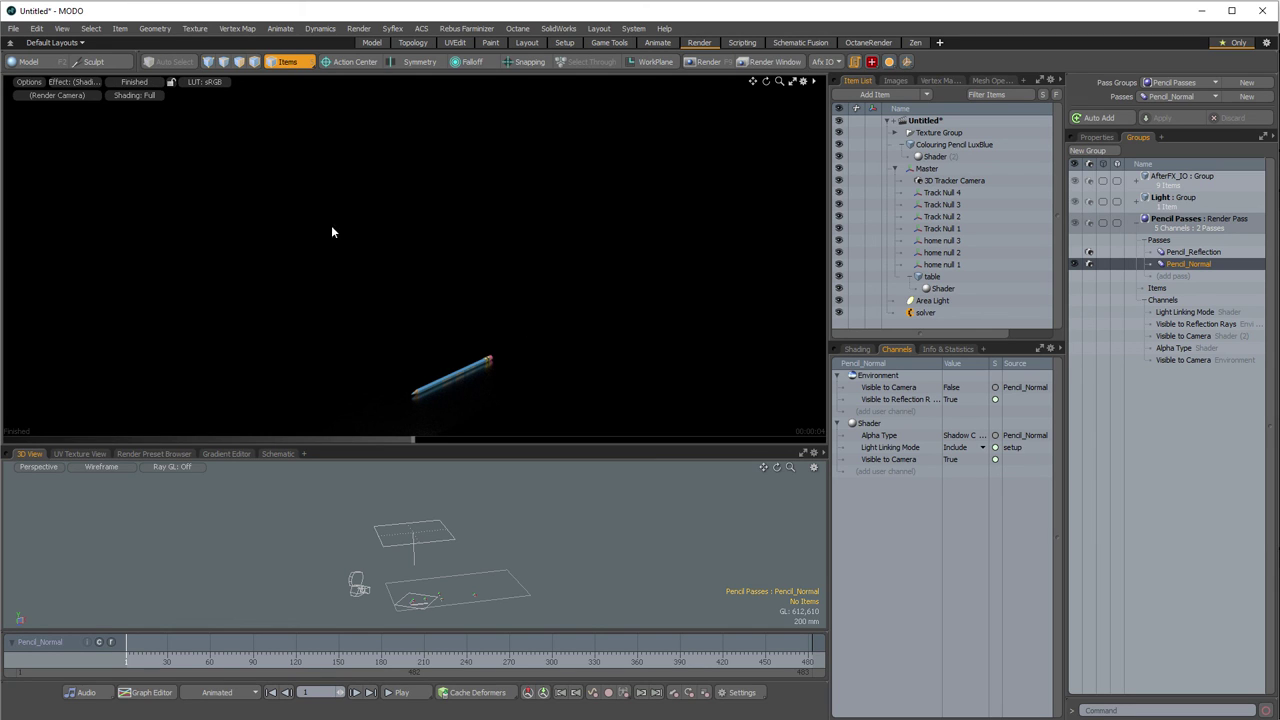
pyautogui.click(66, 81)
pyautogui.click(80, 131)
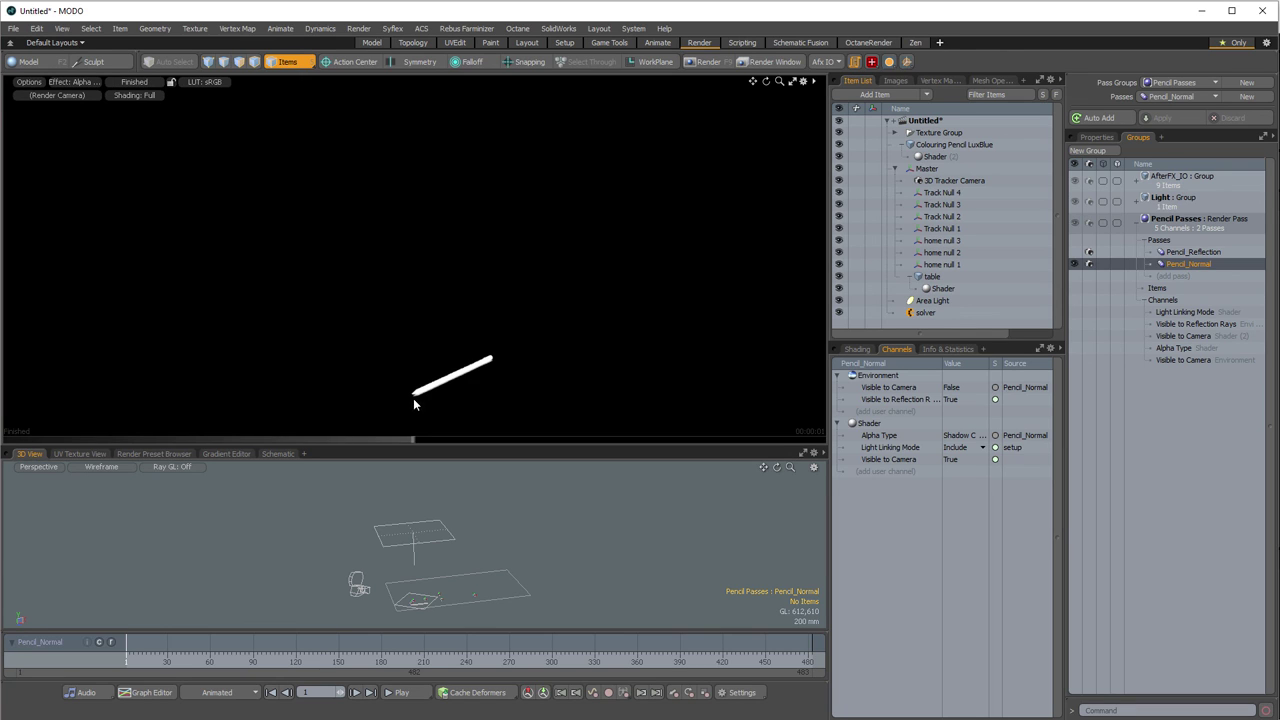
pyautogui.click(89, 80)
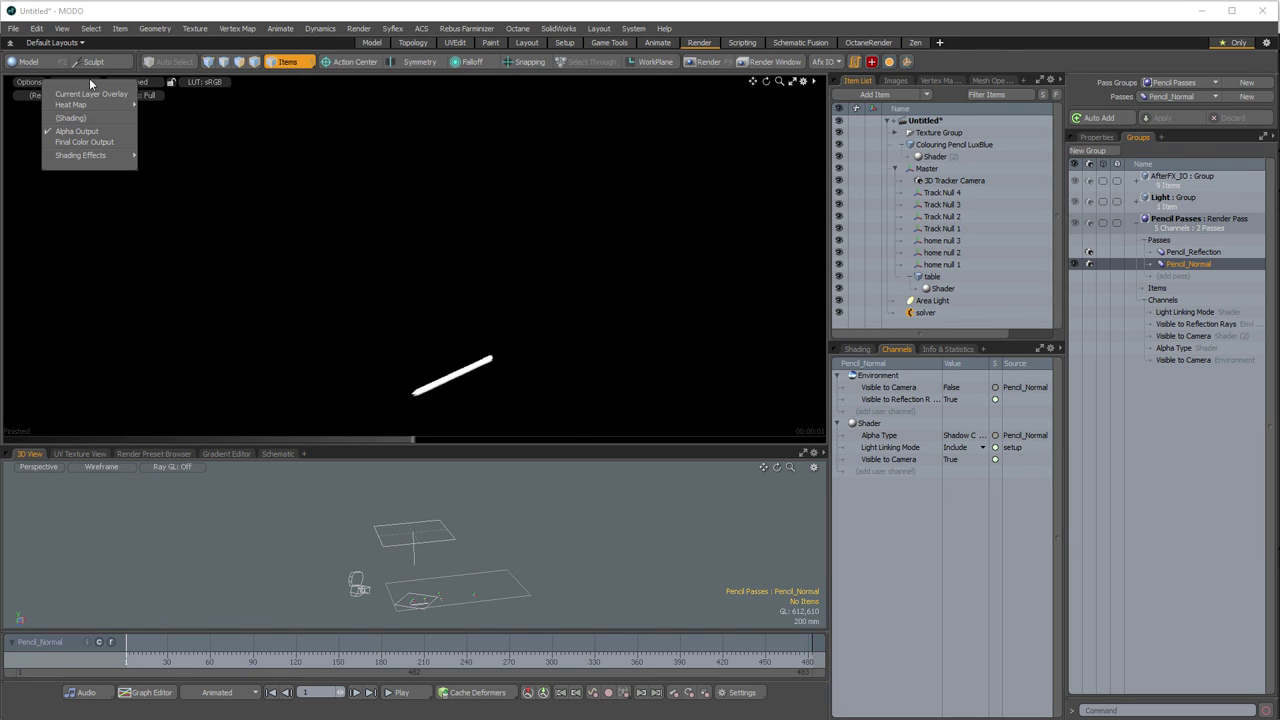
pyautogui.click(92, 119)
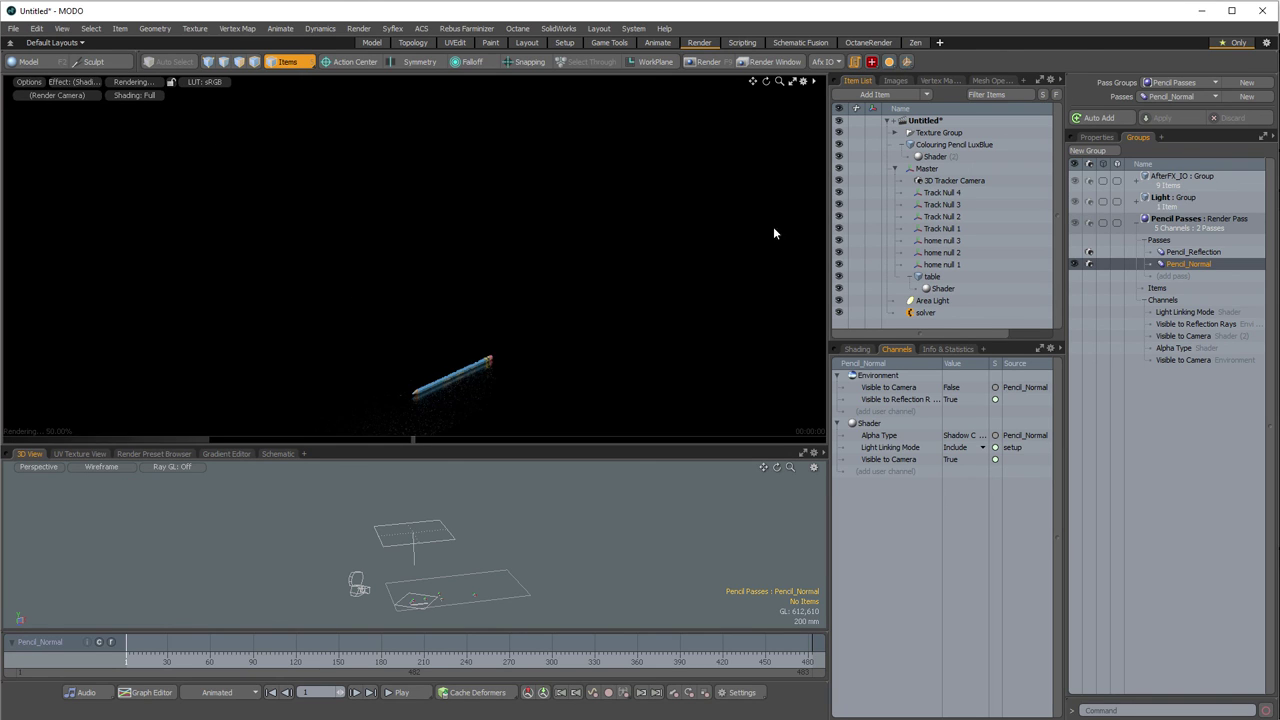
pyautogui.click(1089, 252)
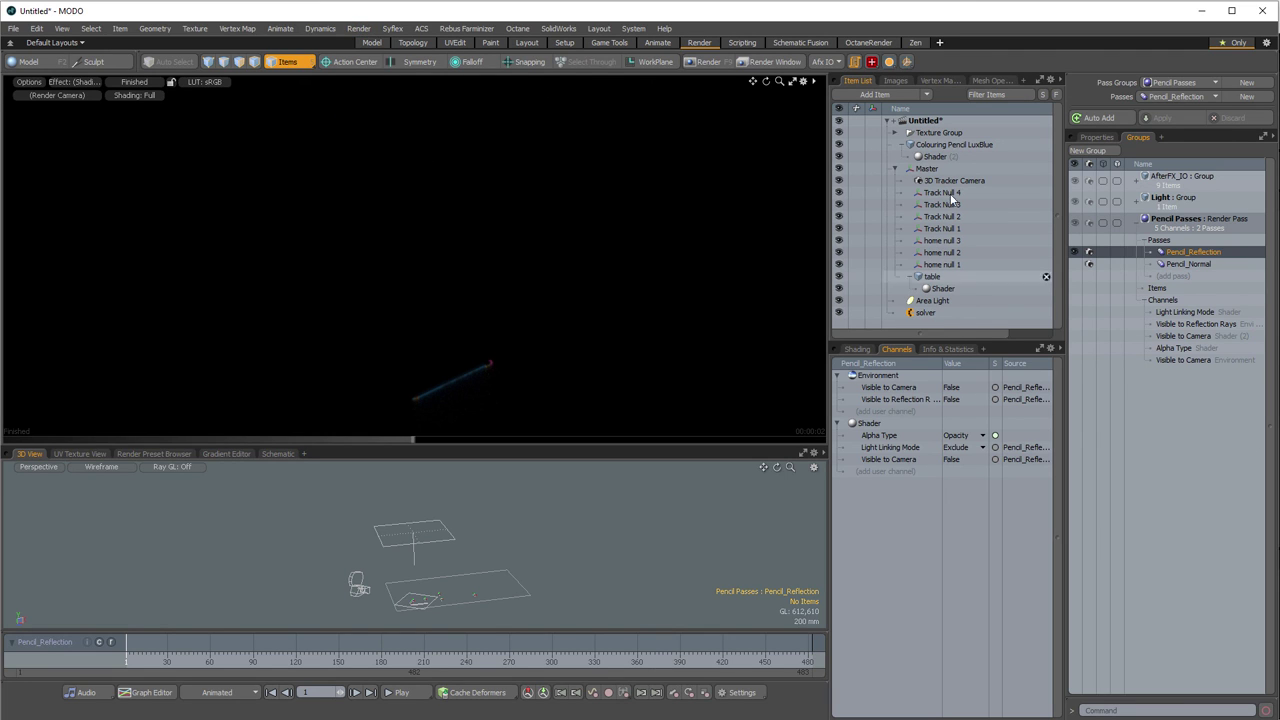
# - Set the Output Pattern of the Render item to [<pass>]<FFFF>
pyautogui.click(856, 349)
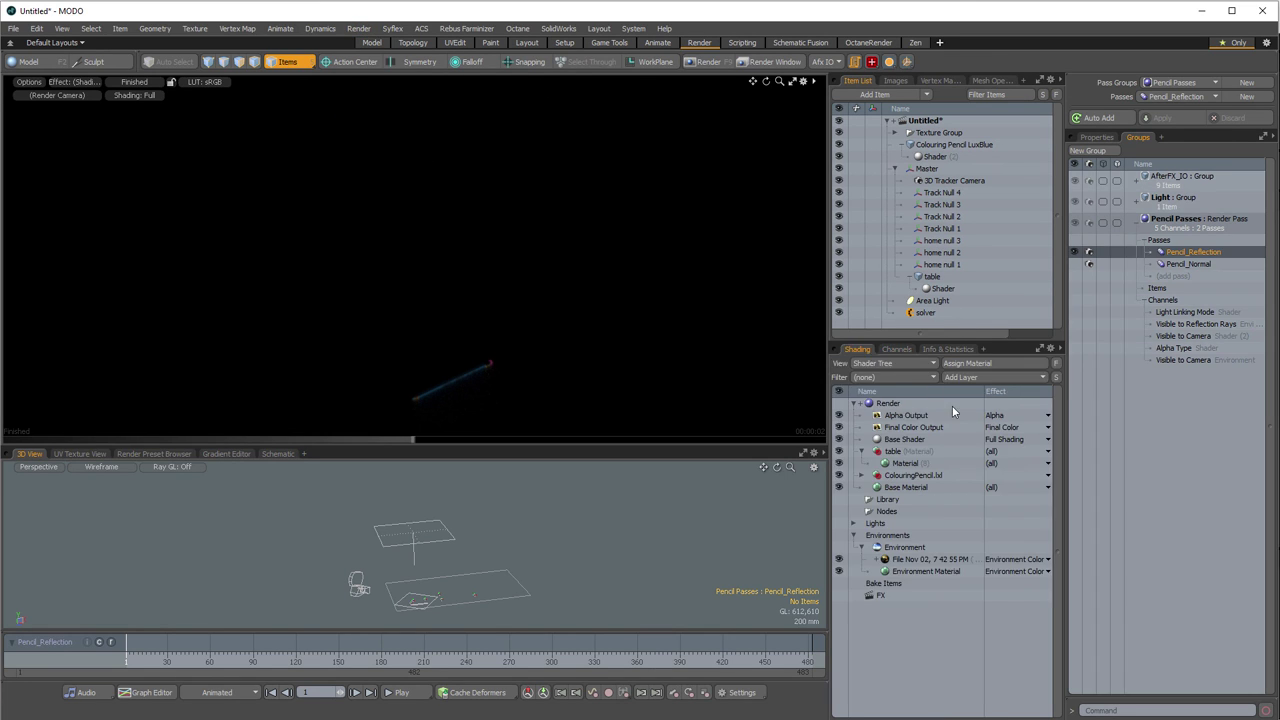
pyautogui.click(927, 404)
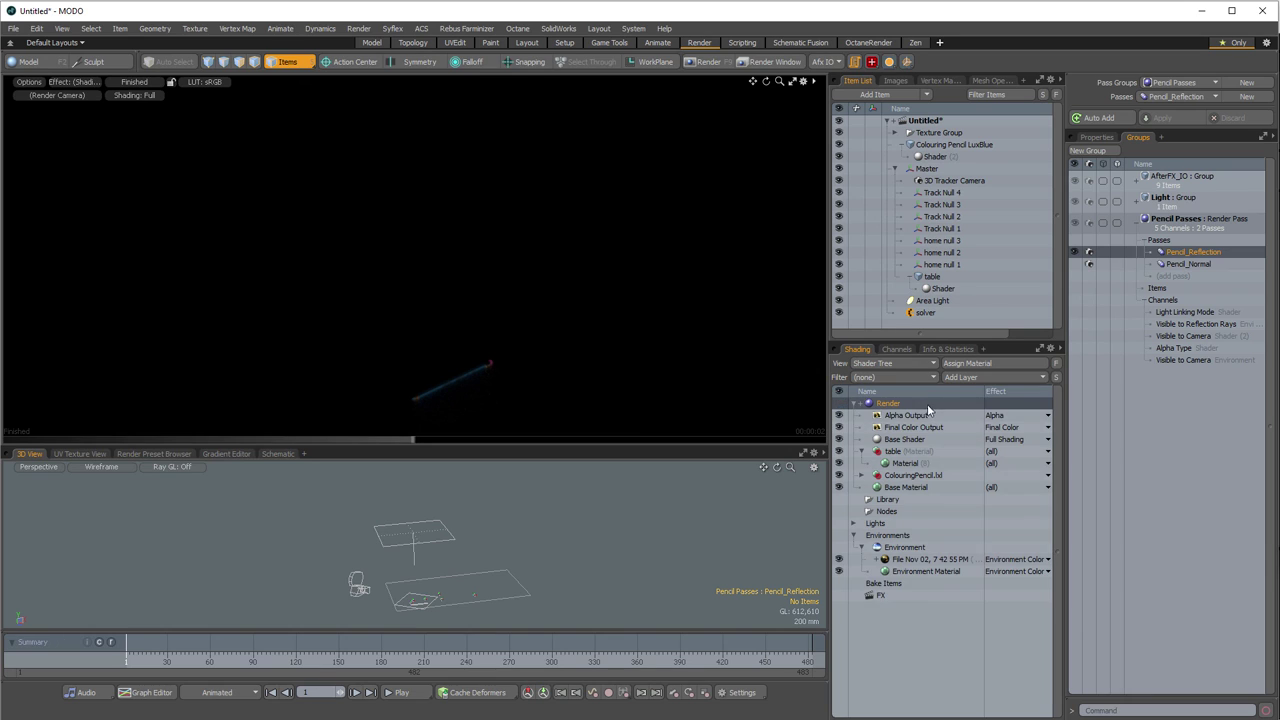
pyautogui.click(1100, 137)
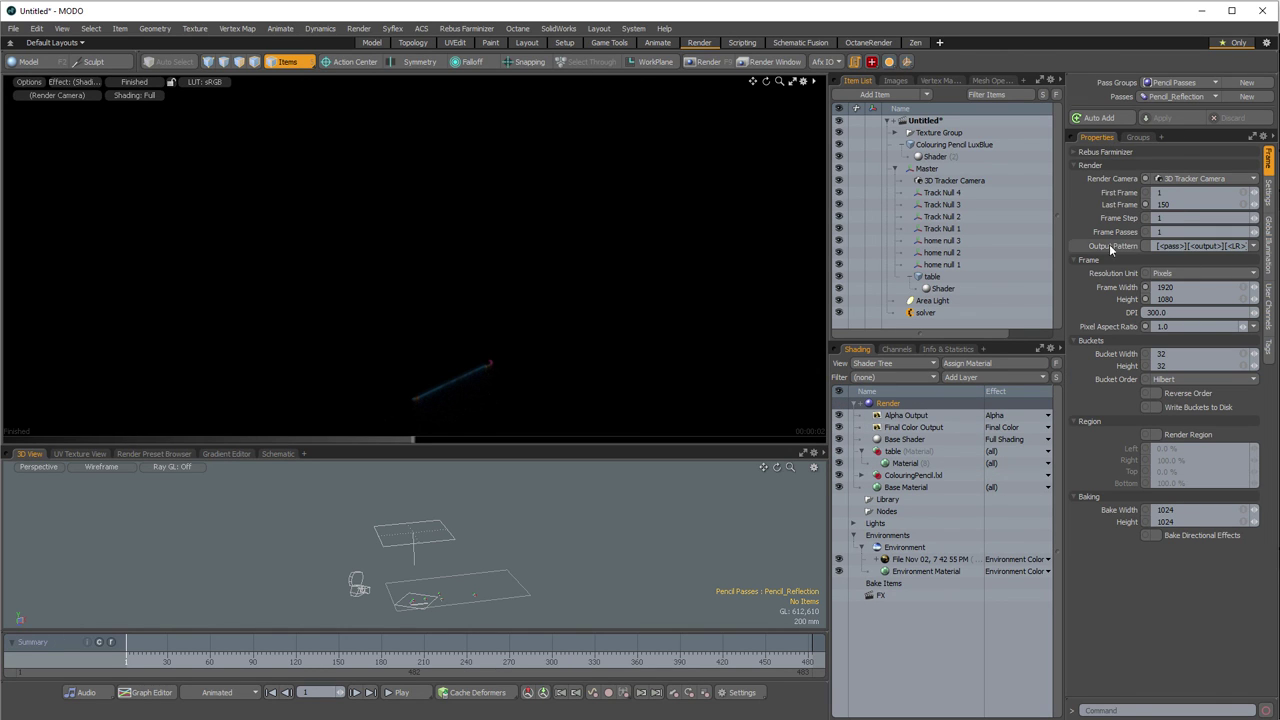
pyautogui.click(1253, 247)
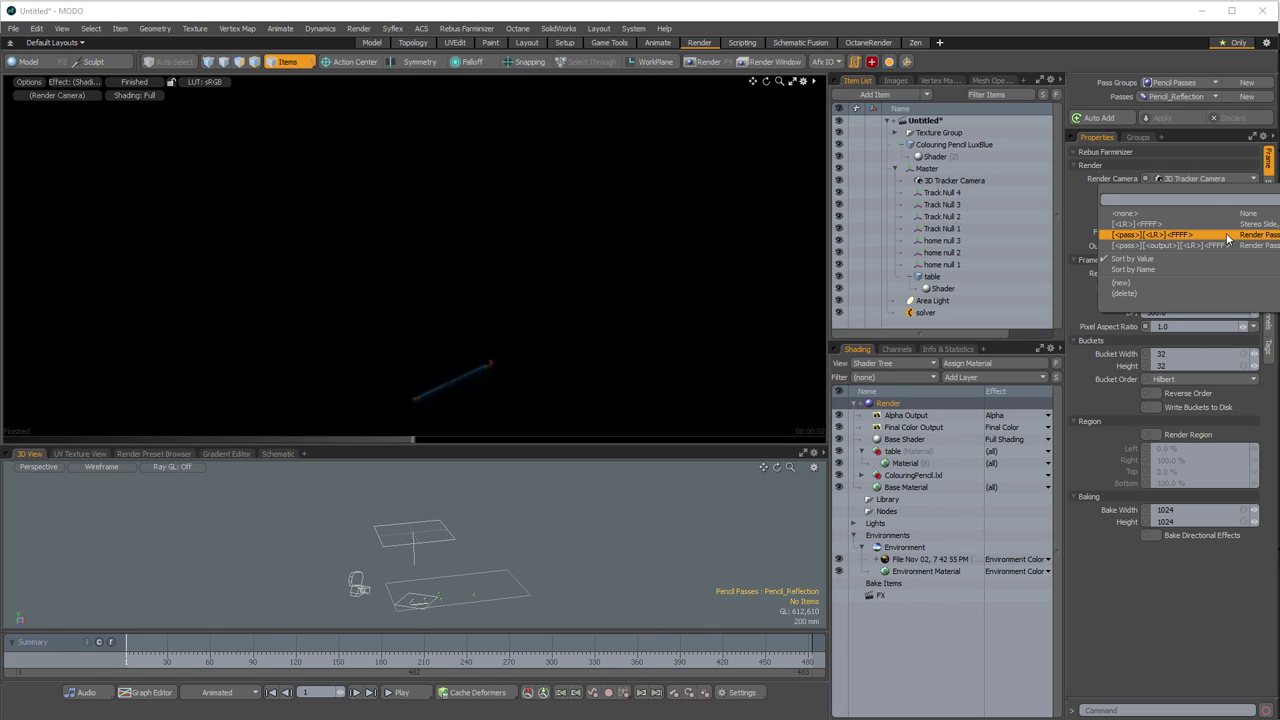
pyautogui.click(1228, 237)
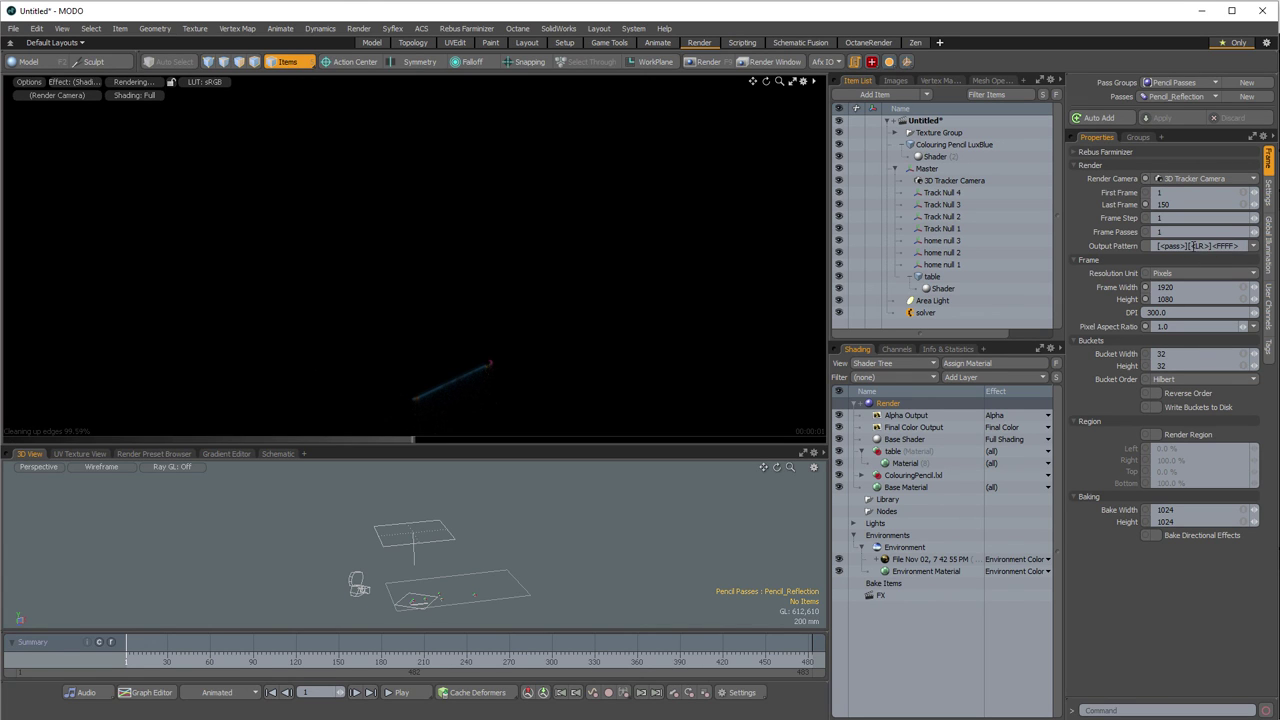
pyautogui.doubleClick(1198, 246)
pyautogui.press('BackSpace')
pyautogui.press('Return')
# - Open the Render Animation settings for frames 1 to 150, choose Pencil Passes as the render pass group, and cancel
pyautogui.click(359, 29)
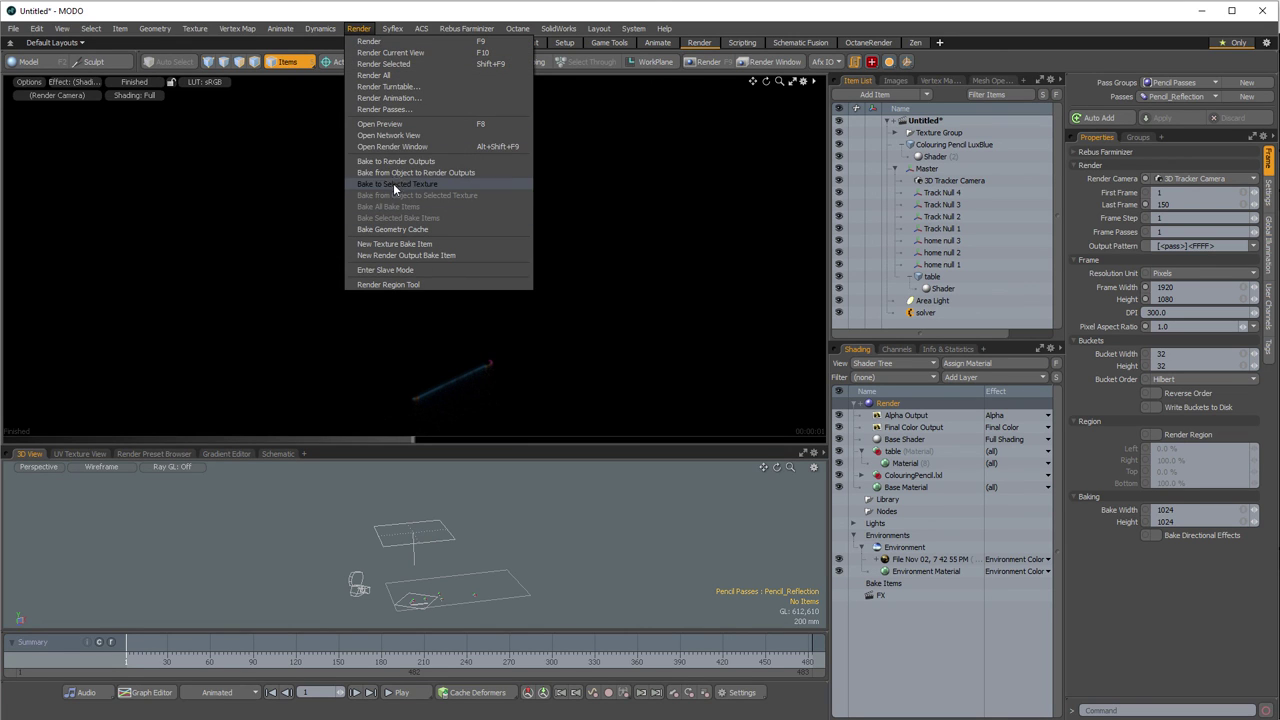
pyautogui.press('Escape')
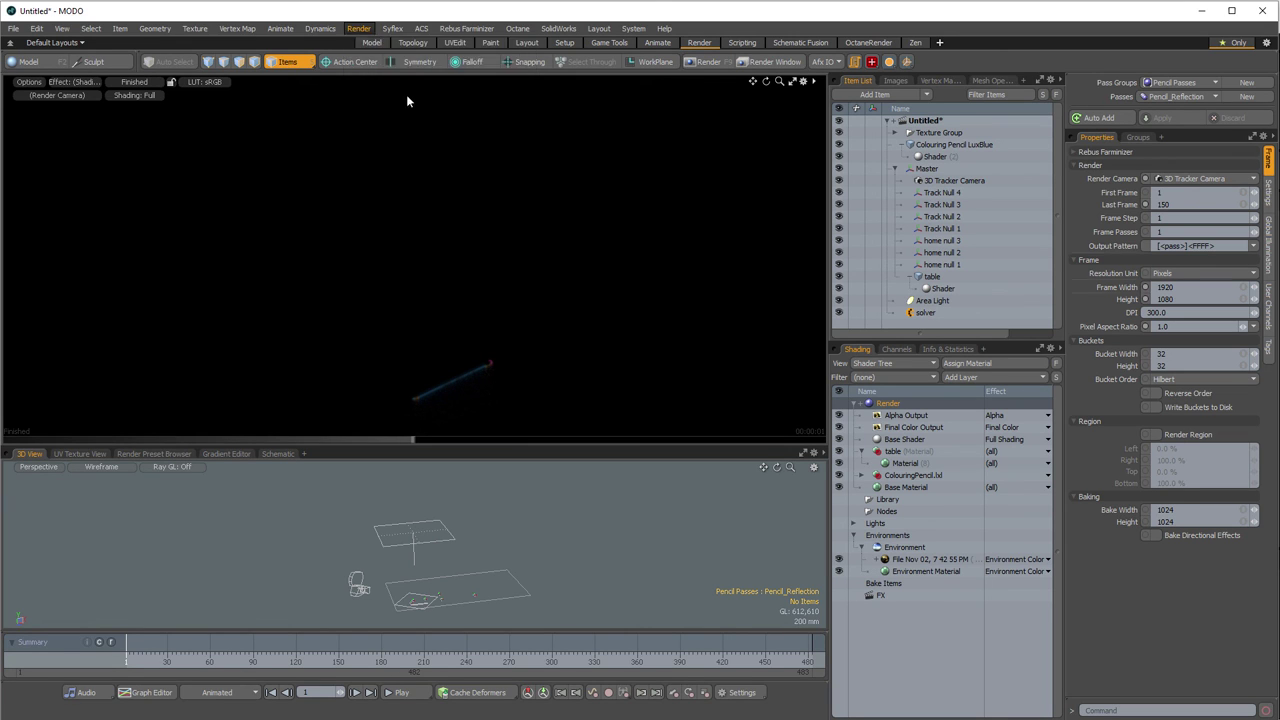
pyautogui.click(606, 389)
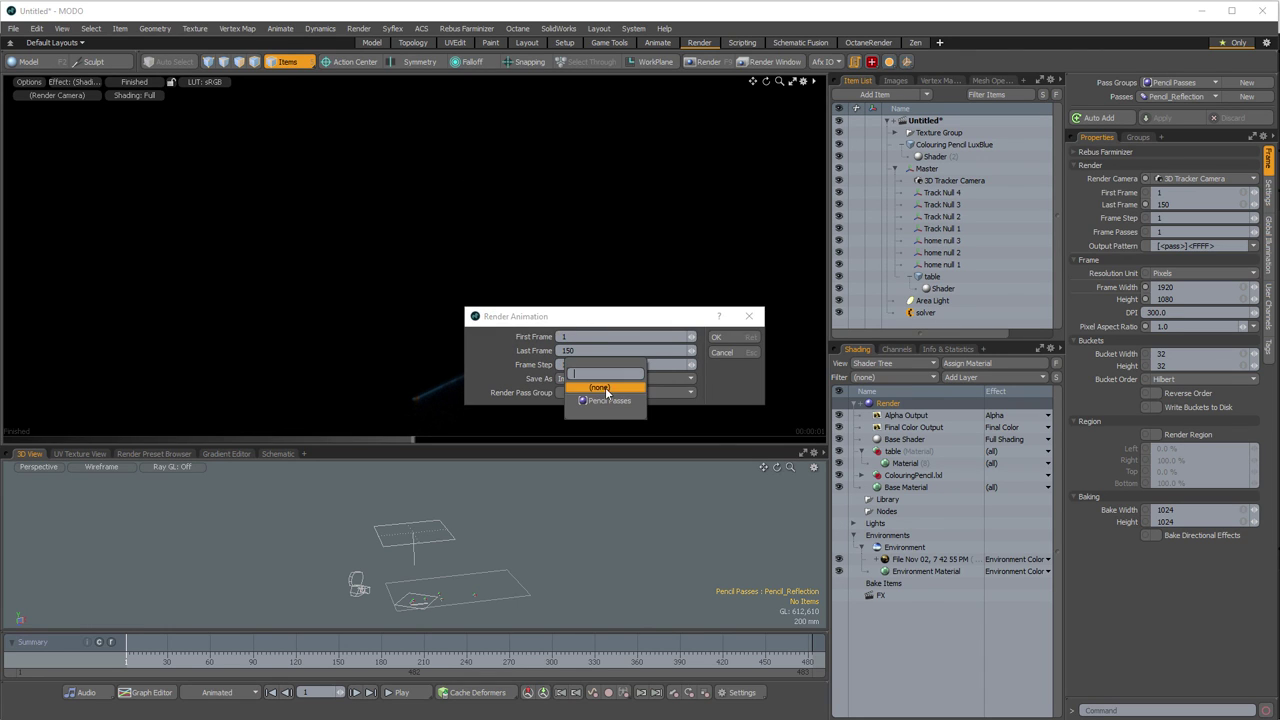
pyautogui.click(608, 401)
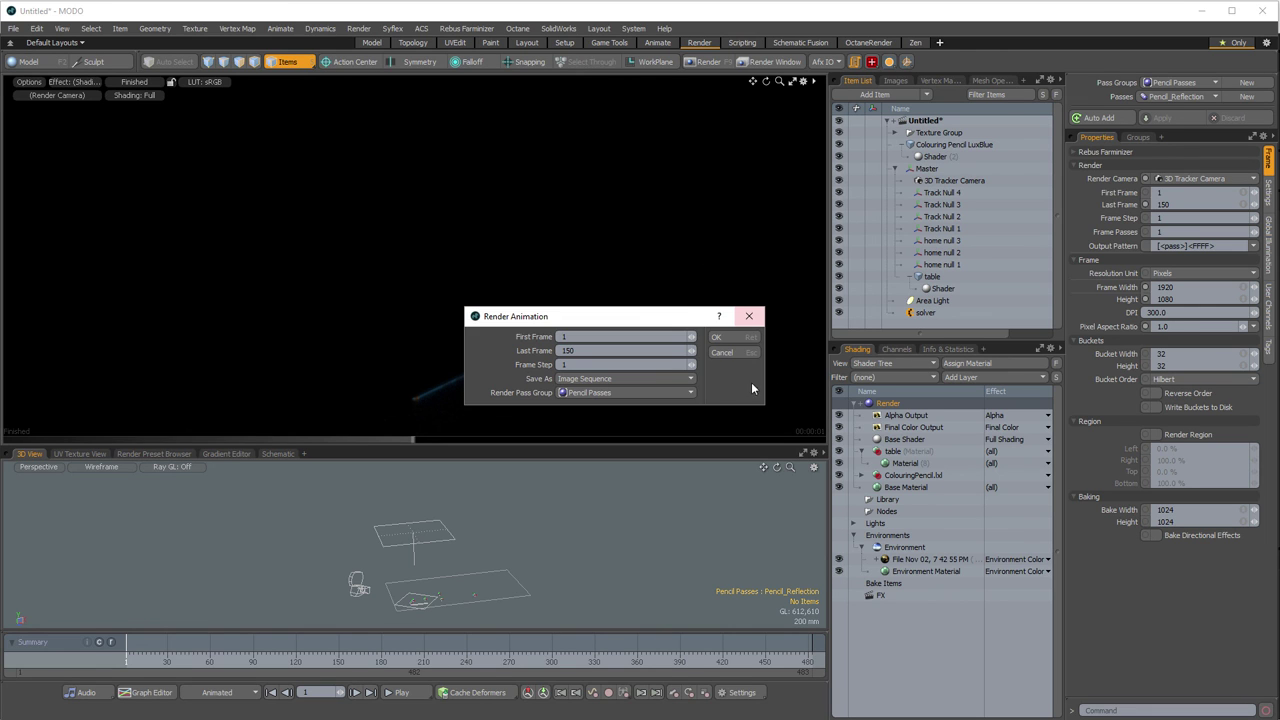
pyautogui.click(724, 351)
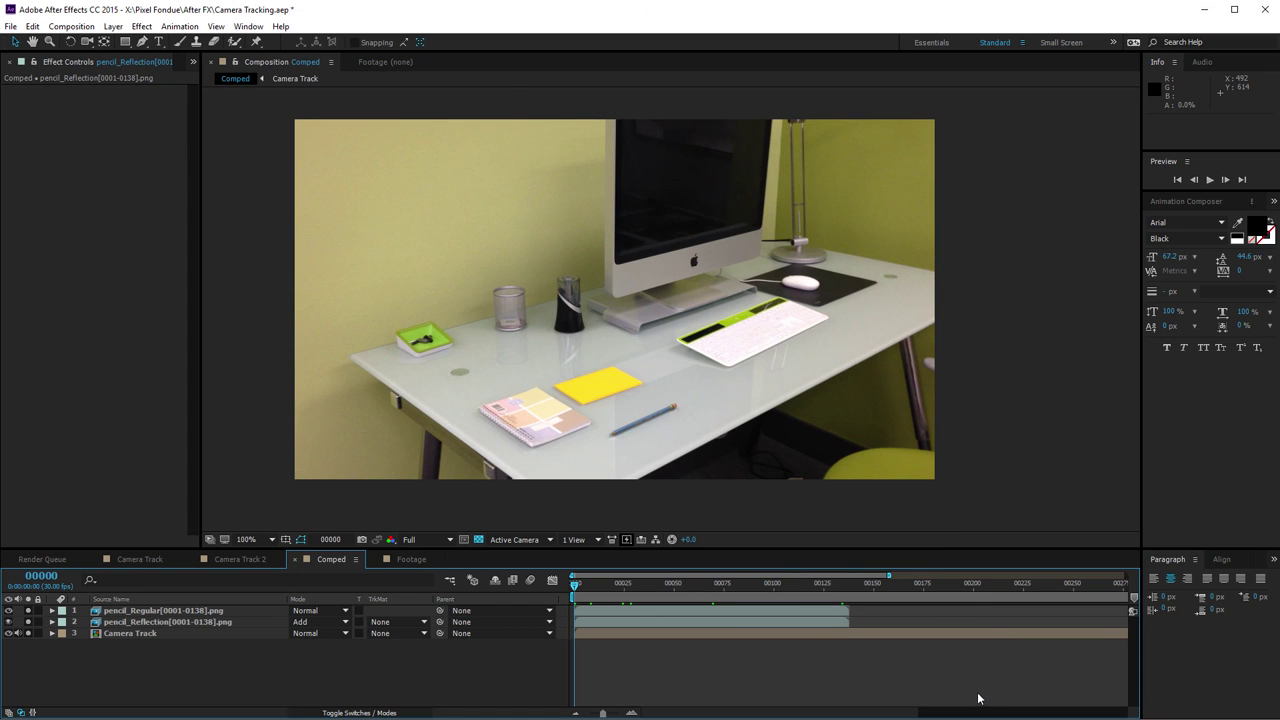
# - Switch to After Effects and isolate the pencil_Regular layer in the Comped composition to inspect the pencil and its shadow up close
pyautogui.press('.')
pyautogui.press('.')
pyautogui.press('.')
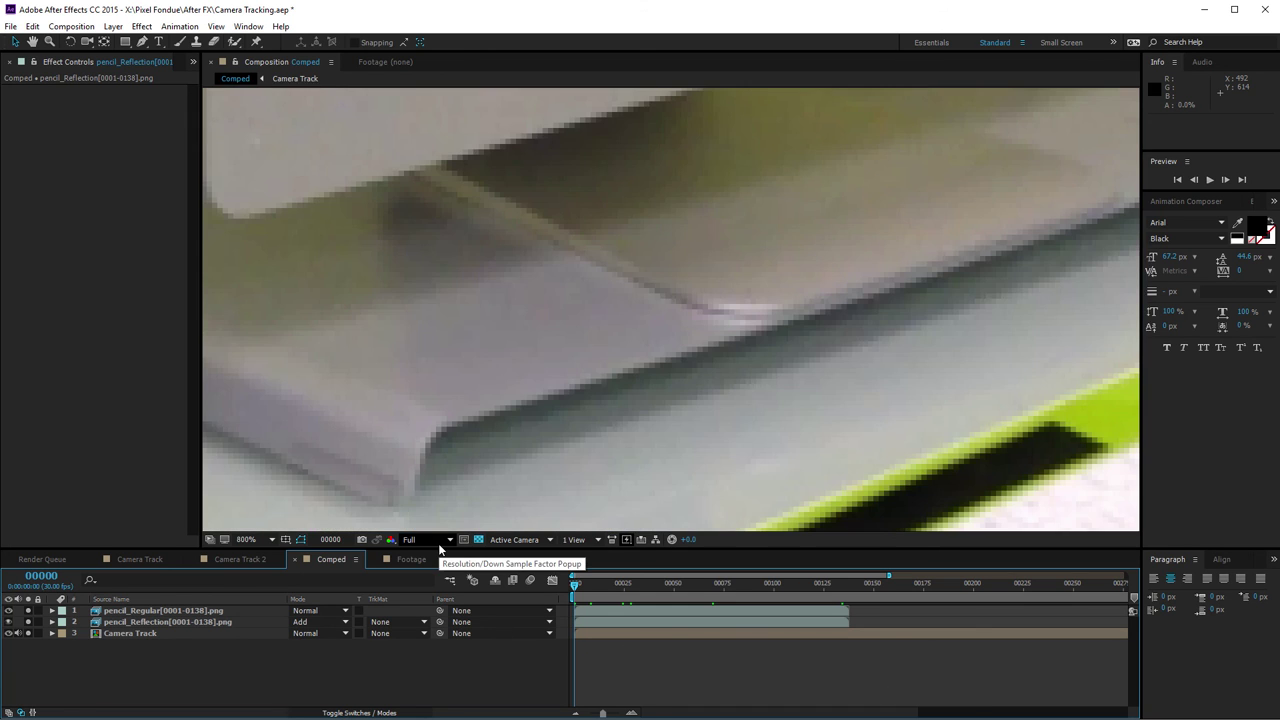
pyautogui.press('h')
pyautogui.moveTo(470, 520)
pyautogui.mouseDown()
pyautogui.moveTo(677, 397)
pyautogui.moveTo(674, 357)
pyautogui.moveTo(720, 406)
pyautogui.moveTo(661, 387)
pyautogui.moveTo(654, 346)
pyautogui.mouseUp()
pyautogui.press('v')
pyautogui.click(32, 633)
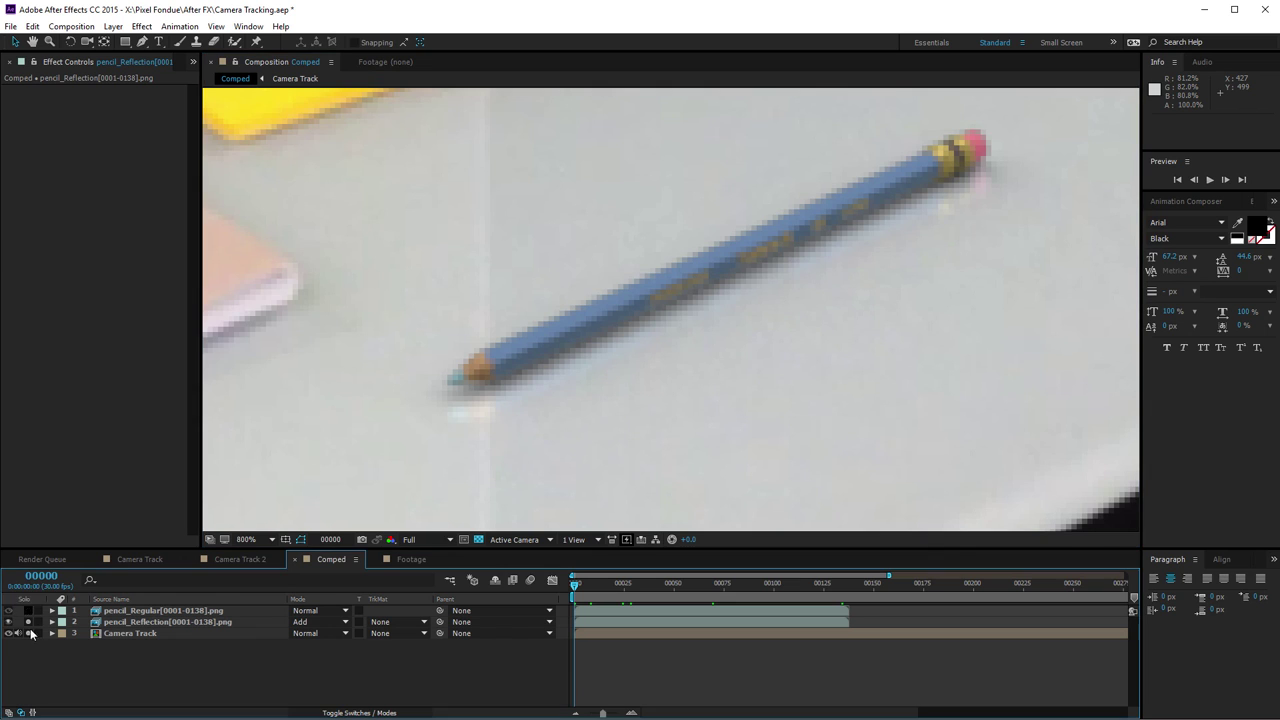
pyautogui.click(32, 633)
pyautogui.click(28, 610)
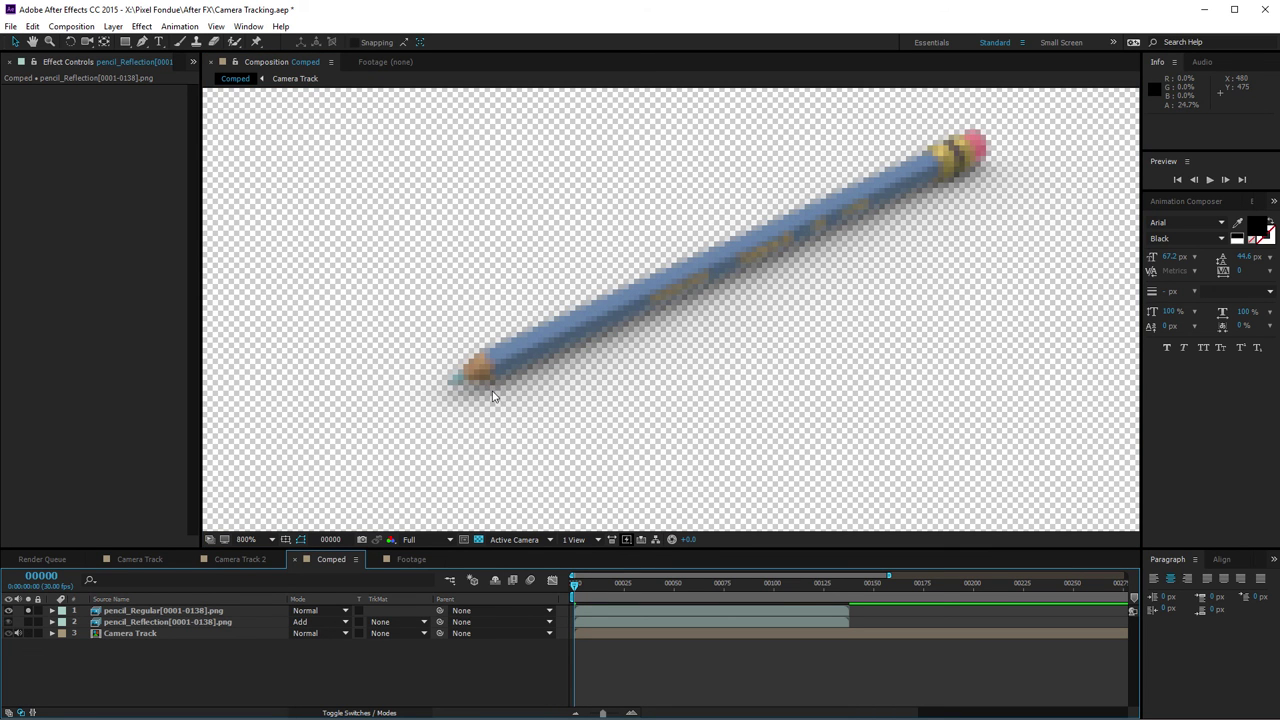
# - Isolate the pencil_Reflection layer to examine the reflection, and restore the view of all layers
pyautogui.click(28, 621)
pyautogui.click(28, 610)
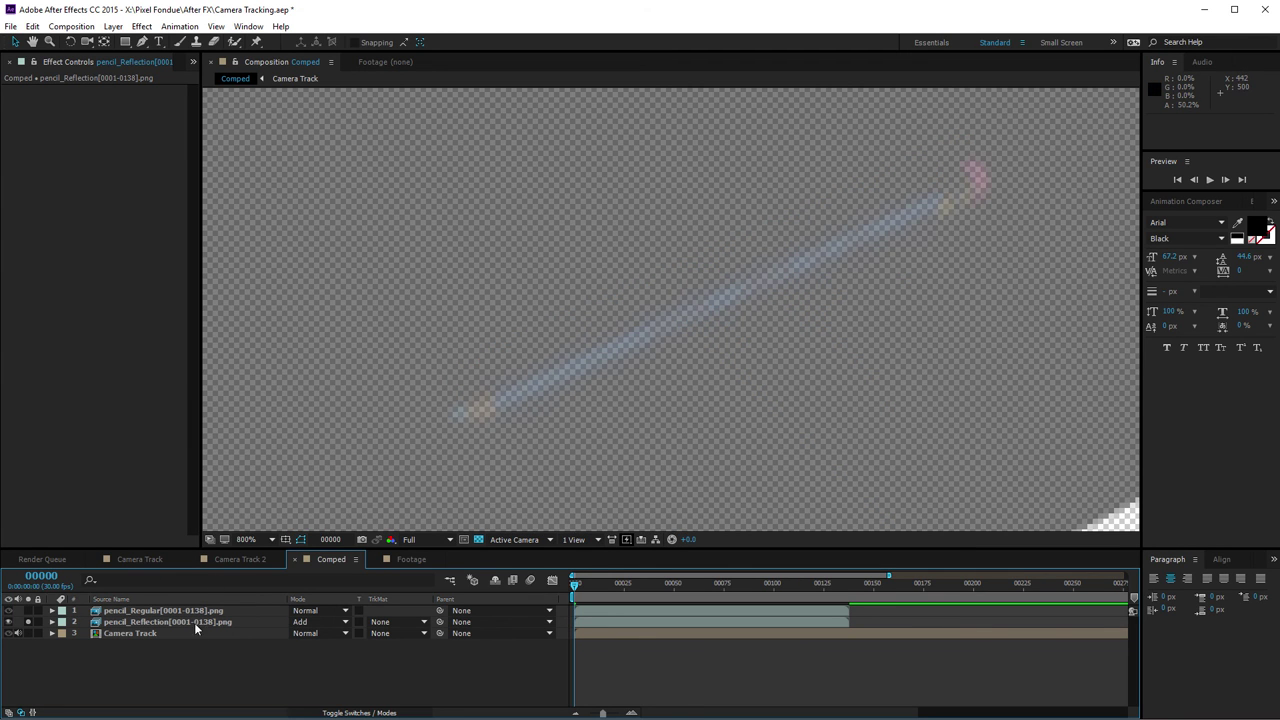
pyautogui.click(28, 619)
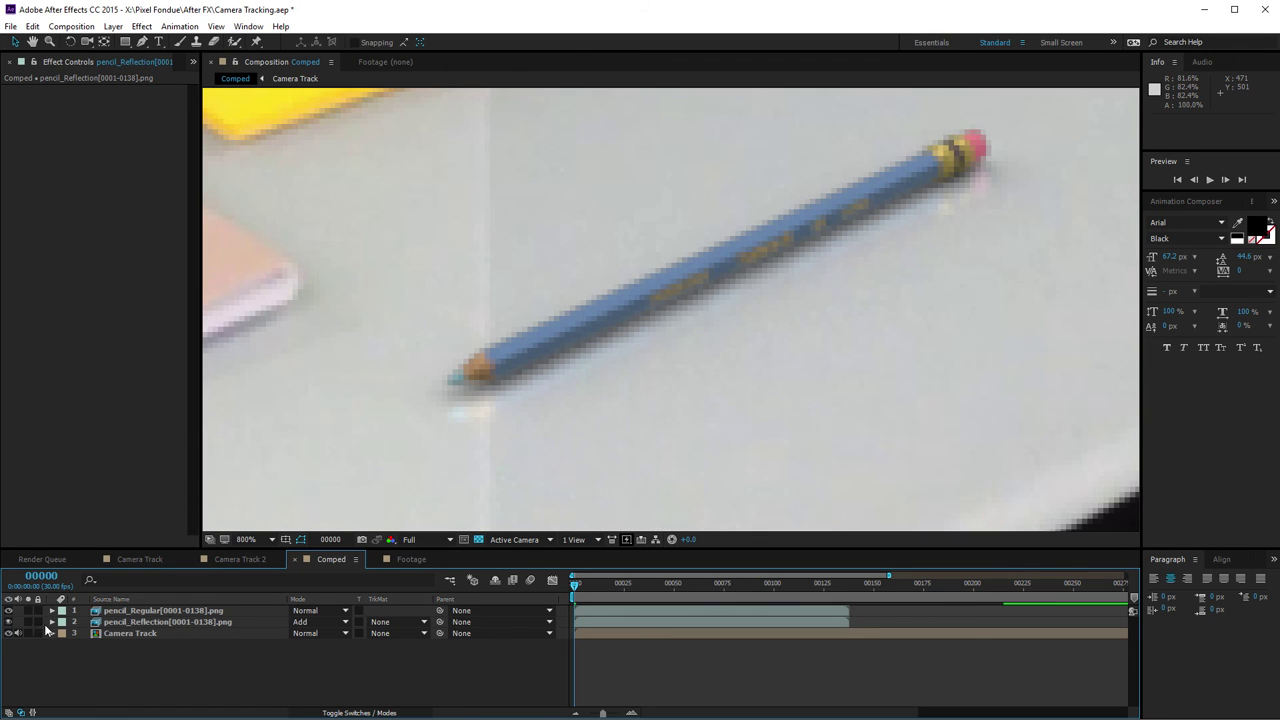
# - Compare the composite with and without the pencil_Reflection layer, and return to viewing the whole frame
pyautogui.click(10, 622)
pyautogui.click(10, 622)
pyautogui.scroll(-2, 701, 447)
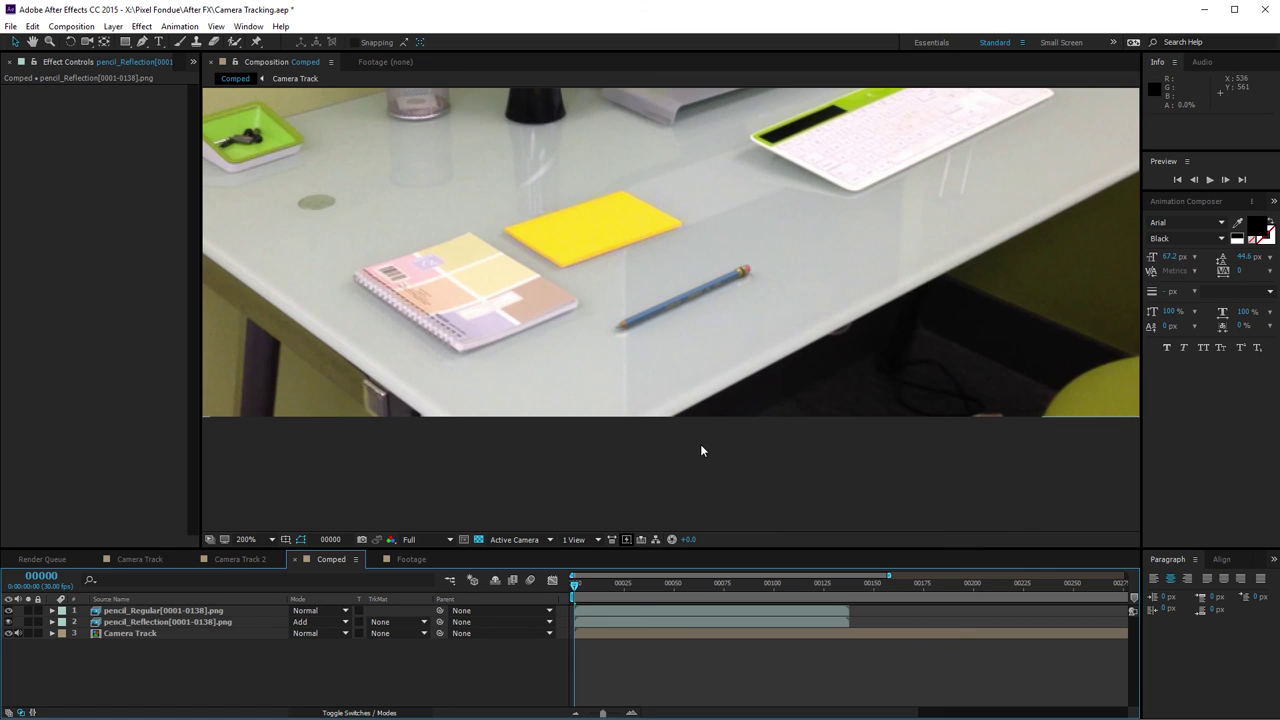
pyautogui.scroll(-1, 701, 450)
pyautogui.moveTo(693, 320); pyautogui.dragTo(718, 367)
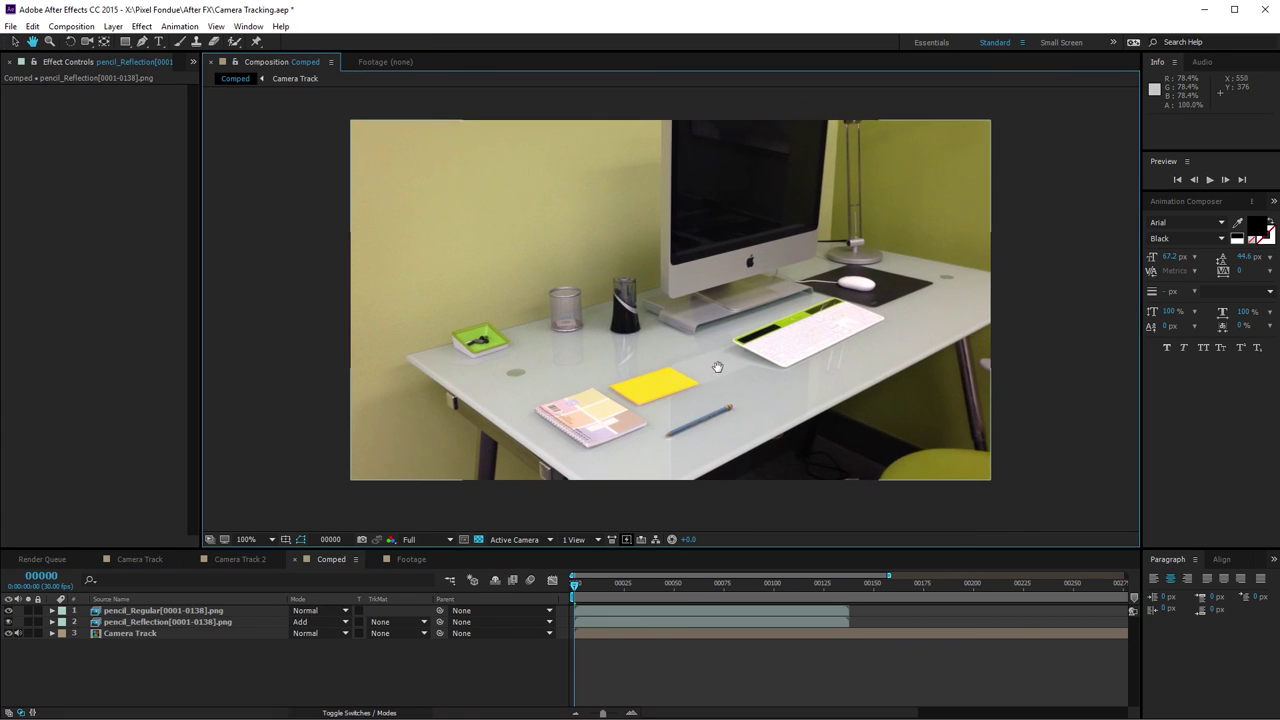
pyautogui.press('v')
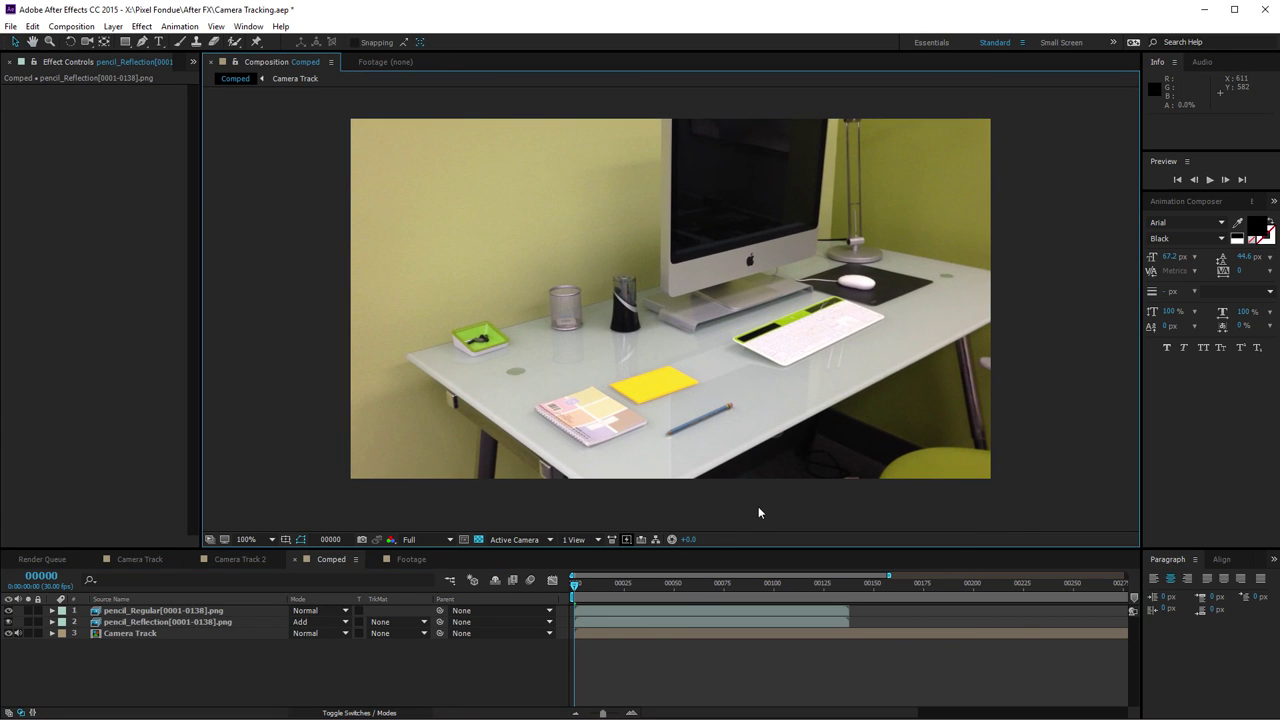